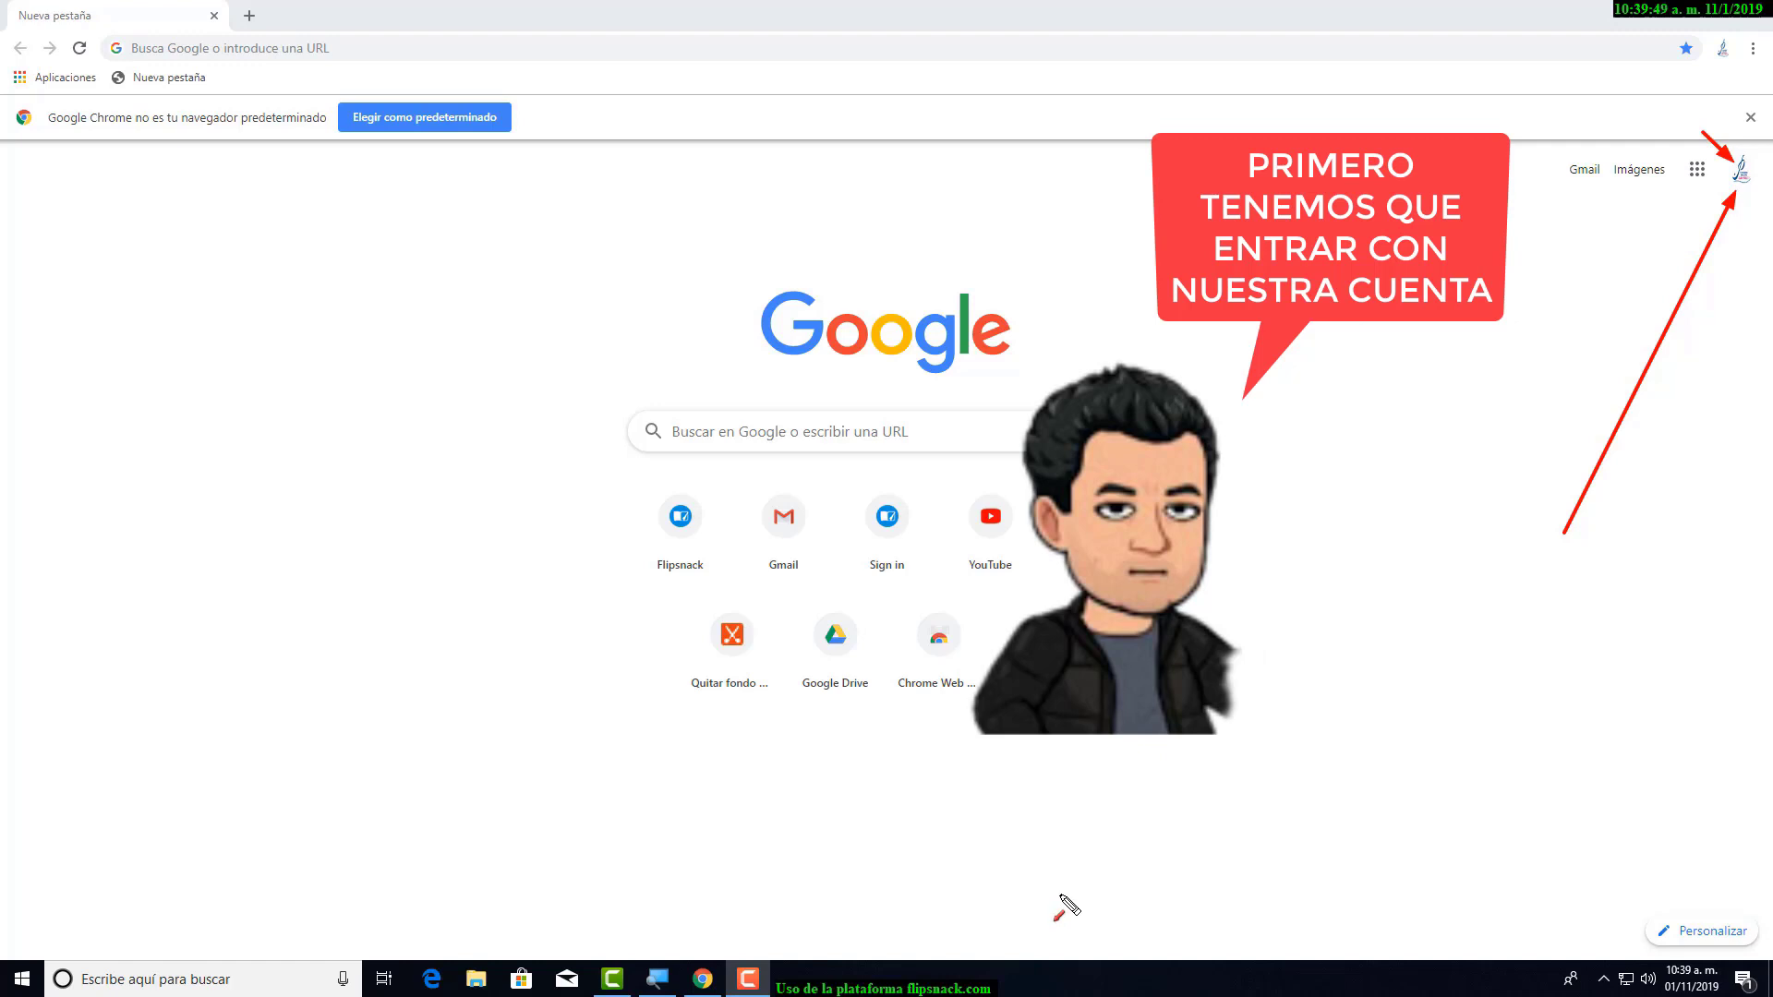
- Open the website flipsnack.com in the browser
{"action": "key", "text": "Escape"}
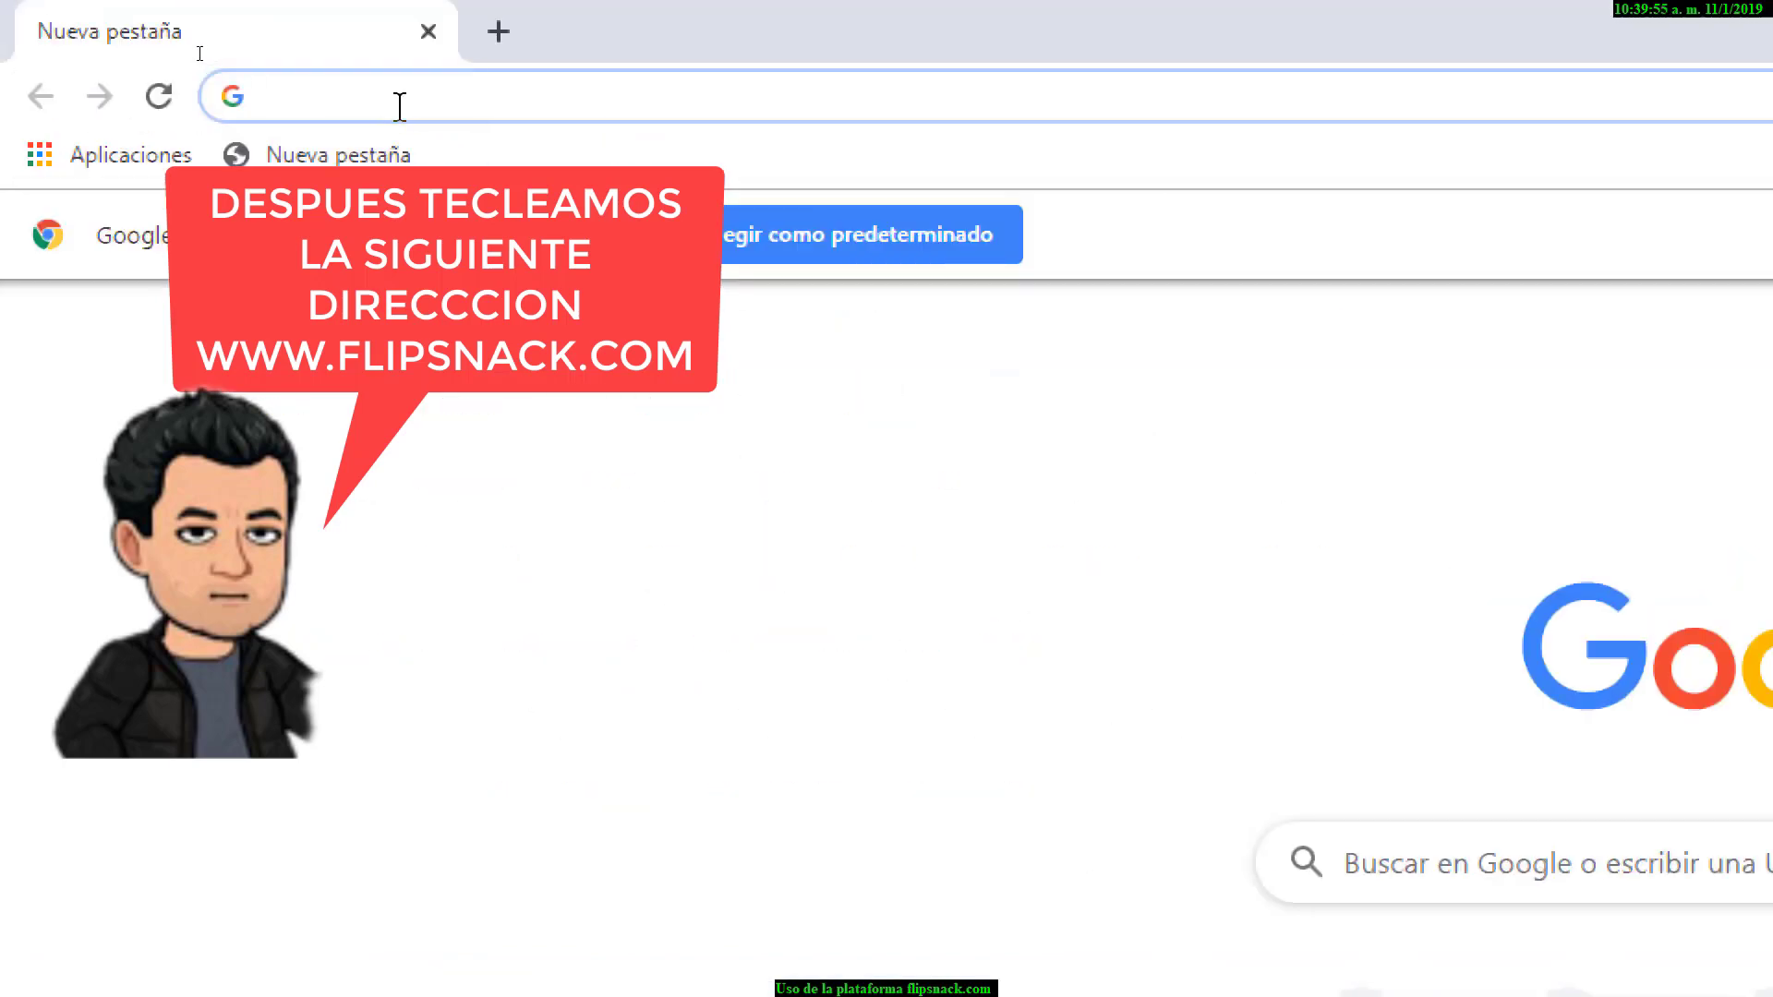
{"action": "type", "text": "flip"}
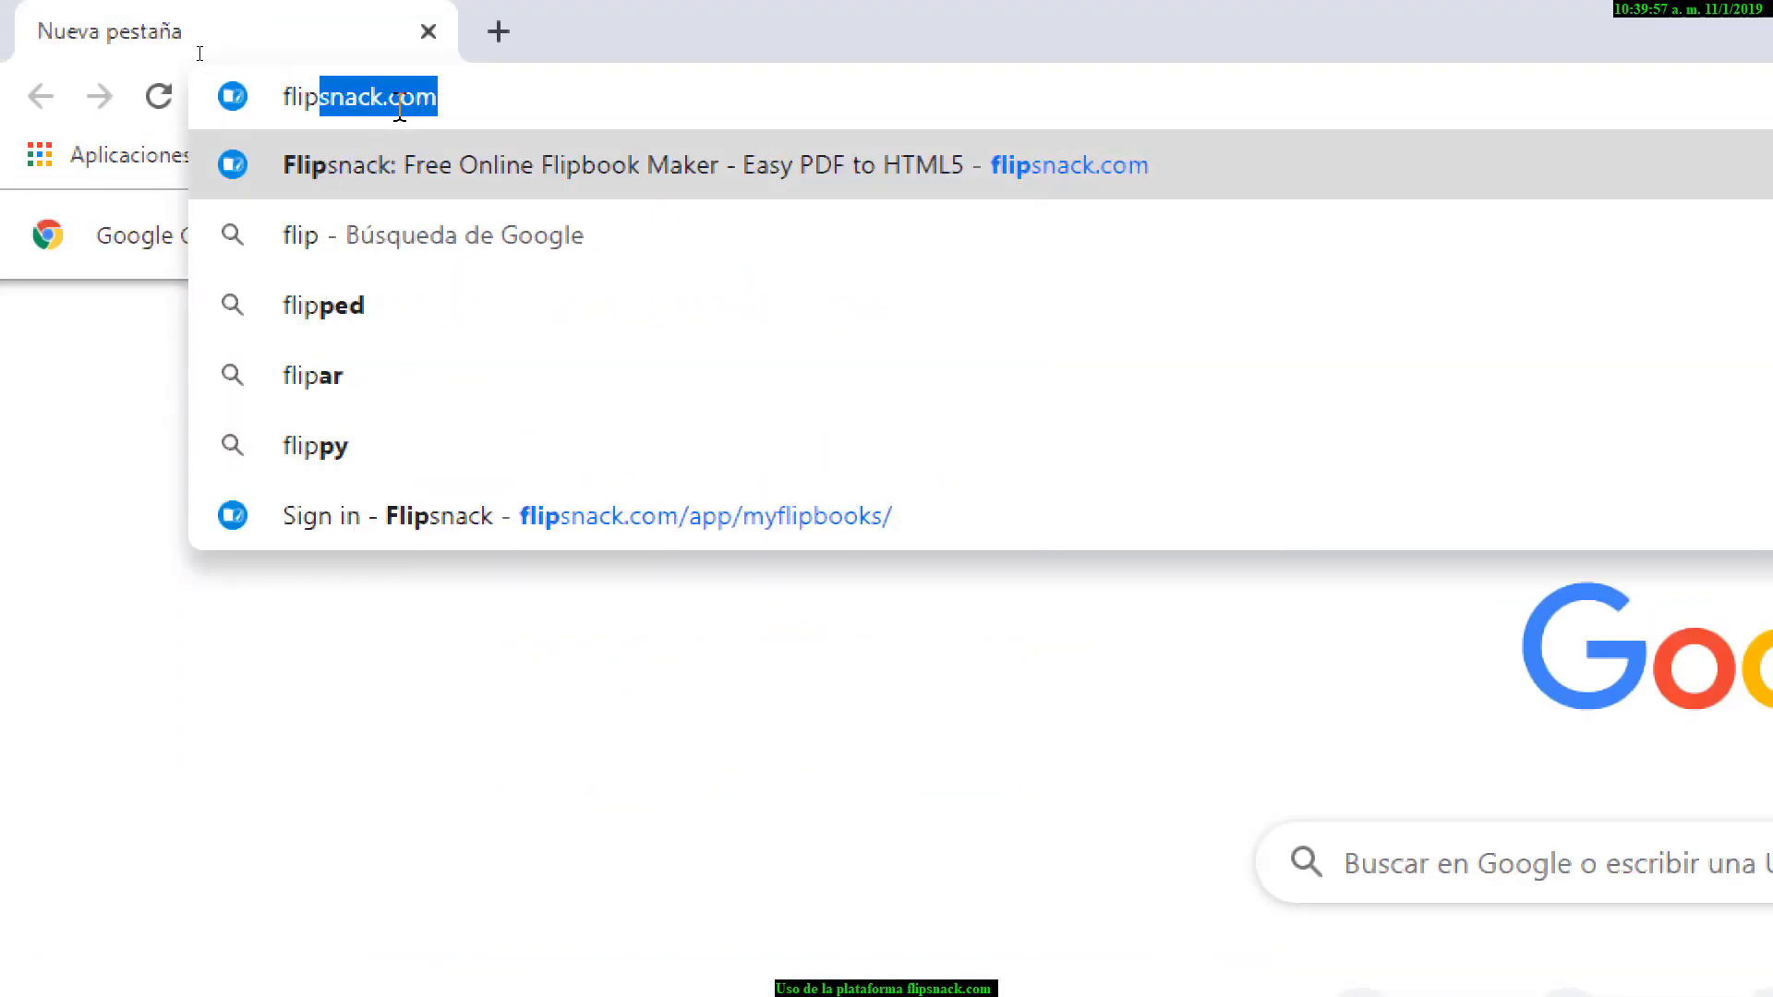
{"action": "type", "text": "snac"}
{"action": "key", "text": "BackSpace"}
{"action": "type", "text": "k"}
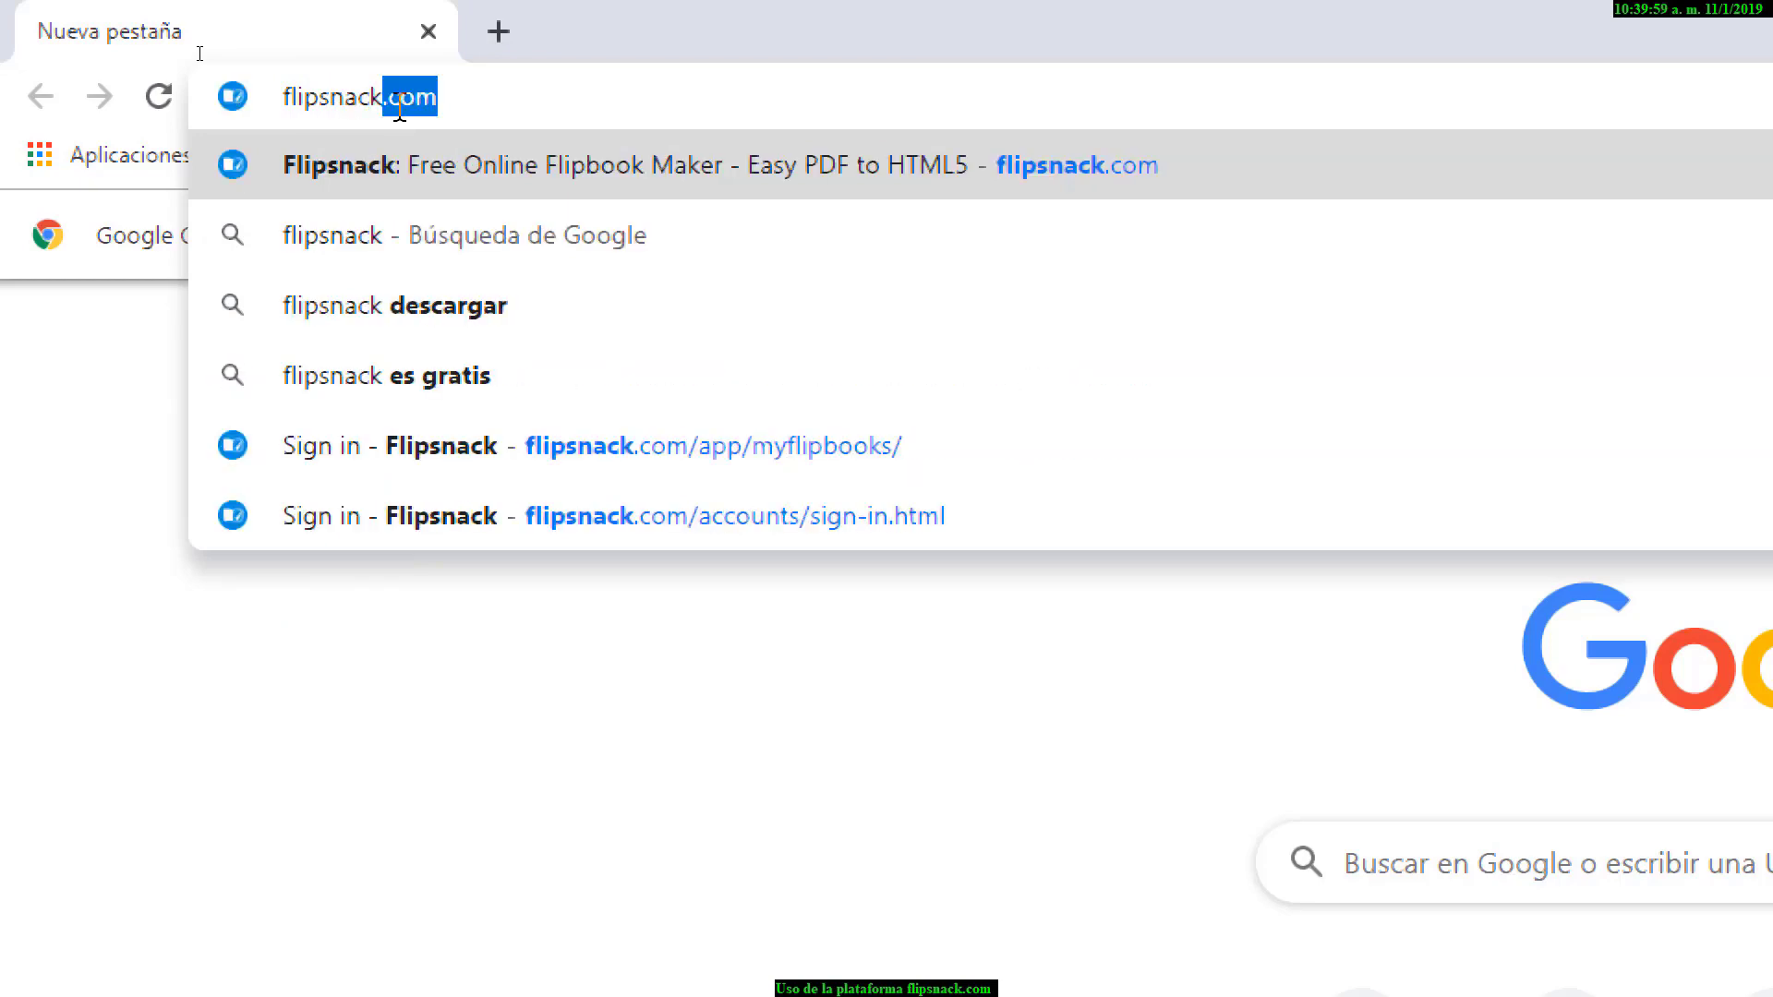
{"action": "type", "text": ".com"}
{"action": "key", "text": "Return"}
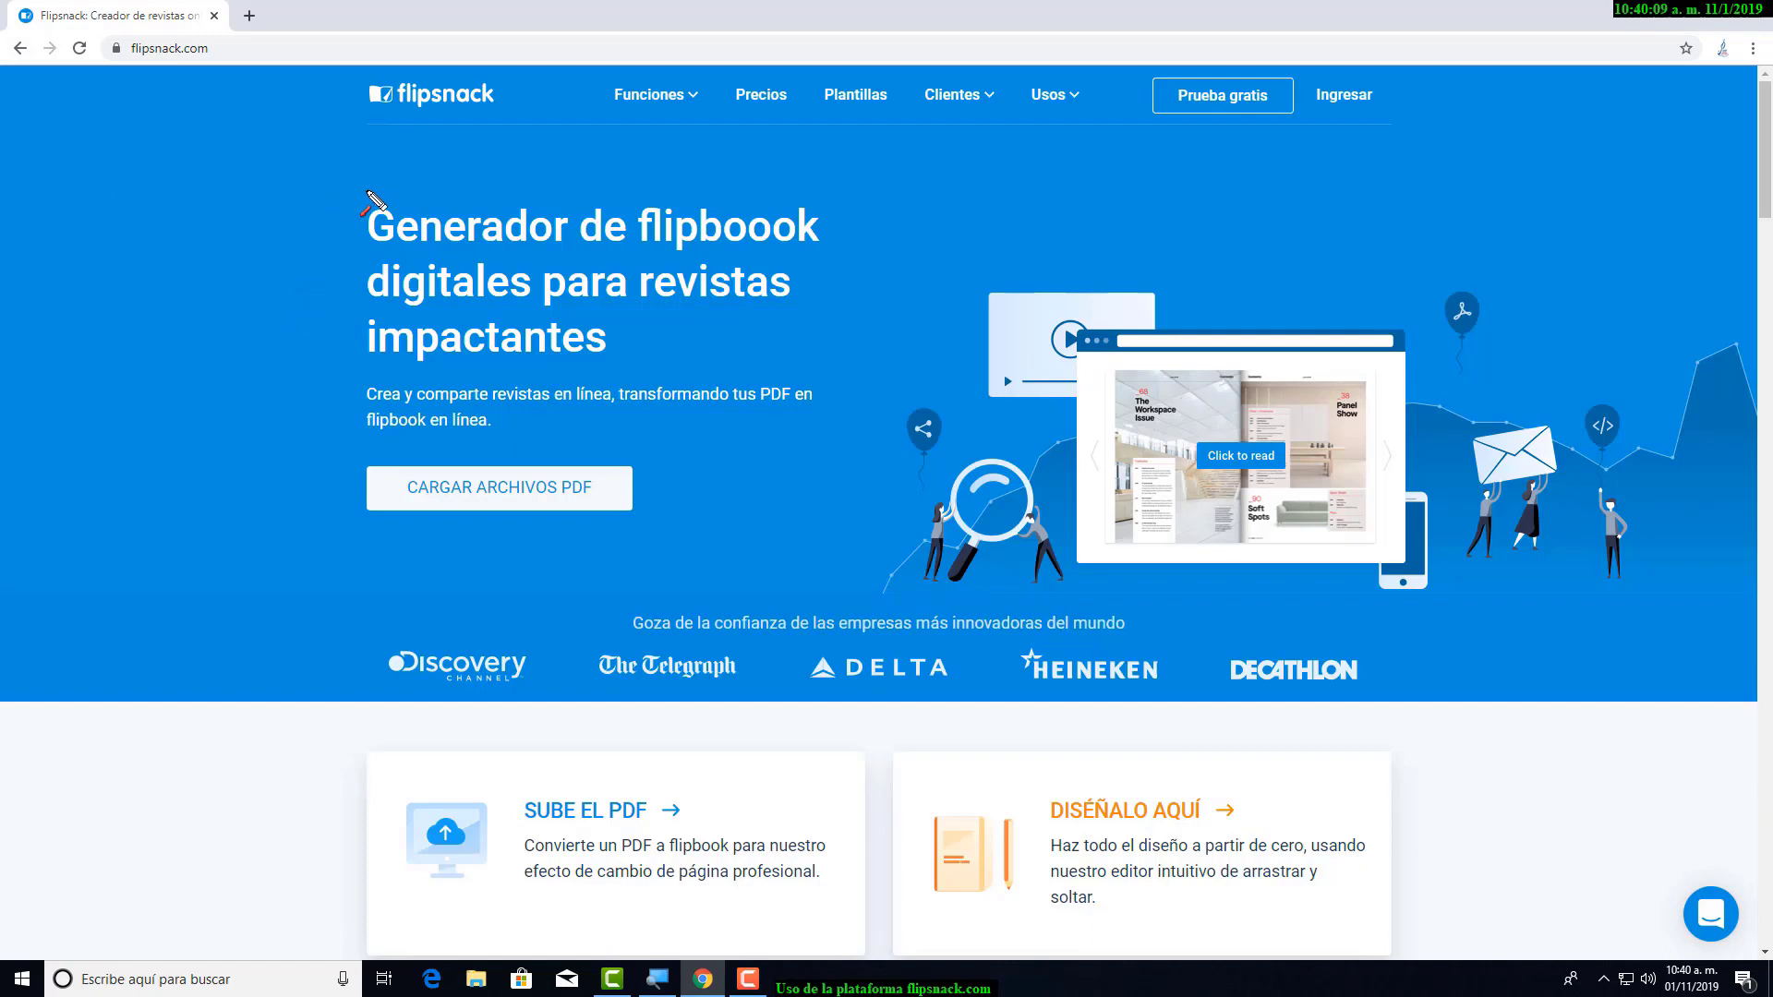
- Sign in to Flipsnack with the listed Google account and choose Student as the role
{"action": "mouse_move", "coordinate": [1295, 49]}
{"action": "left_mouse_down"}
{"action": "mouse_move", "coordinate": [1362, 128]}
{"action": "mouse_move", "coordinate": [1414, 137]}
{"action": "left_mouse_up"}
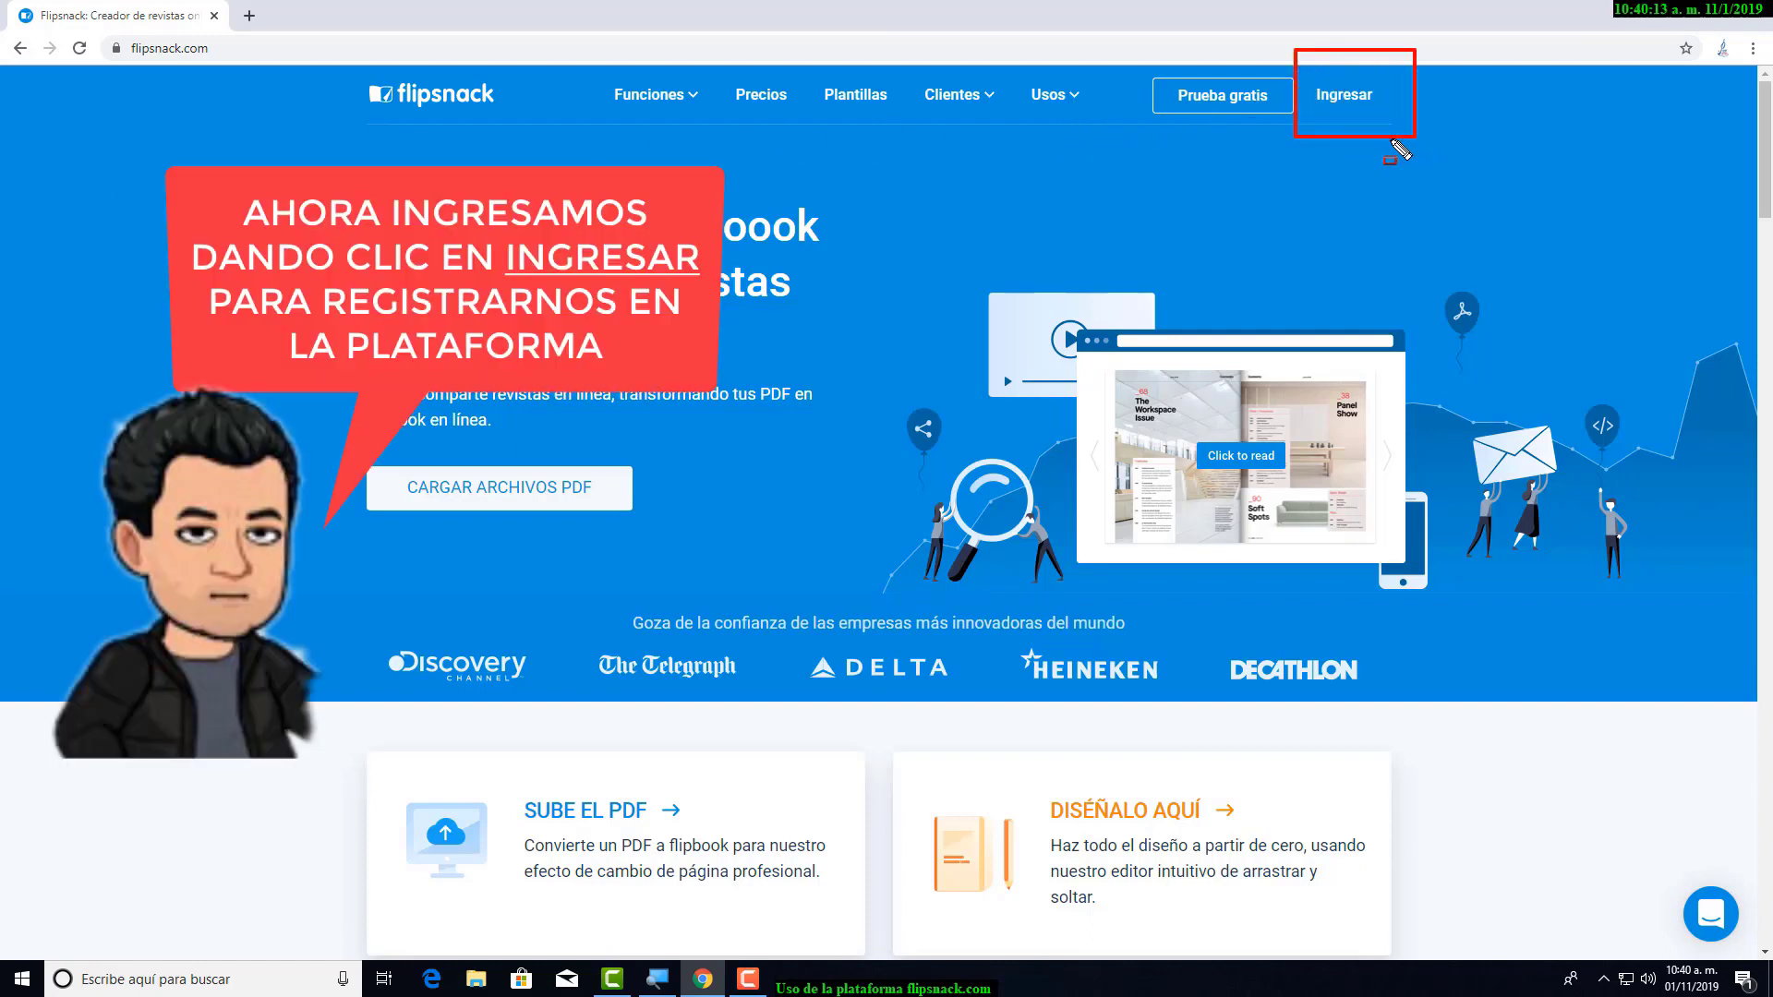
{"action": "left_click_drag", "start_coordinate": [1184, 285], "coordinate": [1333, 113]}
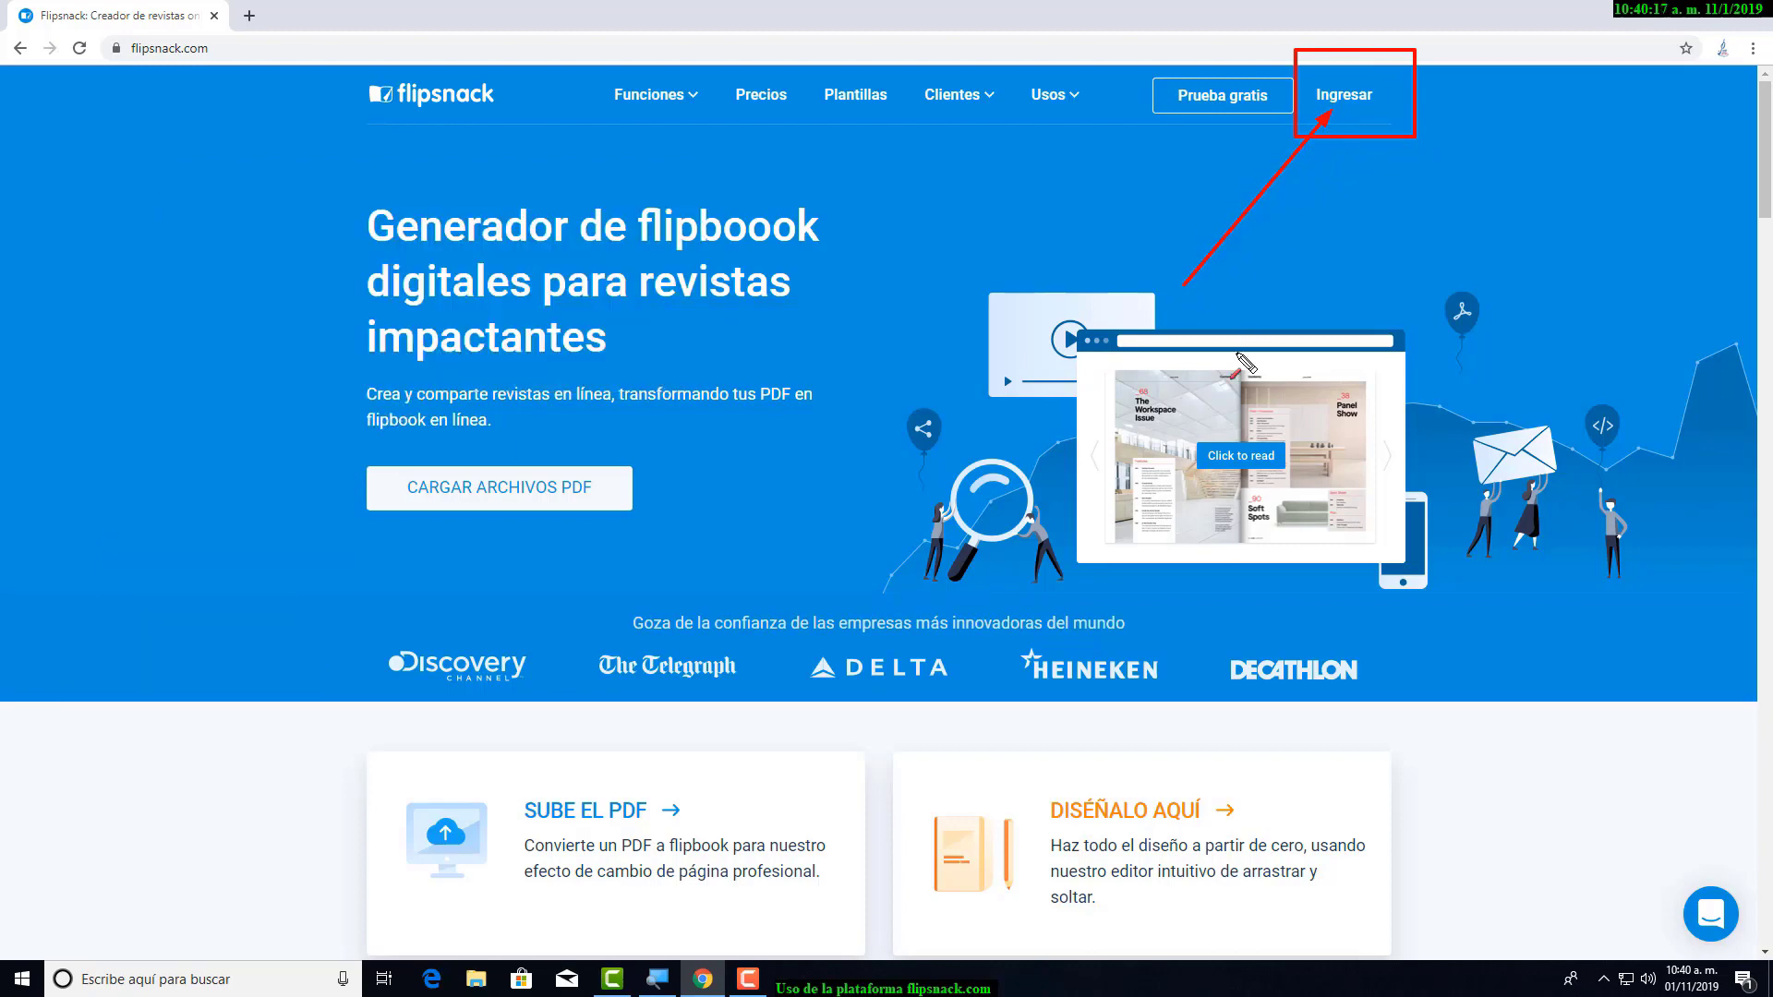
{"action": "left_click", "coordinate": [1345, 104]}
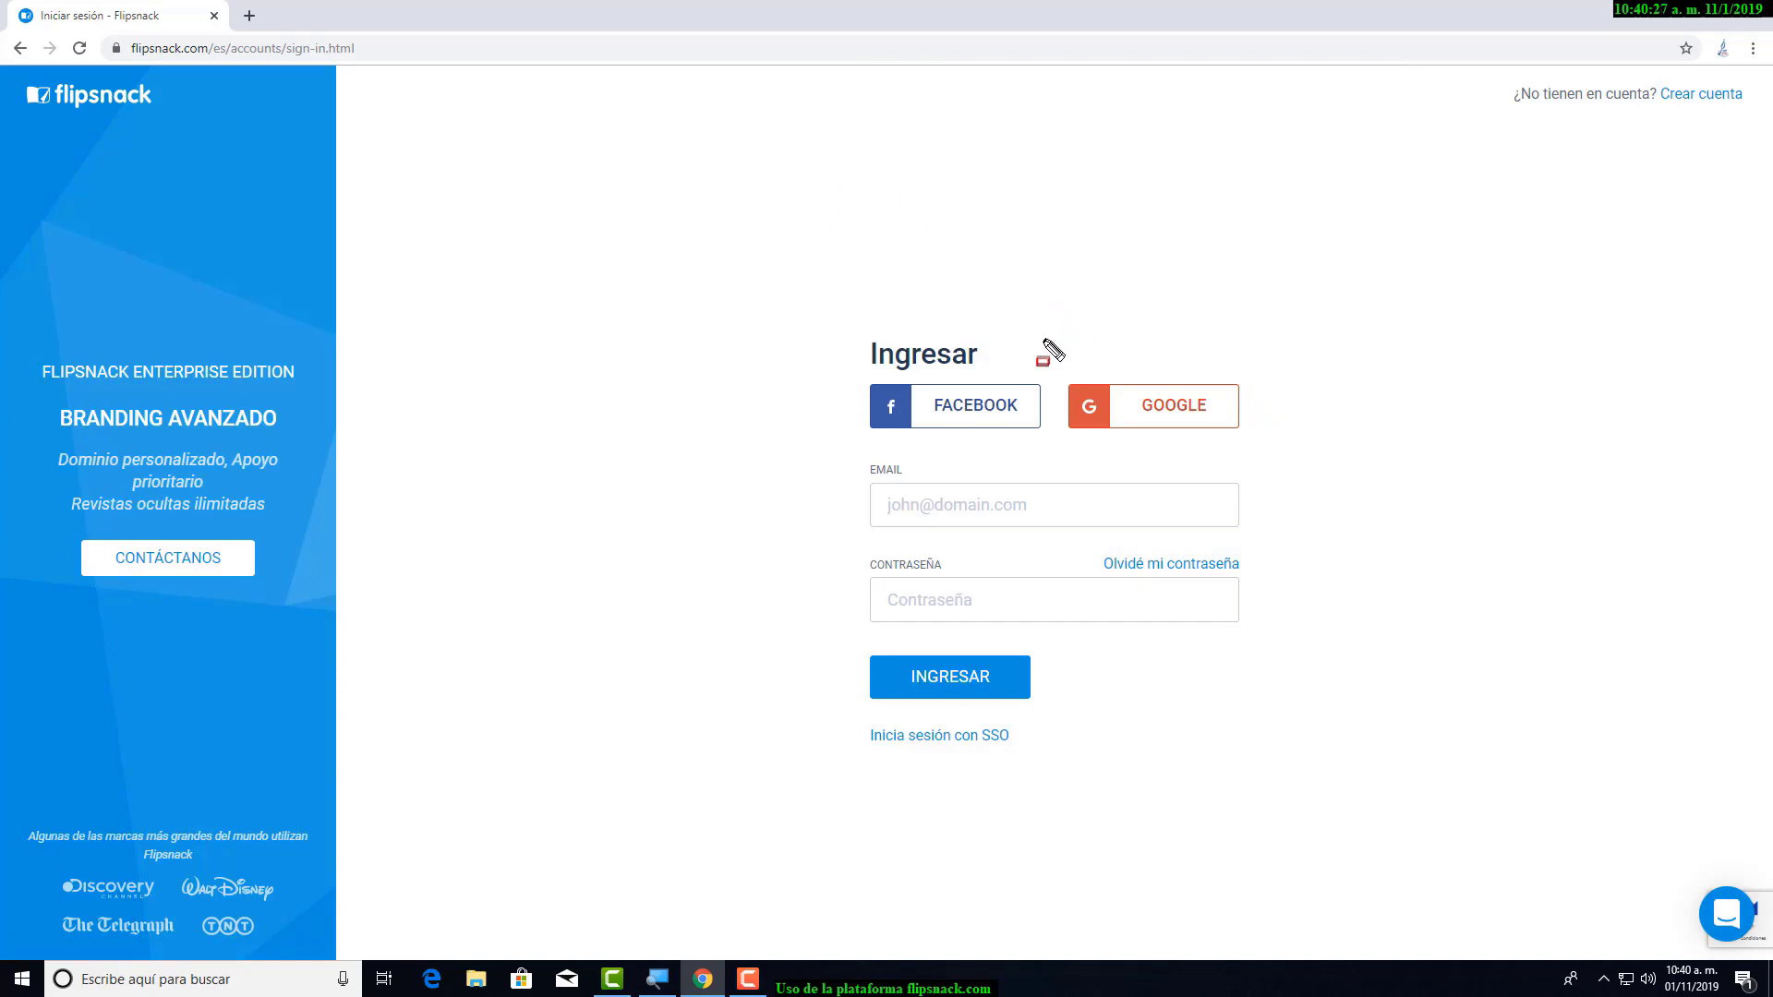
{"action": "mouse_move", "coordinate": [1043, 338]}
{"action": "left_mouse_down"}
{"action": "mouse_move", "coordinate": [1197, 446]}
{"action": "mouse_move", "coordinate": [1300, 454]}
{"action": "left_mouse_up"}
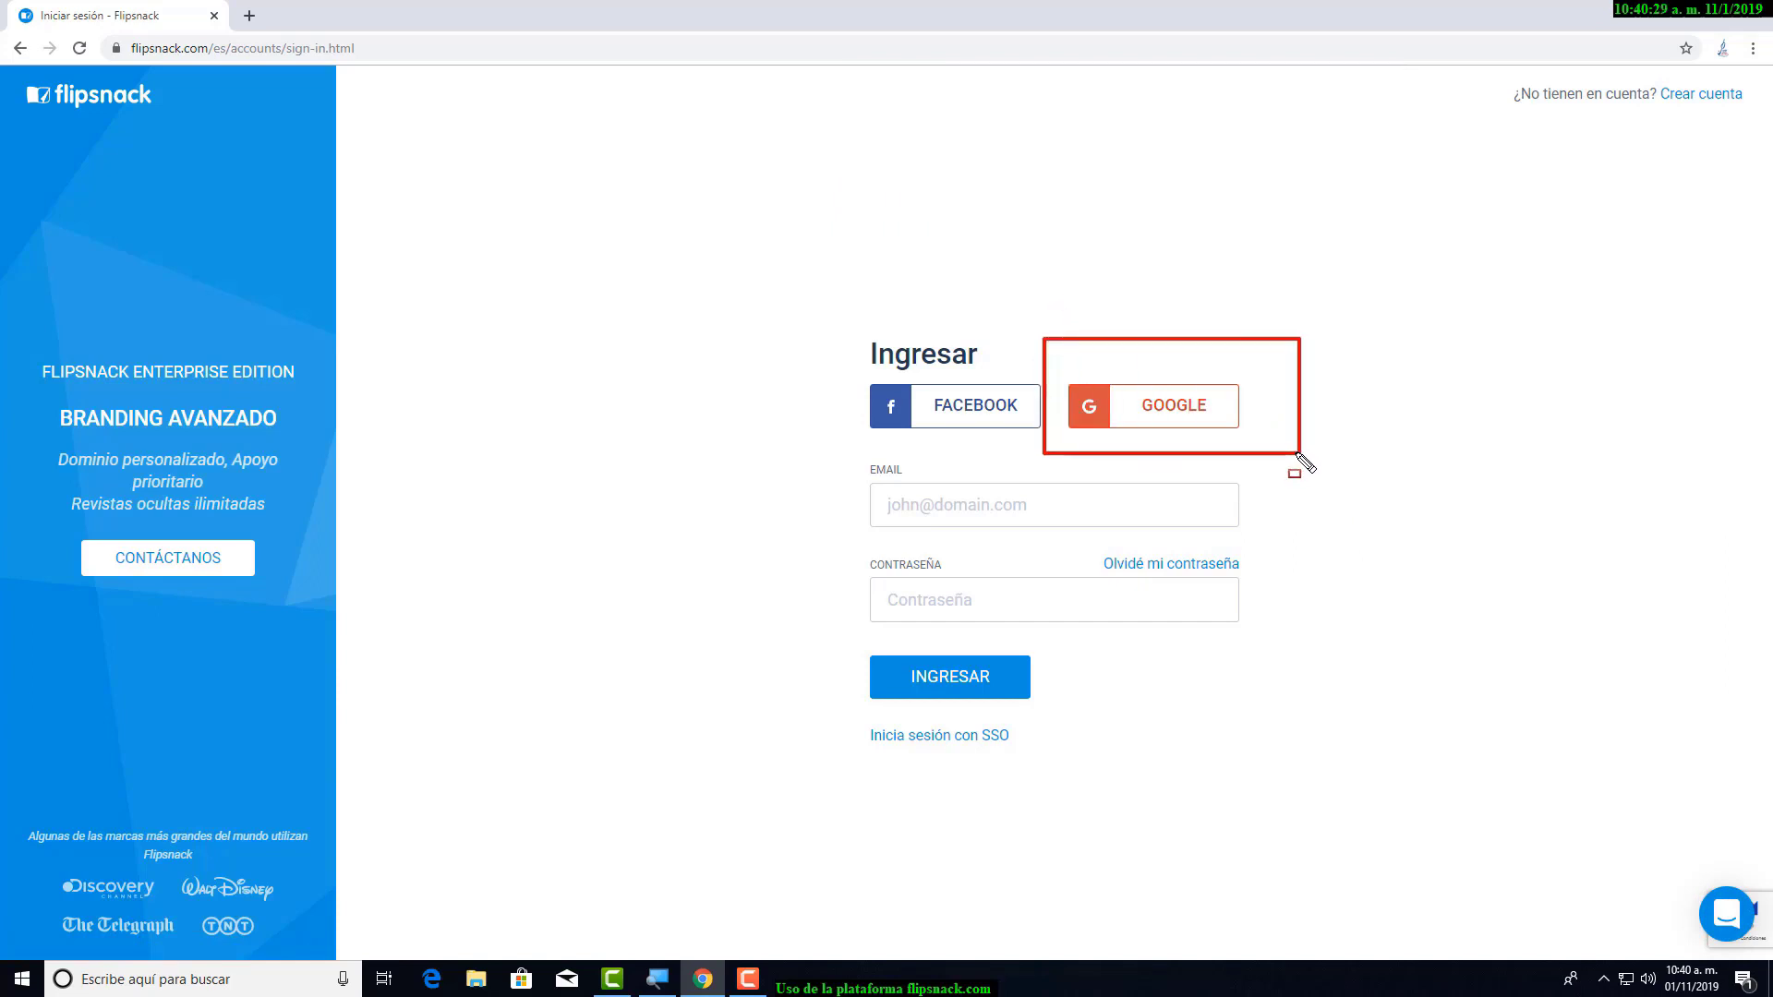
{"action": "left_click", "coordinate": [1191, 410]}
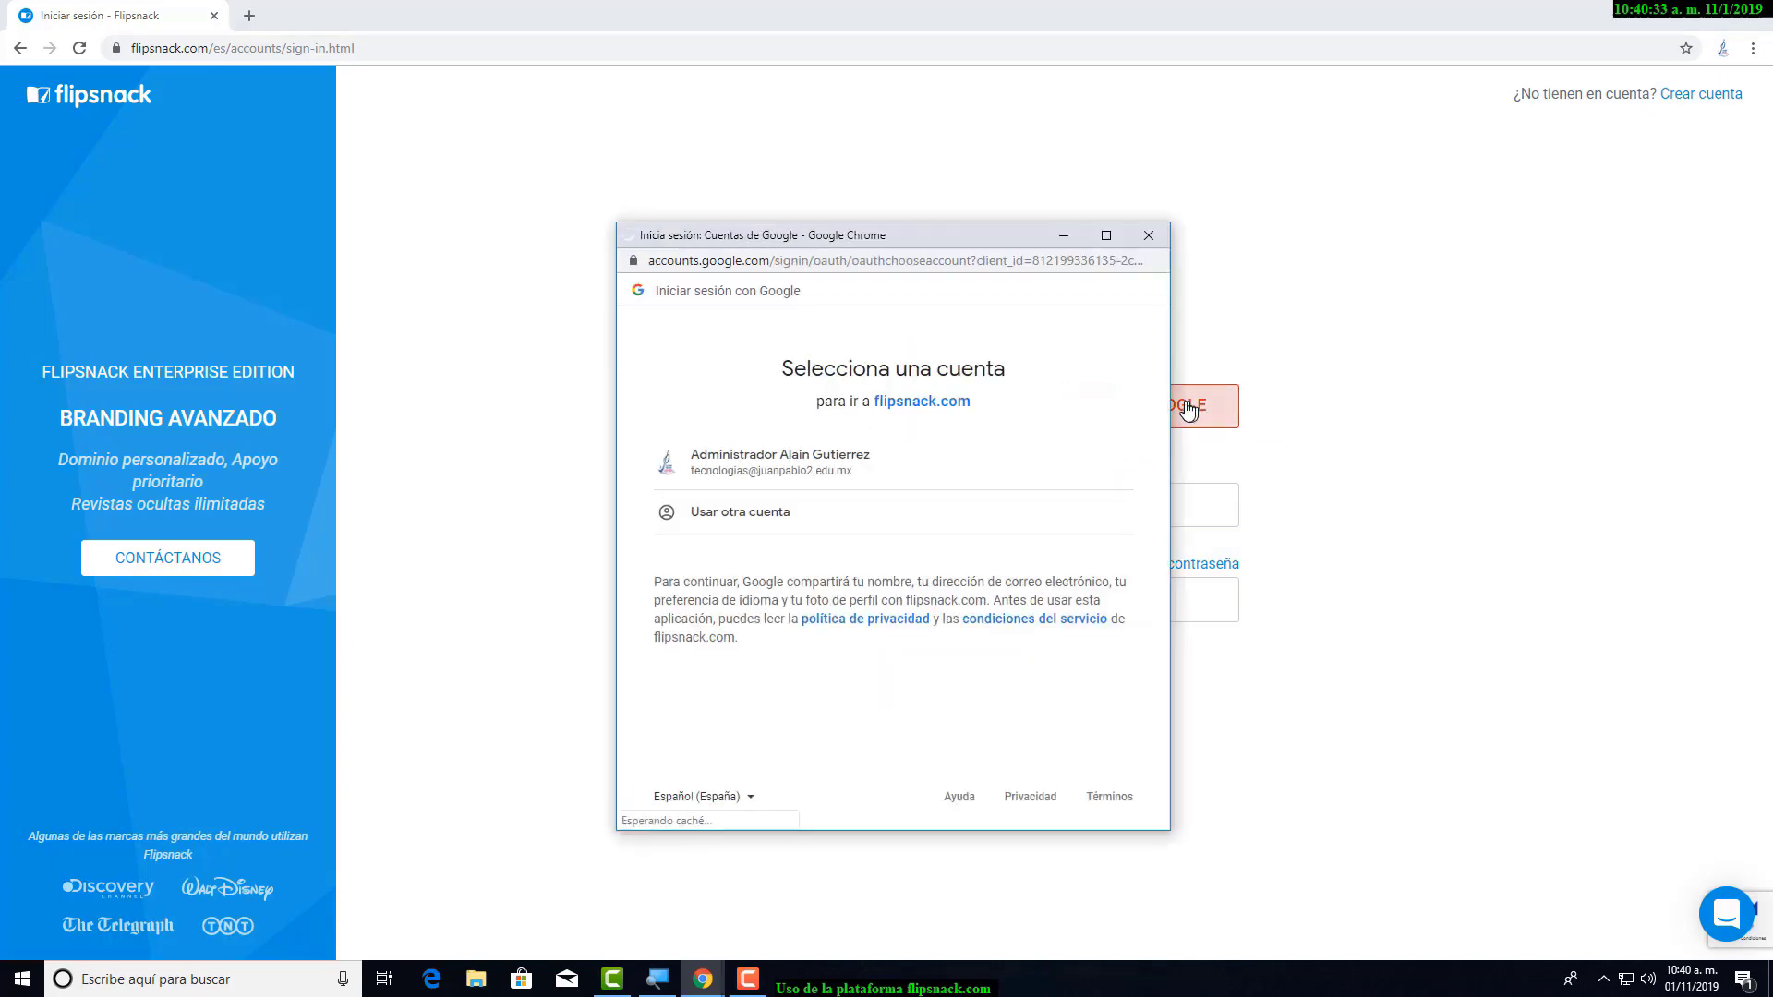
{"action": "left_click", "coordinate": [800, 487]}
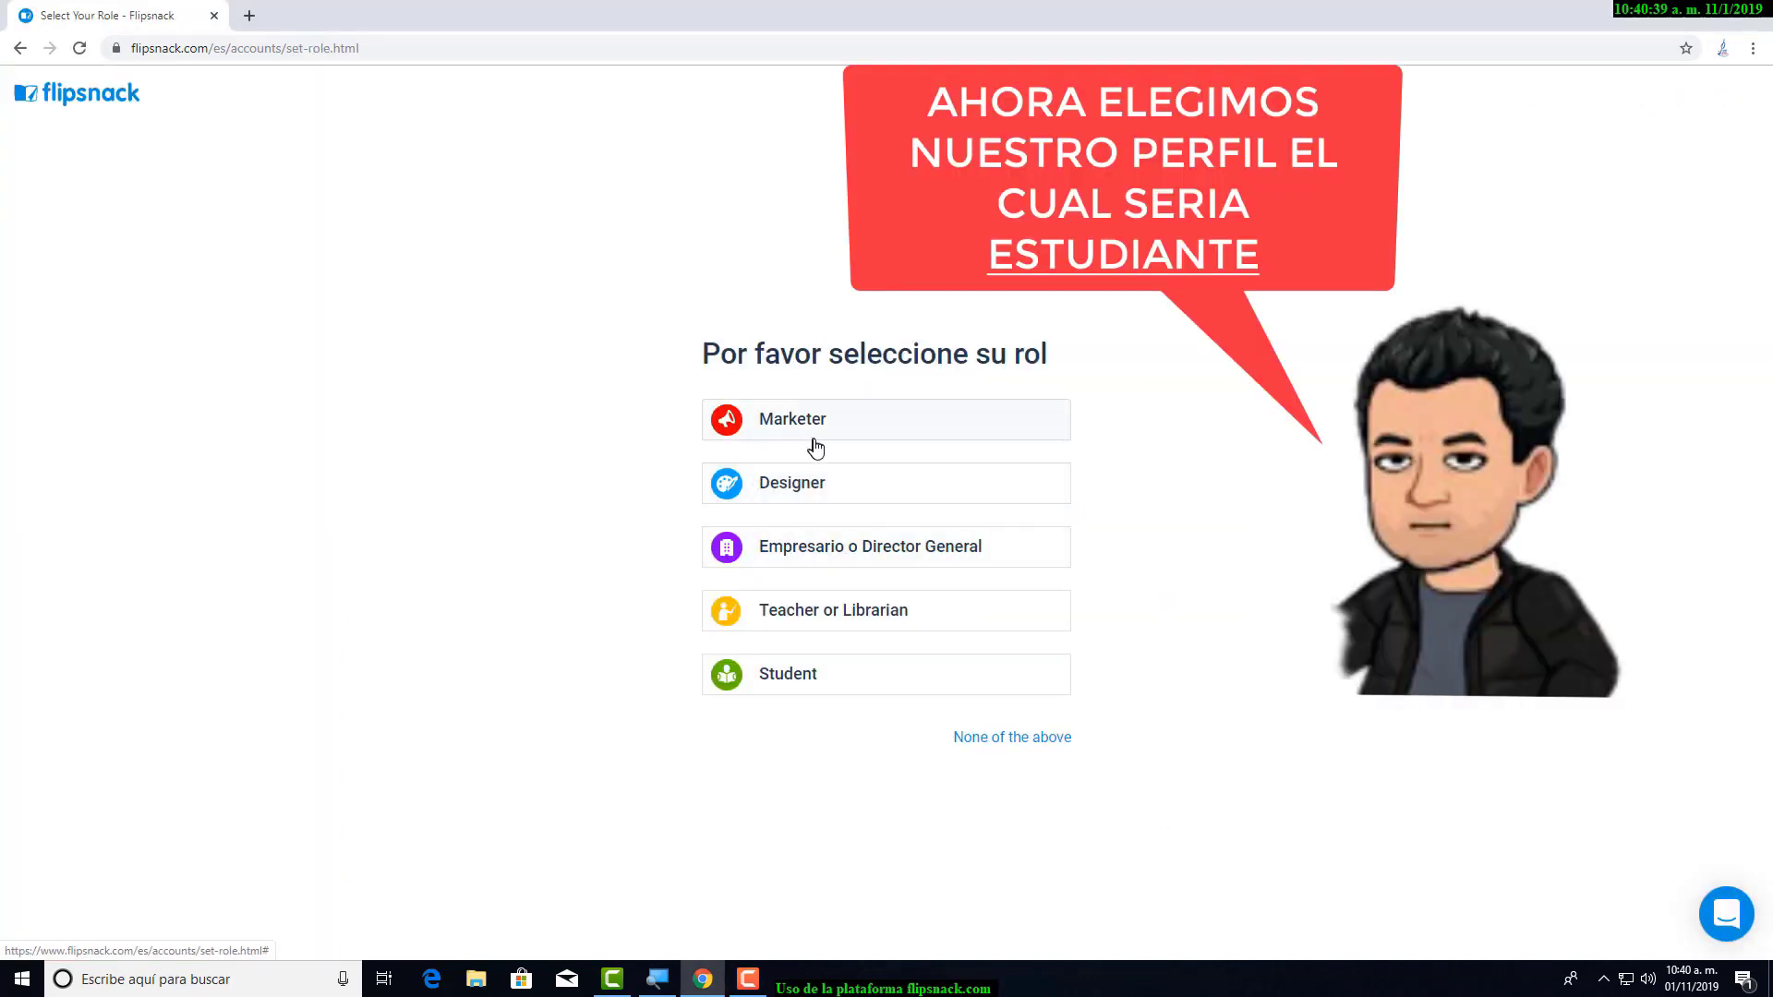
{"action": "mouse_move", "coordinate": [667, 646]}
{"action": "left_mouse_down"}
{"action": "mouse_move", "coordinate": [1051, 736]}
{"action": "mouse_move", "coordinate": [1118, 707]}
{"action": "left_mouse_up"}
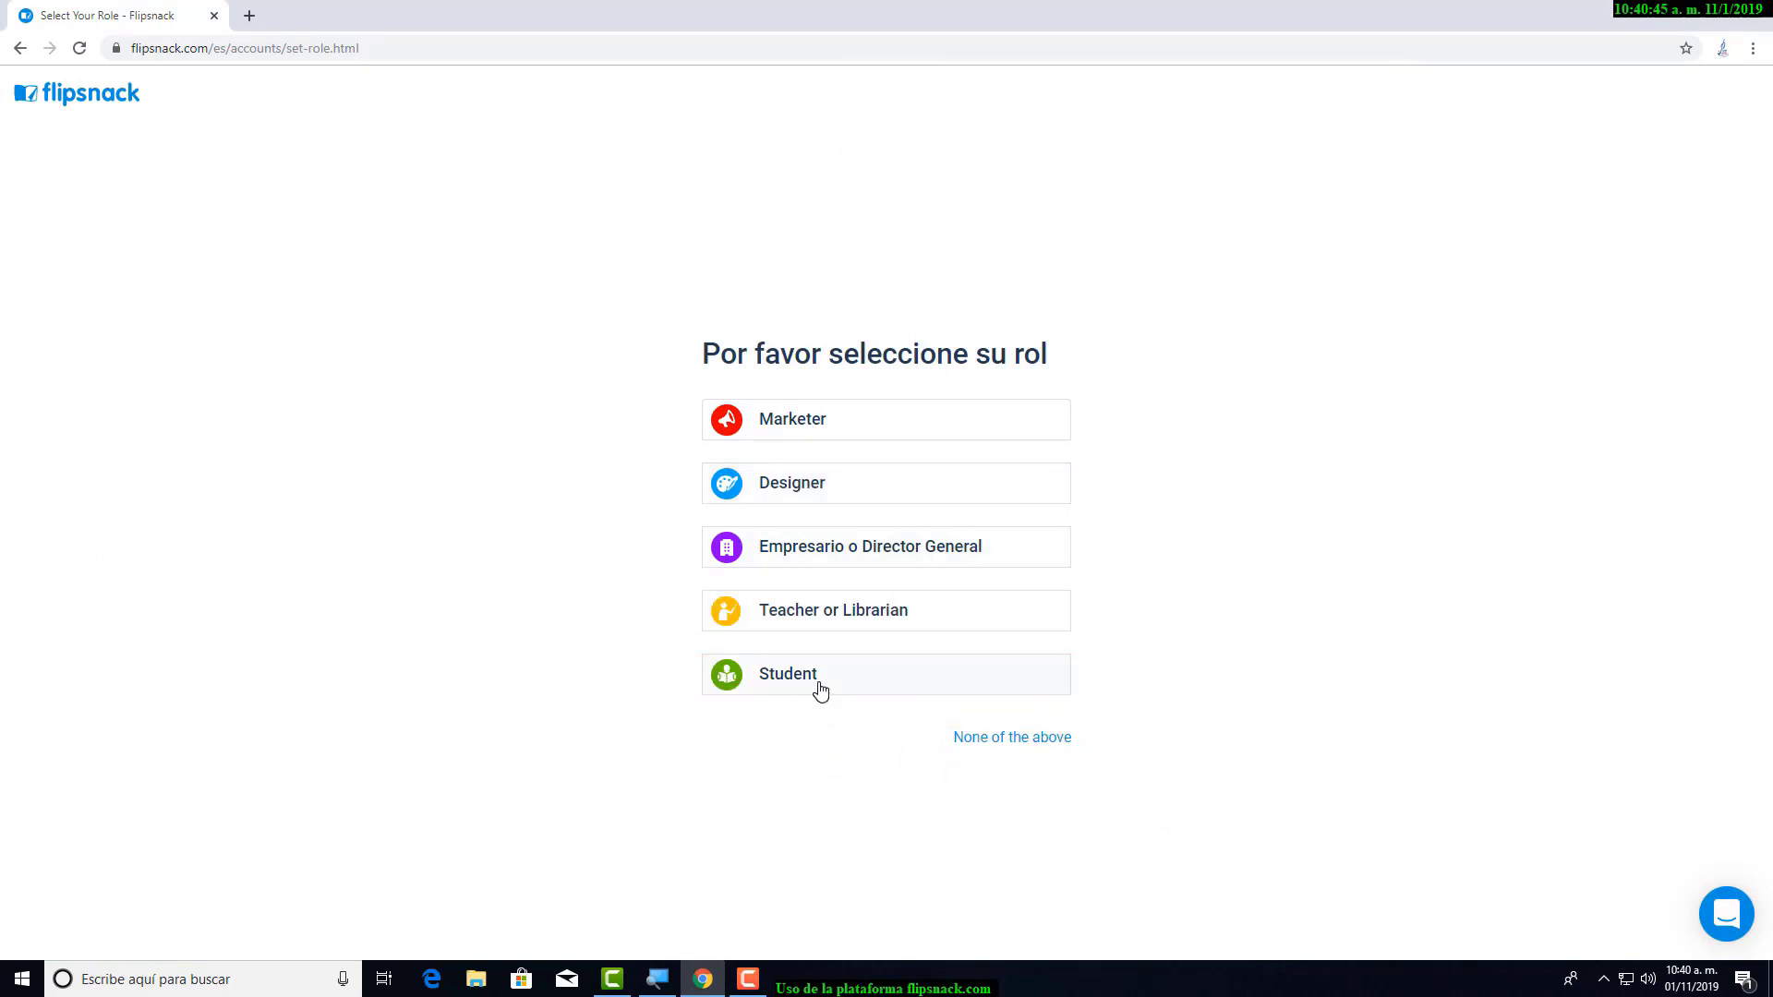
{"action": "left_click", "coordinate": [811, 690]}
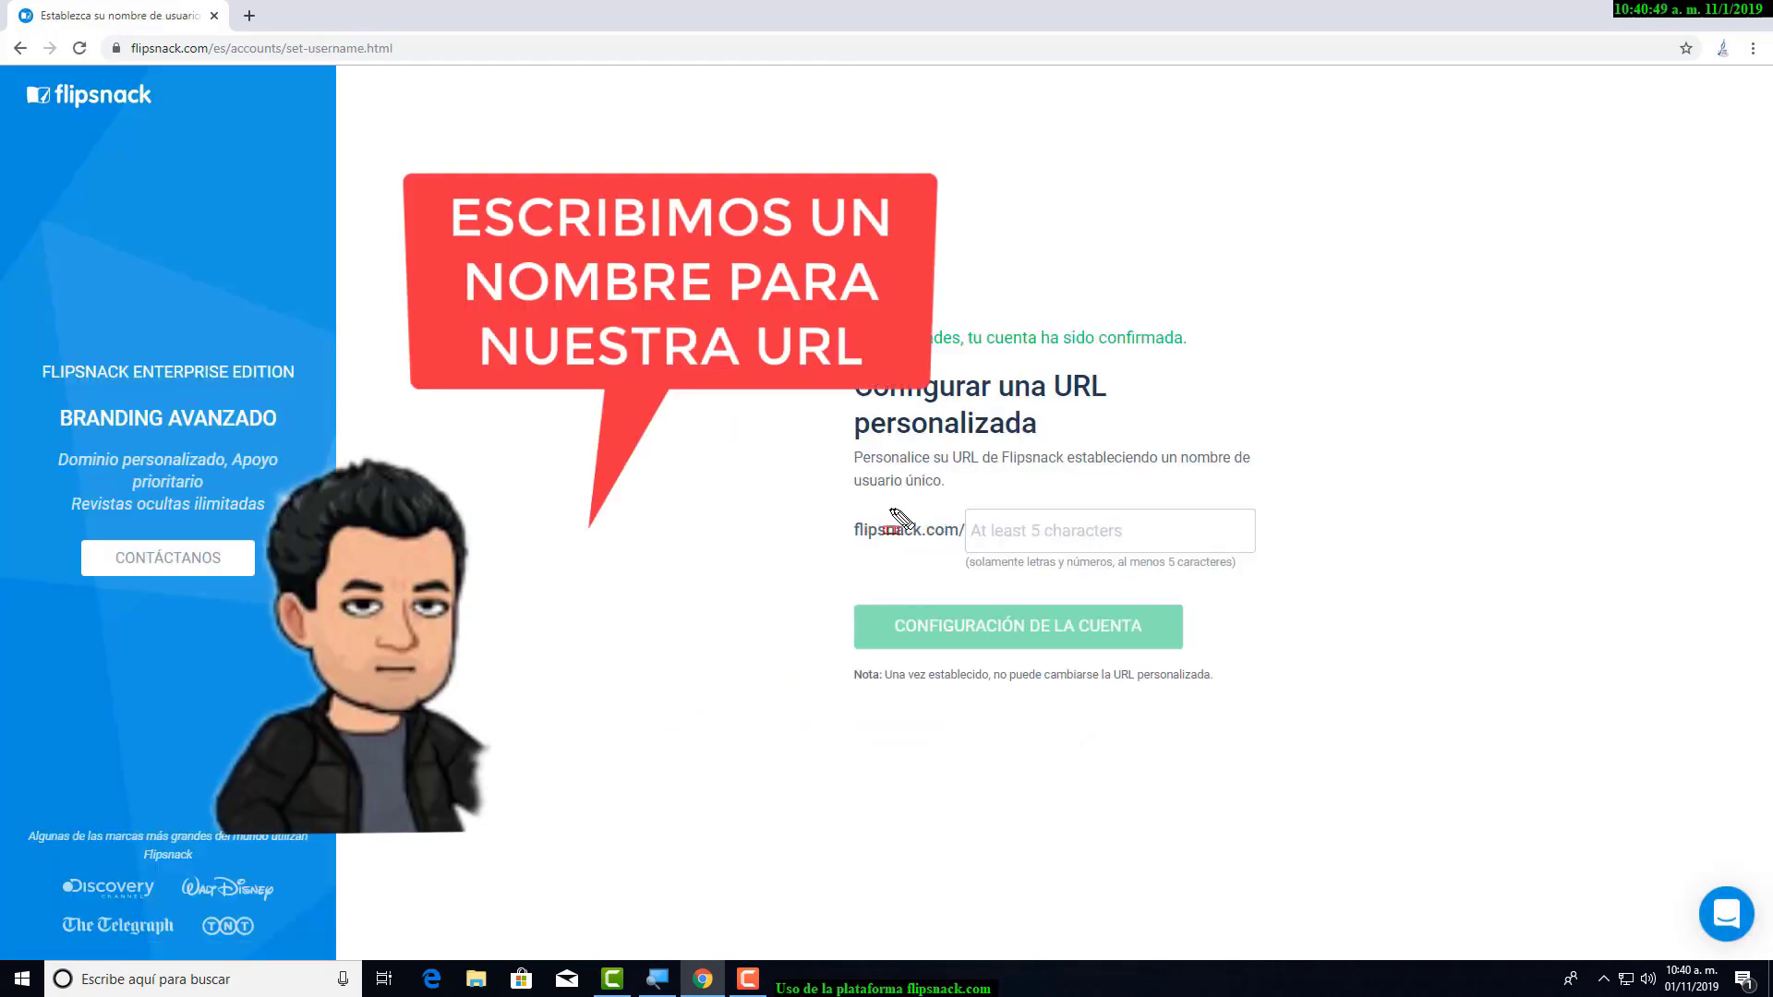
- Set the personalised Flipsnack URL name to tunombrejp2 and complete the account setup
{"action": "mouse_move", "coordinate": [960, 512]}
{"action": "left_mouse_down"}
{"action": "mouse_move", "coordinate": [993, 580]}
{"action": "mouse_move", "coordinate": [1327, 579]}
{"action": "left_mouse_up"}
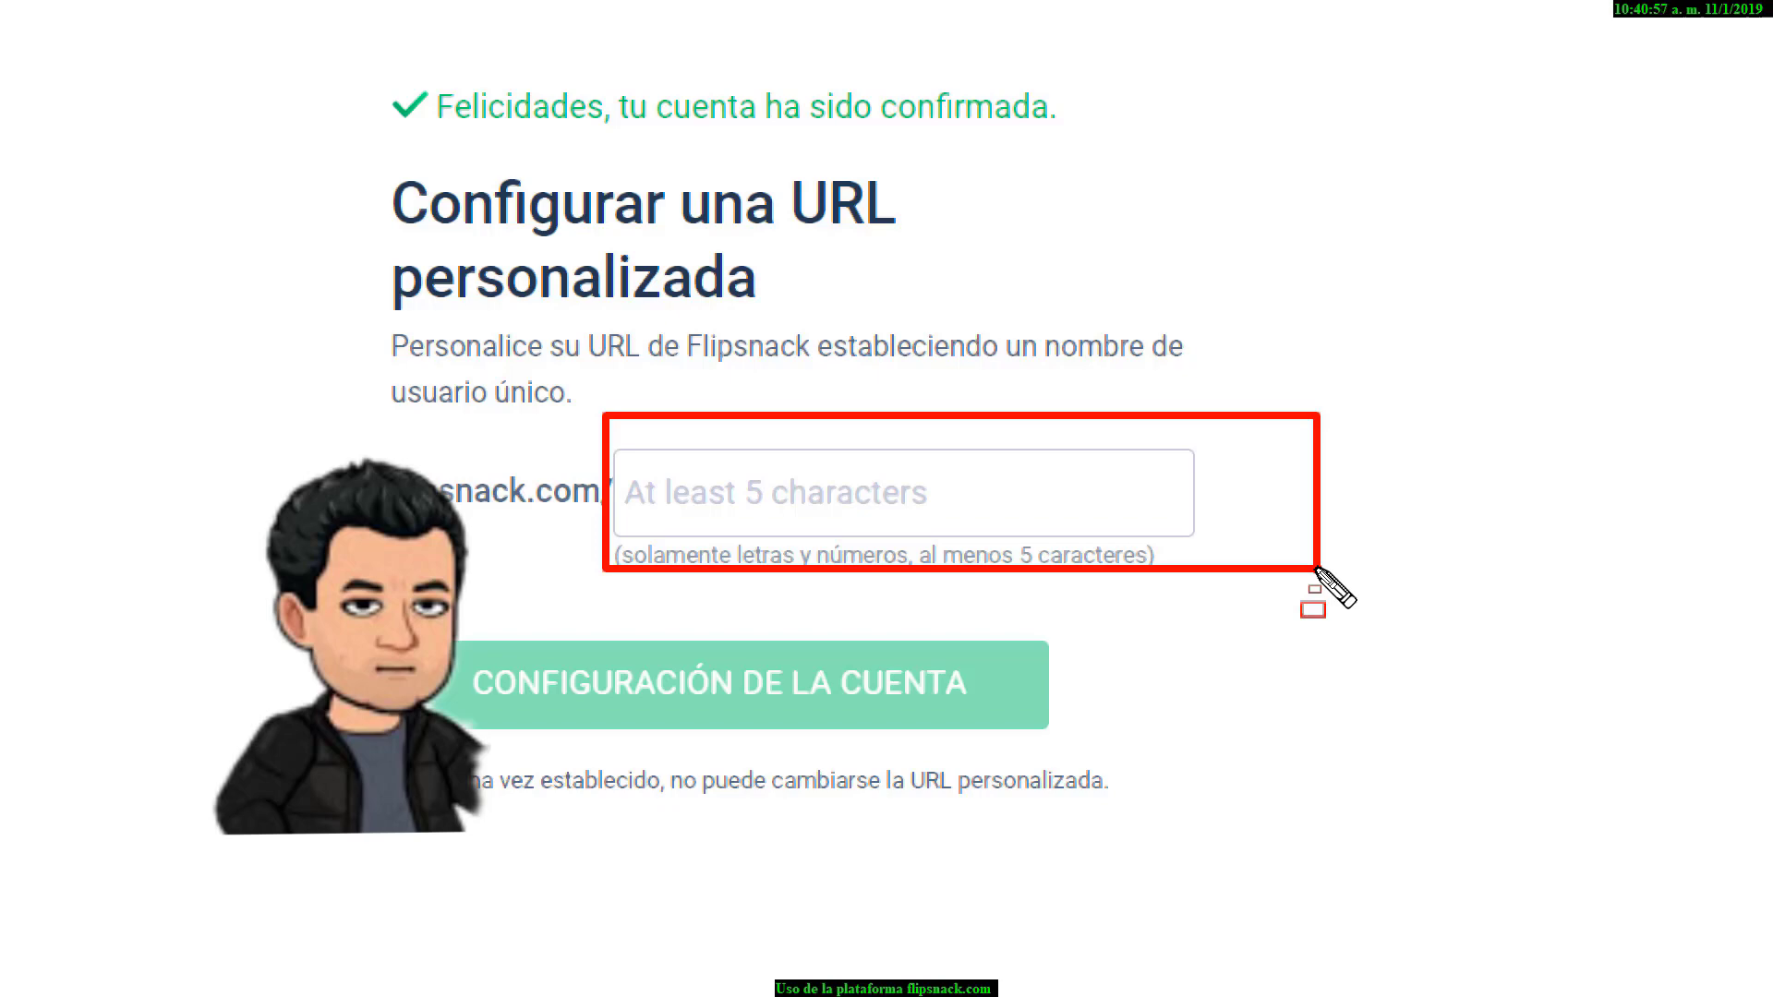
{"action": "key", "text": "Escape"}
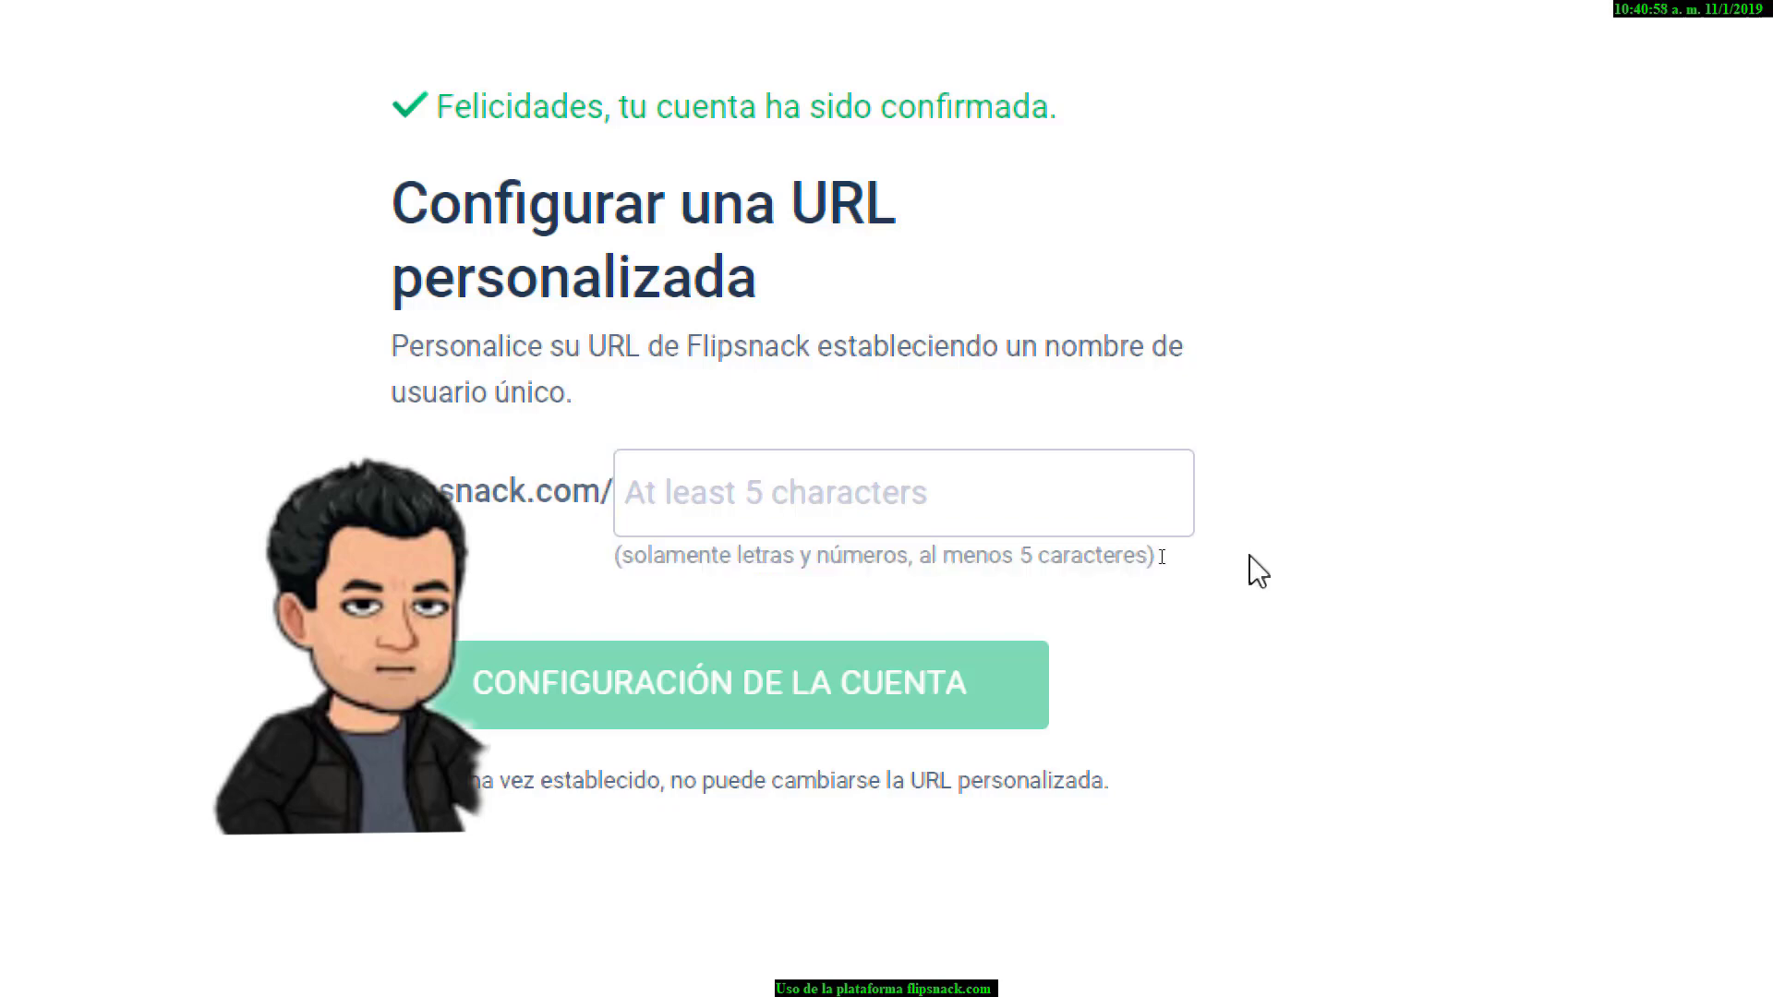
{"action": "left_click", "coordinate": [665, 494]}
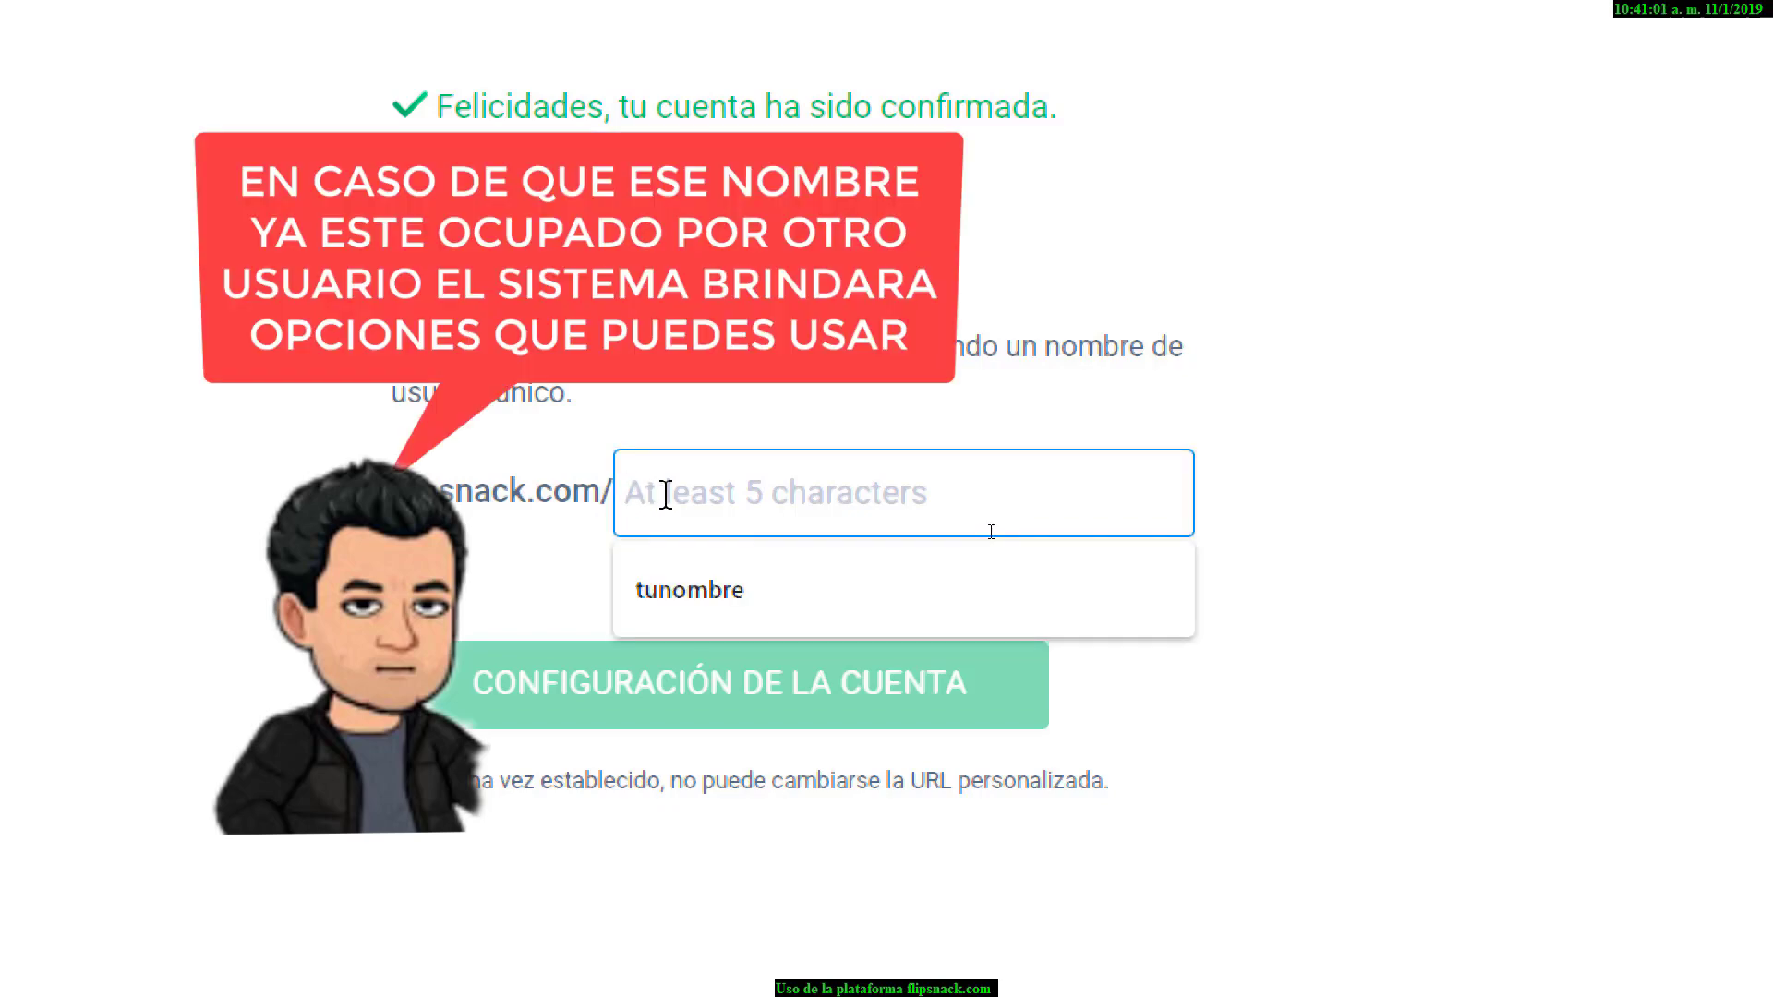
{"action": "left_click", "coordinate": [713, 589]}
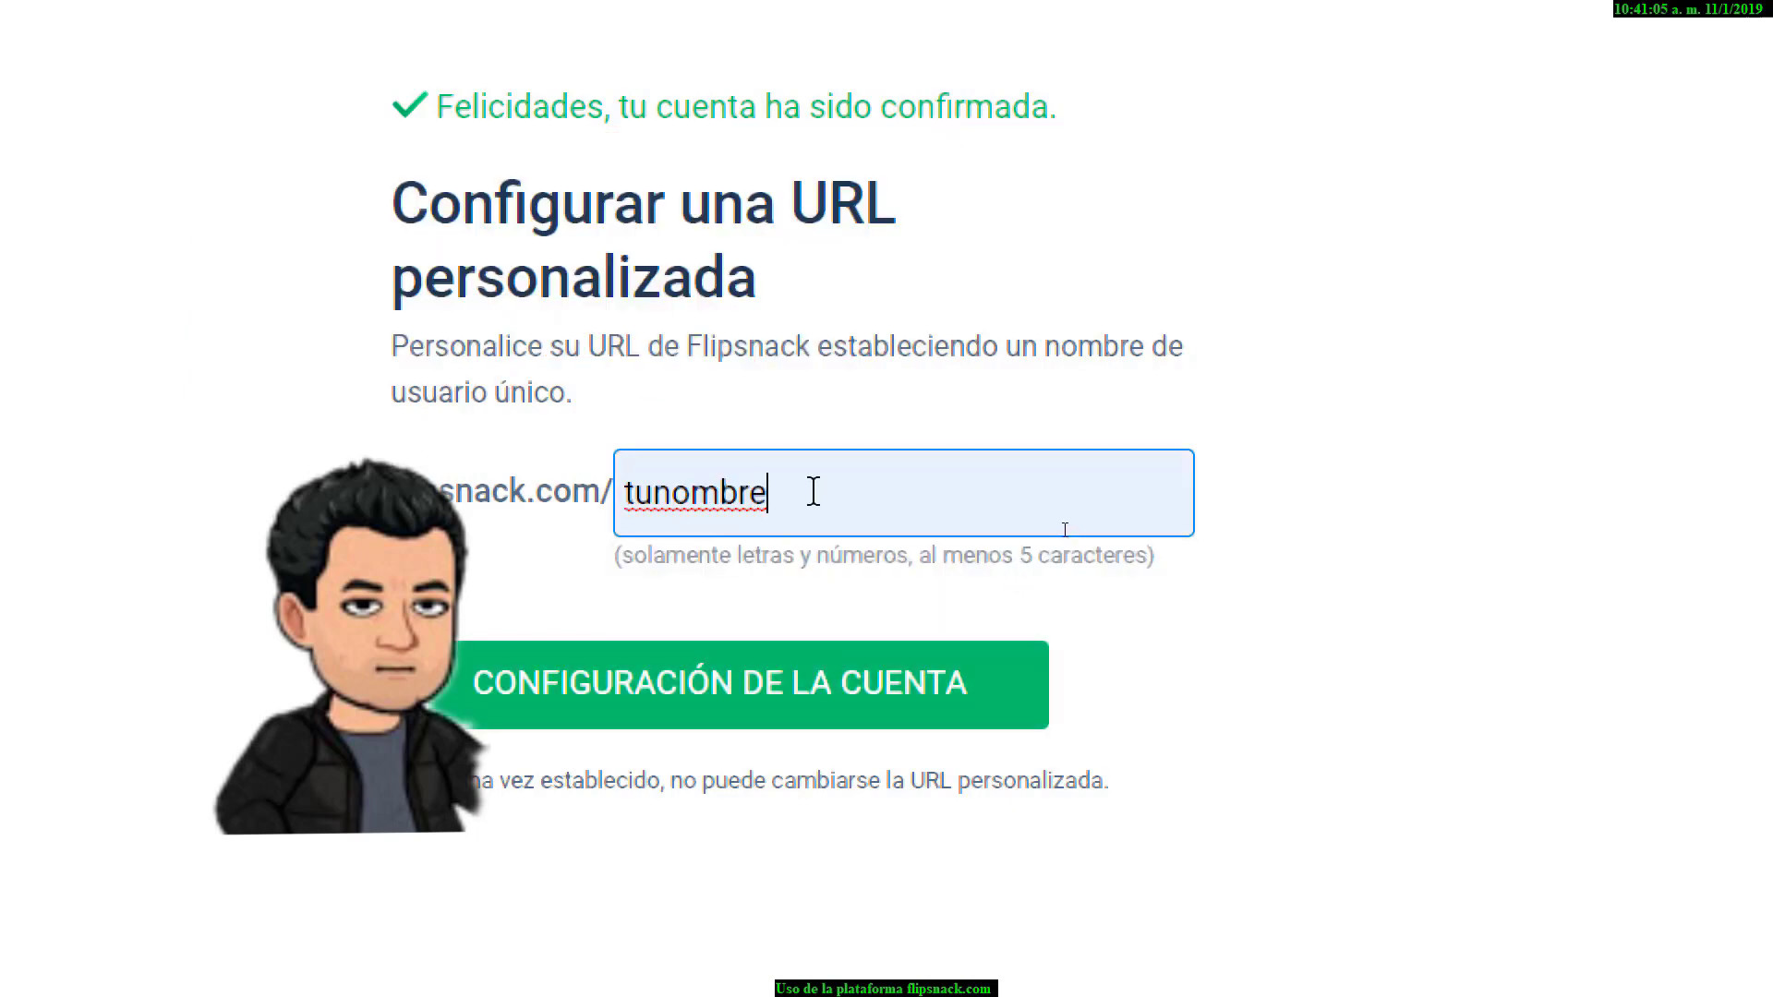
{"action": "type", "text": "jp2"}
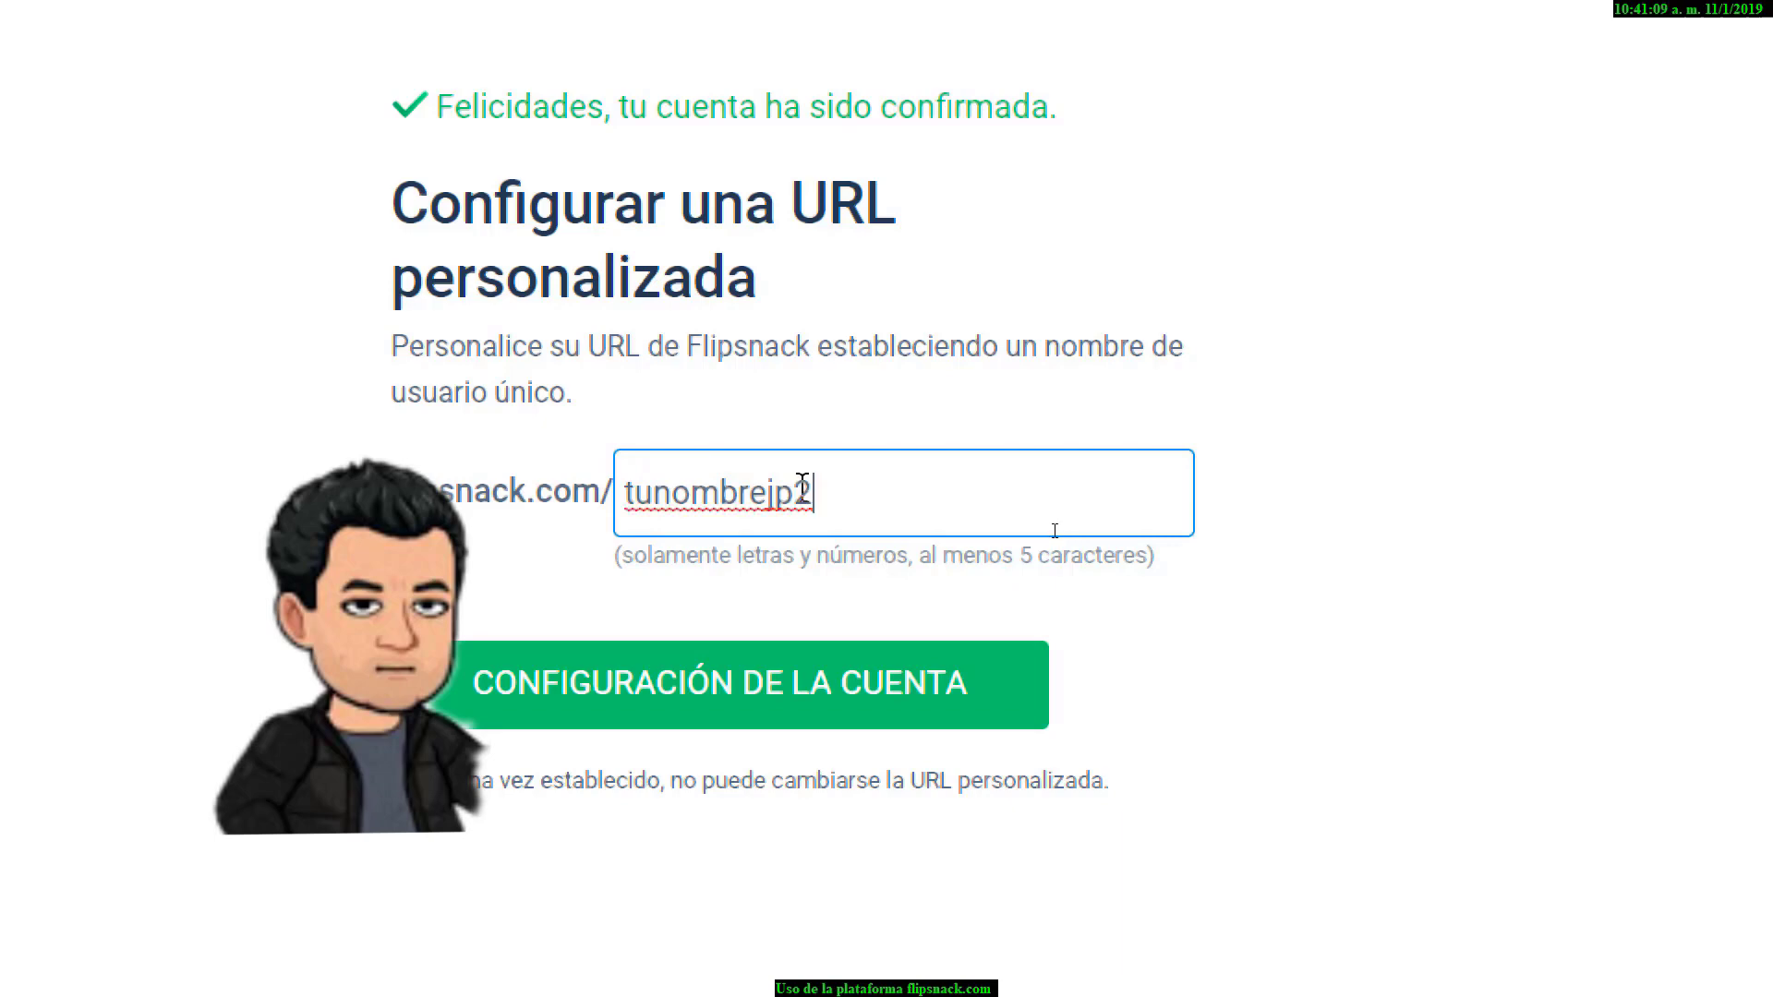
{"action": "left_click", "coordinate": [767, 491]}
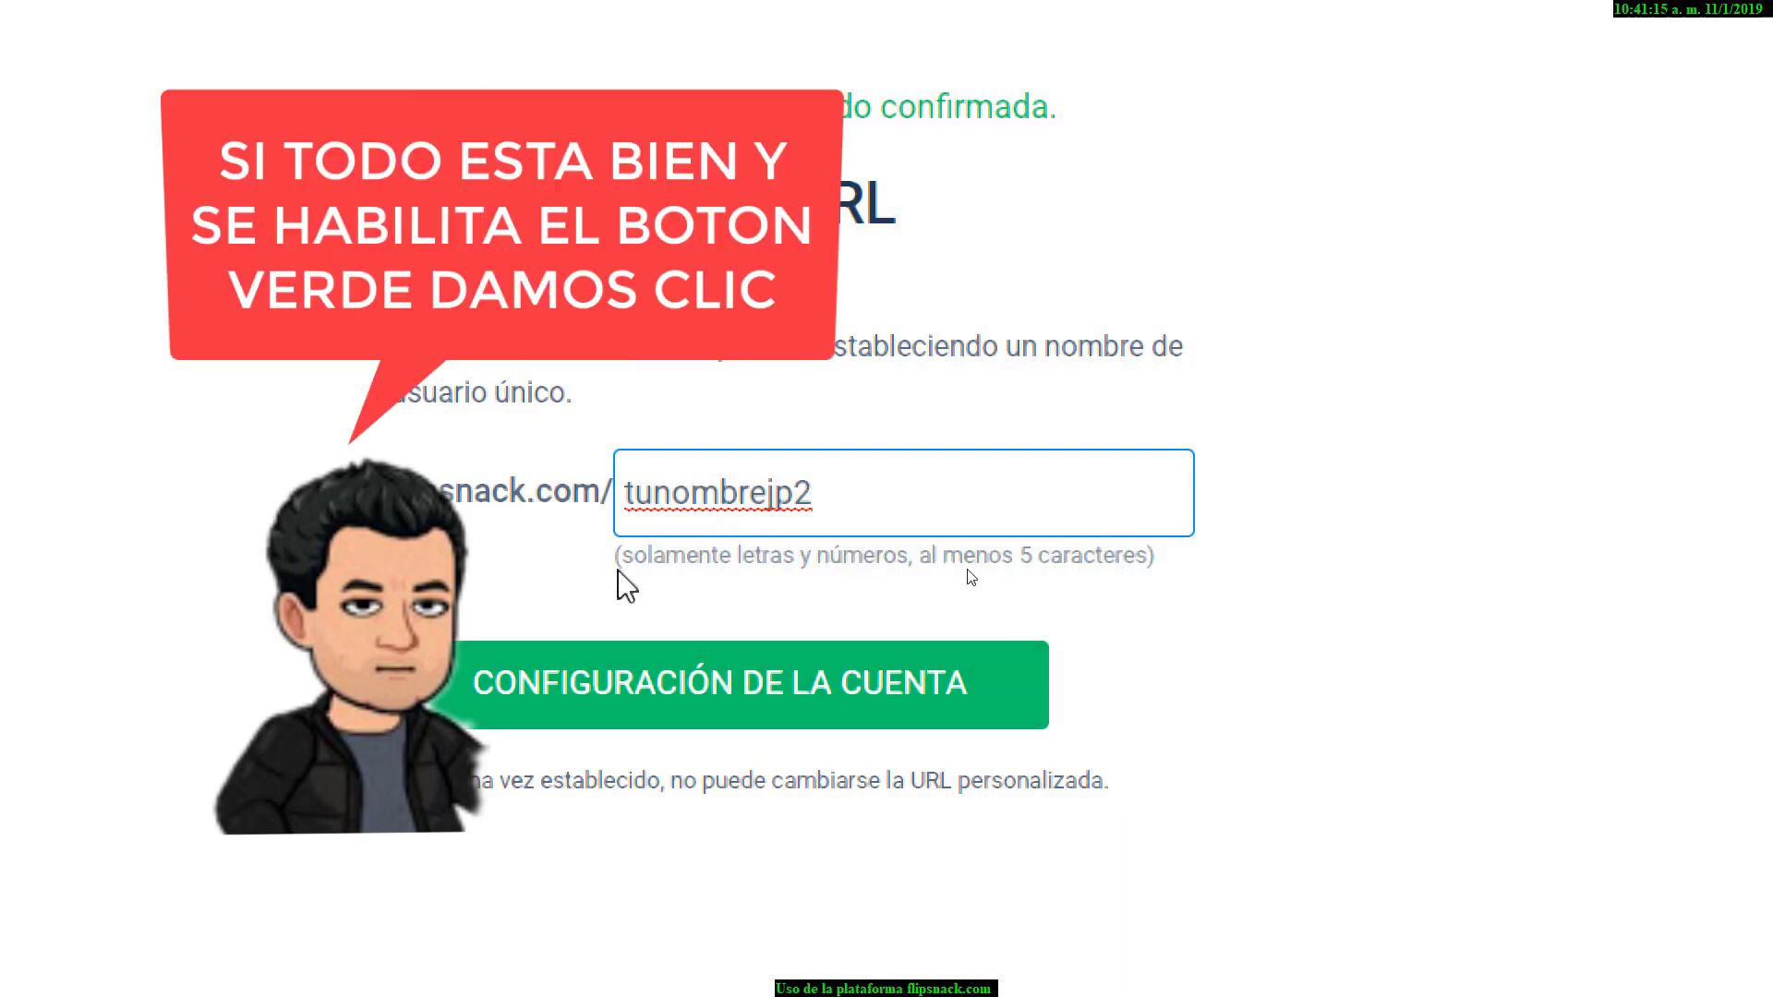
{"action": "left_click_drag", "start_coordinate": [645, 558], "coordinate": [1127, 559]}
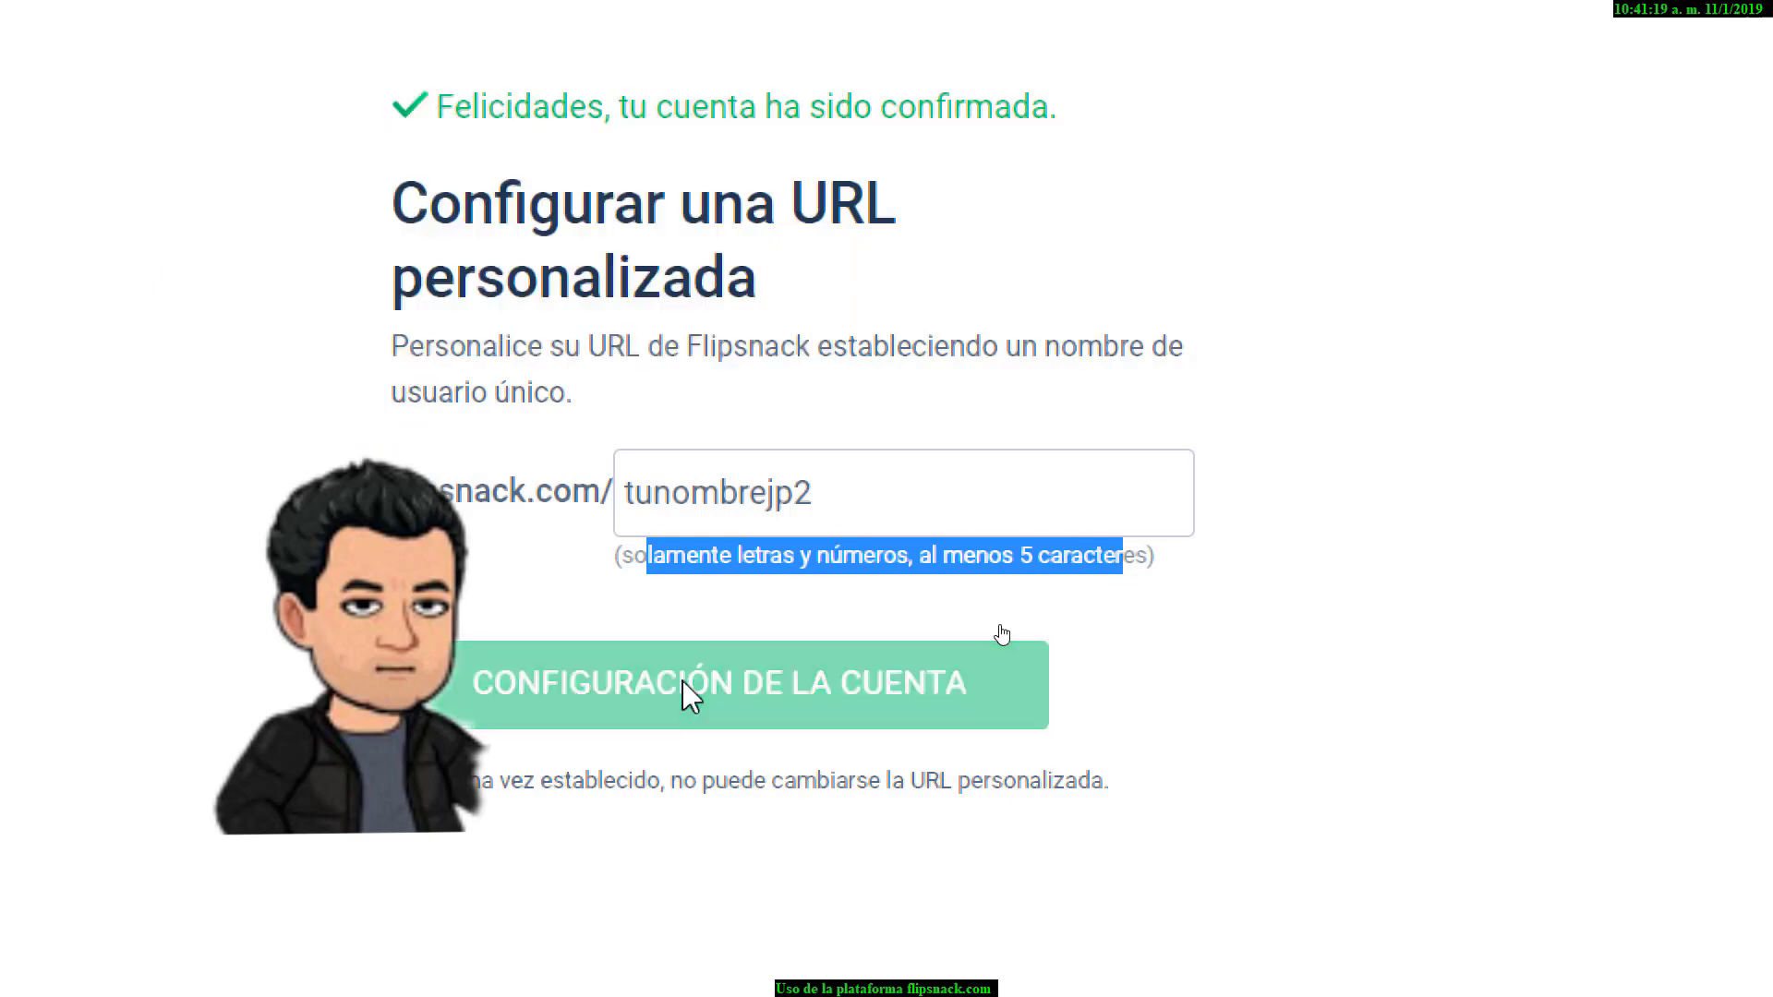
{"action": "left_click", "coordinate": [685, 691]}
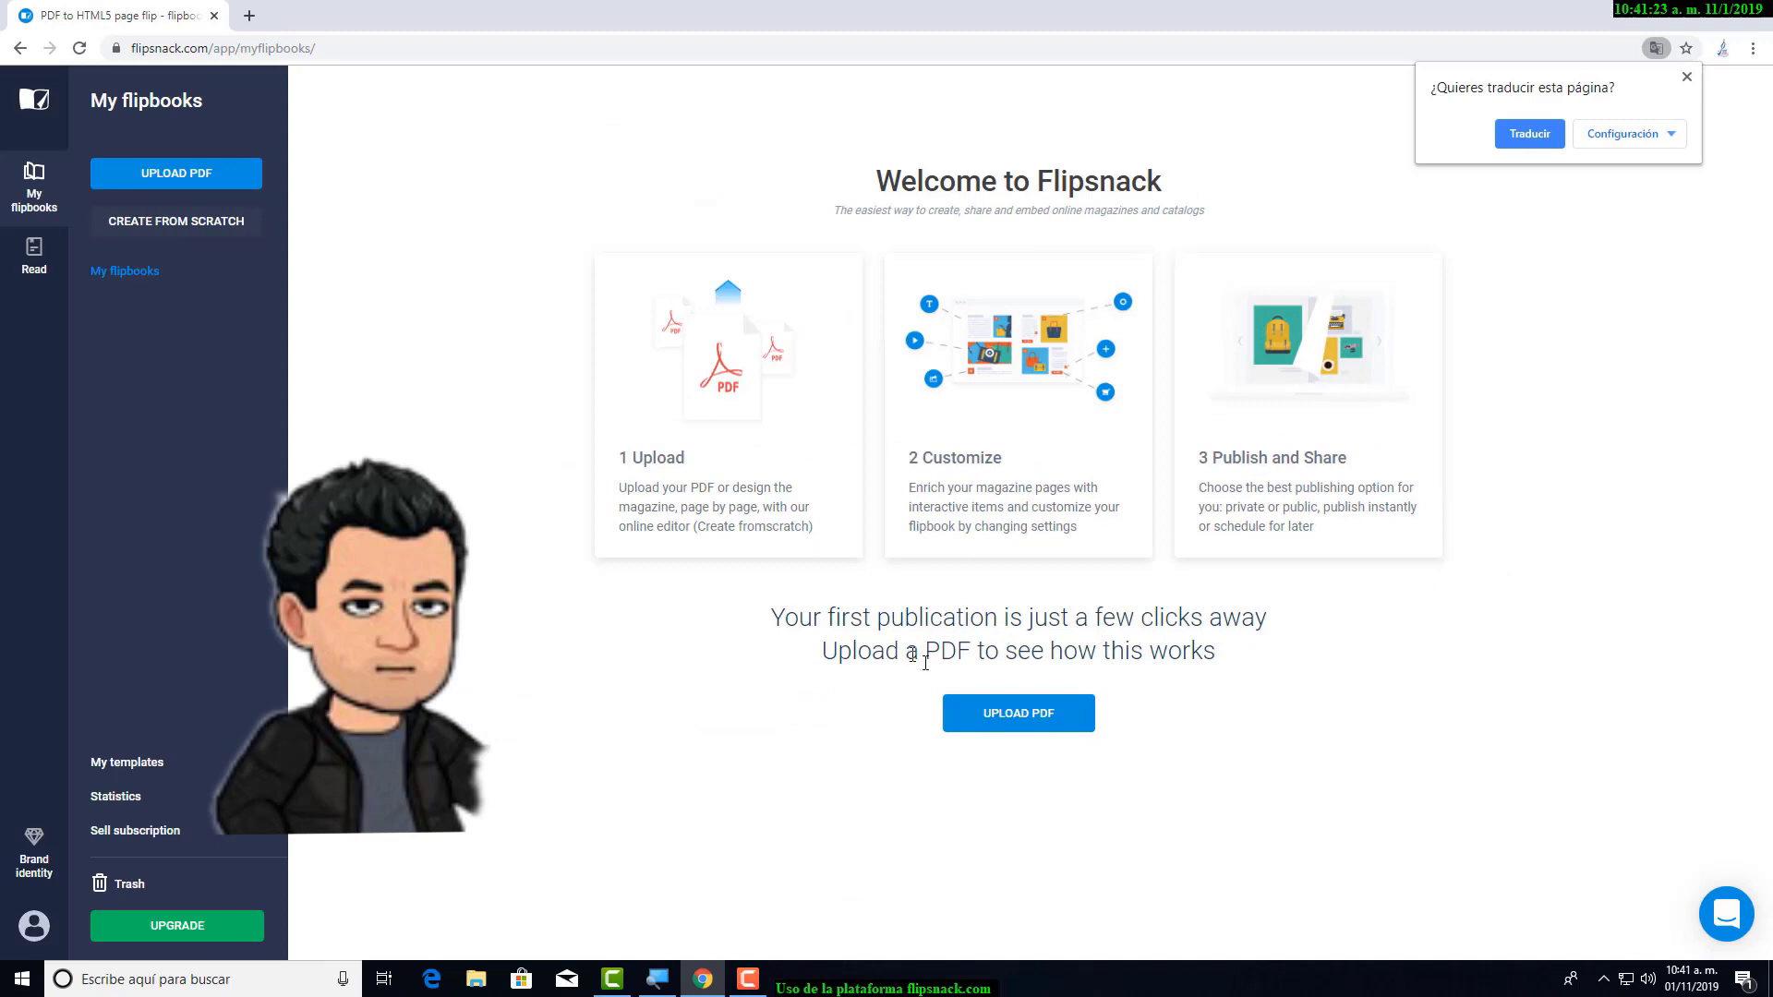
- Dismiss the page translation offer and start creating a flipbook from scratch
{"action": "left_click", "coordinate": [1688, 77]}
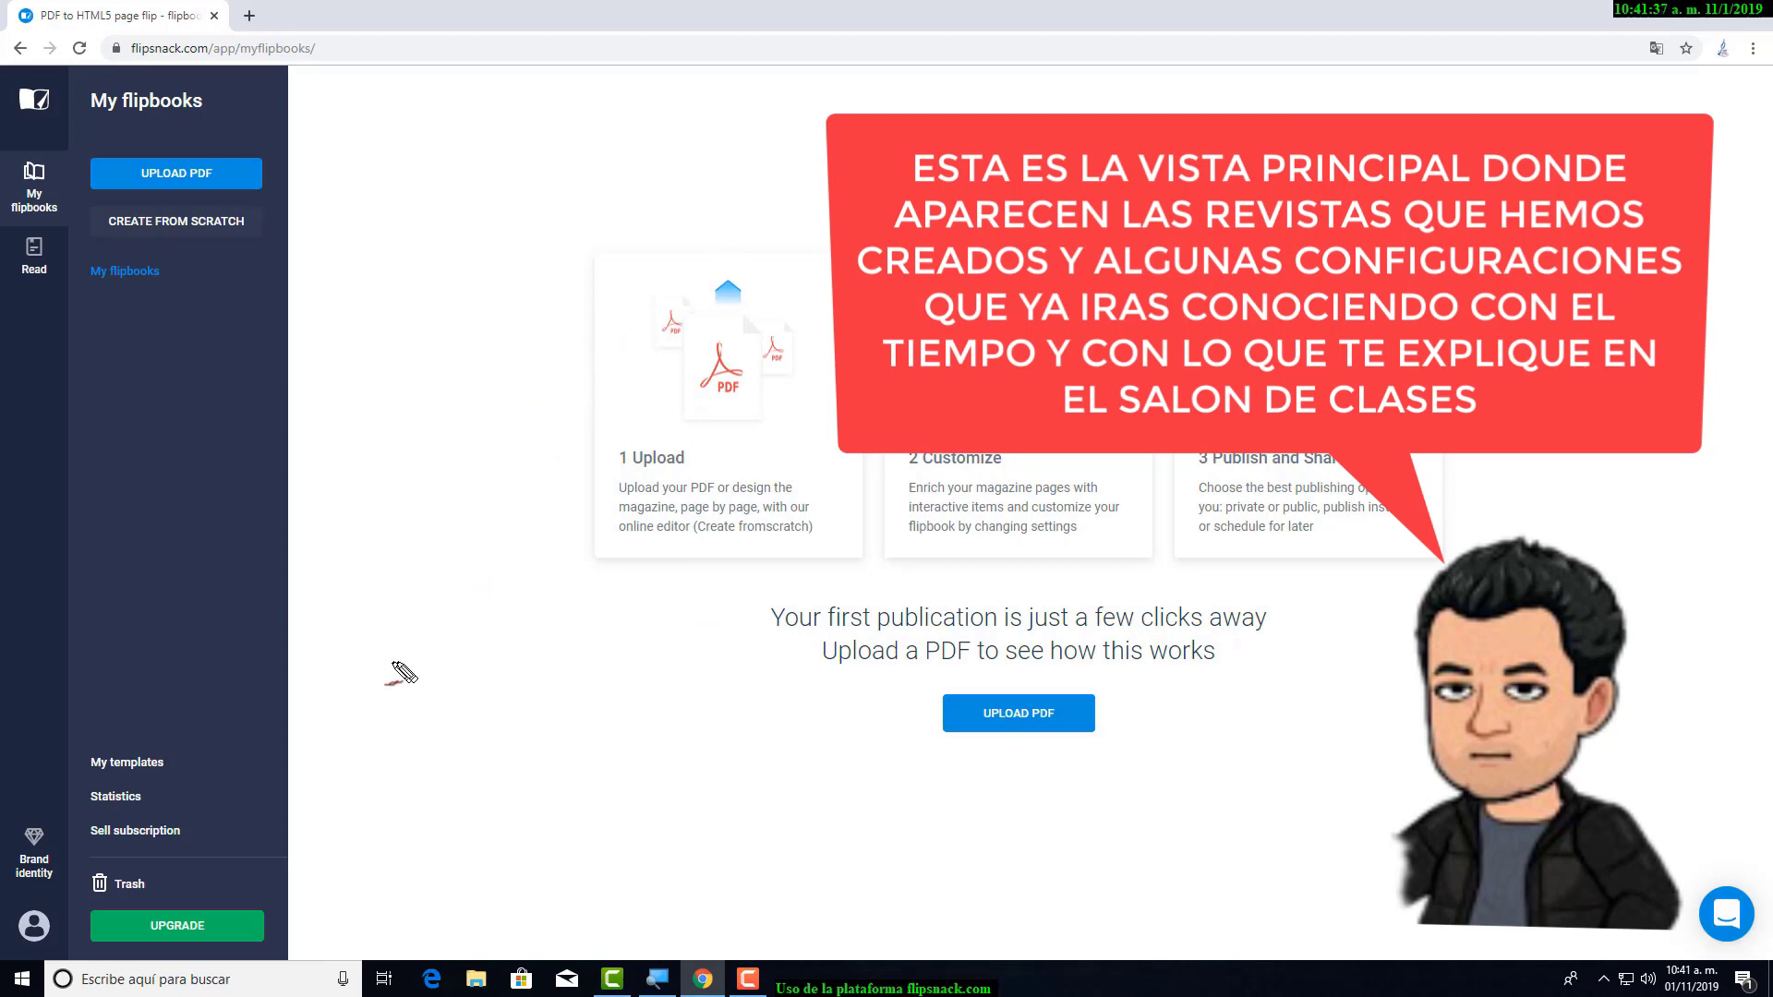
{"action": "mouse_move", "coordinate": [474, 610]}
{"action": "left_mouse_down"}
{"action": "mouse_move", "coordinate": [483, 582]}
{"action": "mouse_move", "coordinate": [462, 662]}
{"action": "mouse_move", "coordinate": [506, 661]}
{"action": "left_mouse_up"}
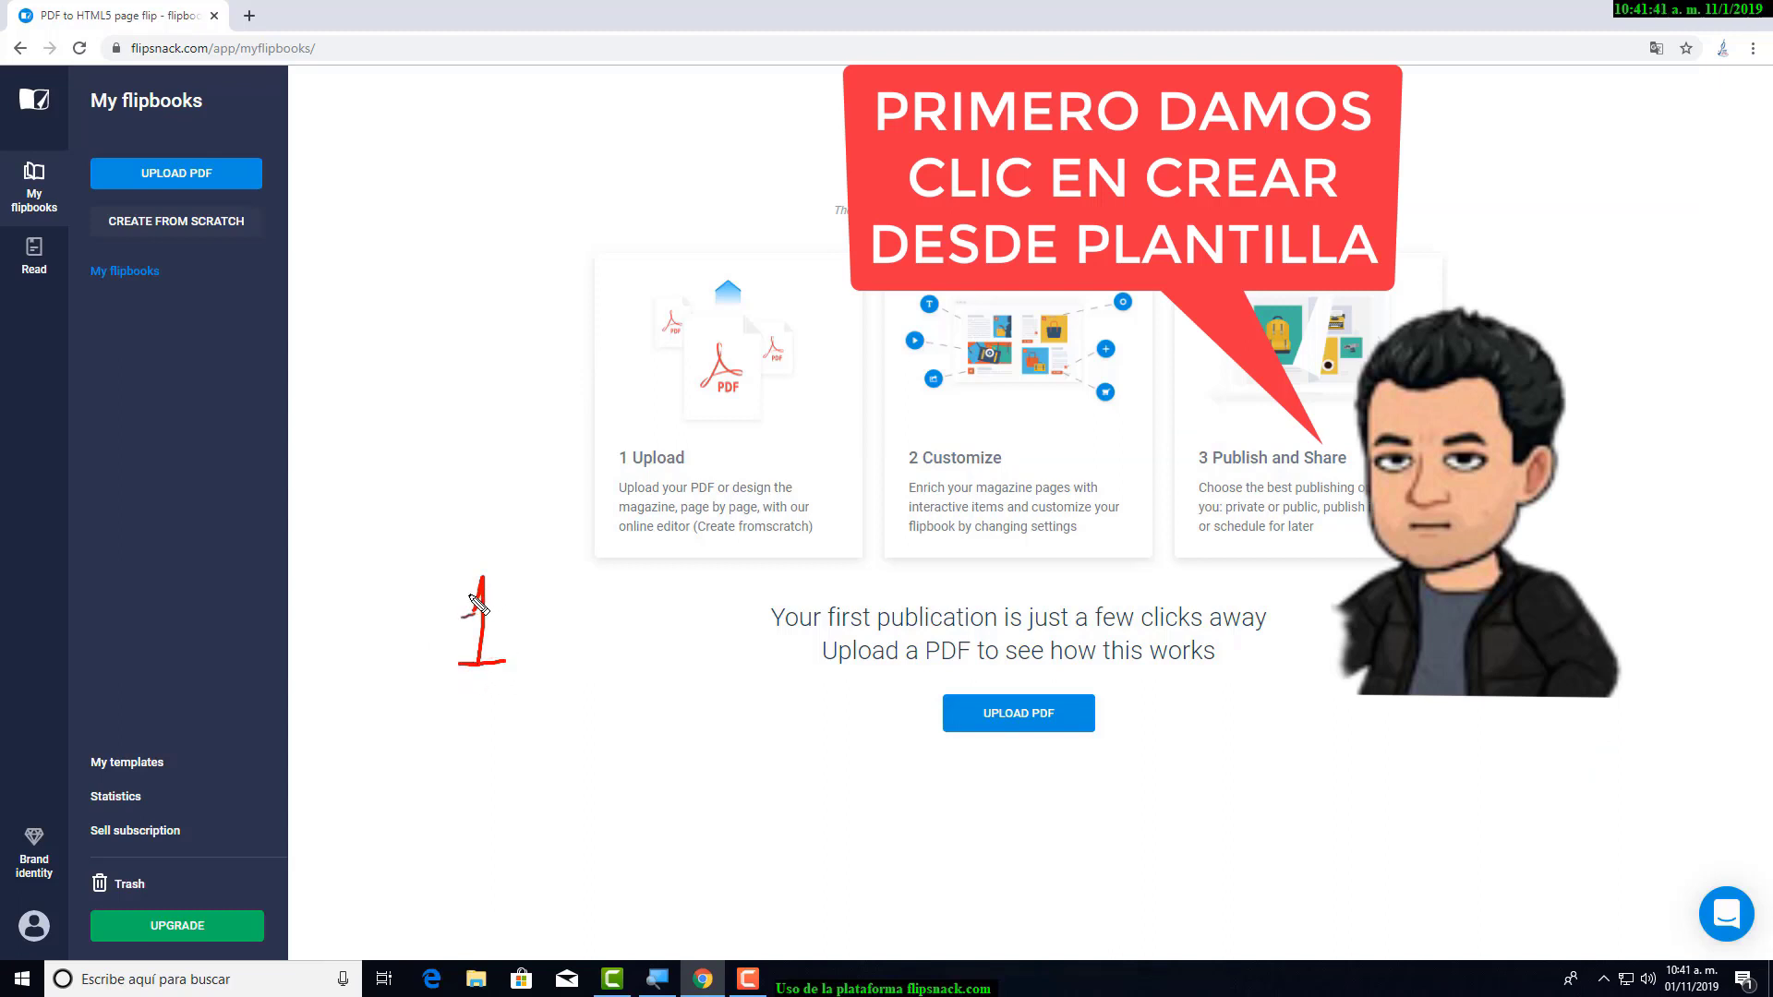
{"action": "mouse_move", "coordinate": [443, 606]}
{"action": "left_mouse_down"}
{"action": "mouse_move", "coordinate": [336, 397]}
{"action": "mouse_move", "coordinate": [231, 254]}
{"action": "left_mouse_up"}
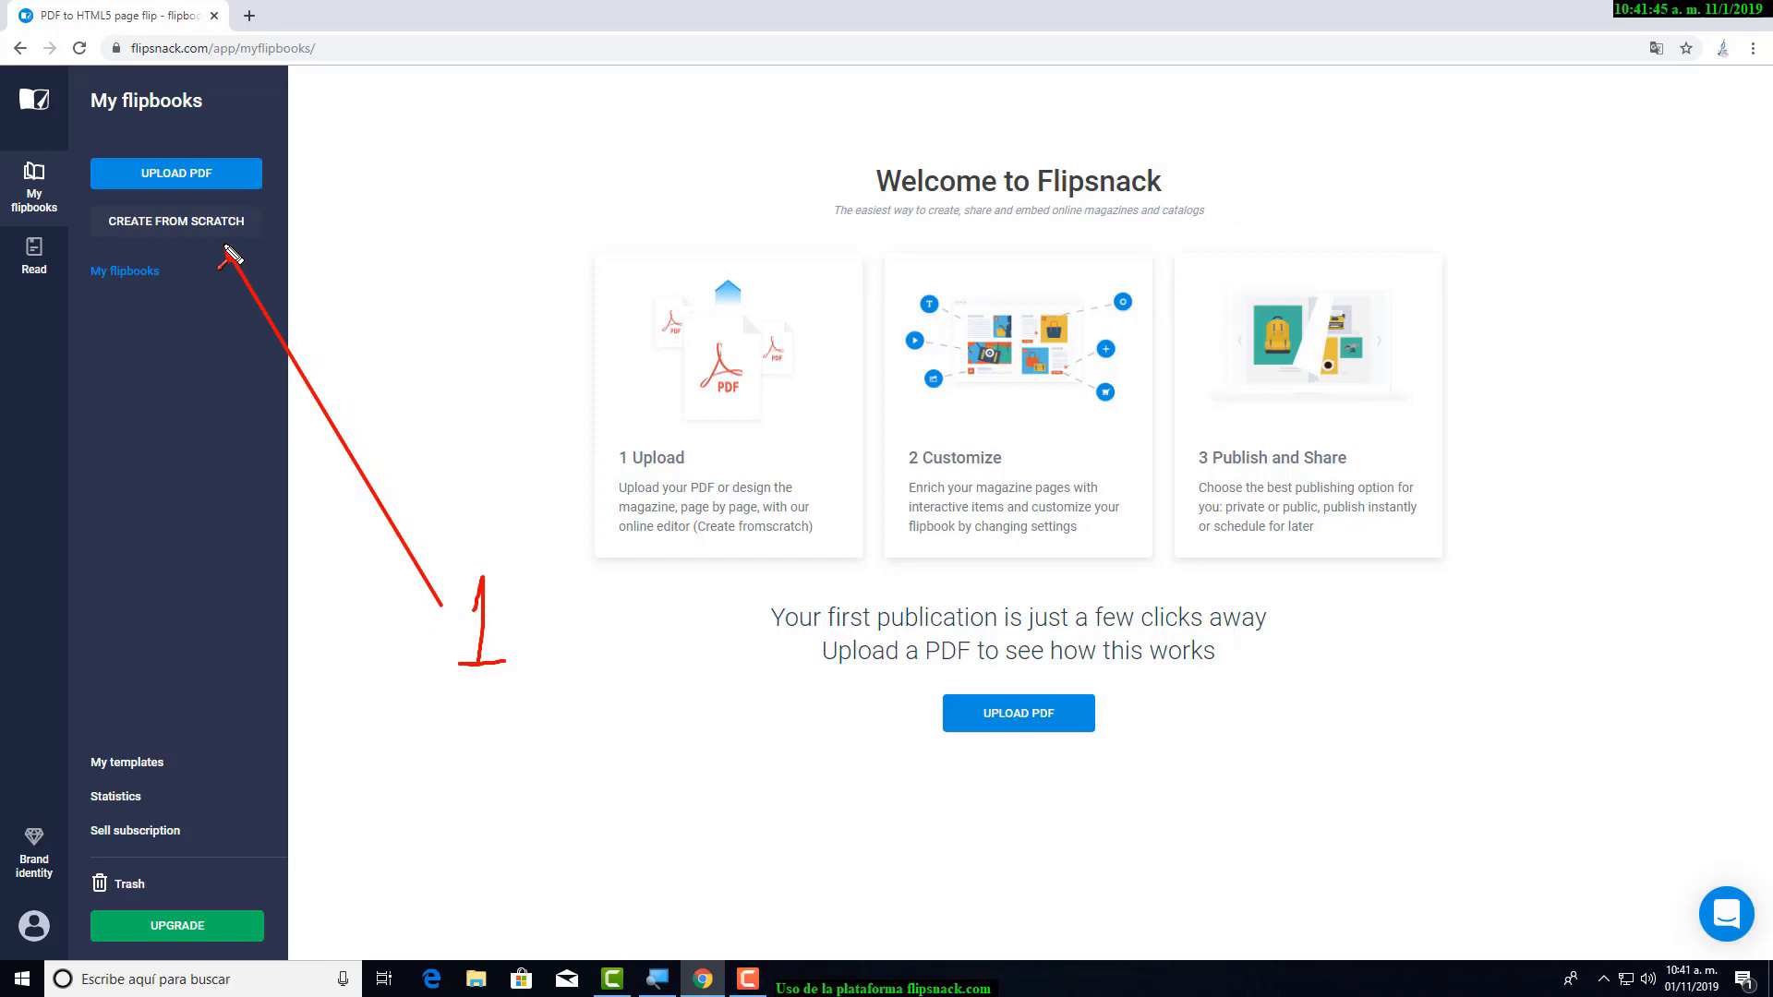
{"action": "mouse_move", "coordinate": [80, 197]}
{"action": "left_mouse_down"}
{"action": "mouse_move", "coordinate": [183, 258]}
{"action": "mouse_move", "coordinate": [308, 262]}
{"action": "left_mouse_up"}
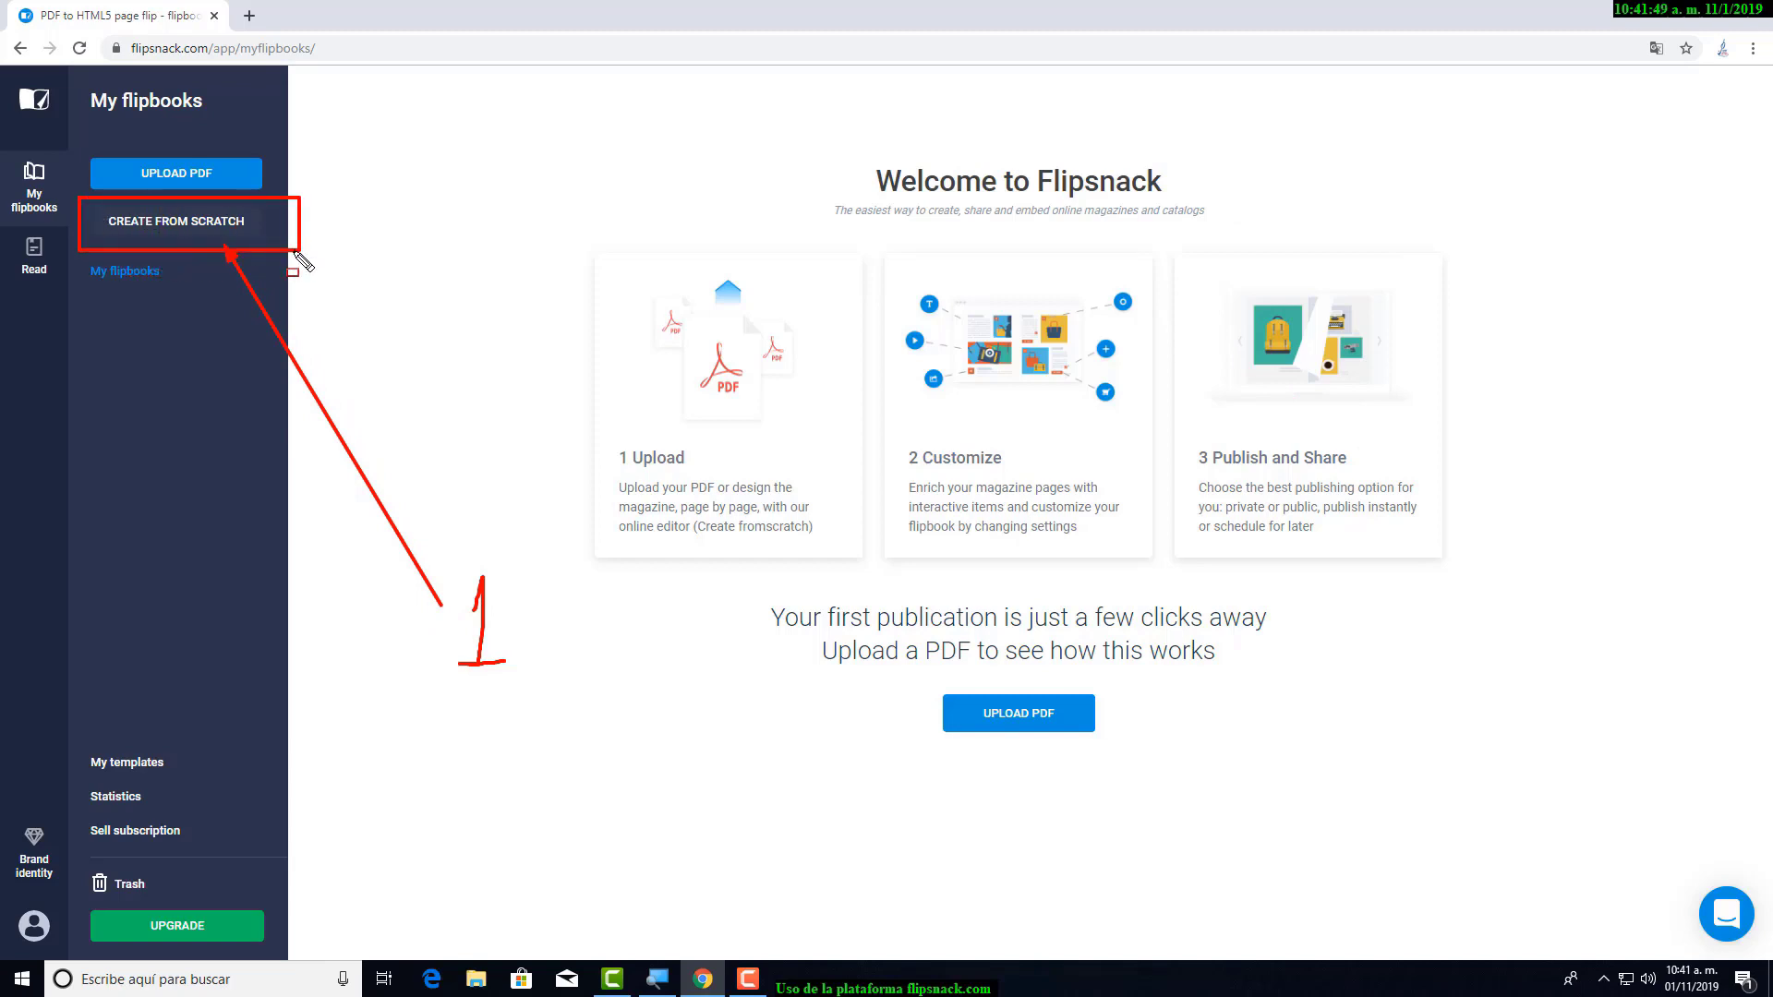
{"action": "key", "text": "Escape"}
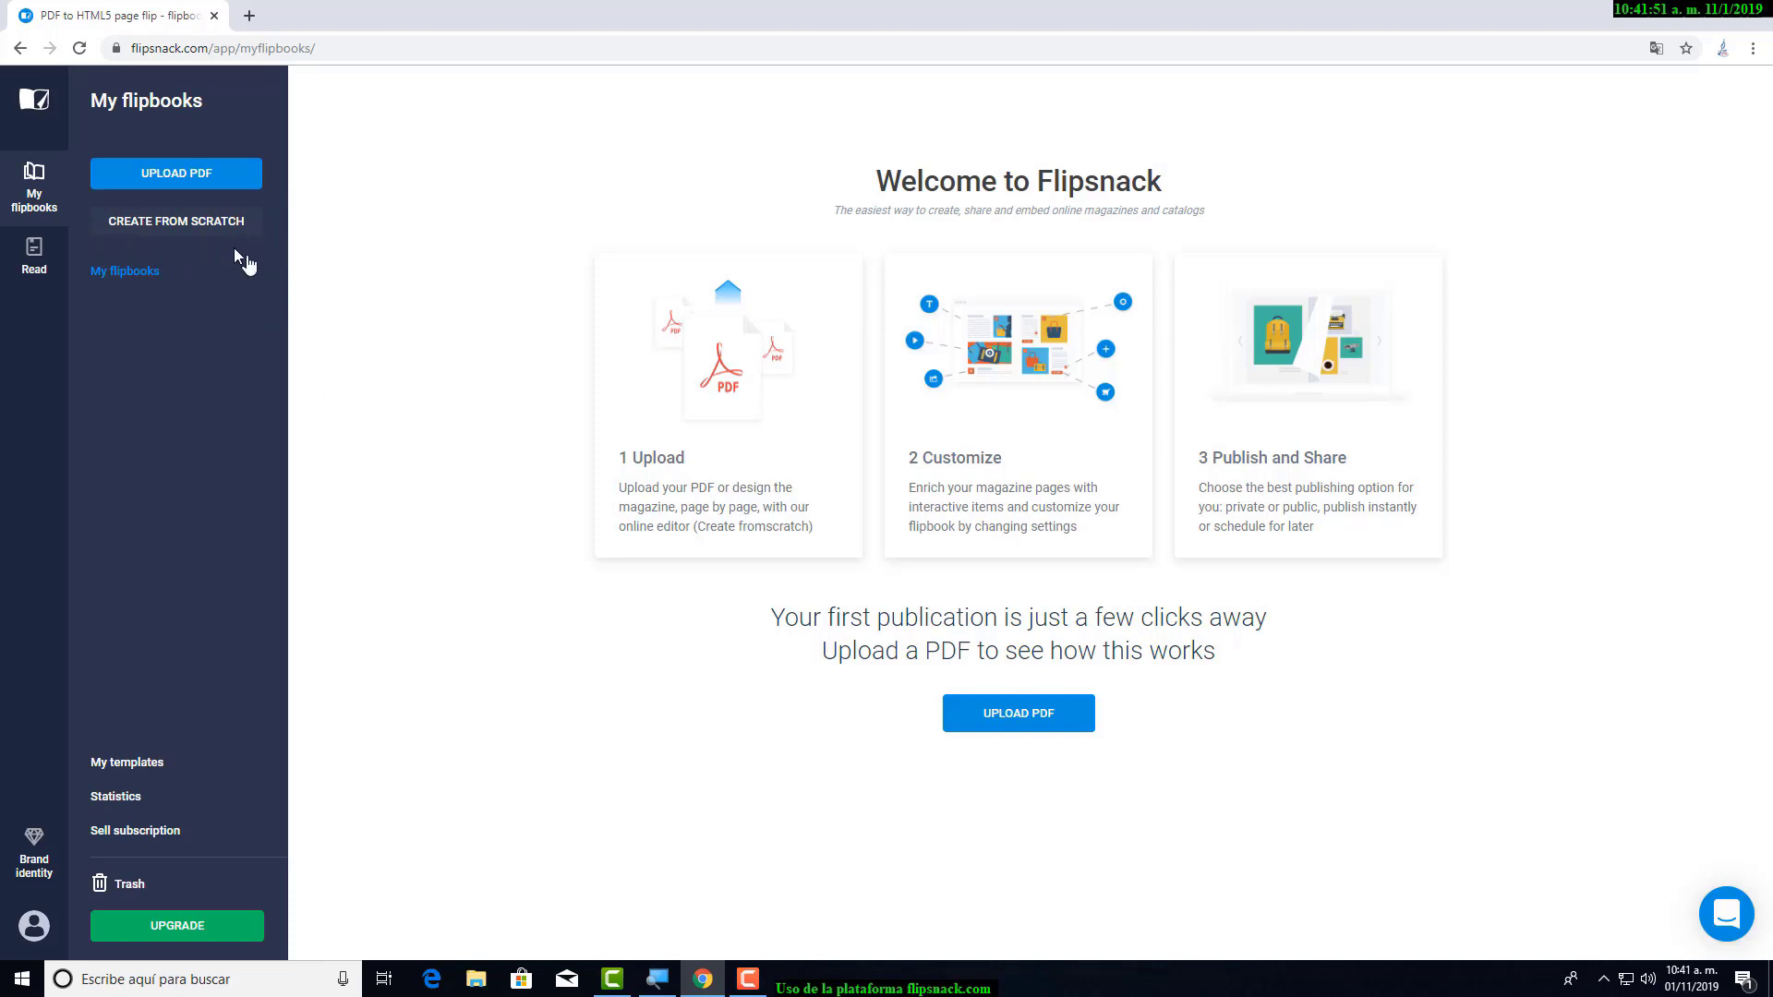
{"action": "left_click", "coordinate": [189, 232]}
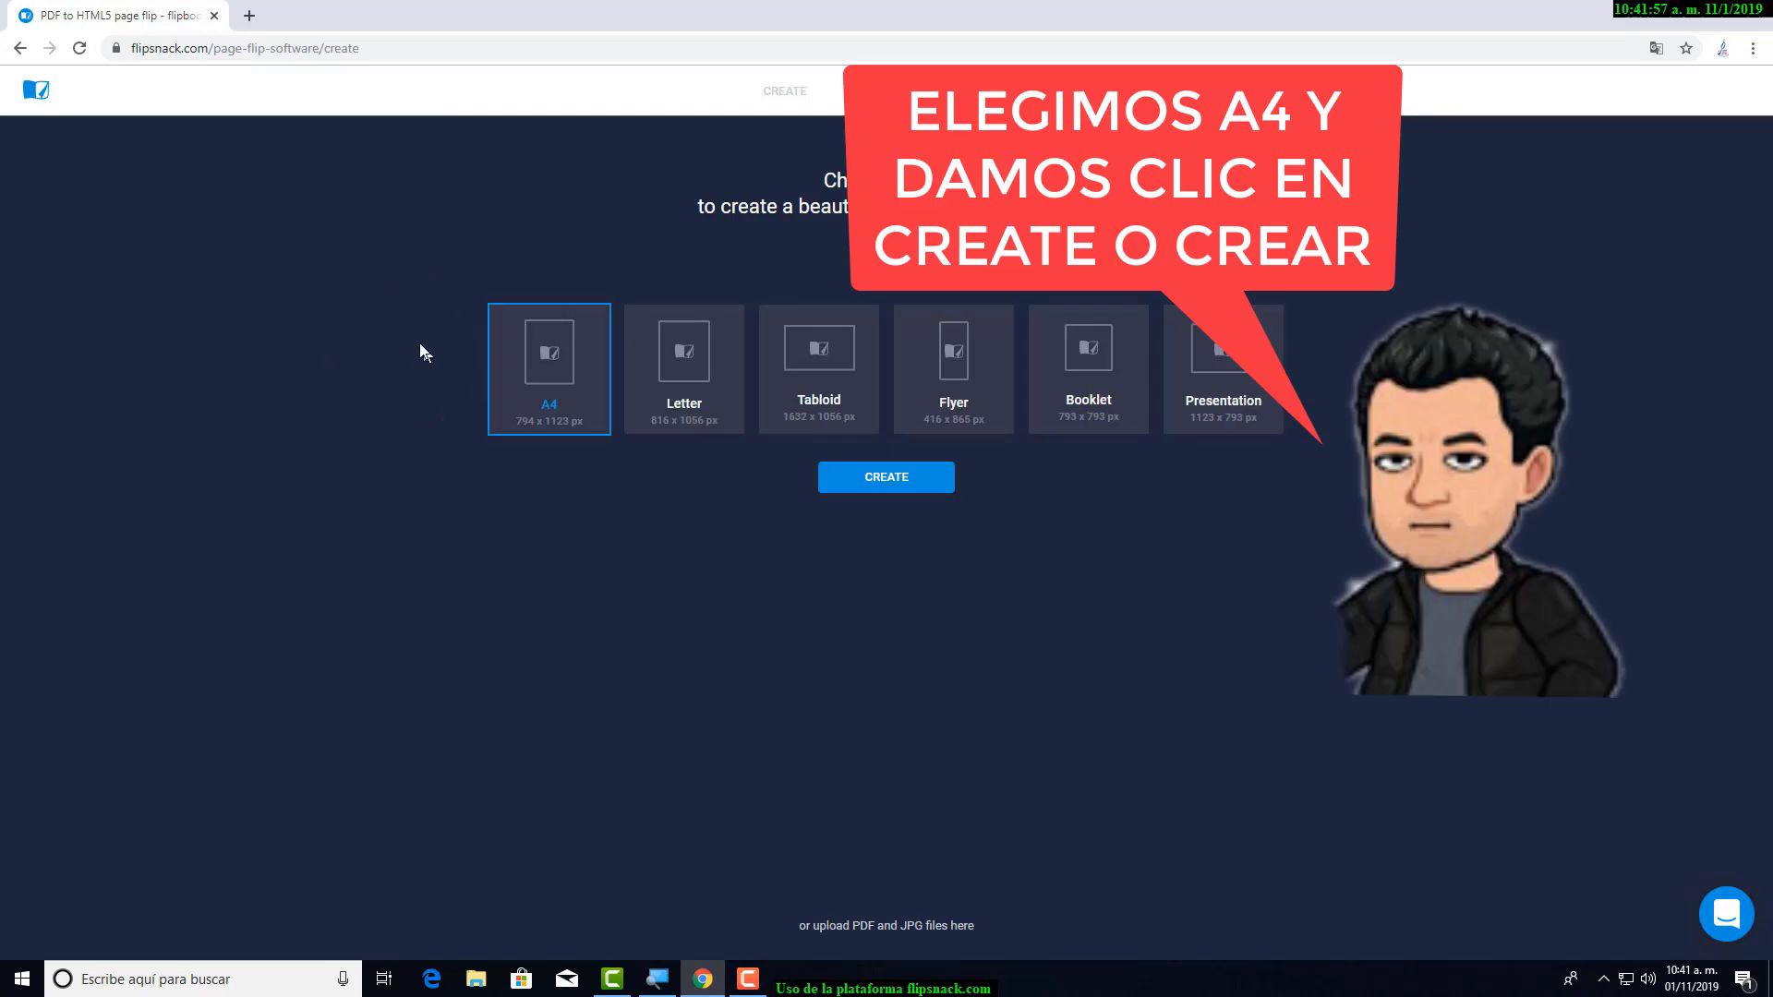
- Create the new flipbook in the A4 size, 794 x 1123 px
{"action": "mouse_move", "coordinate": [420, 257]}
{"action": "left_mouse_down"}
{"action": "mouse_move", "coordinate": [471, 337]}
{"action": "mouse_move", "coordinate": [626, 475]}
{"action": "left_mouse_up"}
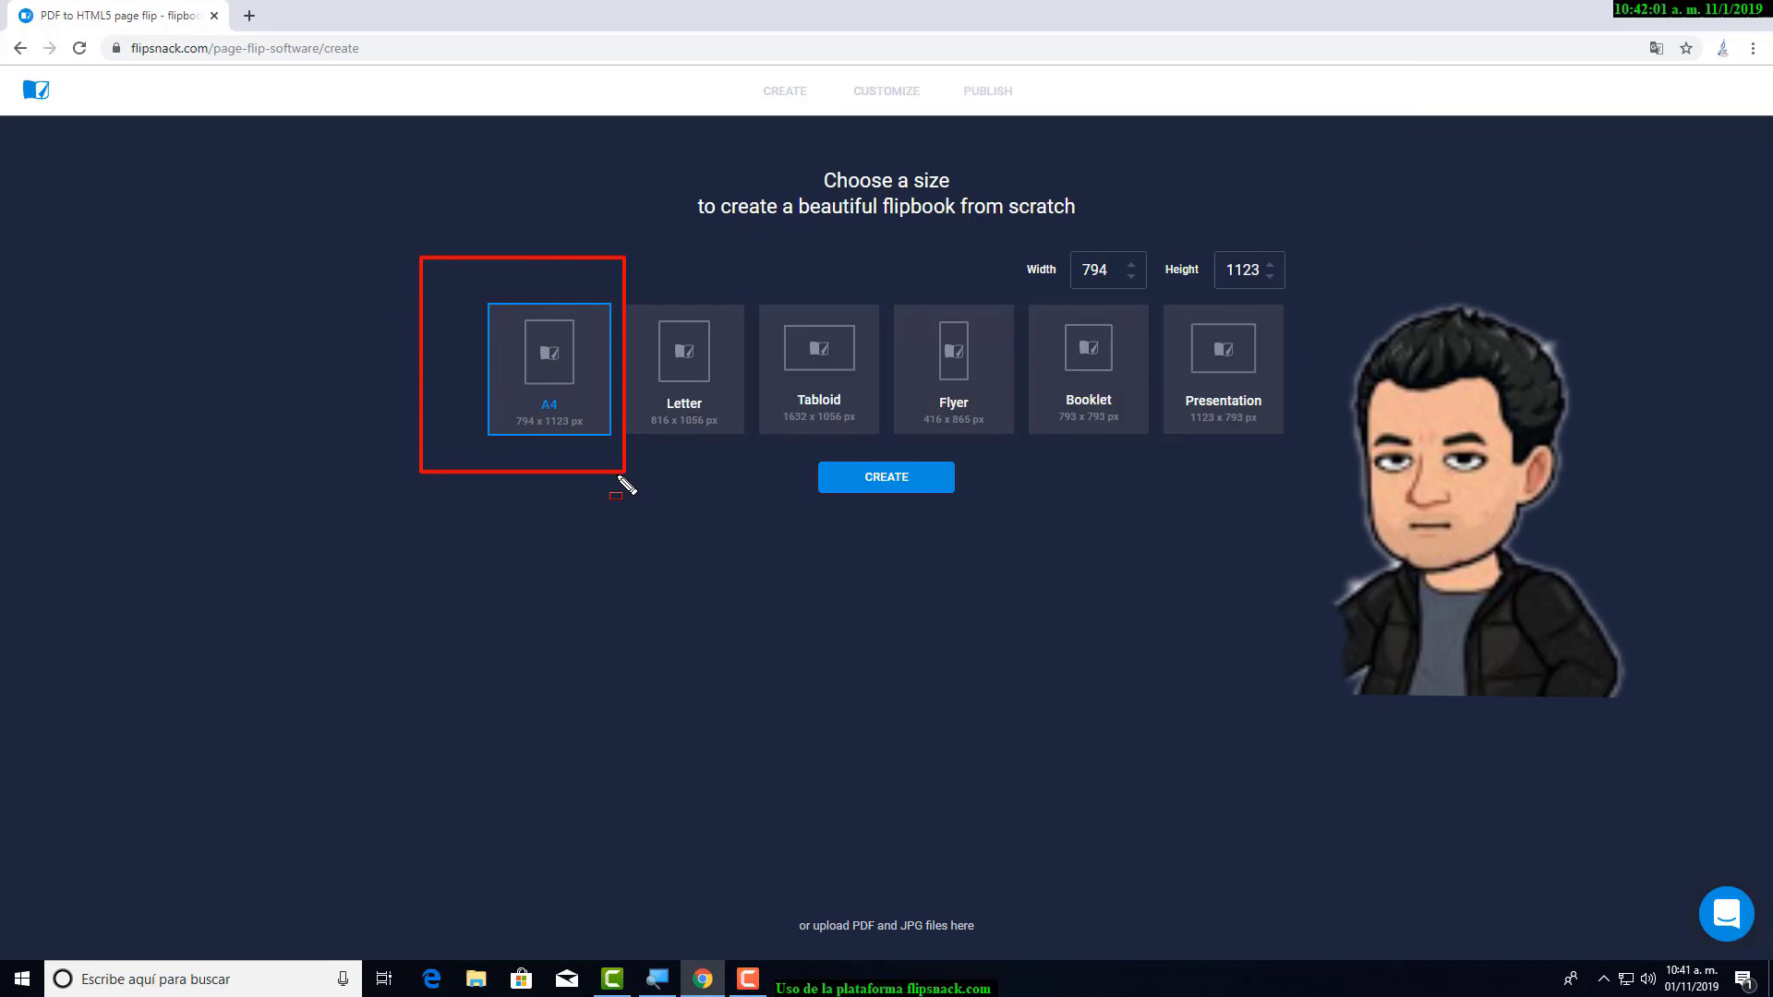
{"action": "key", "text": "Escape"}
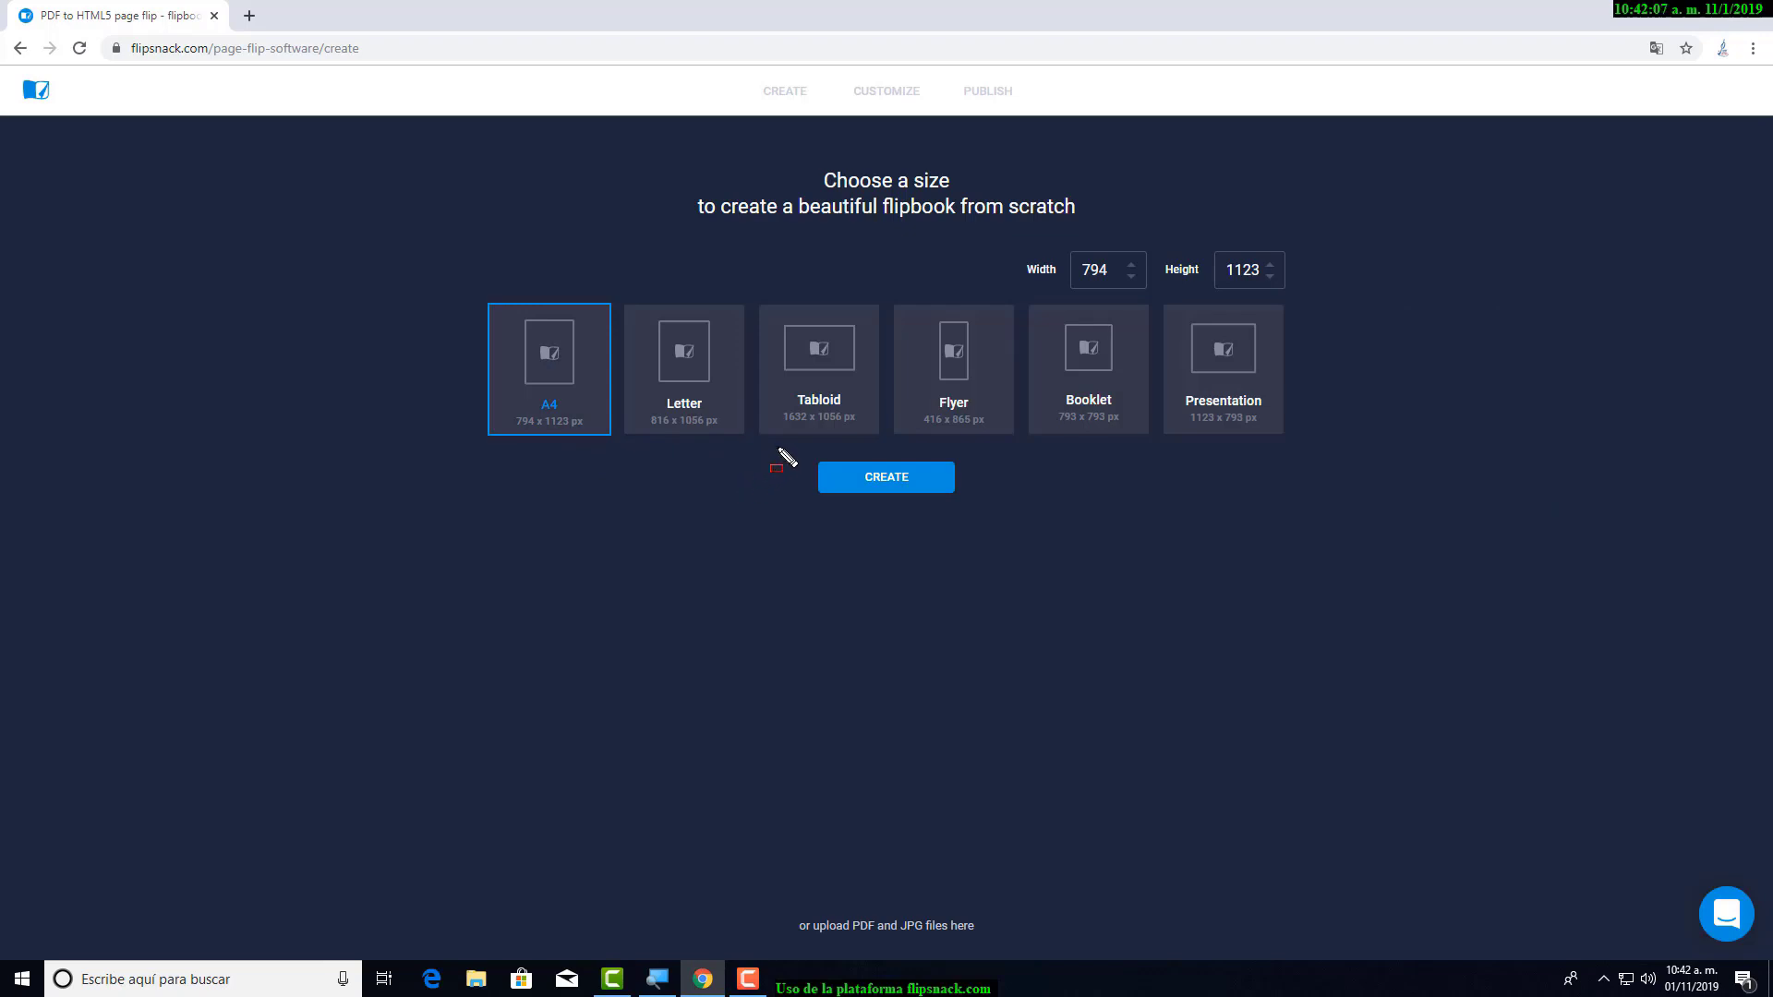
{"action": "mouse_move", "coordinate": [777, 447]}
{"action": "left_mouse_down"}
{"action": "mouse_move", "coordinate": [939, 509]}
{"action": "mouse_move", "coordinate": [1037, 513]}
{"action": "left_mouse_up"}
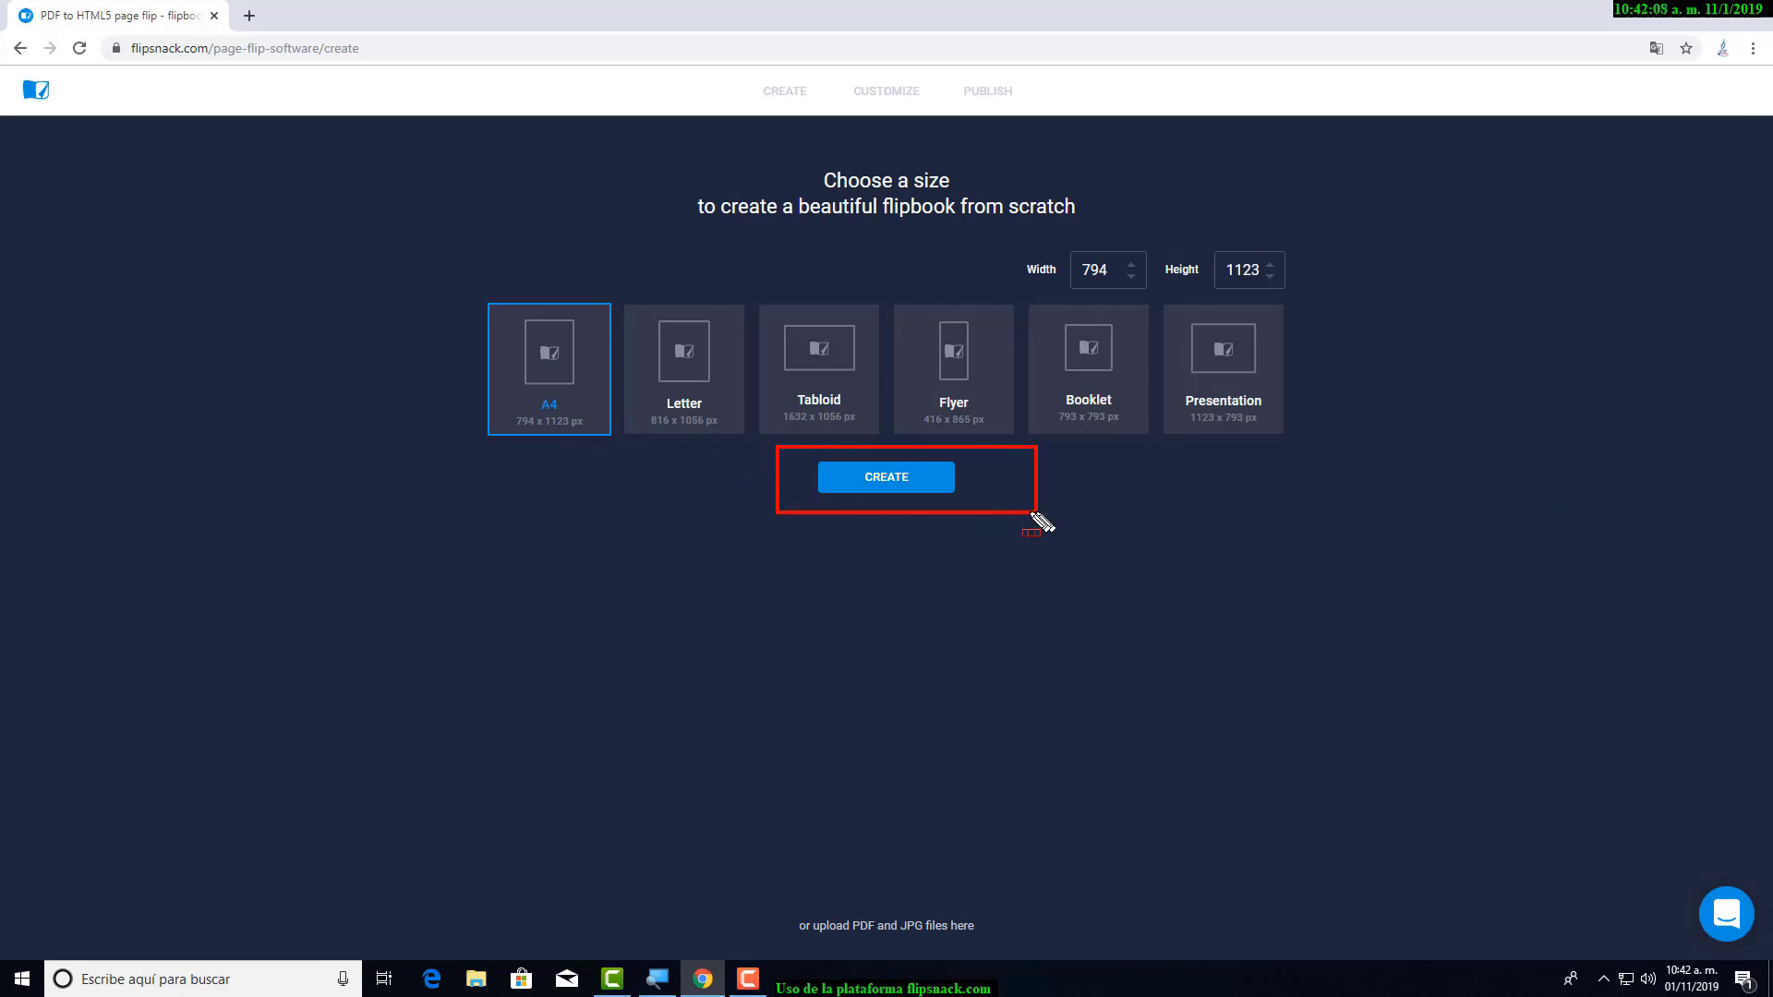
{"action": "left_click", "coordinate": [869, 485]}
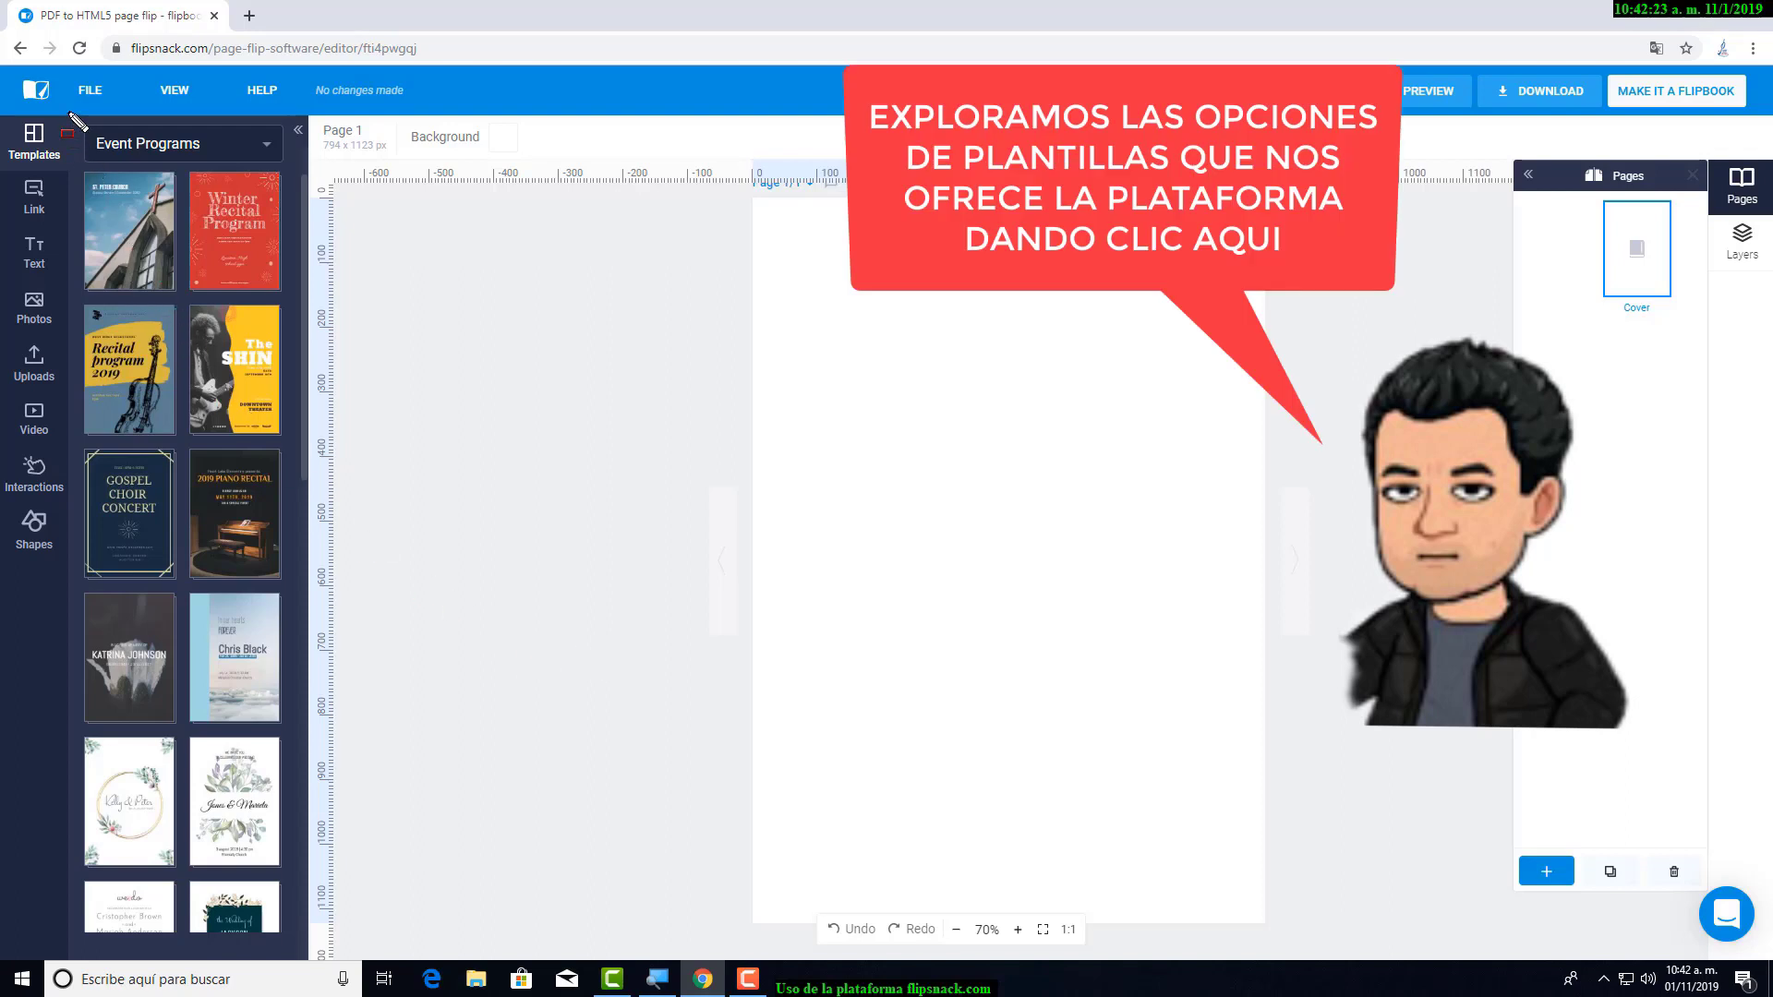
- Switch the template category from Event Programs to Magazines and browse through the magazine designs
{"action": "left_click", "coordinate": [271, 151]}
{"action": "scroll", "coordinate": [275, 218], "scroll_direction": "down", "scroll_amount": 2}
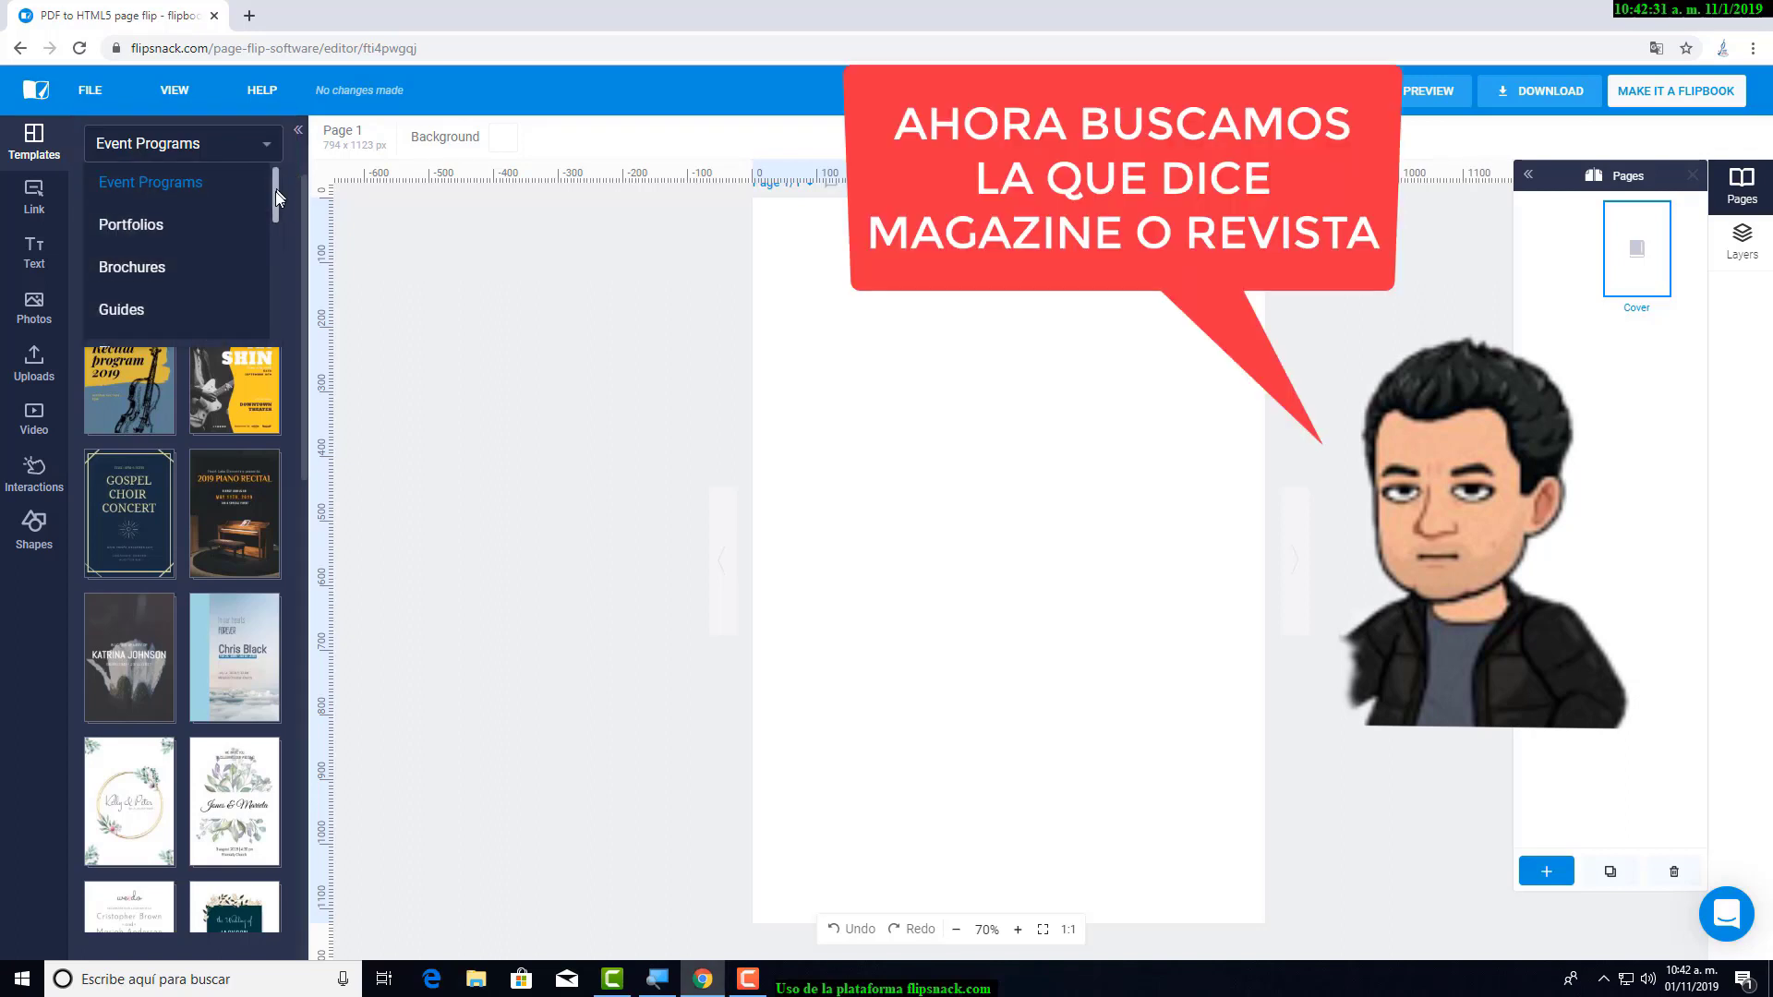
{"action": "left_click_drag", "start_coordinate": [275, 218], "coordinate": [269, 257]}
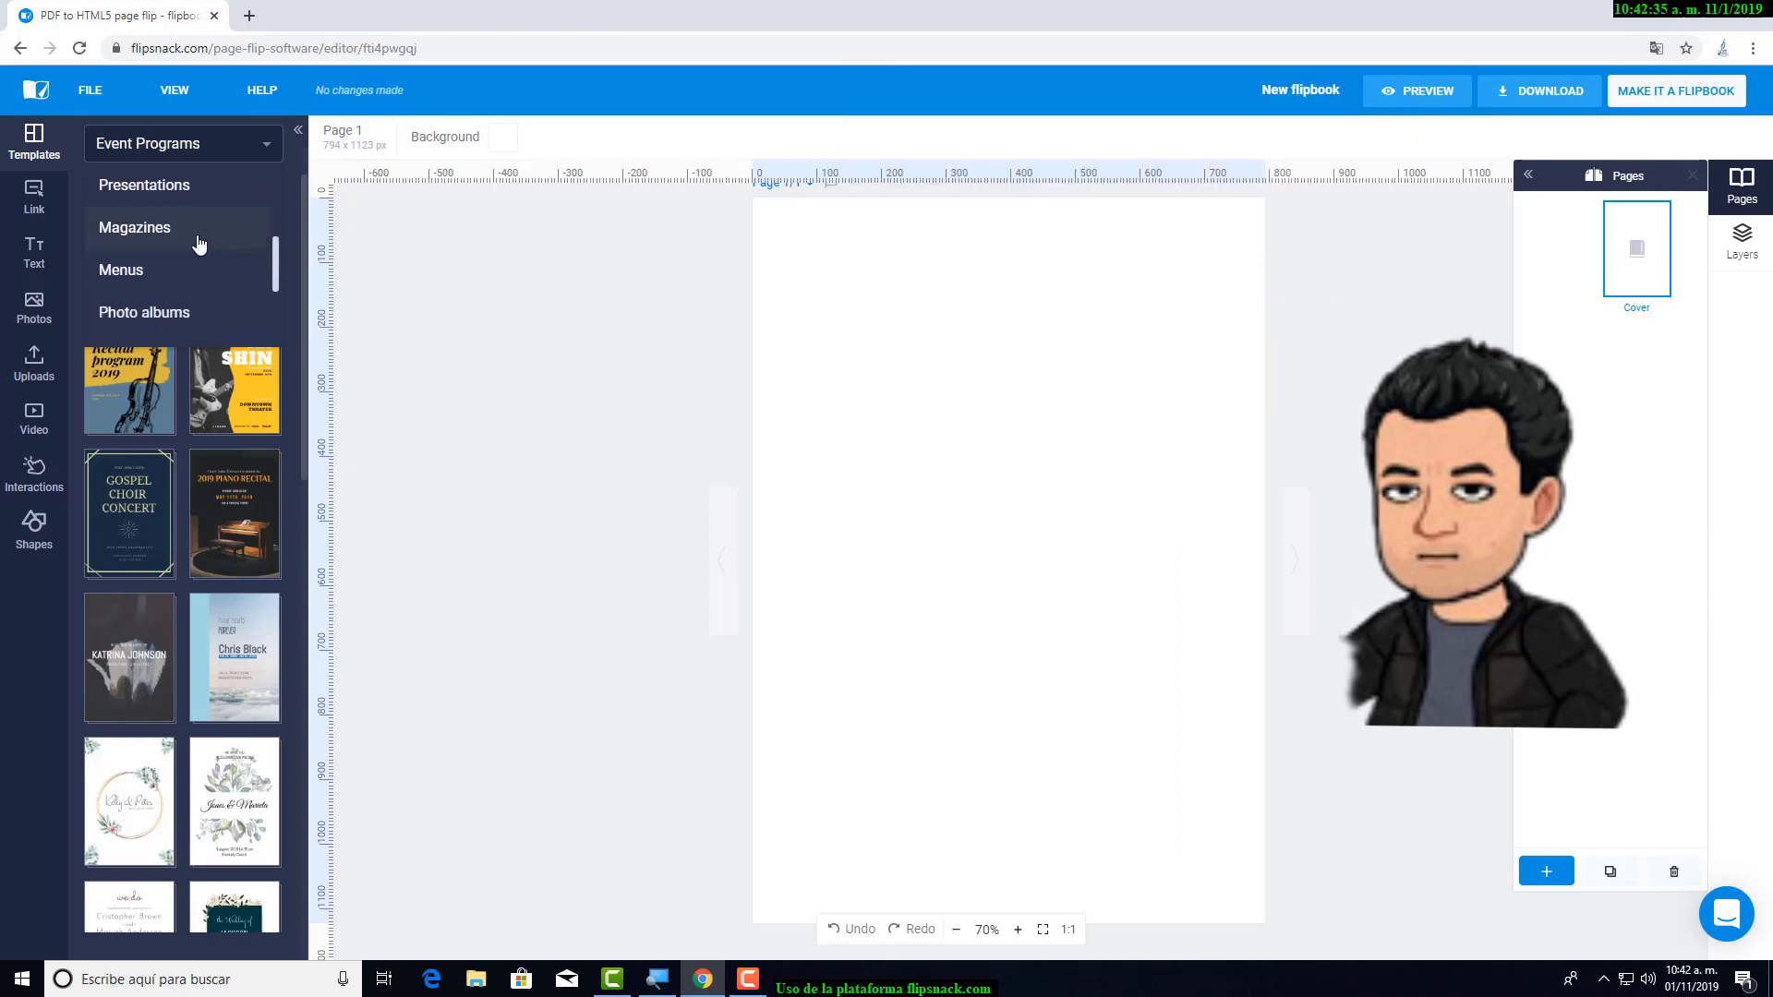
{"action": "mouse_move", "coordinate": [198, 244]}
{"action": "left_mouse_down"}
{"action": "mouse_move", "coordinate": [87, 218]}
{"action": "mouse_move", "coordinate": [272, 263]}
{"action": "mouse_move", "coordinate": [229, 250]}
{"action": "left_mouse_up"}
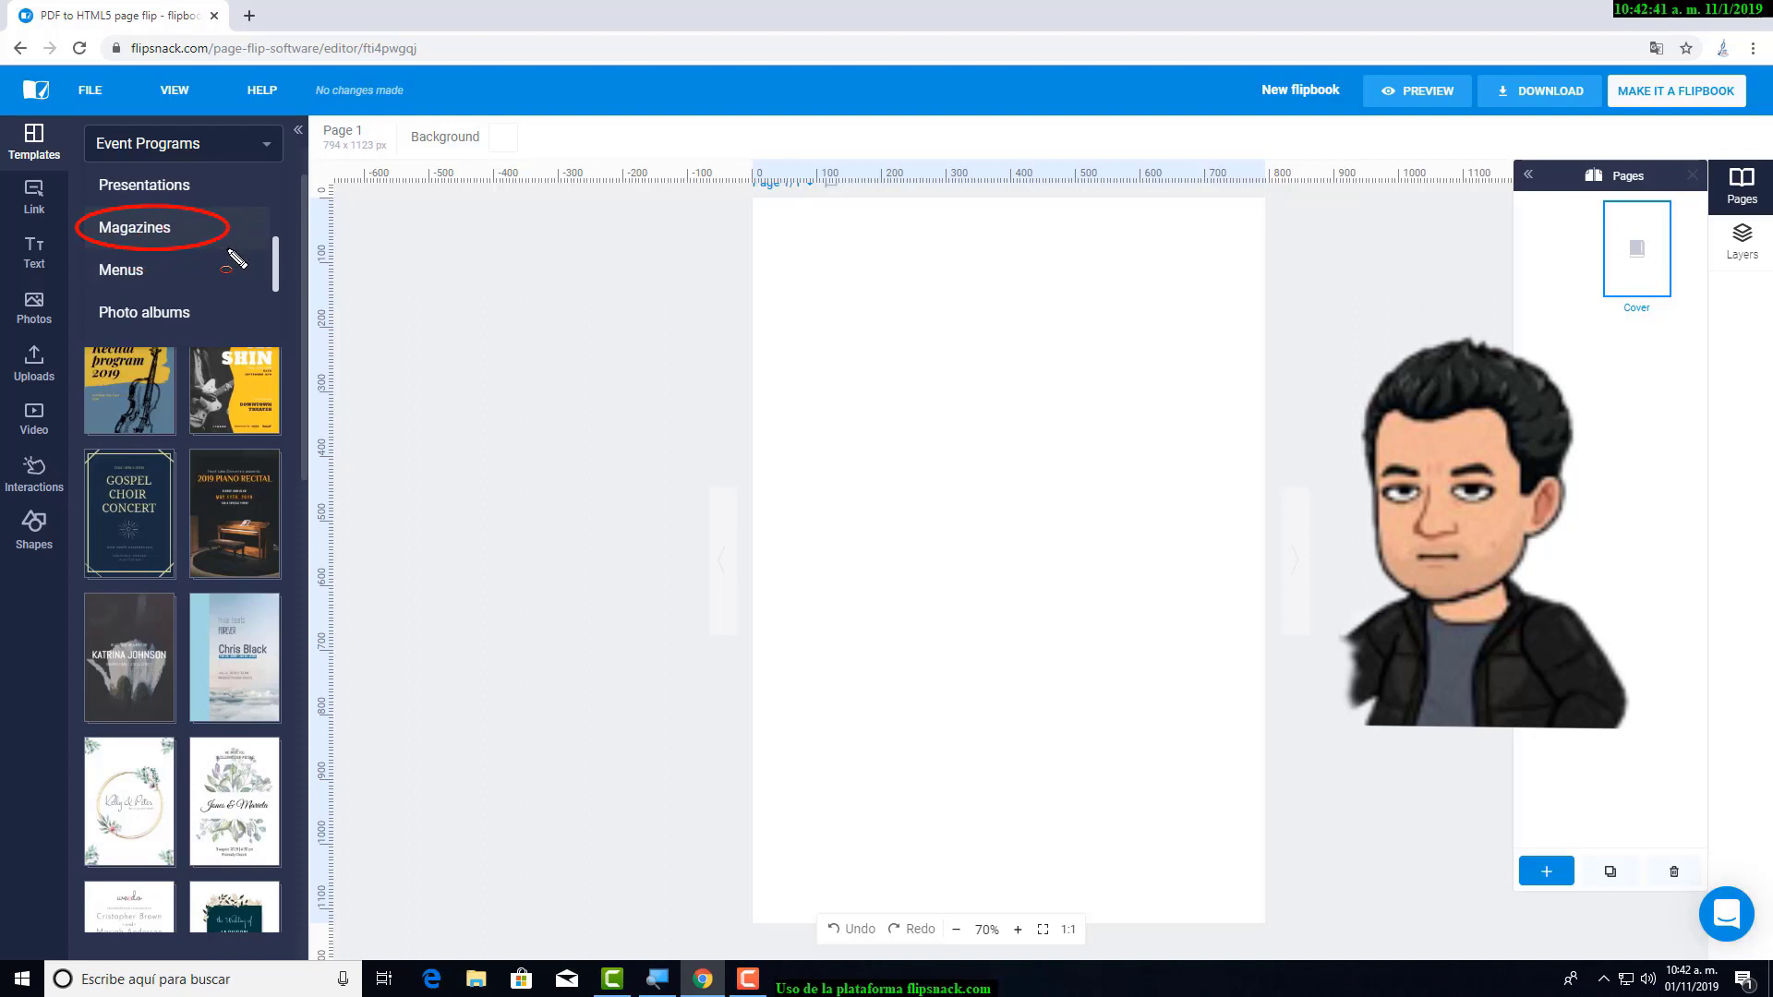
{"action": "left_click", "coordinate": [180, 231]}
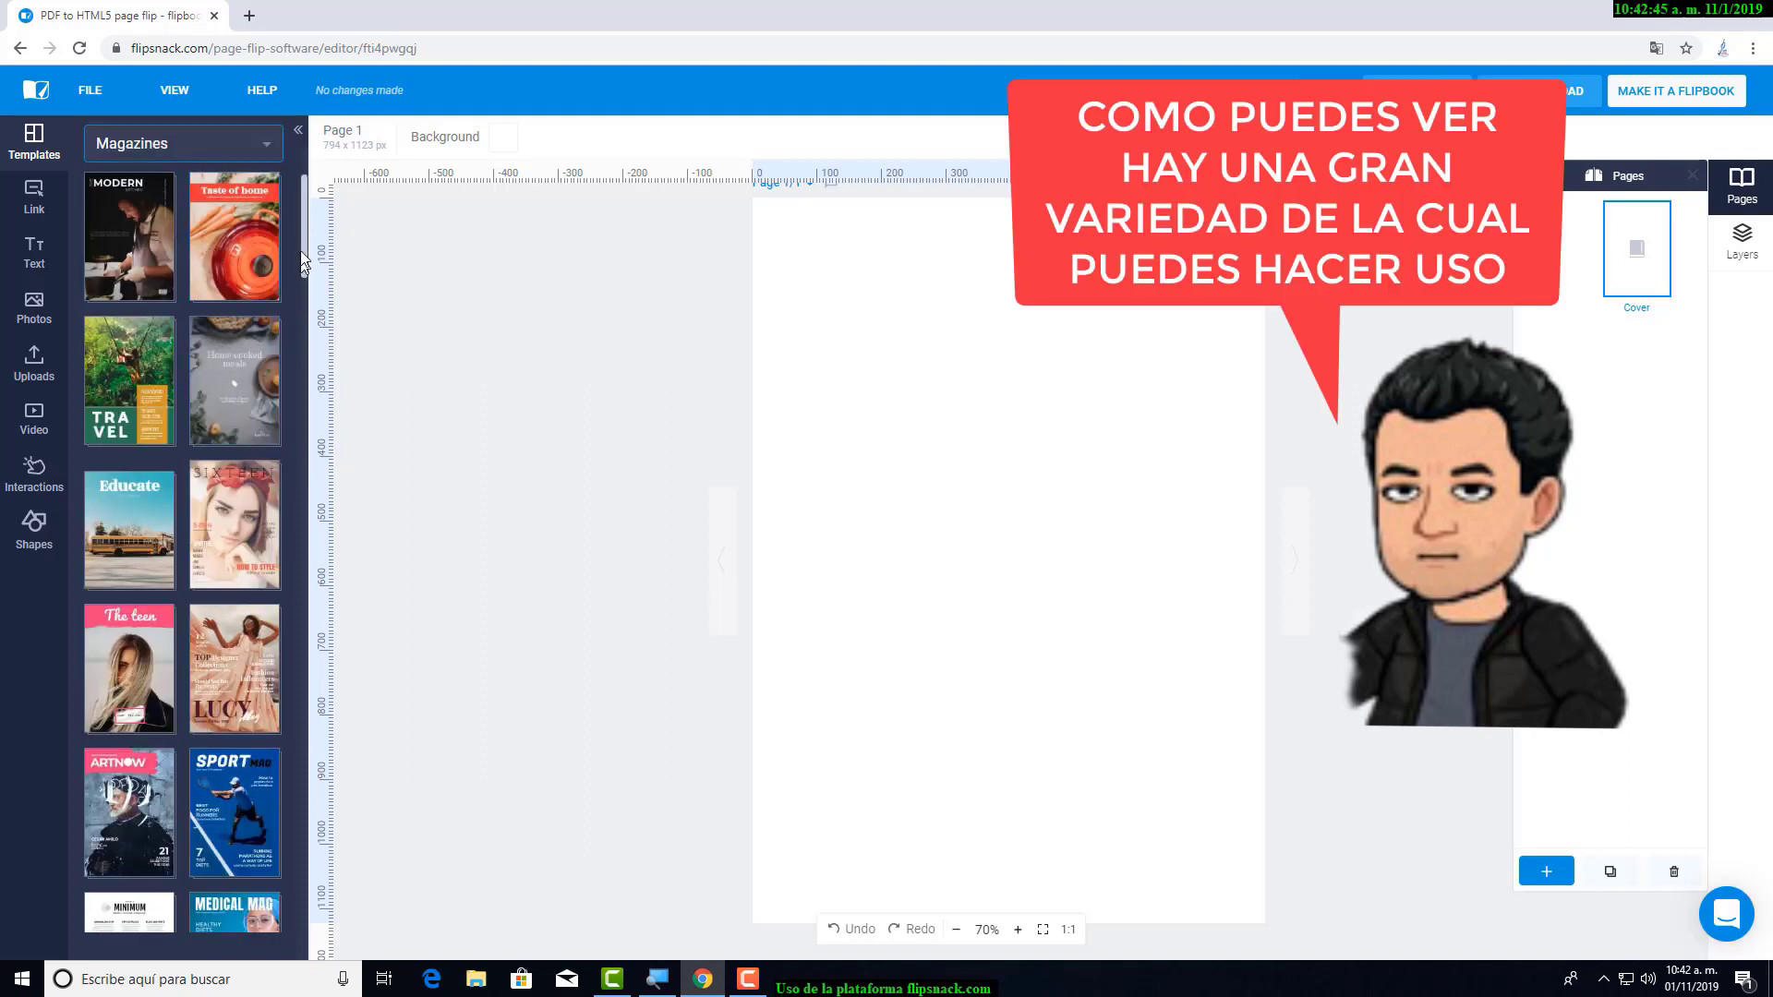
{"action": "left_click_drag", "start_coordinate": [305, 232], "coordinate": [325, 866]}
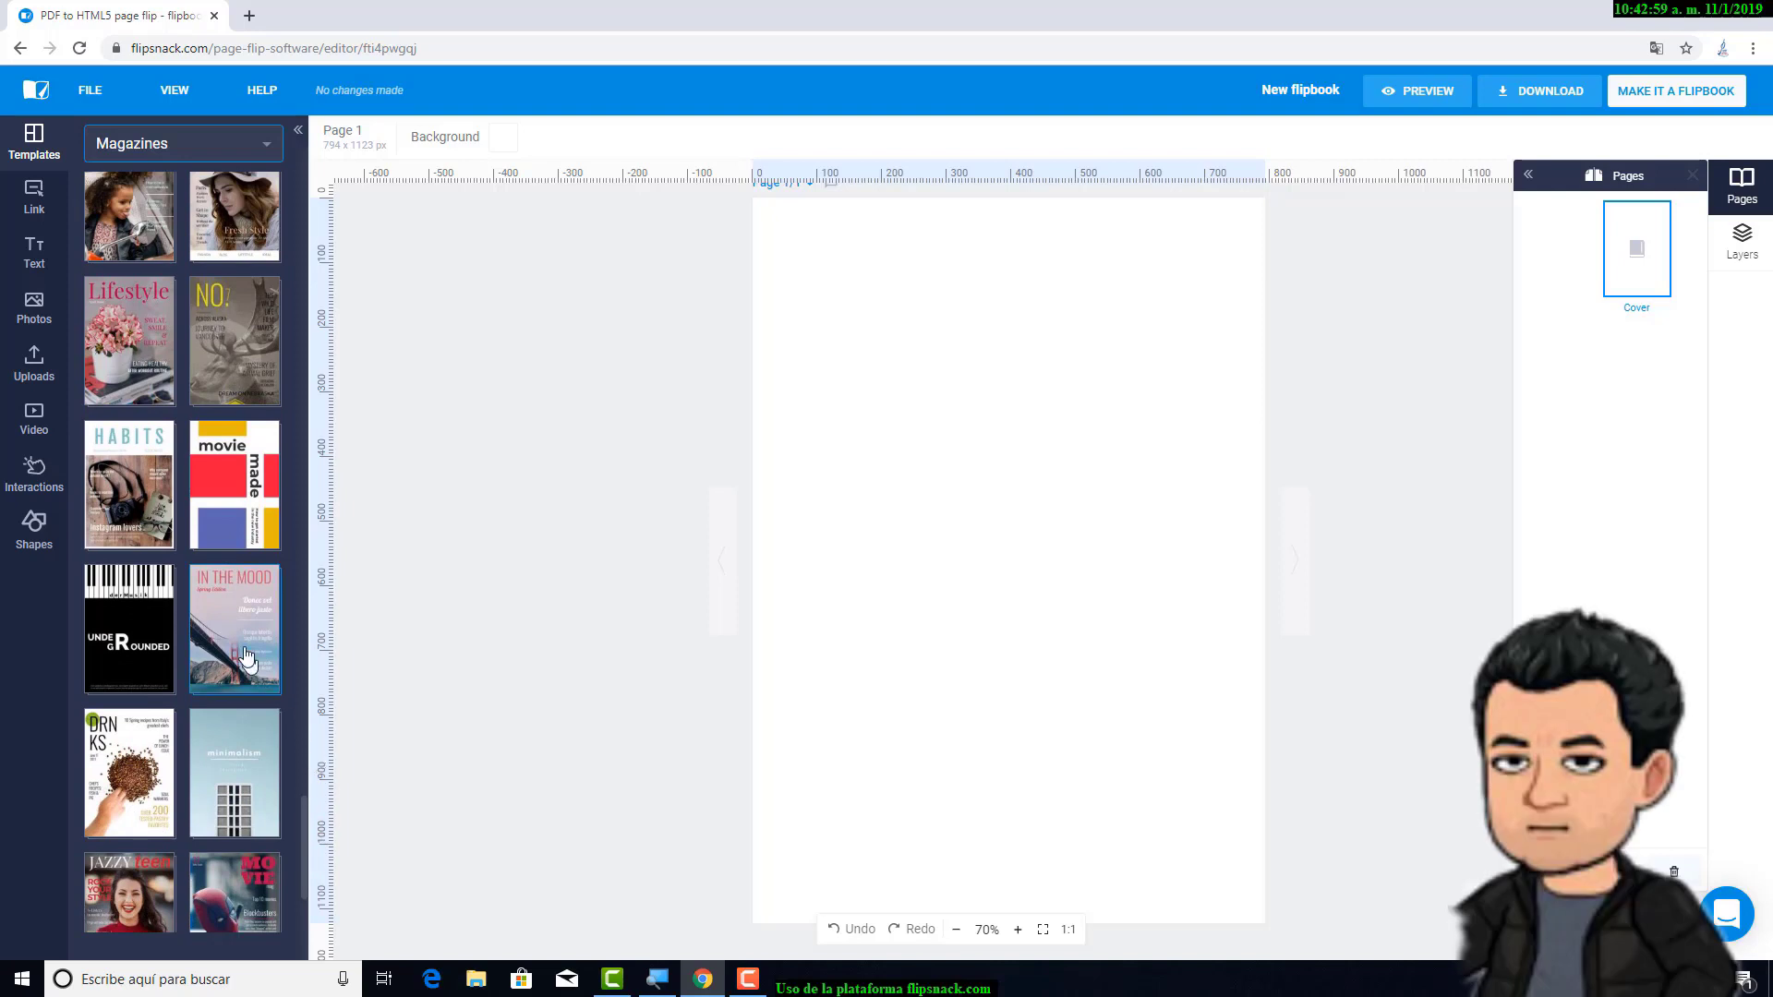
- Open the "In the Mood" magazine template and place its cover design on the blank cover page
{"action": "left_click", "coordinate": [234, 591]}
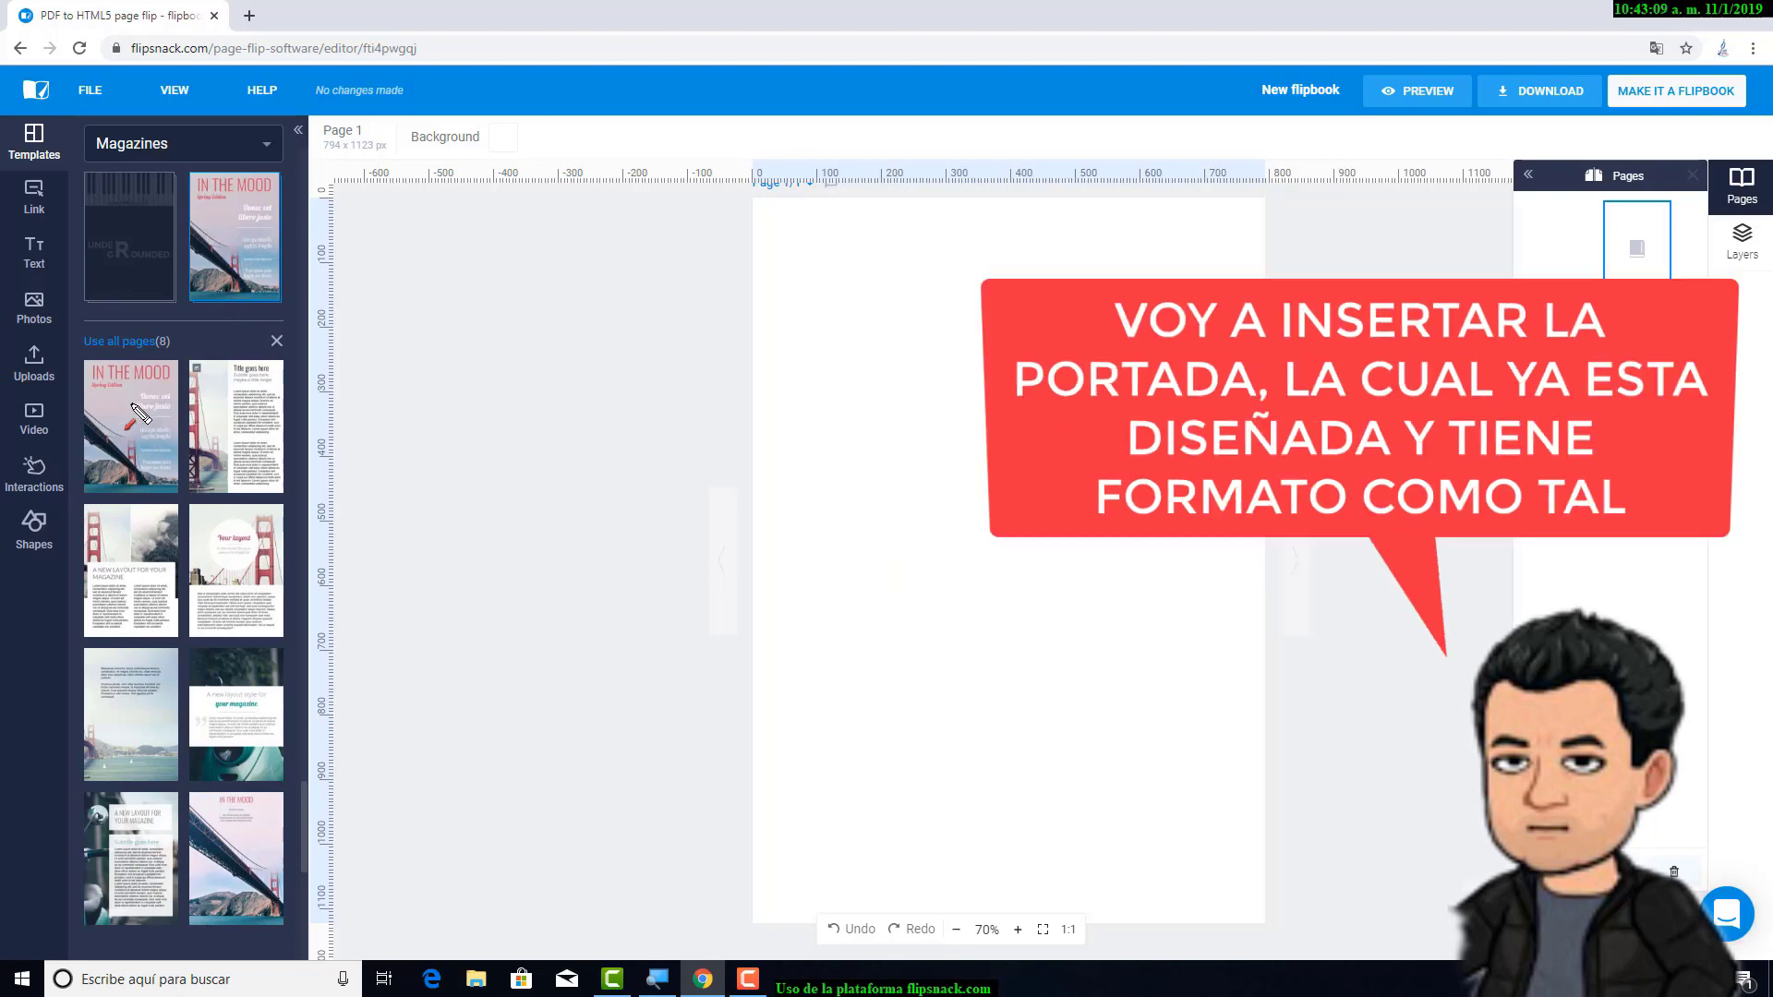
{"action": "mouse_move", "coordinate": [132, 404]}
{"action": "left_mouse_down"}
{"action": "mouse_move", "coordinate": [471, 487]}
{"action": "mouse_move", "coordinate": [953, 555]}
{"action": "left_mouse_up"}
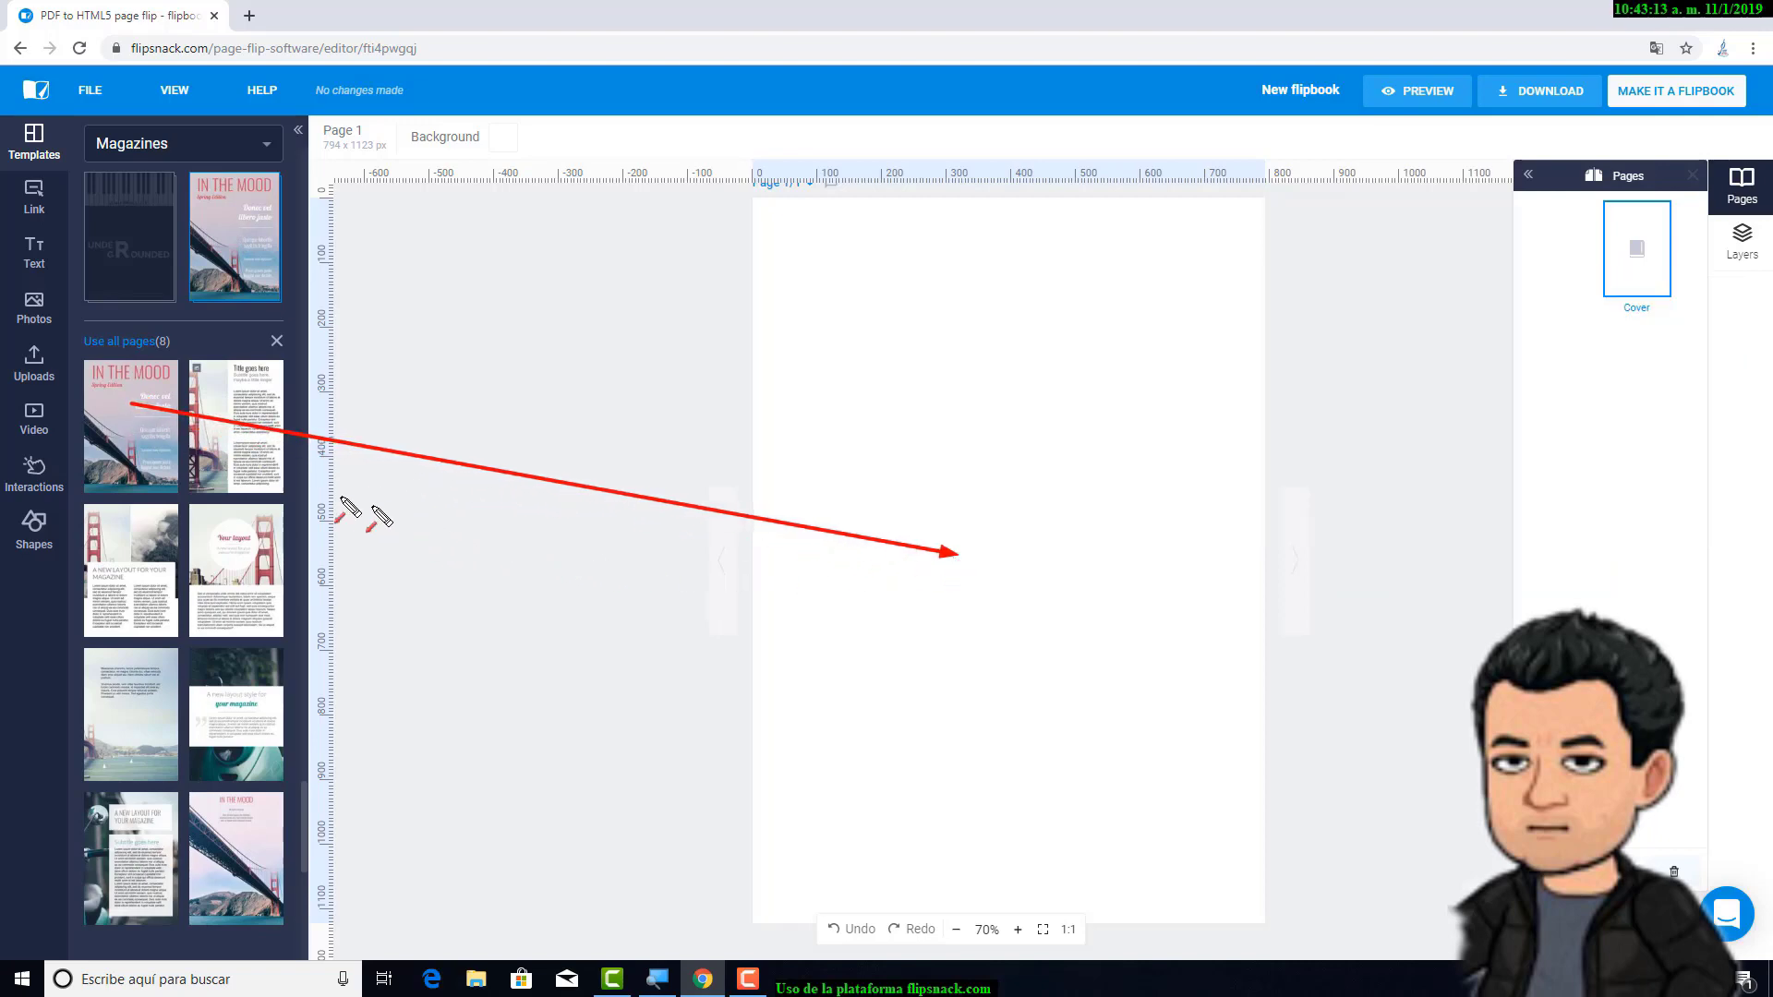
{"action": "left_click_drag", "start_coordinate": [131, 426], "coordinate": [990, 531]}
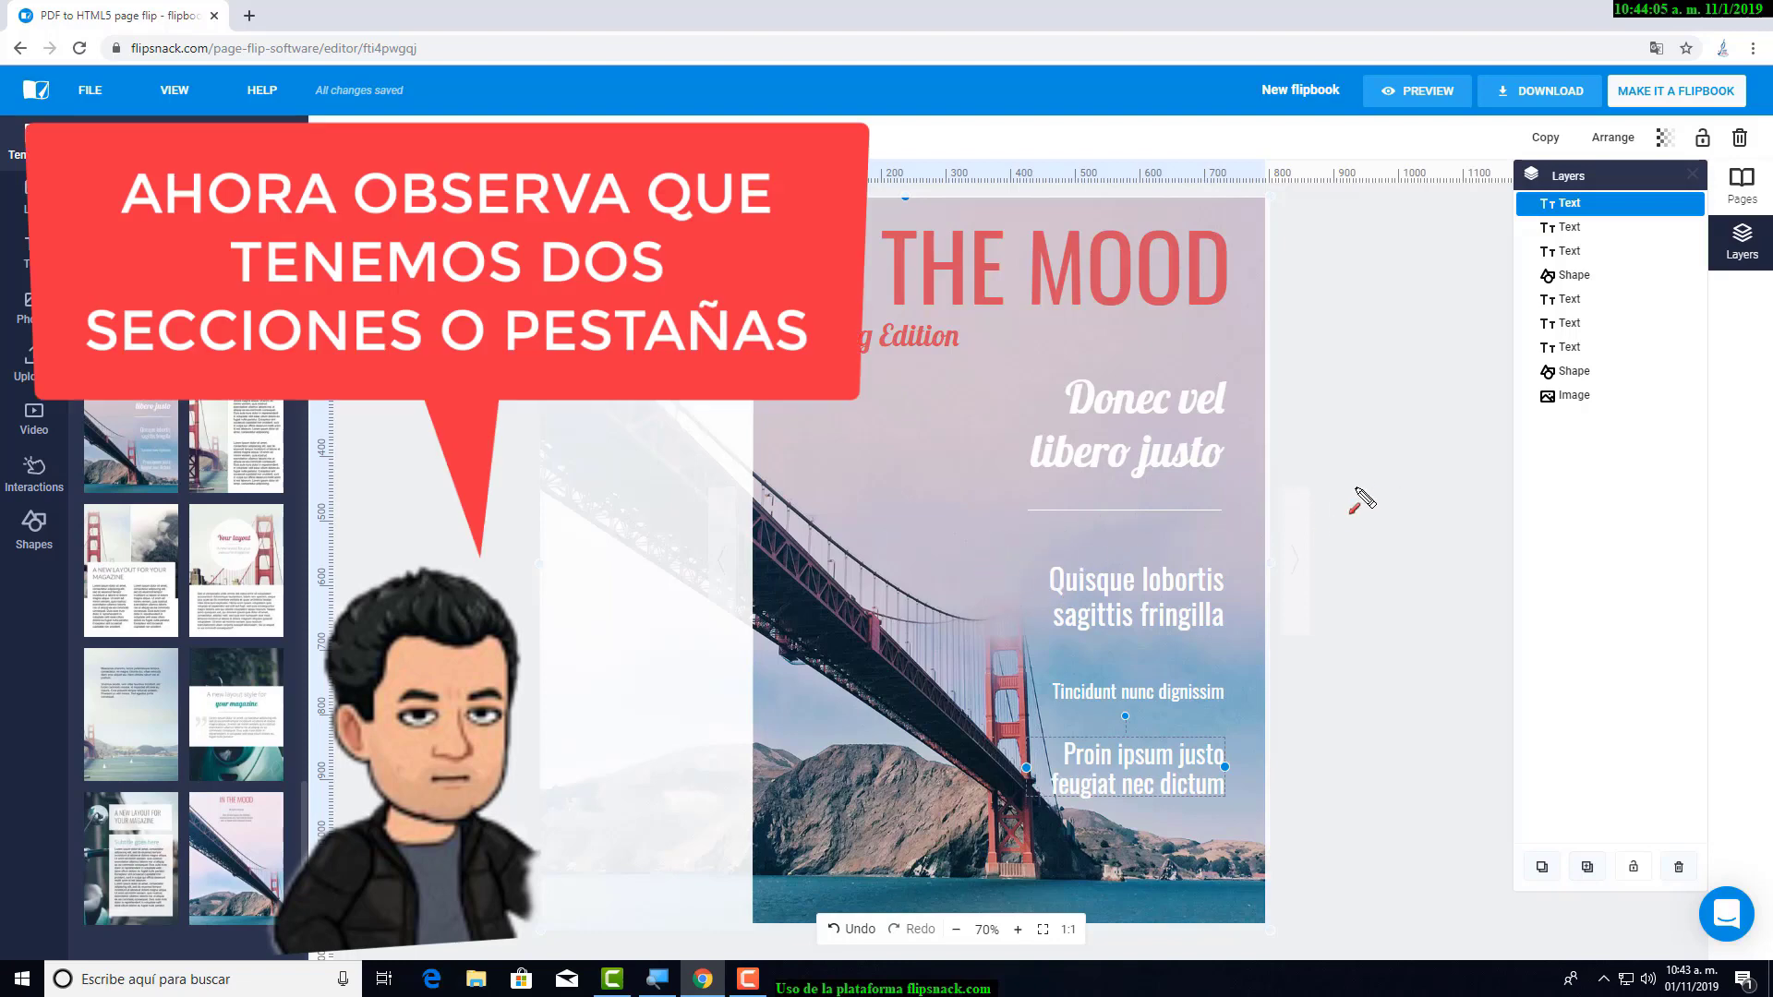
{"action": "mouse_move", "coordinate": [1355, 489]}
{"action": "left_mouse_down"}
{"action": "mouse_move", "coordinate": [1682, 344]}
{"action": "mouse_move", "coordinate": [1714, 266]}
{"action": "left_mouse_up"}
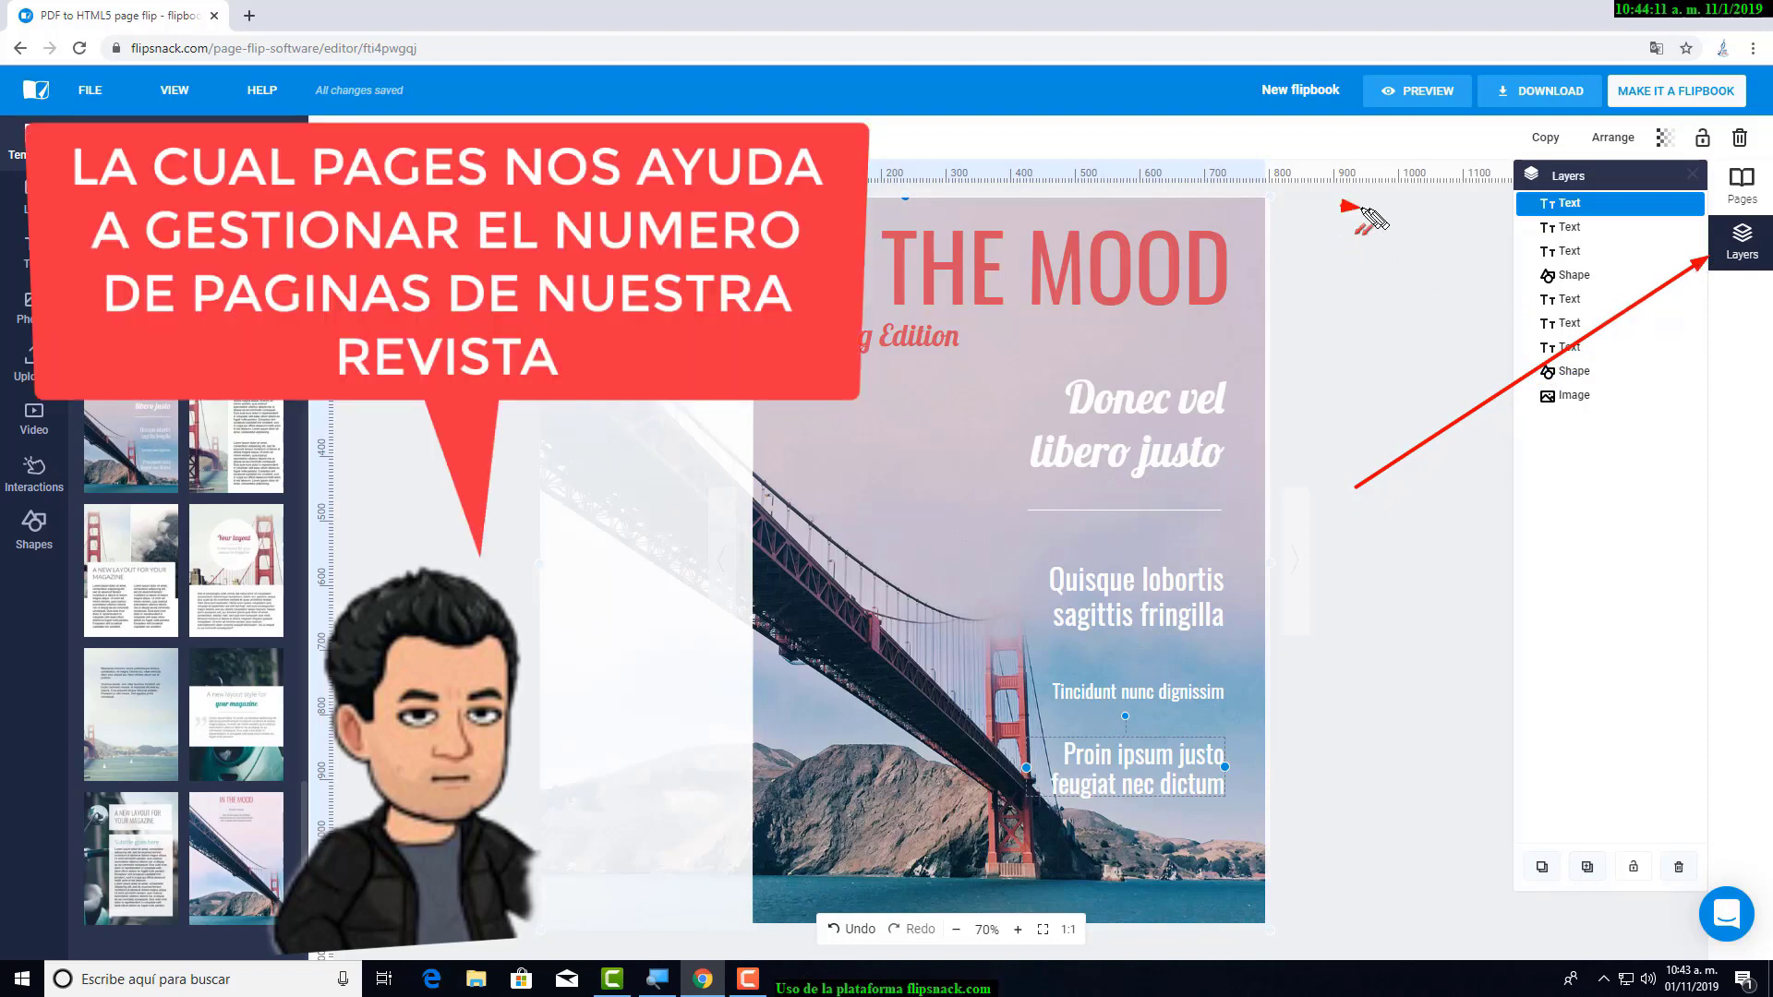
{"action": "left_click_drag", "start_coordinate": [1342, 205], "coordinate": [1723, 193]}
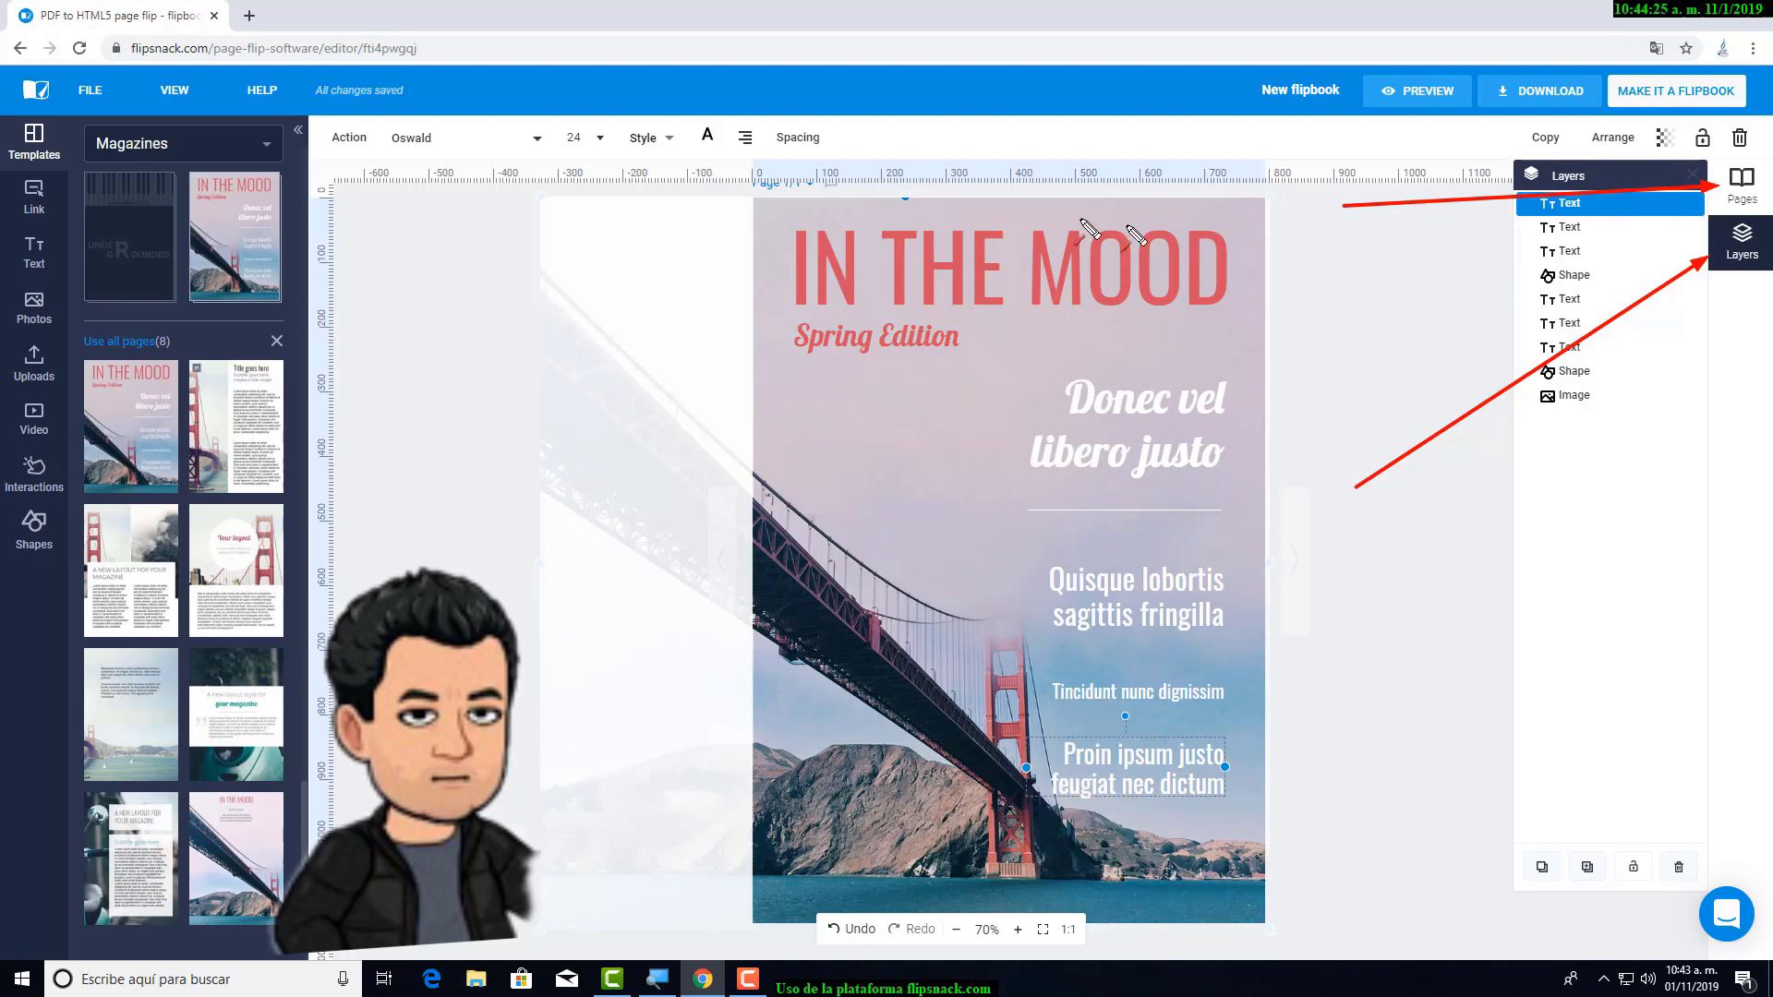
{"action": "left_click_drag", "start_coordinate": [403, 524], "coordinate": [566, 149]}
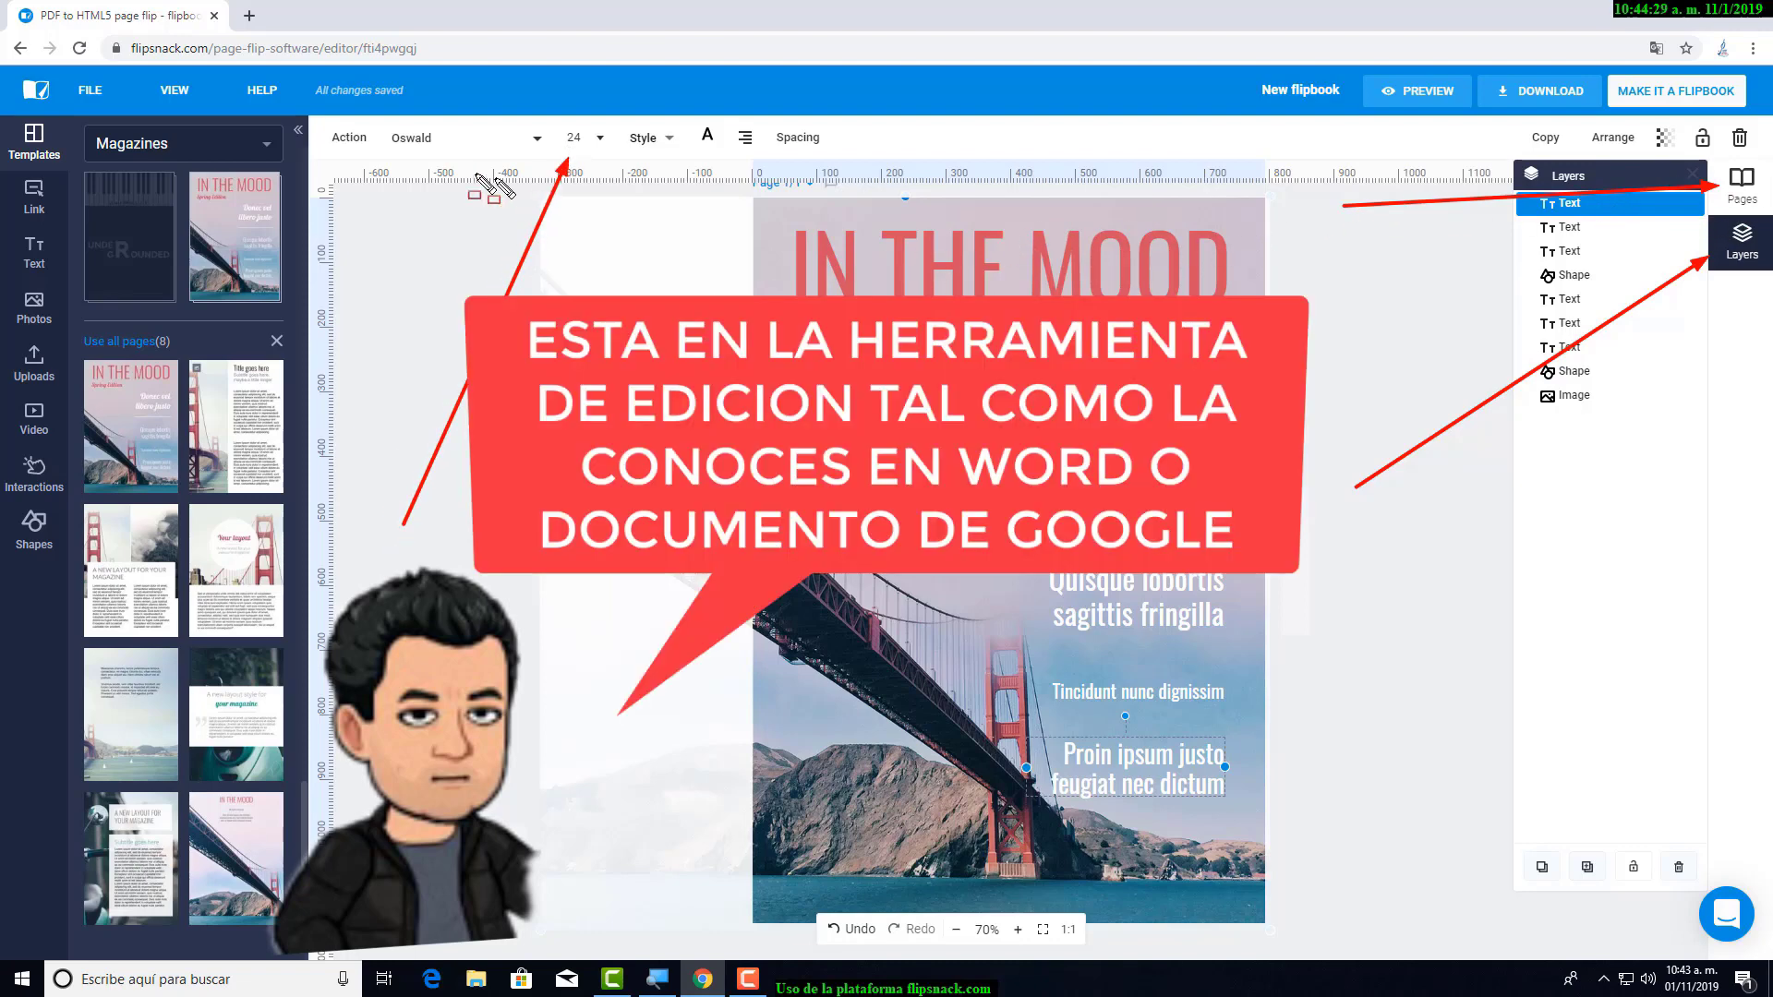
{"action": "mouse_move", "coordinate": [308, 112]}
{"action": "left_mouse_down"}
{"action": "mouse_move", "coordinate": [360, 180]}
{"action": "mouse_move", "coordinate": [839, 153]}
{"action": "mouse_move", "coordinate": [1766, 175]}
{"action": "left_mouse_up"}
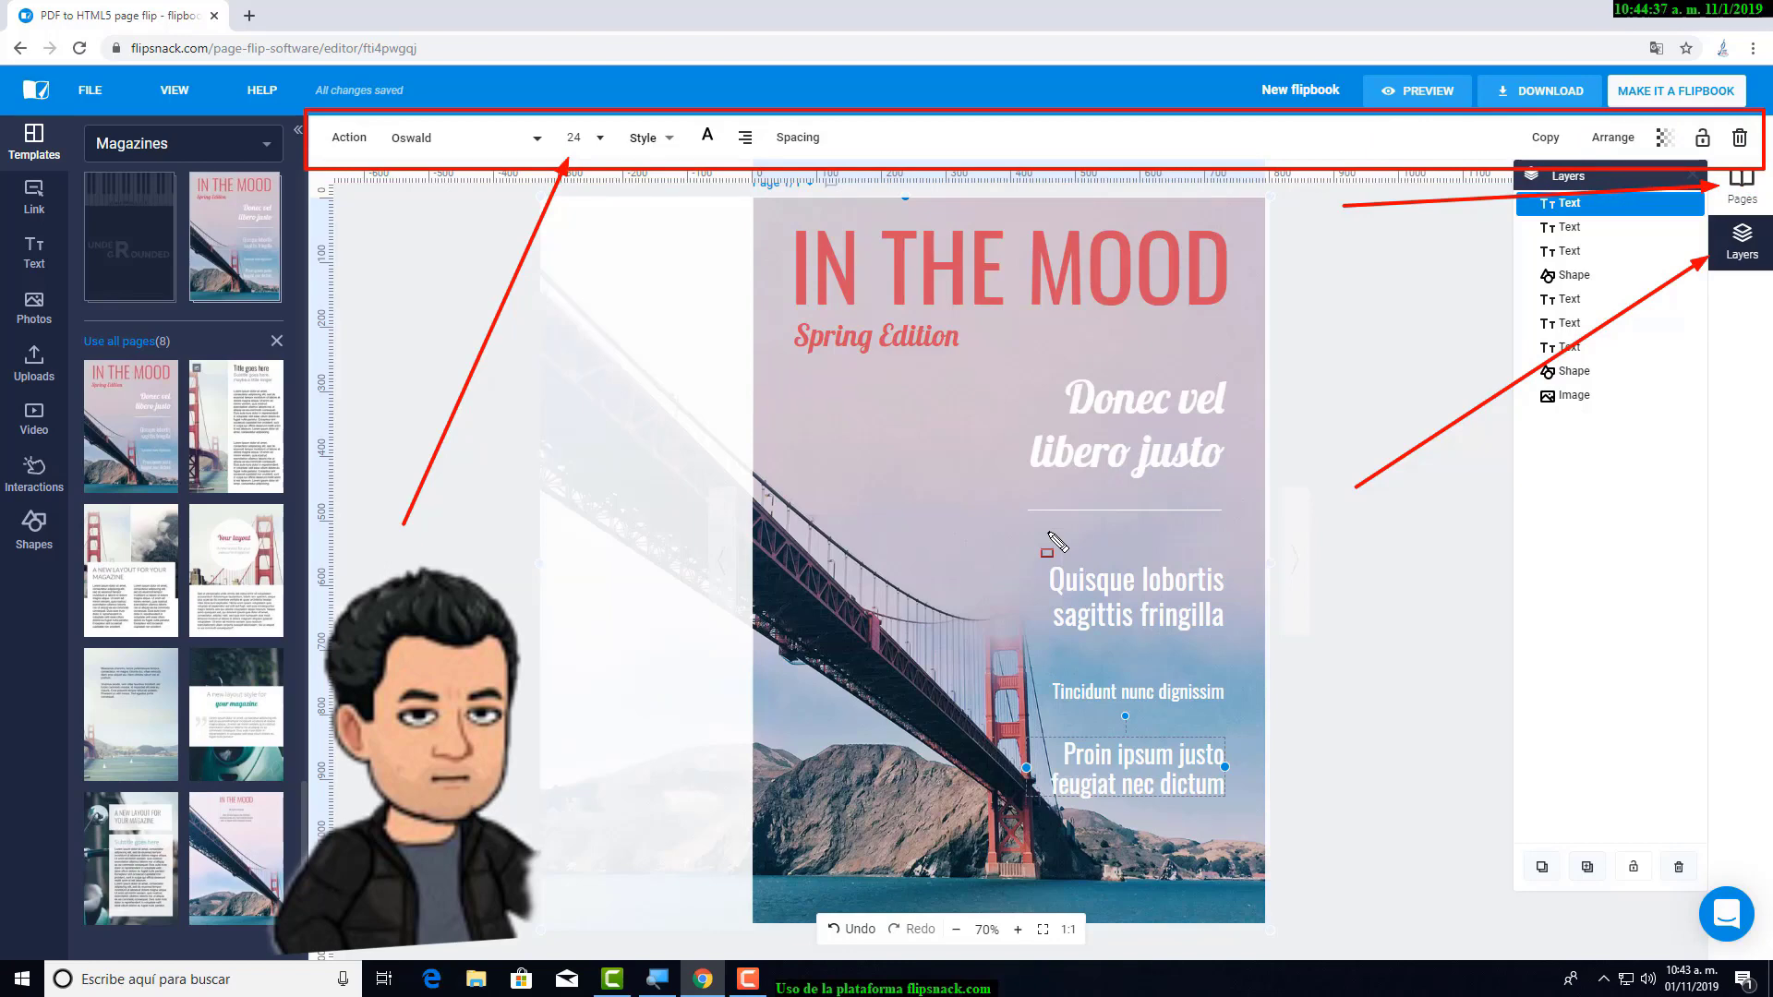
{"action": "key", "text": "Escape"}
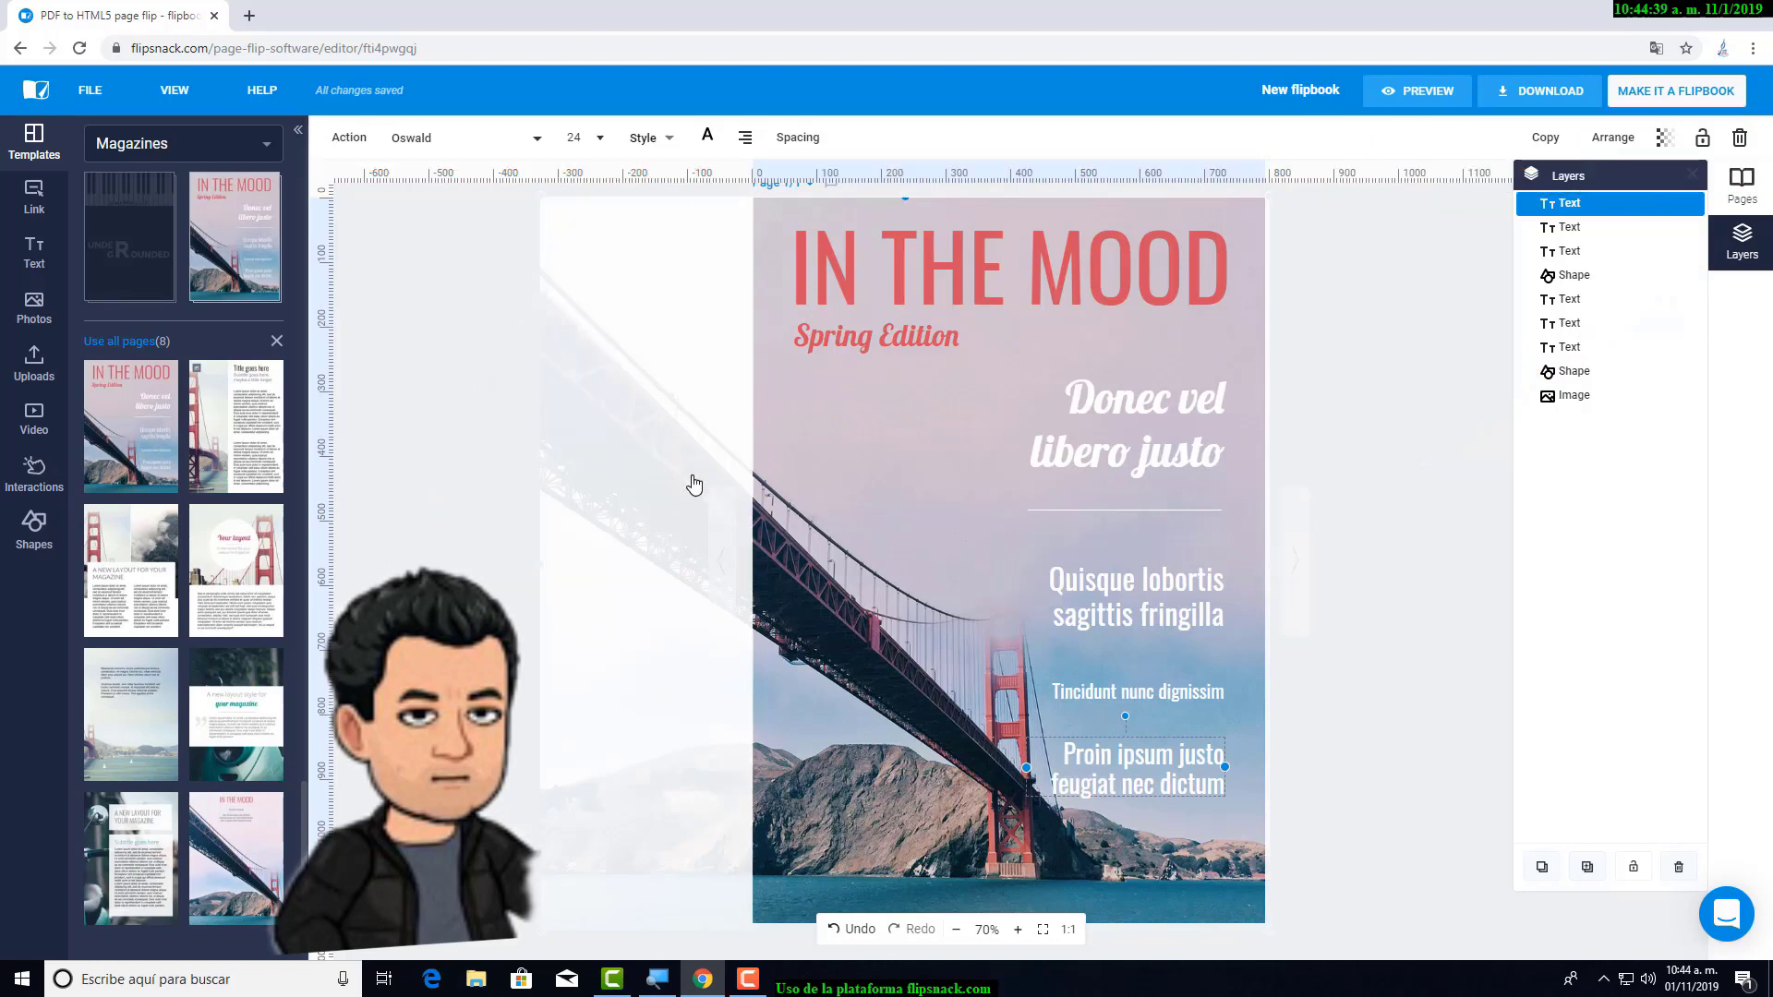
- Add four new blank pages, 2 to 5, after the magazine cover
{"action": "left_click", "coordinate": [1742, 199]}
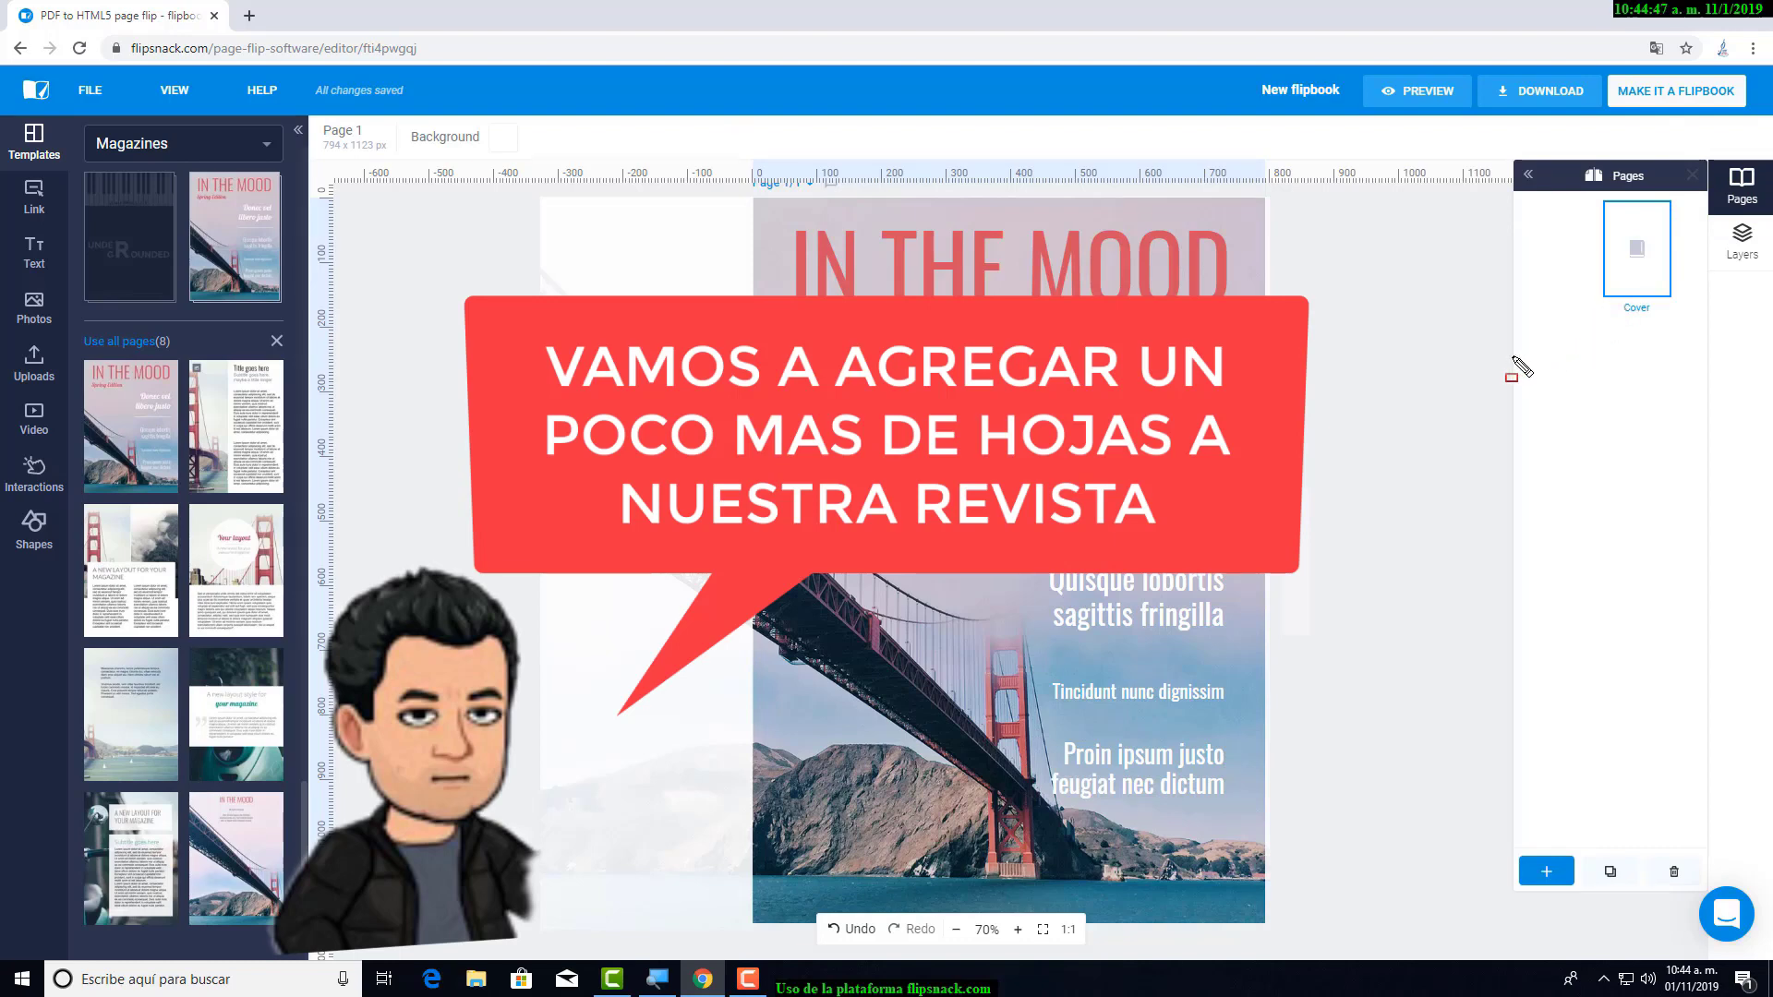
{"action": "mouse_move", "coordinate": [1574, 208]}
{"action": "left_mouse_down"}
{"action": "mouse_move", "coordinate": [1635, 309]}
{"action": "mouse_move", "coordinate": [1699, 324]}
{"action": "left_mouse_up"}
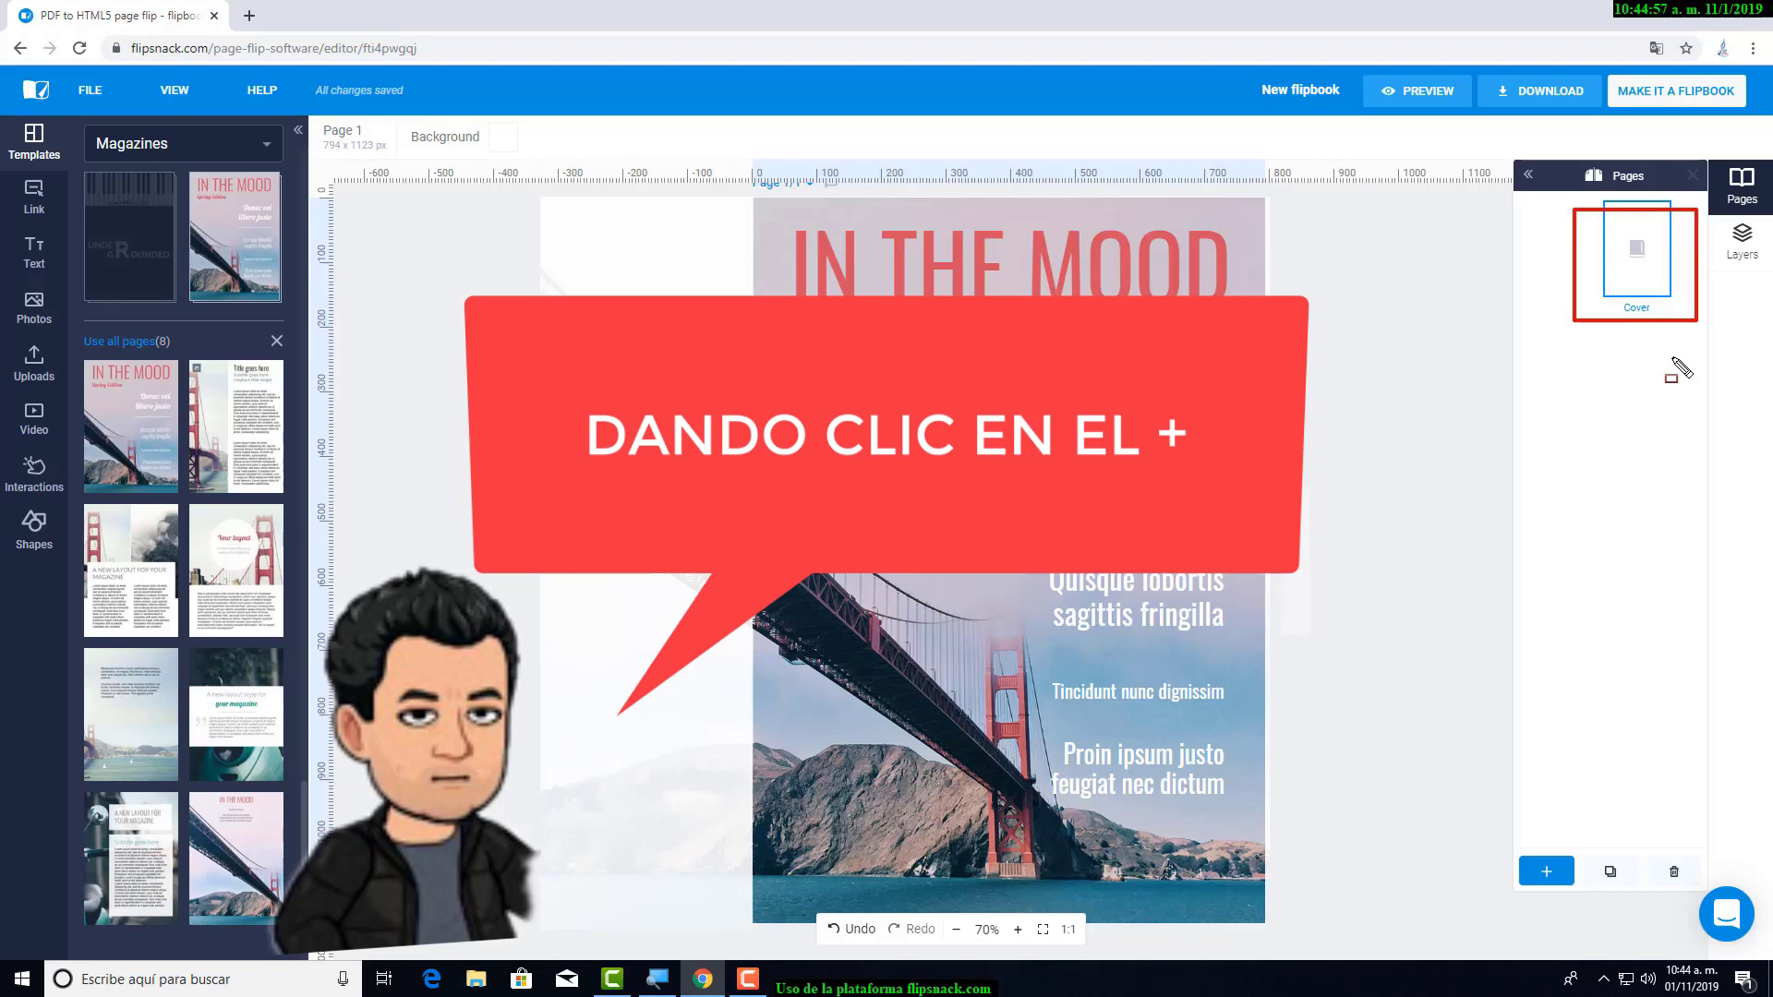
{"action": "left_click_drag", "start_coordinate": [1631, 342], "coordinate": [1560, 844]}
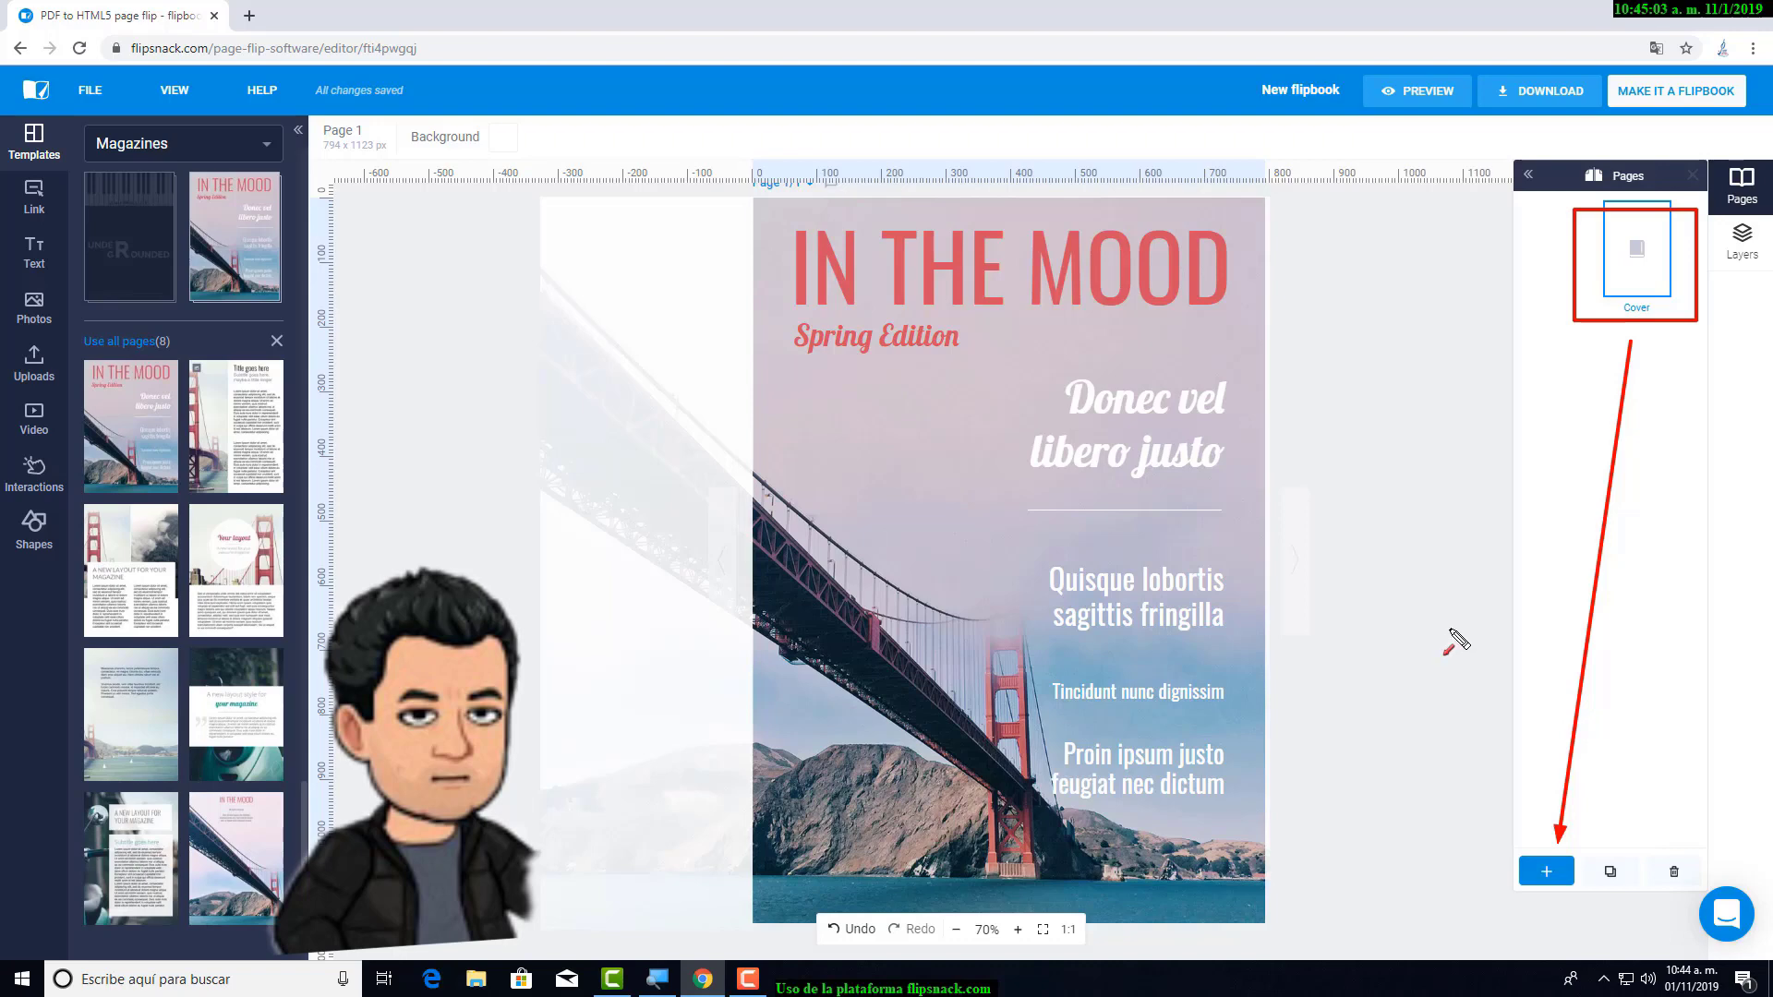
{"action": "left_click", "coordinate": [1547, 872]}
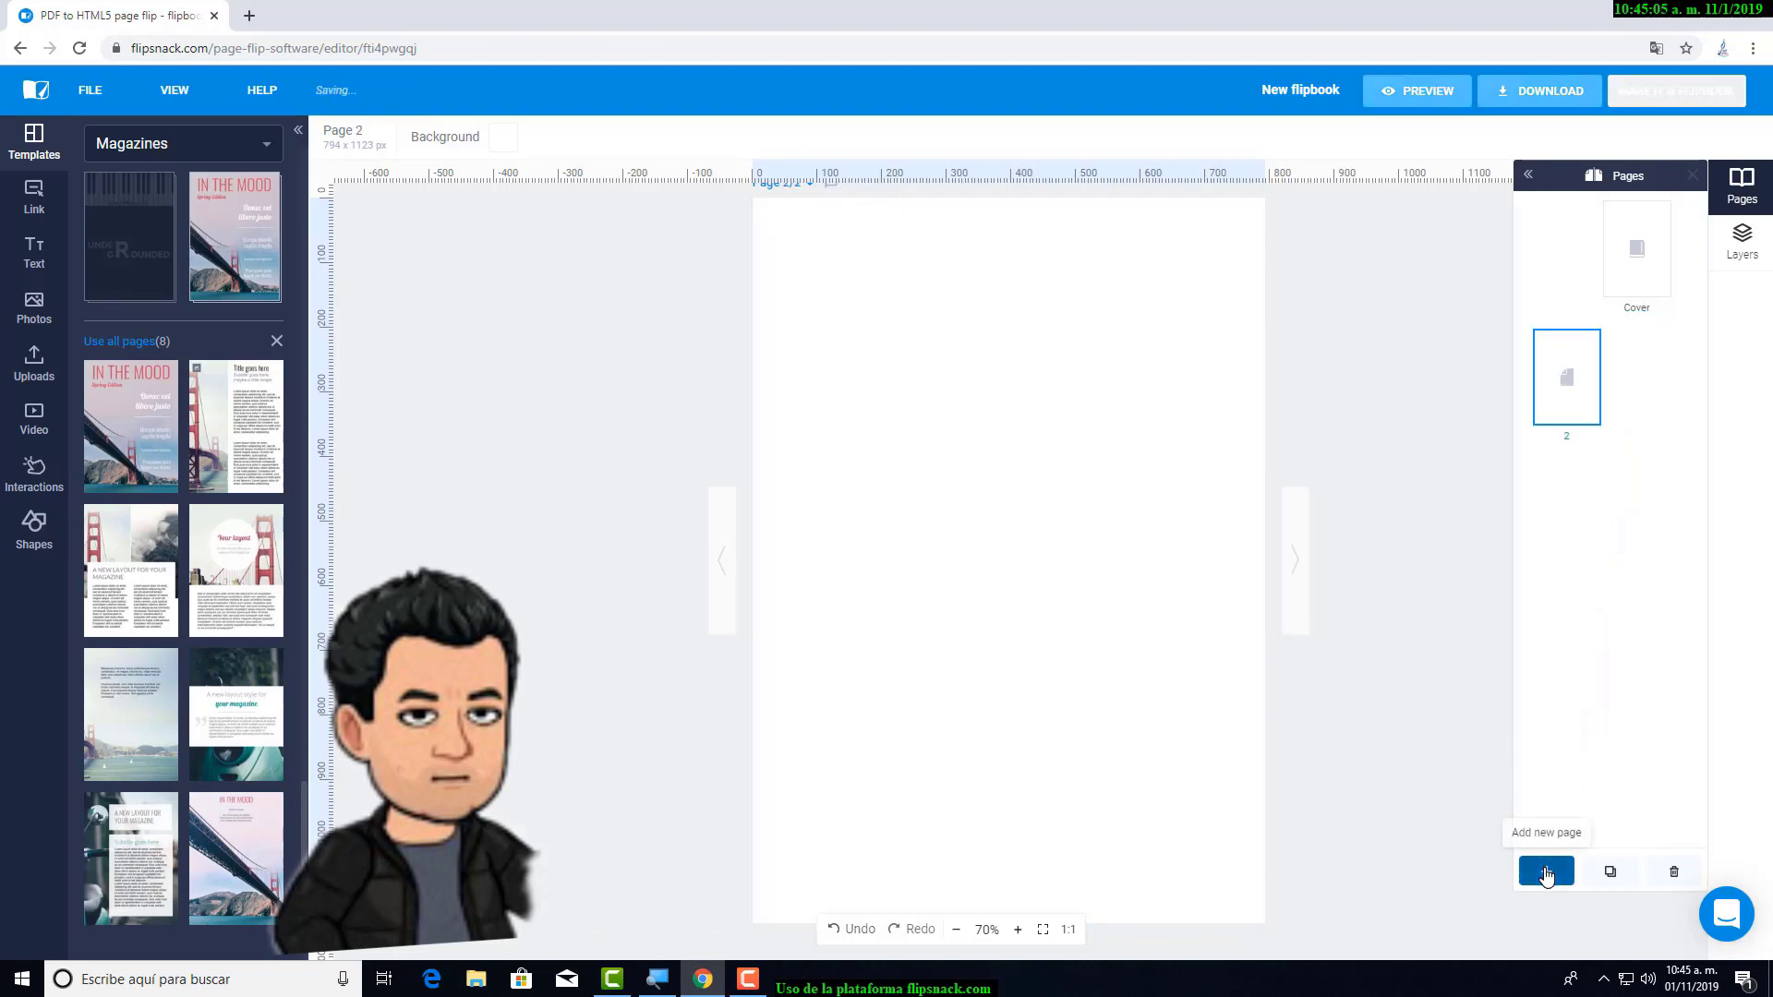
{"action": "left_click", "coordinate": [1547, 872]}
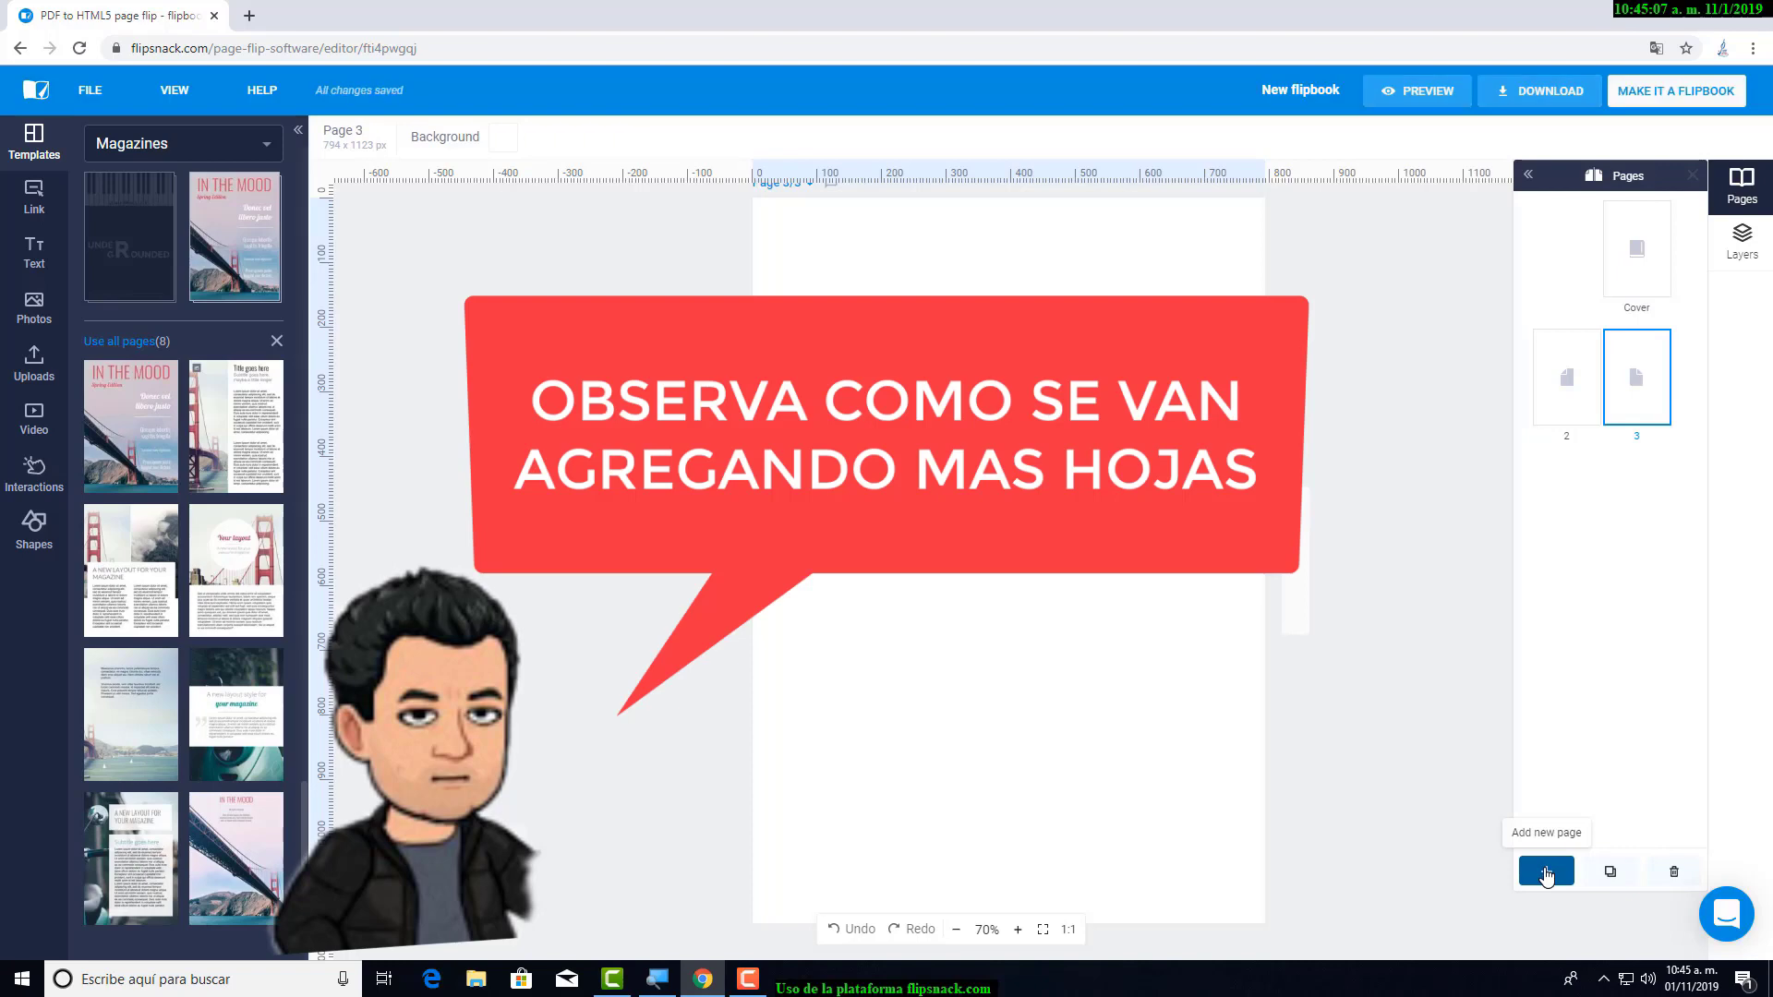
{"action": "left_click", "coordinate": [1547, 872]}
{"action": "left_click", "coordinate": [1547, 872]}
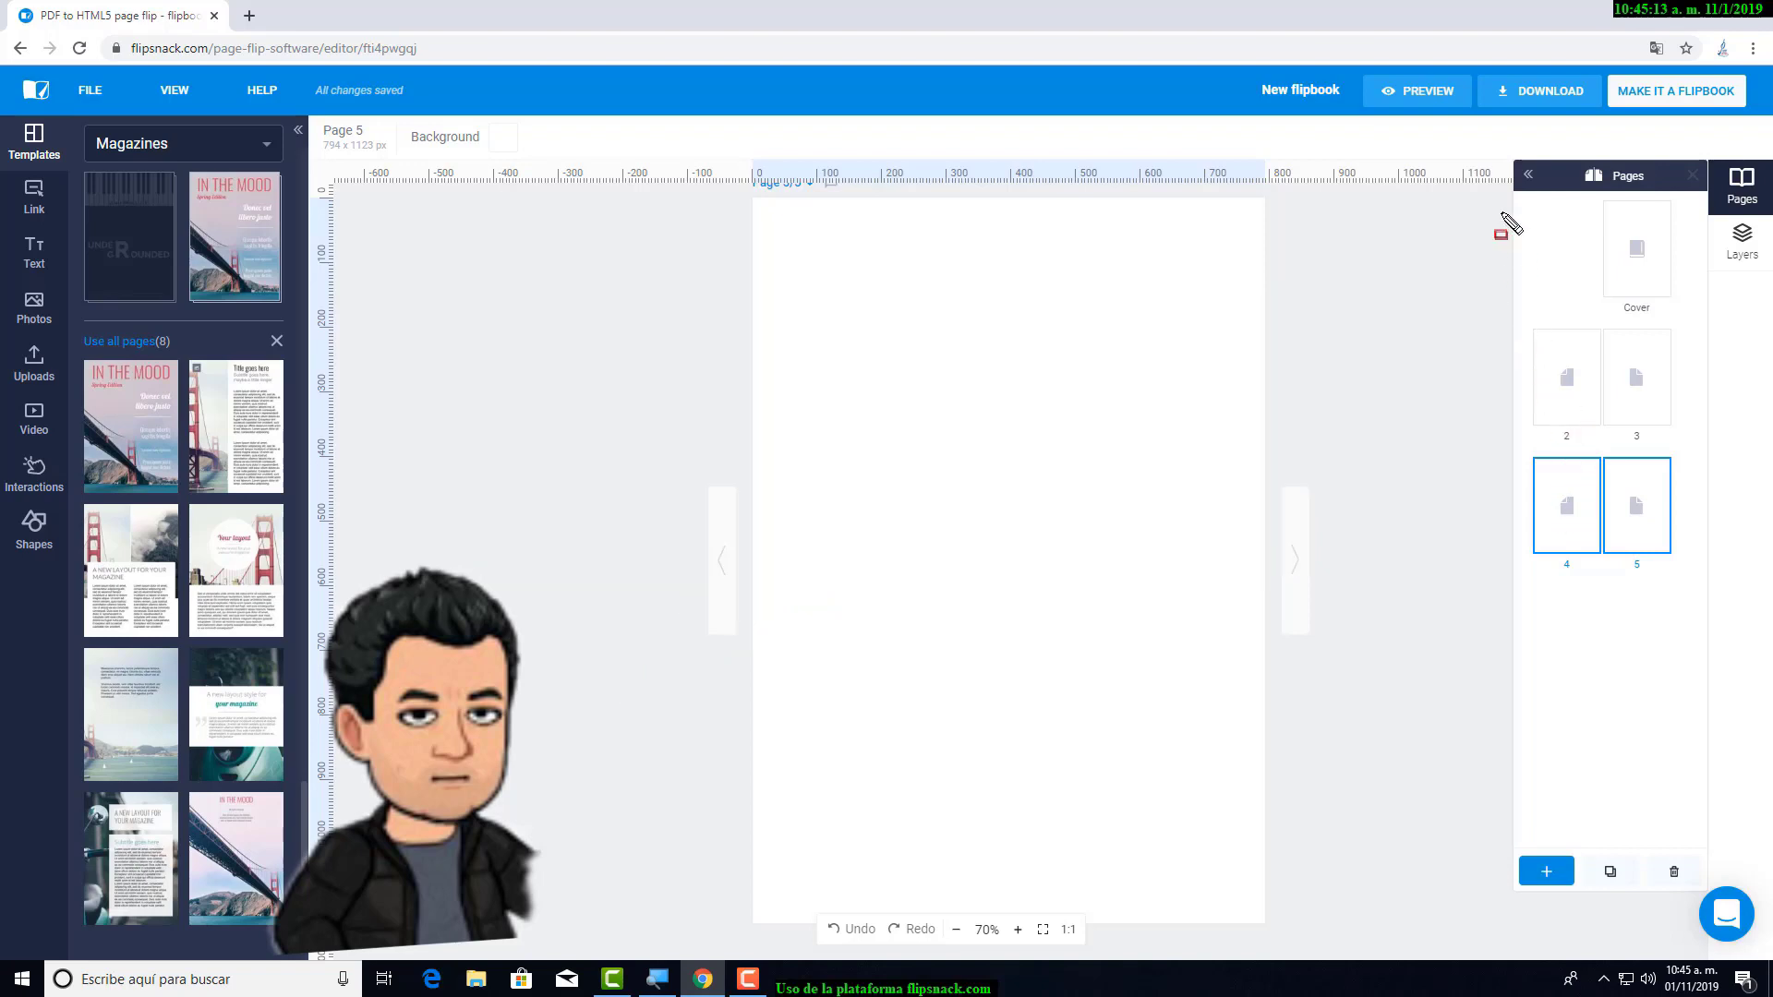
{"action": "mouse_move", "coordinate": [1498, 211]}
{"action": "left_mouse_down"}
{"action": "mouse_move", "coordinate": [1623, 563]}
{"action": "mouse_move", "coordinate": [1691, 586]}
{"action": "left_mouse_up"}
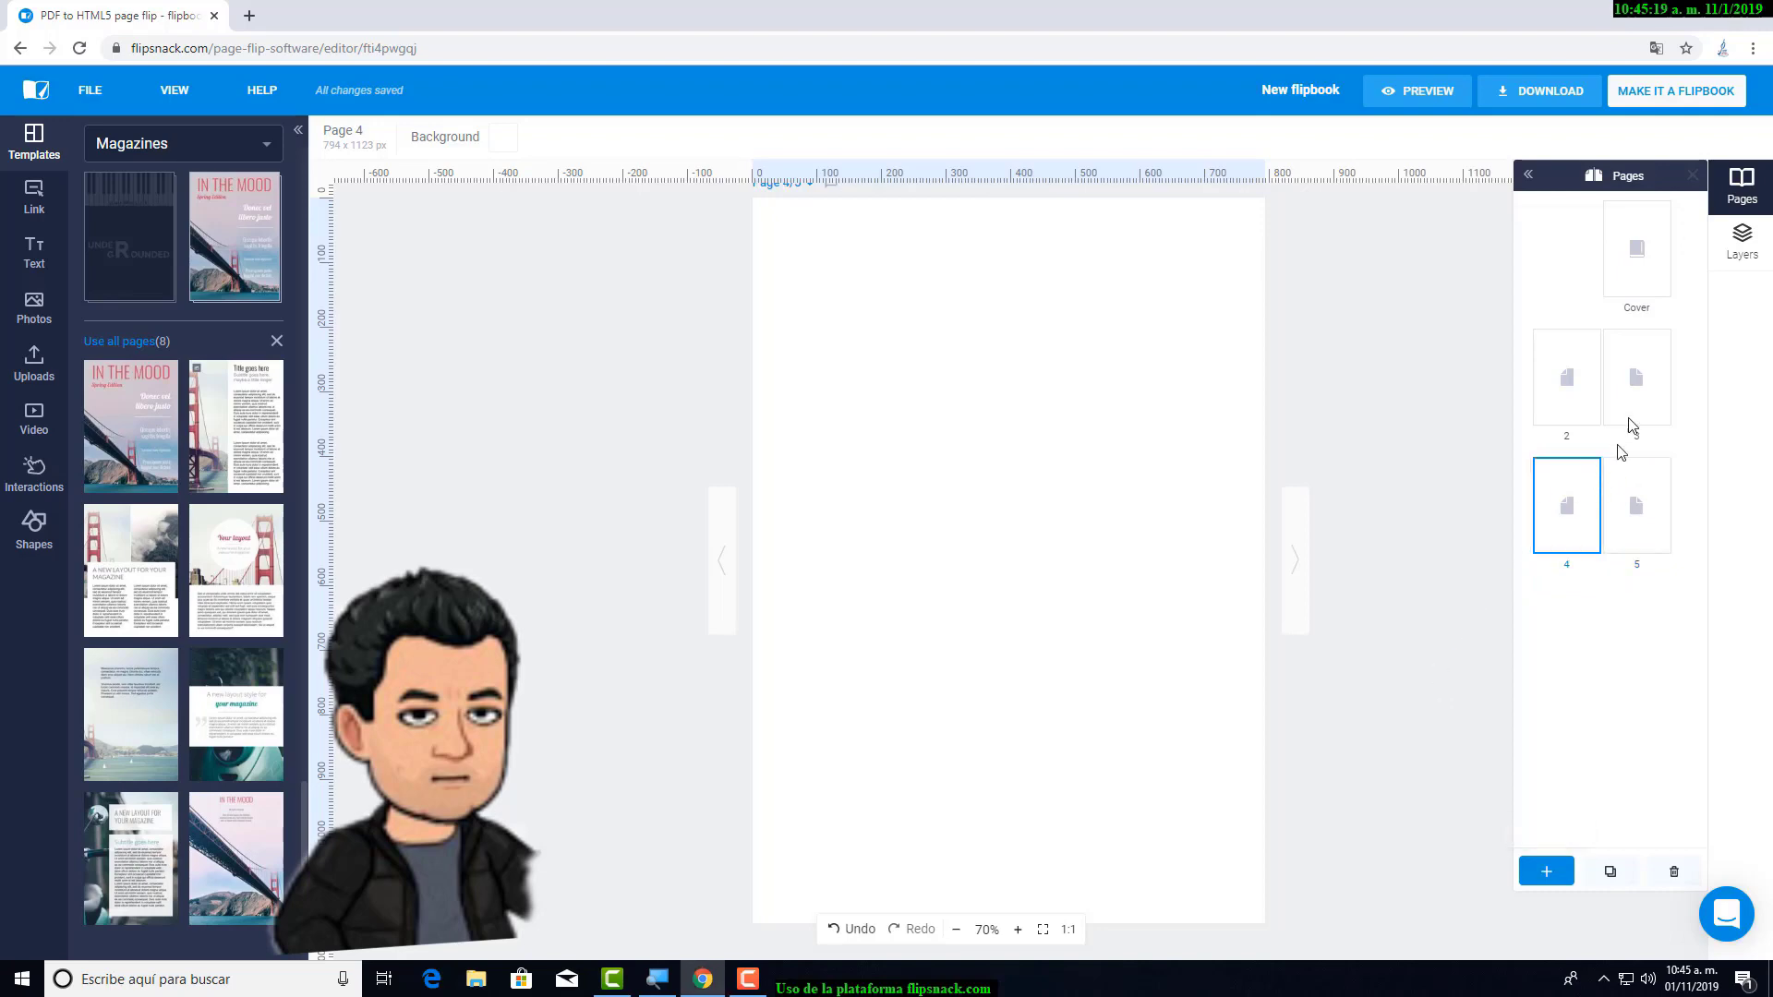
- Return to the cover page and display the list of its layers
{"action": "left_click", "coordinate": [1599, 386]}
{"action": "left_click", "coordinate": [1652, 287]}
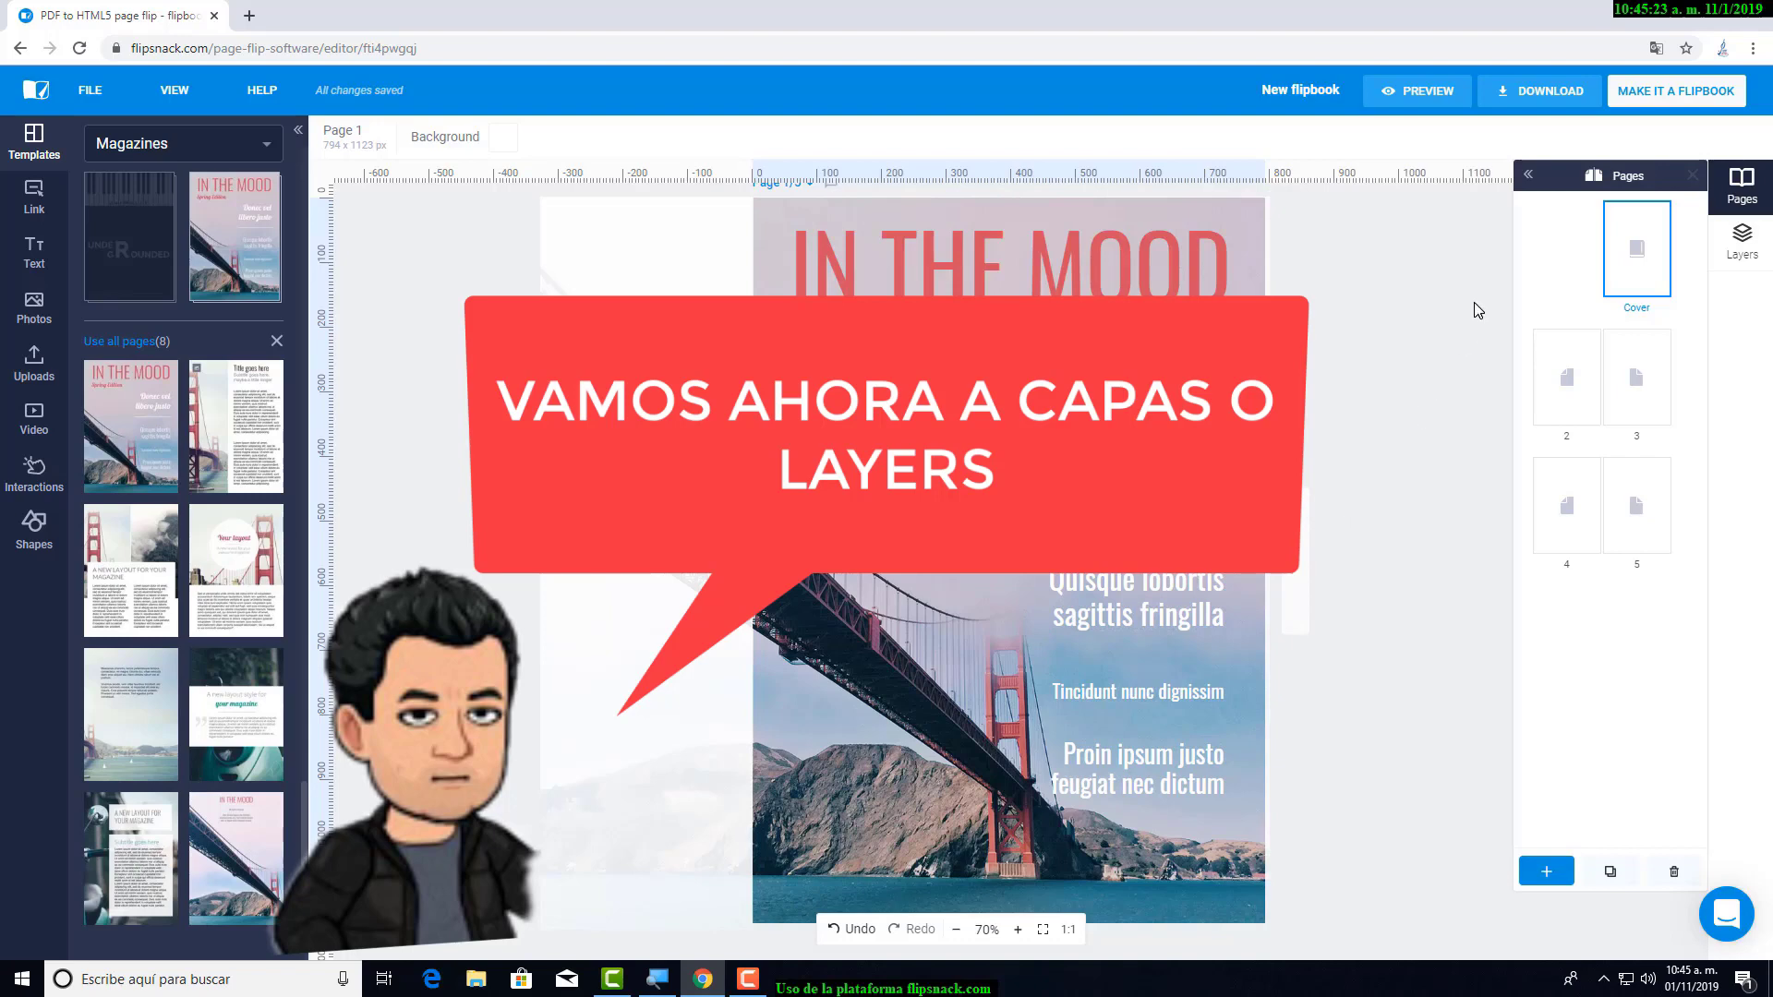
{"action": "left_click", "coordinate": [1742, 251]}
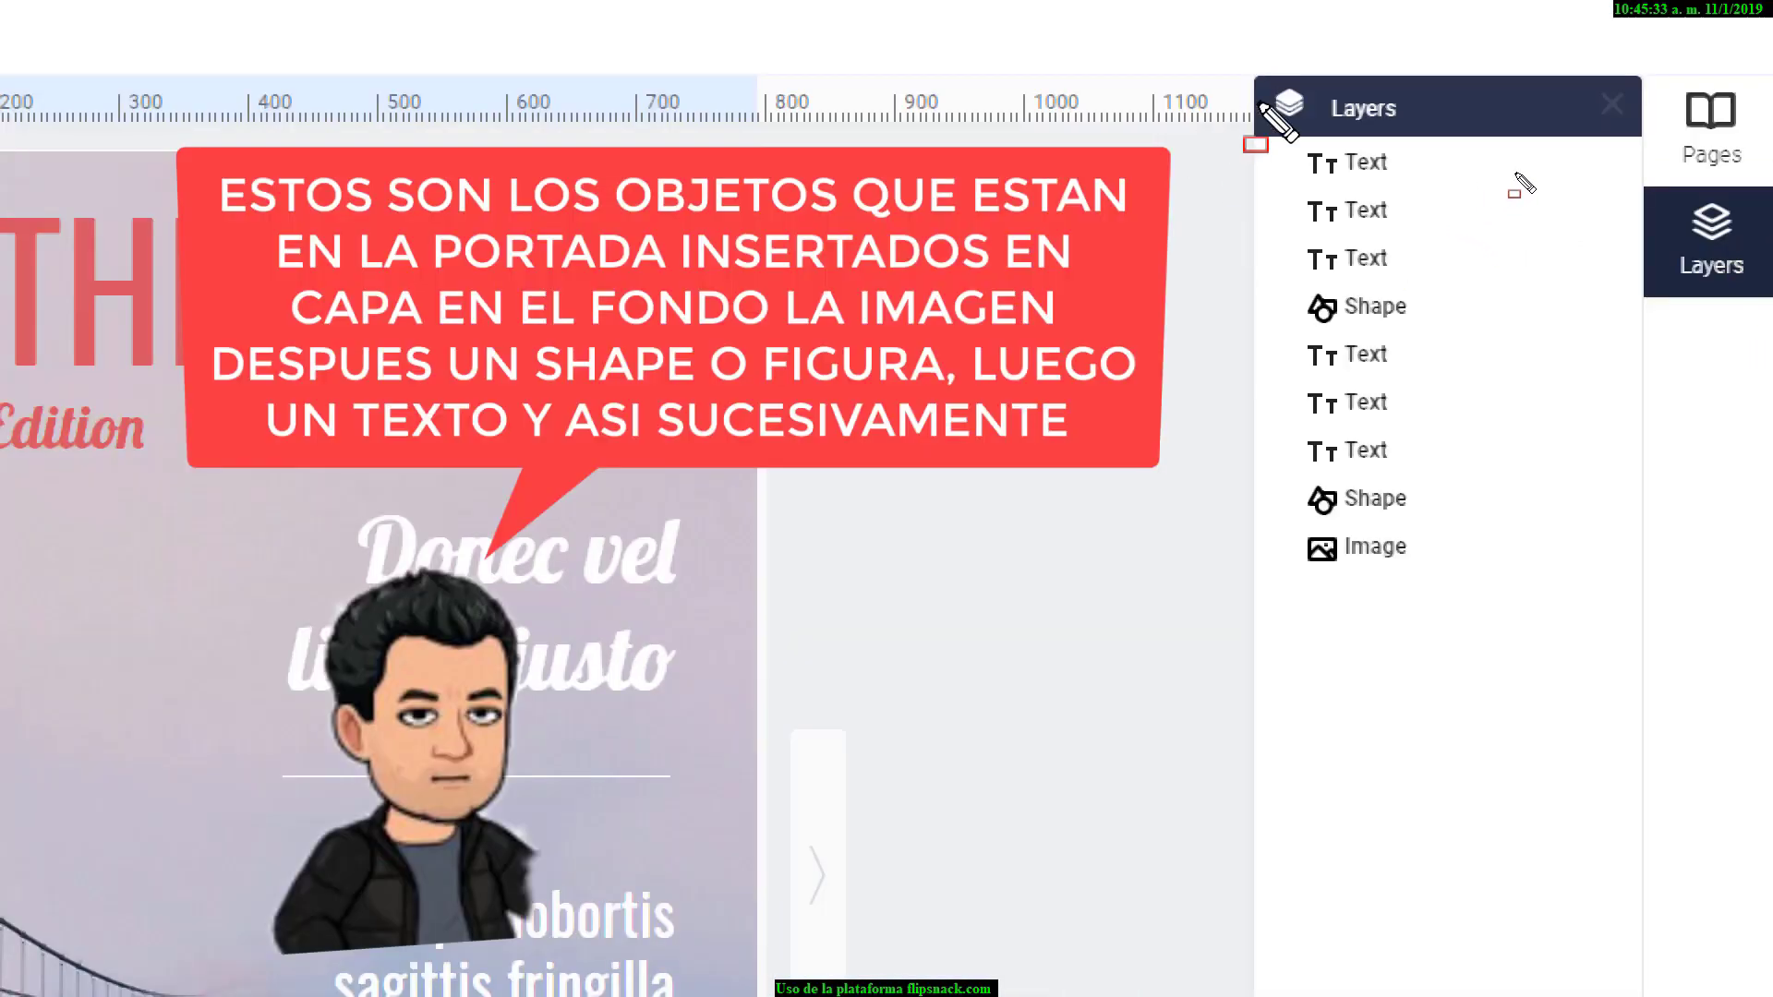
{"action": "mouse_move", "coordinate": [1258, 102]}
{"action": "left_mouse_down"}
{"action": "mouse_move", "coordinate": [1310, 379]}
{"action": "mouse_move", "coordinate": [1501, 720]}
{"action": "mouse_move", "coordinate": [1542, 672]}
{"action": "left_mouse_up"}
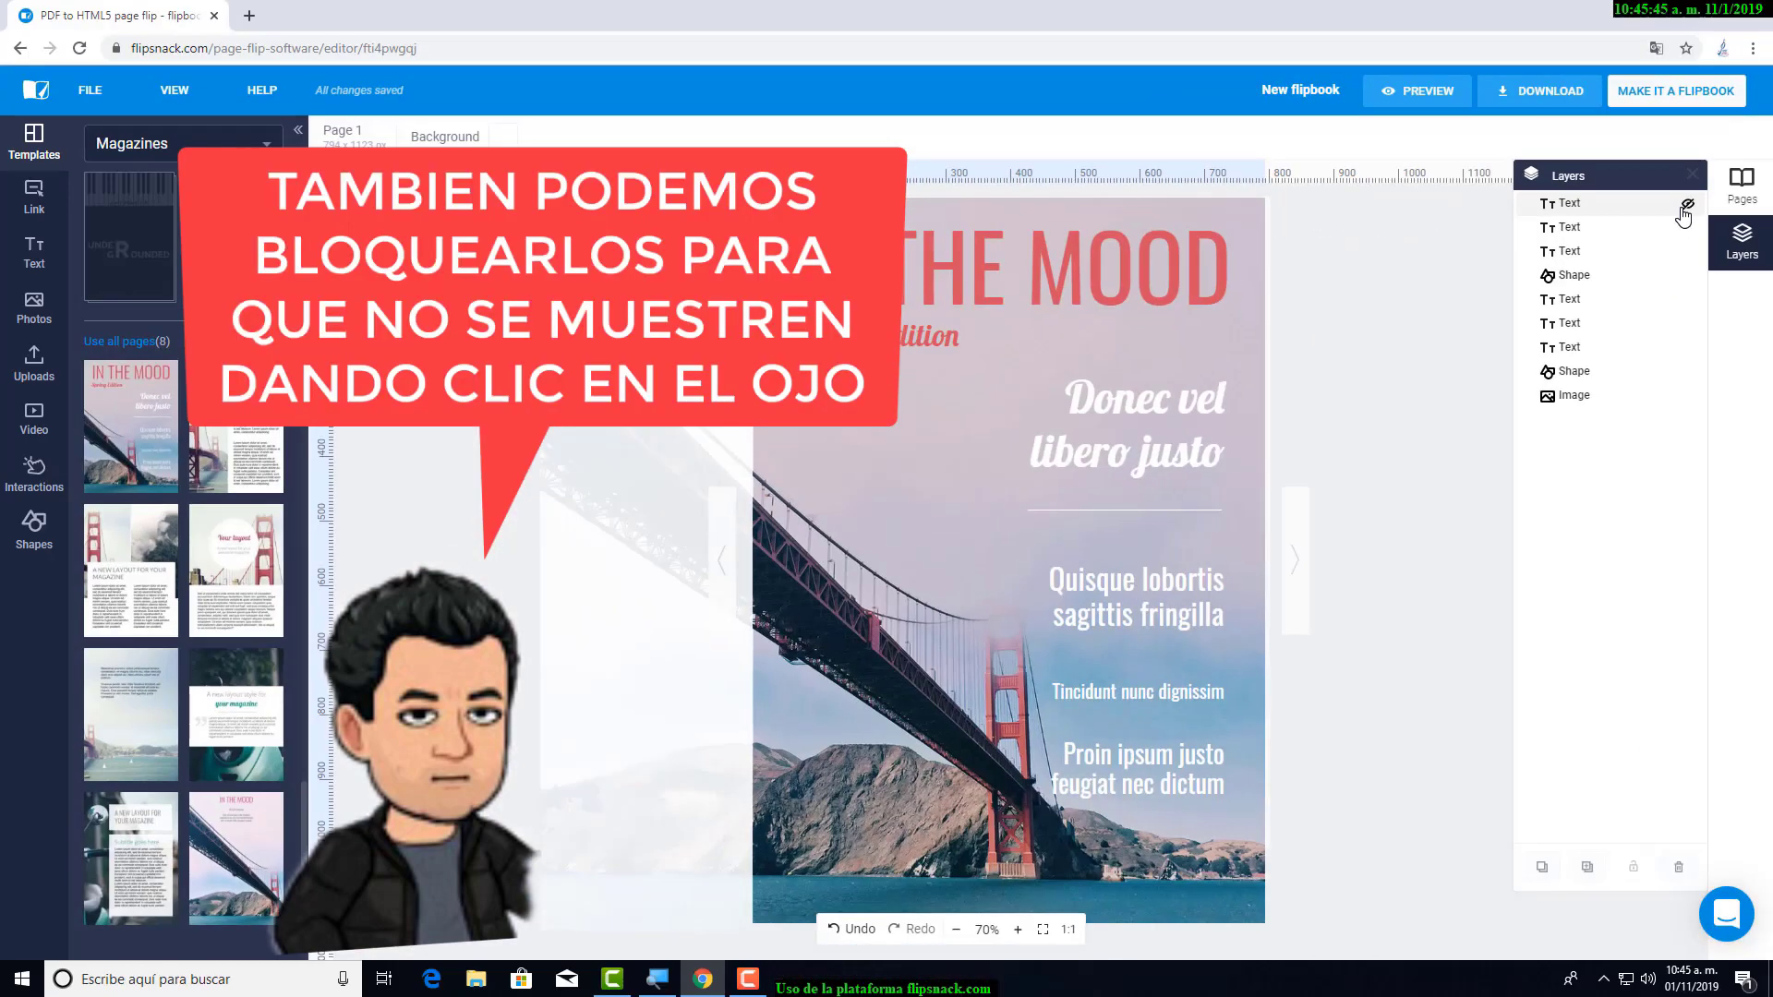
- Hide the cover's layers one after another, from the second text layer down to the background image
{"action": "left_click", "coordinate": [1685, 215]}
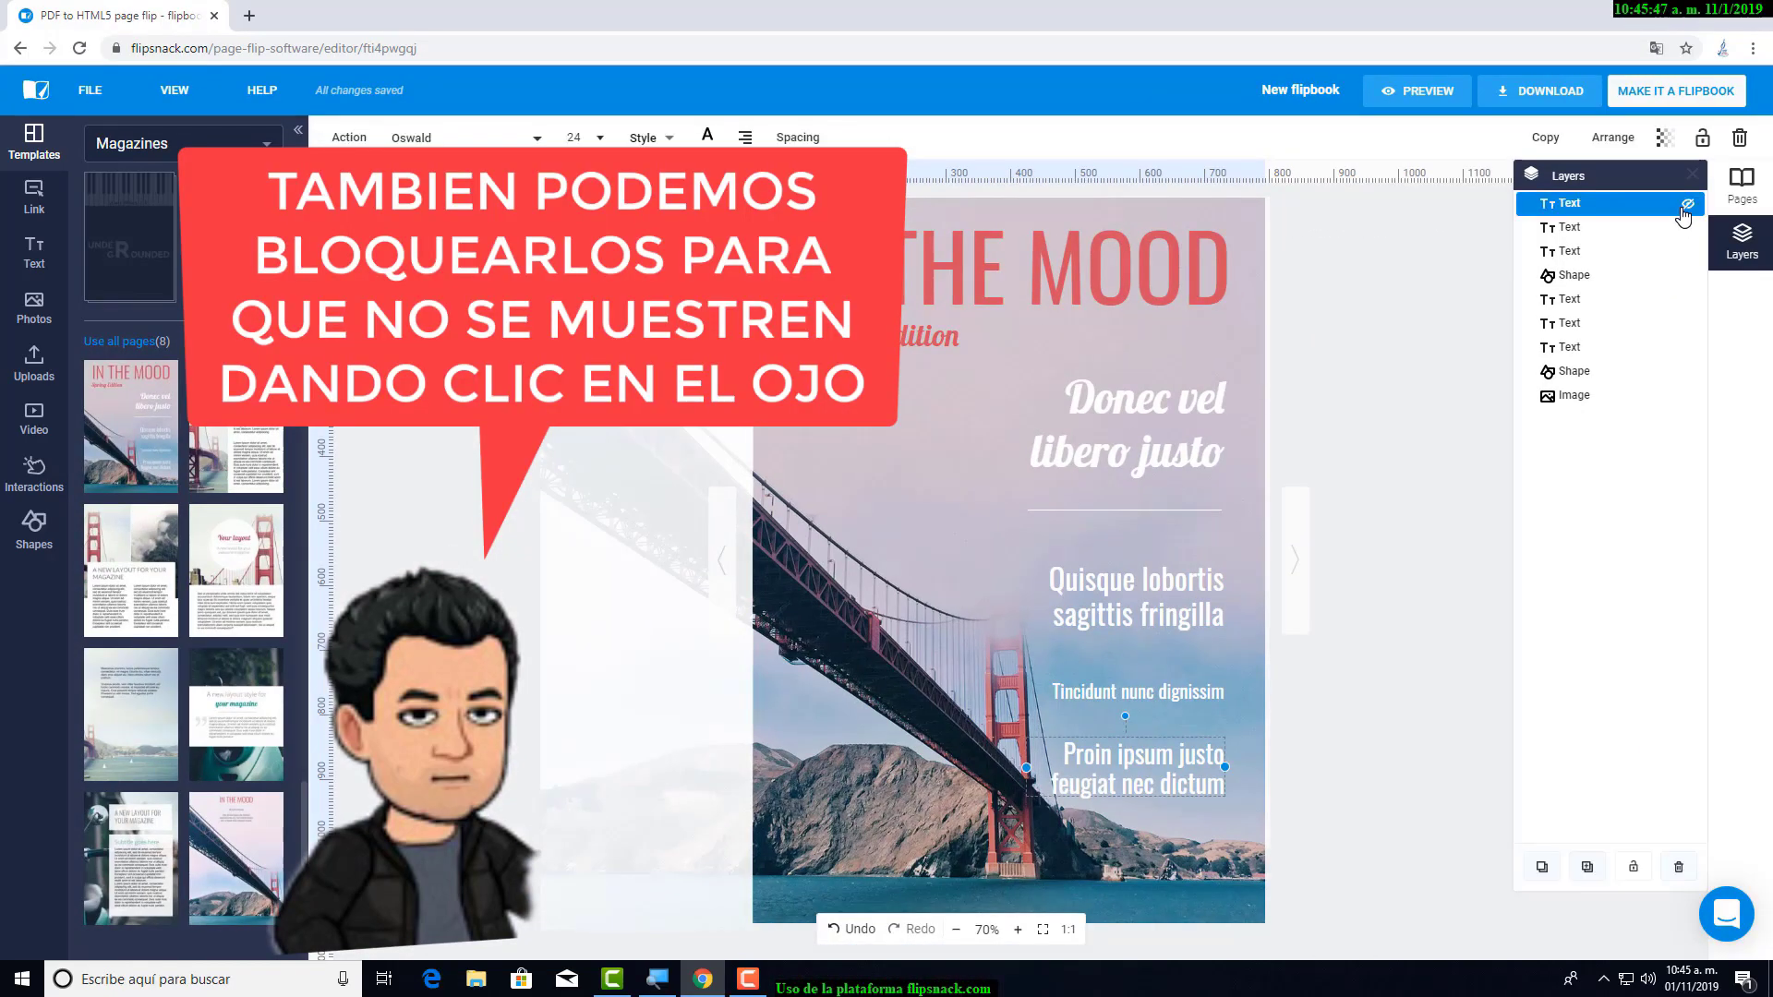
{"action": "left_click", "coordinate": [1689, 229]}
{"action": "left_click", "coordinate": [1688, 253]}
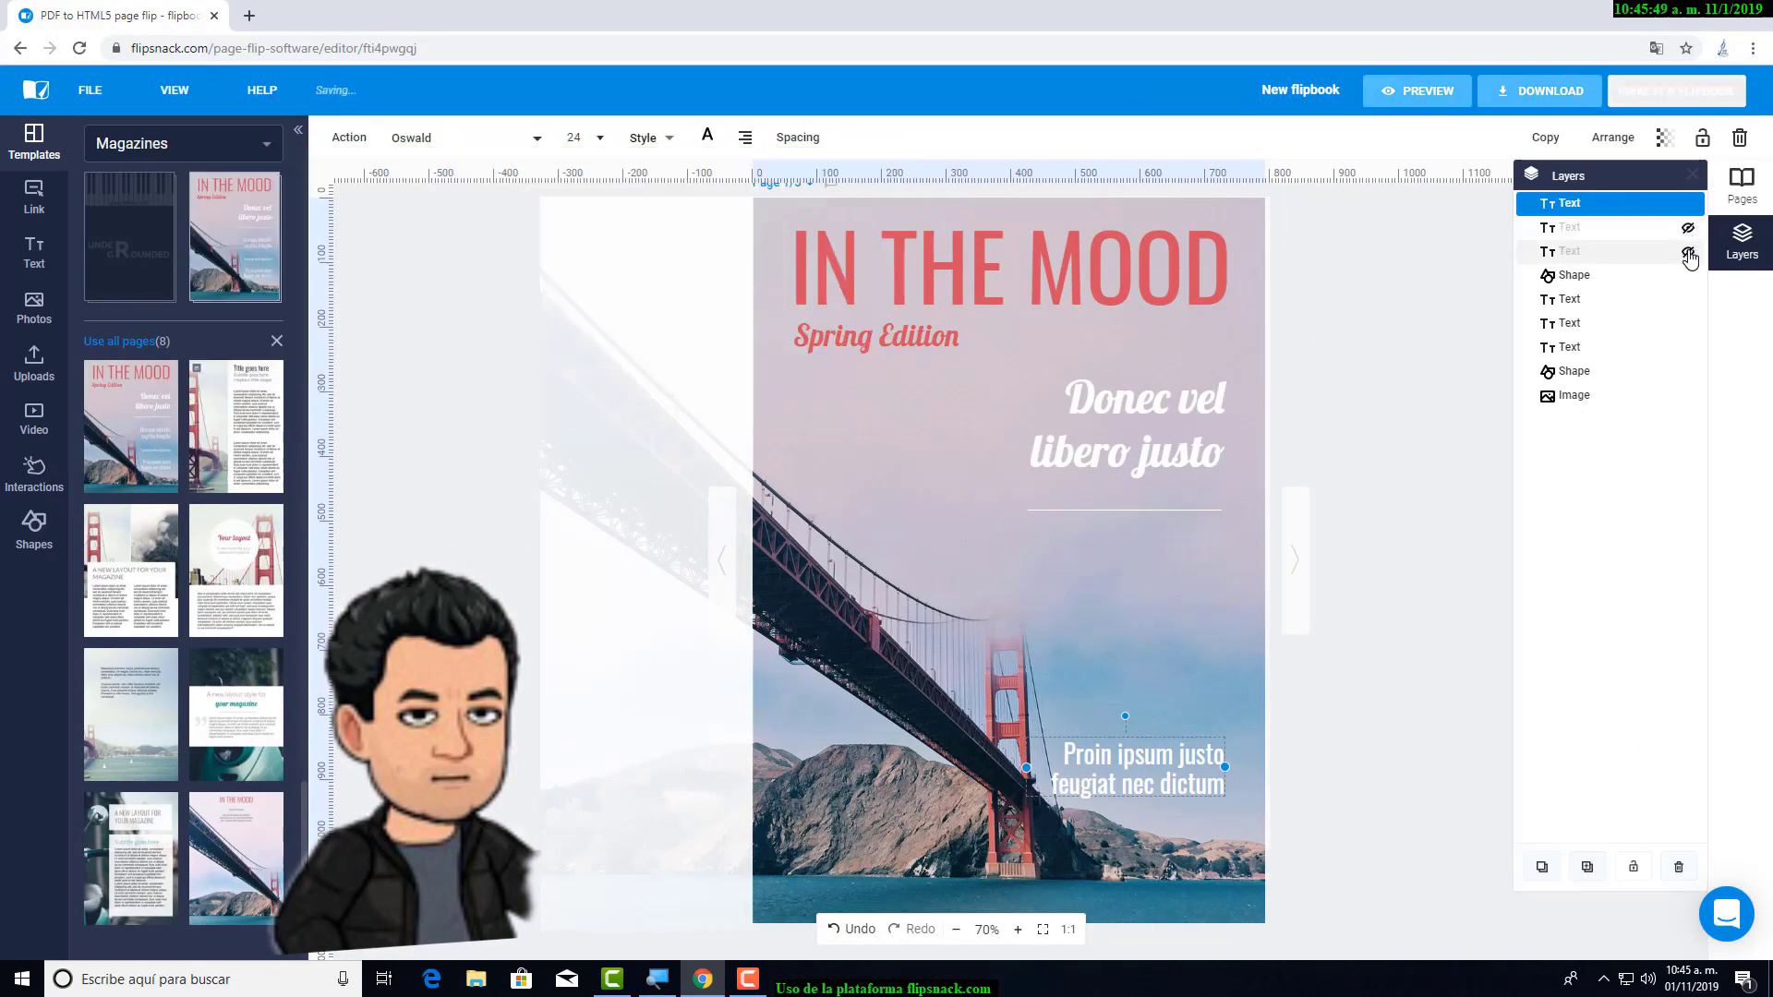
{"action": "left_click", "coordinate": [1688, 276]}
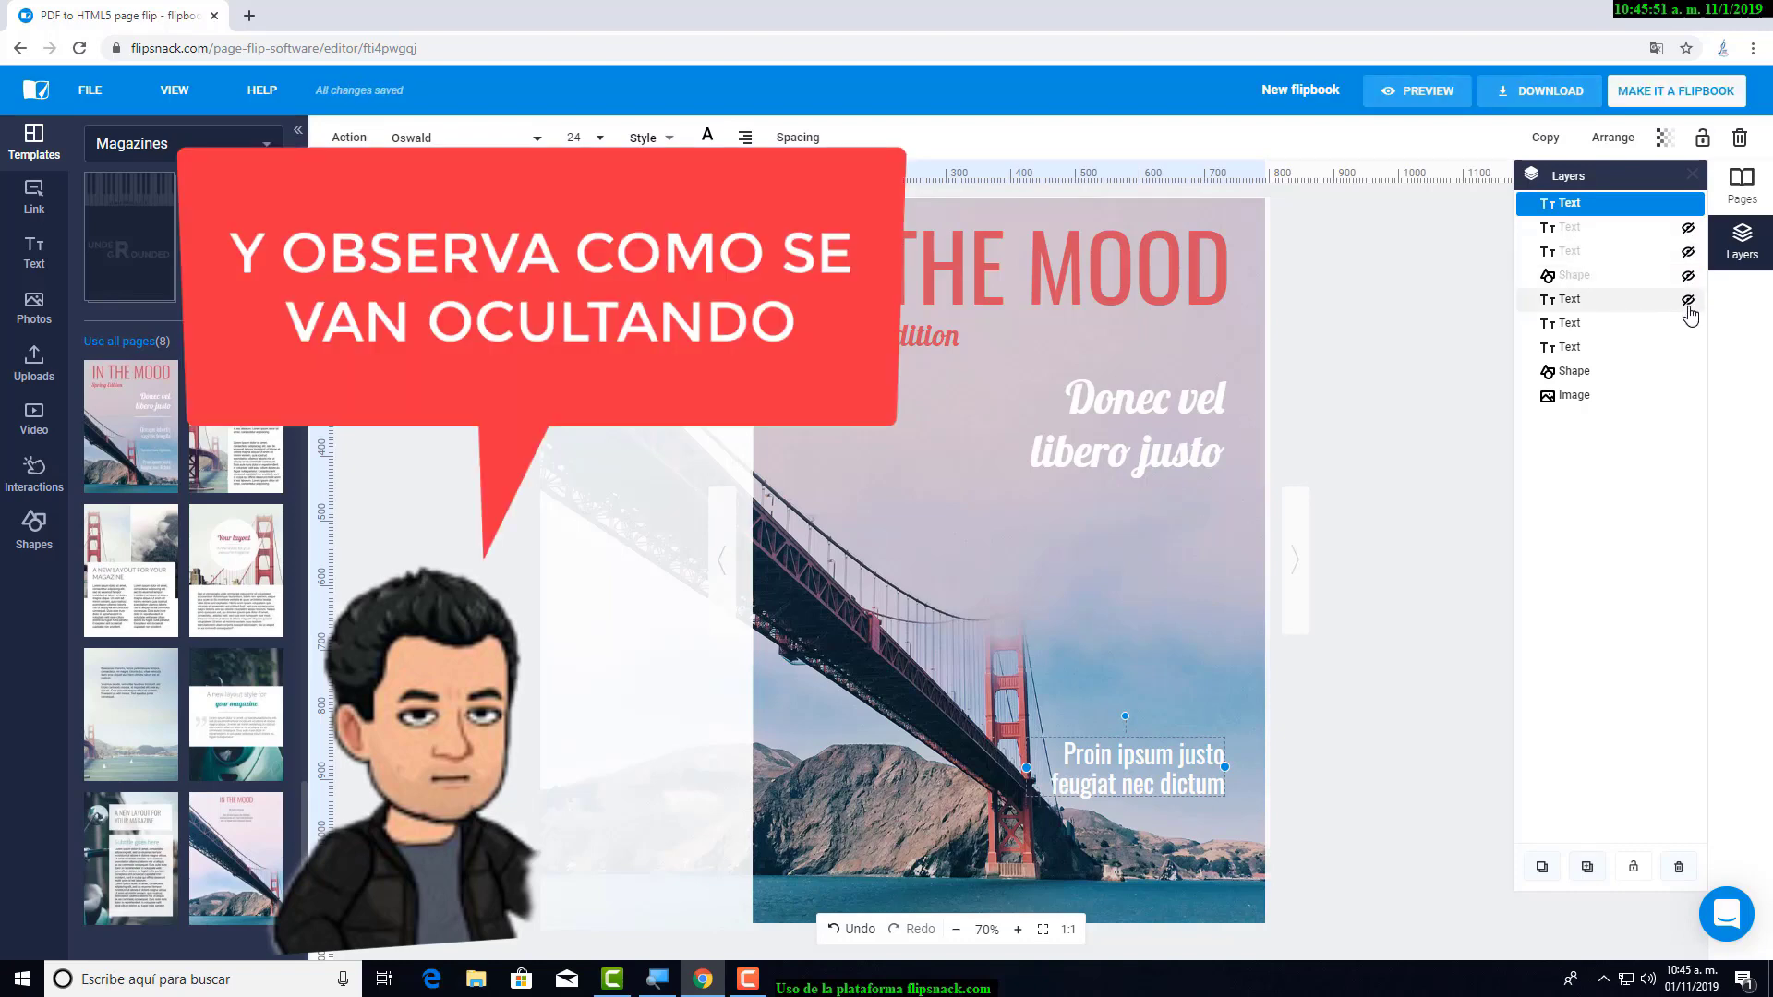
{"action": "left_click", "coordinate": [1689, 302]}
{"action": "left_click", "coordinate": [1688, 325]}
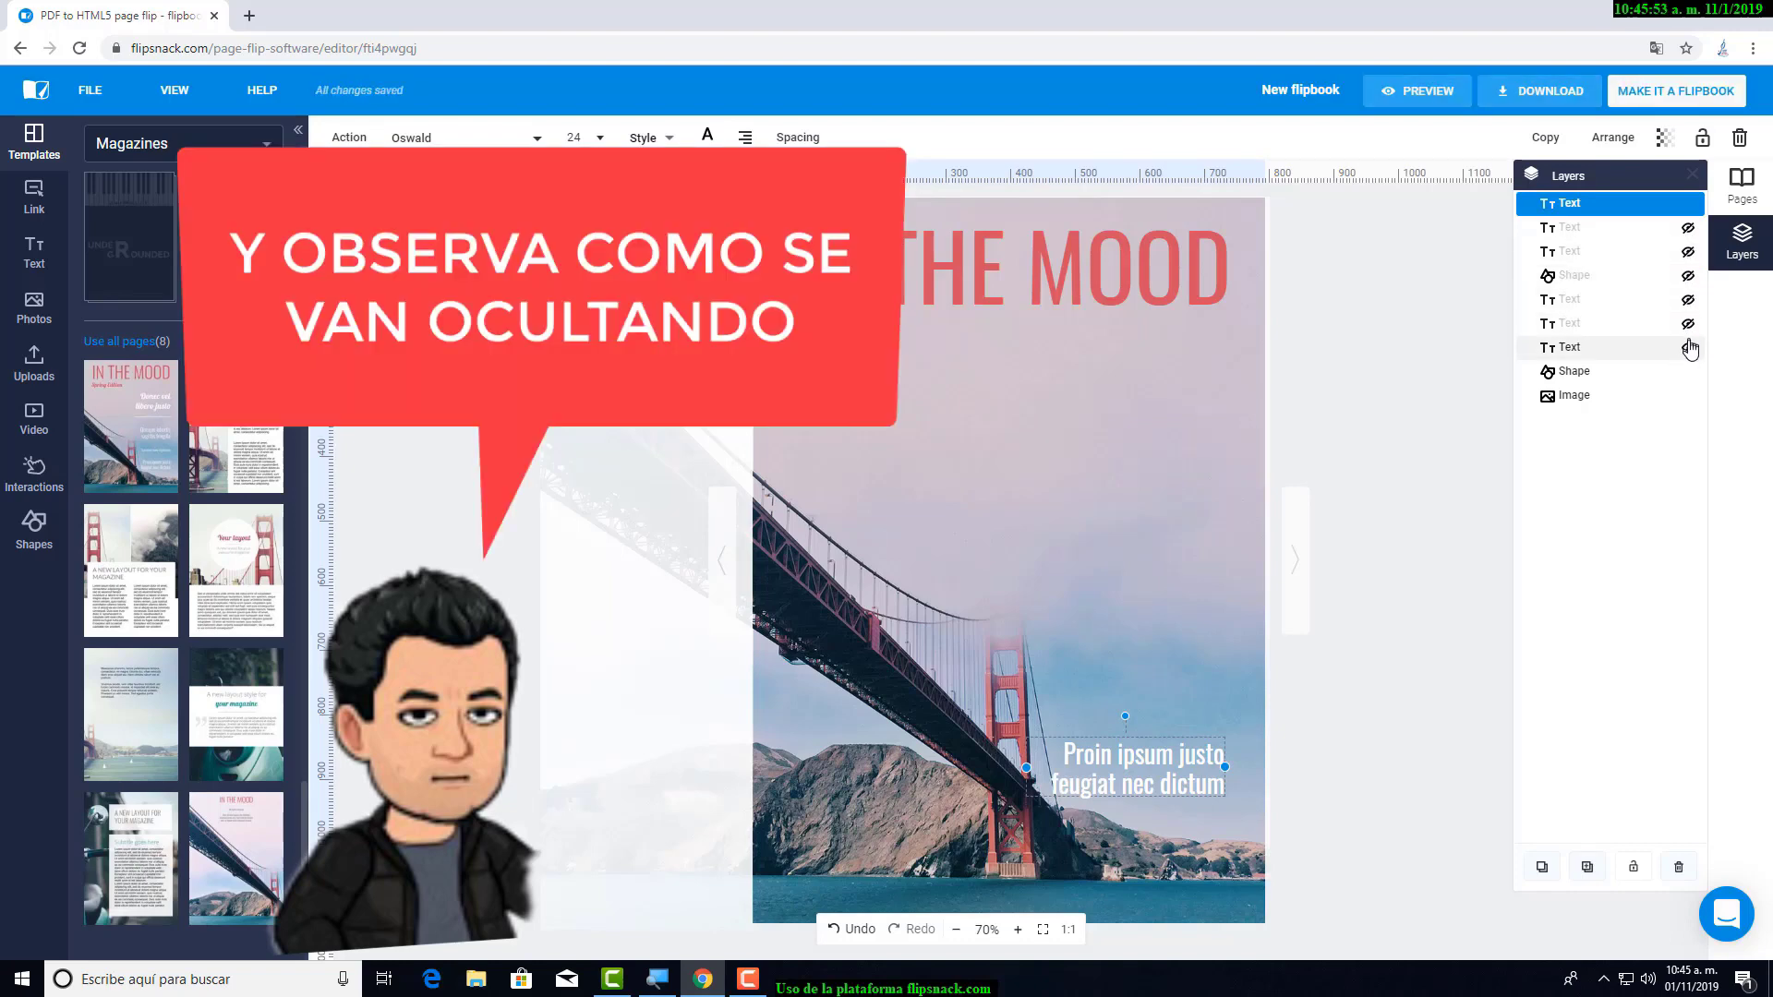
{"action": "left_click", "coordinate": [1688, 348]}
{"action": "left_click", "coordinate": [1689, 372]}
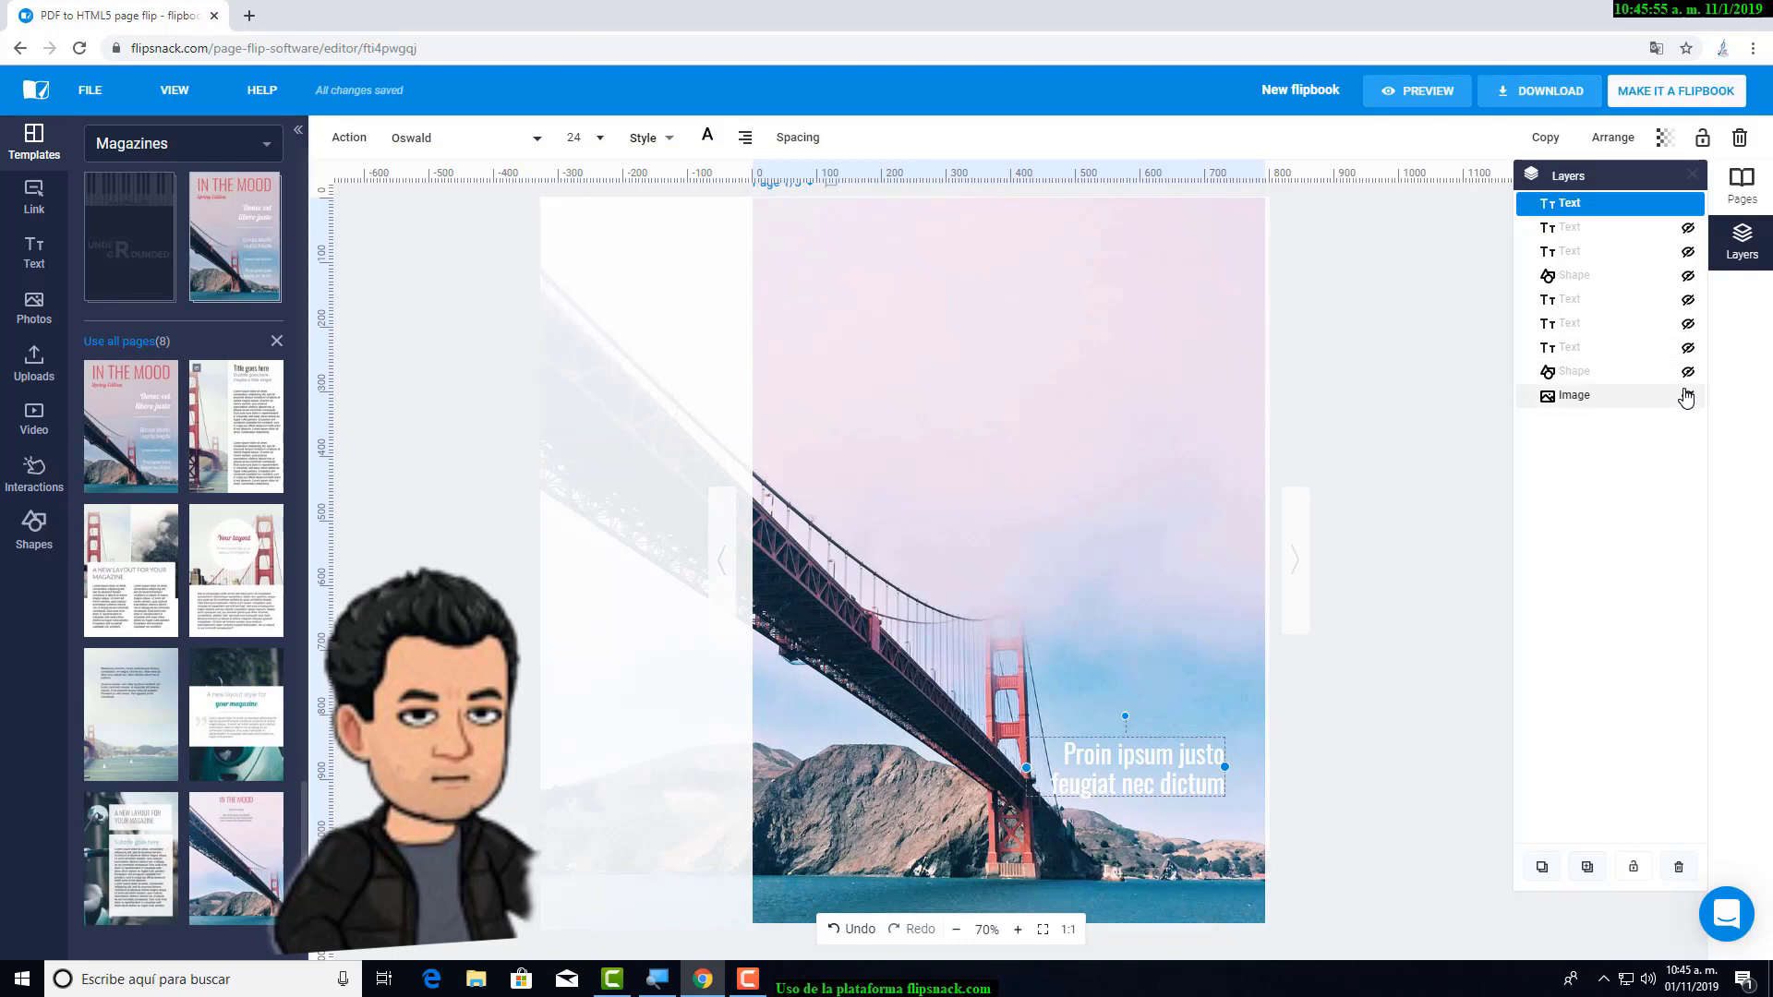
{"action": "left_click", "coordinate": [1687, 396]}
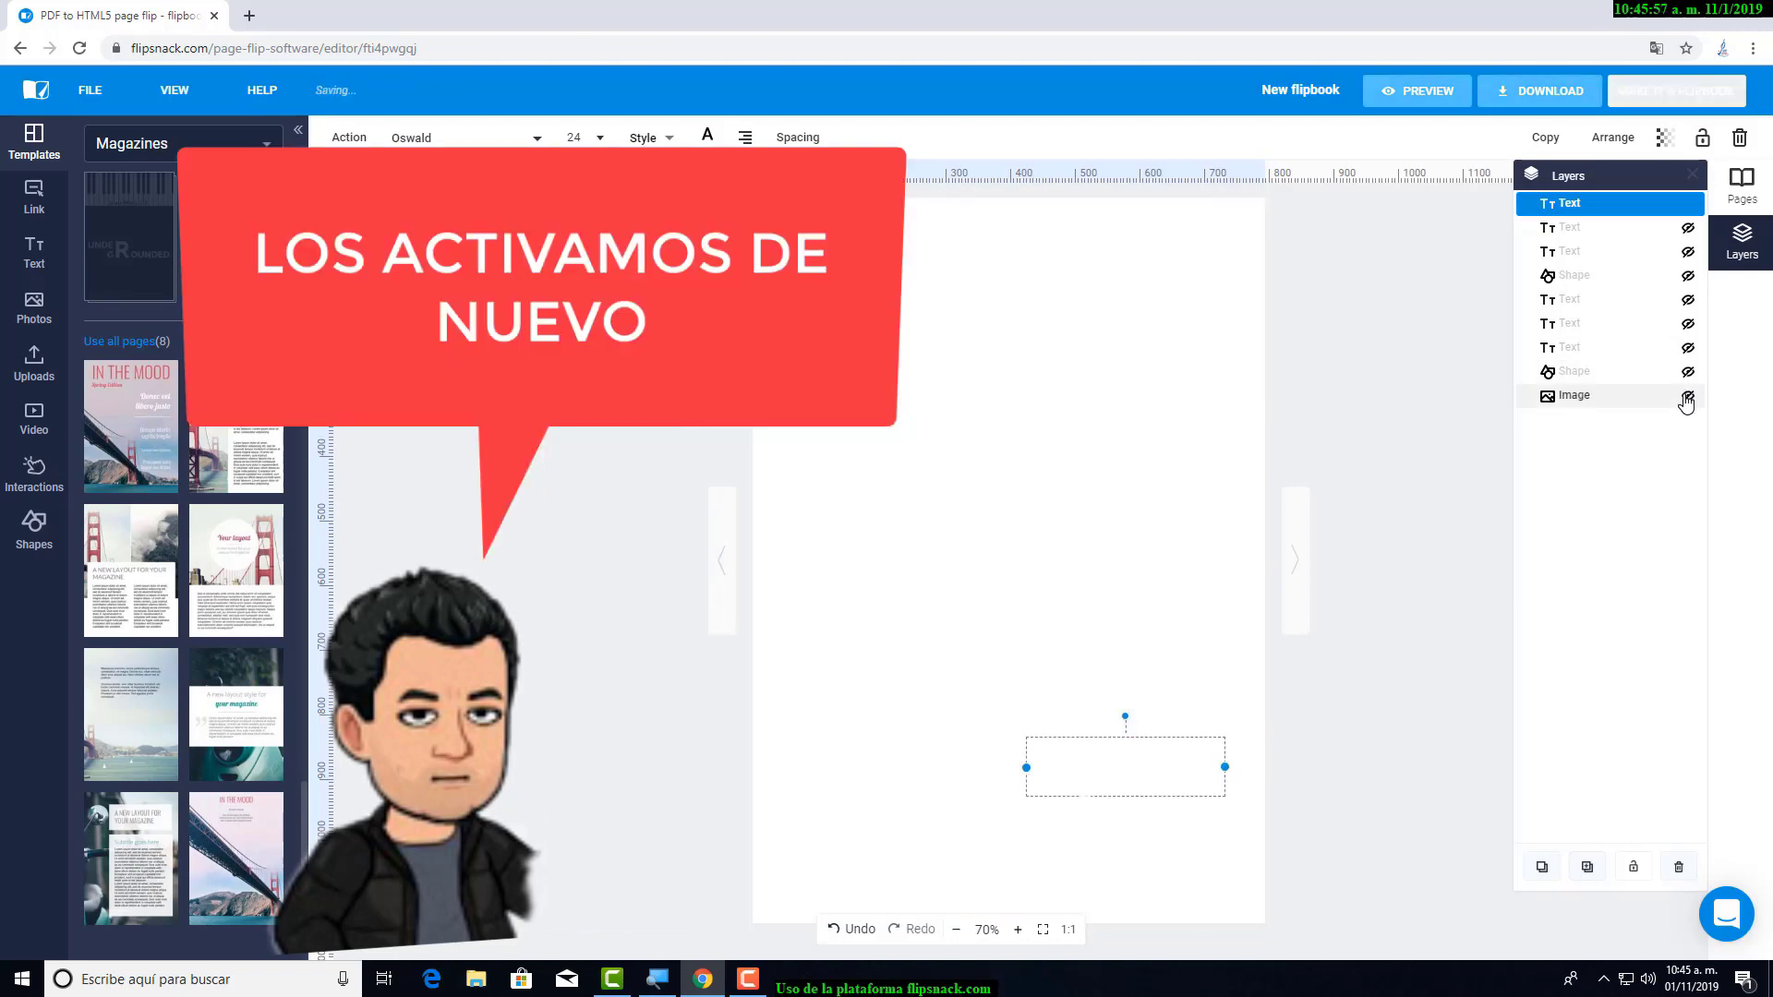
- Make the hidden cover layers visible again, from the background image up to the second text layer
{"action": "left_click", "coordinate": [1688, 396]}
{"action": "left_click", "coordinate": [1688, 373]}
{"action": "left_click", "coordinate": [1688, 349]}
{"action": "left_click", "coordinate": [1688, 324]}
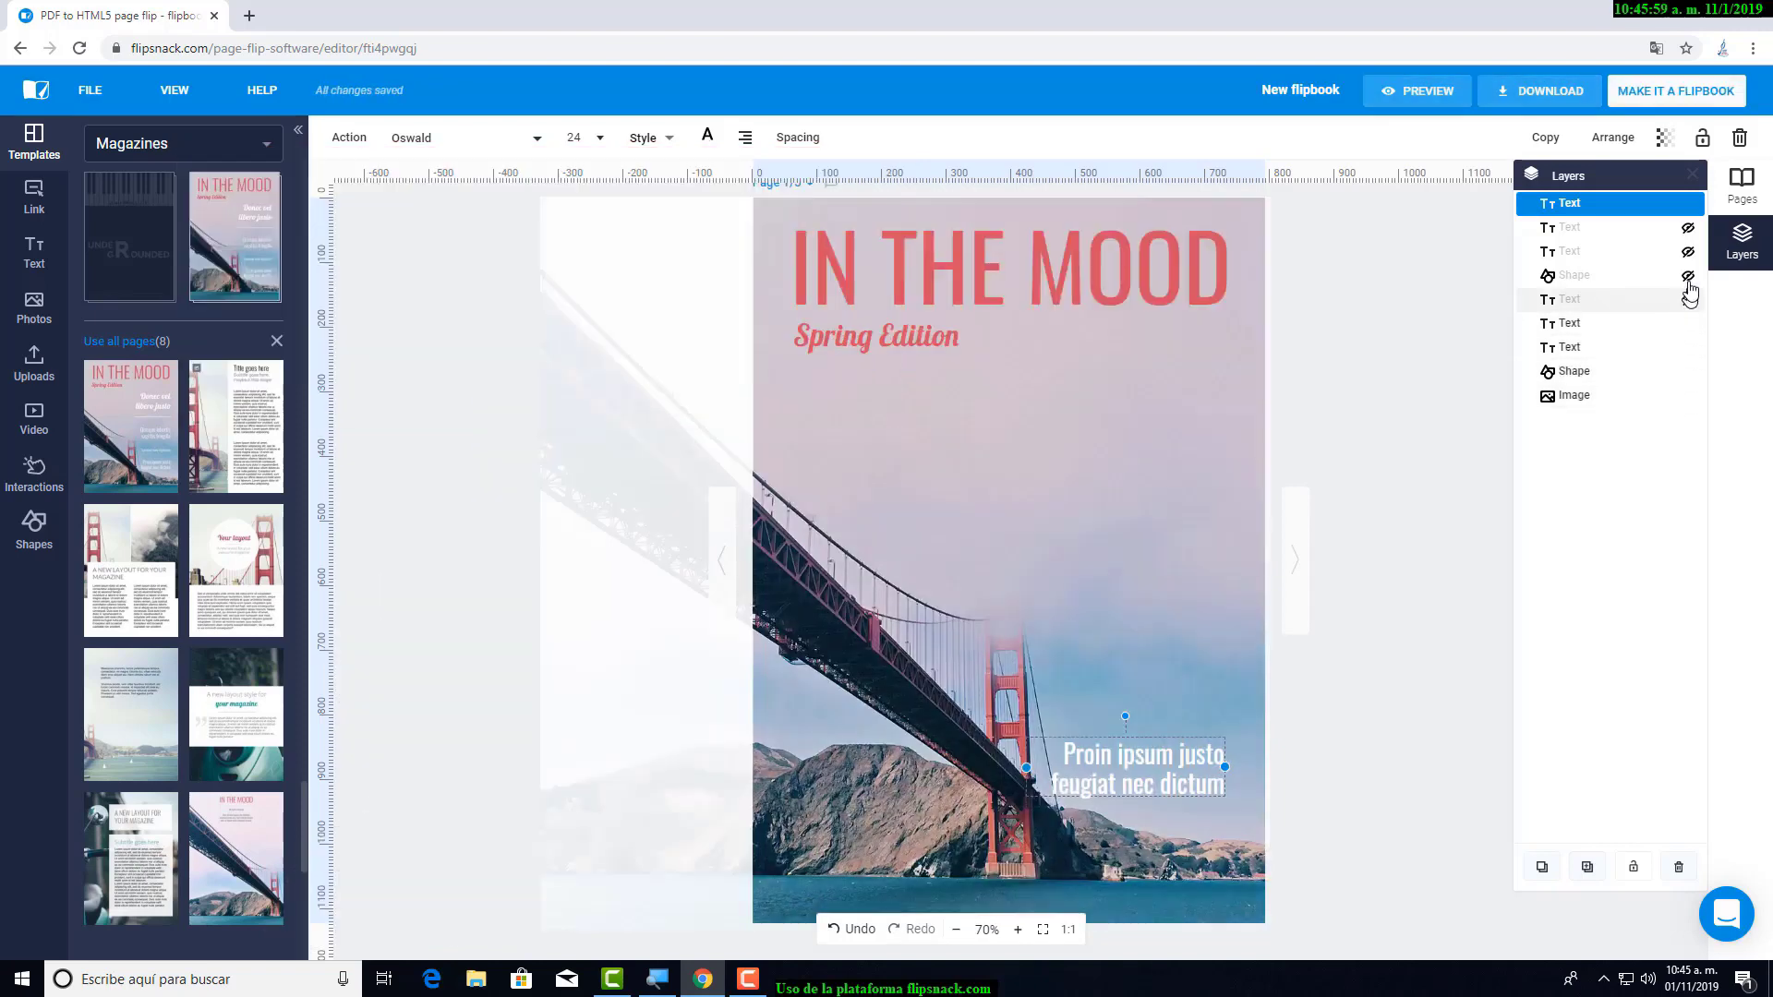
{"action": "left_click", "coordinate": [1688, 300]}
{"action": "left_click", "coordinate": [1688, 276]}
{"action": "left_click", "coordinate": [1688, 252]}
{"action": "left_click", "coordinate": [1688, 228]}
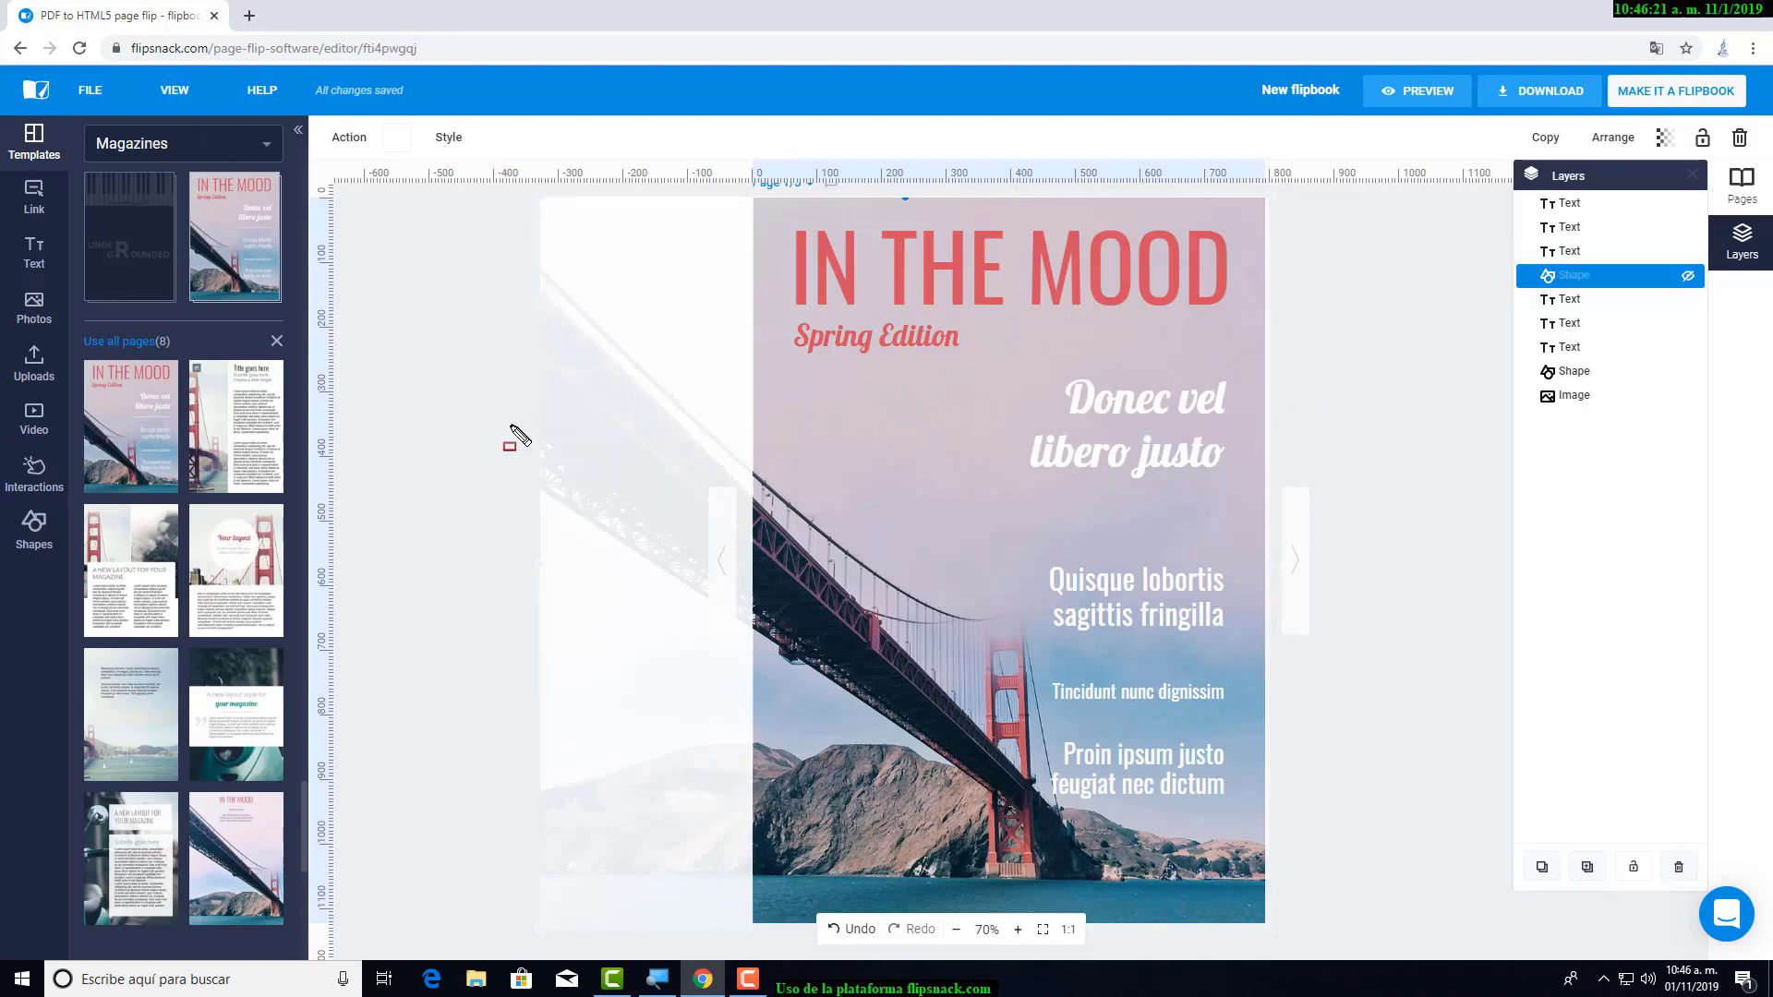
- Save the flipbook
{"action": "mouse_move", "coordinate": [511, 427]}
{"action": "left_mouse_down"}
{"action": "mouse_move", "coordinate": [317, 166]}
{"action": "mouse_move", "coordinate": [505, 418]}
{"action": "mouse_move", "coordinate": [111, 108]}
{"action": "left_mouse_up"}
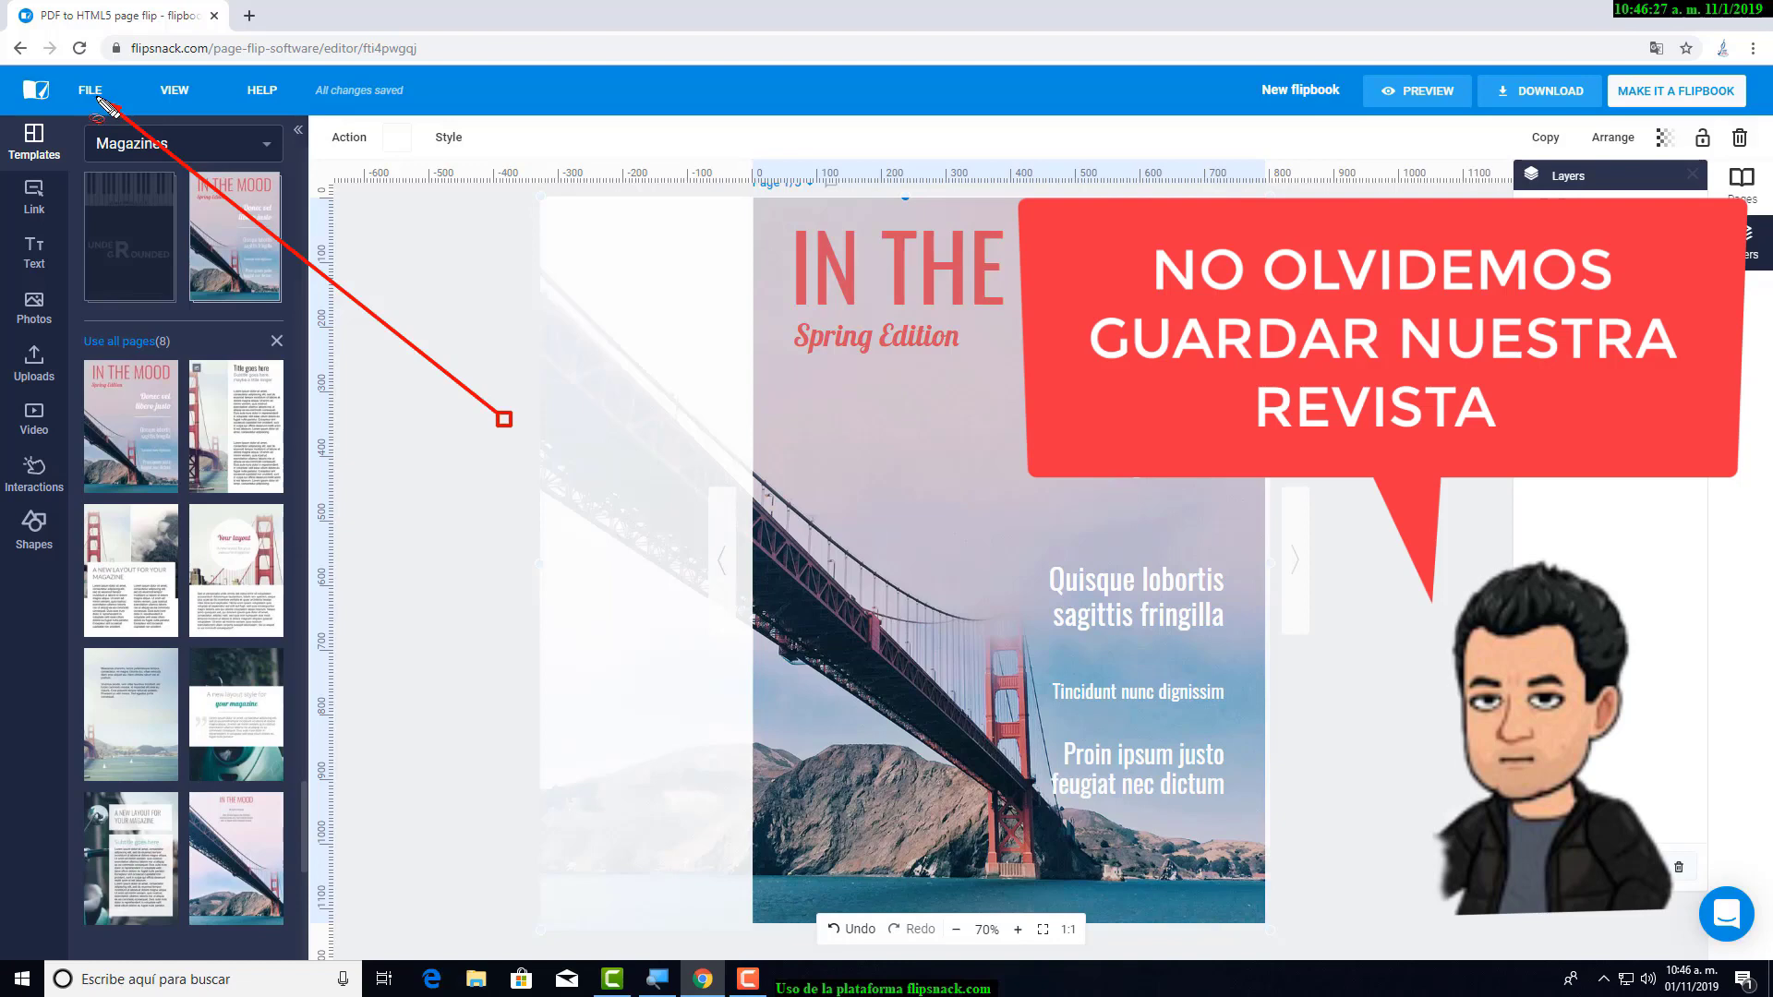
{"action": "mouse_move", "coordinate": [101, 97]}
{"action": "left_mouse_down"}
{"action": "mouse_move", "coordinate": [104, 72]}
{"action": "mouse_move", "coordinate": [64, 79]}
{"action": "mouse_move", "coordinate": [85, 118]}
{"action": "left_mouse_up"}
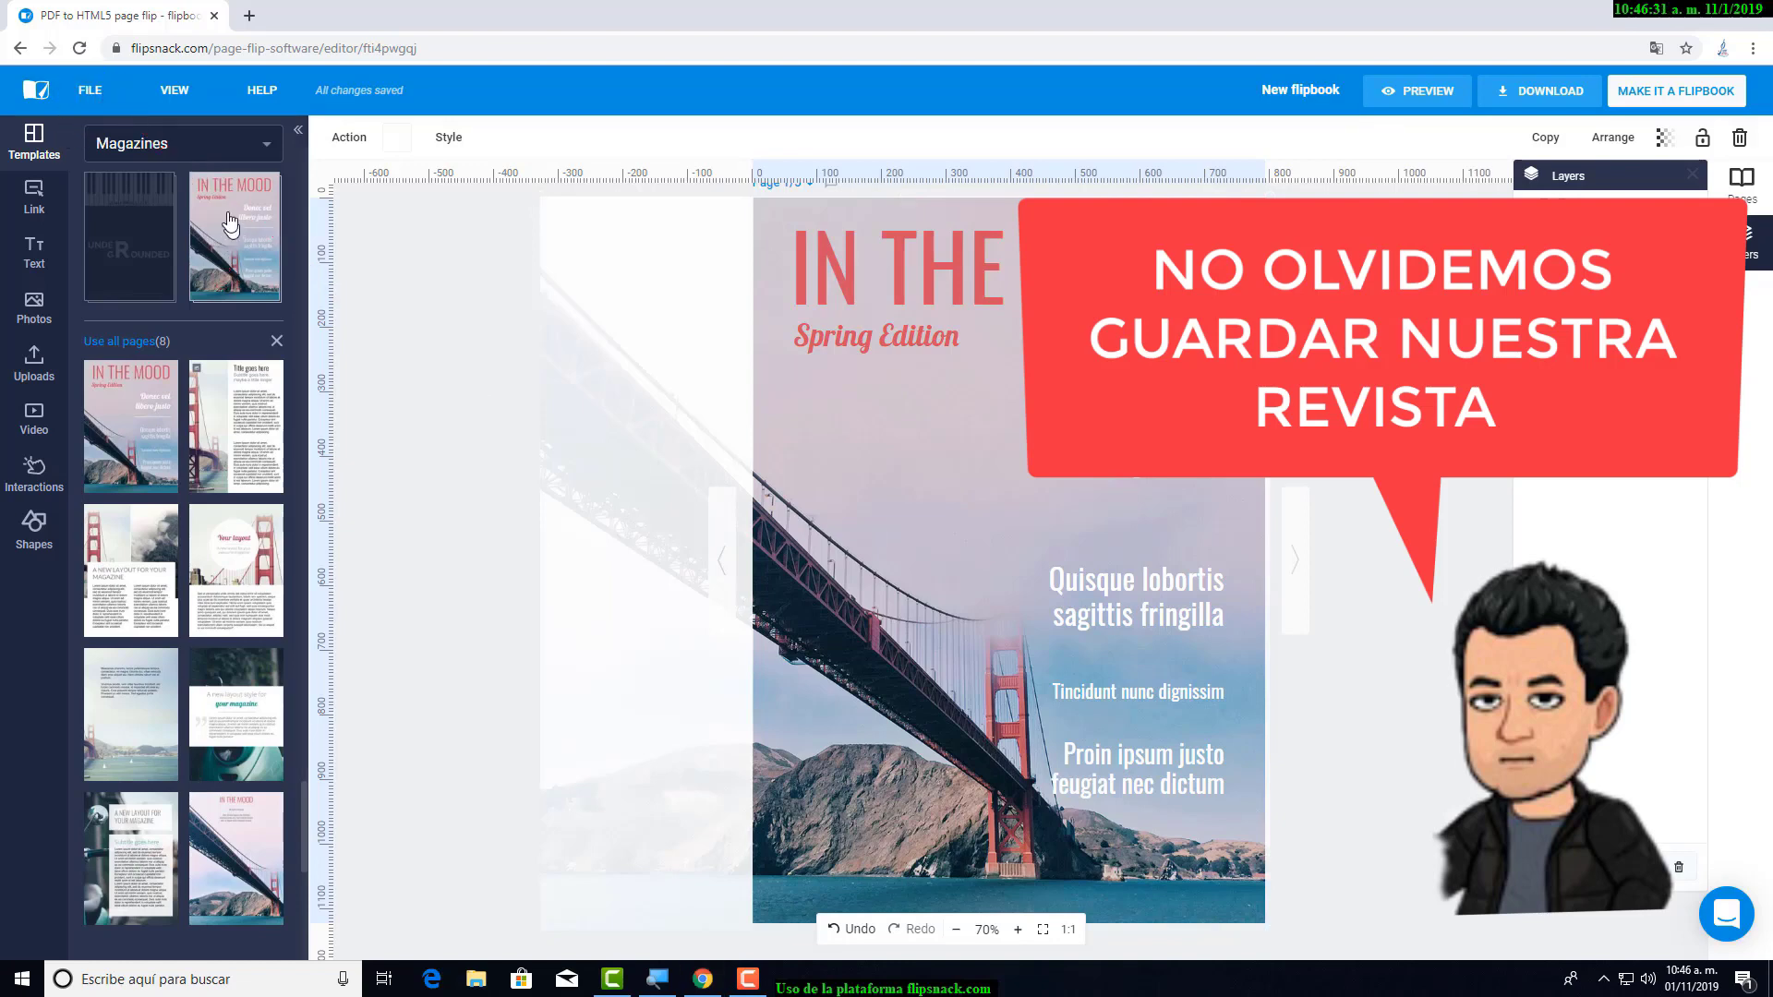
{"action": "left_click", "coordinate": [90, 90]}
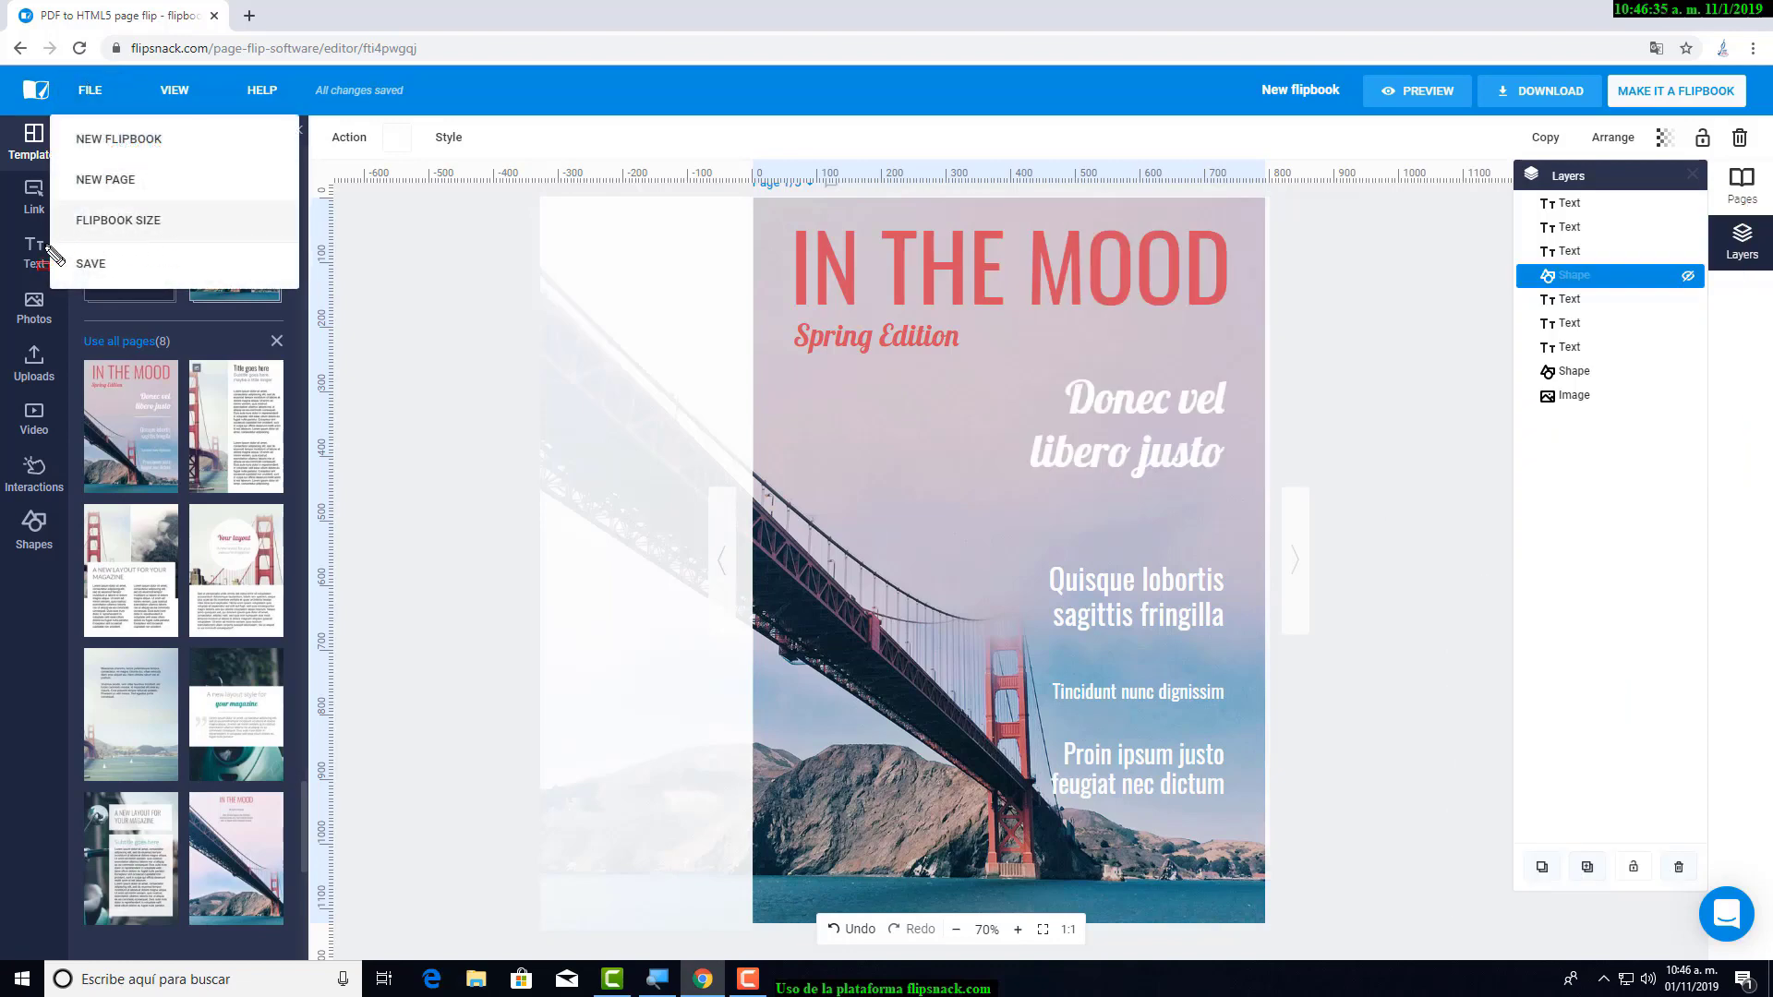
{"action": "mouse_move", "coordinate": [52, 248]}
{"action": "left_mouse_down"}
{"action": "mouse_move", "coordinate": [203, 287]}
{"action": "mouse_move", "coordinate": [272, 282]}
{"action": "left_mouse_up"}
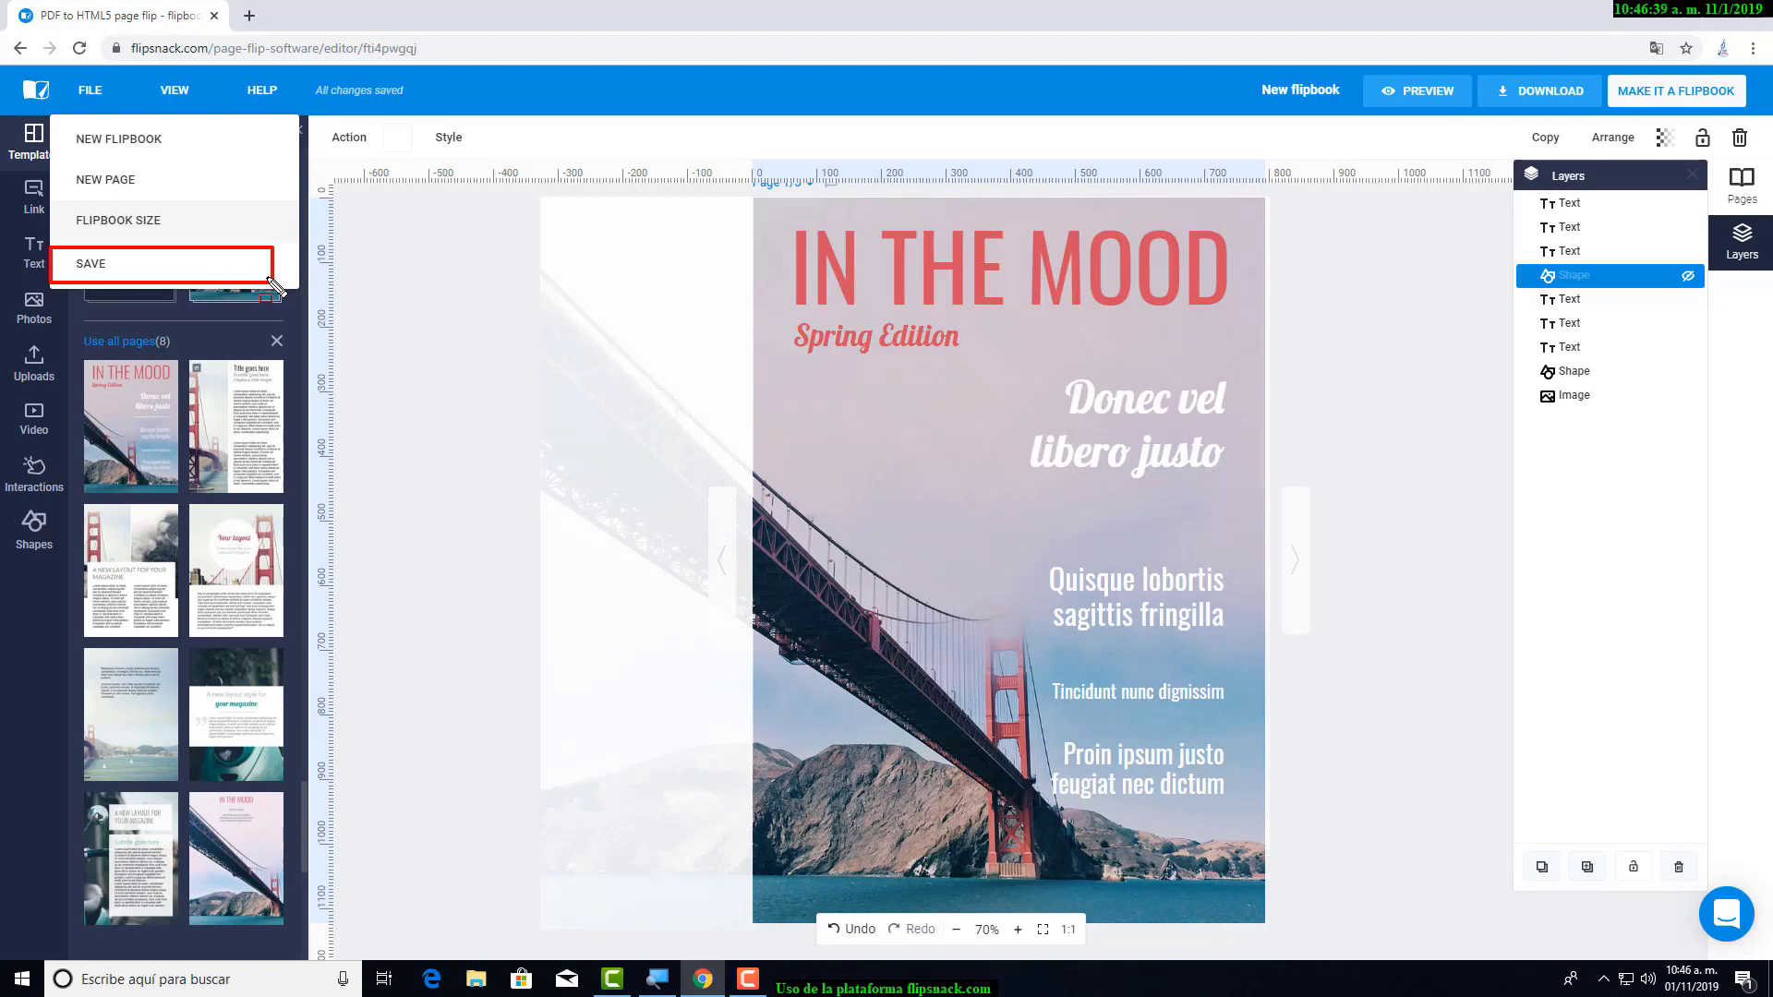
{"action": "left_click", "coordinate": [206, 267]}
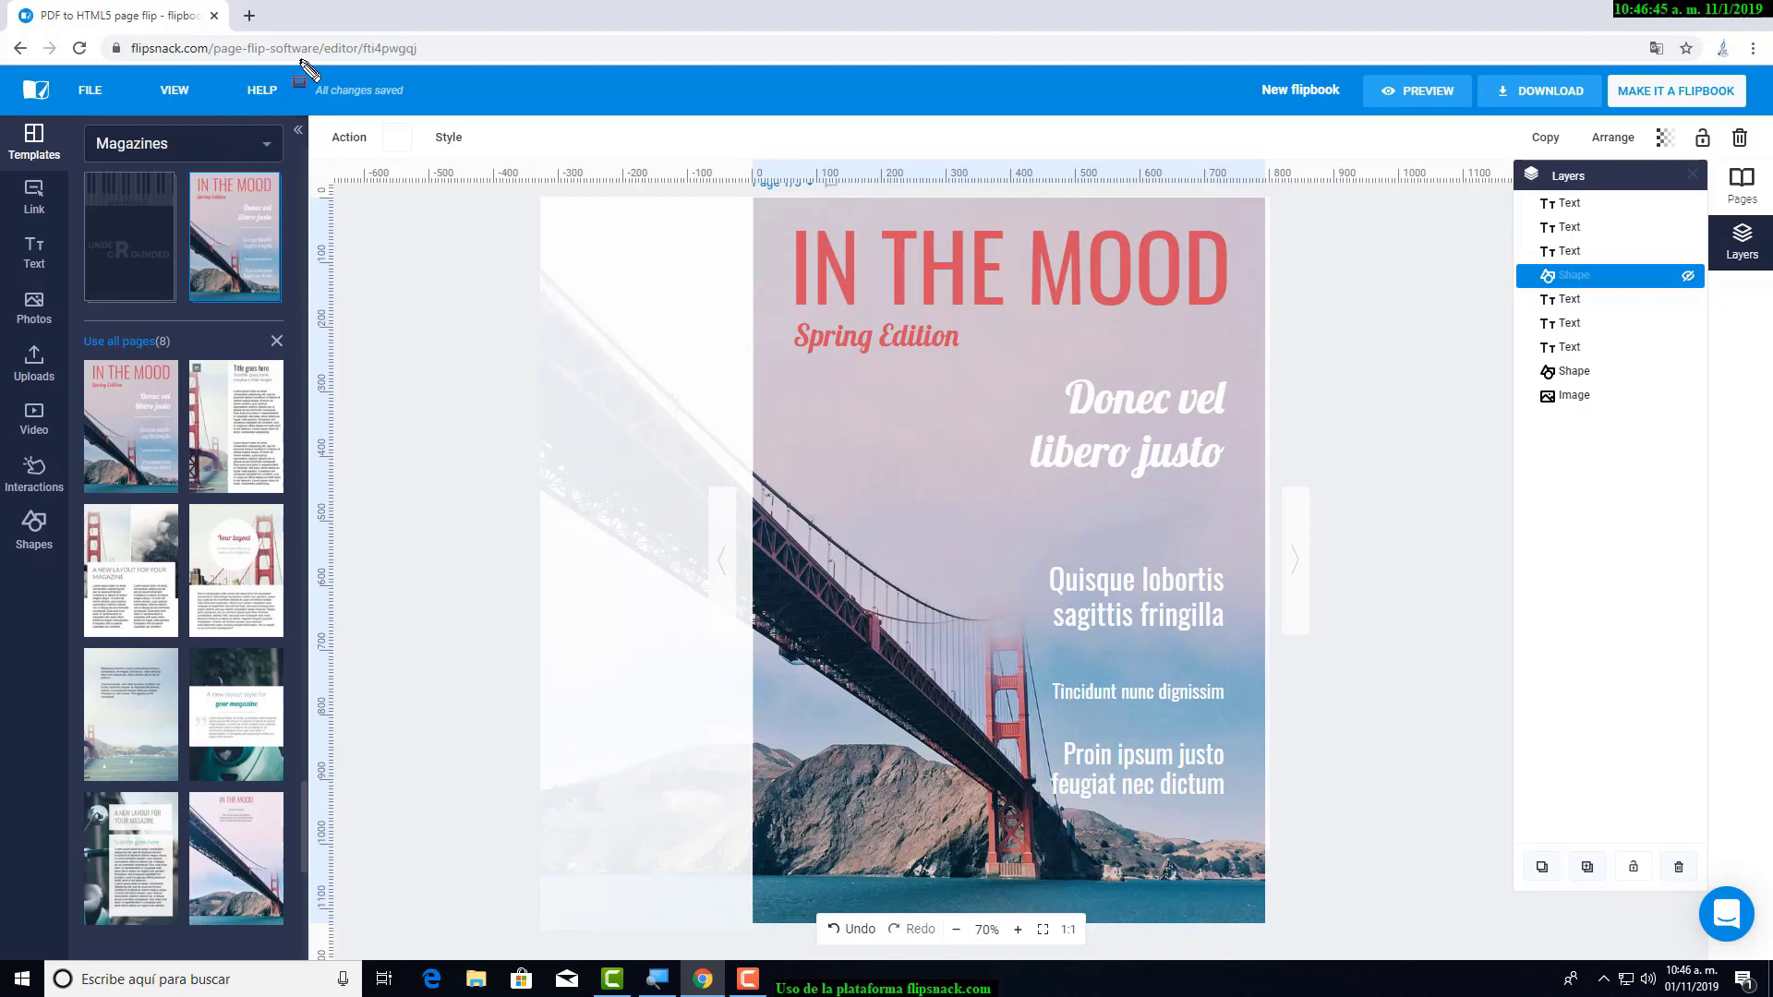
{"action": "left_click_drag", "start_coordinate": [301, 61], "coordinate": [486, 119]}
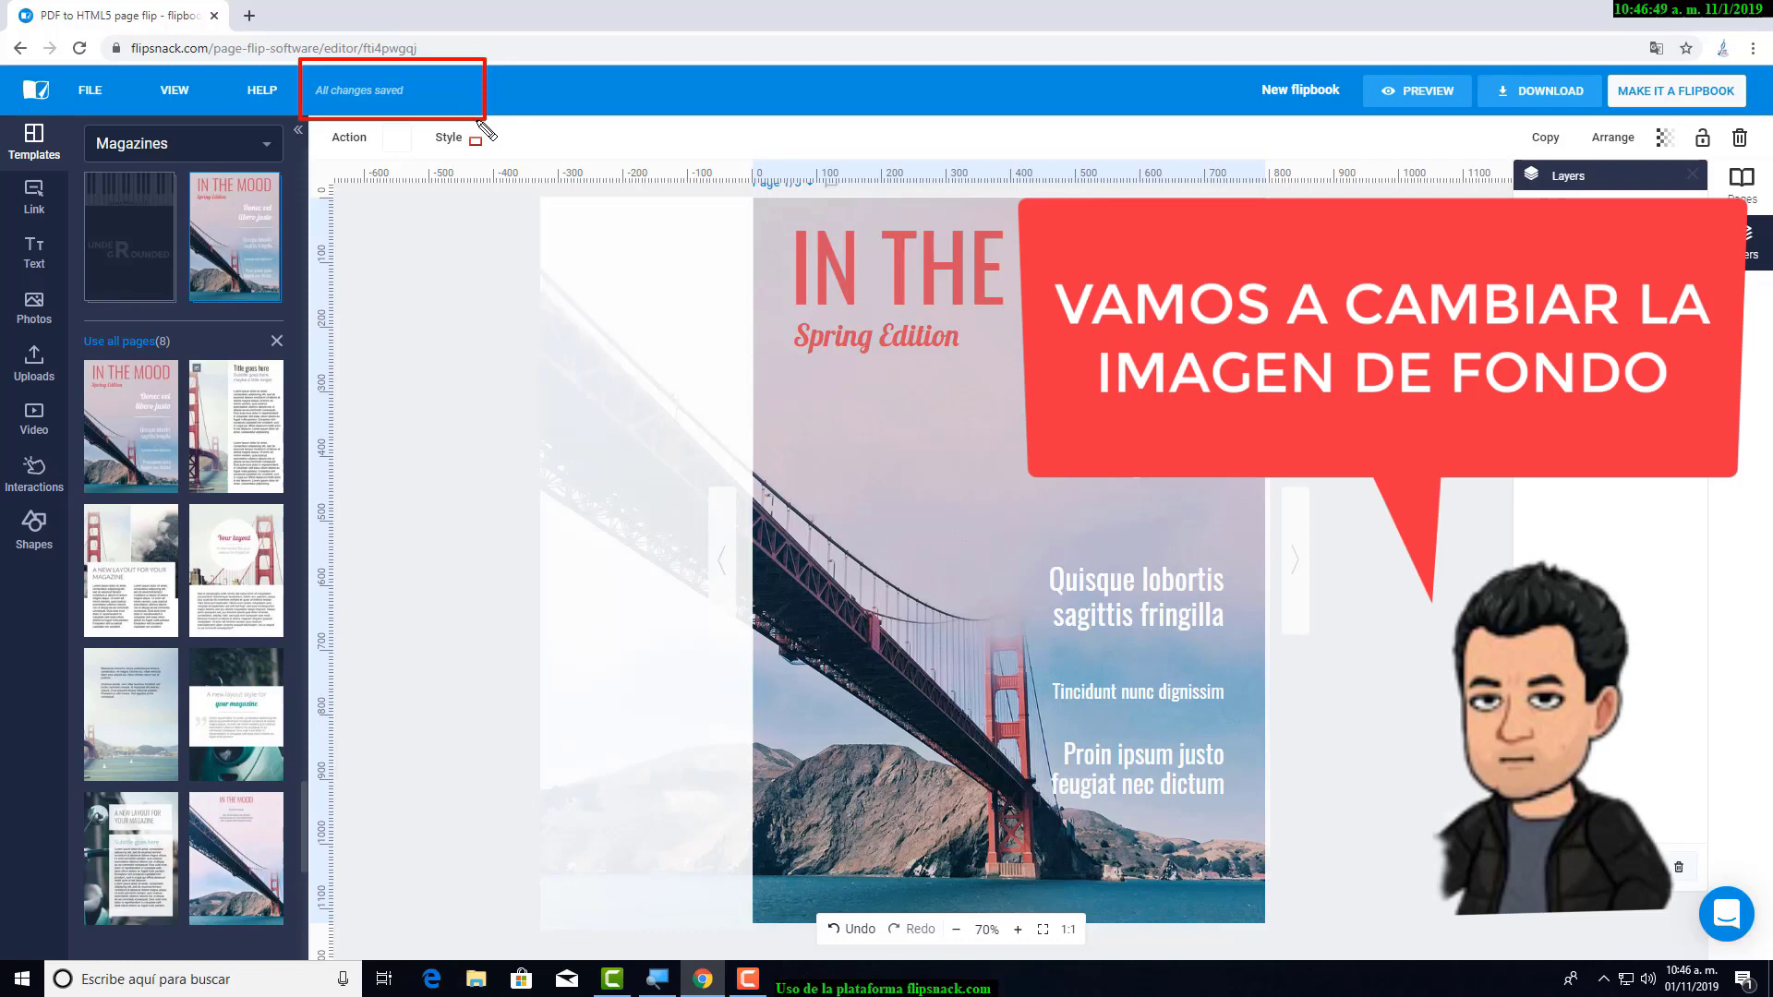
{"action": "key", "text": "Escape"}
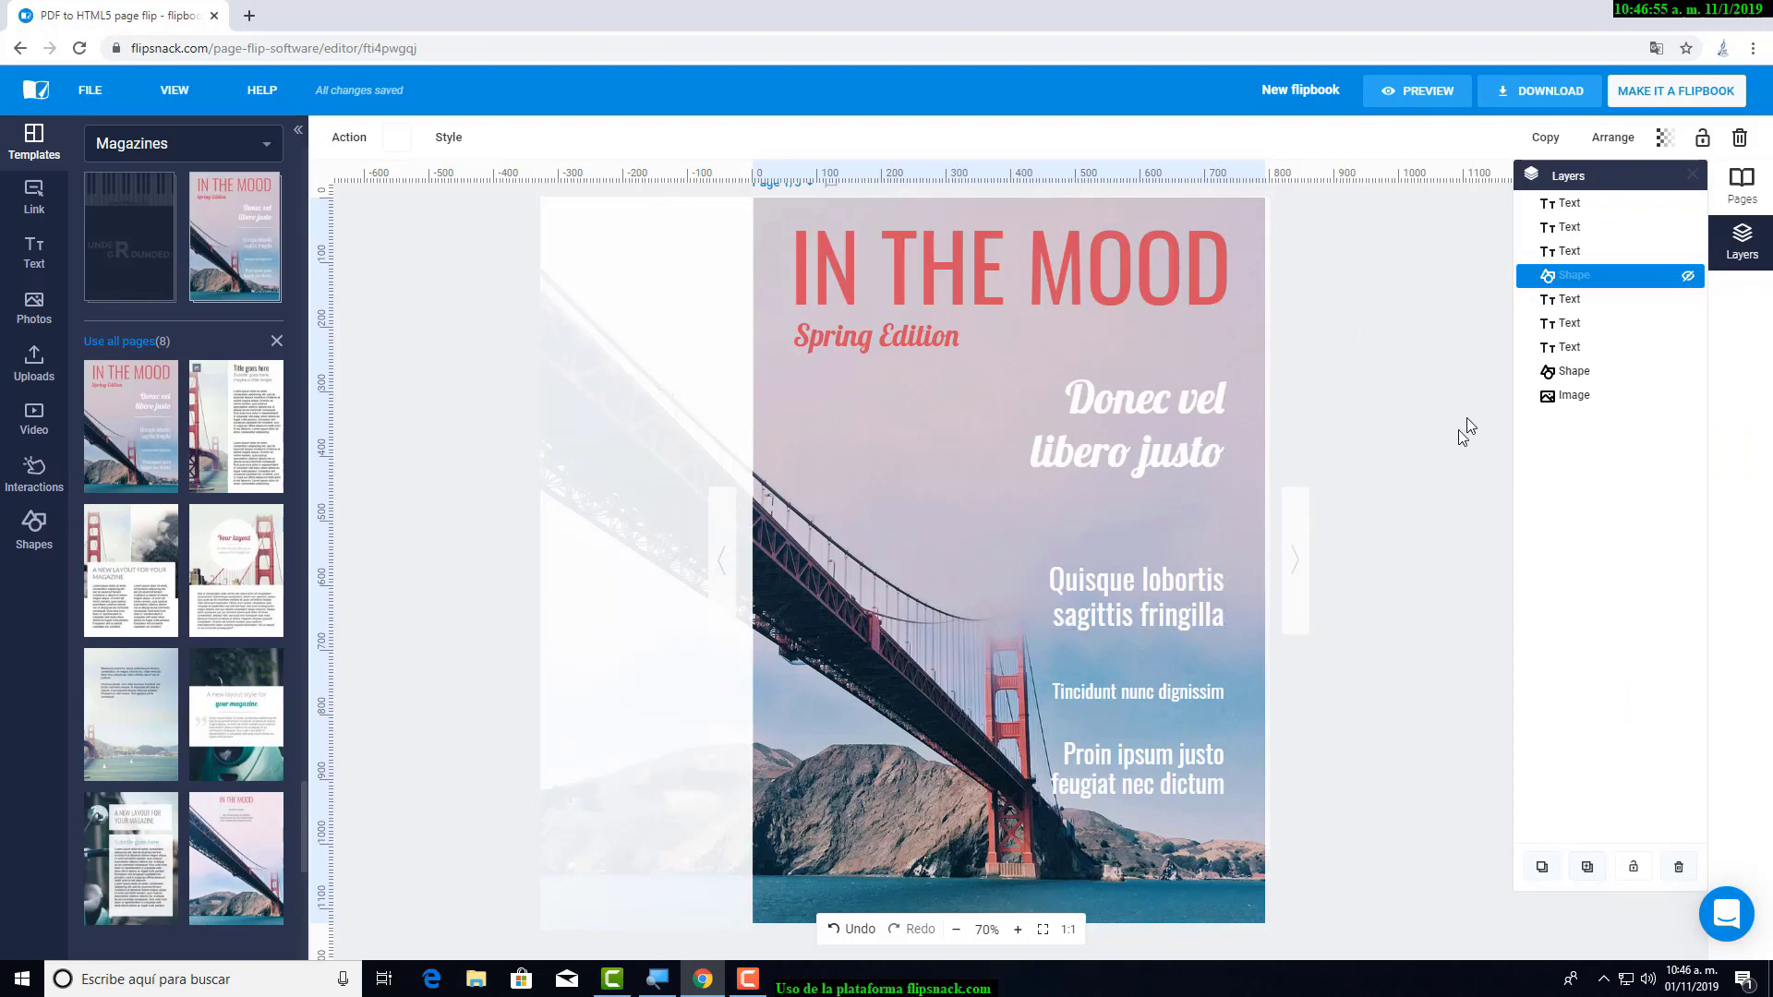
- Hide and show the cover's background image layer to identify it, and delete that layer
{"action": "left_click", "coordinate": [1561, 226]}
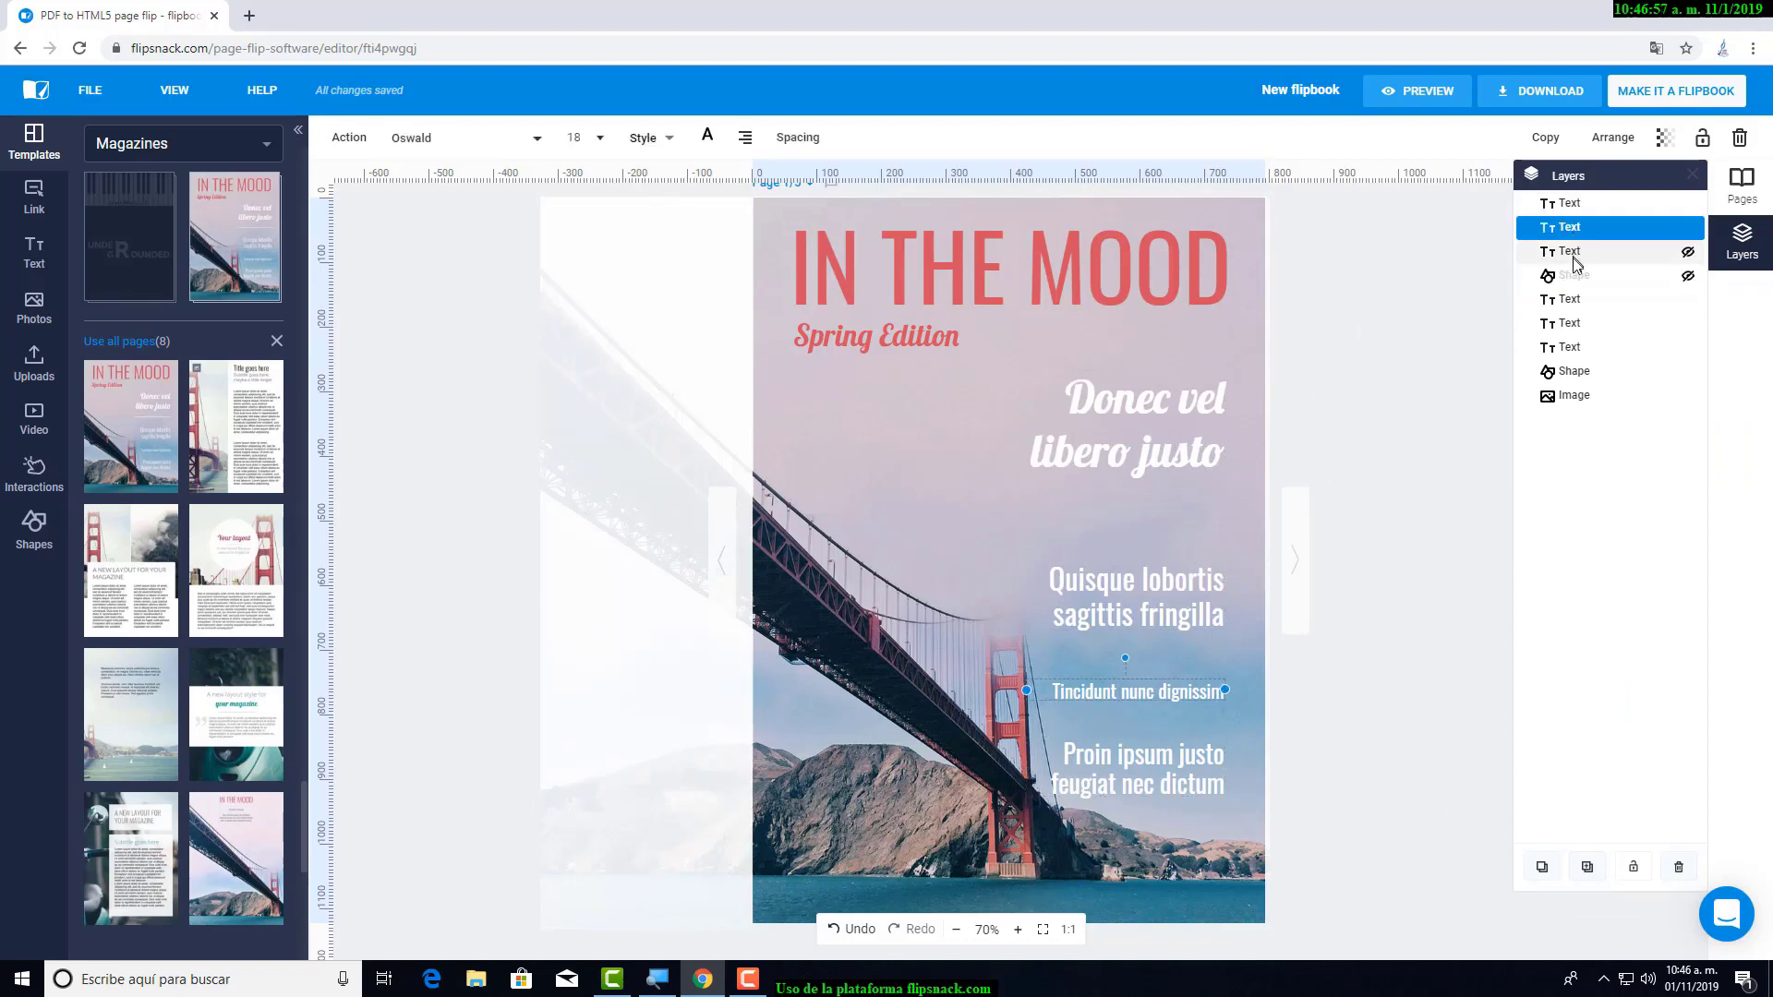
{"action": "left_click", "coordinate": [1574, 257]}
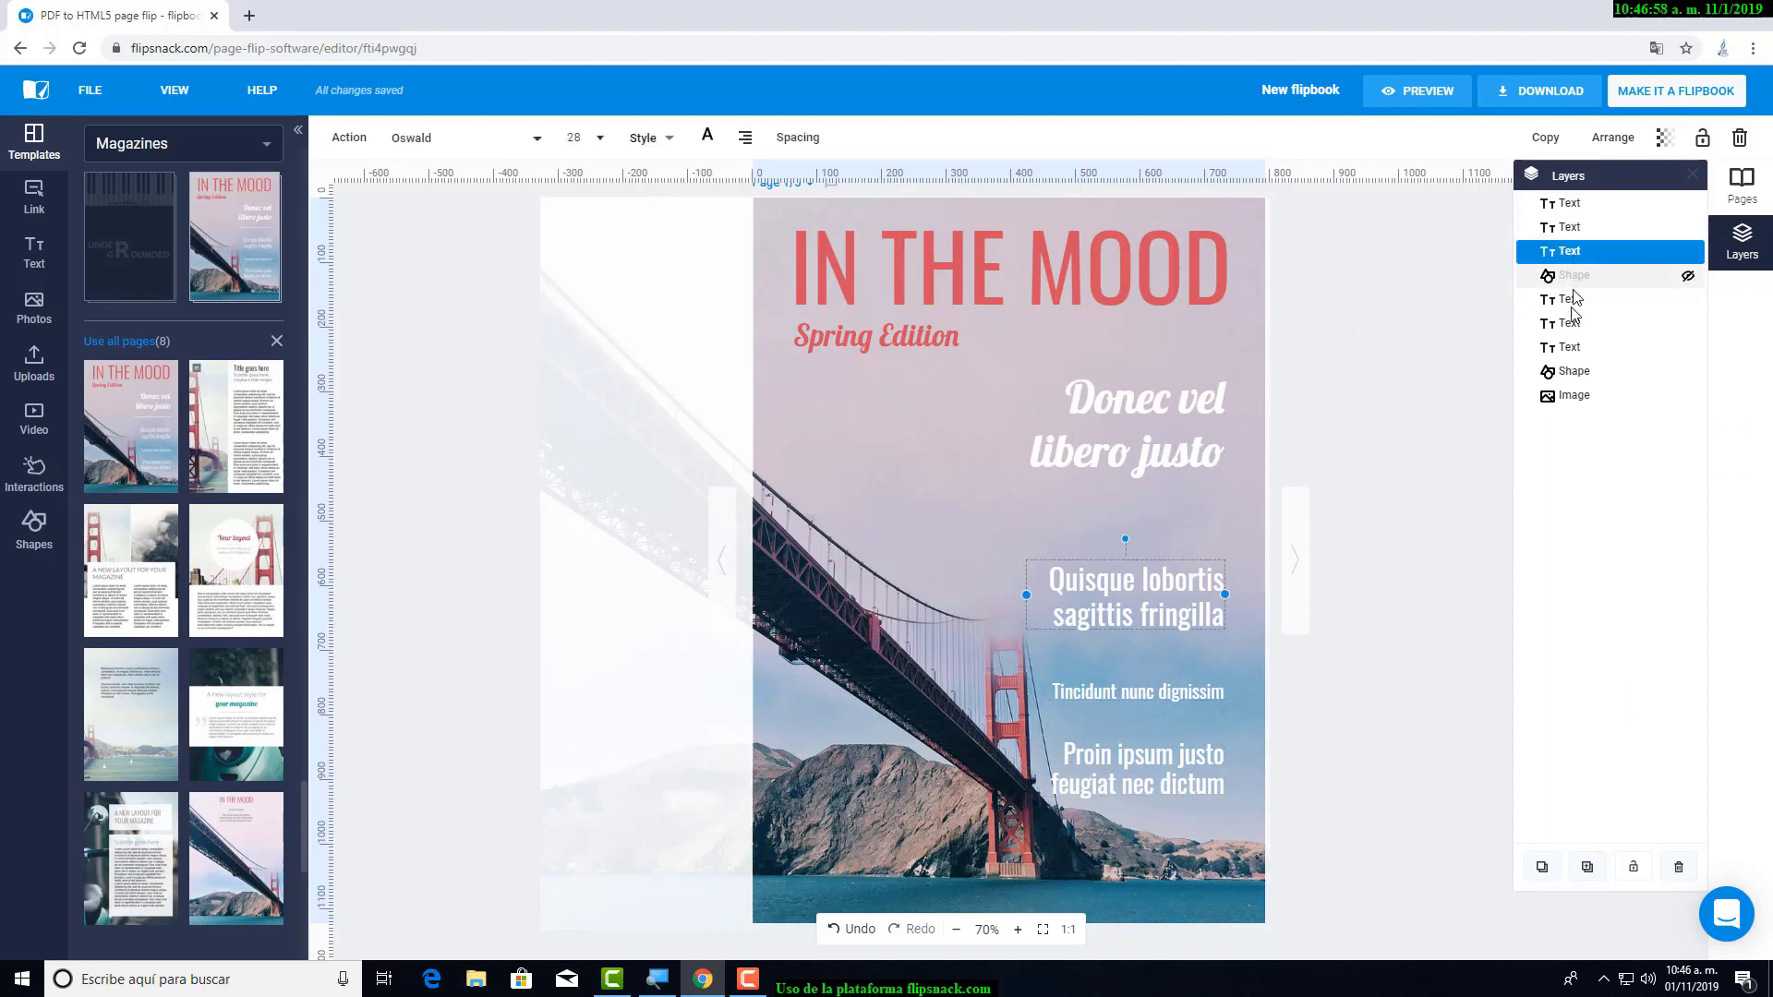
{"action": "left_click", "coordinate": [1576, 397]}
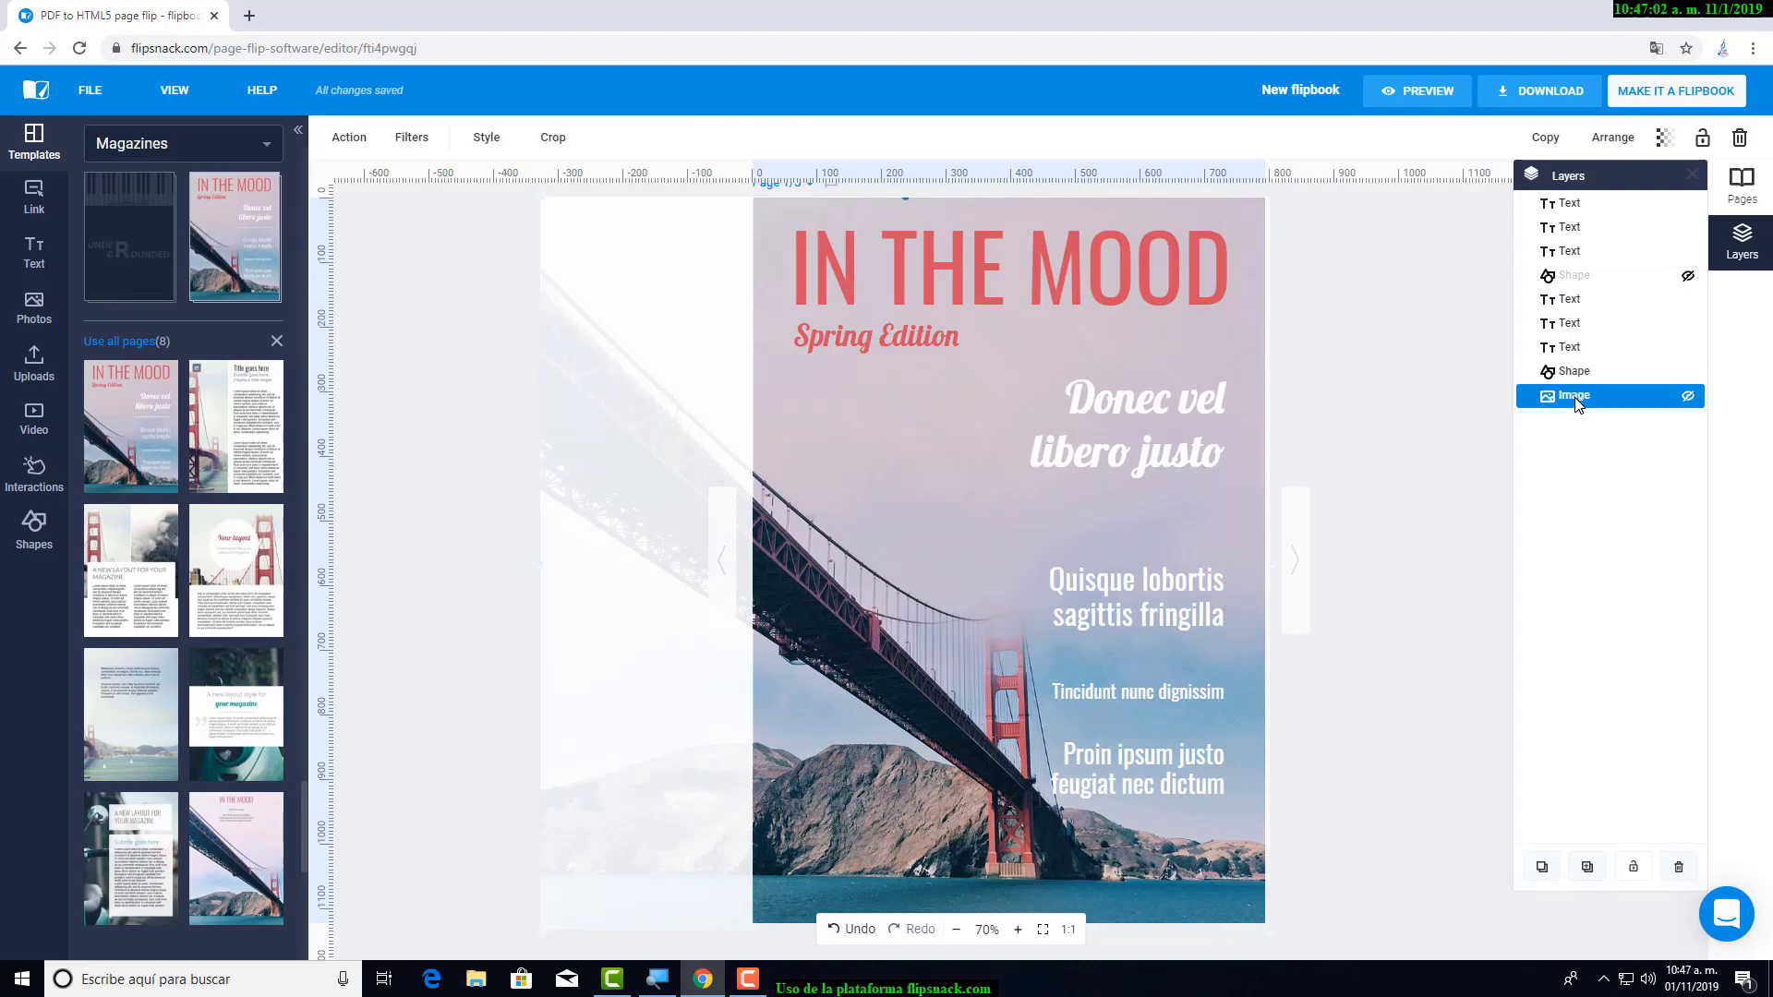
{"action": "left_click", "coordinate": [1689, 399]}
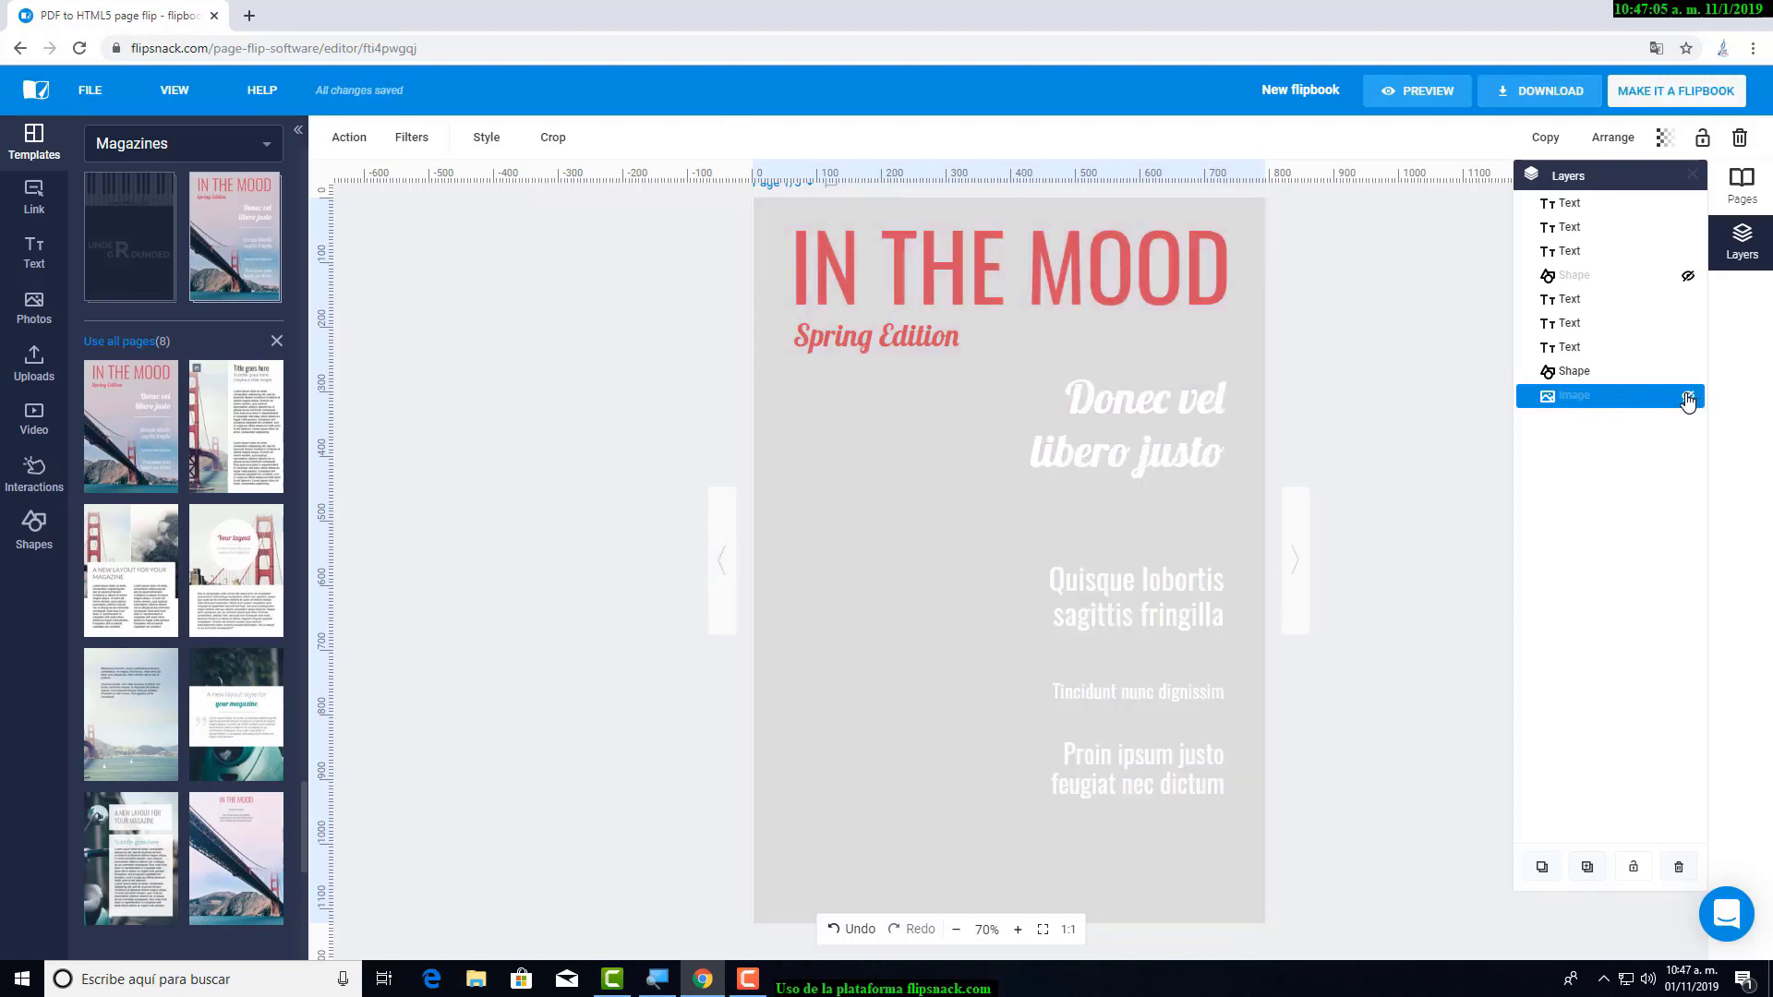
{"action": "left_click", "coordinate": [1688, 400]}
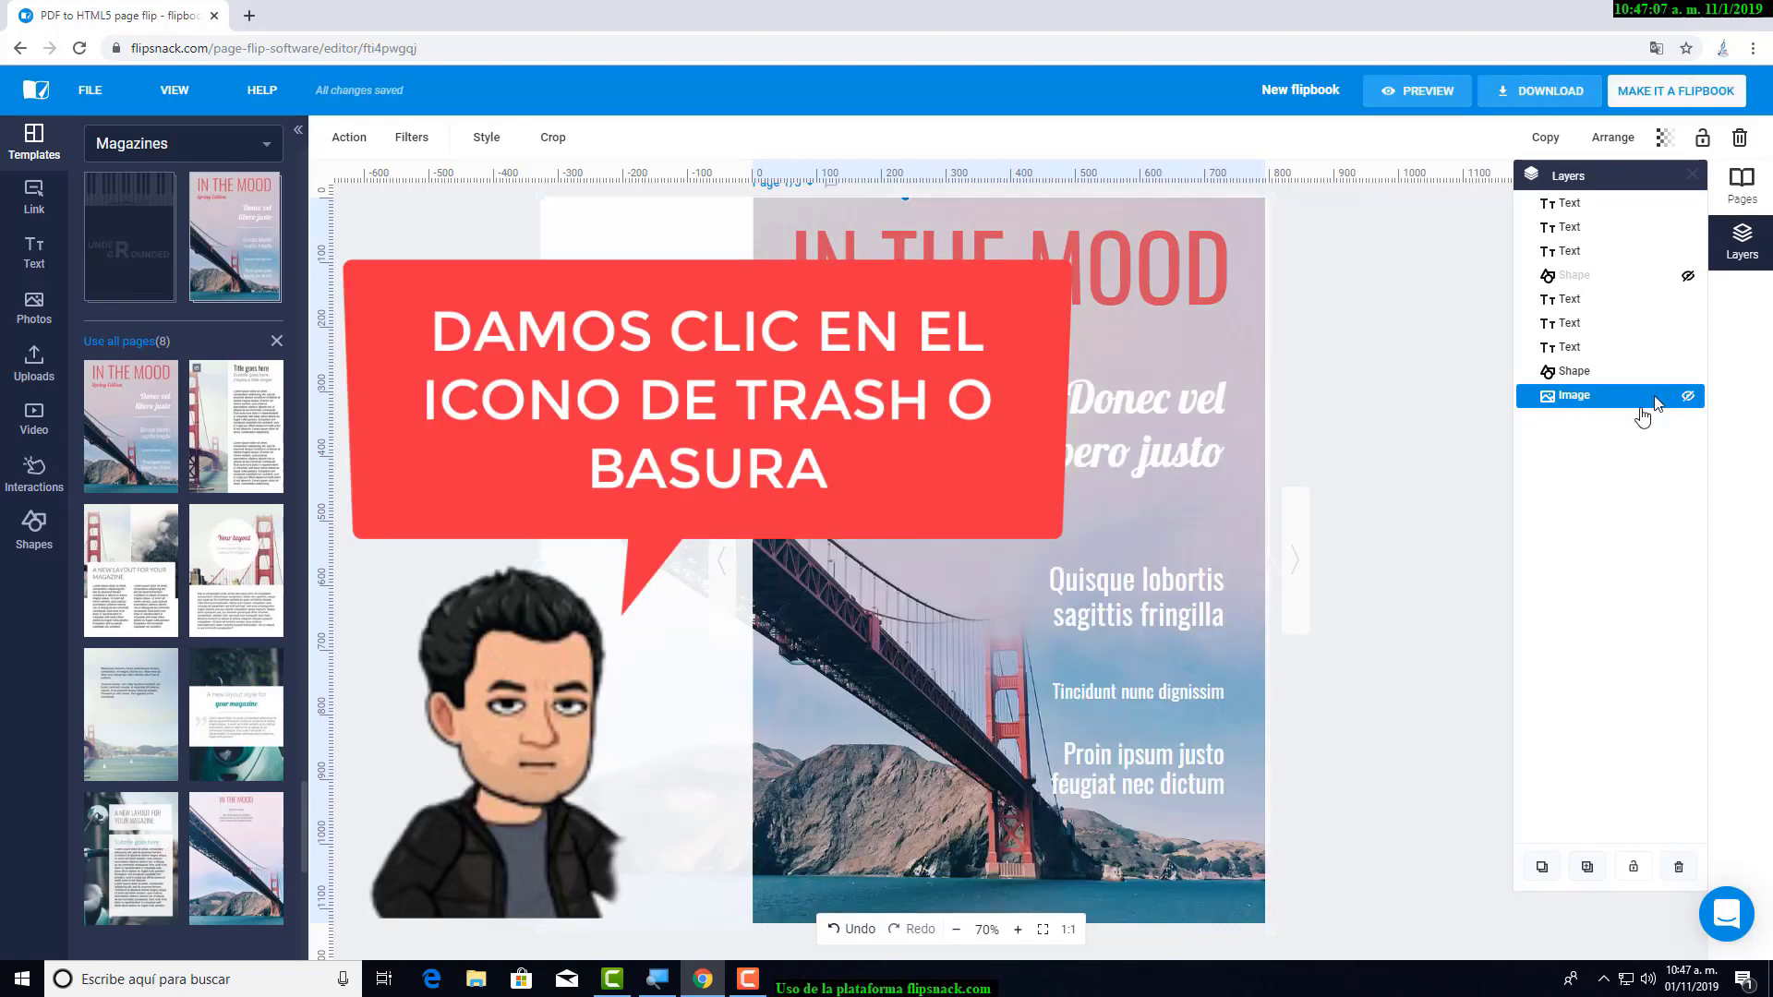
{"action": "left_click", "coordinate": [1679, 870]}
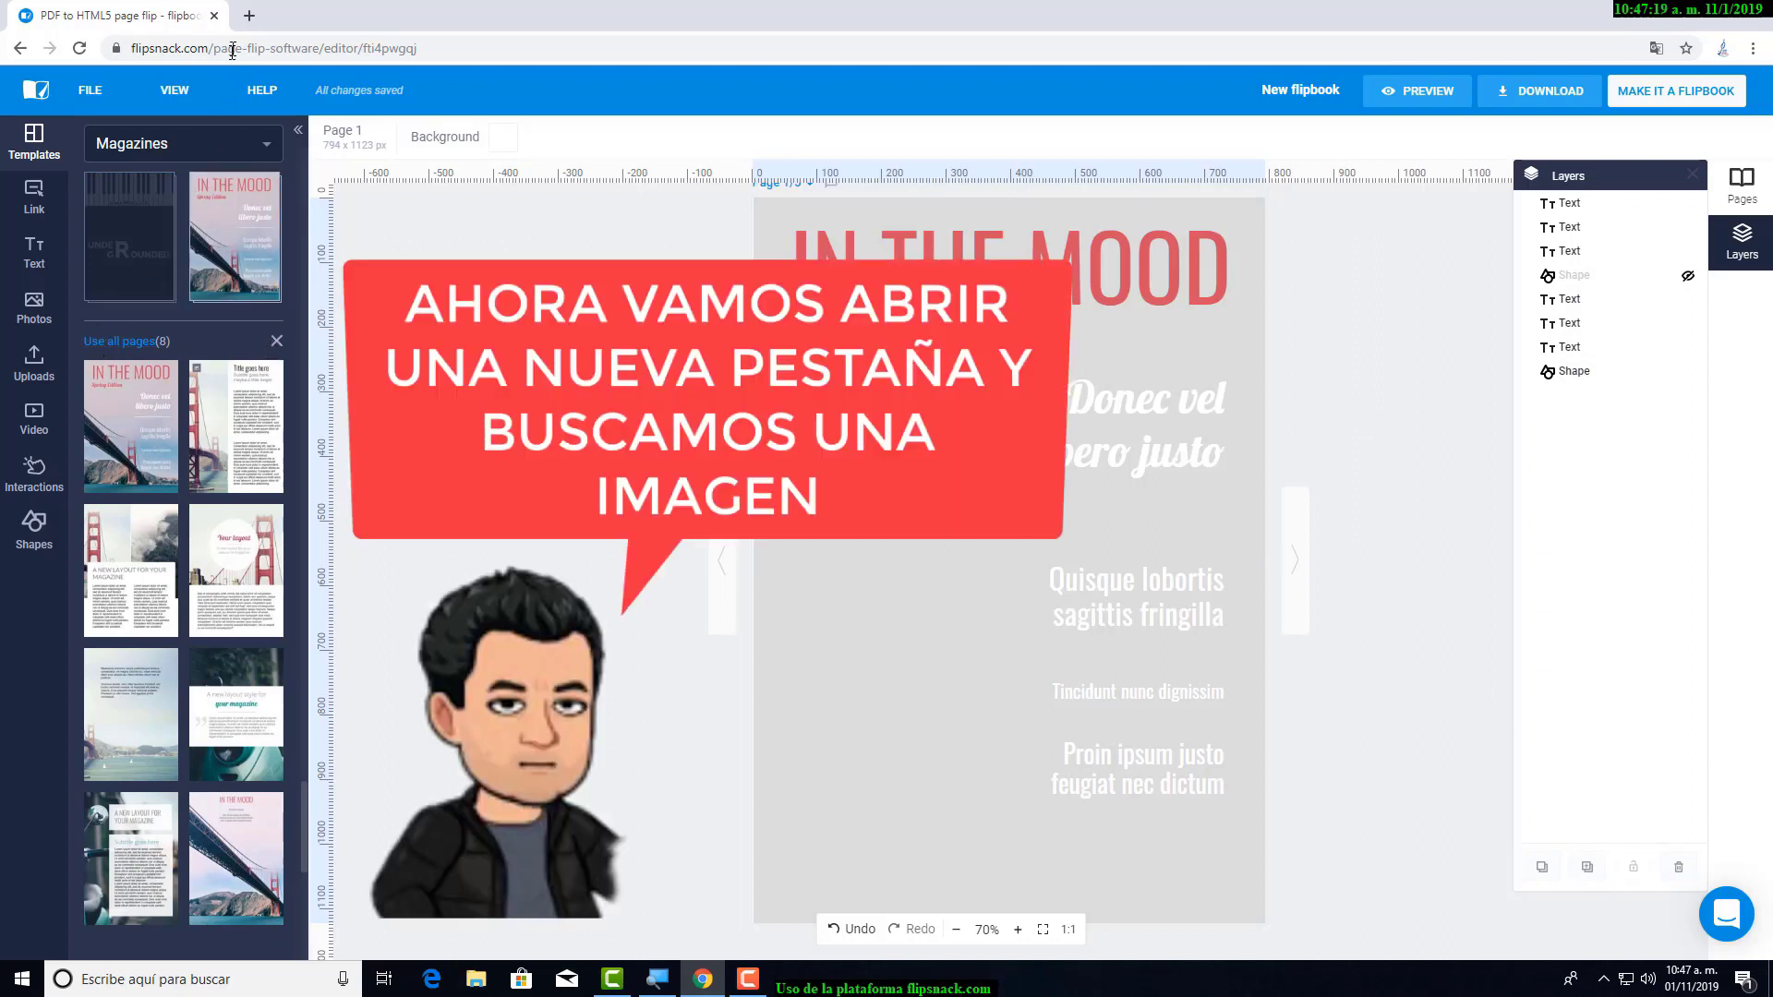
- Search Google Images for "playa" in a new browser tab
{"action": "left_click", "coordinate": [245, 15]}
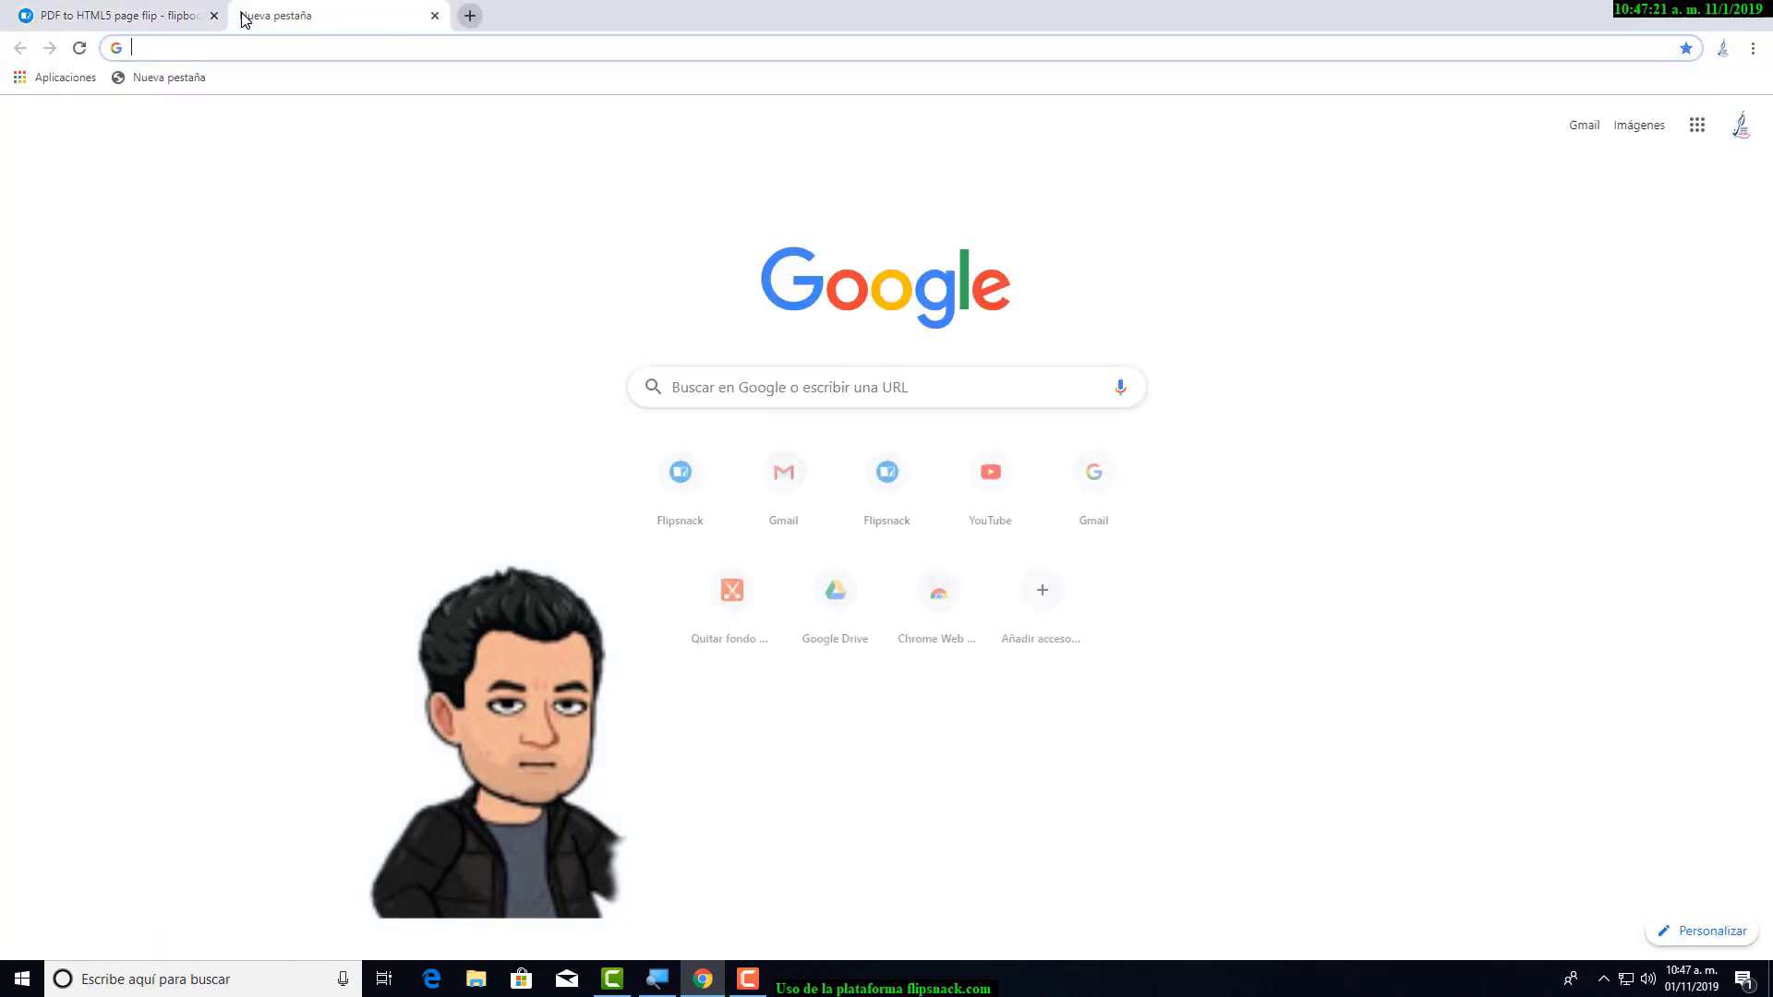
{"action": "left_click", "coordinate": [781, 388]}
{"action": "type", "text": "playa"}
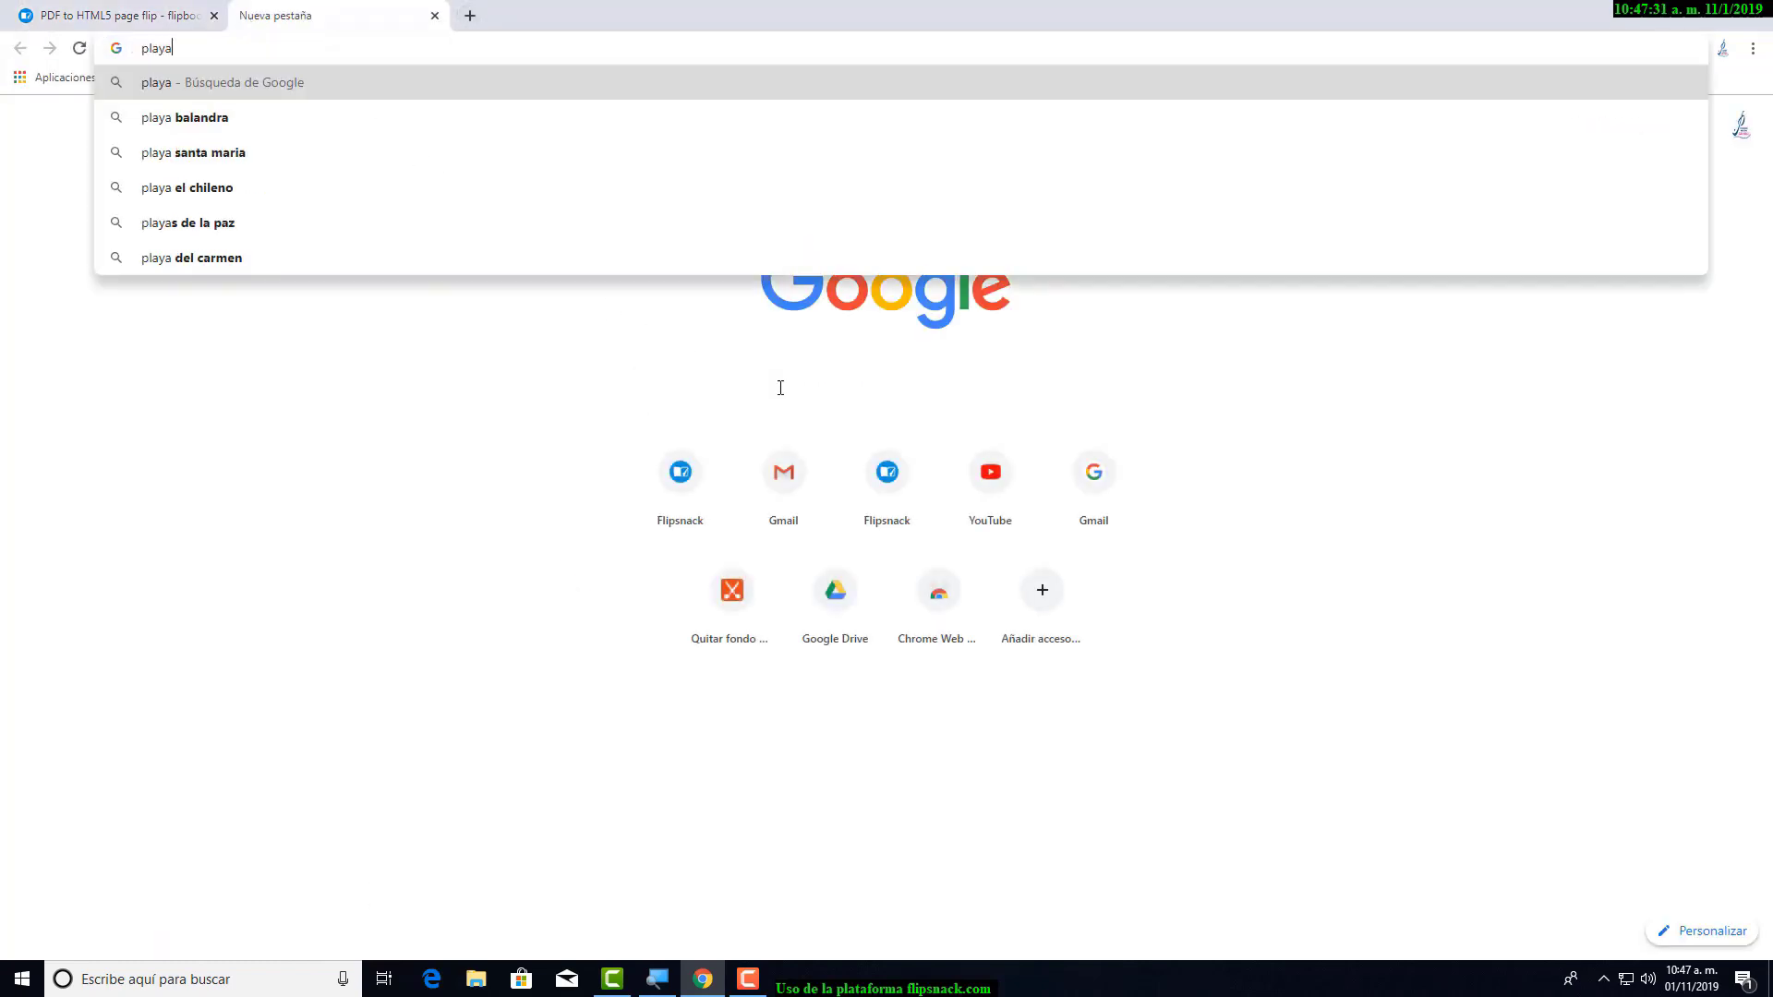
{"action": "key", "text": "Return"}
{"action": "left_click", "coordinate": [268, 248]}
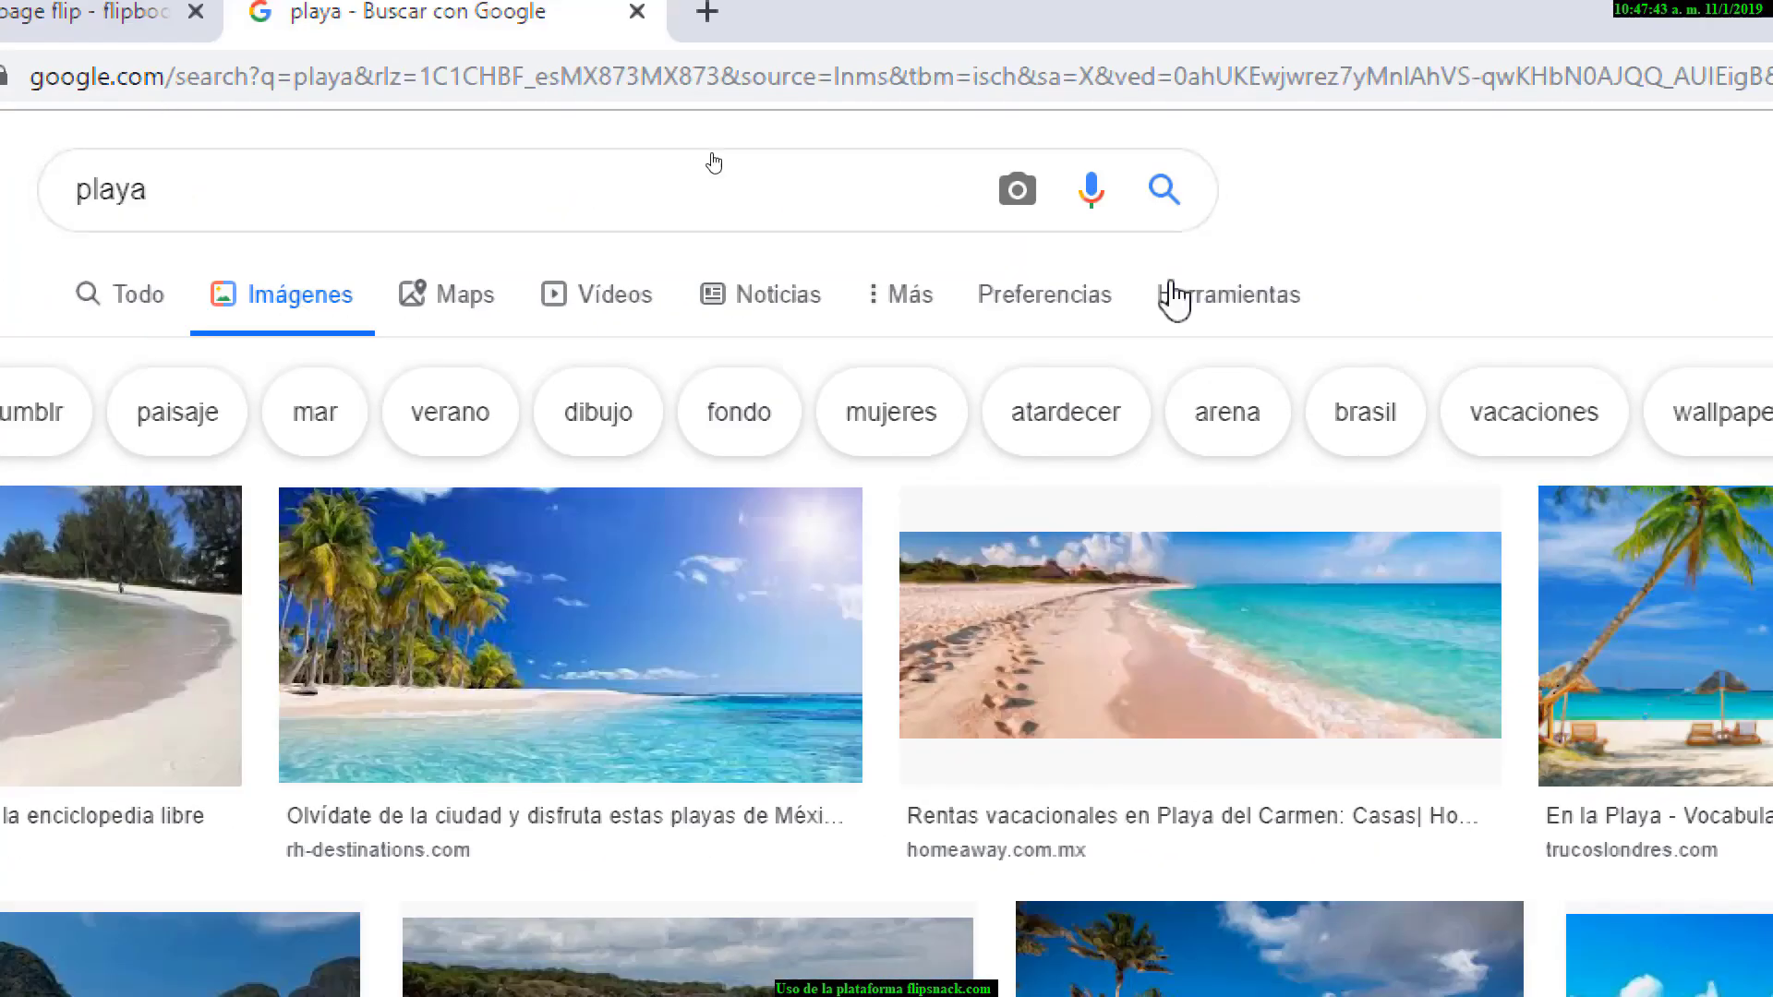
- Filter the "playa" image results with Google's search tools
{"action": "left_click", "coordinate": [1223, 293]}
{"action": "left_click", "coordinate": [111, 357]}
{"action": "left_click", "coordinate": [101, 467]}
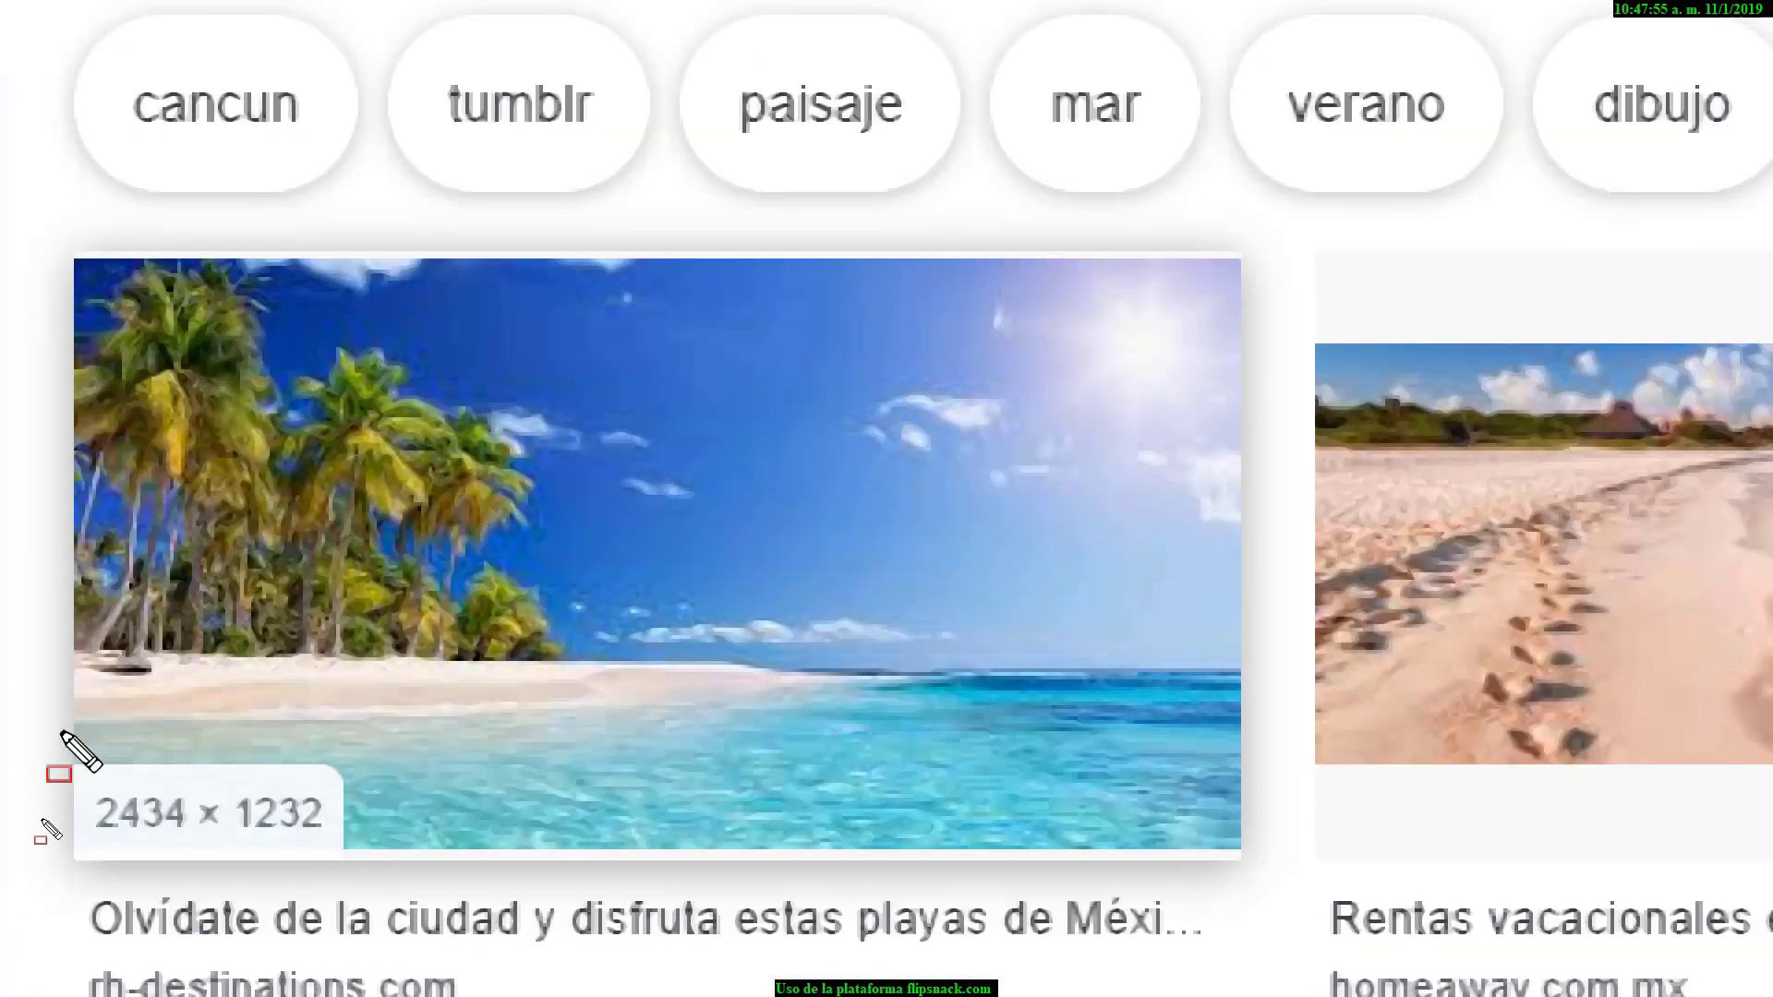
{"action": "left_click_drag", "start_coordinate": [58, 726], "coordinate": [448, 854]}
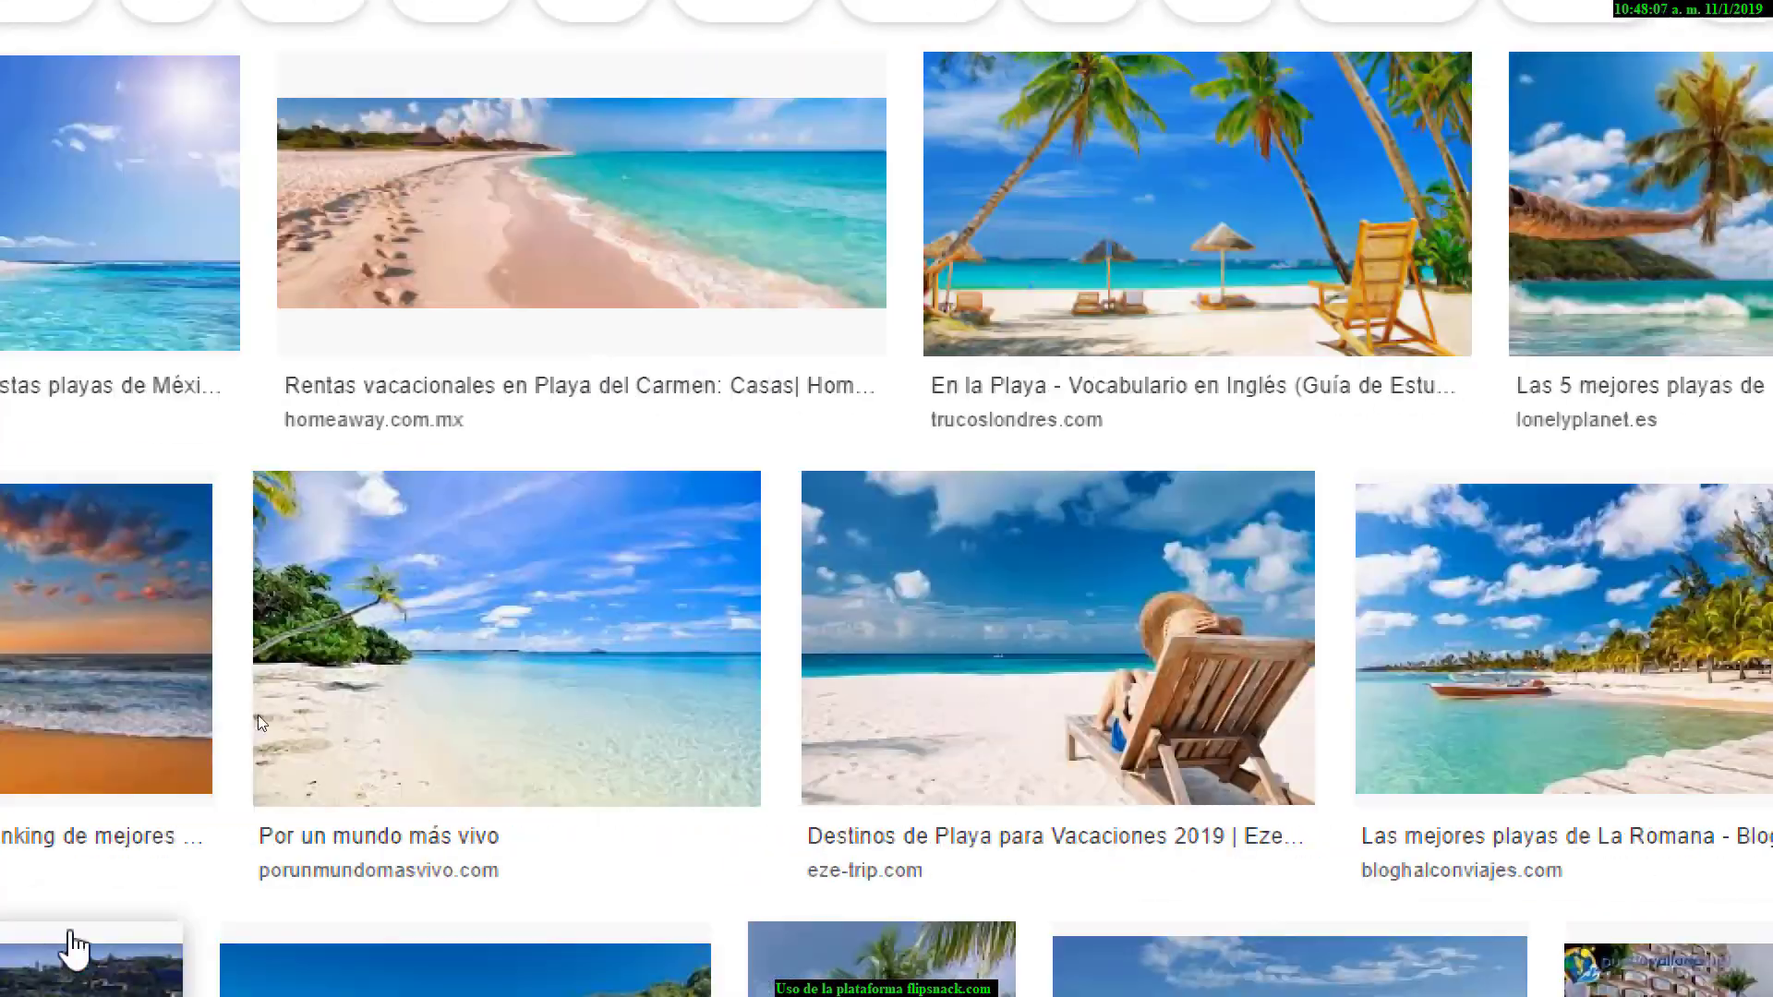
- Open the photo of the person in a beach chair and save it to the desktop as "fondo portada"
{"action": "left_click", "coordinate": [1100, 613]}
{"action": "right_click", "coordinate": [829, 403]}
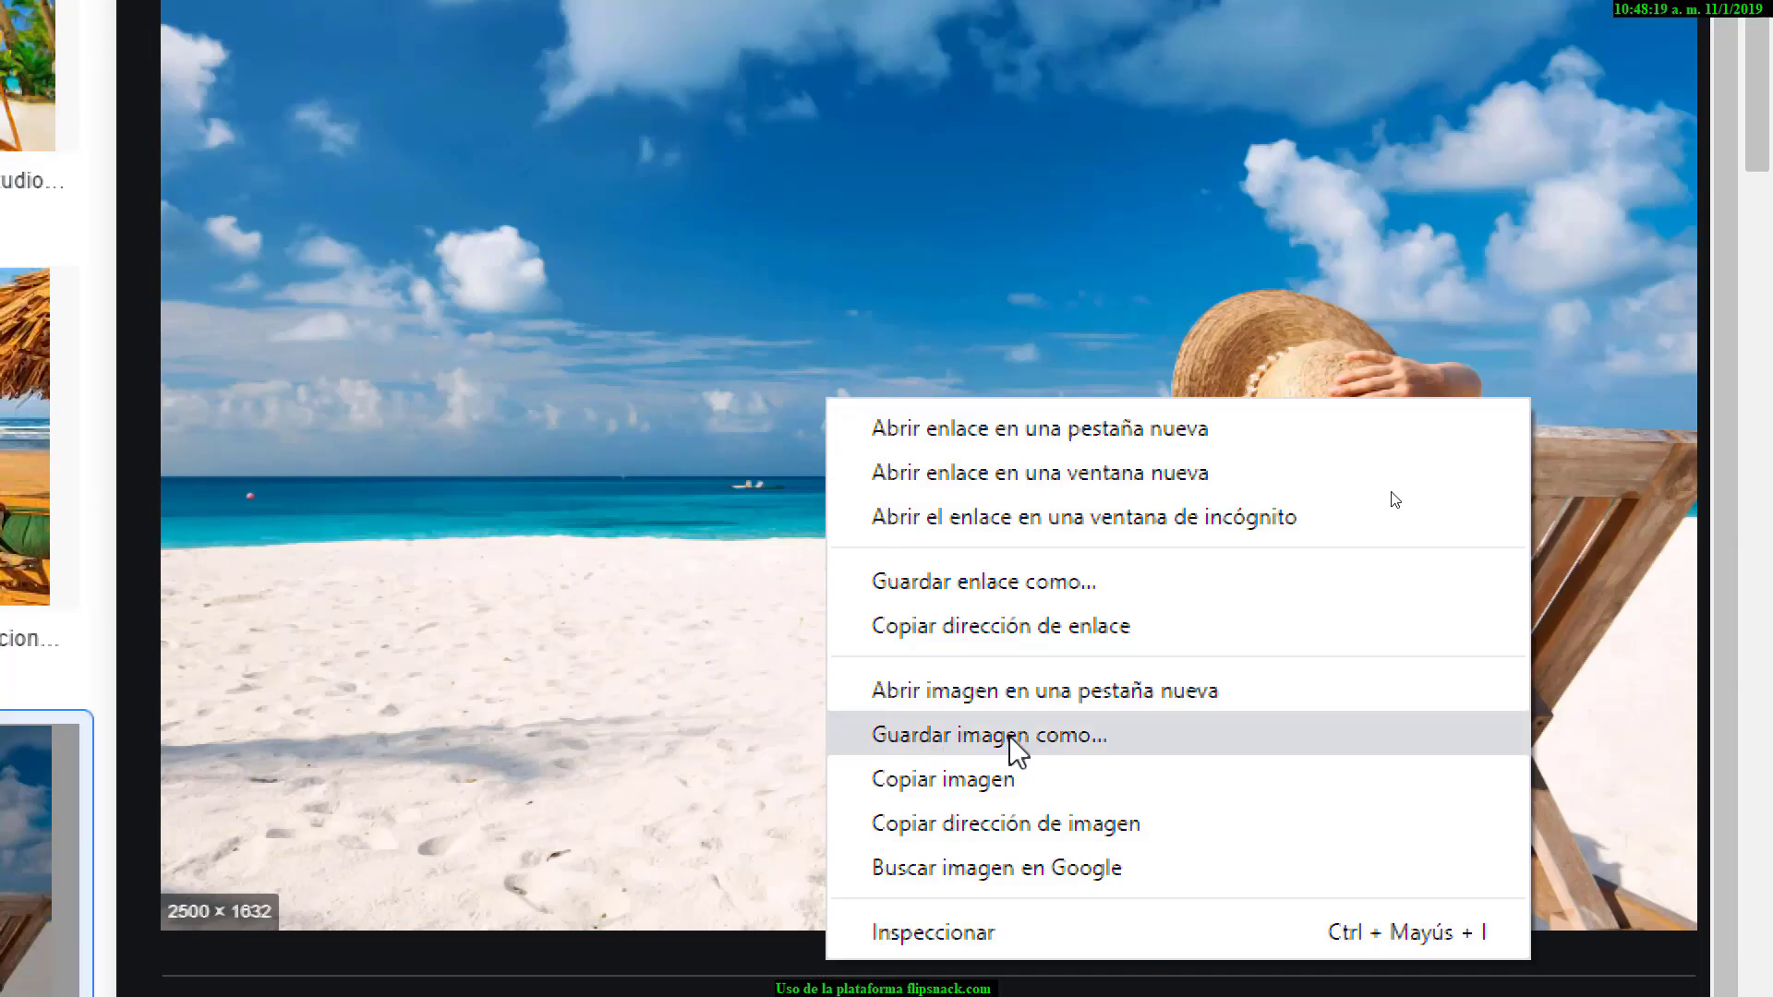
{"action": "left_click", "coordinate": [1117, 737]}
{"action": "type", "text": "fondo portada"}
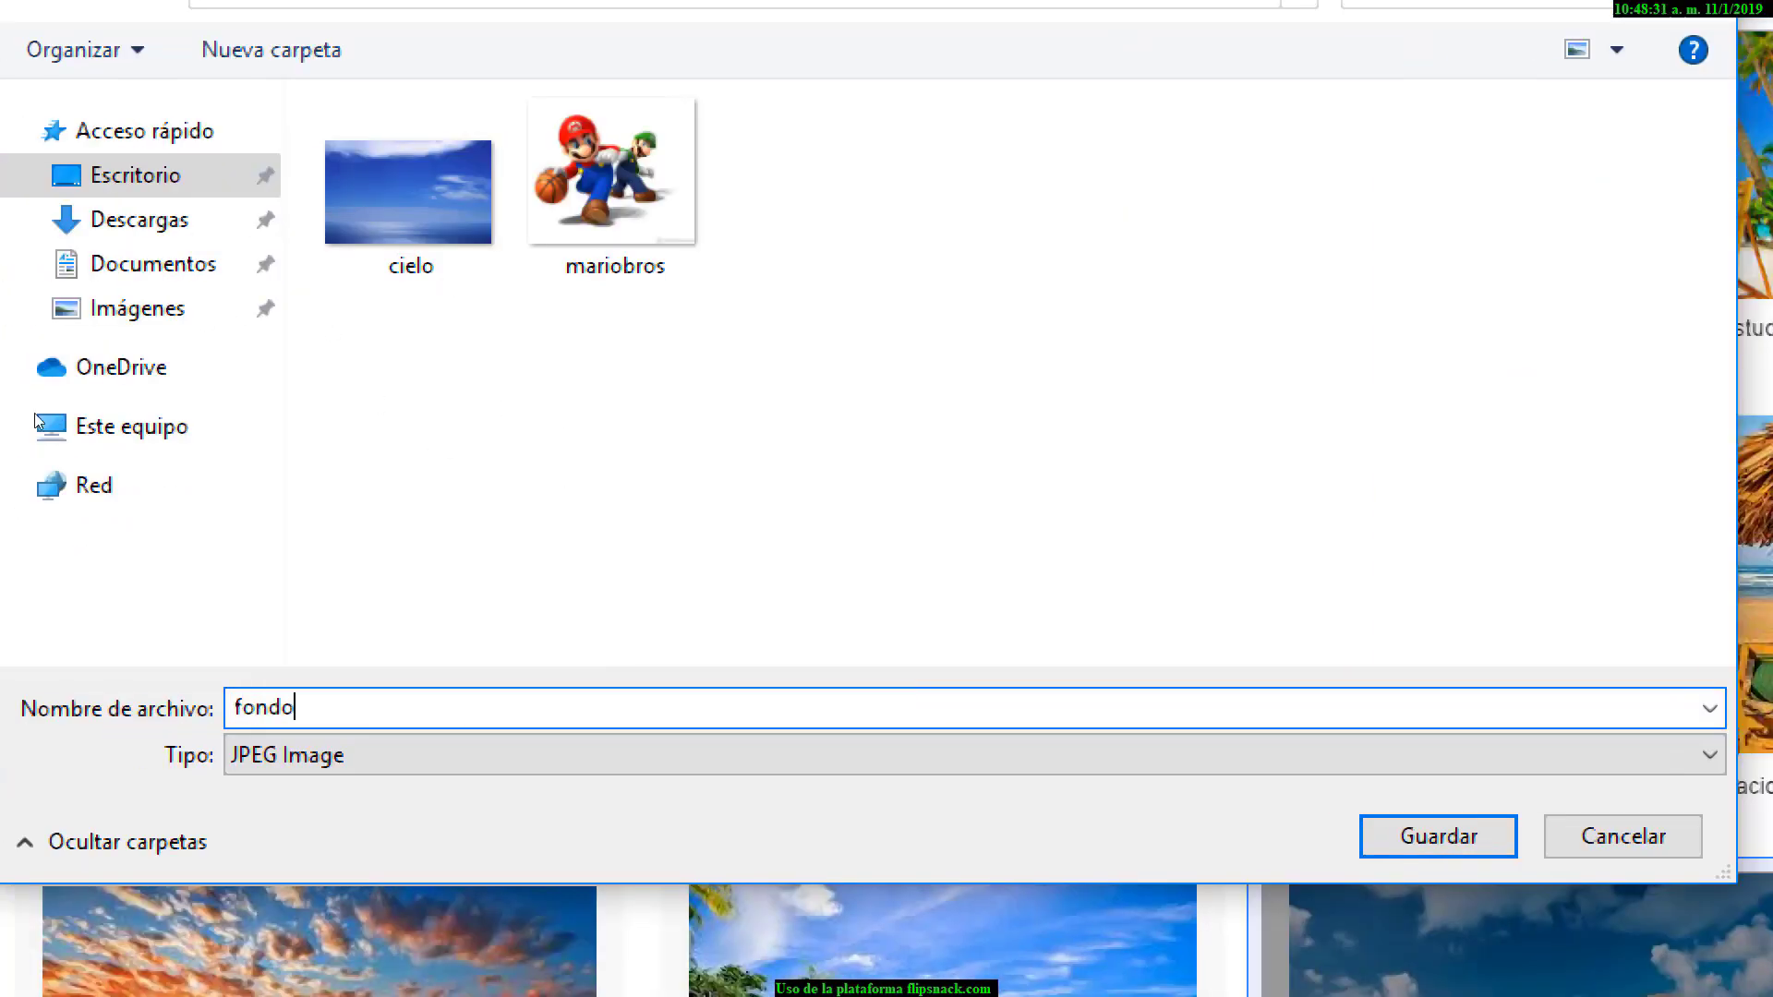
{"action": "left_click", "coordinate": [1438, 836]}
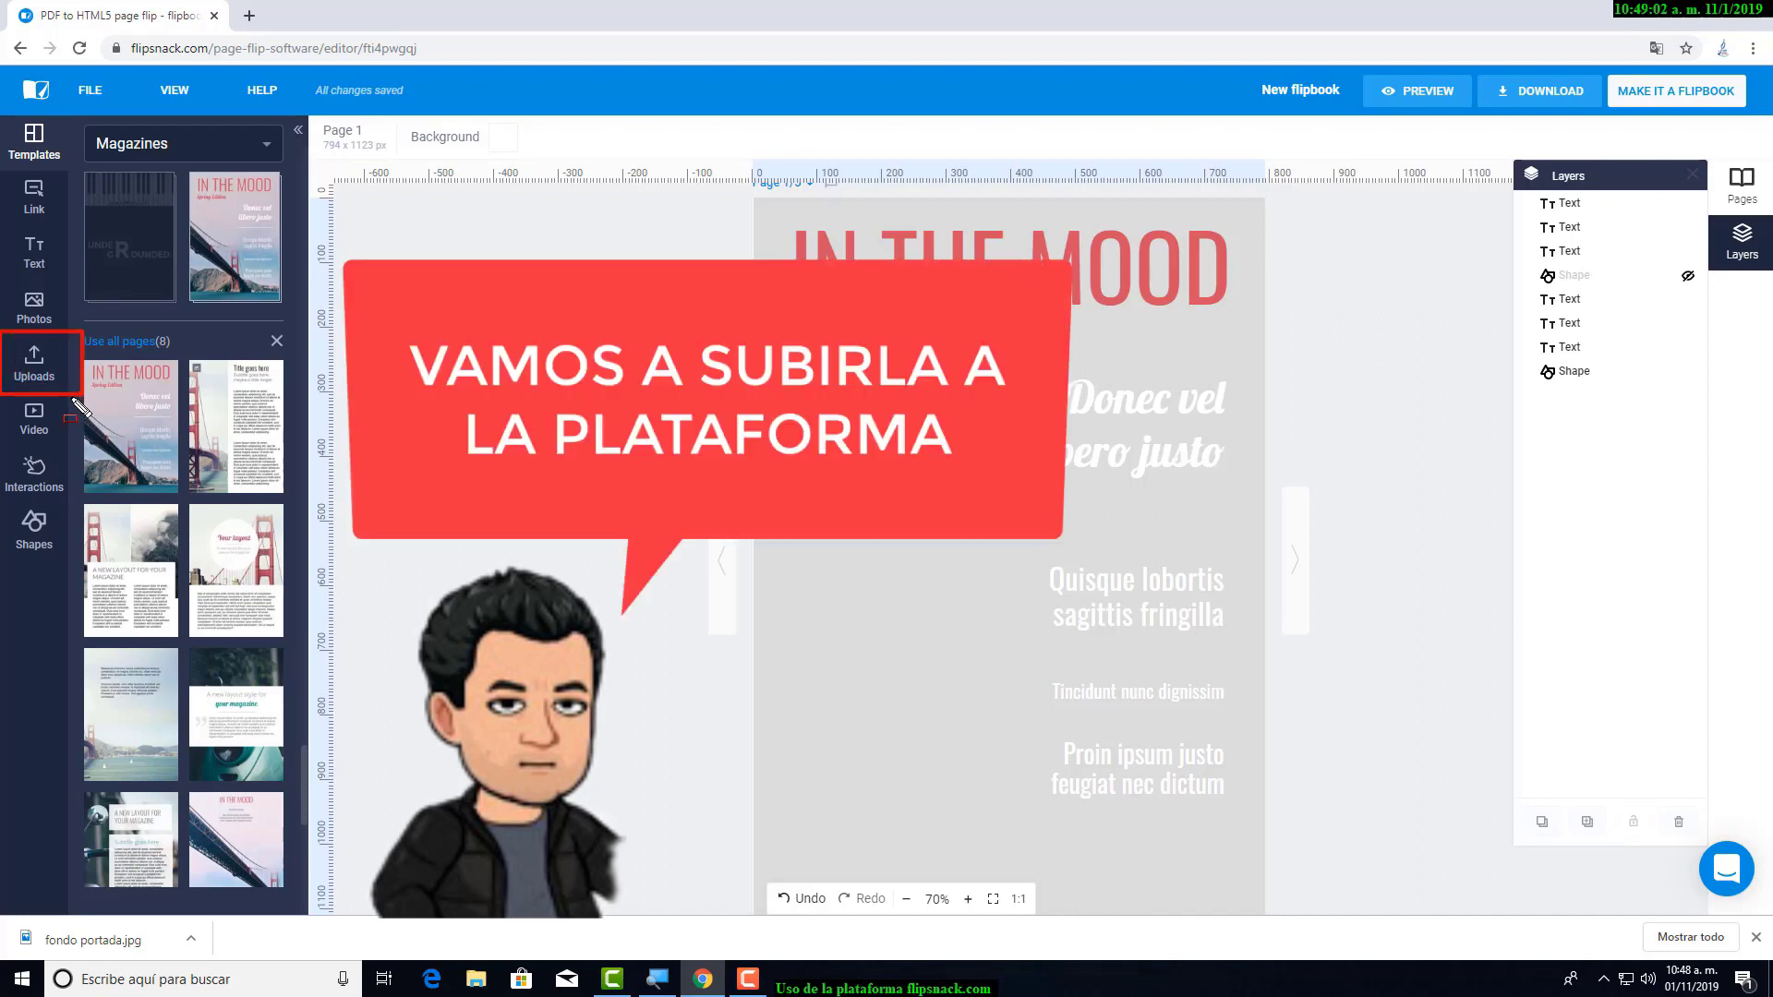
- Upload the "fondo portada" image from the desktop to the Flipsnack media uploads
{"action": "left_click", "coordinate": [37, 379]}
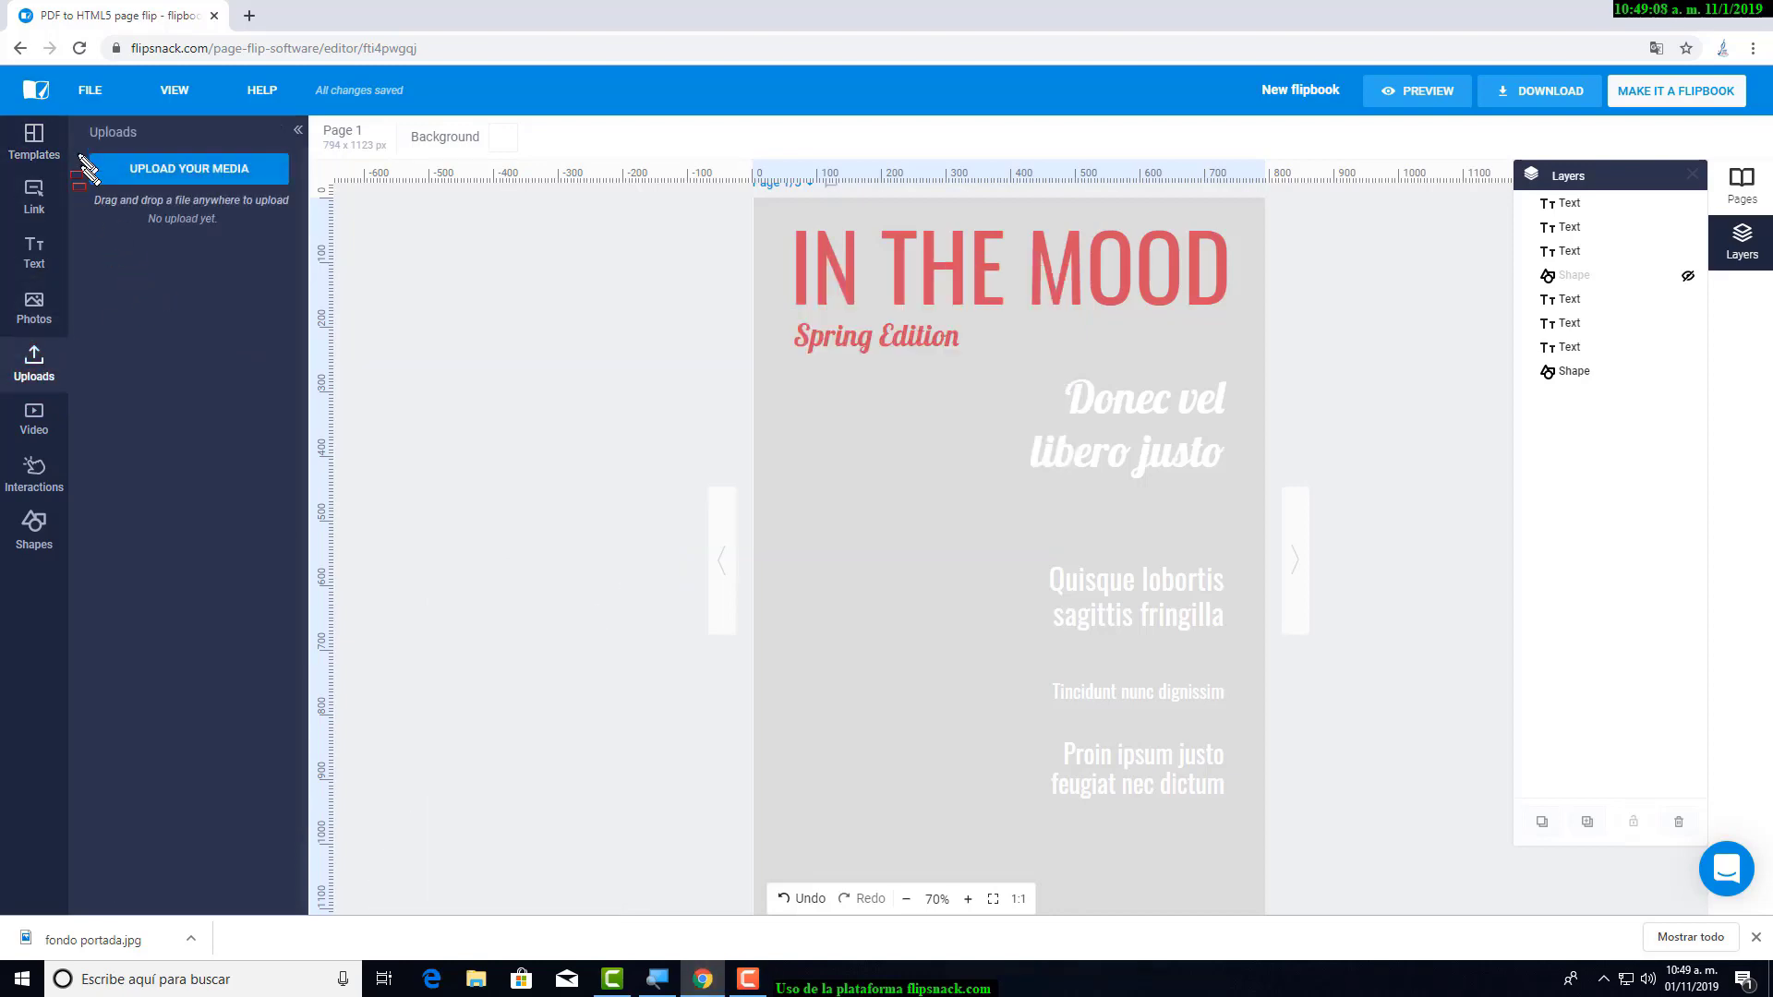
{"action": "mouse_move", "coordinate": [74, 126]}
{"action": "left_mouse_down"}
{"action": "mouse_move", "coordinate": [97, 176]}
{"action": "mouse_move", "coordinate": [312, 203]}
{"action": "left_mouse_up"}
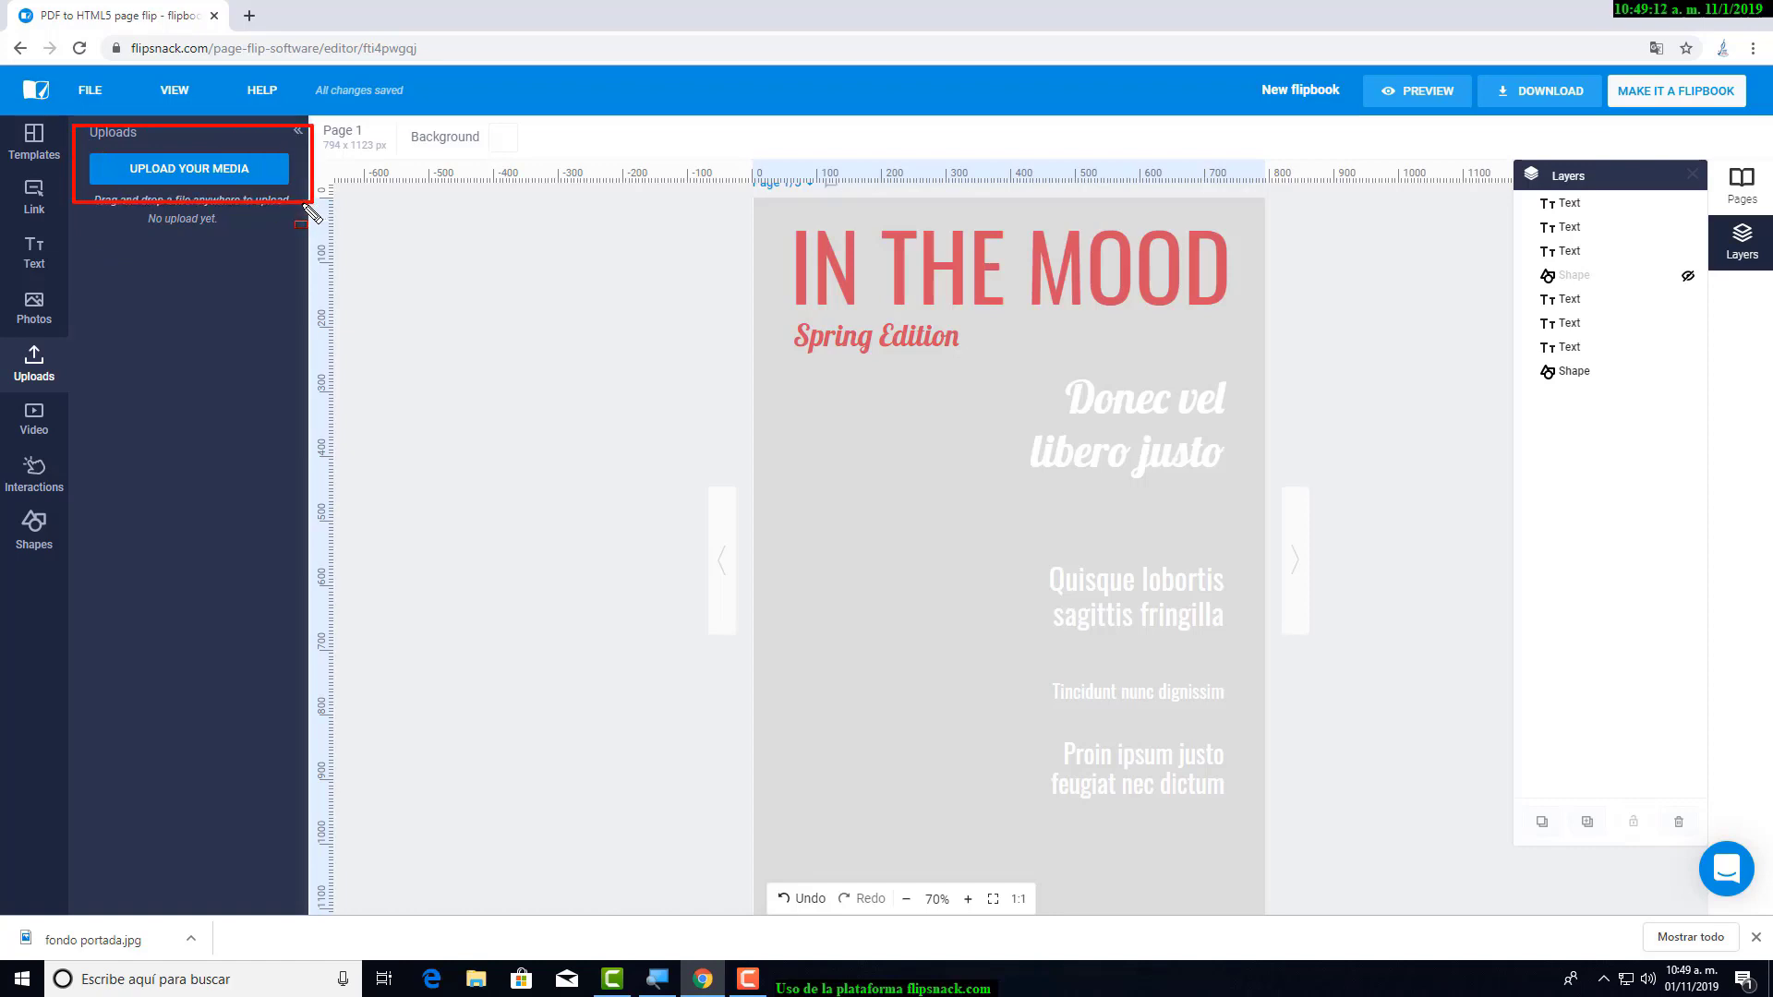
{"action": "left_click", "coordinate": [211, 169]}
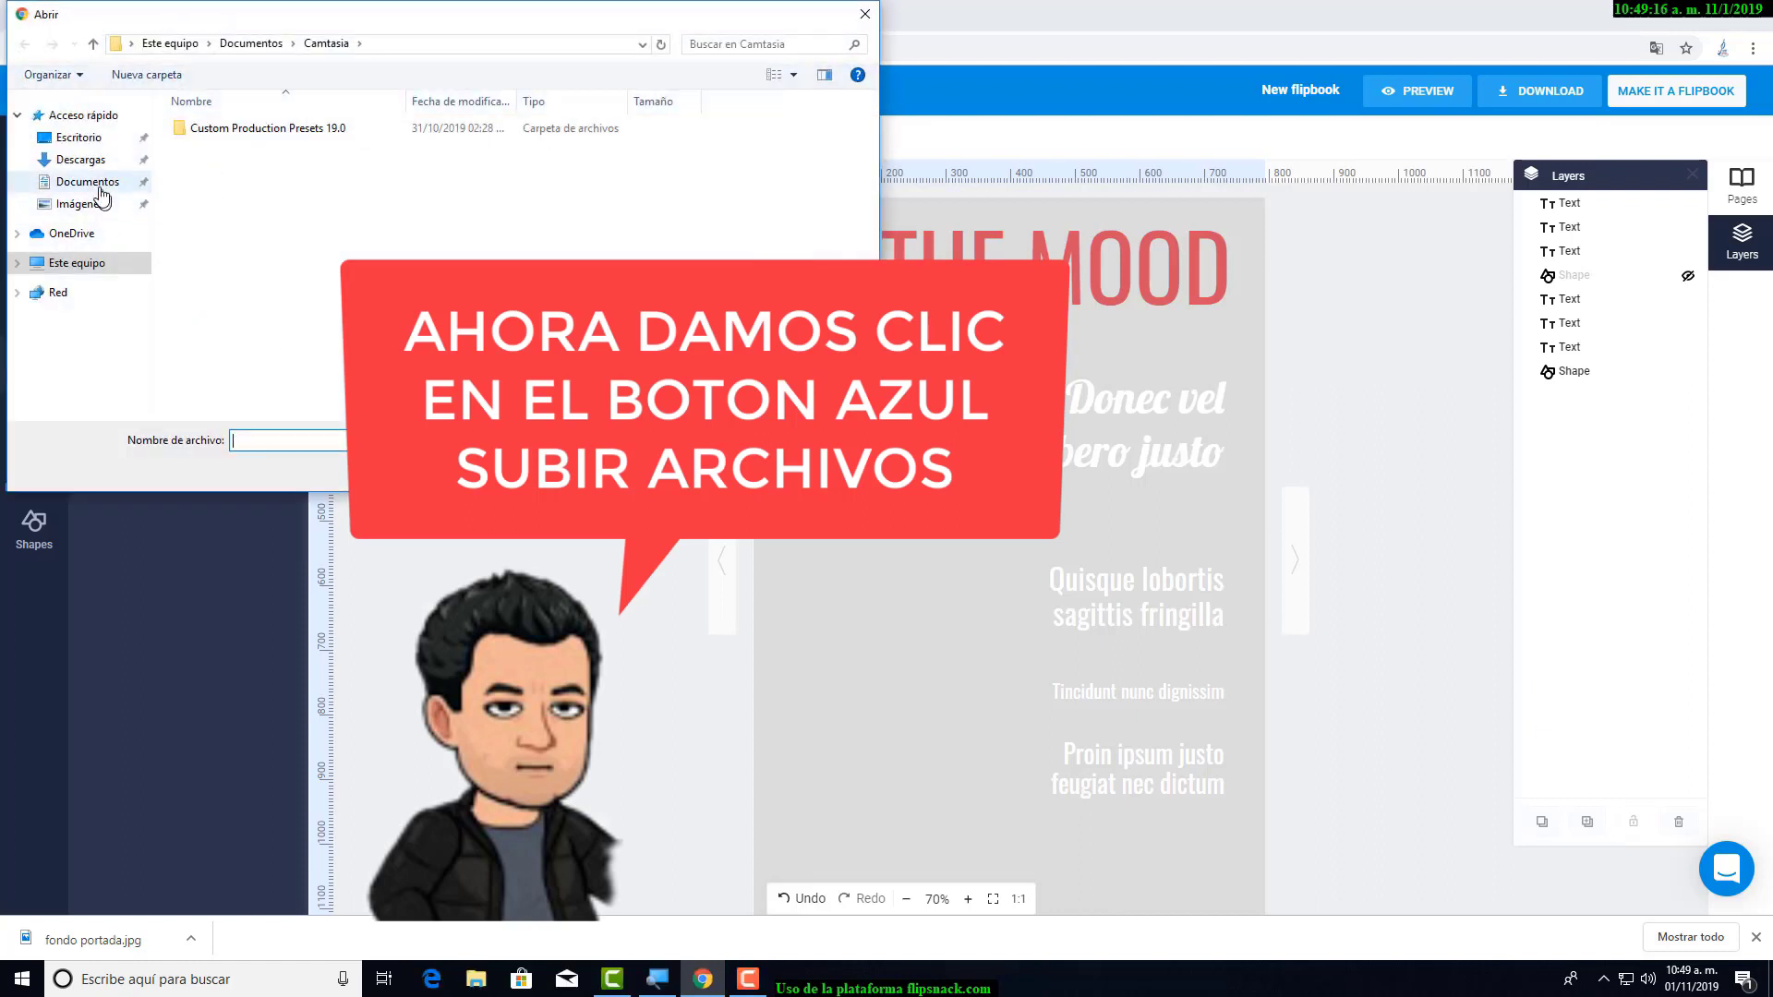
{"action": "left_click", "coordinate": [89, 144]}
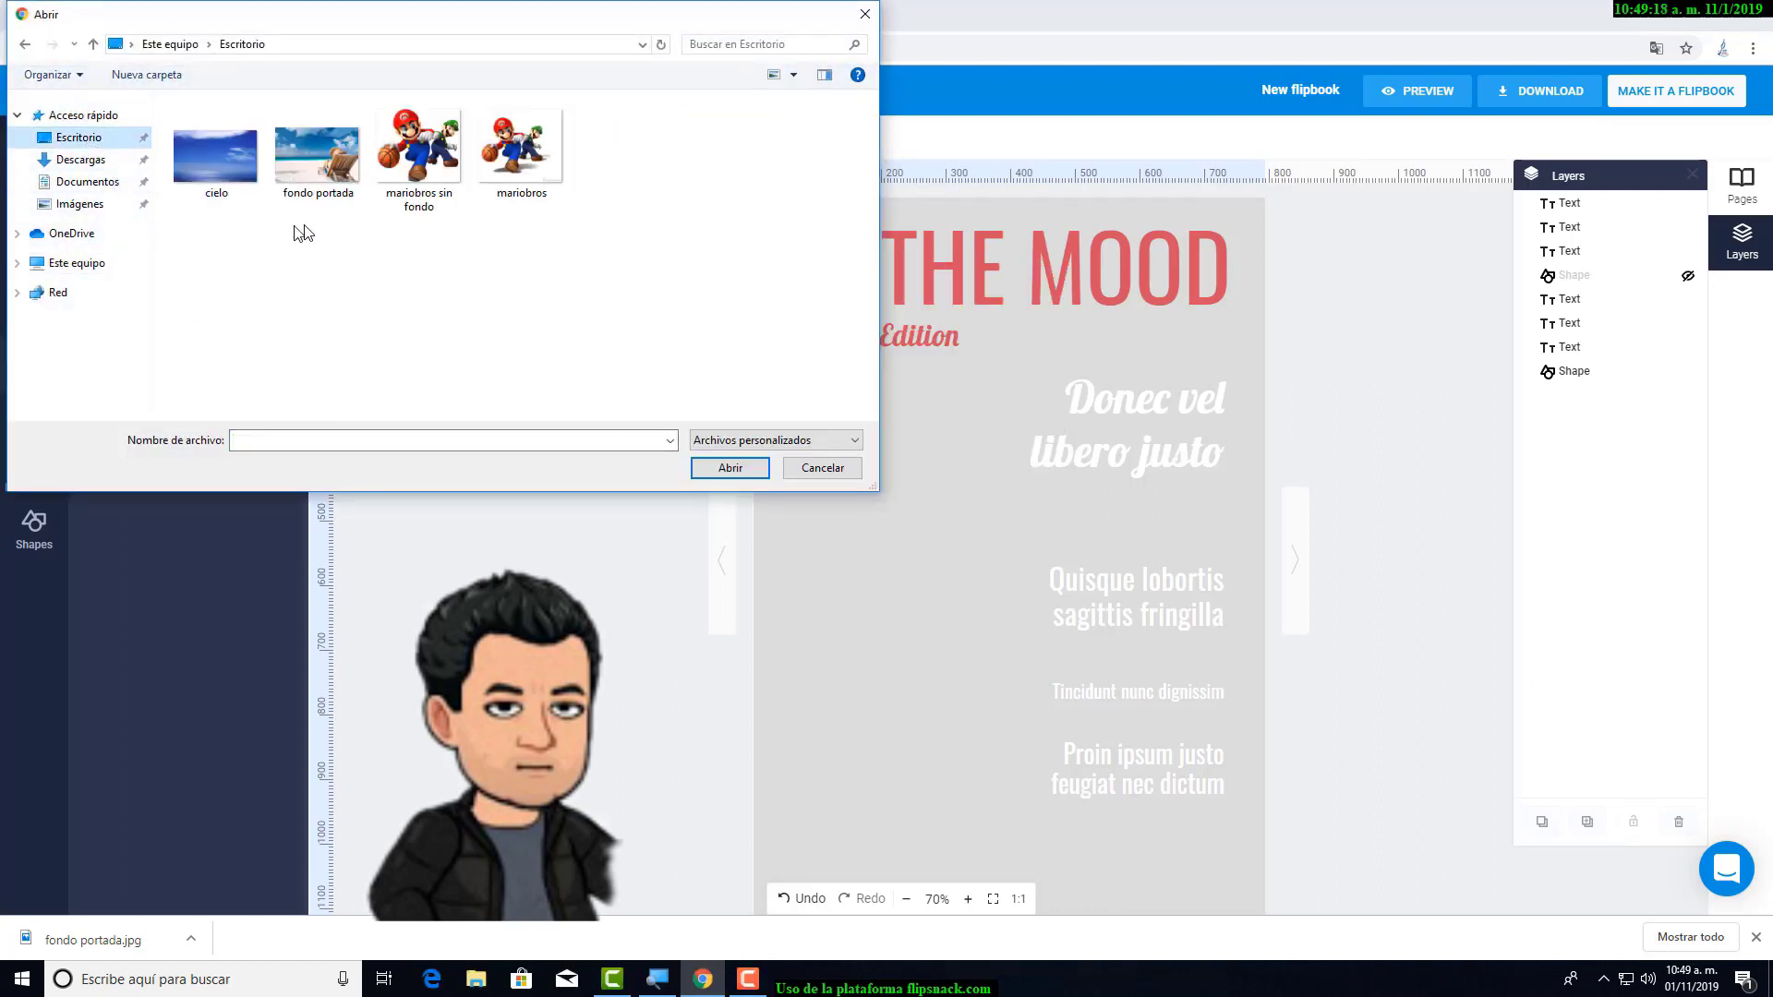
{"action": "left_click", "coordinate": [294, 169]}
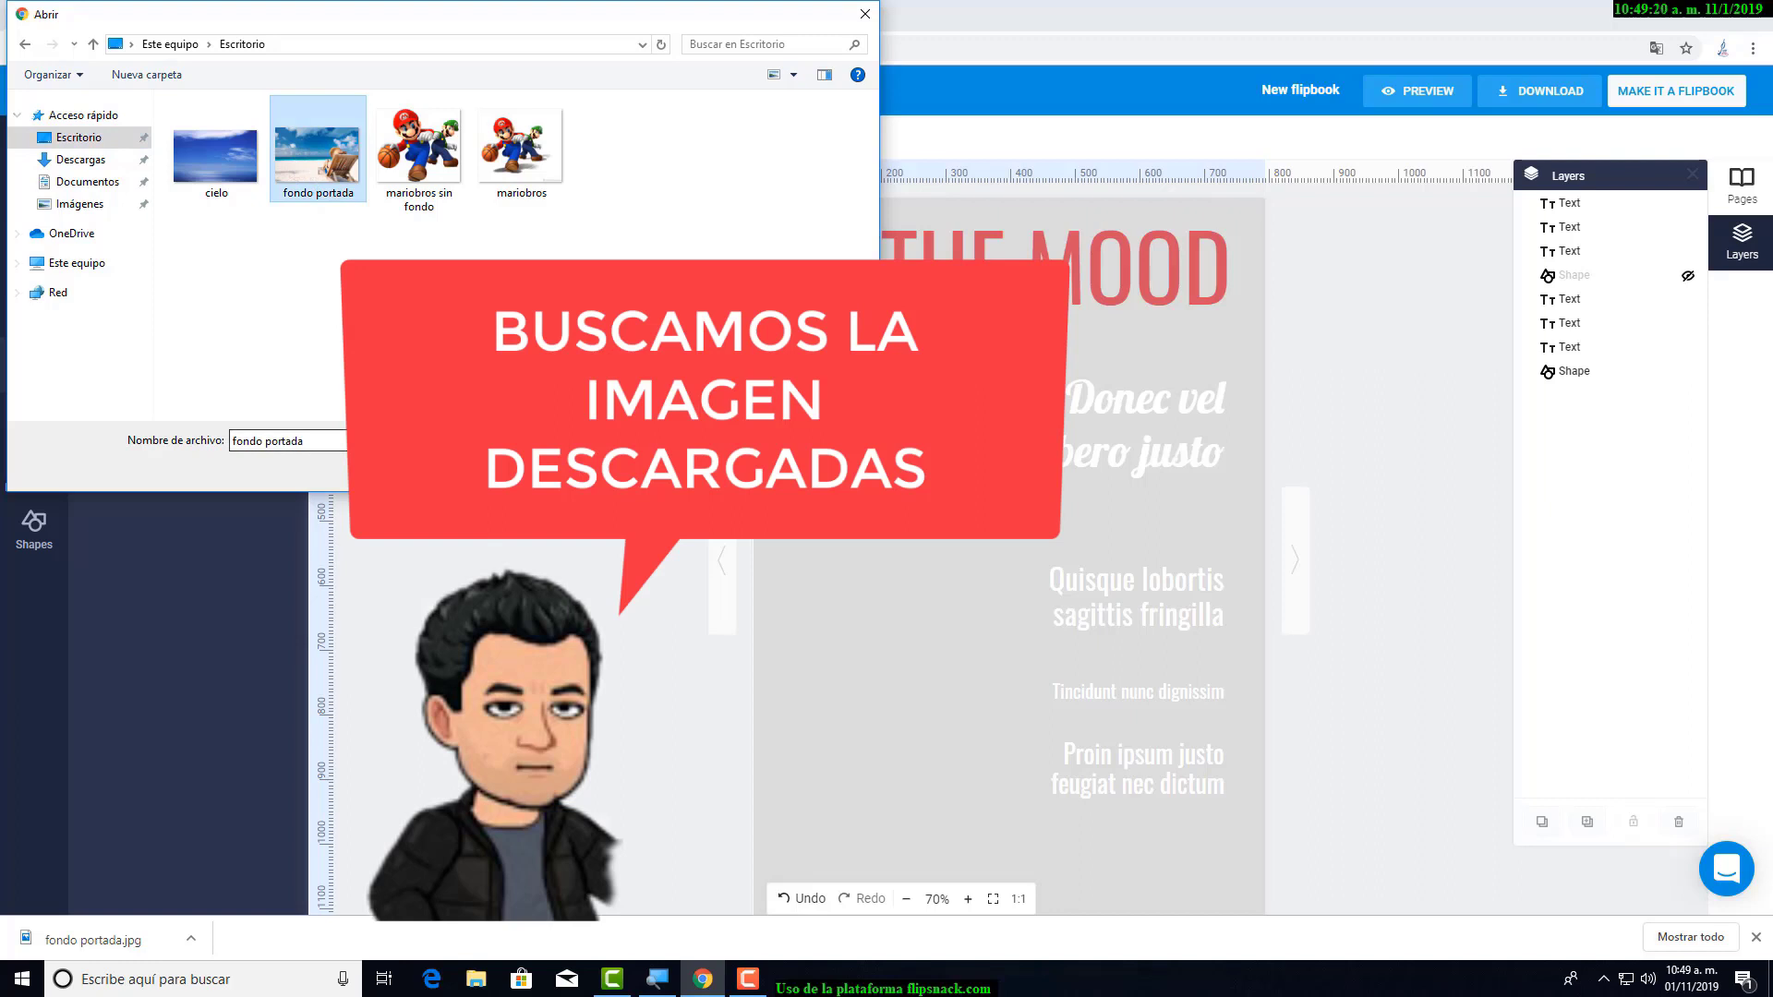
{"action": "key", "text": "Return"}
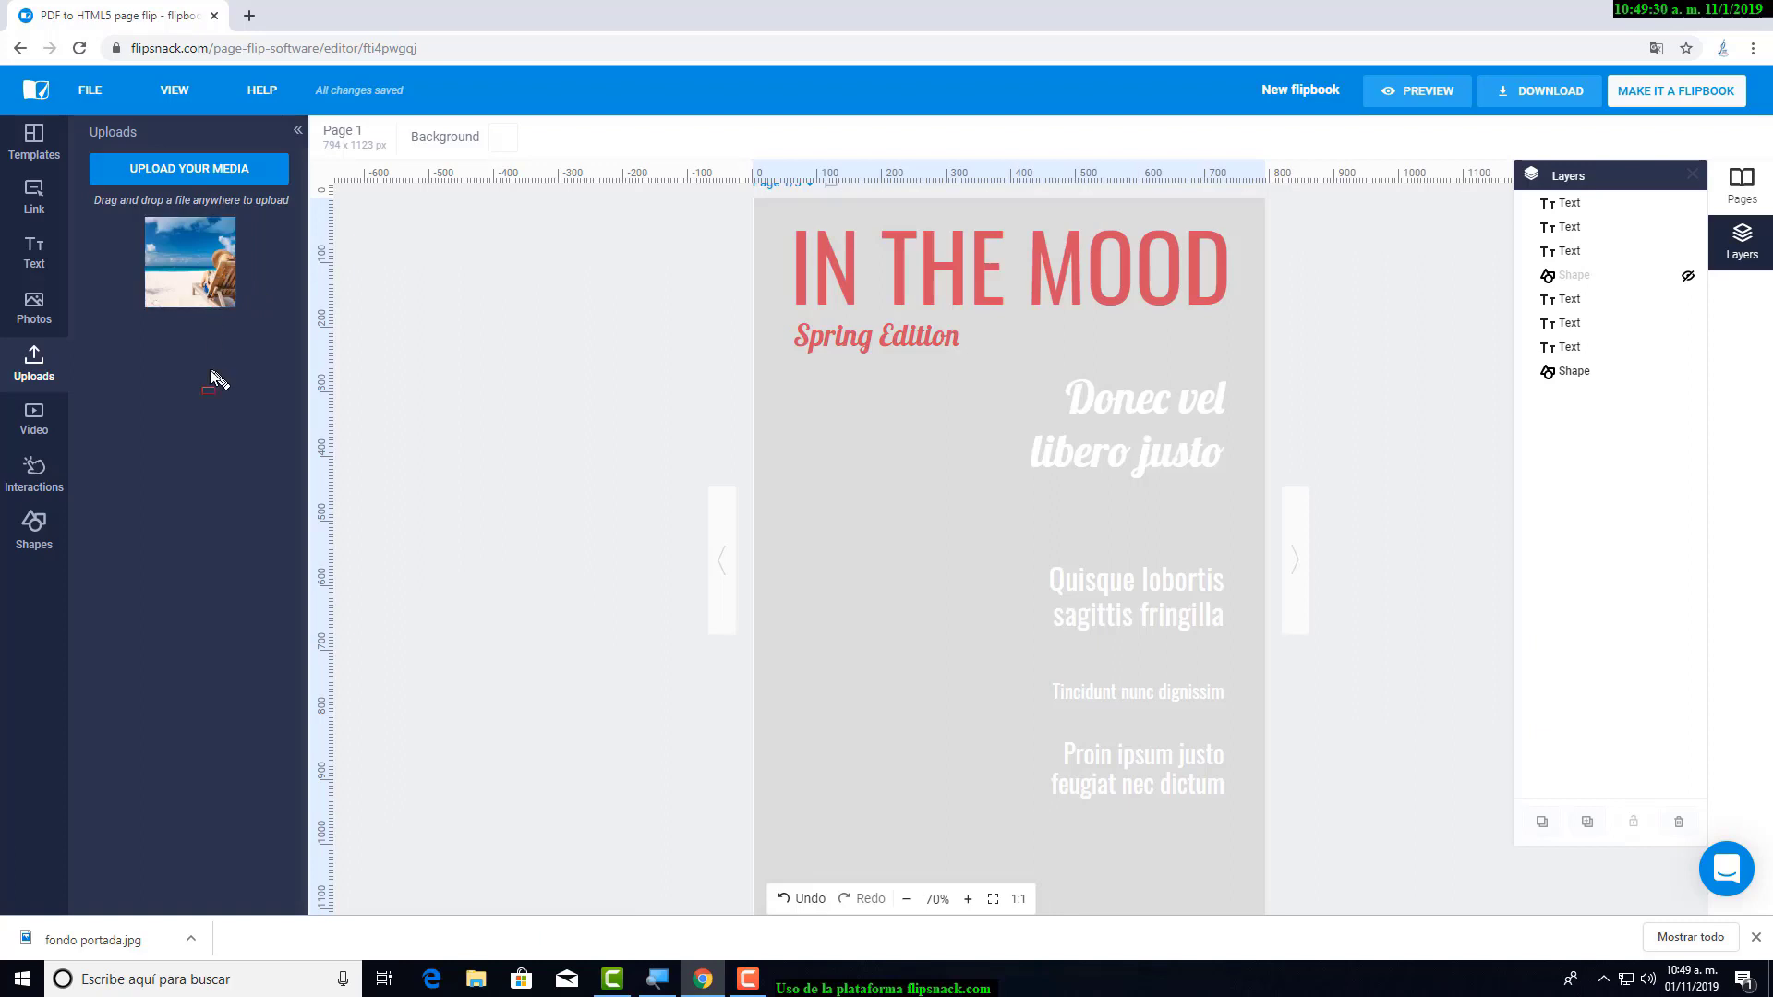
- Insert the uploaded beach image on the cover and enlarge it to span the full page width
{"action": "mouse_move", "coordinate": [94, 205]}
{"action": "left_mouse_down"}
{"action": "mouse_move", "coordinate": [437, 370]}
{"action": "mouse_move", "coordinate": [362, 356]}
{"action": "left_mouse_up"}
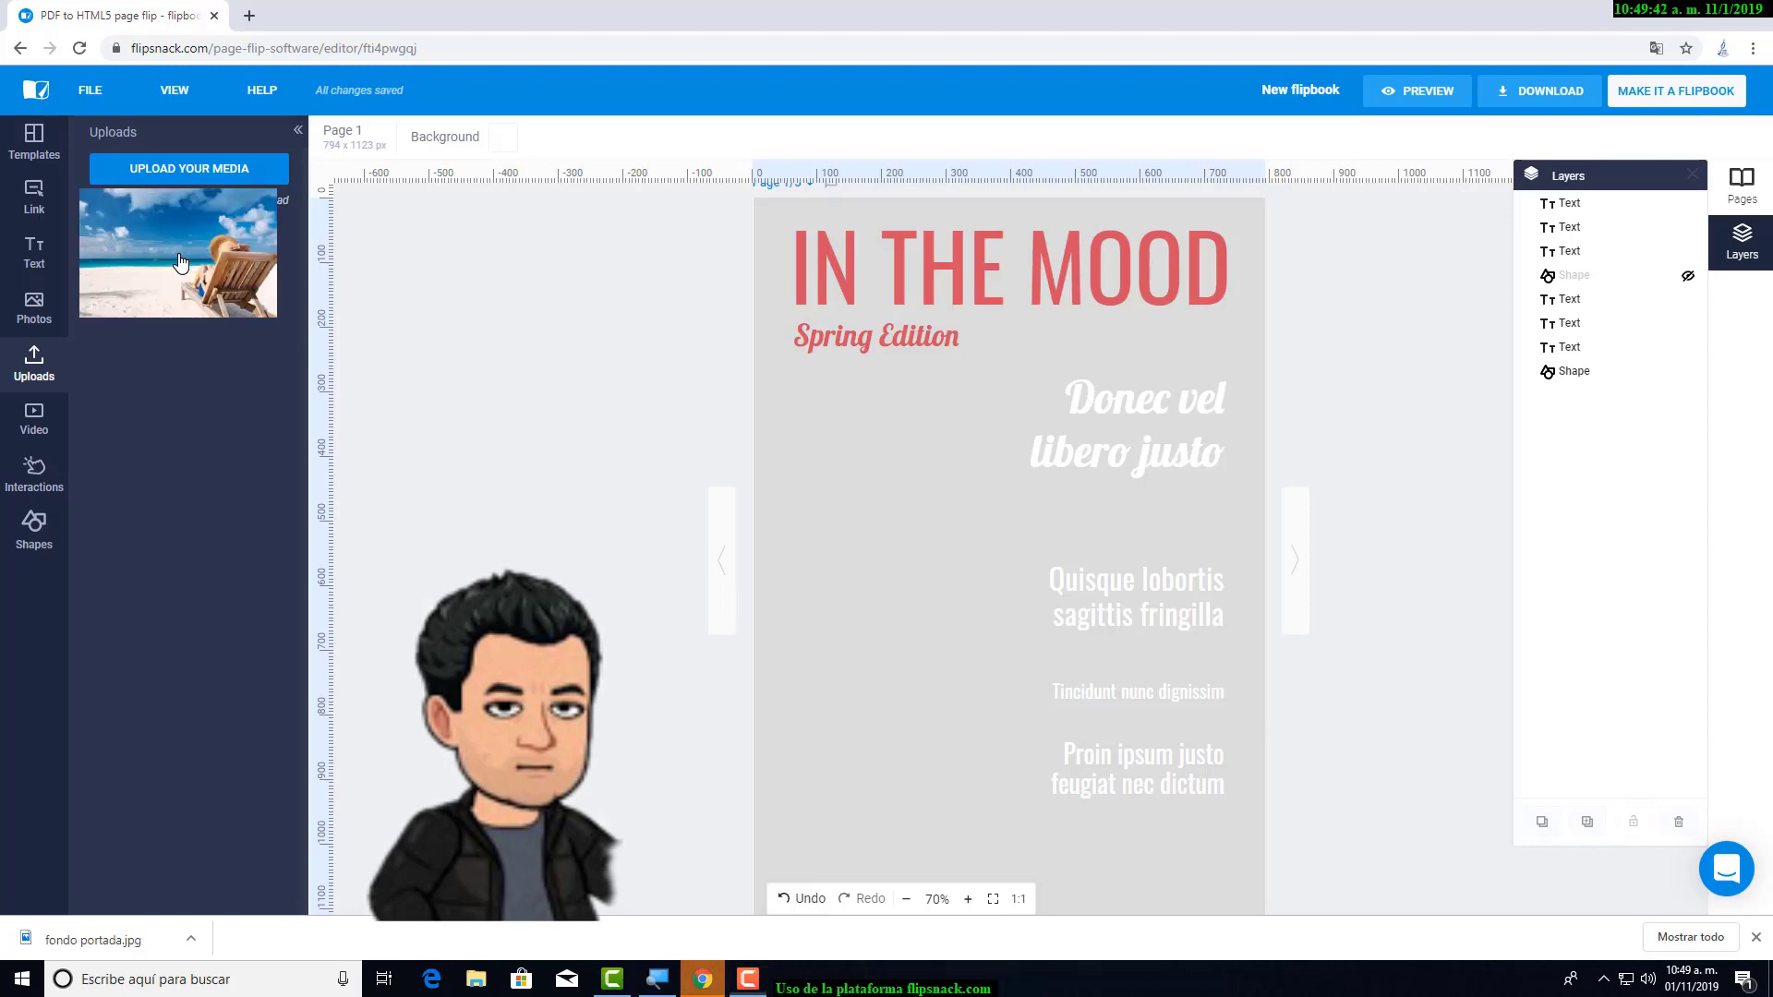
{"action": "left_click", "coordinate": [180, 263]}
{"action": "left_click_drag", "start_coordinate": [1215, 504], "coordinate": [1266, 504]}
{"action": "left_click_drag", "start_coordinate": [1008, 364], "coordinate": [1007, 186]}
{"action": "left_click_drag", "start_coordinate": [1008, 416], "coordinate": [998, 582]}
{"action": "left_click_drag", "start_coordinate": [752, 425], "coordinate": [674, 297]}
{"action": "left_click_drag", "start_coordinate": [1179, 412], "coordinate": [1407, 412]}
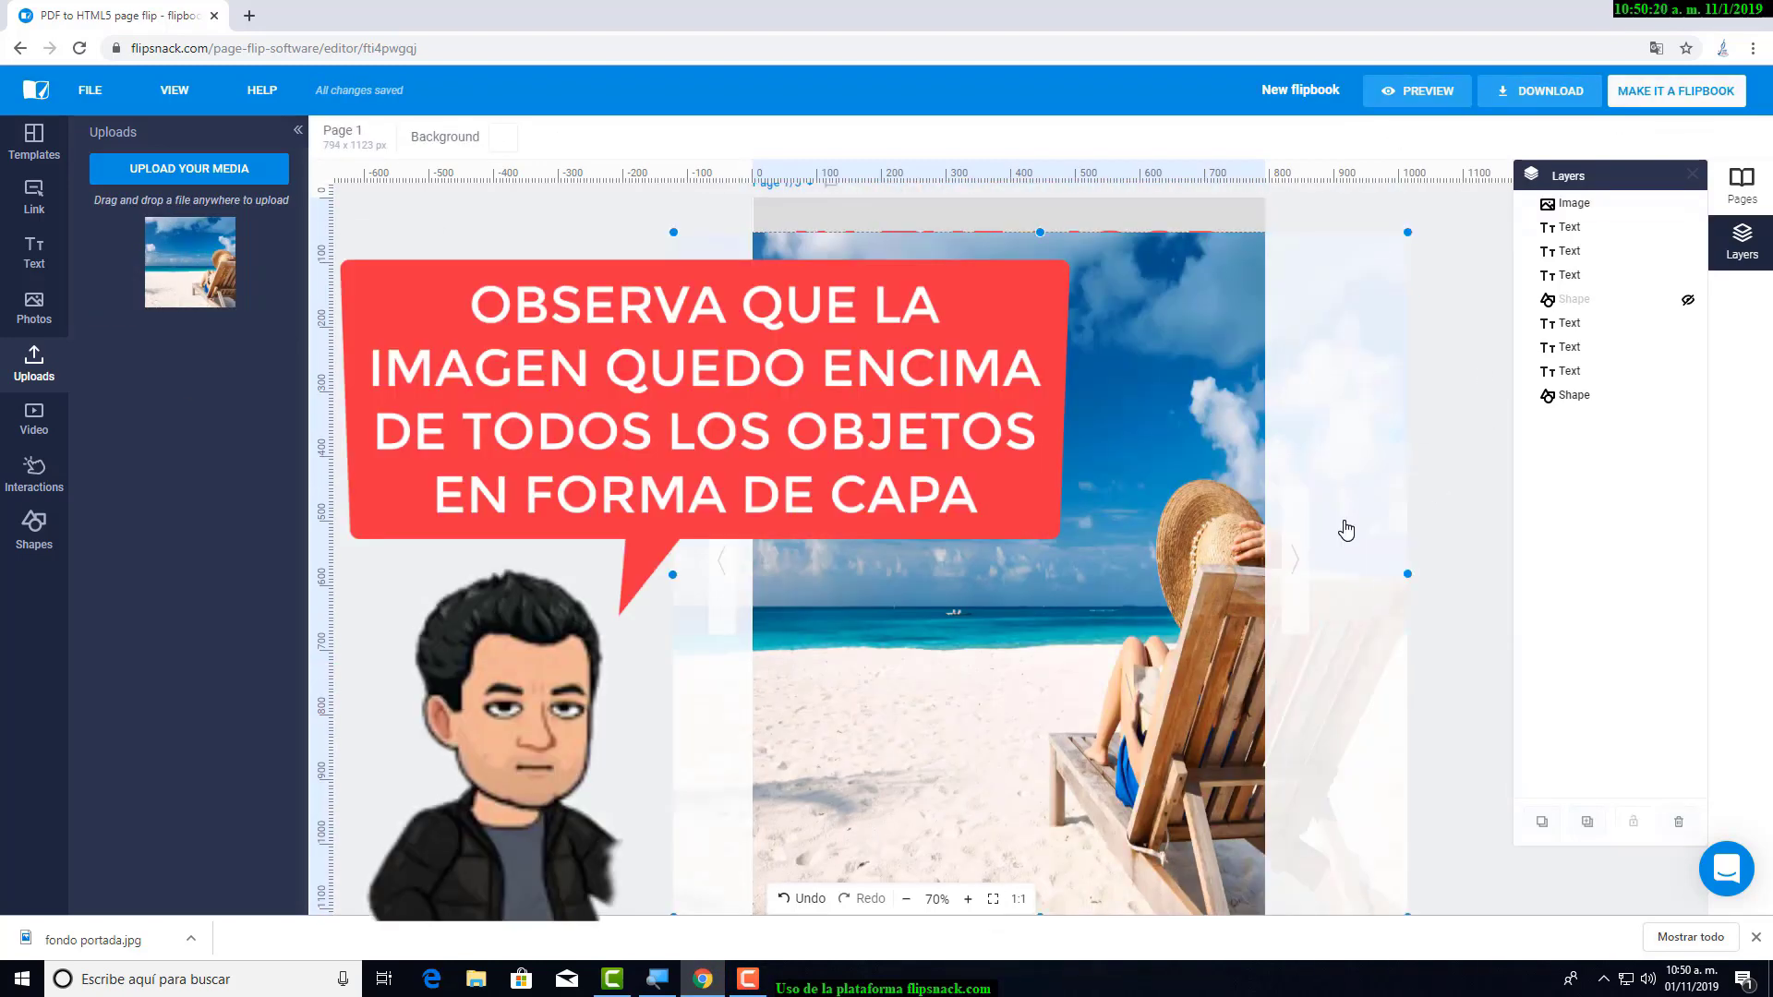
- Move the beach image layer to the bottom of the layer list, below all texts and shapes
{"action": "mouse_move", "coordinate": [563, 565]}
{"action": "left_mouse_down"}
{"action": "mouse_move", "coordinate": [1478, 263]}
{"action": "mouse_move", "coordinate": [1535, 216]}
{"action": "mouse_move", "coordinate": [1641, 218]}
{"action": "left_mouse_up"}
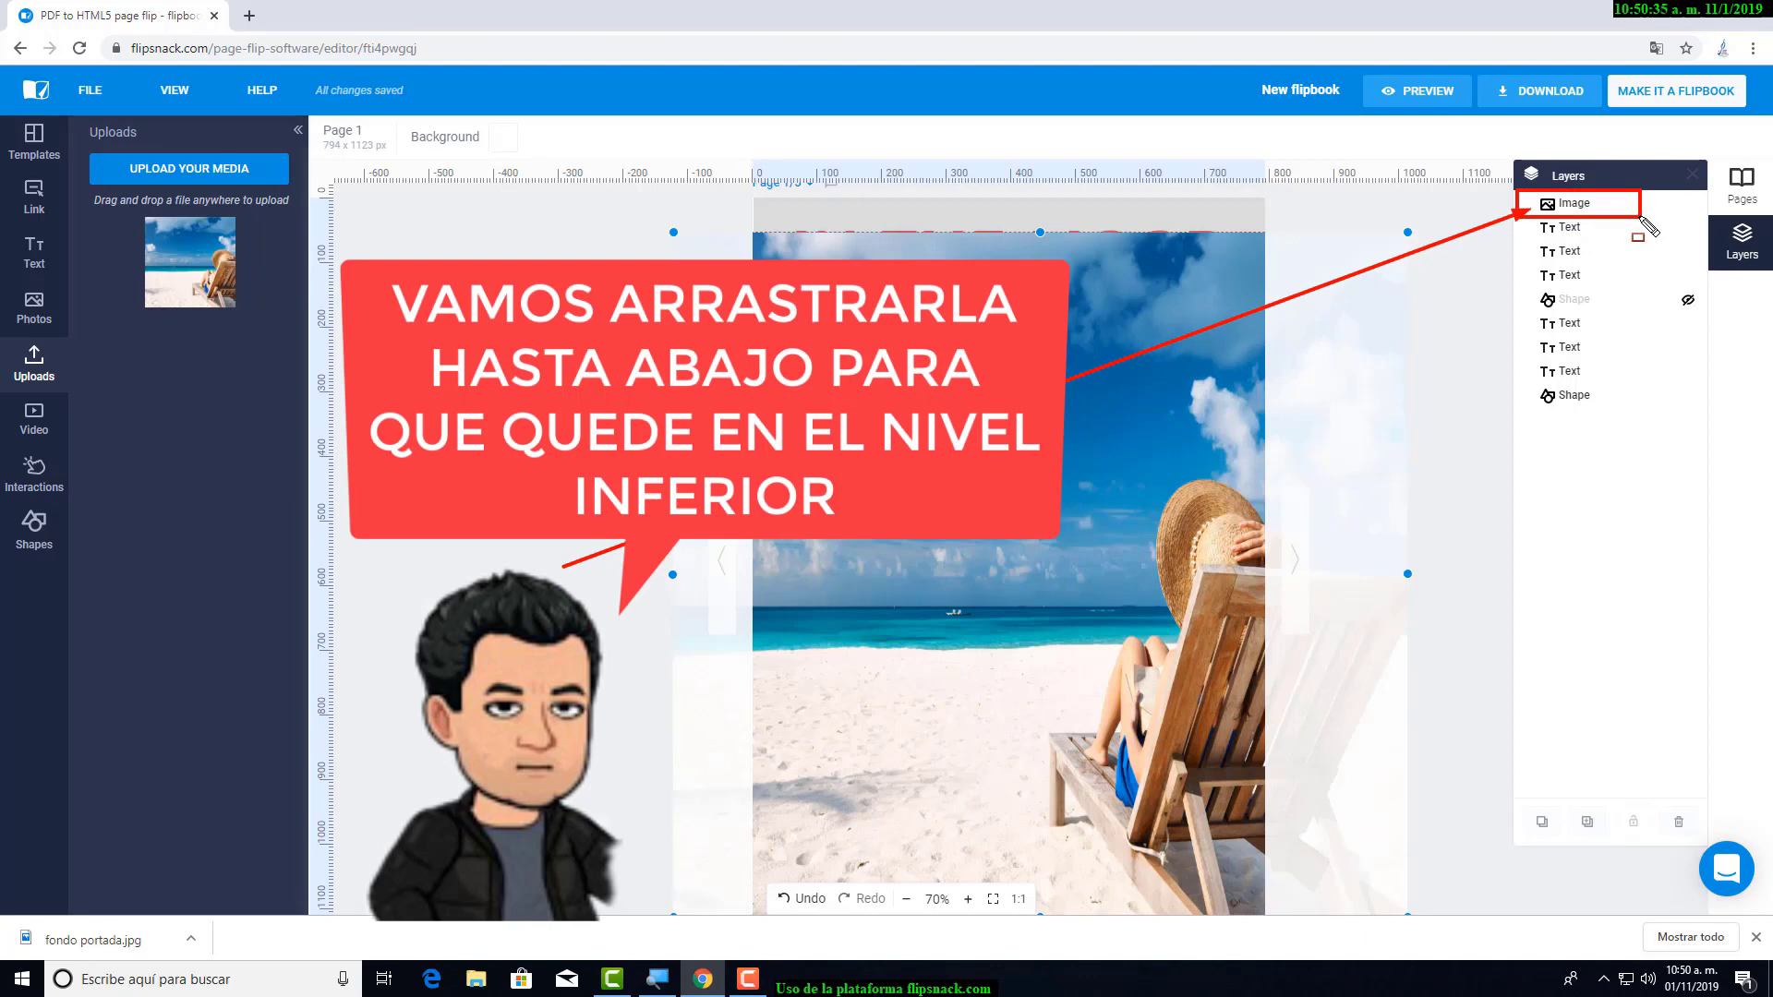
{"action": "left_click_drag", "start_coordinate": [1611, 207], "coordinate": [1632, 407]}
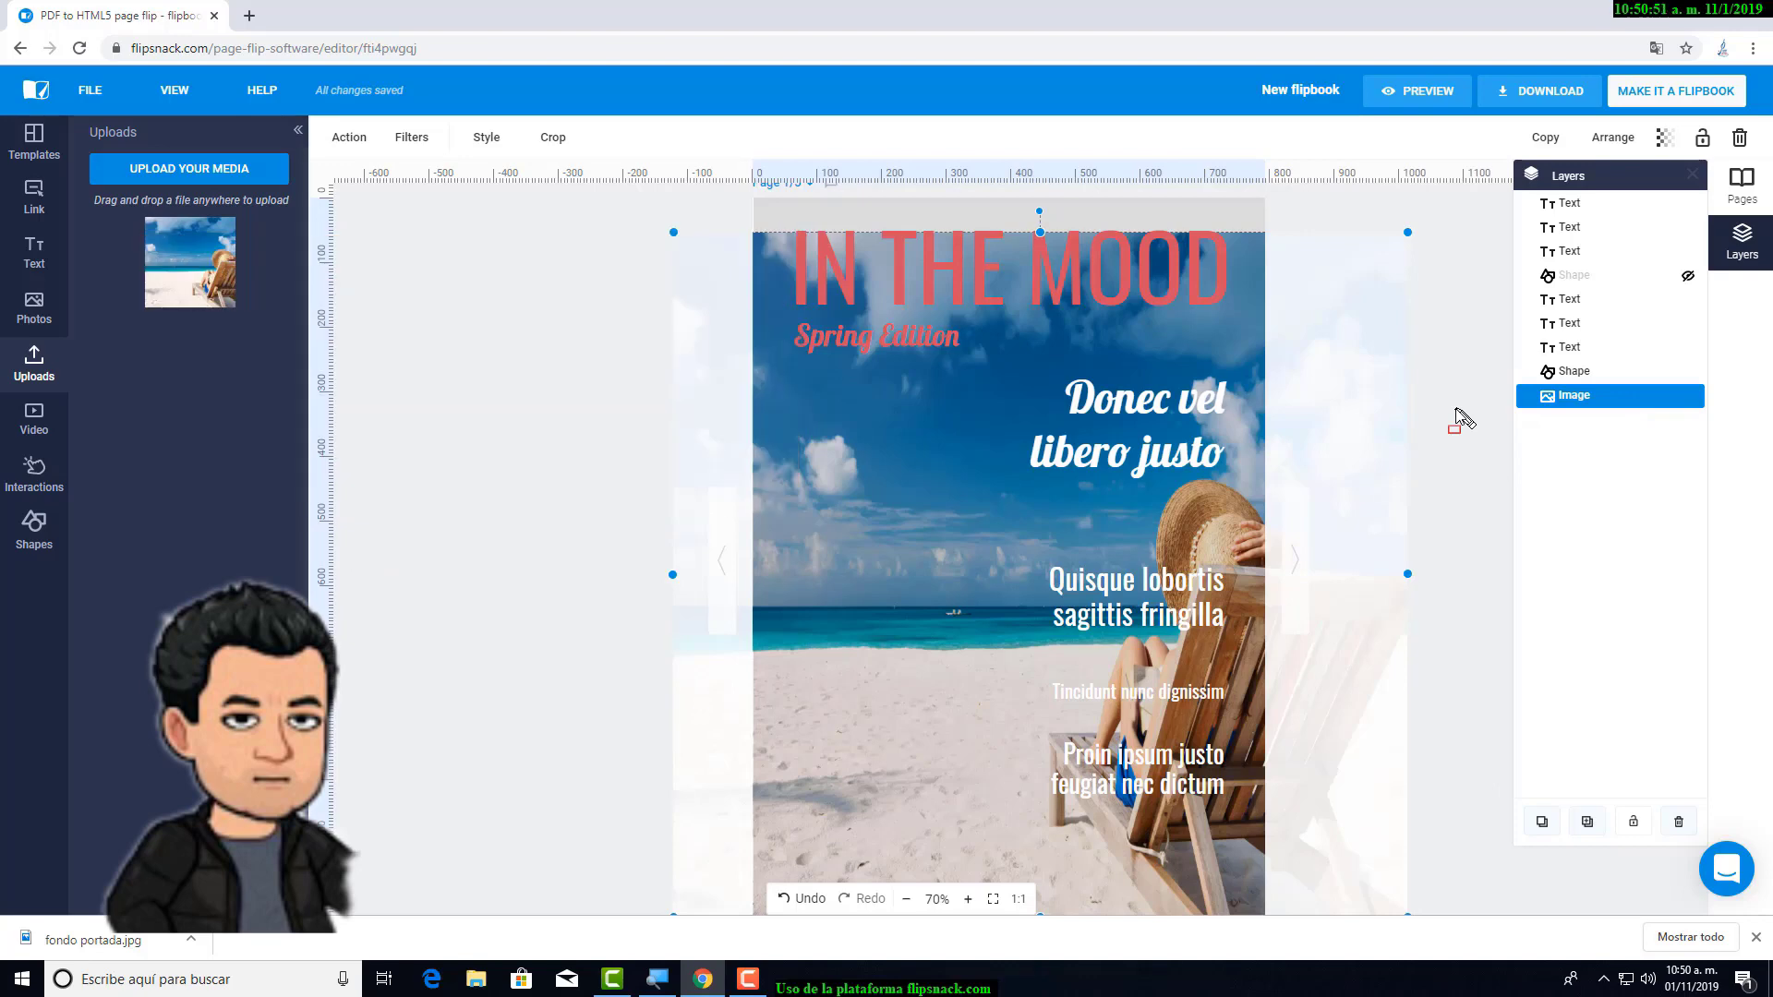
{"action": "mouse_move", "coordinate": [1493, 374]}
{"action": "left_mouse_down"}
{"action": "mouse_move", "coordinate": [1603, 414]}
{"action": "mouse_move", "coordinate": [1687, 413]}
{"action": "left_mouse_up"}
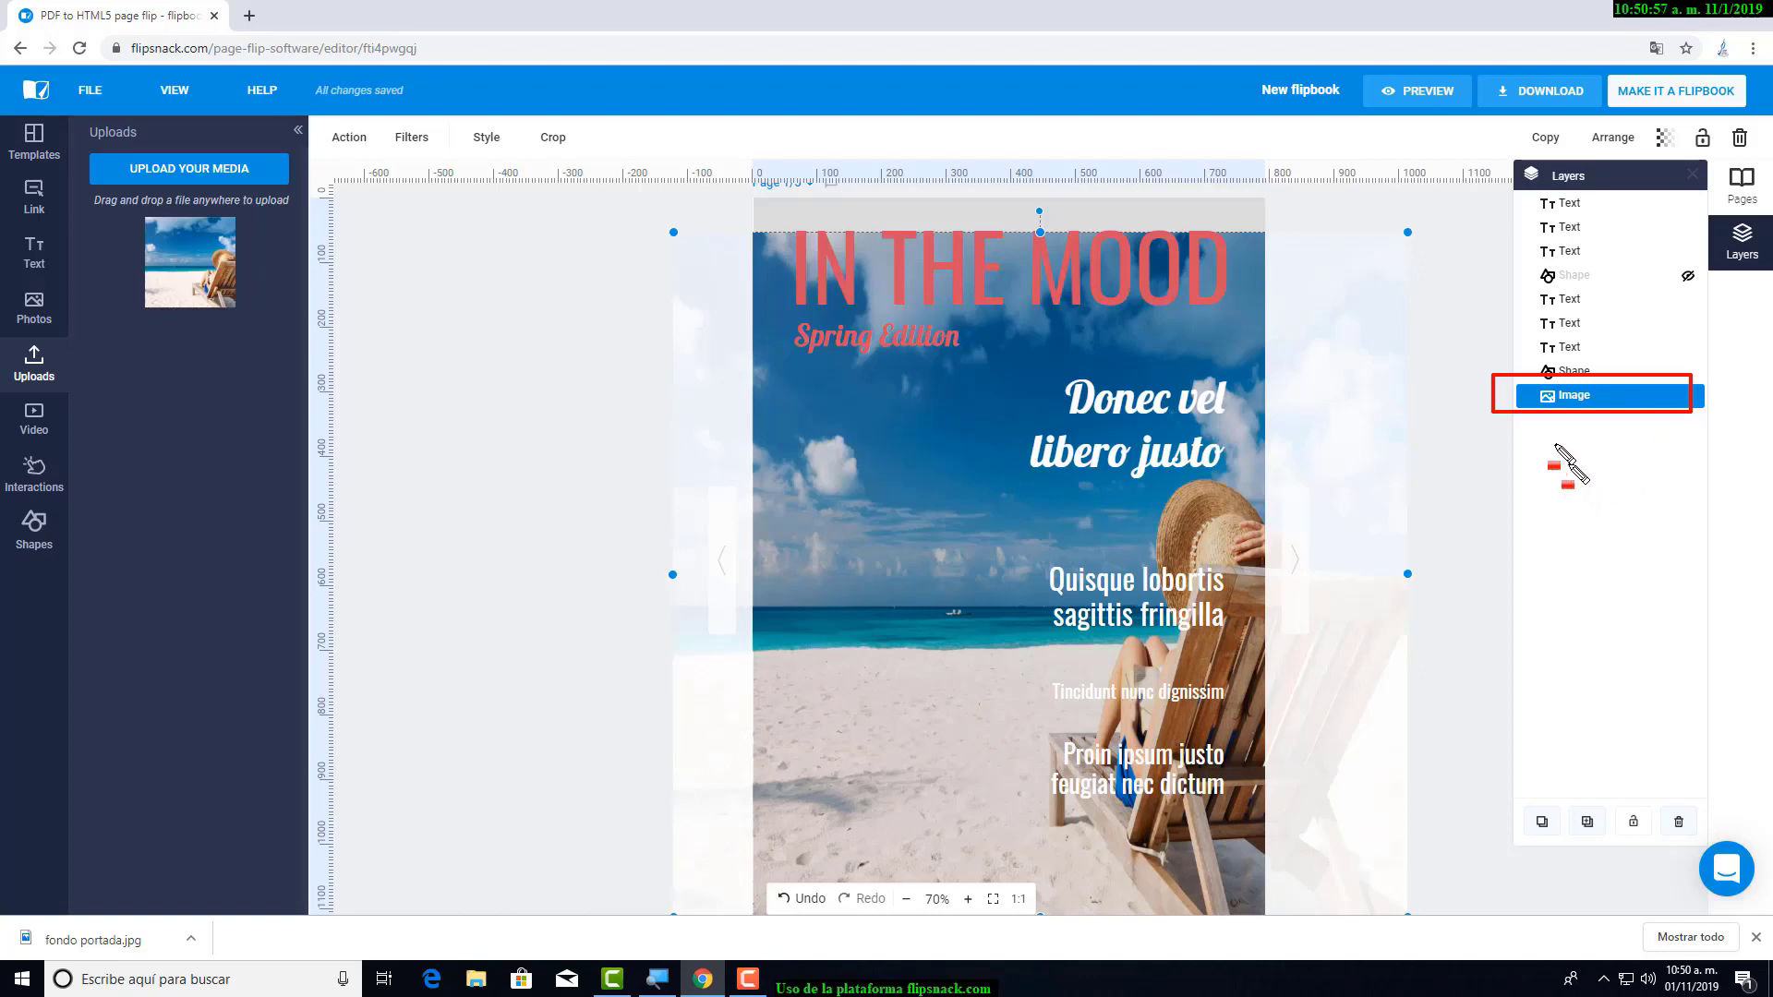
{"action": "left_click_drag", "start_coordinate": [1492, 379], "coordinate": [1676, 417]}
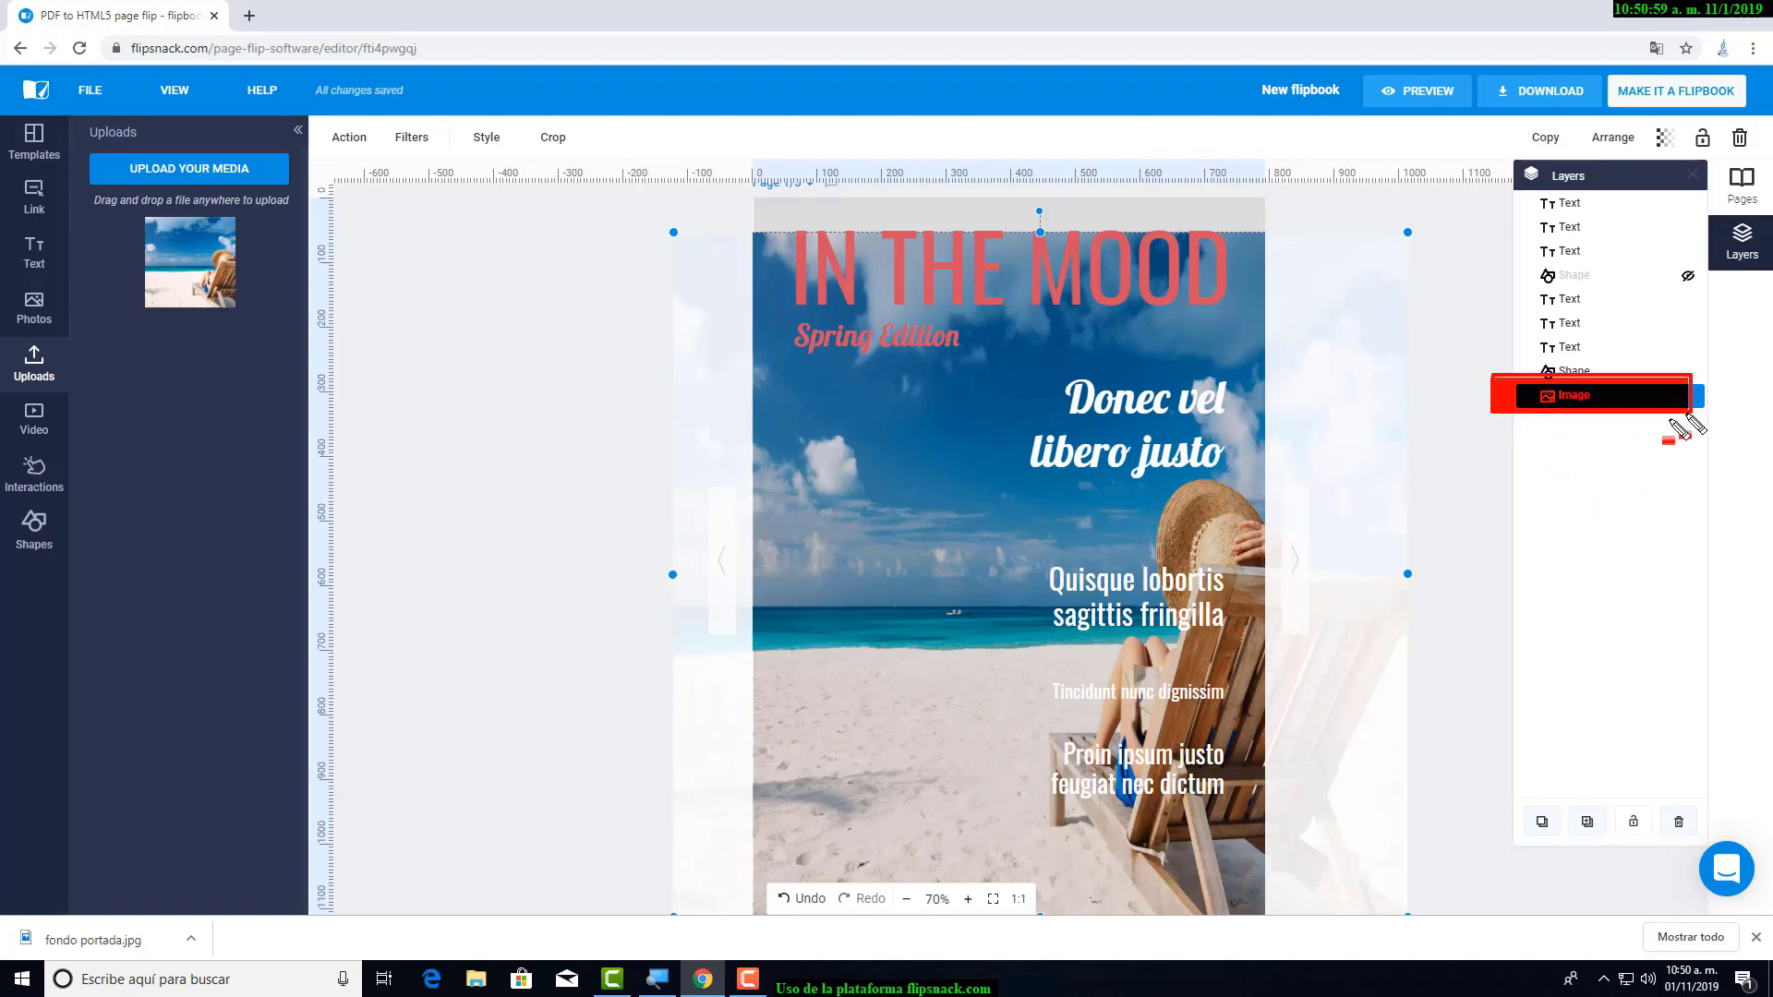
{"action": "key", "text": "Escape"}
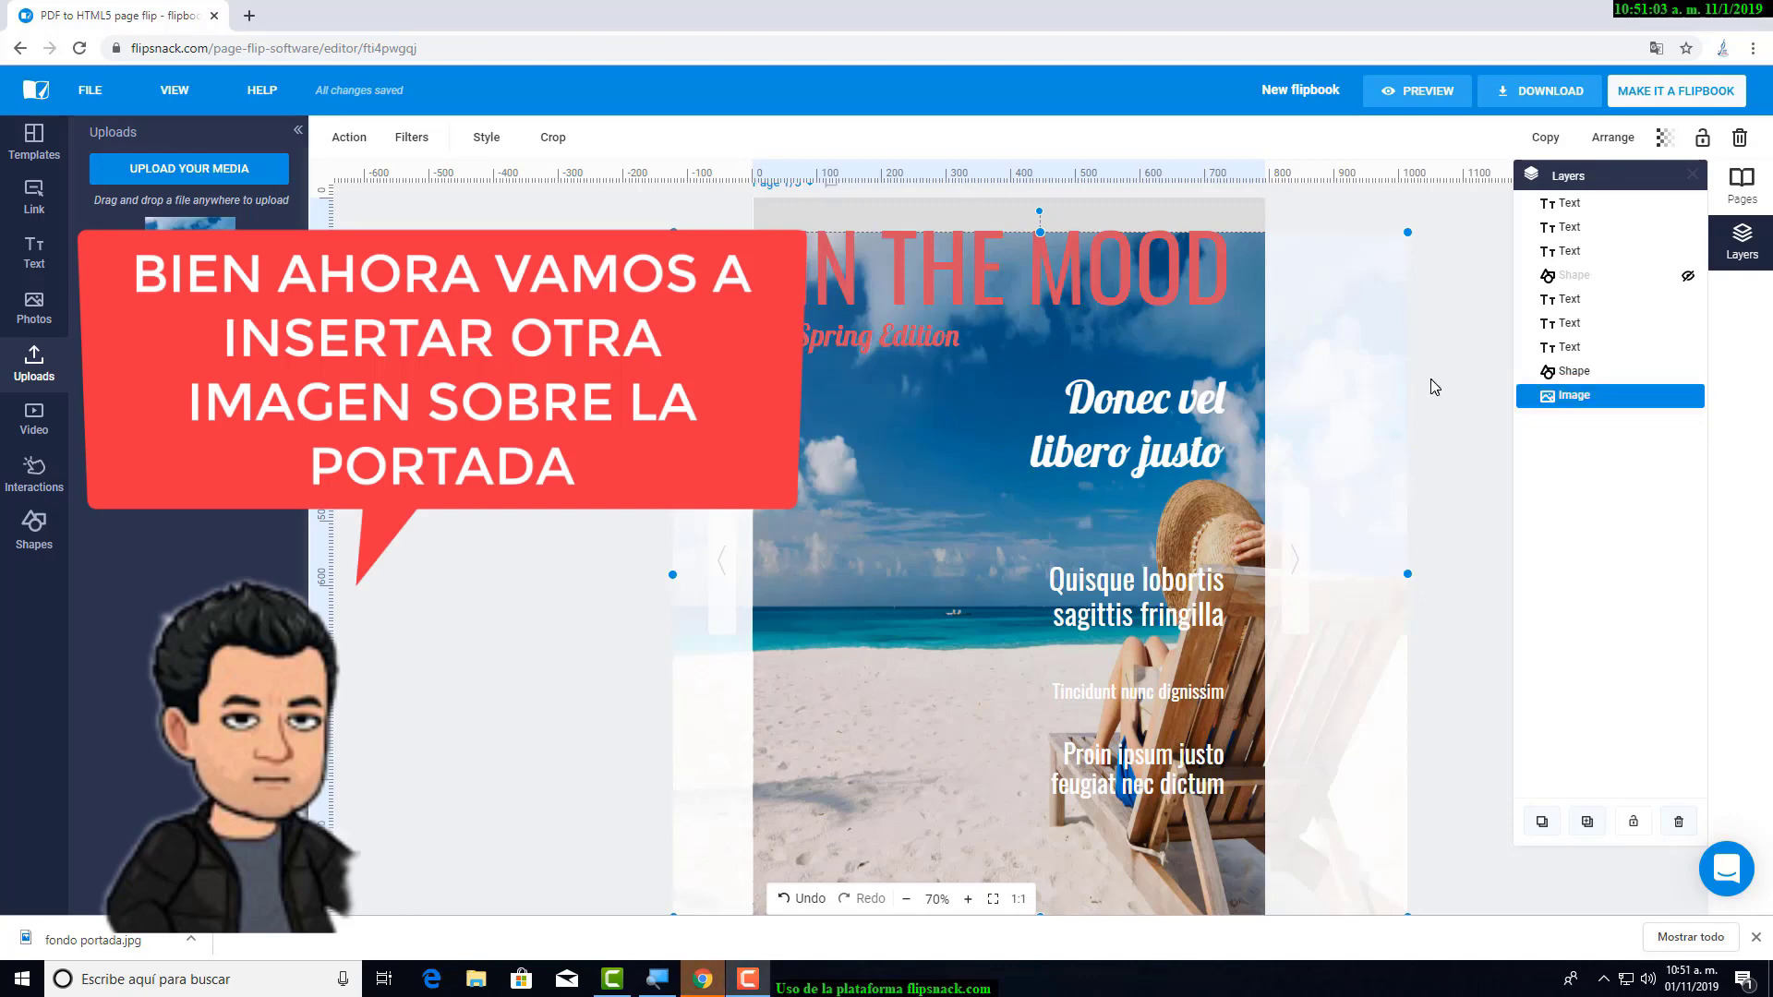
{"action": "mouse_move", "coordinate": [1576, 396]}
{"action": "left_mouse_down"}
{"action": "mouse_move", "coordinate": [1586, 325]}
{"action": "mouse_move", "coordinate": [1581, 397]}
{"action": "left_mouse_up"}
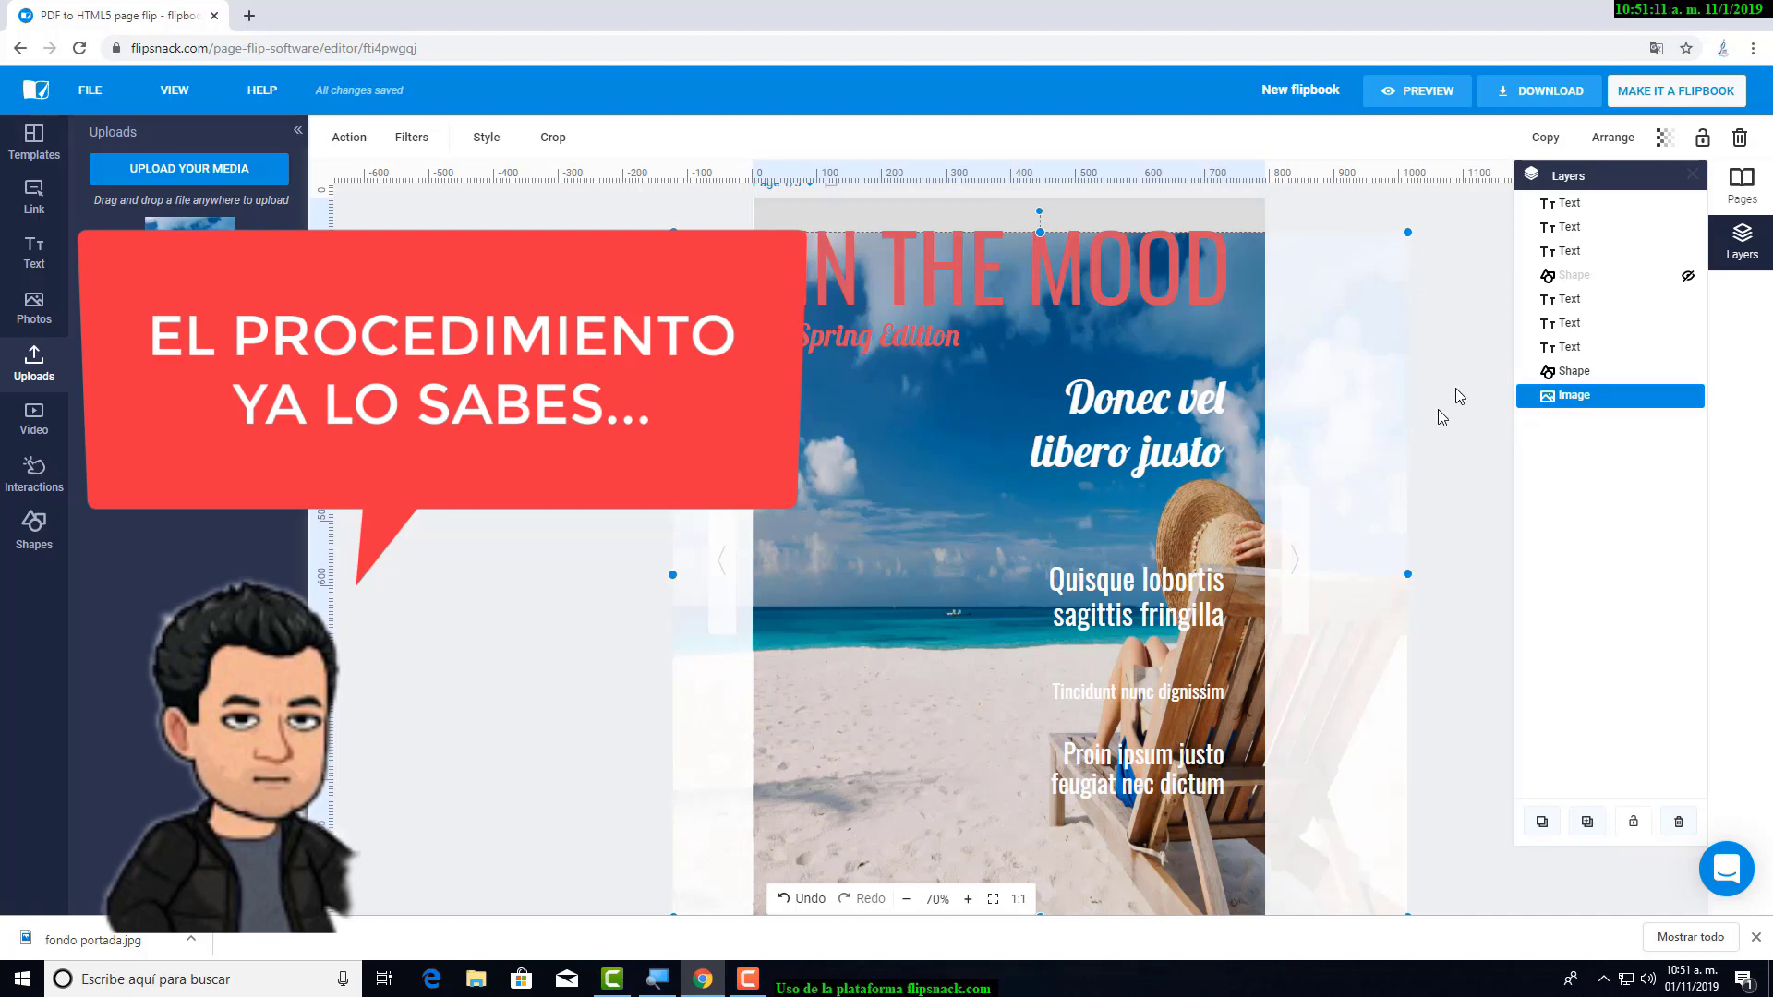
{"action": "left_click", "coordinate": [250, 16]}
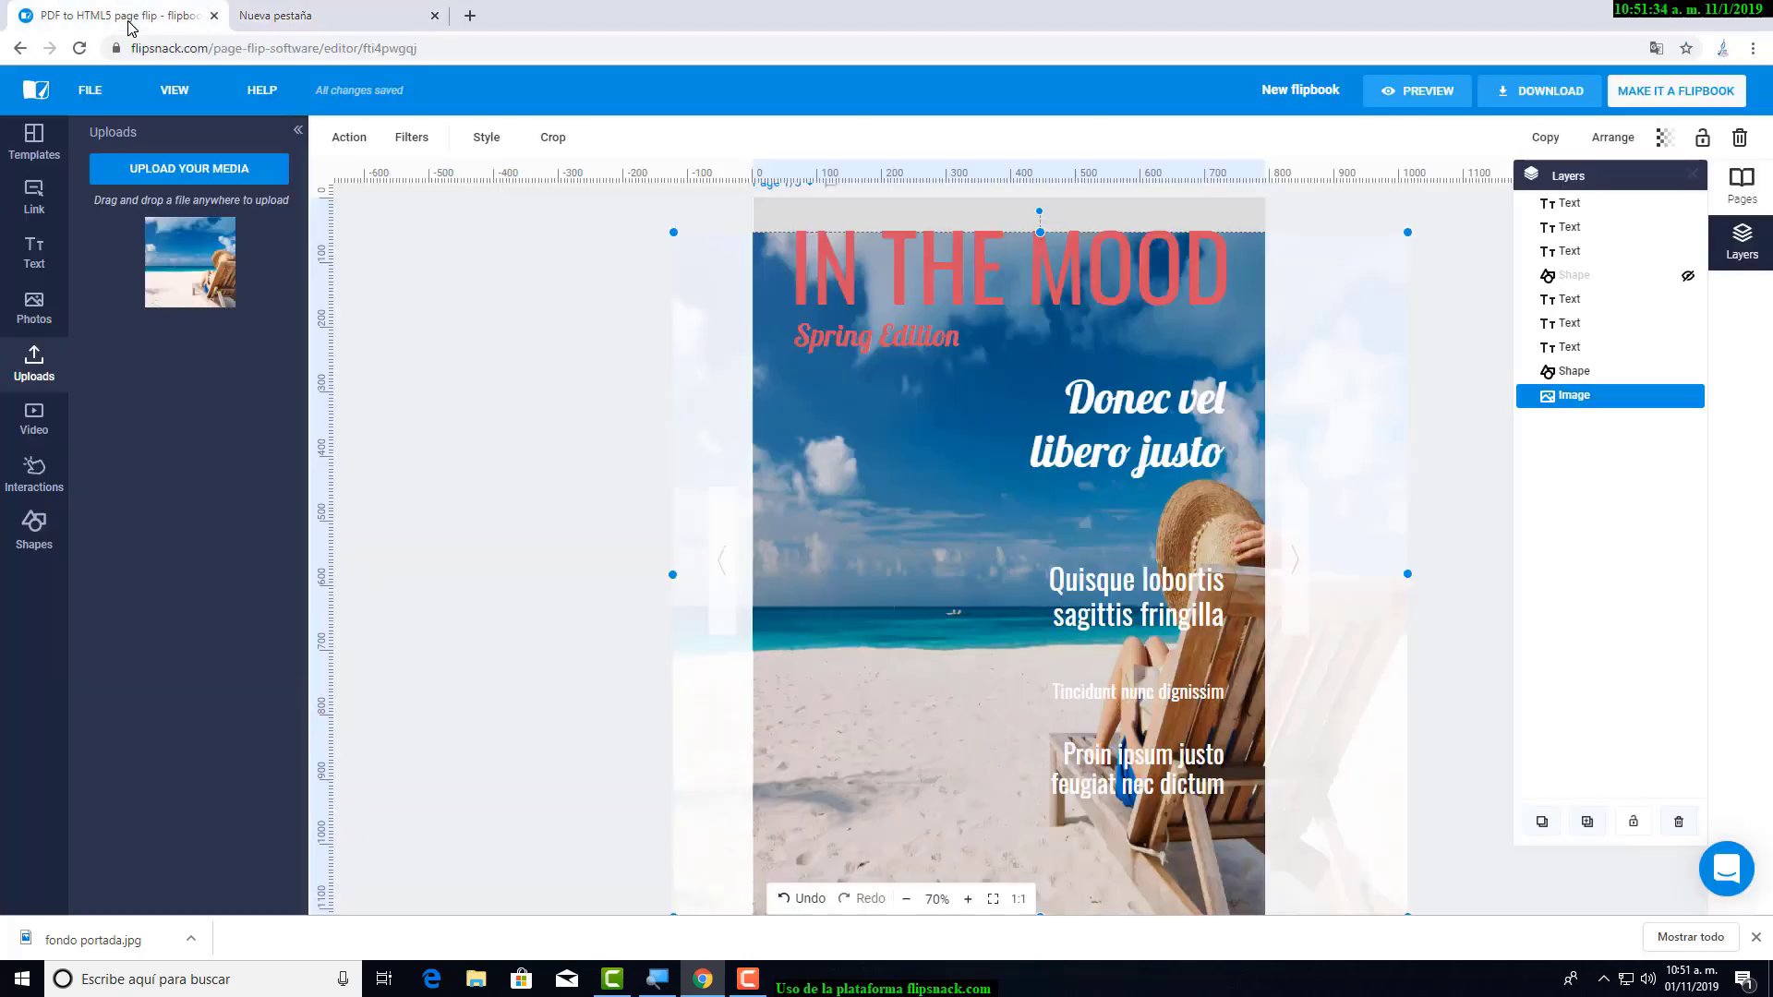
{"action": "left_click", "coordinate": [250, 16]}
{"action": "type", "text": "traveler"}
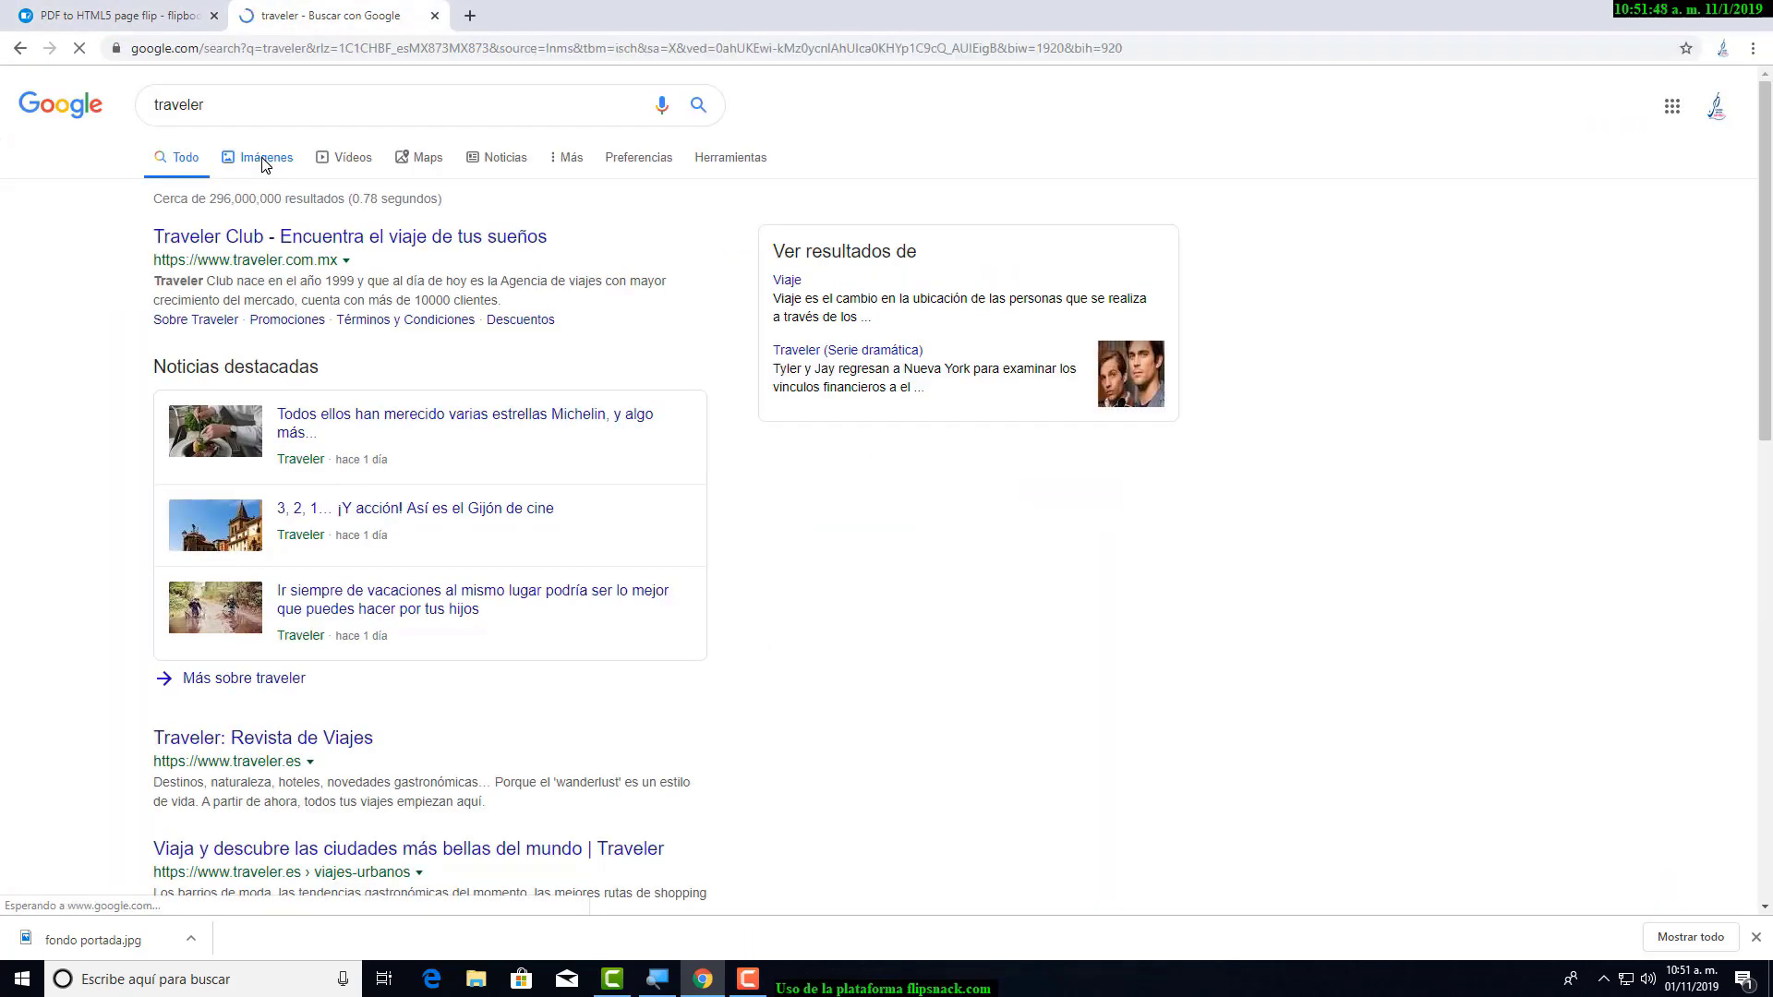
{"action": "left_click", "coordinate": [267, 157]}
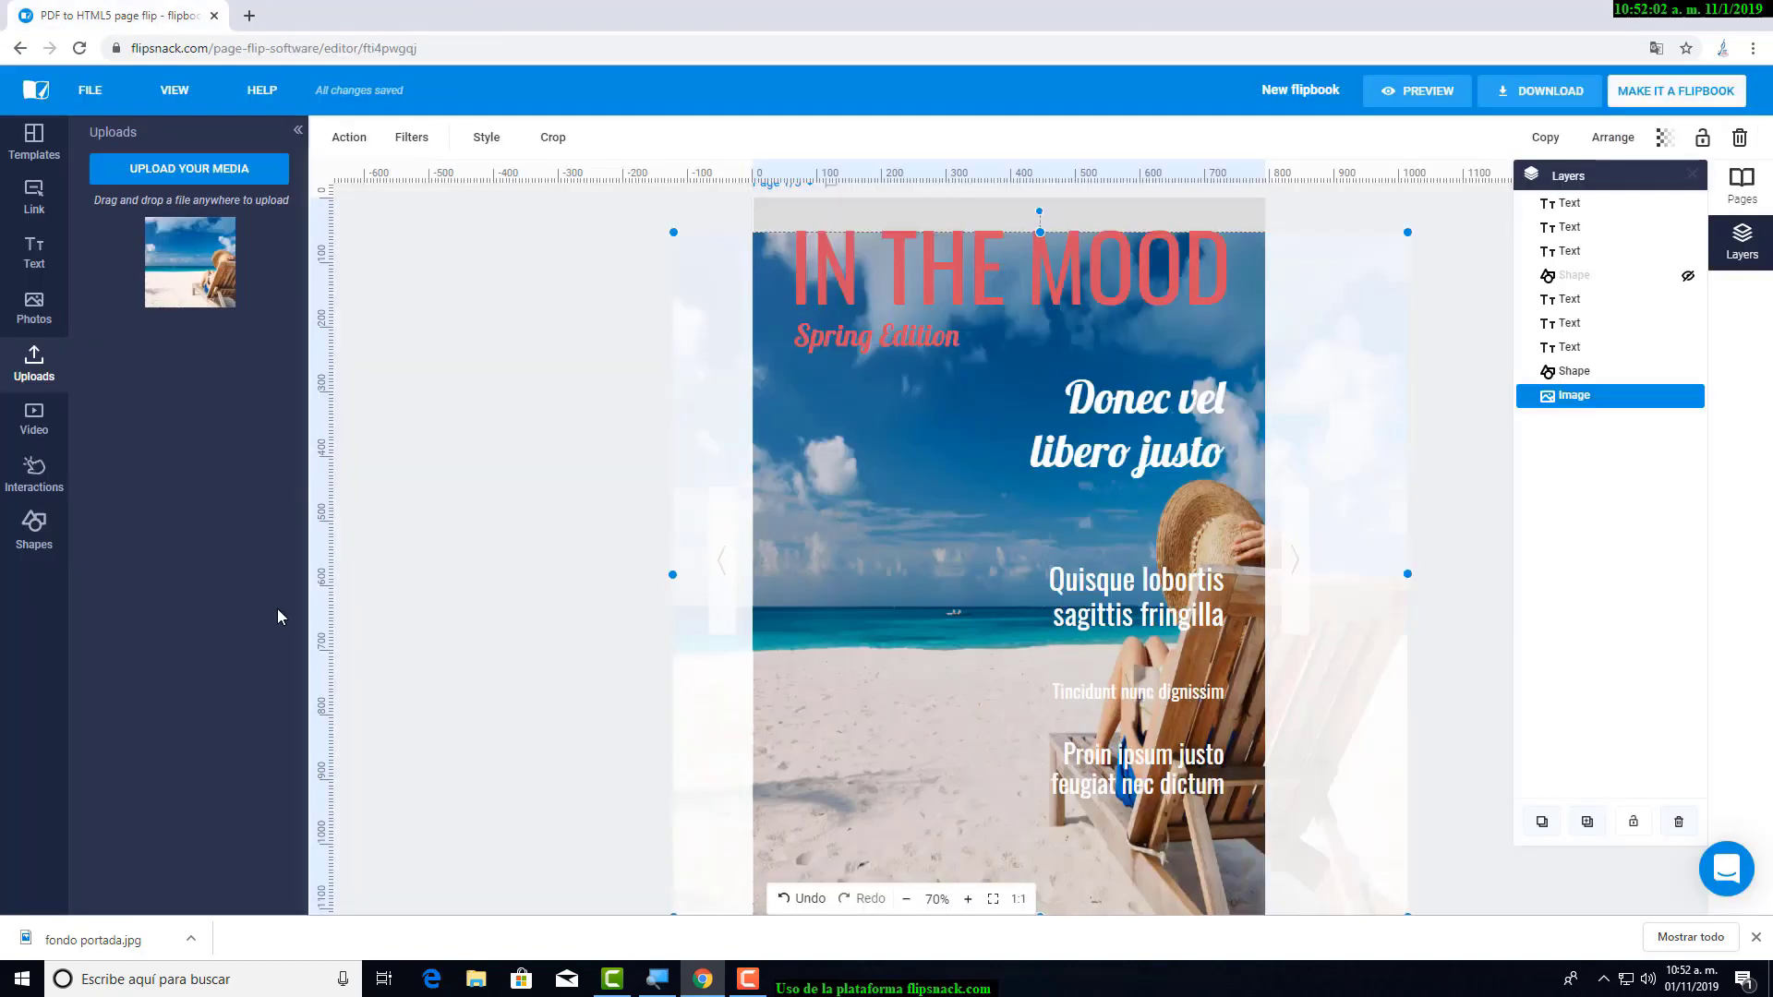
- Search Google Images for "traveler" in a new browser tab
{"action": "left_click", "coordinate": [248, 16]}
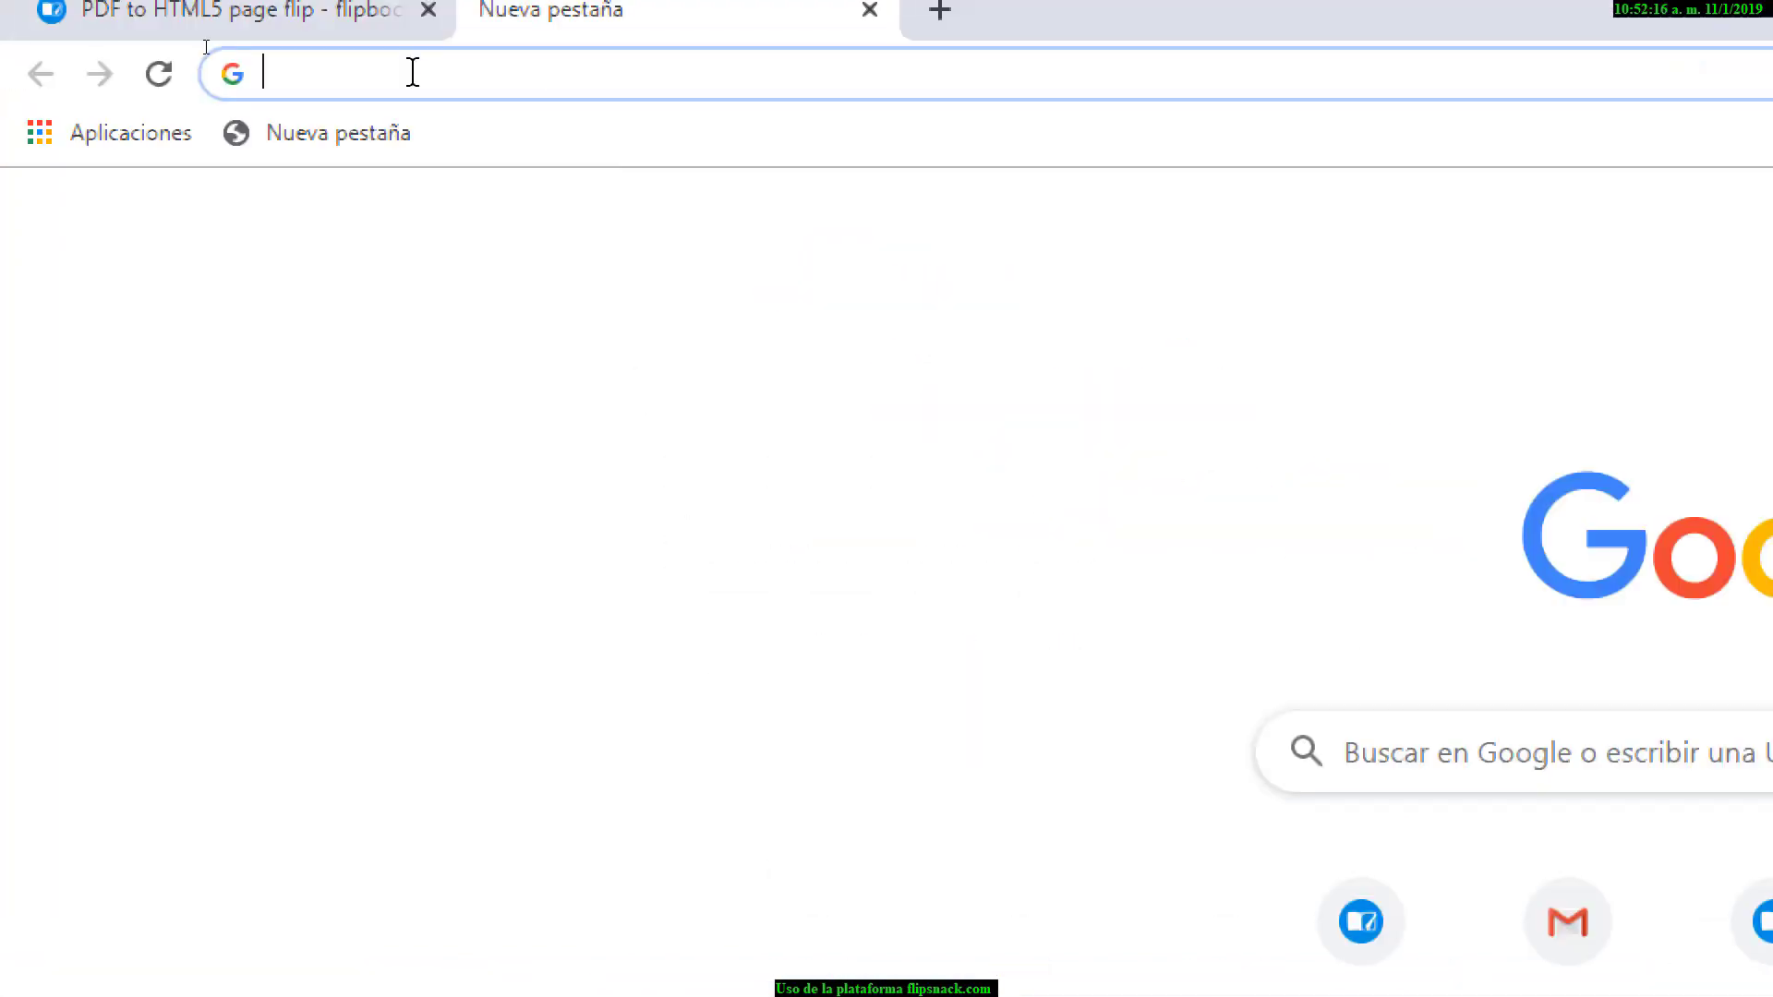
{"action": "type", "text": "traveler"}
{"action": "key", "text": "Return"}
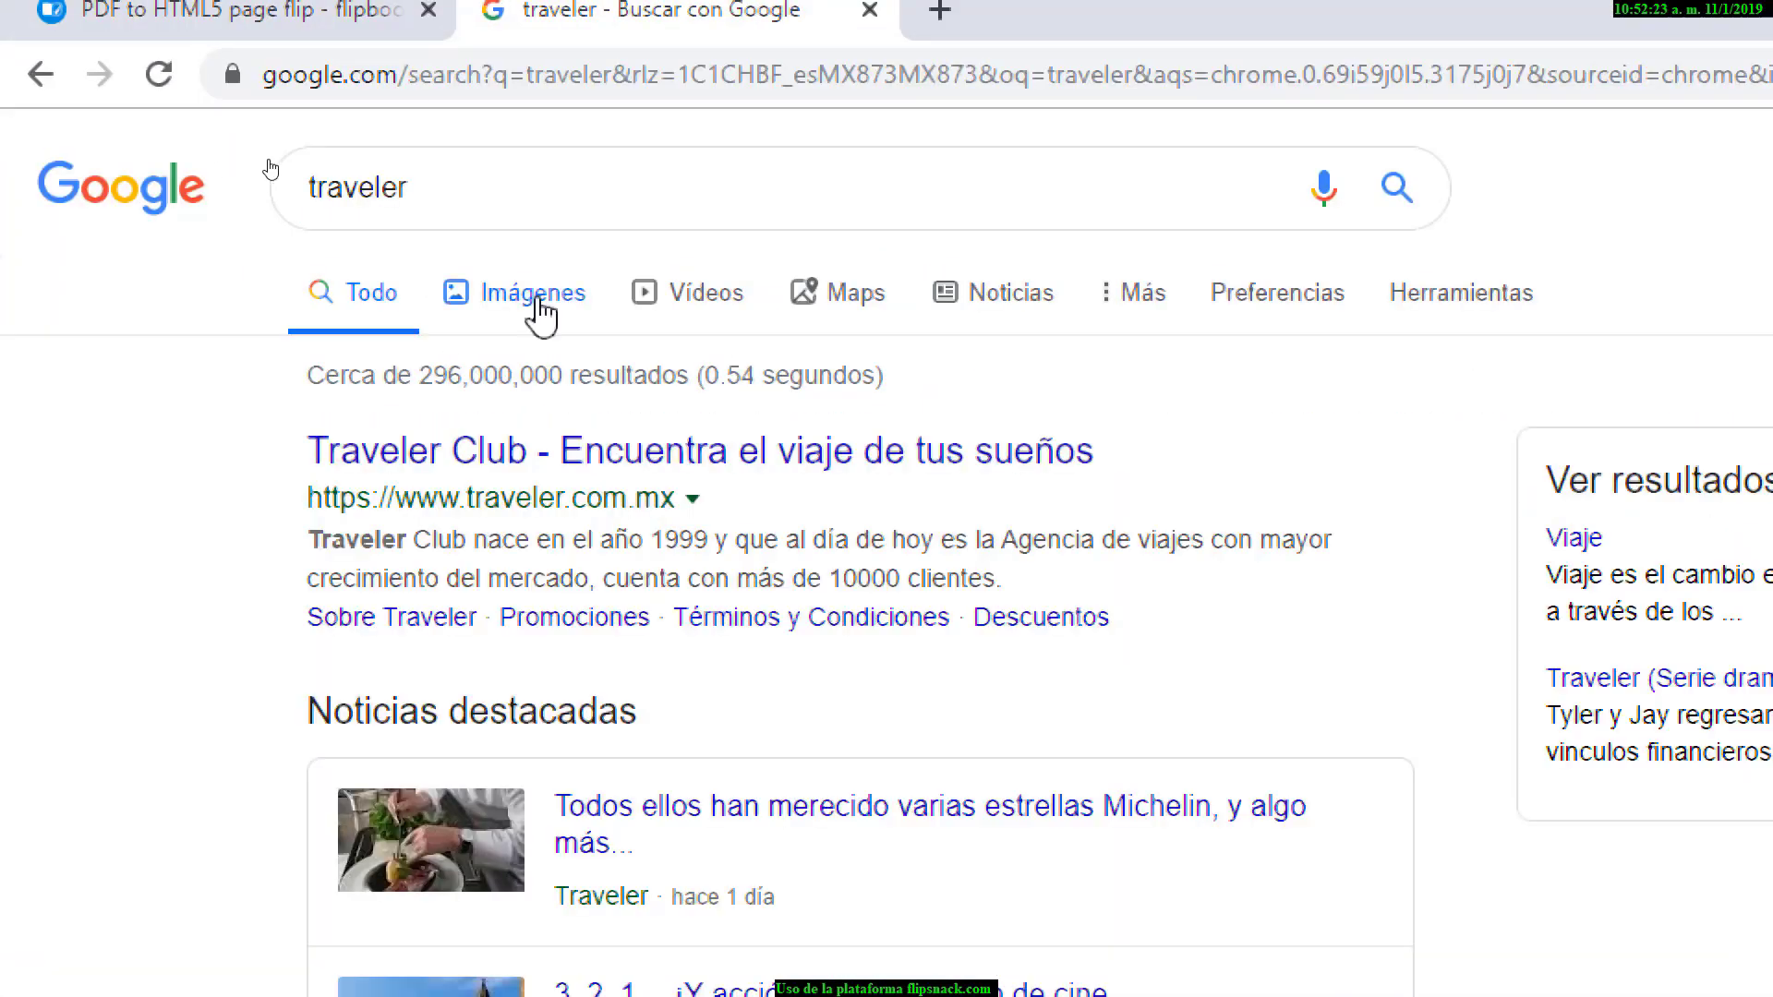
{"action": "left_click", "coordinate": [535, 305]}
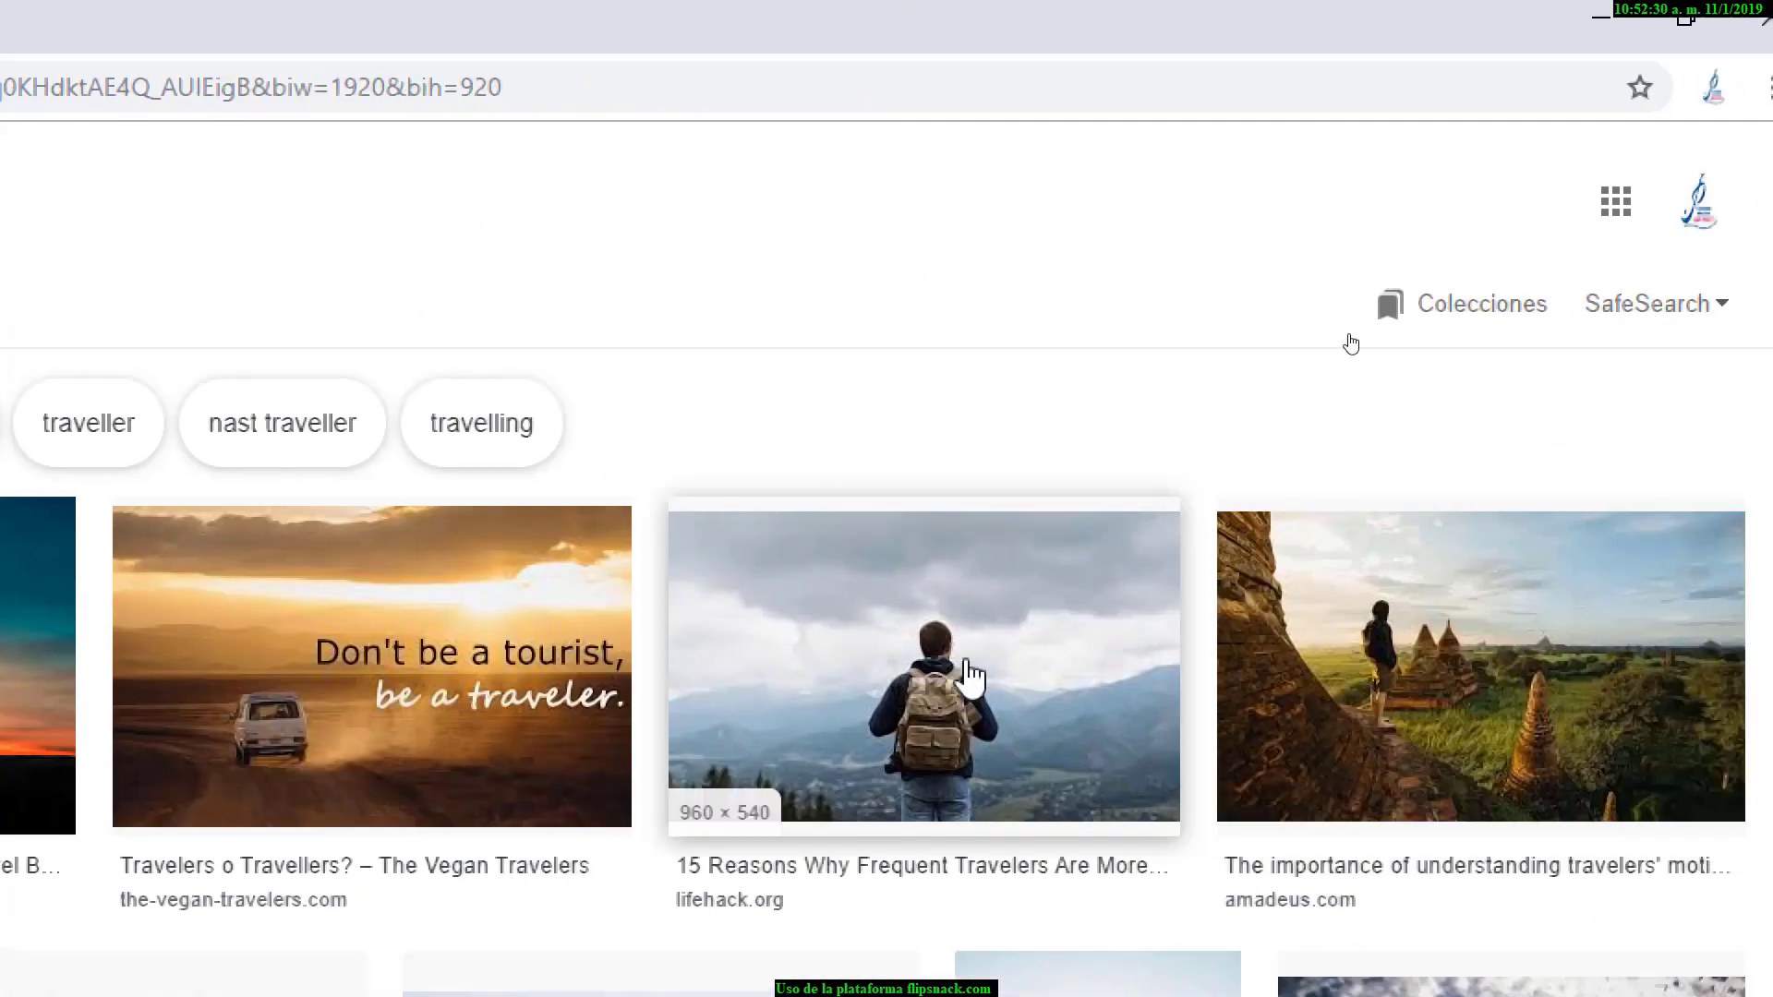
- Save the picture of the backpacker facing the mountains to the desktop as "viajero-portada"
{"action": "left_click", "coordinate": [978, 677]}
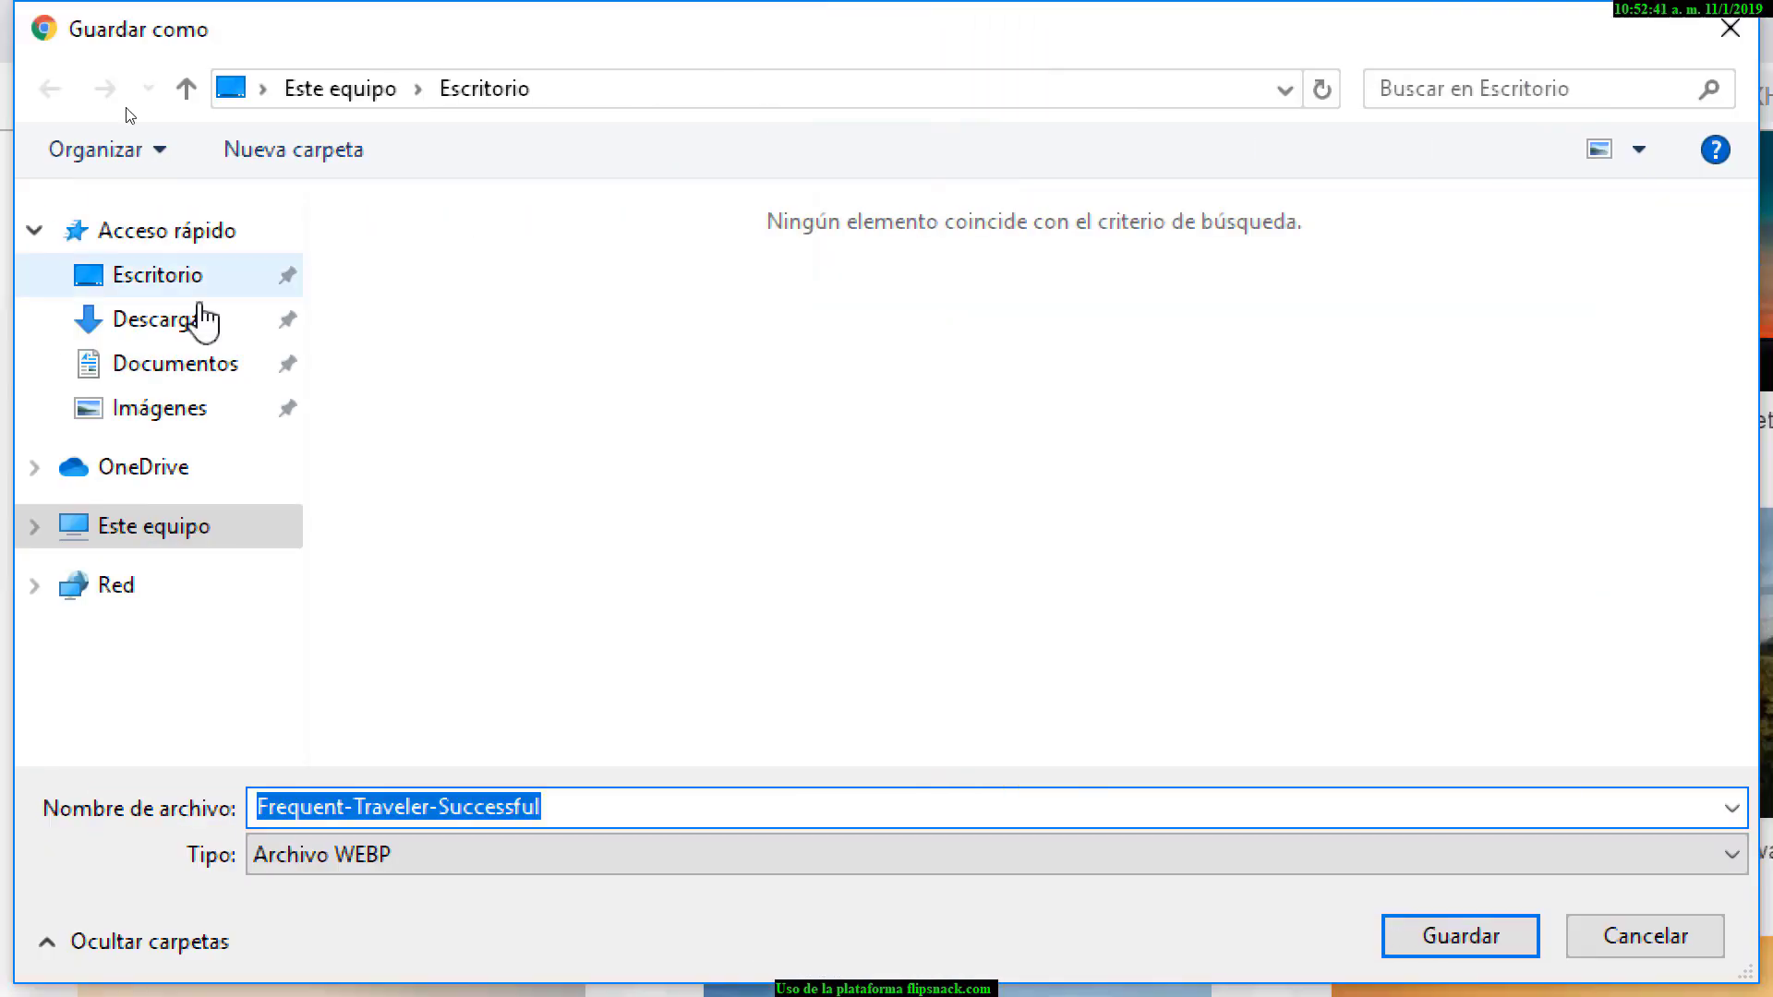
{"action": "type", "text": "viajero"}
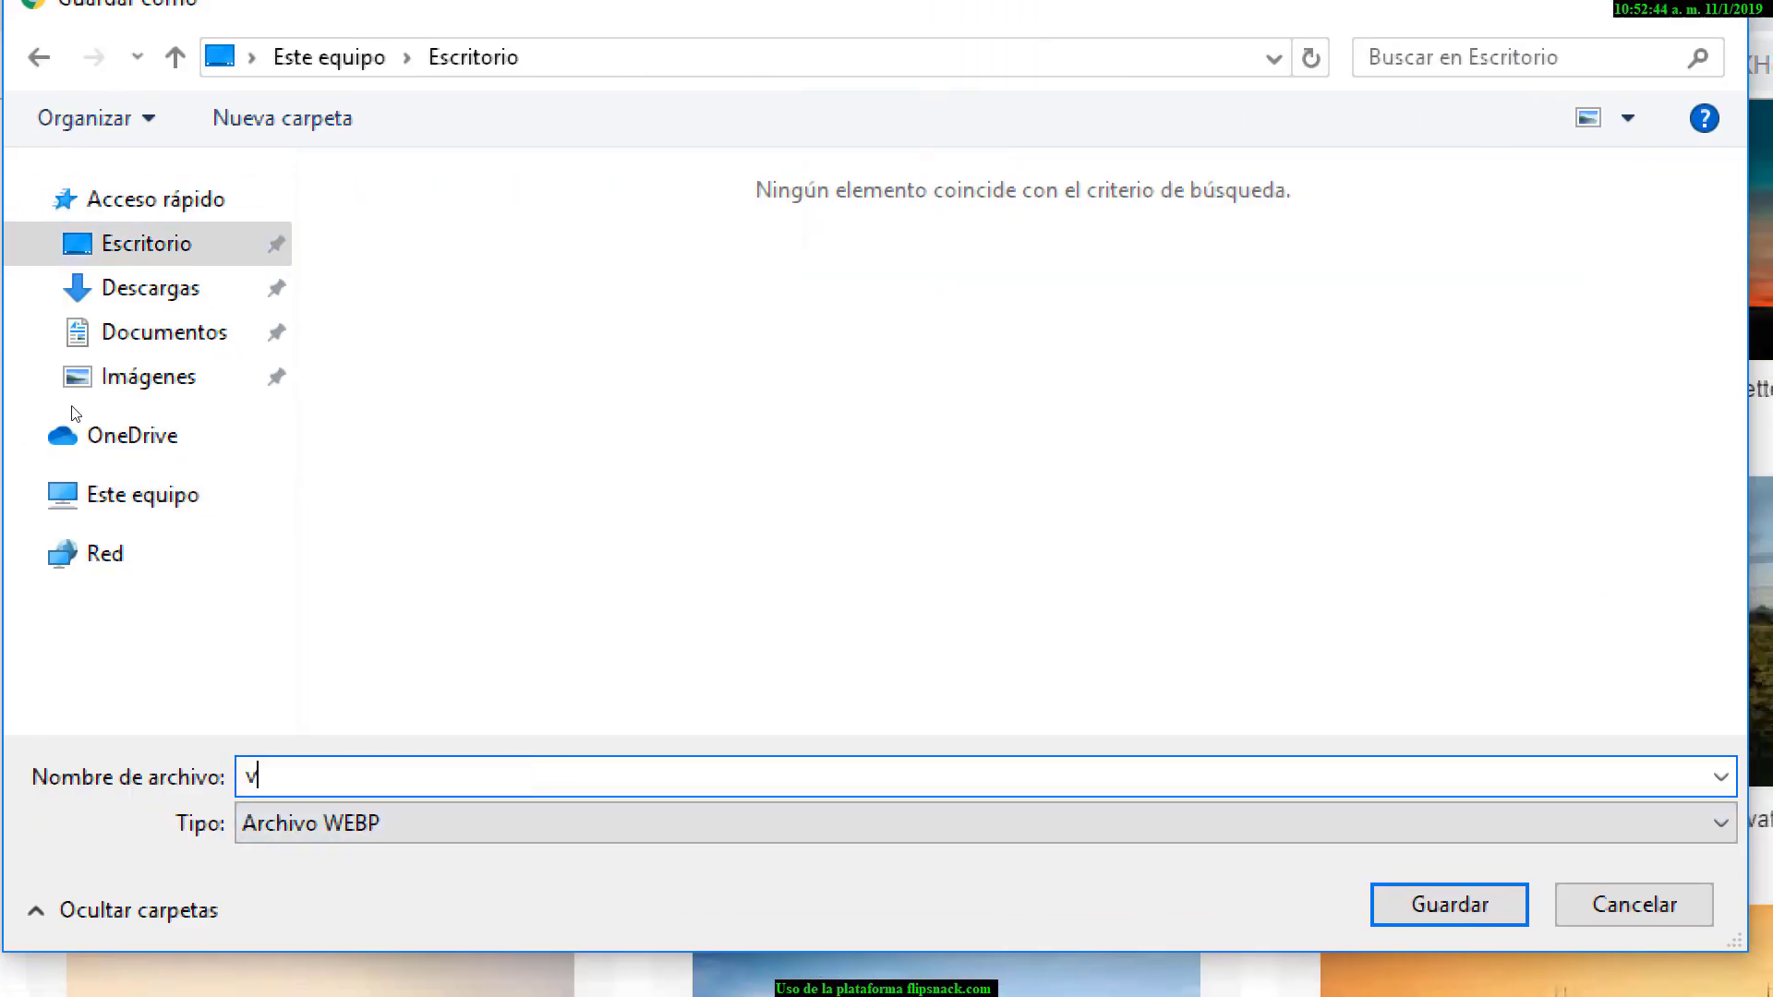
{"action": "type", "text": "-portada"}
{"action": "key", "text": "Return"}
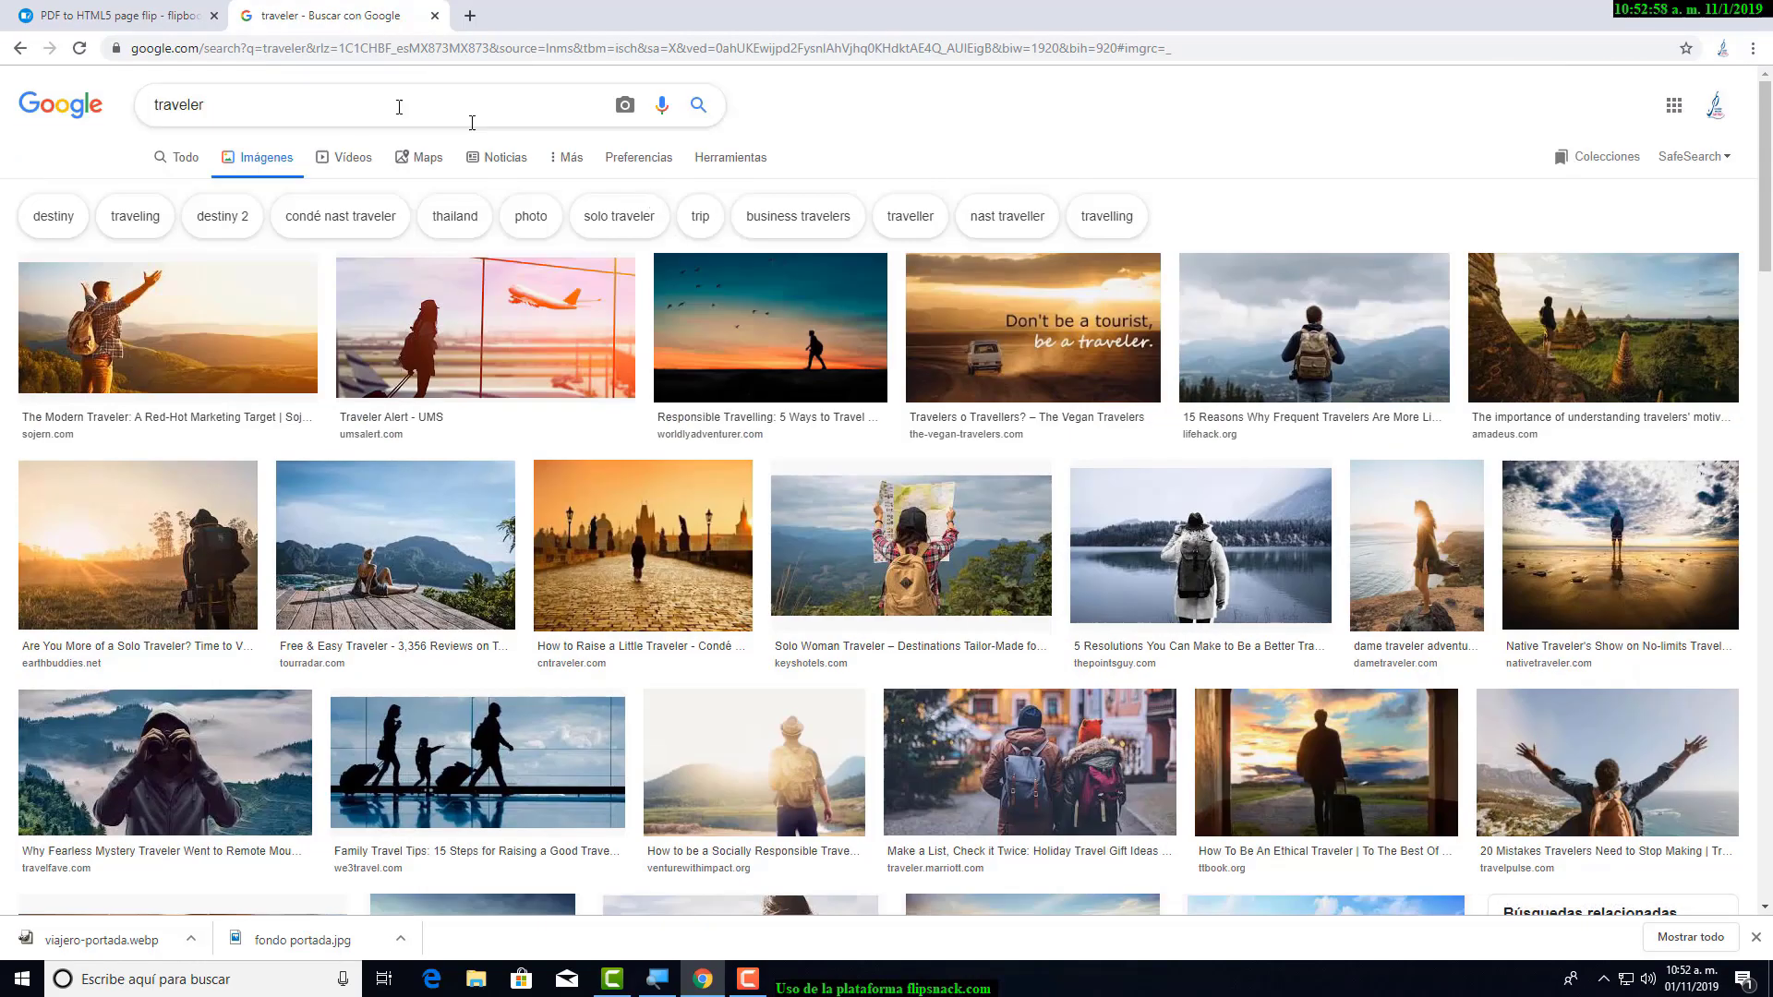
- Close the image search, open quitarfondo.com in a new tab and dismiss its introductory instructions
{"action": "left_click", "coordinate": [434, 16]}
{"action": "key", "text": "ctrl+t"}
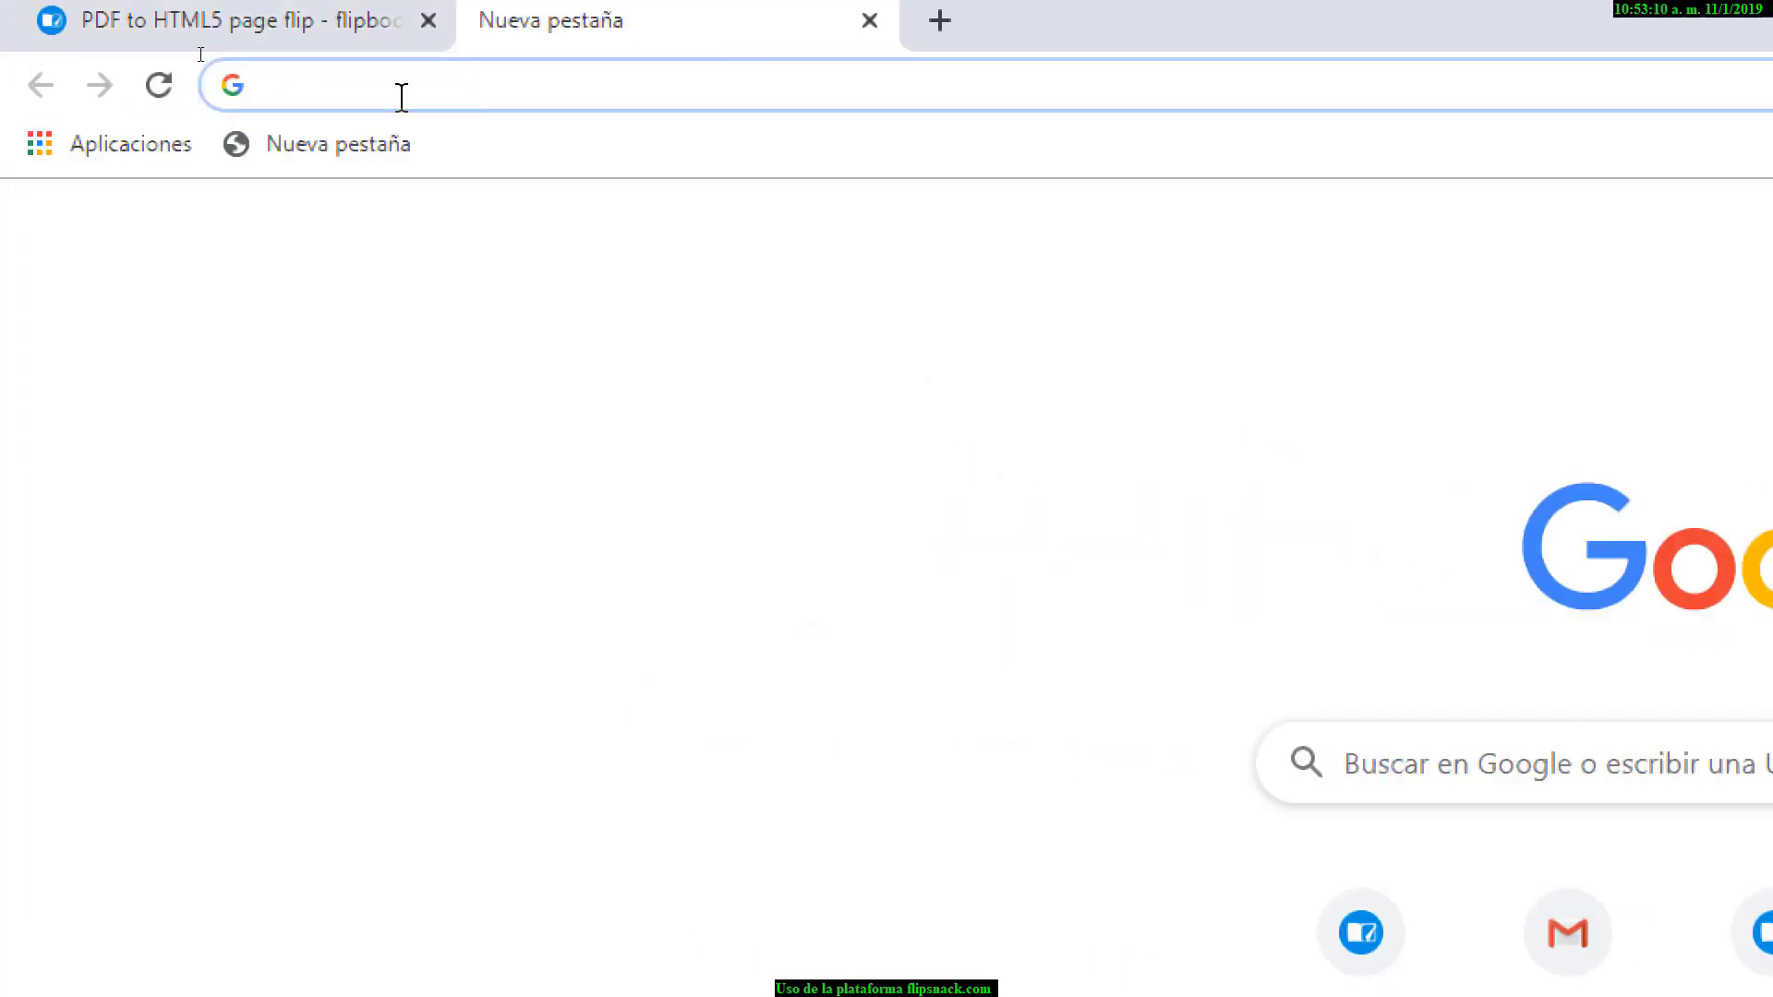
{"action": "type", "text": "quitar"}
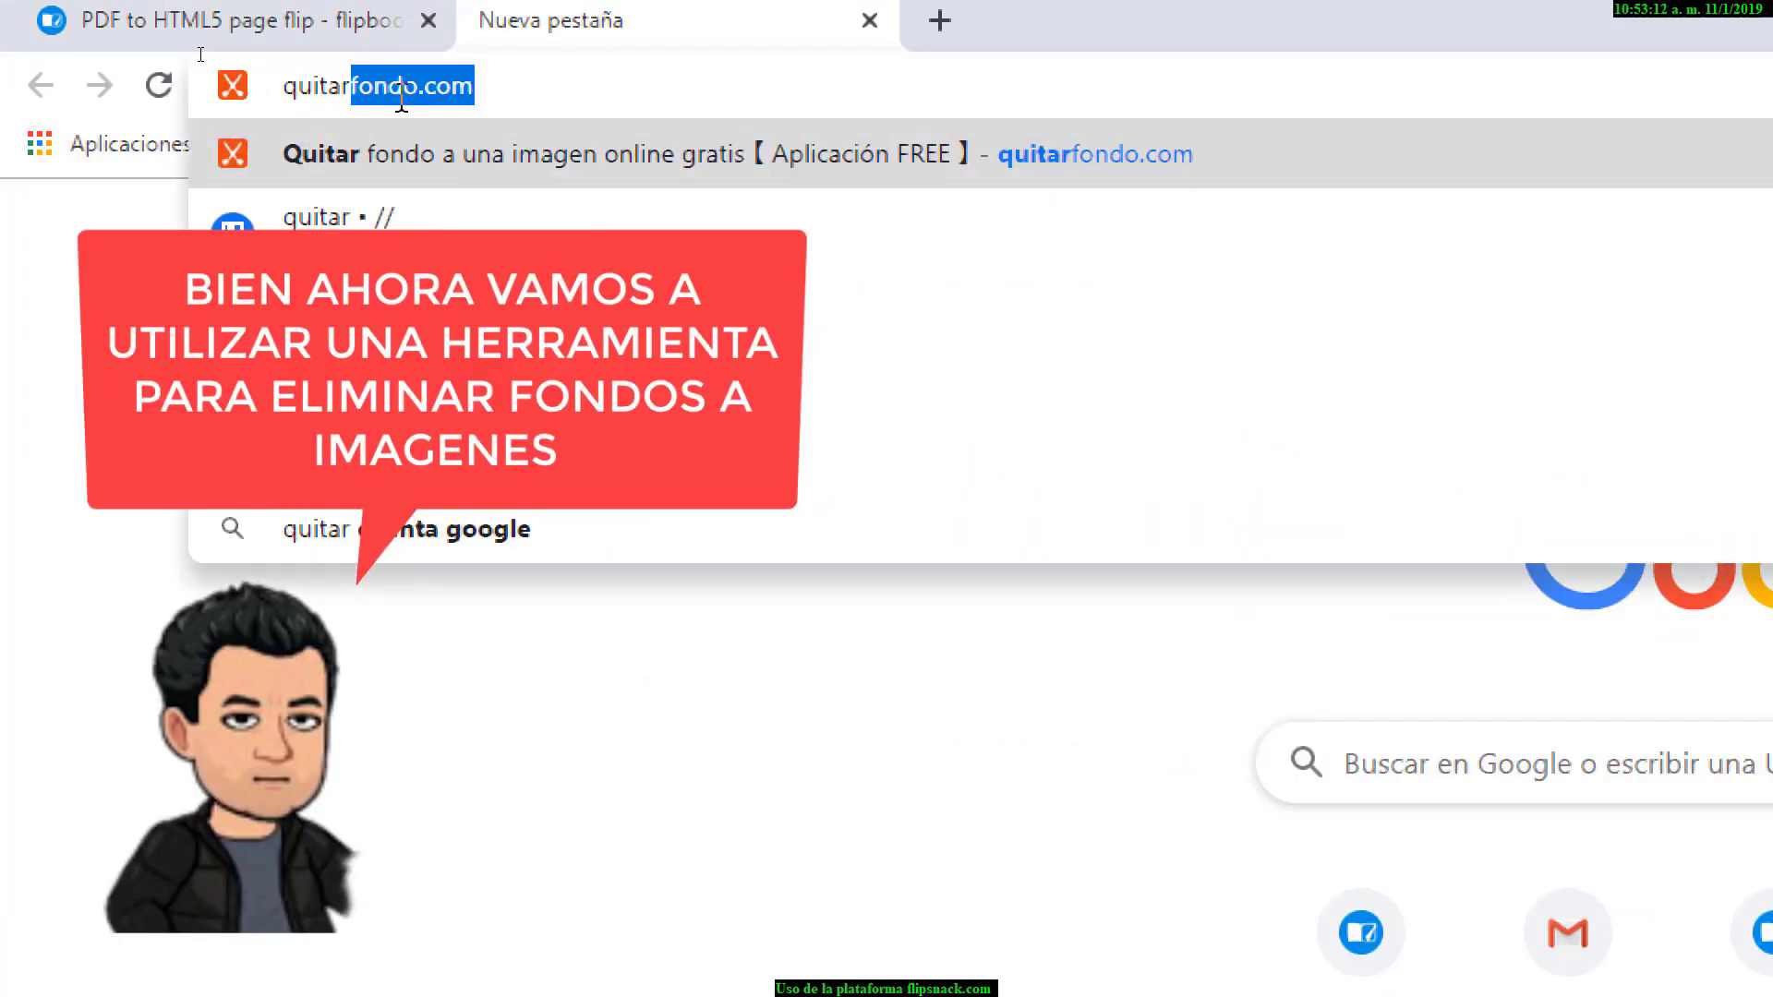
{"action": "type", "text": "fondo.com"}
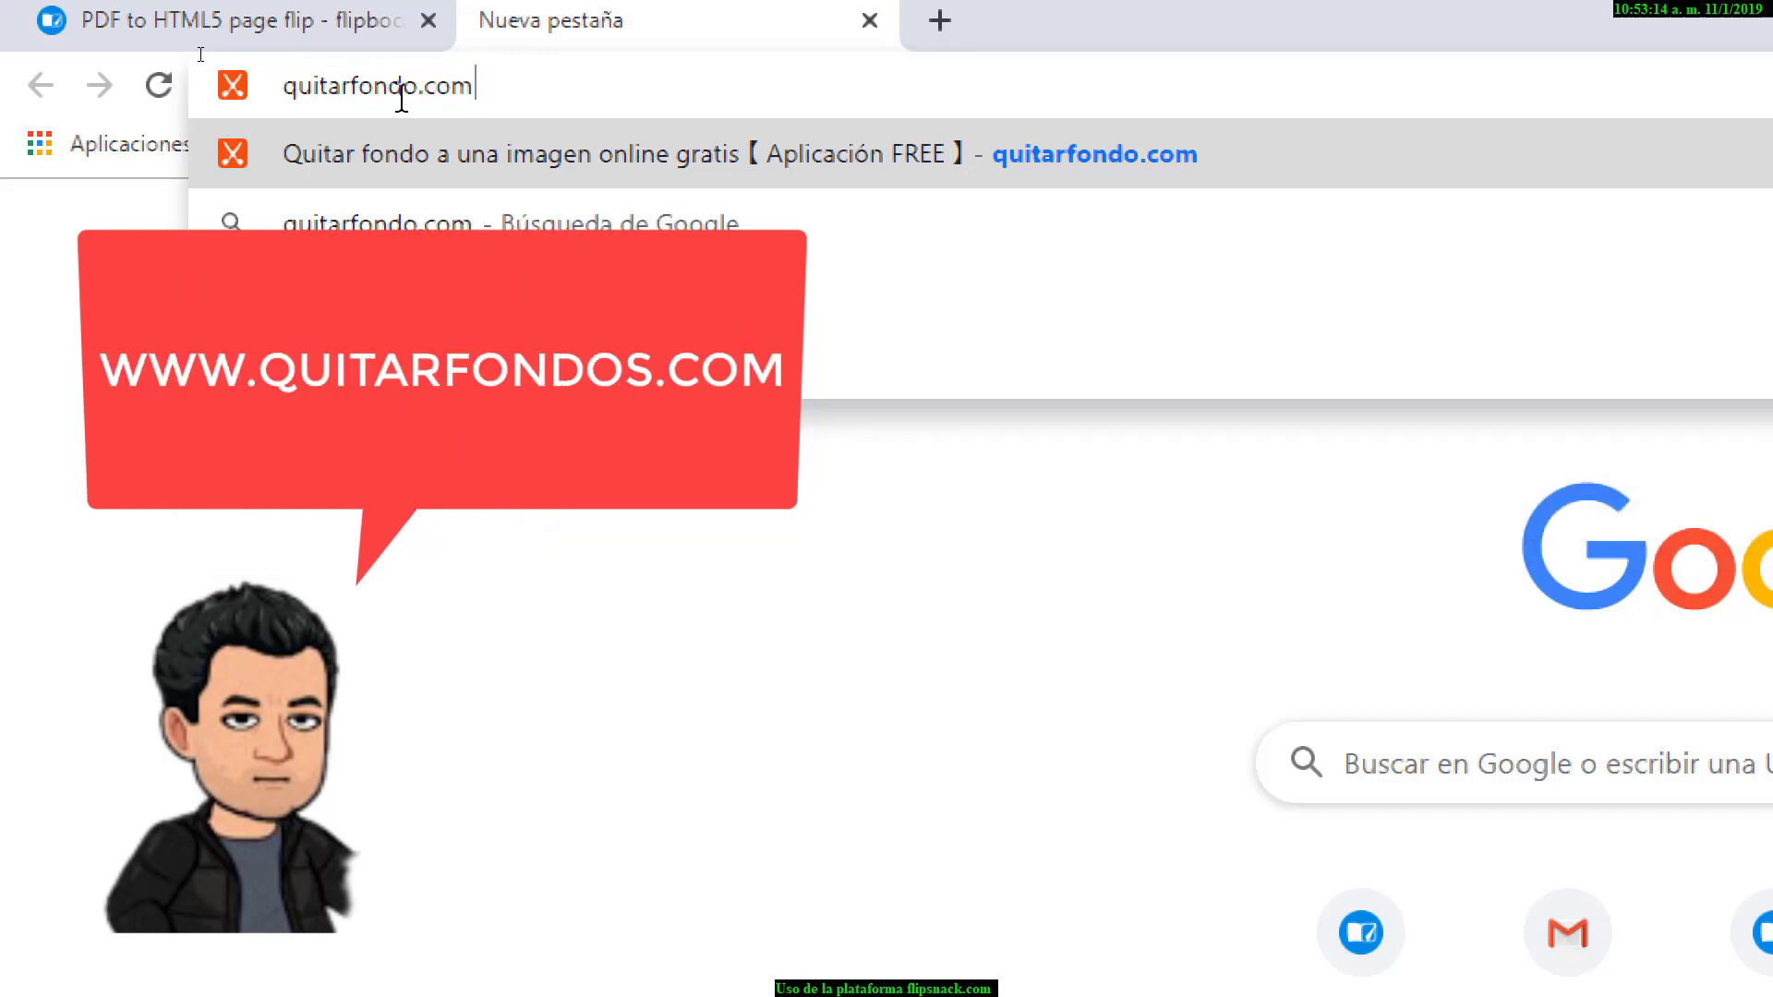
{"action": "key", "text": "Return"}
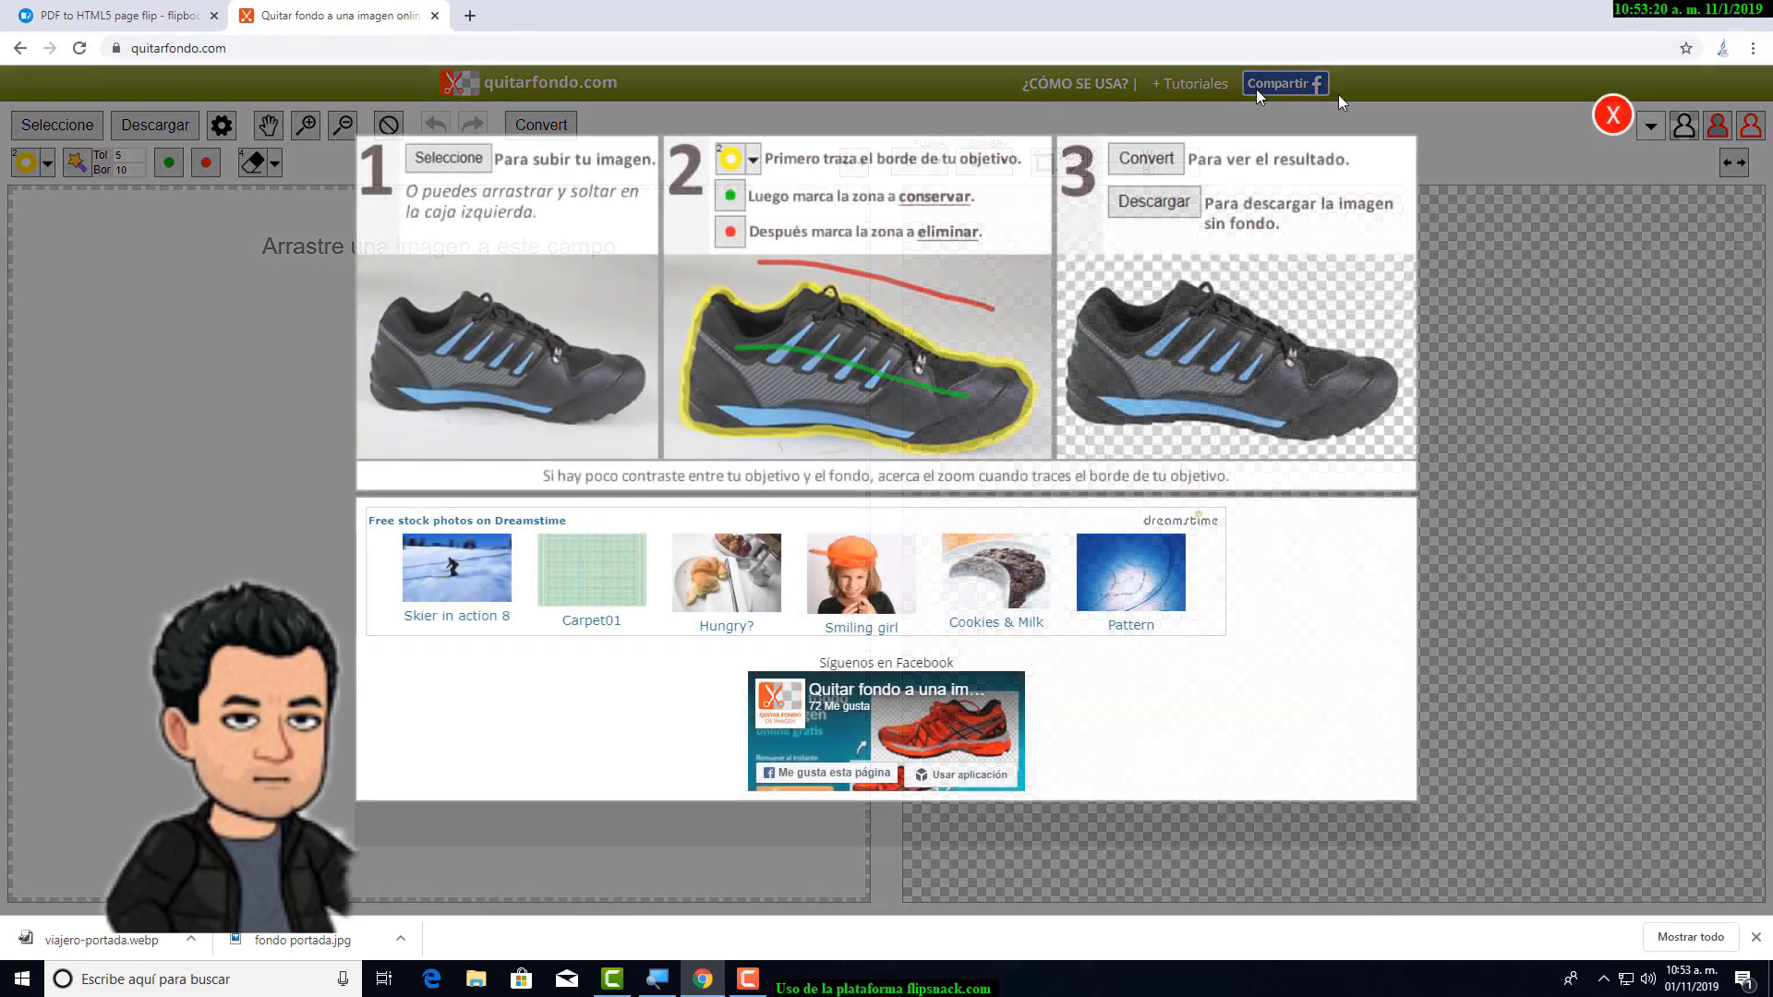
{"action": "left_click", "coordinate": [1613, 115]}
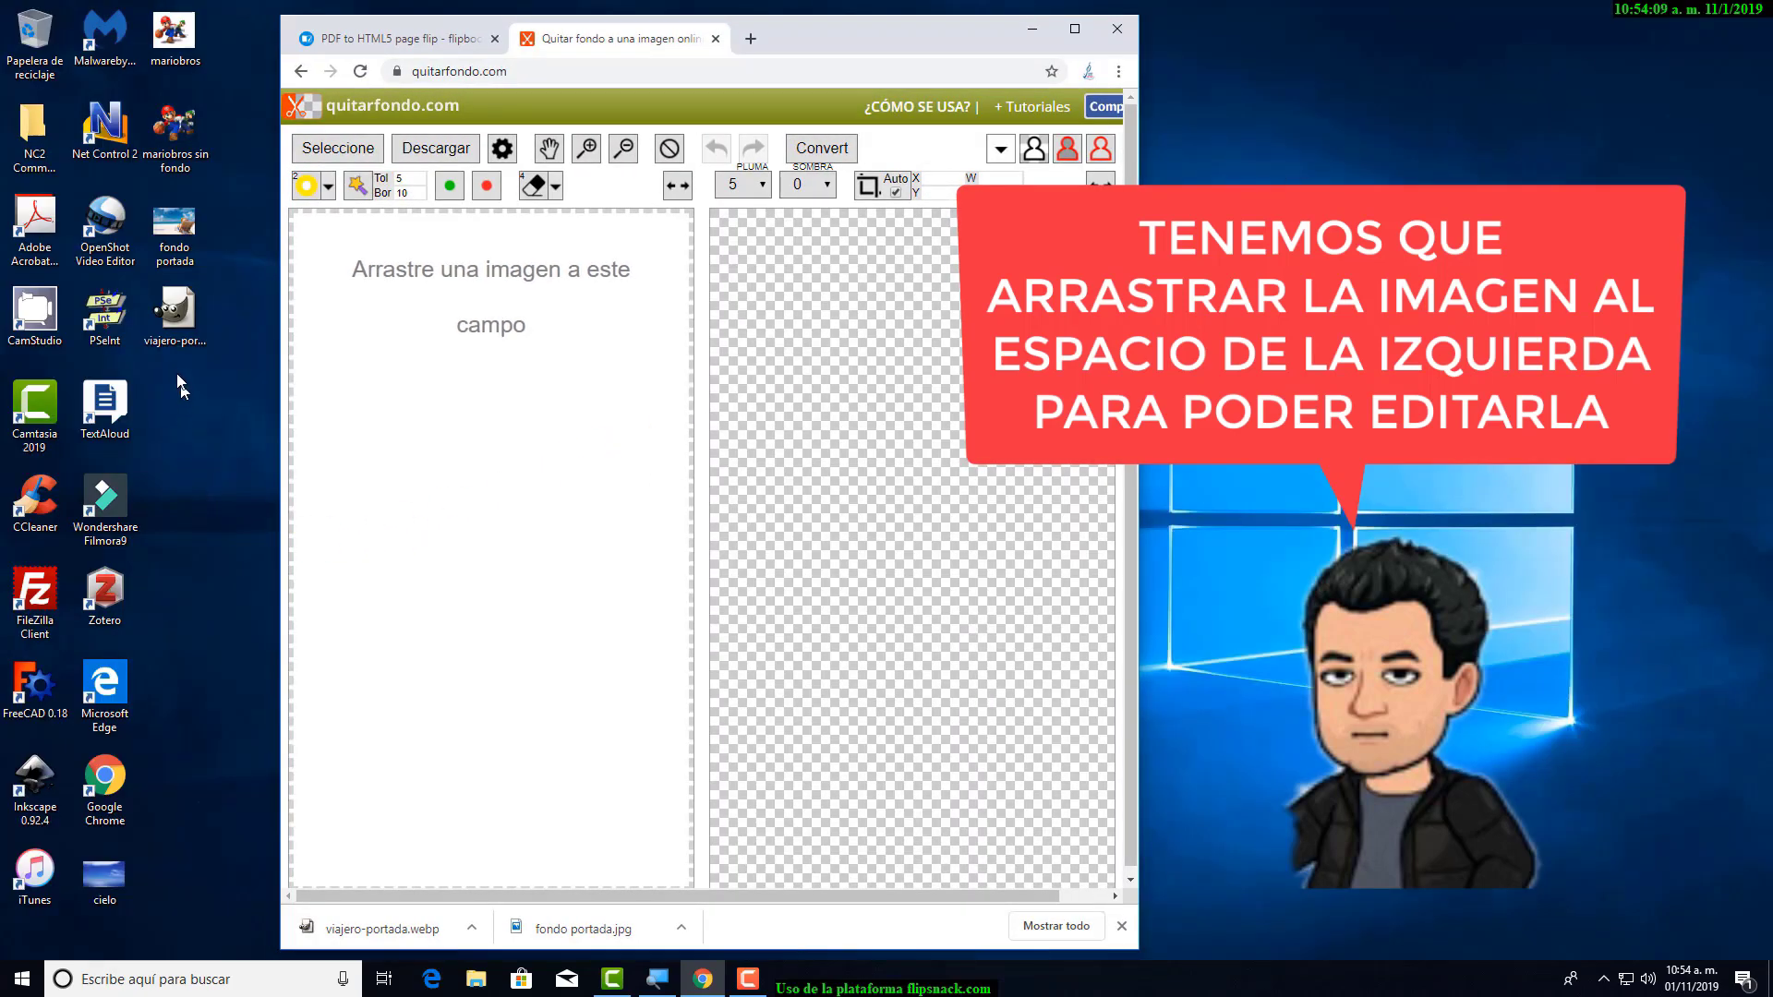
- Load the viajero-portada image from the desktop into the background remover and maximize the browser window
{"action": "left_click_drag", "start_coordinate": [175, 314], "coordinate": [446, 483]}
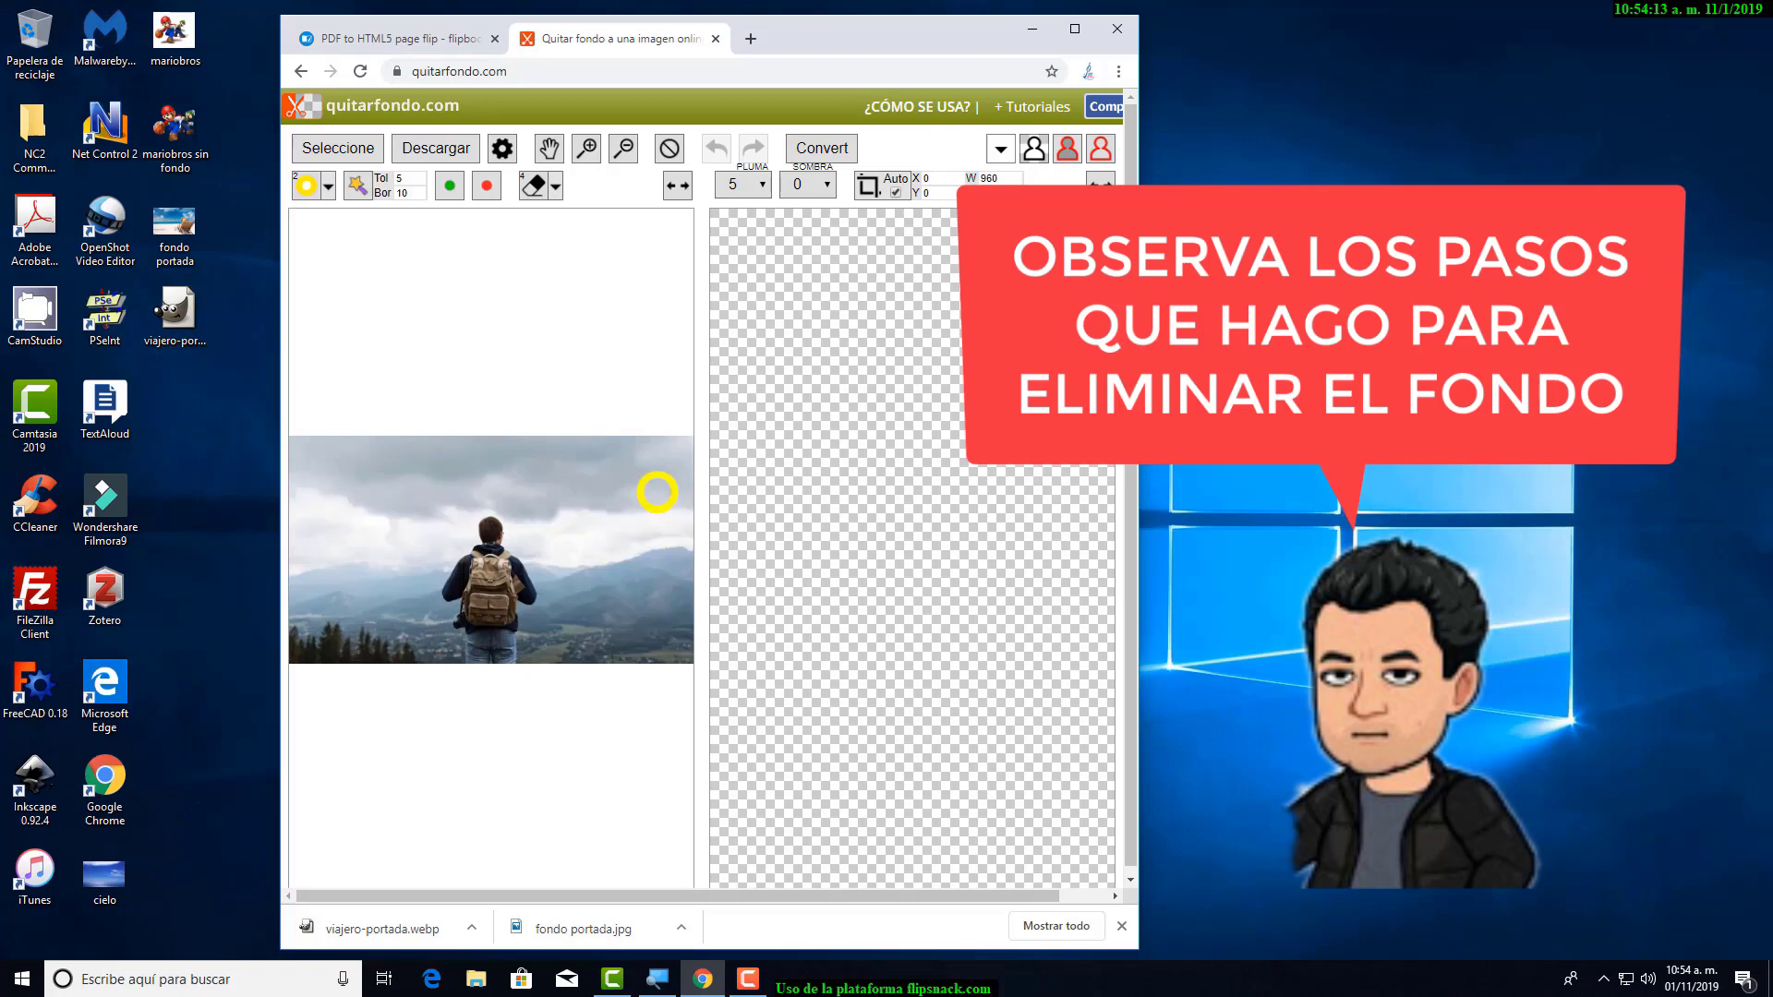
{"action": "left_click", "coordinate": [1074, 29]}
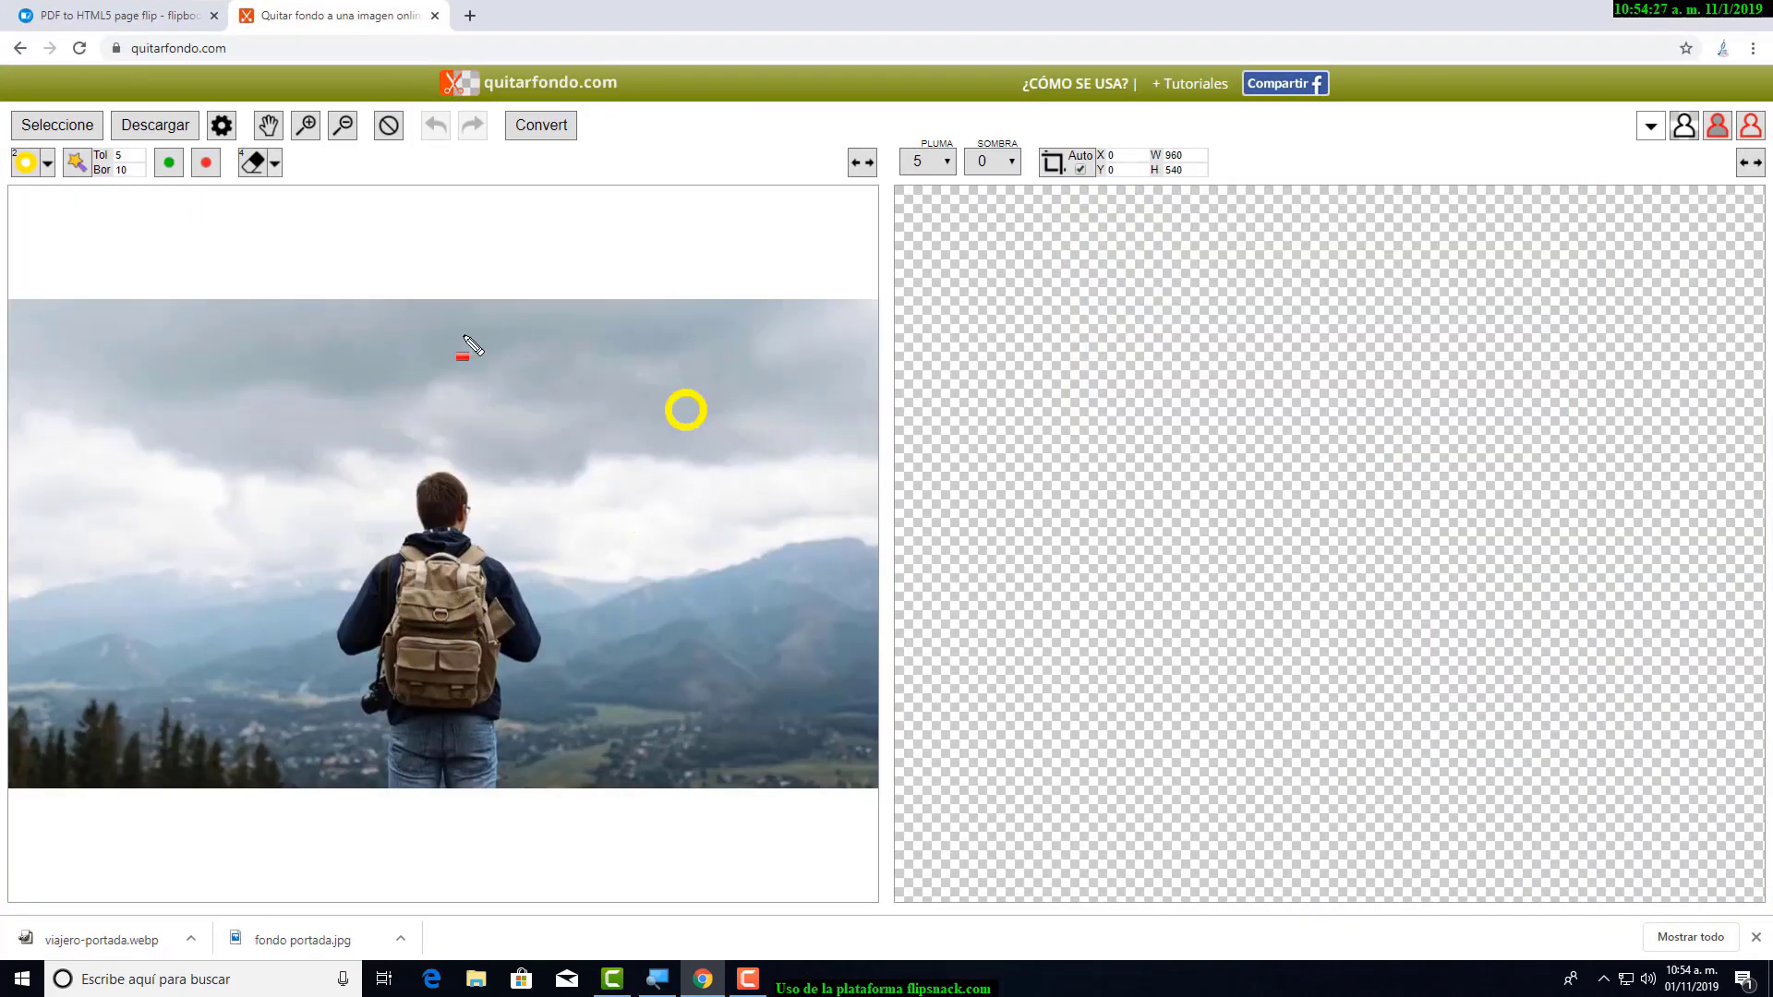
{"action": "left_click_drag", "start_coordinate": [129, 459], "coordinate": [118, 567]}
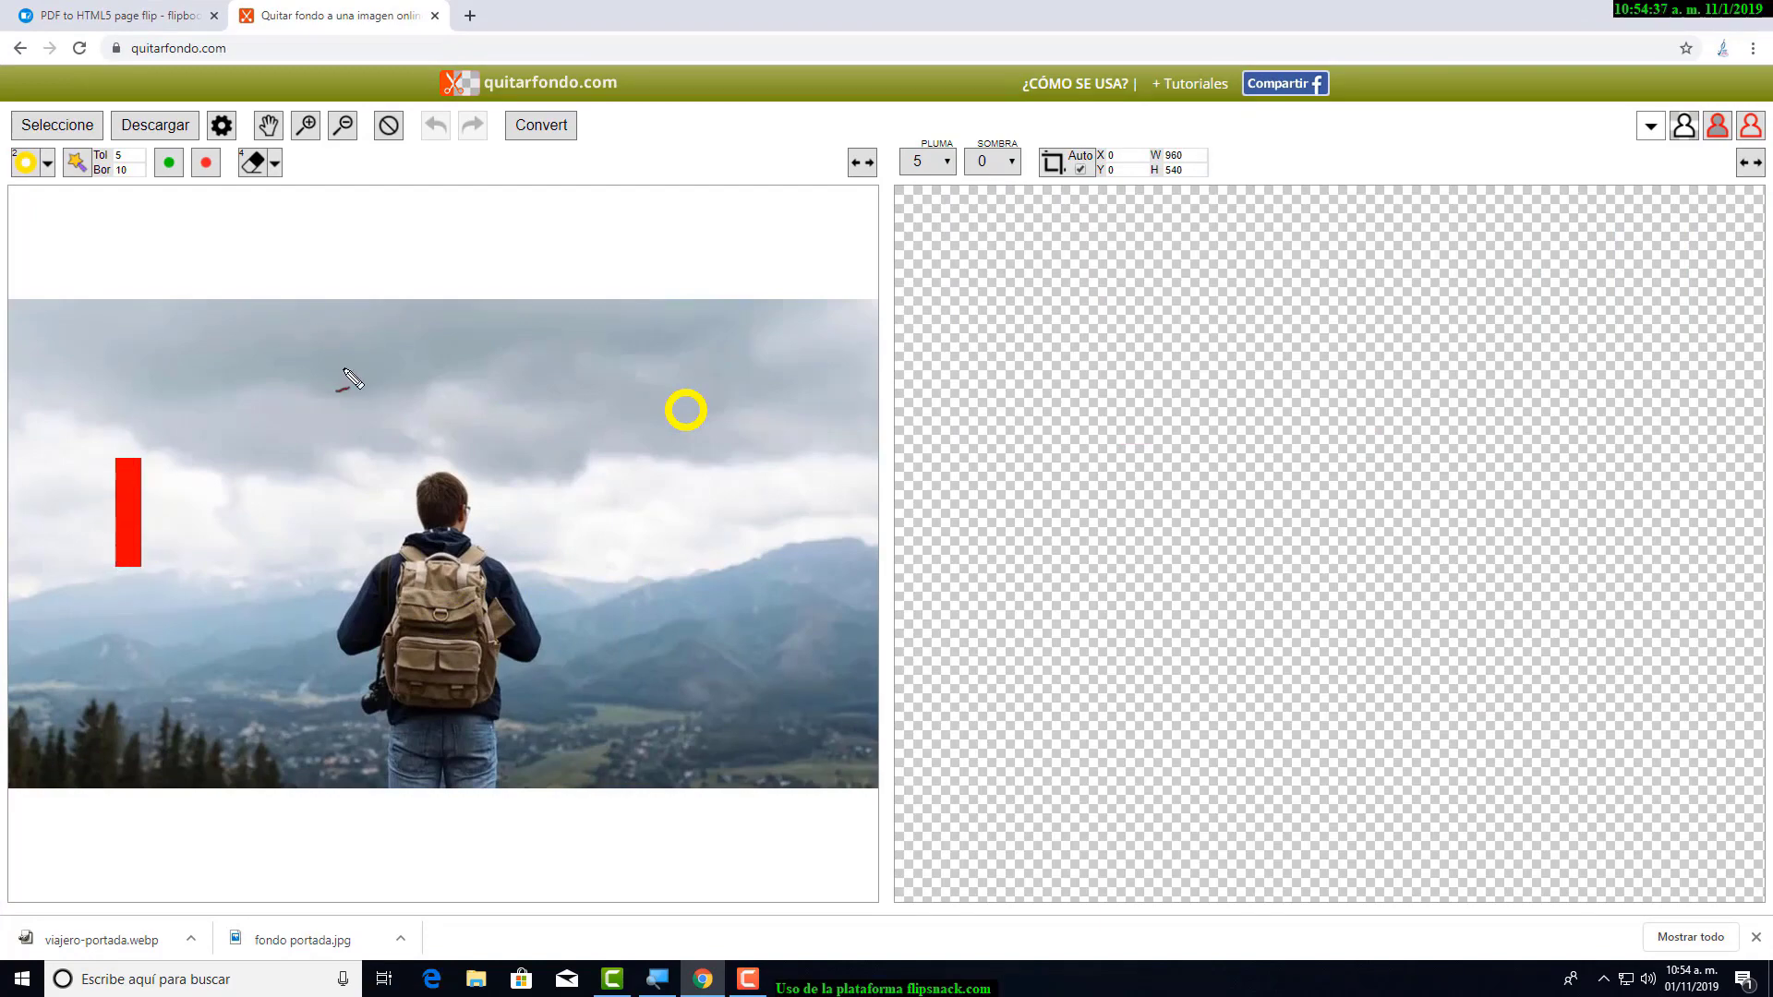
{"action": "key", "text": "ctrl+z"}
{"action": "key", "text": "ctrl+z"}
{"action": "left_click_drag", "start_coordinate": [469, 338], "coordinate": [491, 425]}
{"action": "left_click_drag", "start_coordinate": [466, 426], "coordinate": [530, 427]}
{"action": "left_click_drag", "start_coordinate": [441, 368], "coordinate": [31, 168]}
{"action": "key", "text": "Escape"}
- Trace the traveler's full outline, including the backpack and the camera at his side, with the yellow edge marker
{"action": "left_click", "coordinate": [48, 164]}
{"action": "left_click", "coordinate": [25, 222]}
{"action": "mouse_move", "coordinate": [380, 796]}
{"action": "left_mouse_down"}
{"action": "mouse_move", "coordinate": [338, 643]}
{"action": "mouse_move", "coordinate": [455, 472]}
{"action": "mouse_move", "coordinate": [383, 785]}
{"action": "left_mouse_up"}
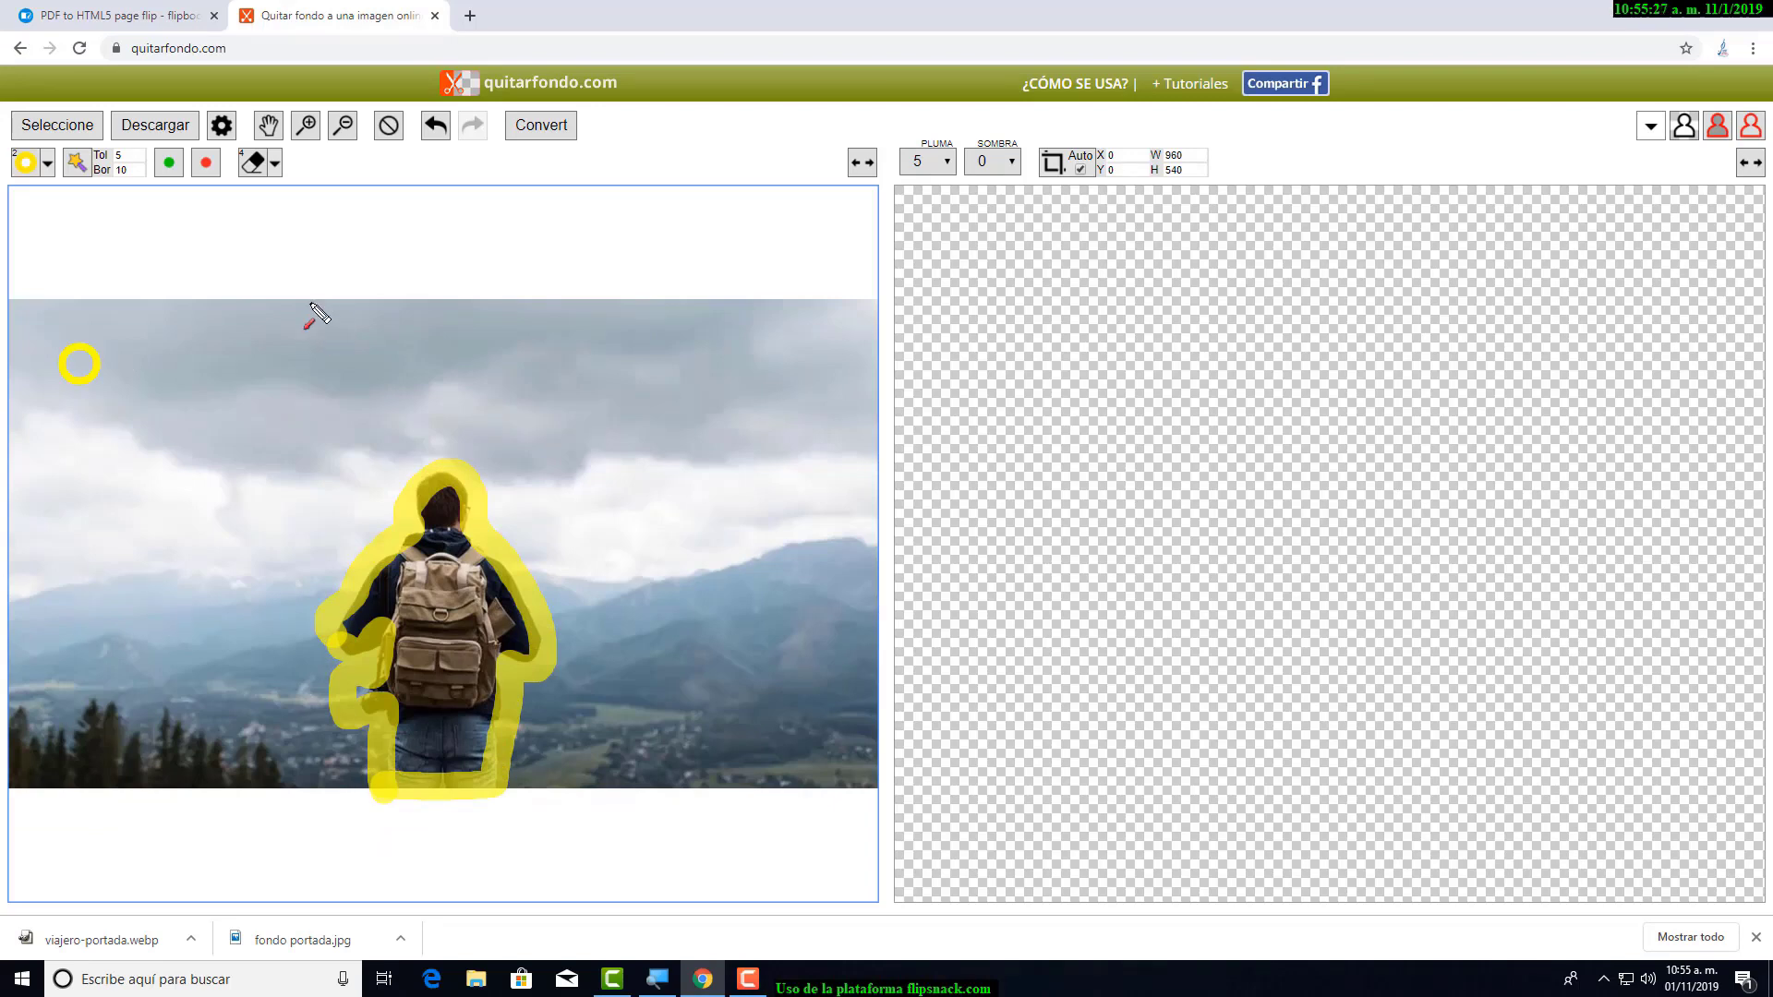
- Mark the traveler's body with a green keep line and the surrounding background with a red removal arc
{"action": "left_click_drag", "start_coordinate": [628, 296], "coordinate": [684, 338]}
{"action": "mouse_move", "coordinate": [623, 427]}
{"action": "left_mouse_down"}
{"action": "mouse_move", "coordinate": [658, 523]}
{"action": "mouse_move", "coordinate": [725, 509]}
{"action": "left_mouse_up"}
{"action": "left_click_drag", "start_coordinate": [609, 479], "coordinate": [221, 215]}
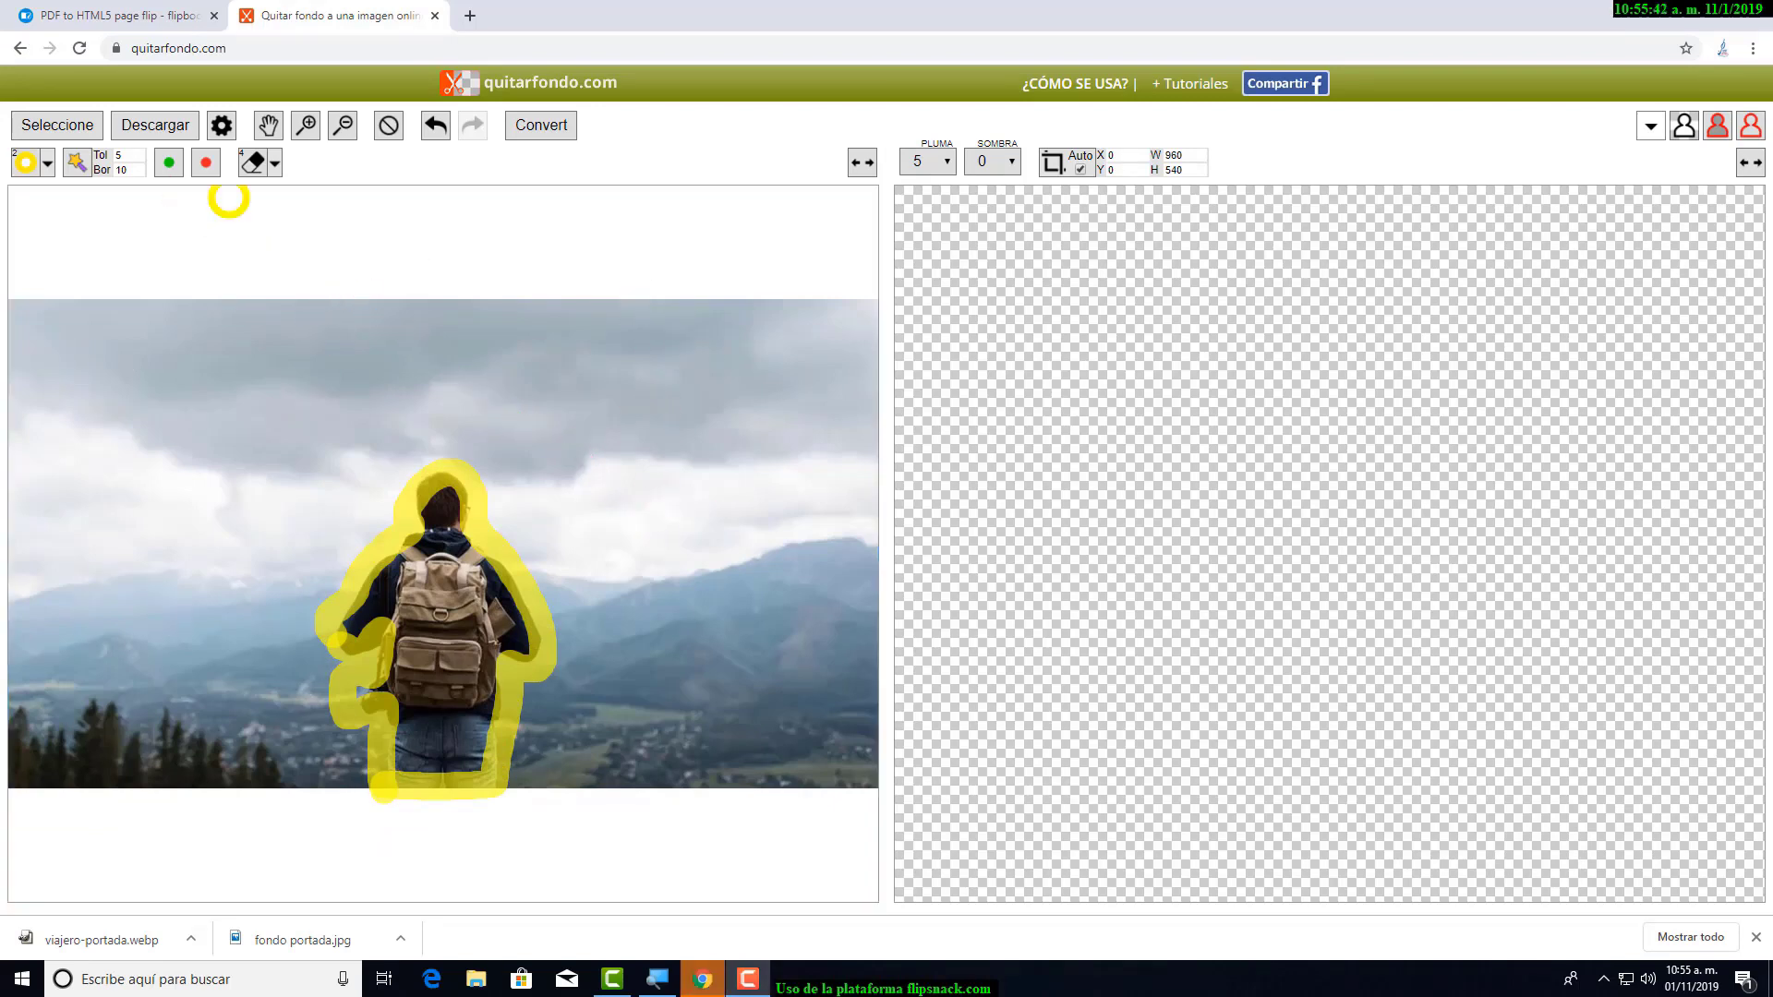
{"action": "left_click_drag", "start_coordinate": [446, 508], "coordinate": [449, 737]}
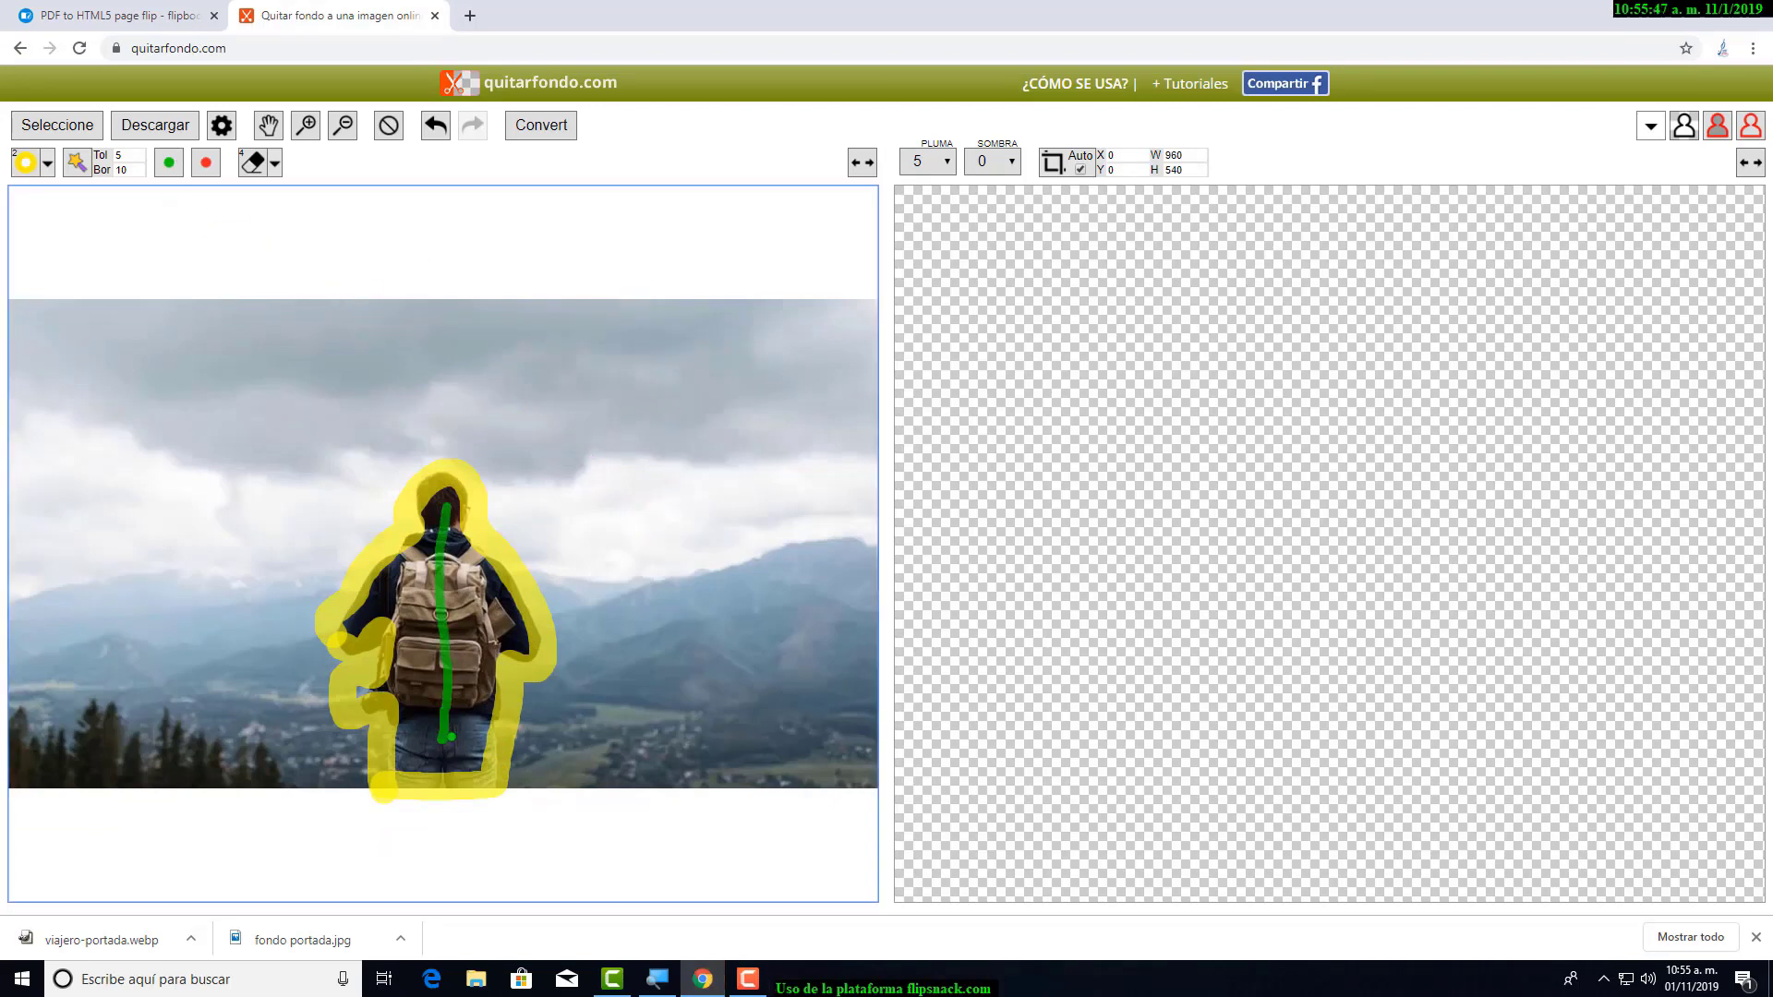
{"action": "left_click_drag", "start_coordinate": [646, 315], "coordinate": [704, 316]}
{"action": "mouse_move", "coordinate": [637, 368]}
{"action": "left_mouse_down"}
{"action": "mouse_move", "coordinate": [626, 480]}
{"action": "mouse_move", "coordinate": [222, 181]}
{"action": "left_mouse_up"}
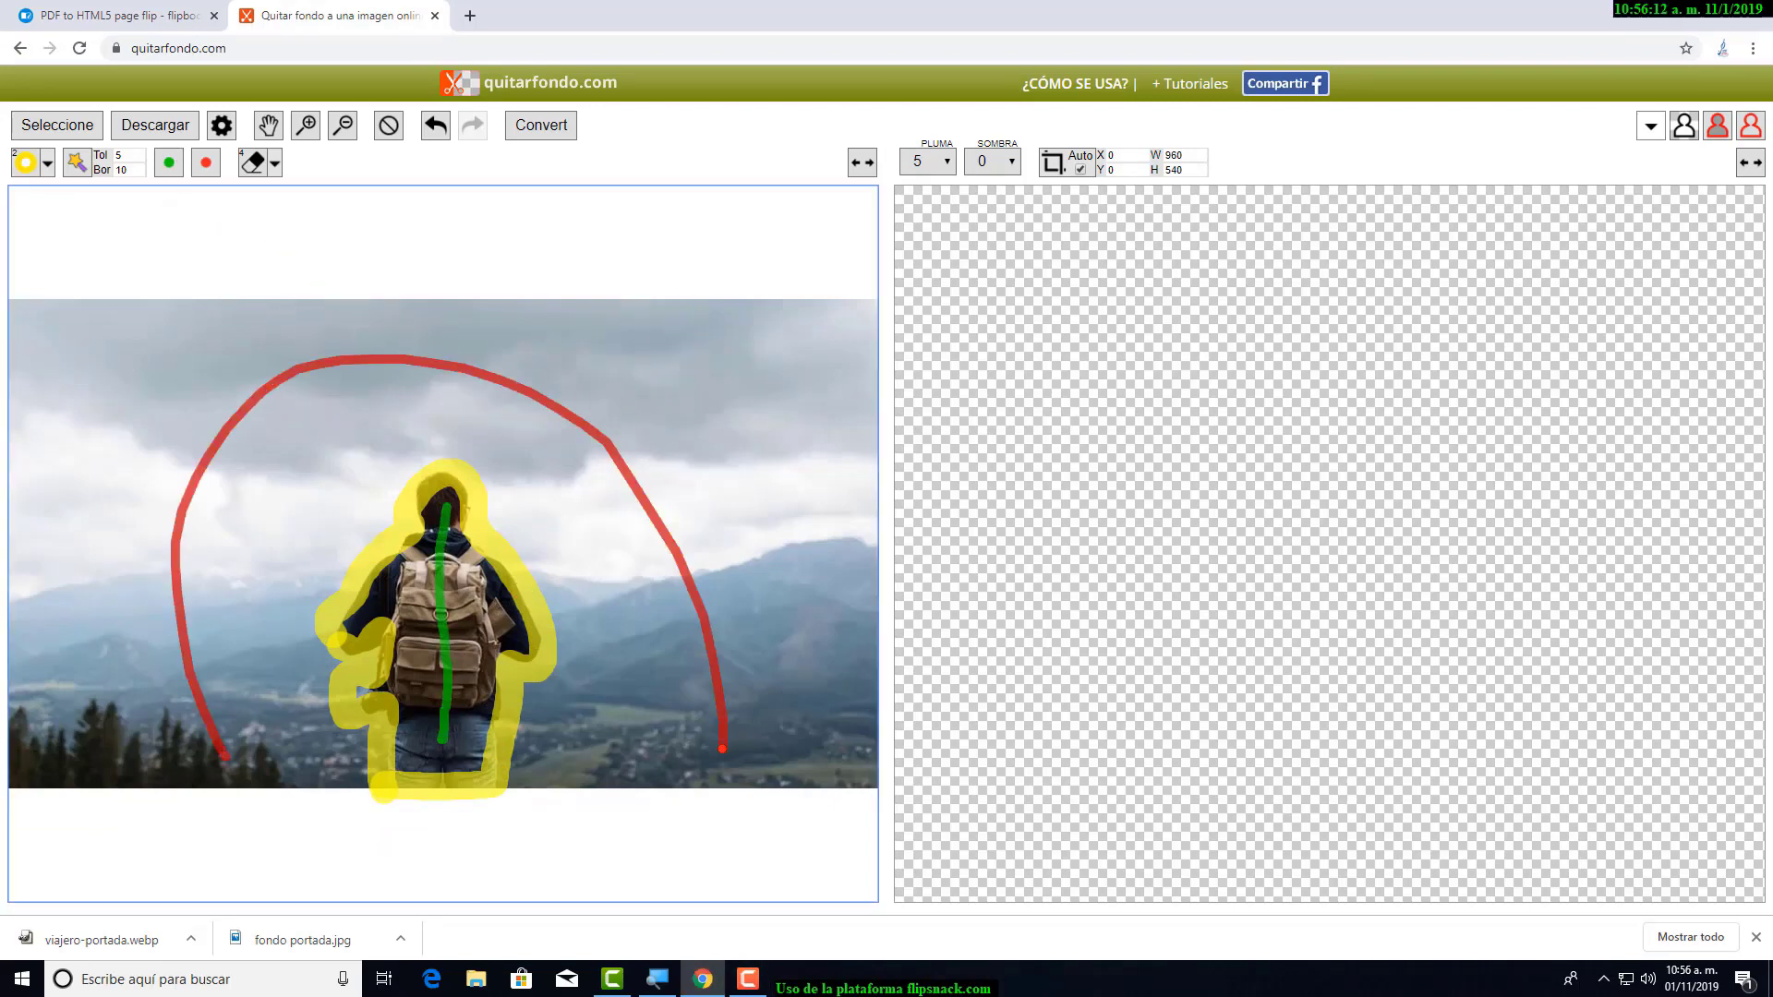
- Convert the marked traveler picture to remove its background and download the resulting image
{"action": "mouse_move", "coordinate": [489, 111]}
{"action": "left_mouse_down"}
{"action": "mouse_move", "coordinate": [591, 180]}
{"action": "mouse_move", "coordinate": [623, 172]}
{"action": "left_mouse_up"}
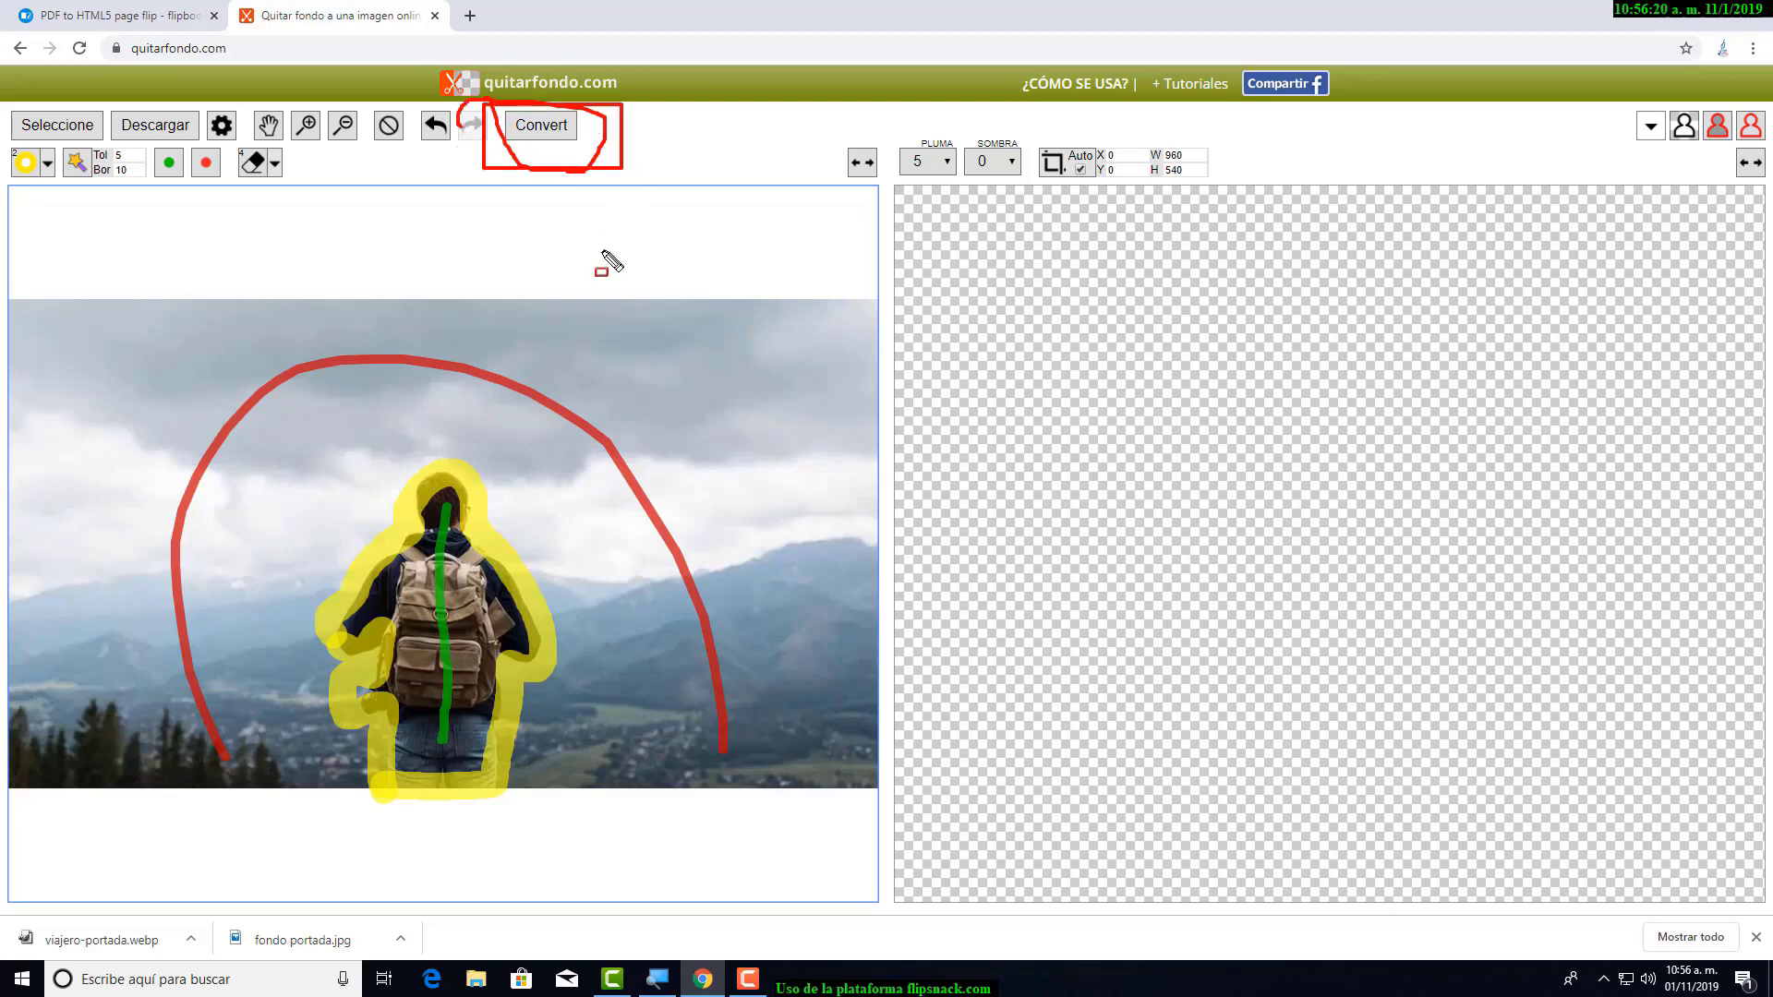
{"action": "key", "text": "Escape"}
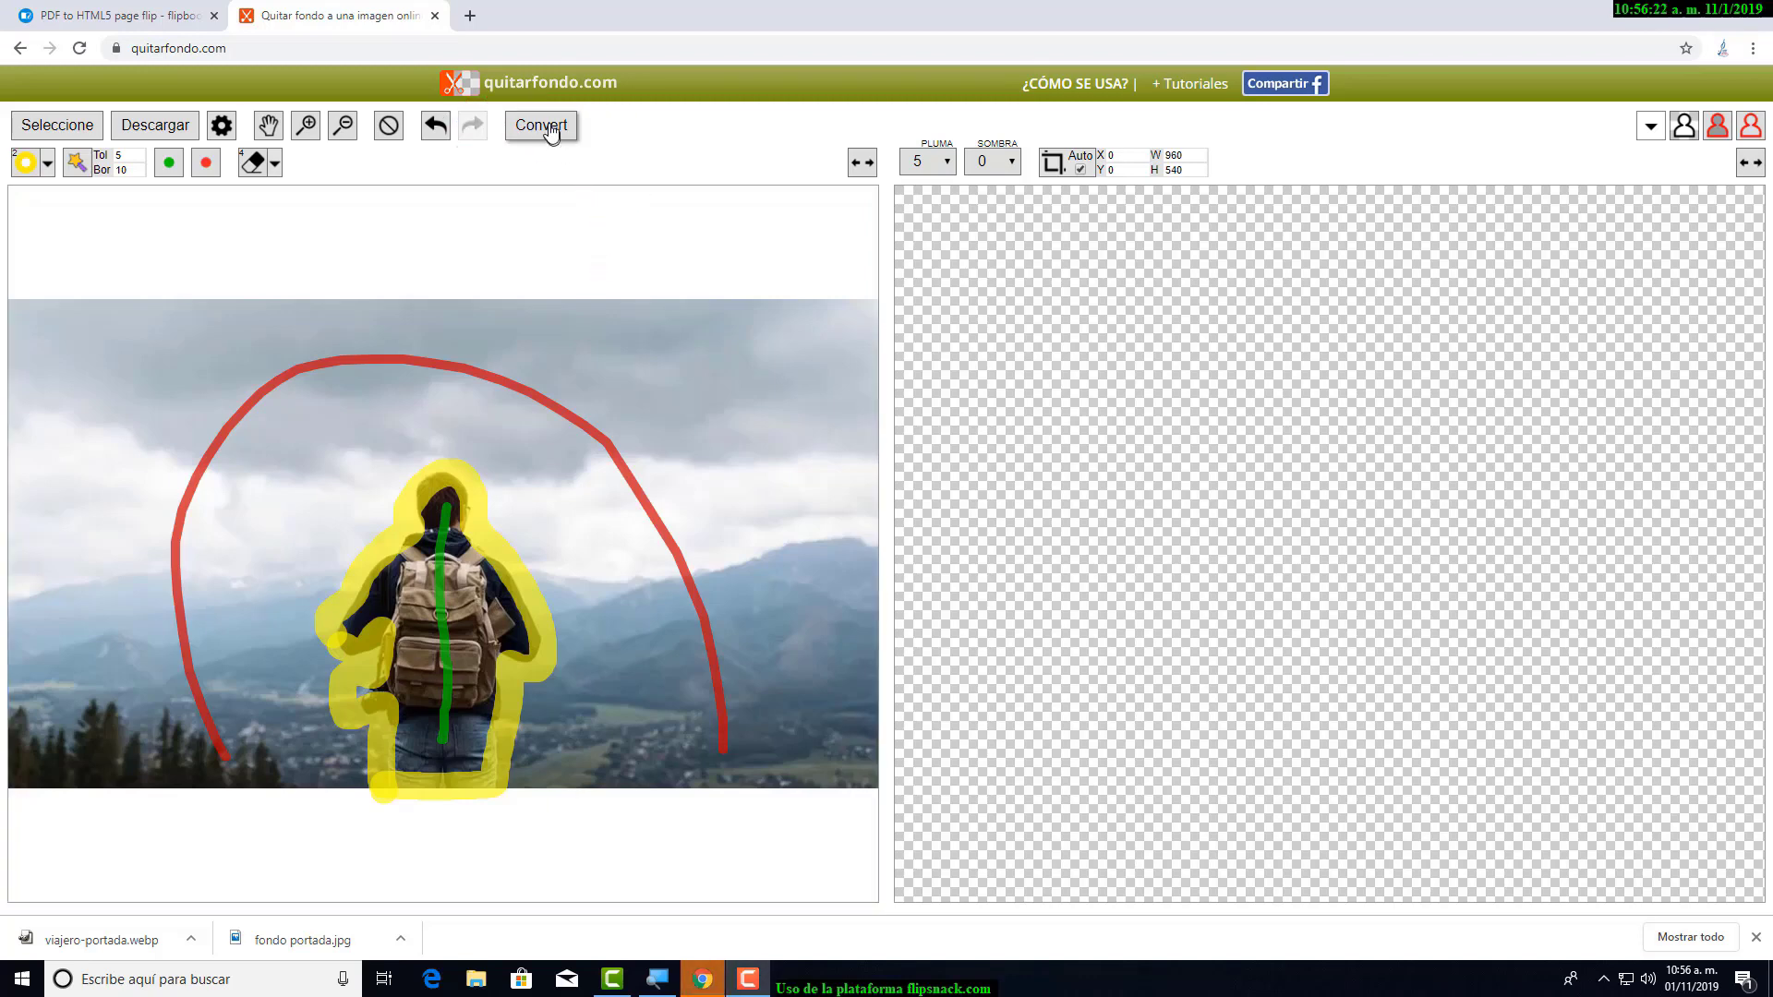
{"action": "left_click", "coordinate": [547, 129]}
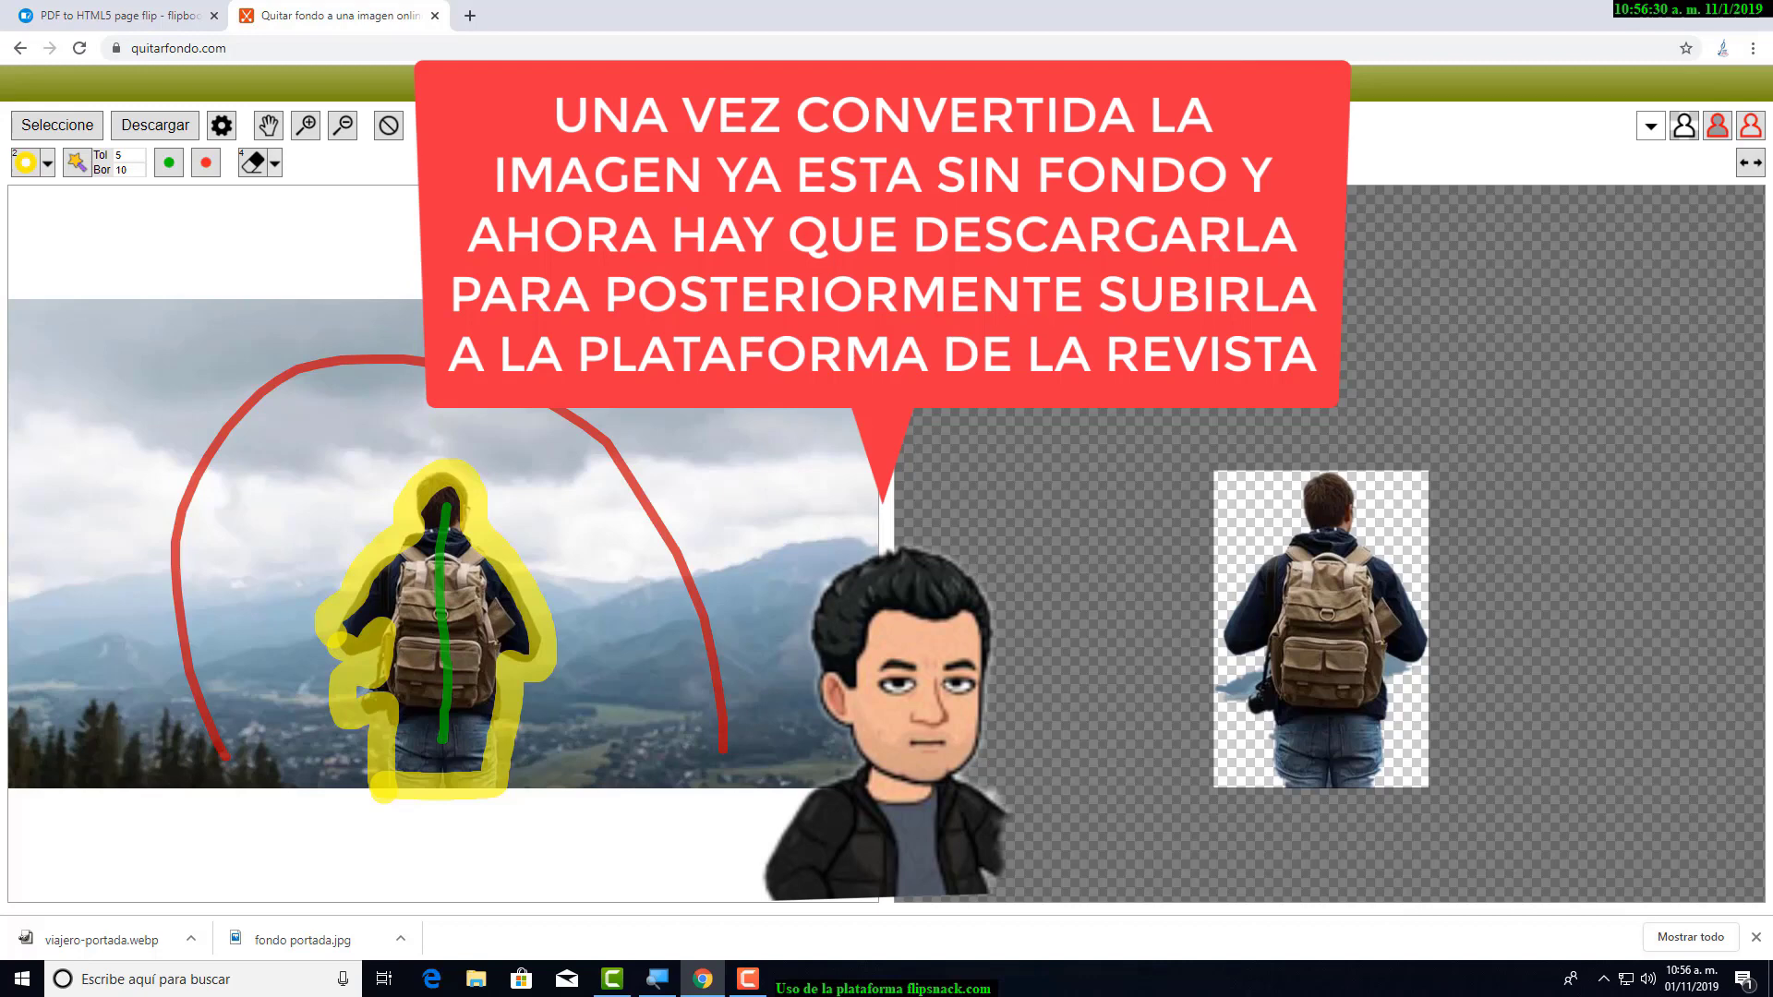
{"action": "left_click_drag", "start_coordinate": [94, 81], "coordinate": [214, 164]}
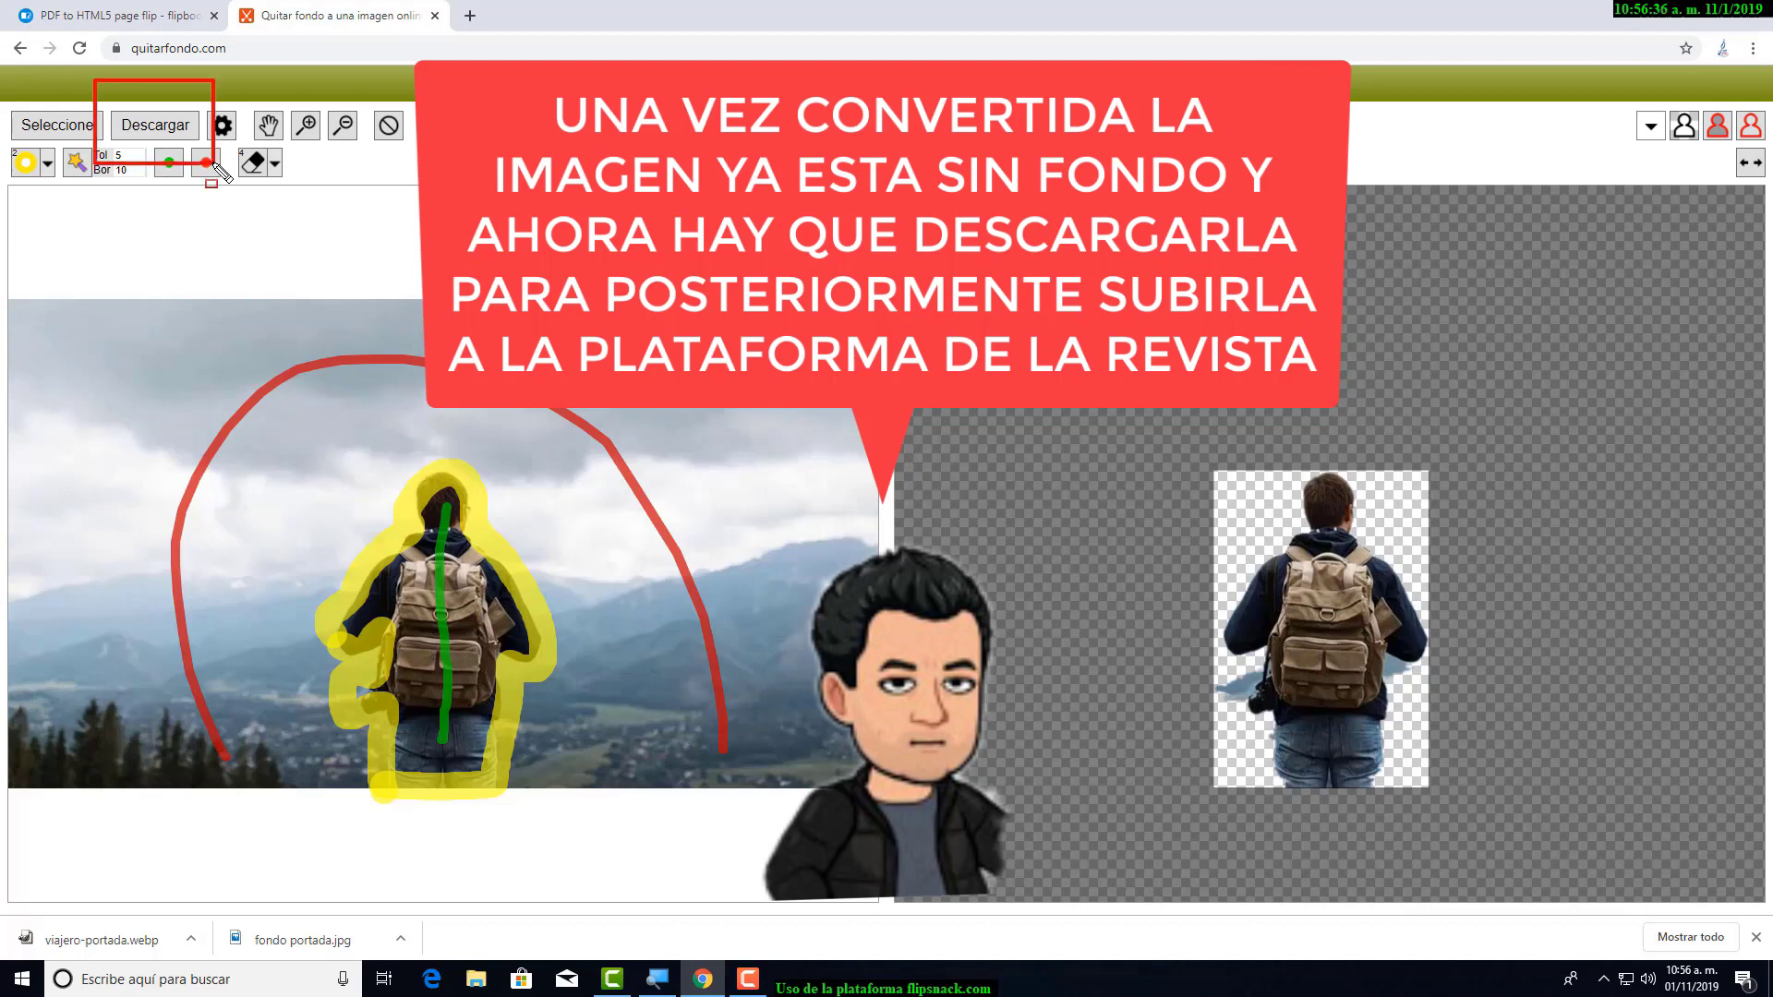
{"action": "left_click", "coordinate": [172, 130]}
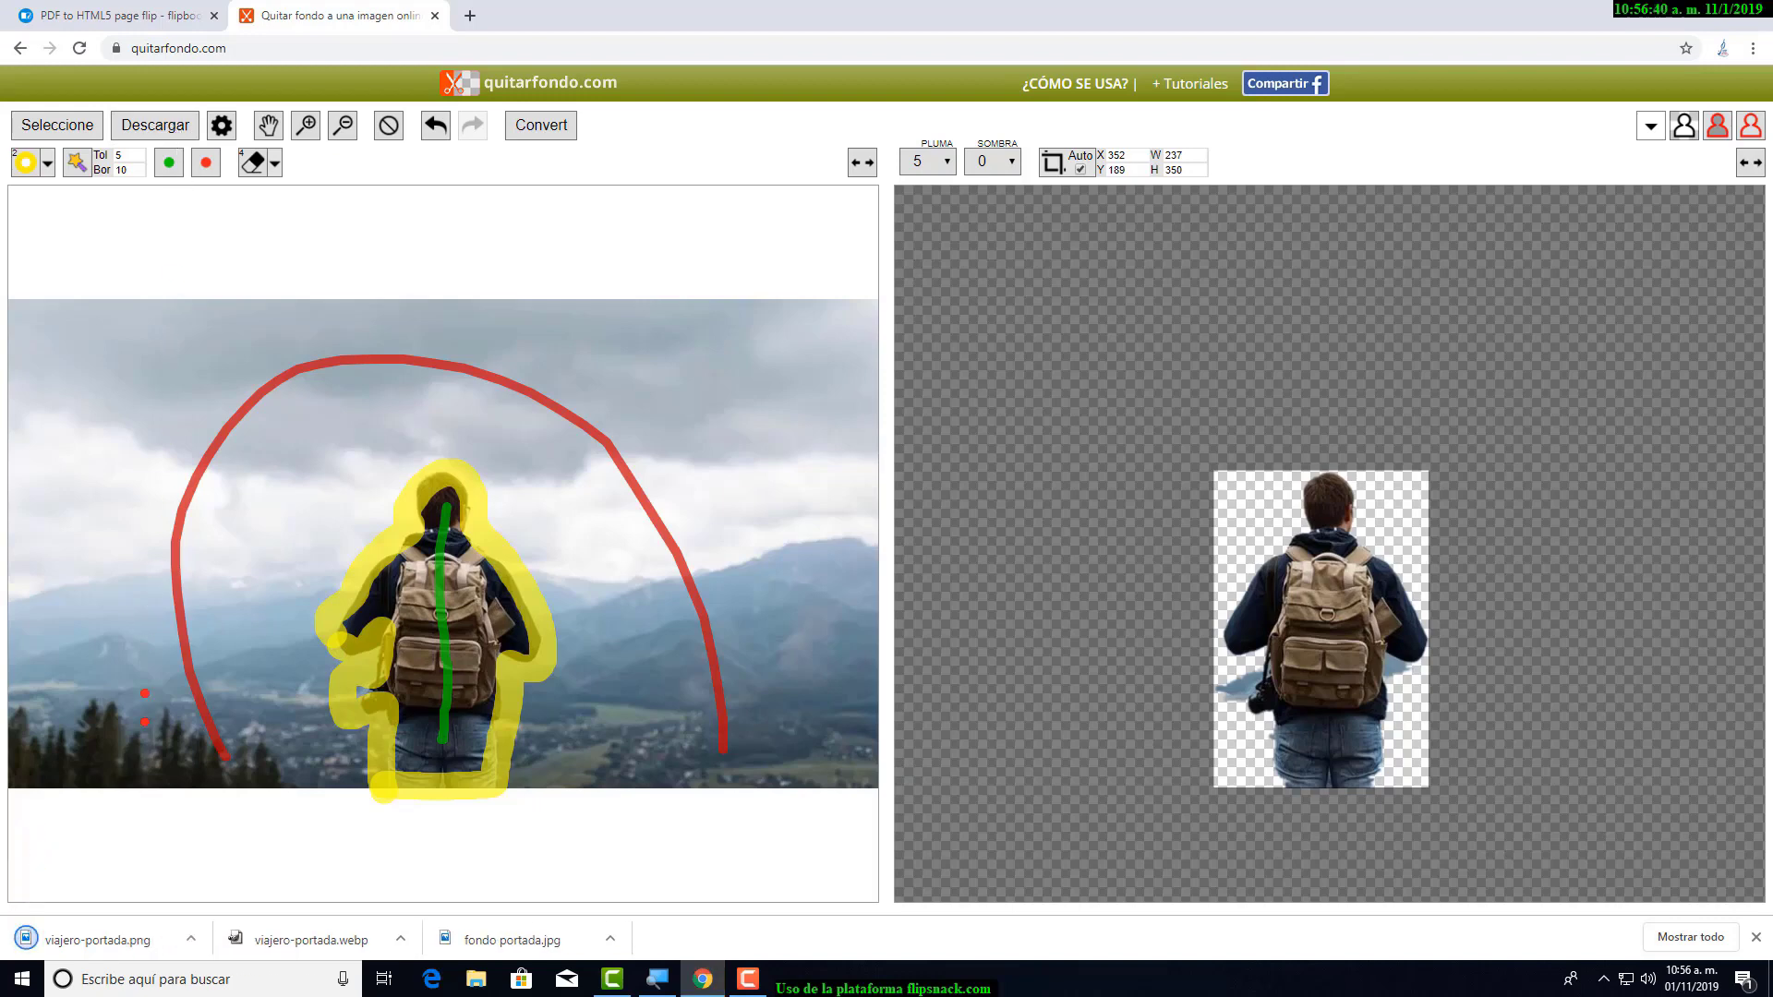
- Move the downloaded viajero-portada PNG from the Descargas folder to the Escritorio folder, then close the folder window and the background remover
{"action": "left_click", "coordinate": [190, 950]}
{"action": "left_click", "coordinate": [288, 872]}
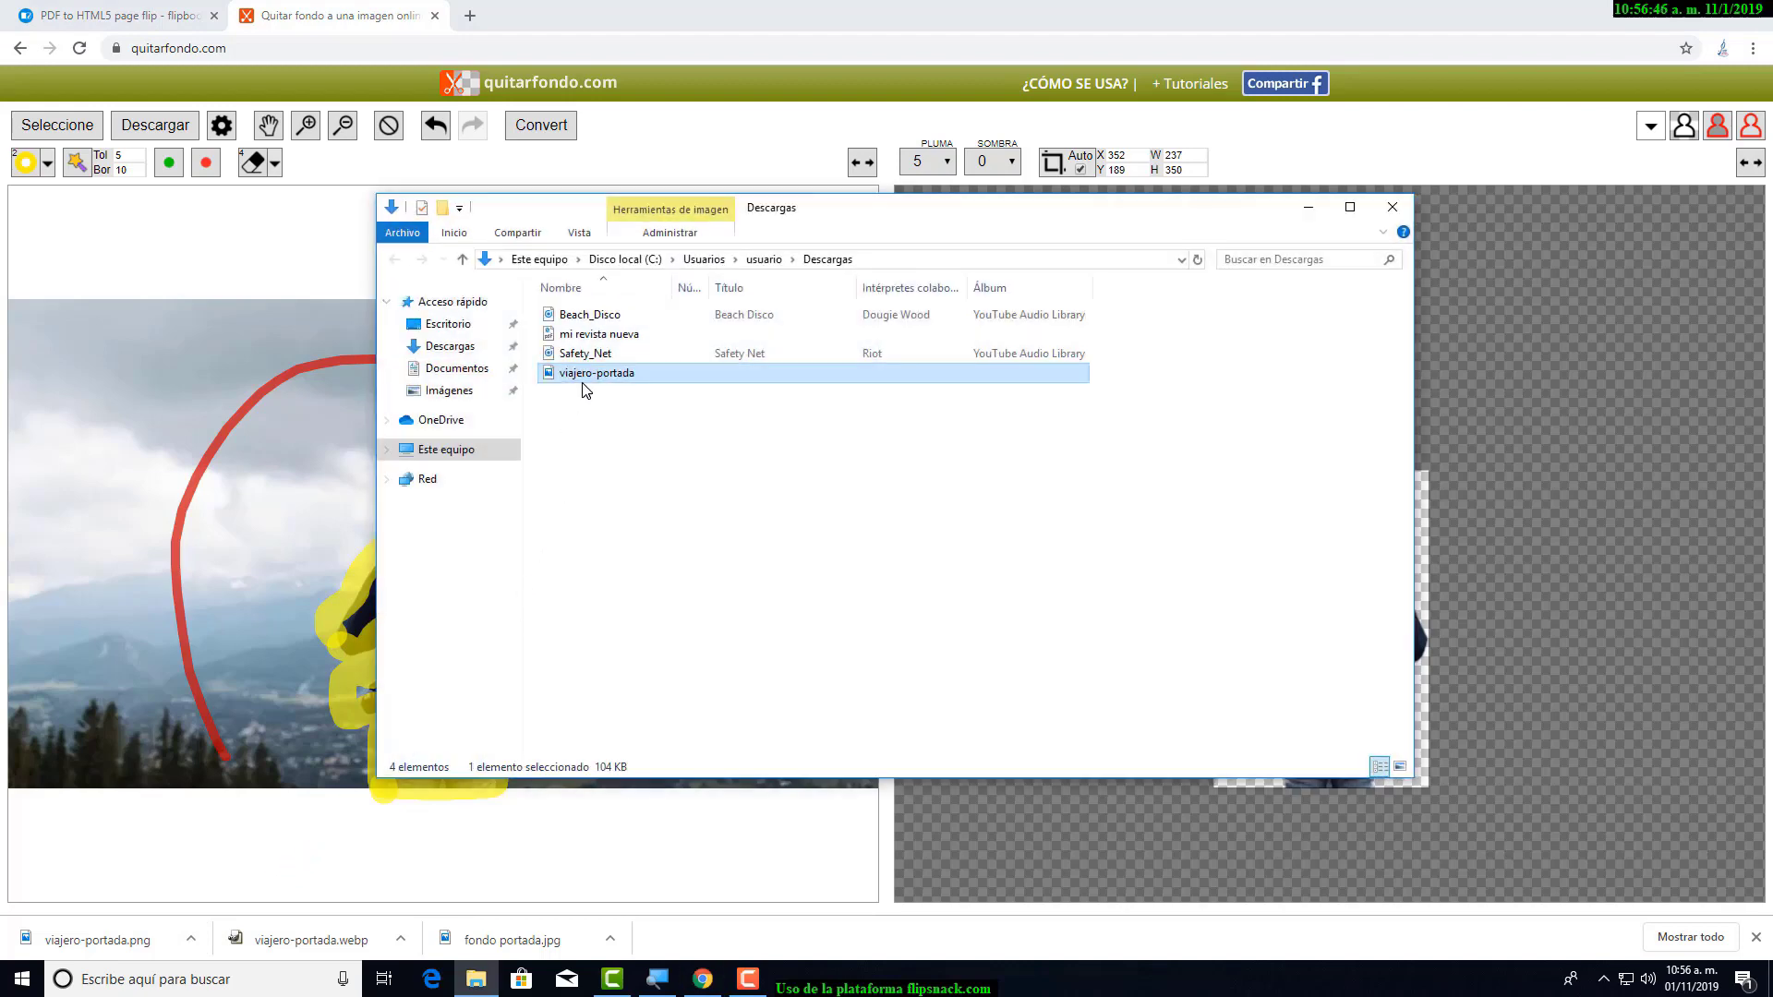
{"action": "right_click", "coordinate": [592, 384]}
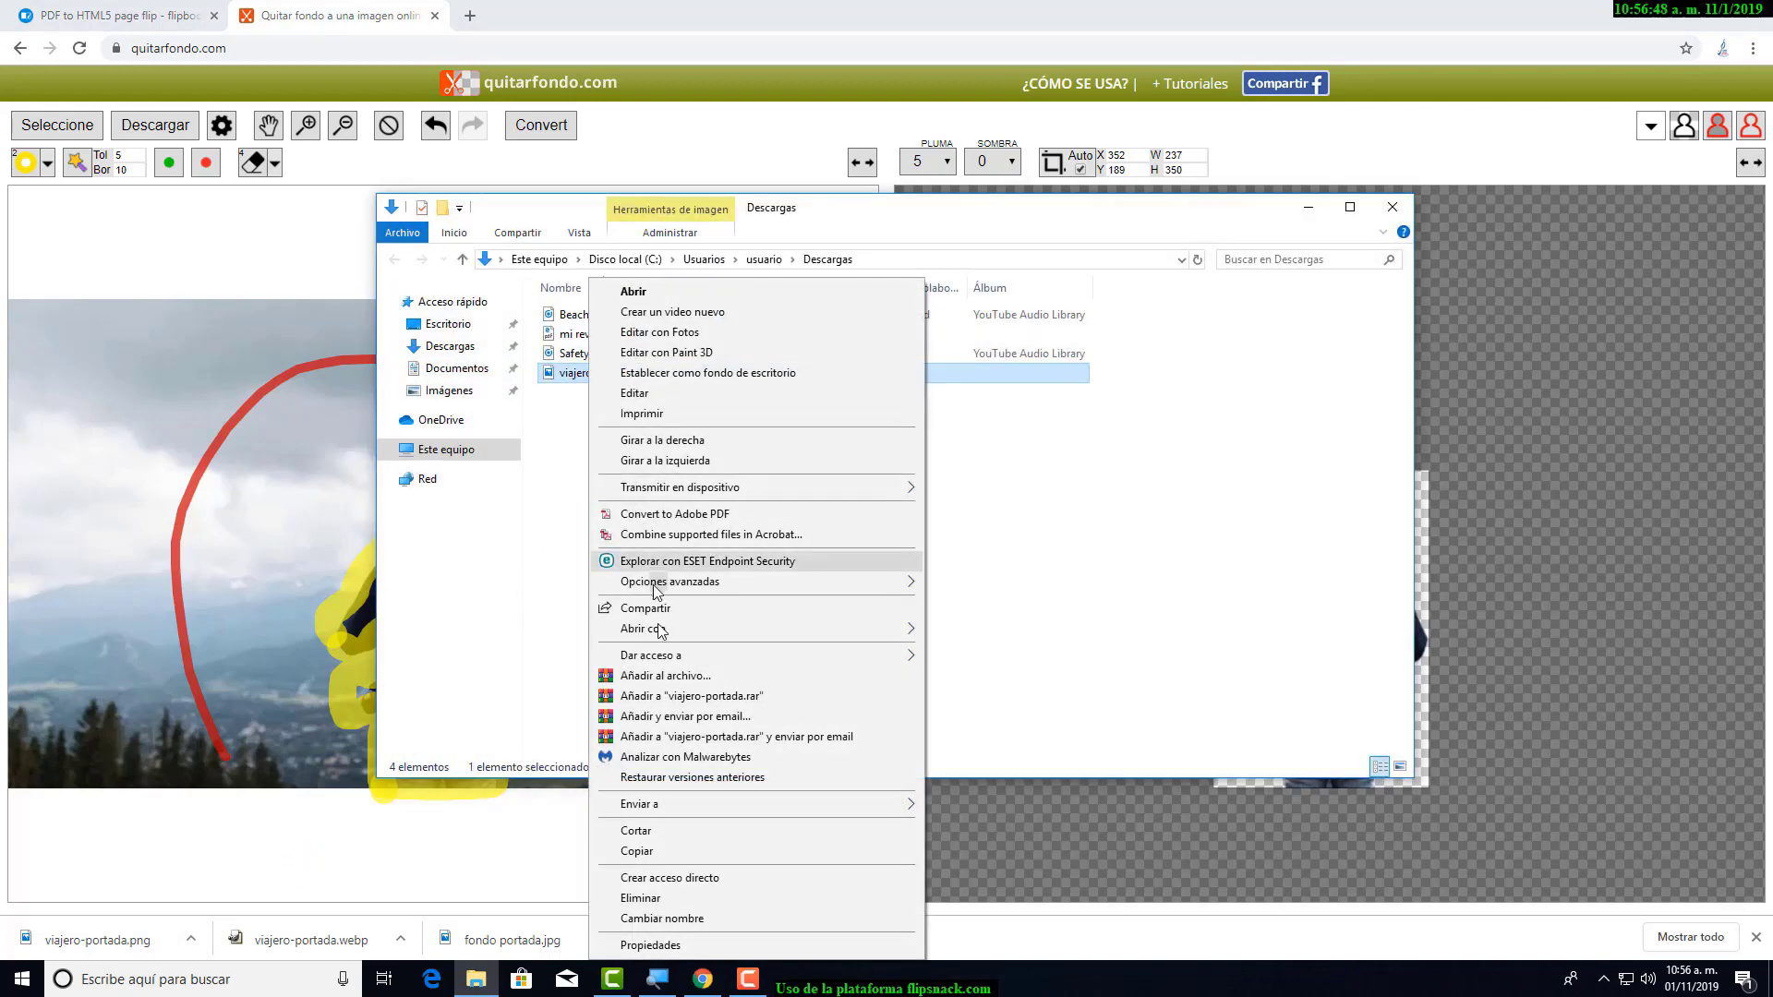
{"action": "left_click", "coordinate": [672, 830]}
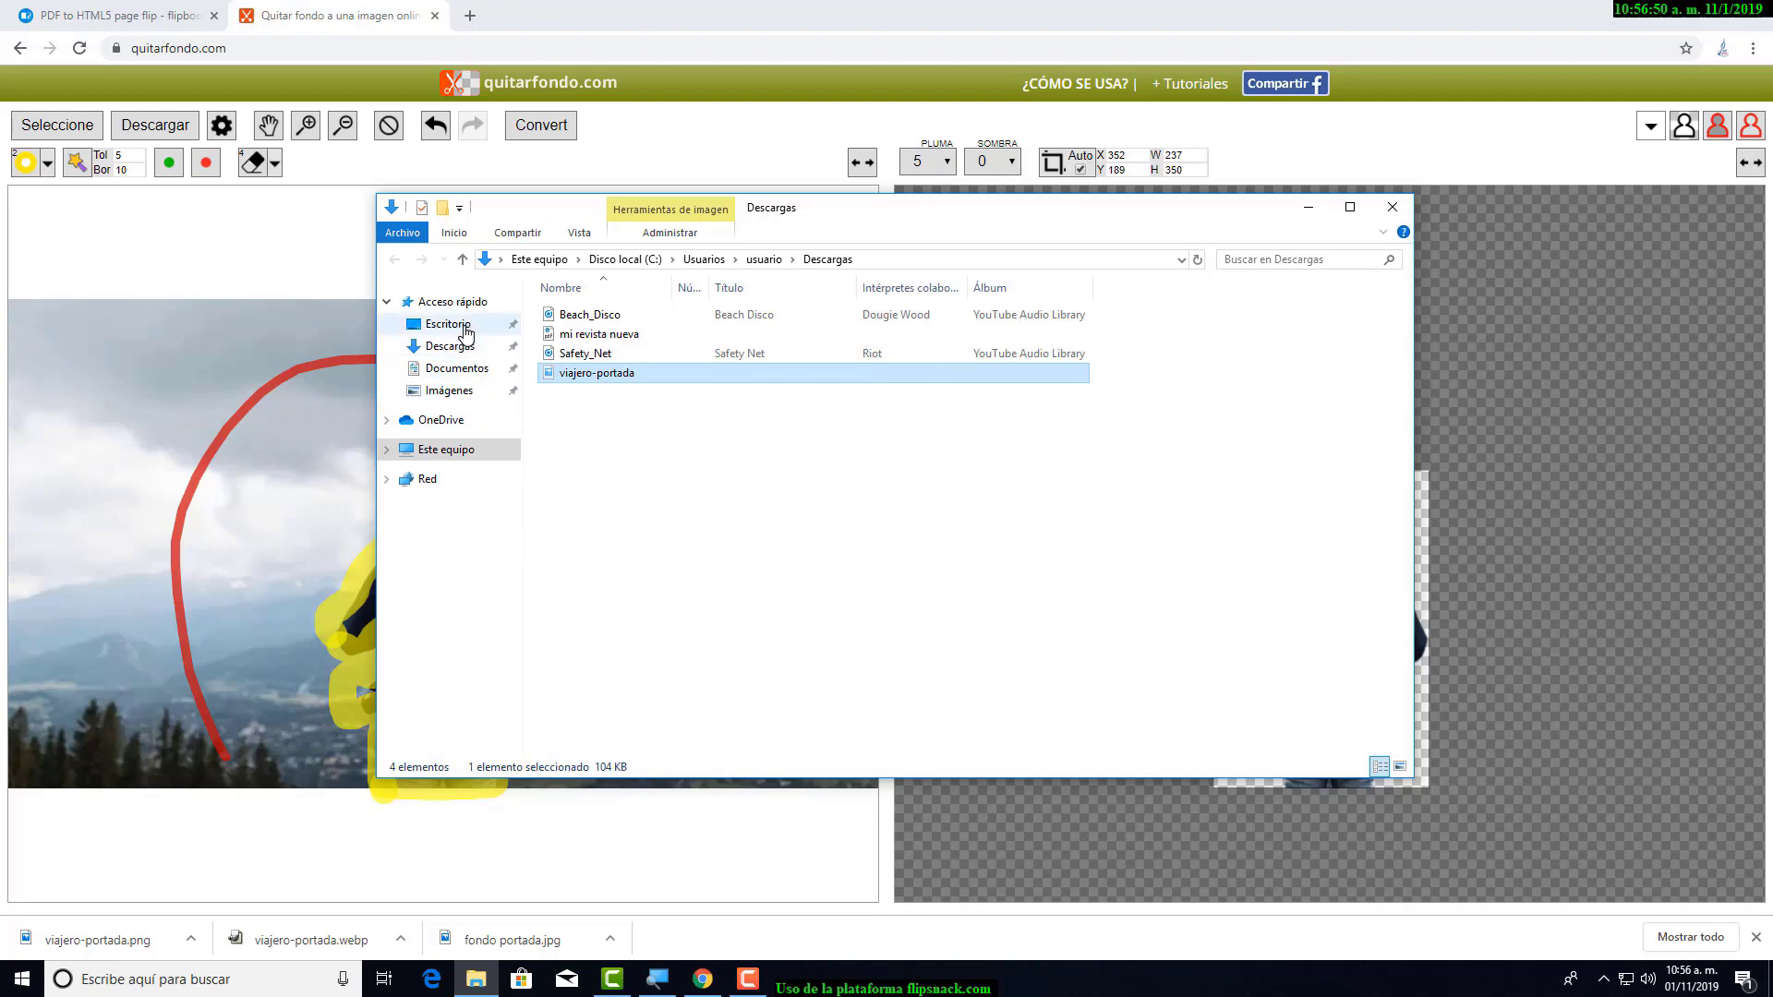
{"action": "left_click", "coordinate": [450, 324]}
{"action": "right_click", "coordinate": [782, 524]}
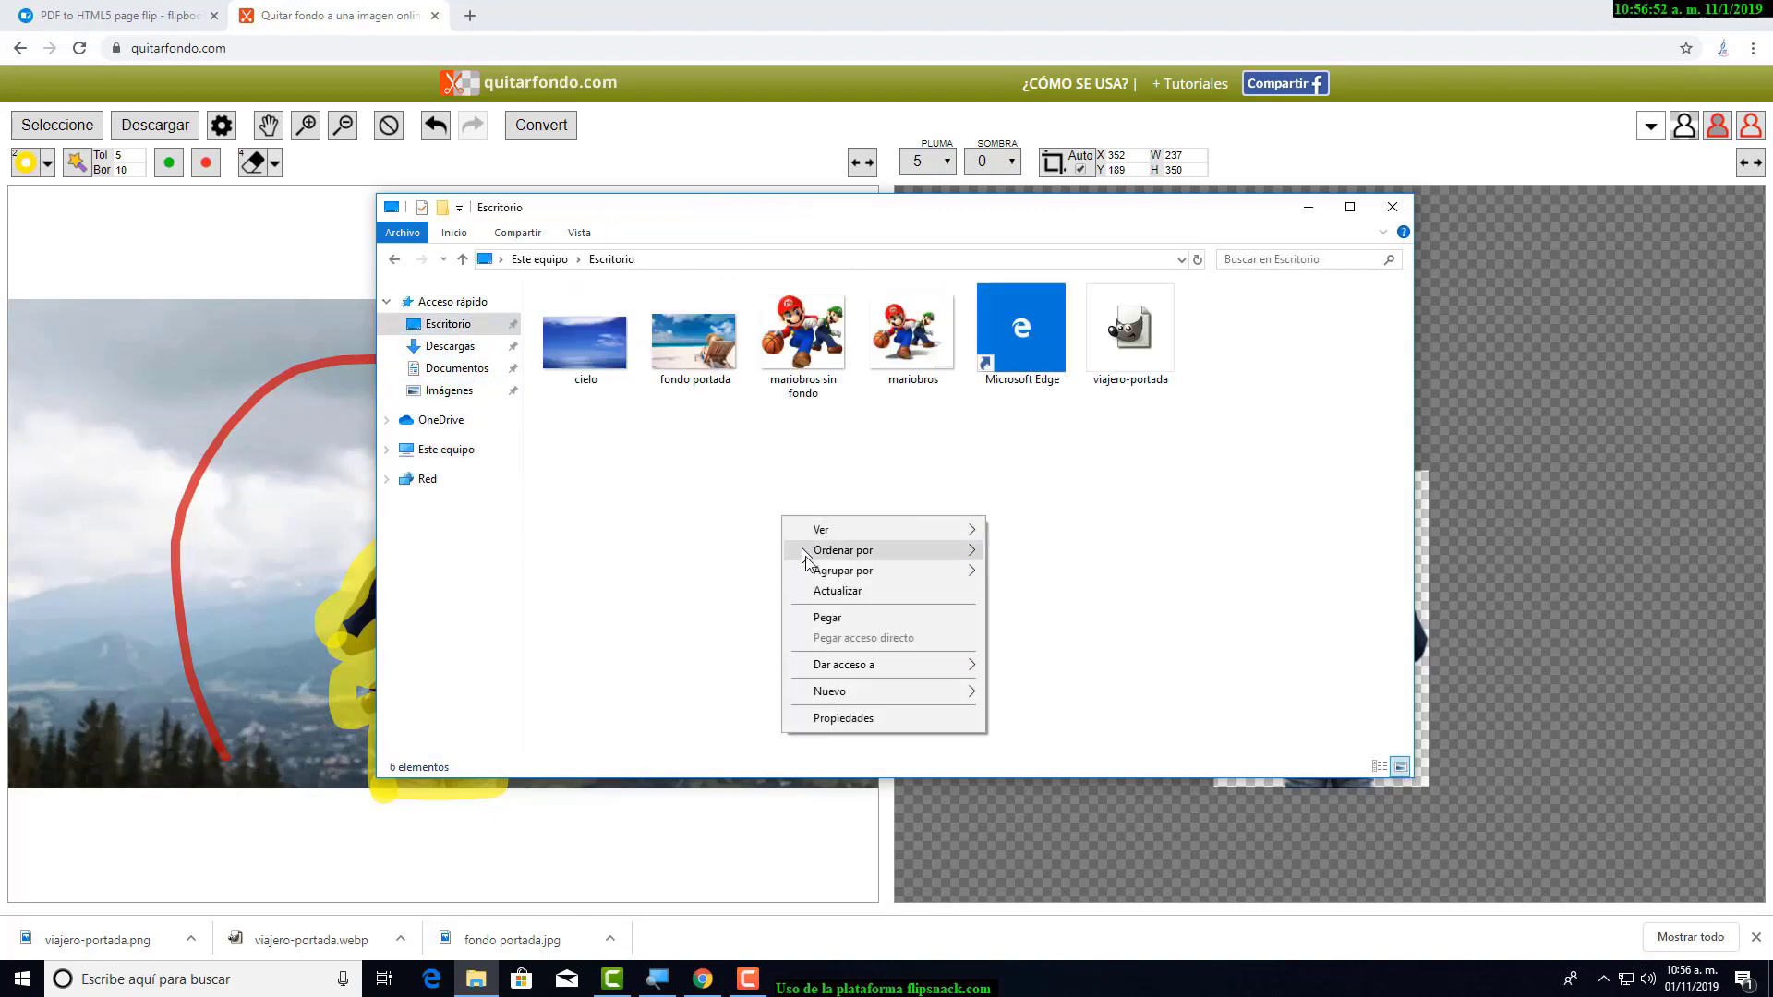
{"action": "left_click", "coordinate": [837, 617]}
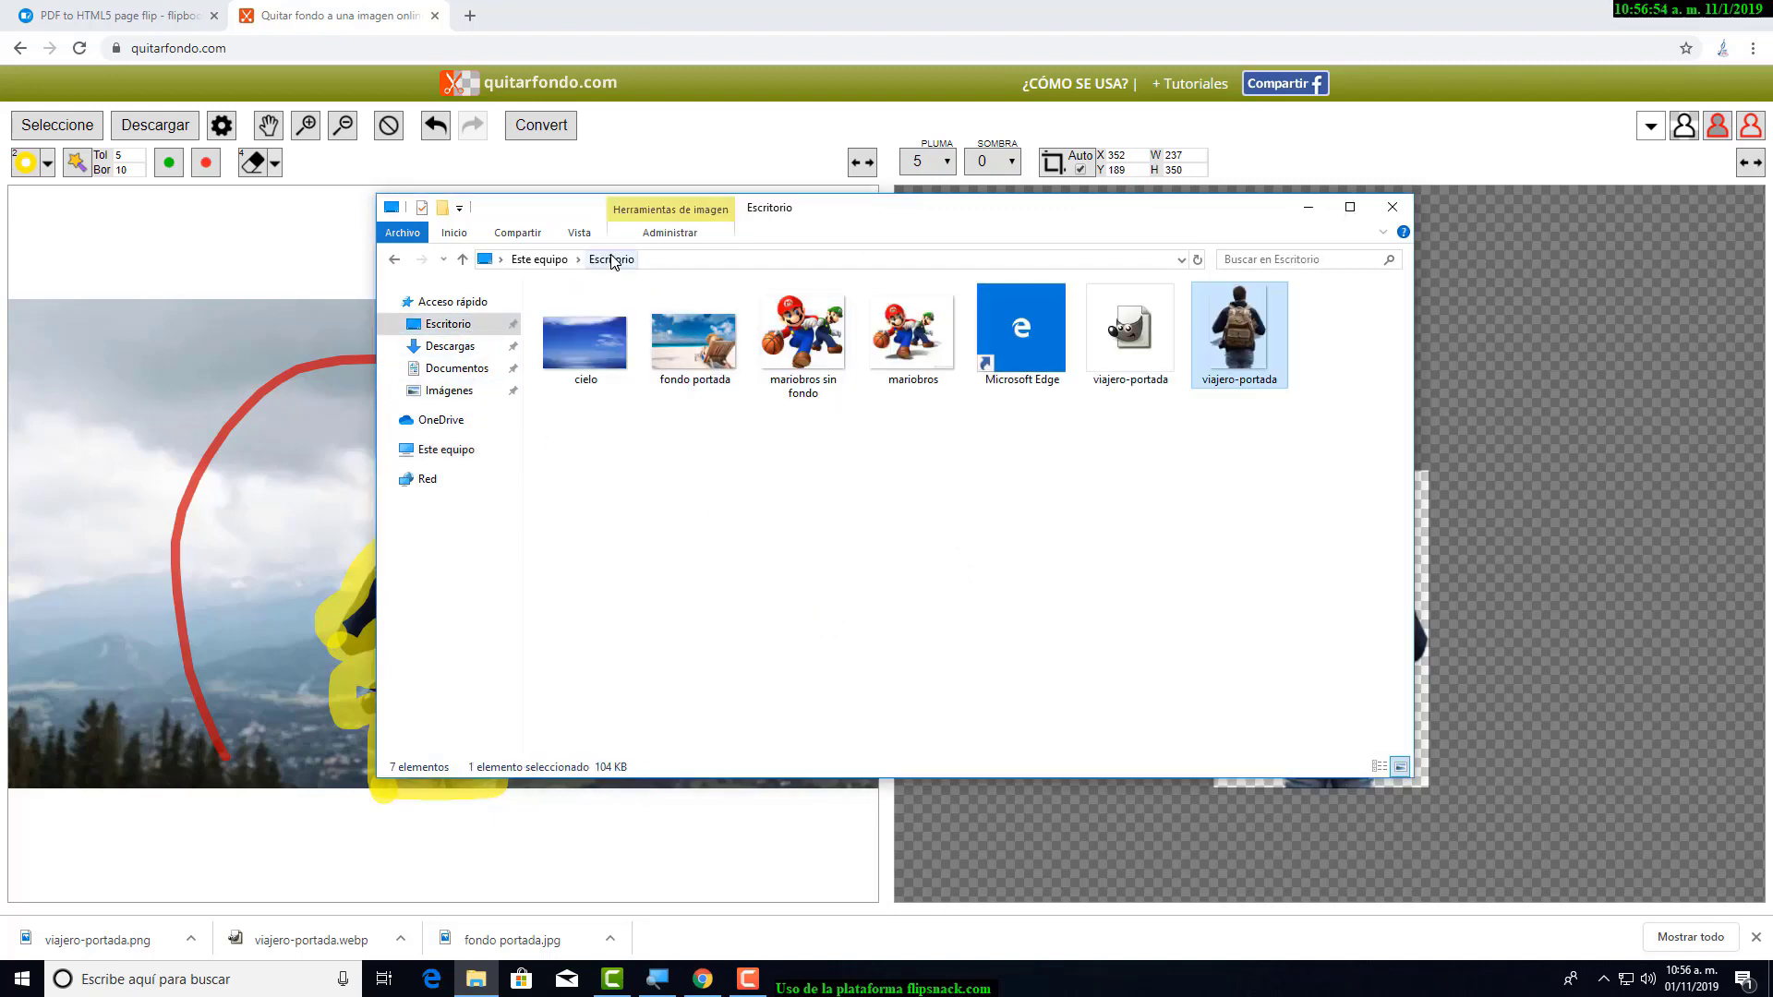
{"action": "left_click", "coordinate": [1393, 209]}
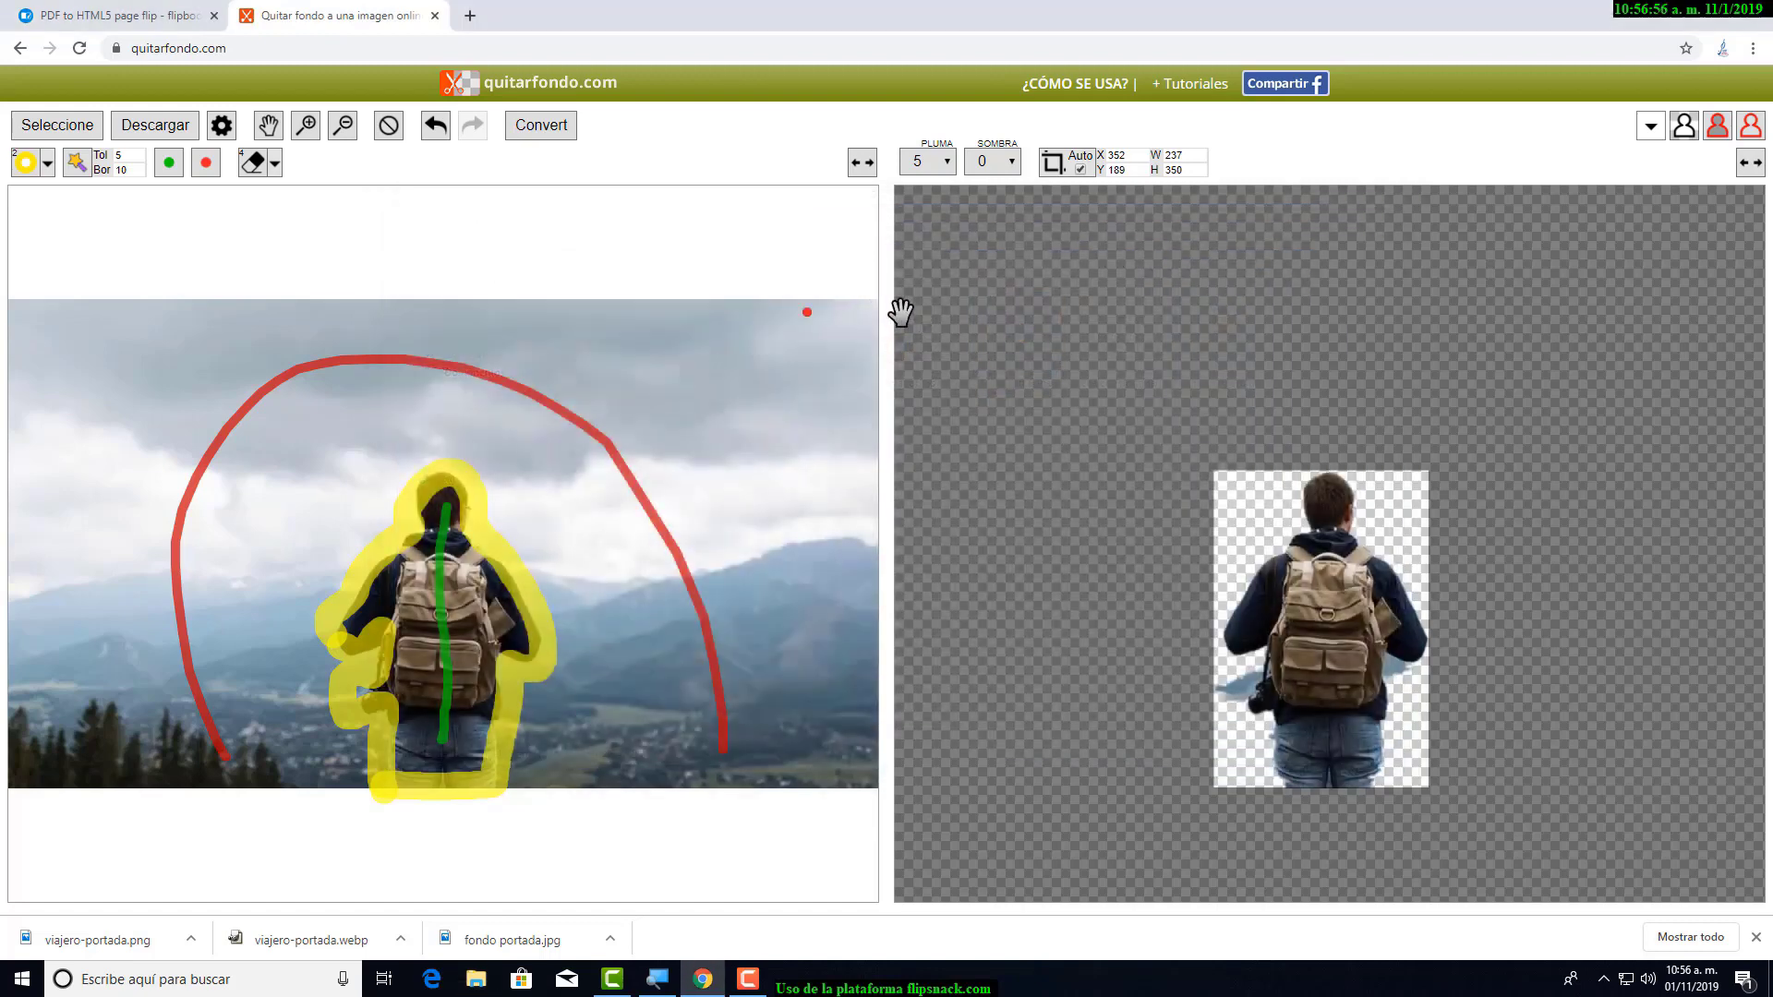
{"action": "left_click", "coordinate": [436, 20]}
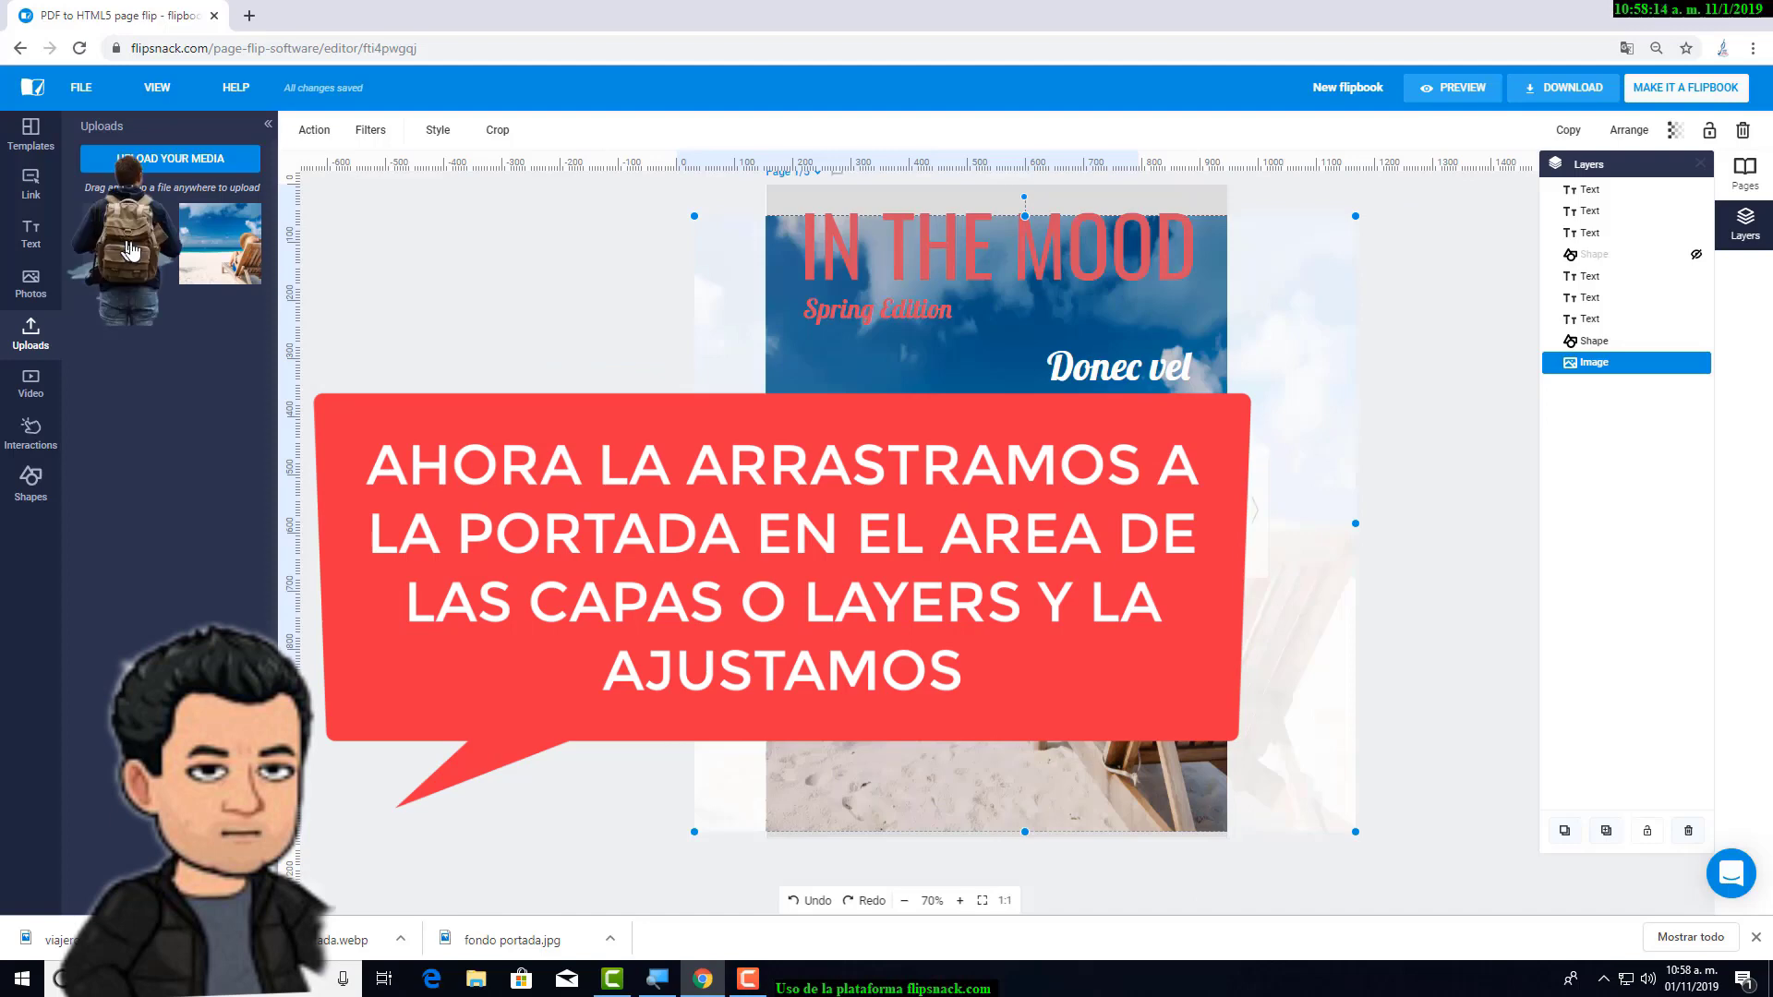
- Add the uploaded traveler cutout to the cover, shrink it and place it in the page's lower-left corner
{"action": "left_click_drag", "start_coordinate": [127, 249], "coordinate": [1634, 527]}
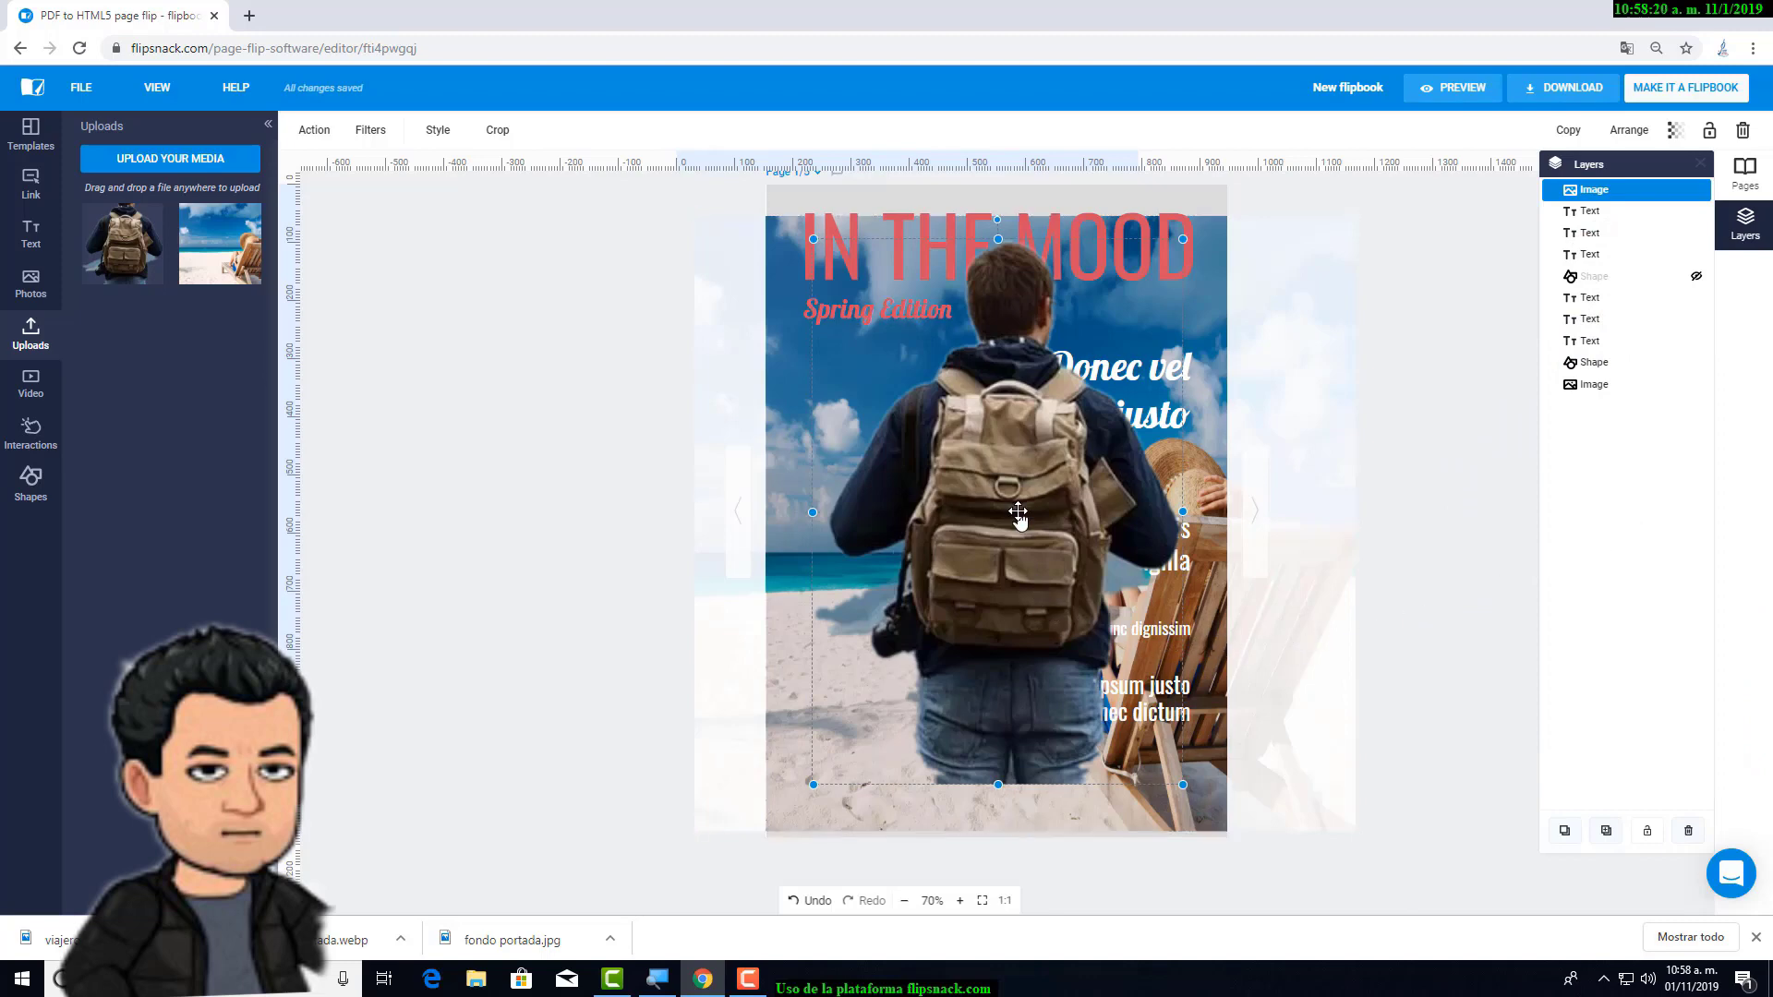
{"action": "left_click_drag", "start_coordinate": [1183, 239], "coordinate": [1023, 476]}
{"action": "left_click_drag", "start_coordinate": [924, 683], "coordinate": [835, 732]}
{"action": "left_click_drag", "start_coordinate": [724, 527], "coordinate": [643, 401]}
{"action": "left_click_drag", "start_coordinate": [865, 733], "coordinate": [924, 736]}
{"action": "left_click", "coordinate": [1377, 407]}
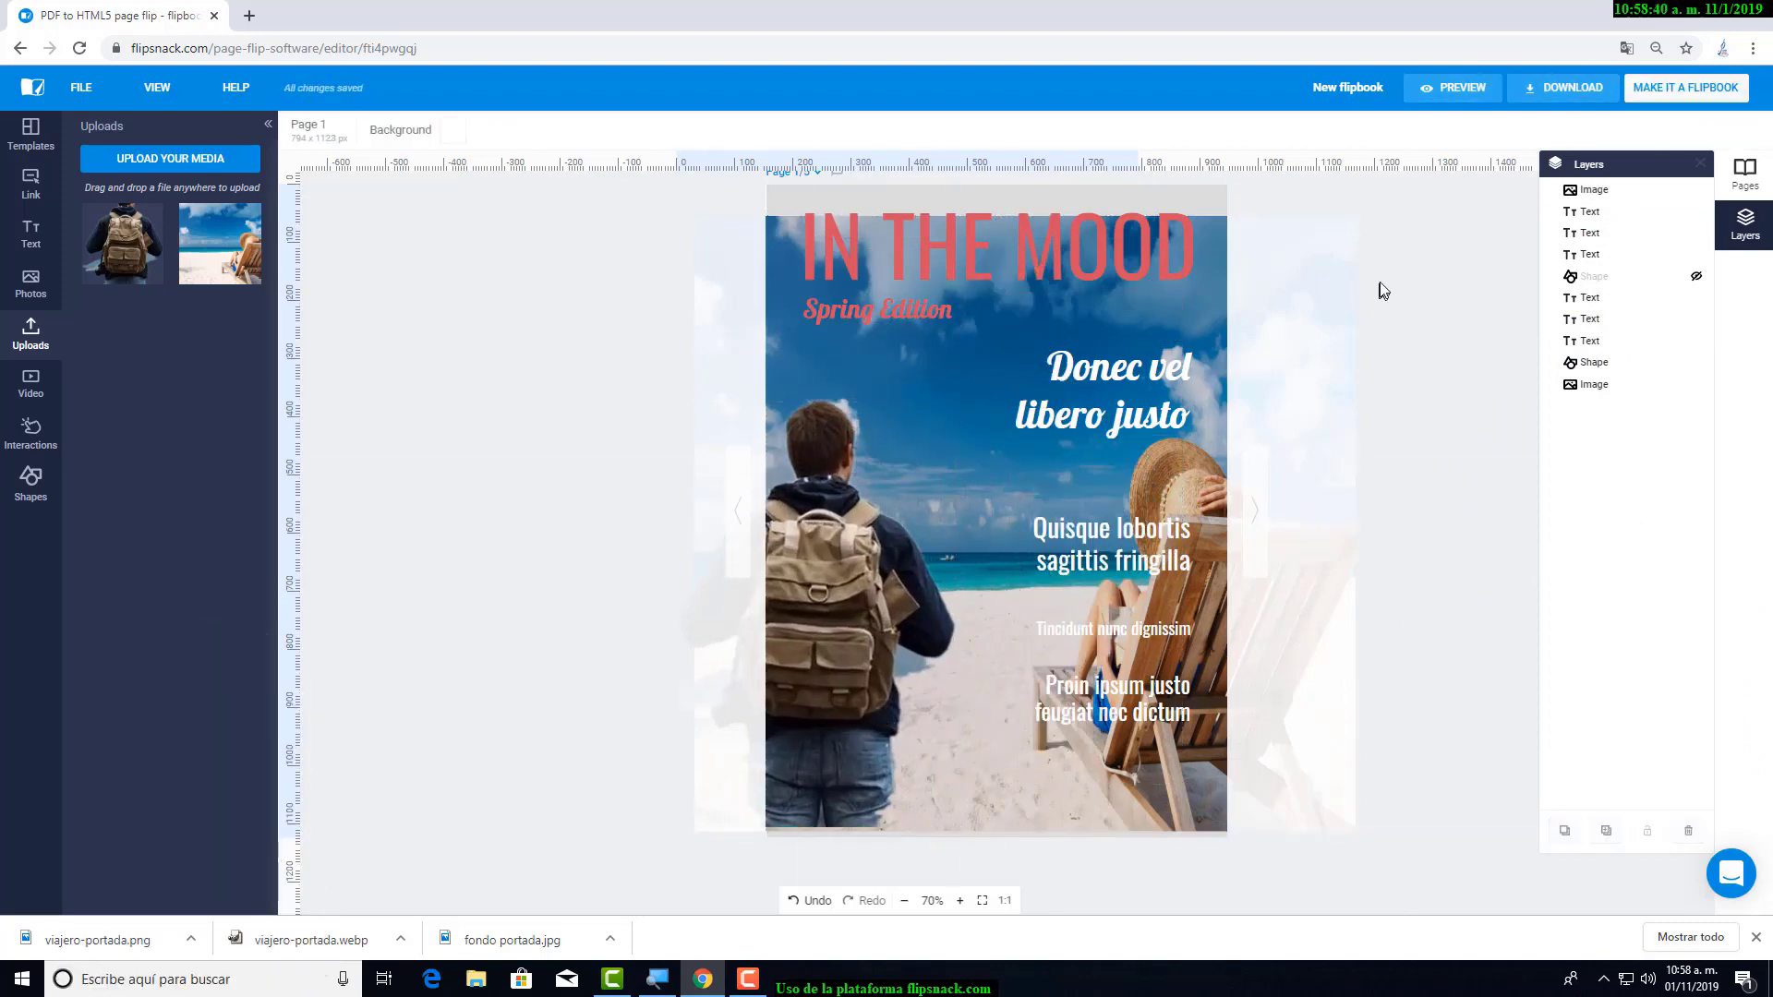
- Change the cover title to "Viajeros" and the "Spring Edition" subtitle to "Edición del verano"
{"action": "double_click", "coordinate": [1063, 291]}
{"action": "type", "text": "Viajeros"}
{"action": "left_click", "coordinate": [904, 299]}
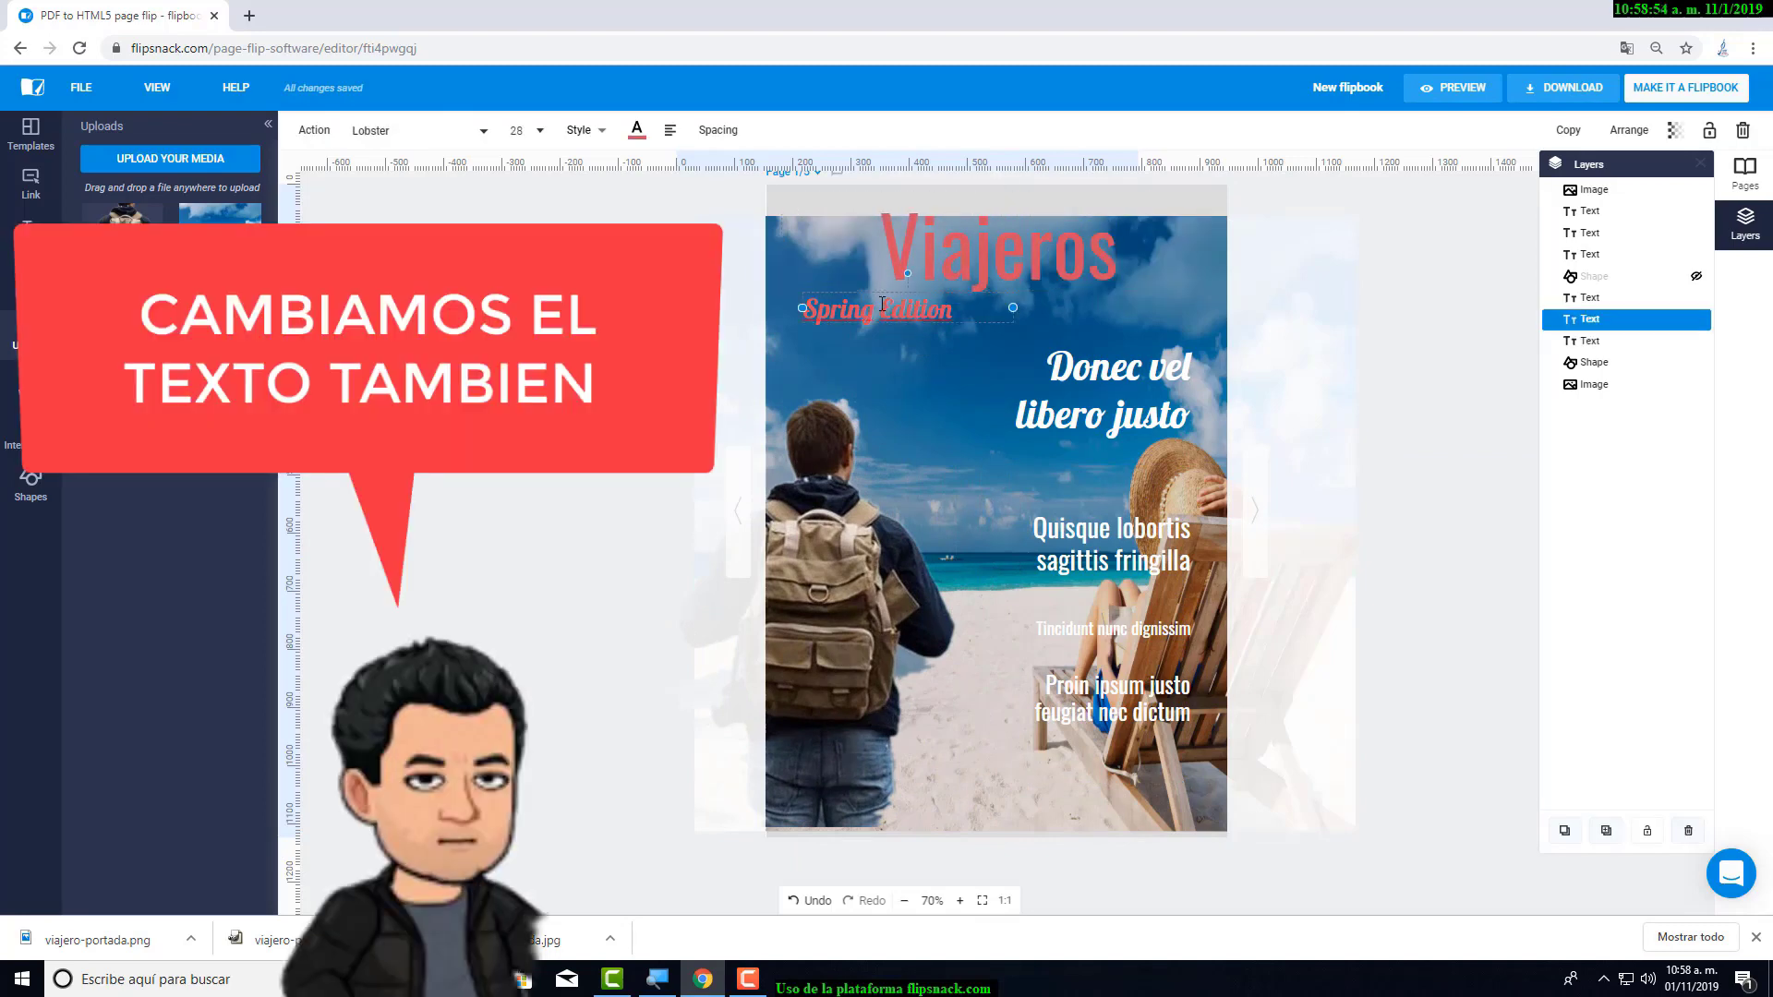
{"action": "key", "text": "BackSpace"}
{"action": "key", "text": "BackSpace"}
{"action": "key", "text": "BackSpace"}
{"action": "key", "text": "BackSpace"}
{"action": "key", "text": "BackSpace"}
{"action": "key", "text": "BackSpace"}
{"action": "key", "text": "BackSpace"}
{"action": "type", "text": "ó"}
{"action": "key", "text": "End"}
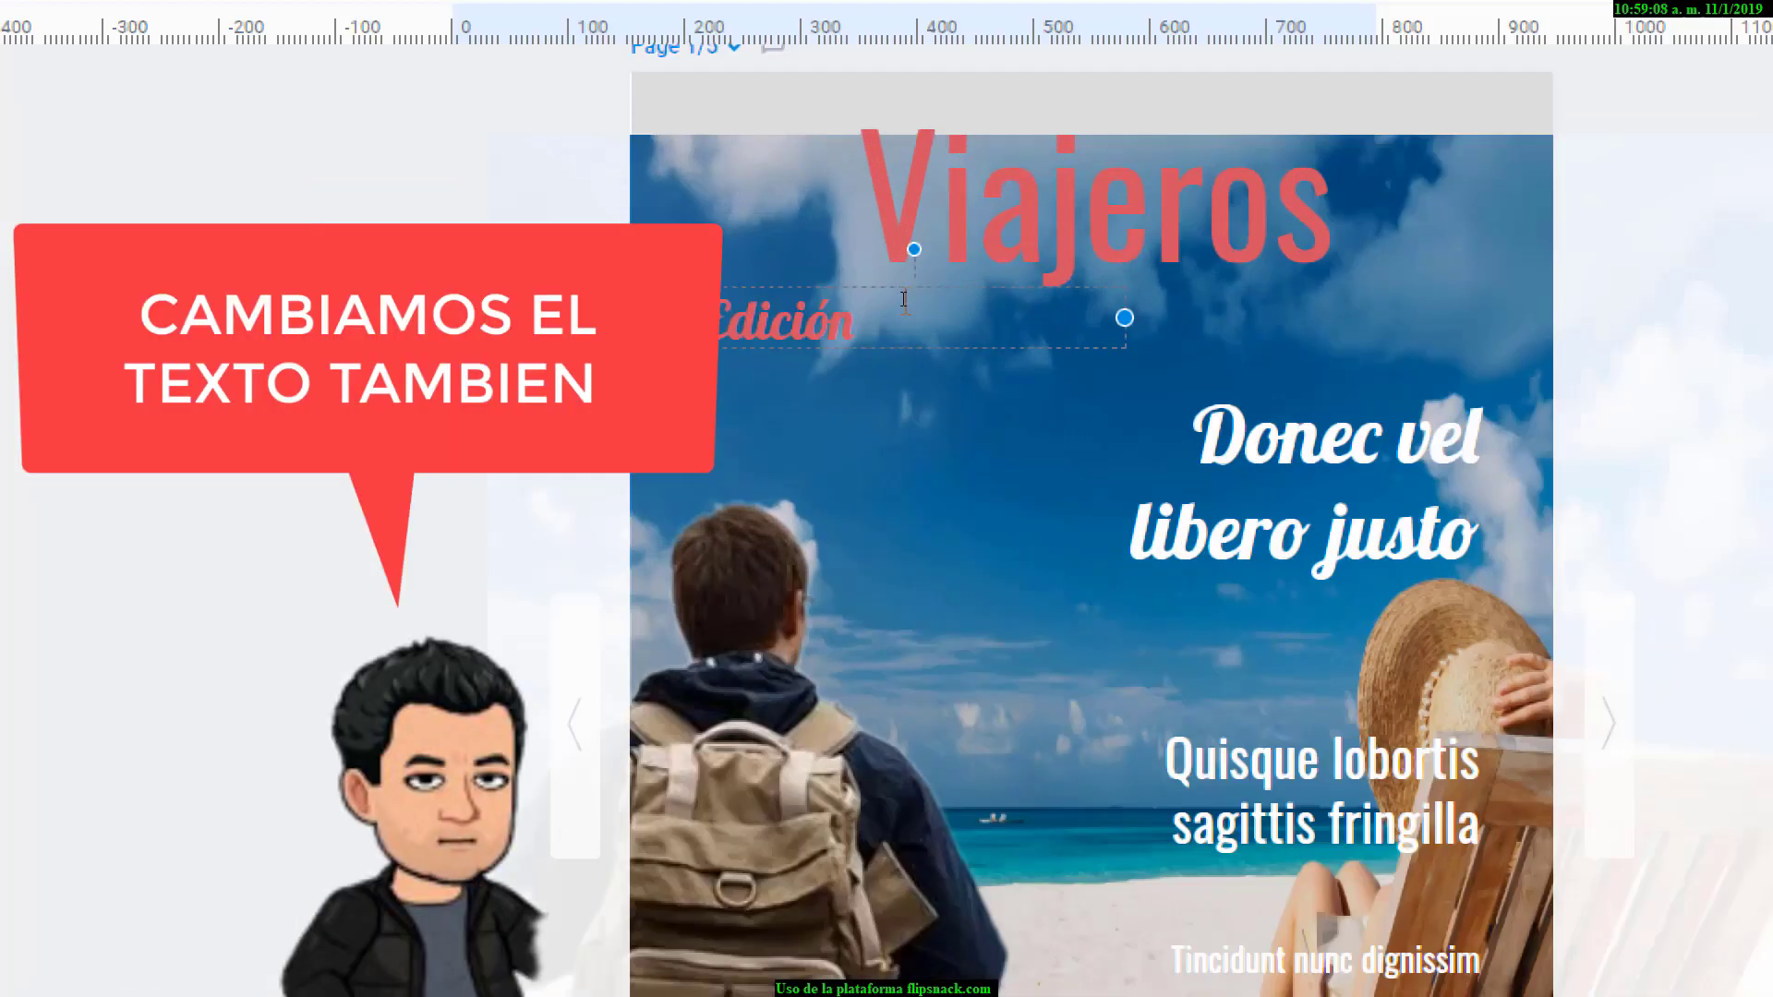
{"action": "type", "text": "del verano"}
{"action": "left_click", "coordinate": [1340, 277]}
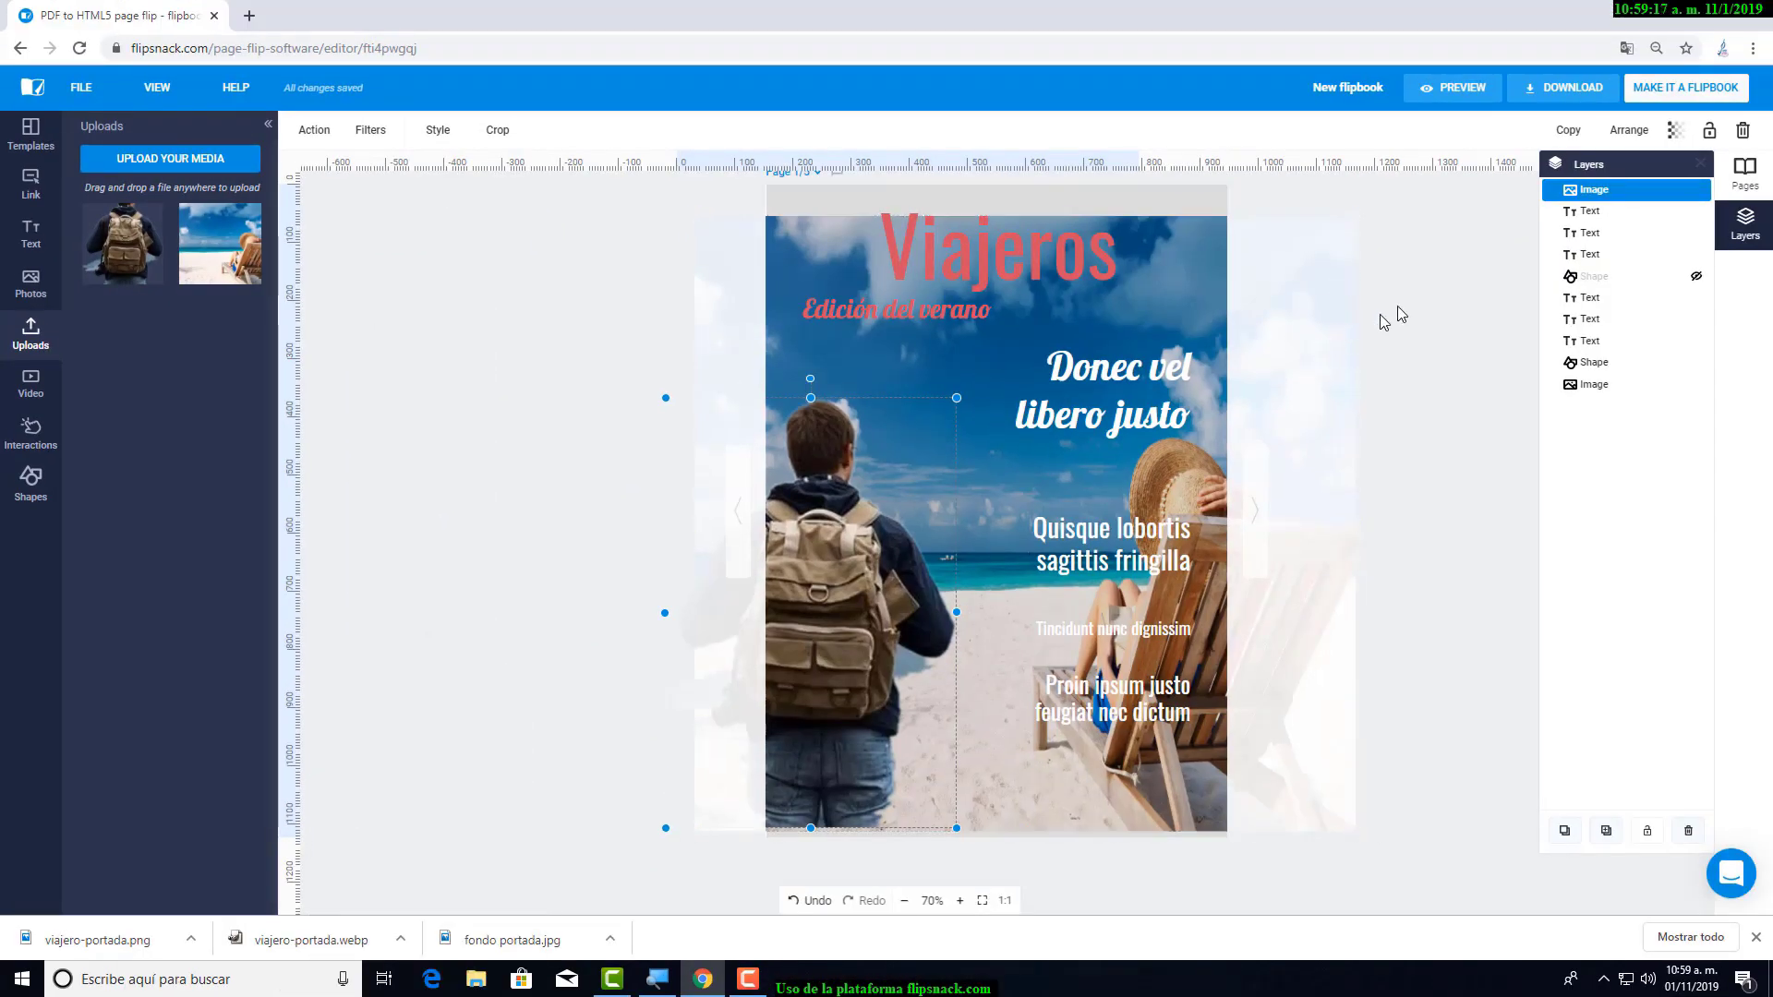
{"action": "left_click", "coordinate": [1399, 314]}
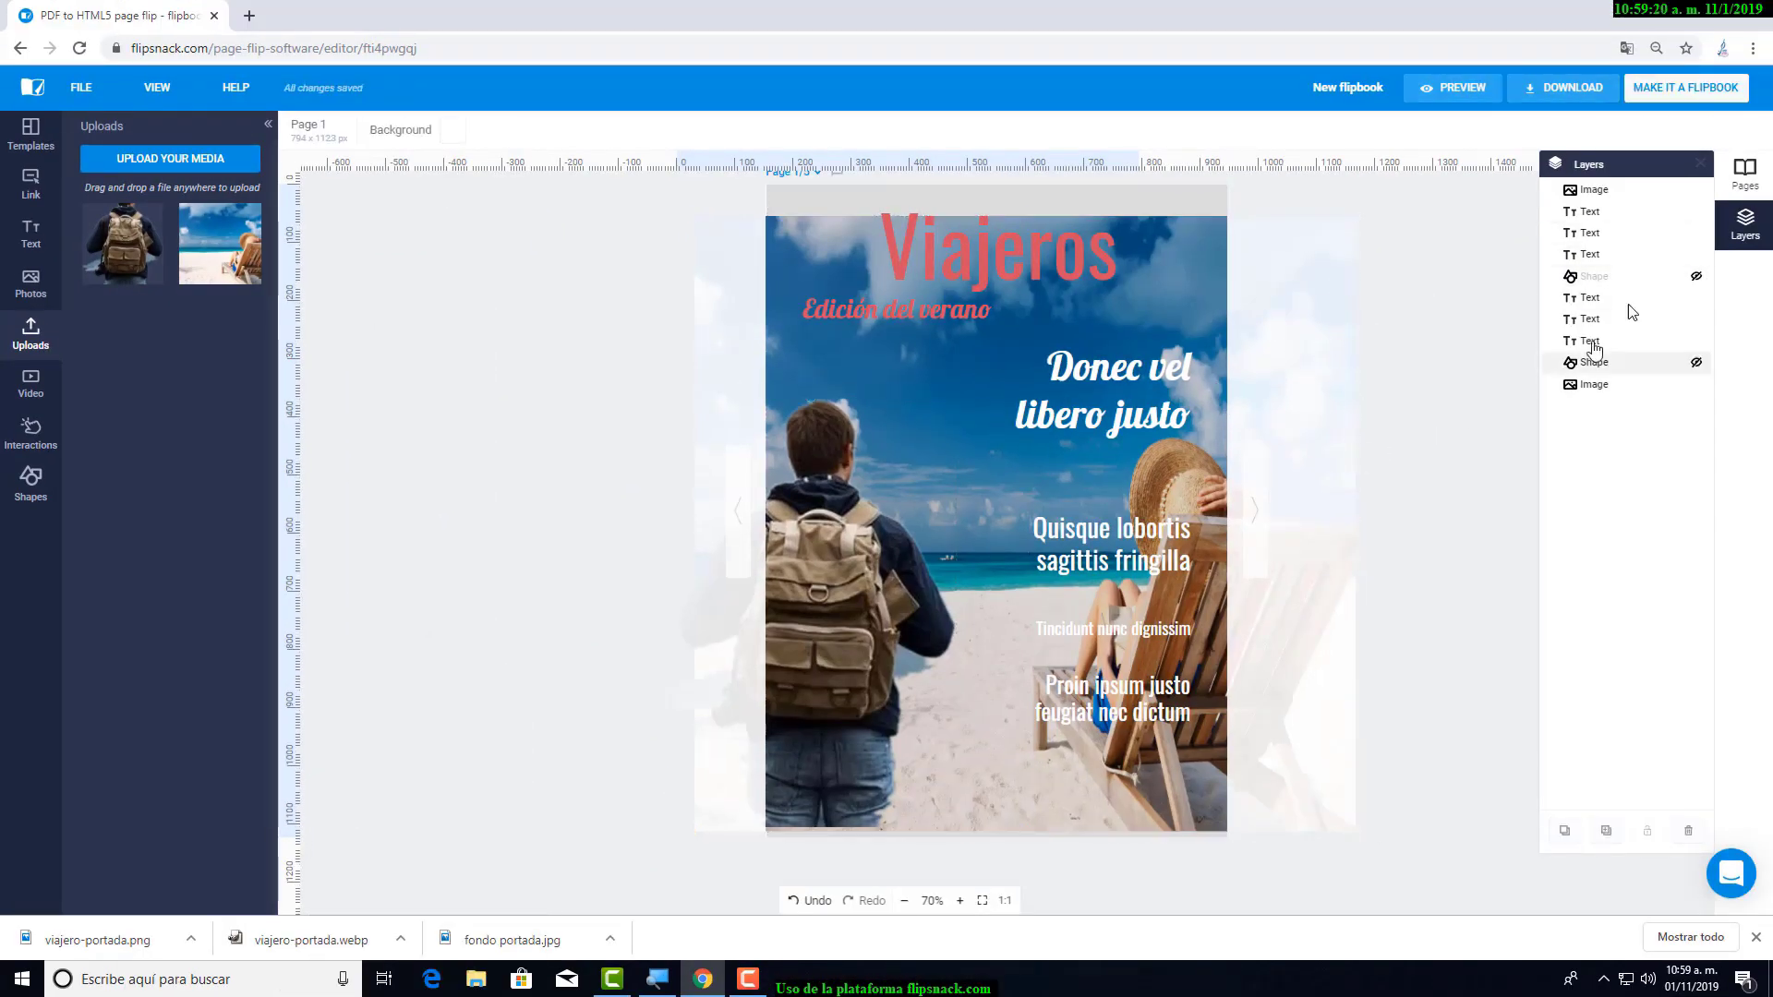
- Fill page 2 with the teal speech-bubble page from the Medic magazine template
{"action": "left_click", "coordinate": [1745, 175]}
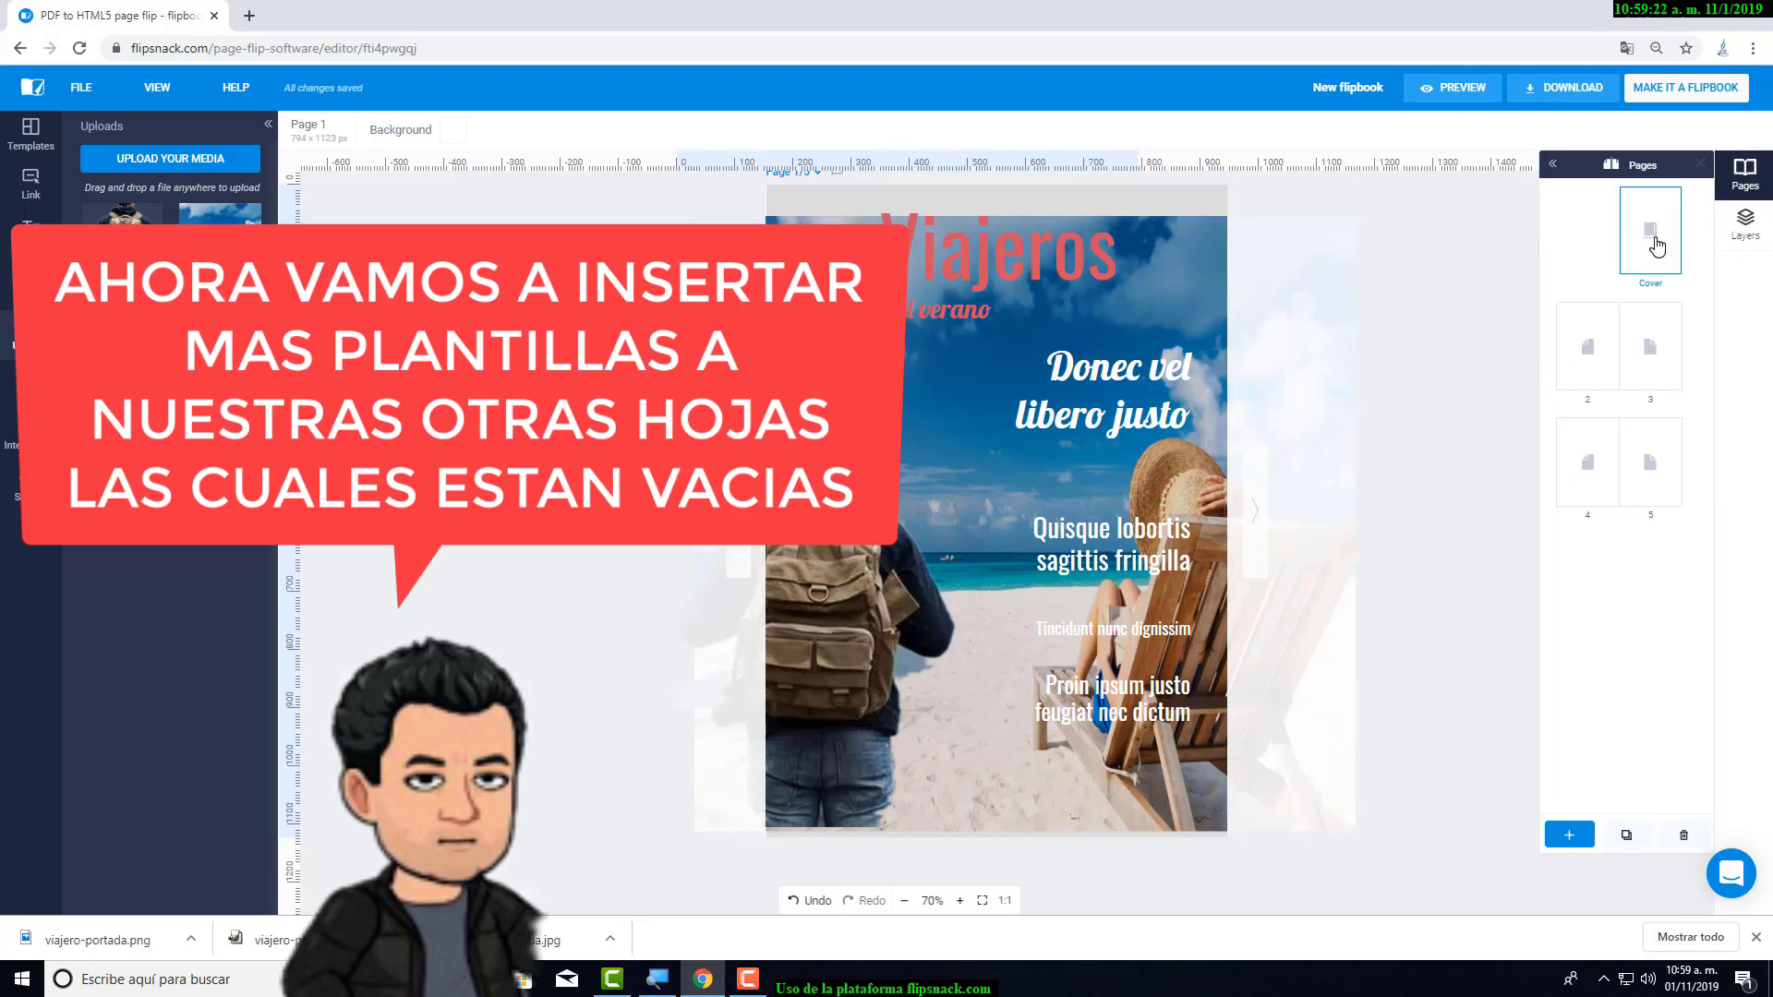
{"action": "left_click", "coordinate": [1593, 345]}
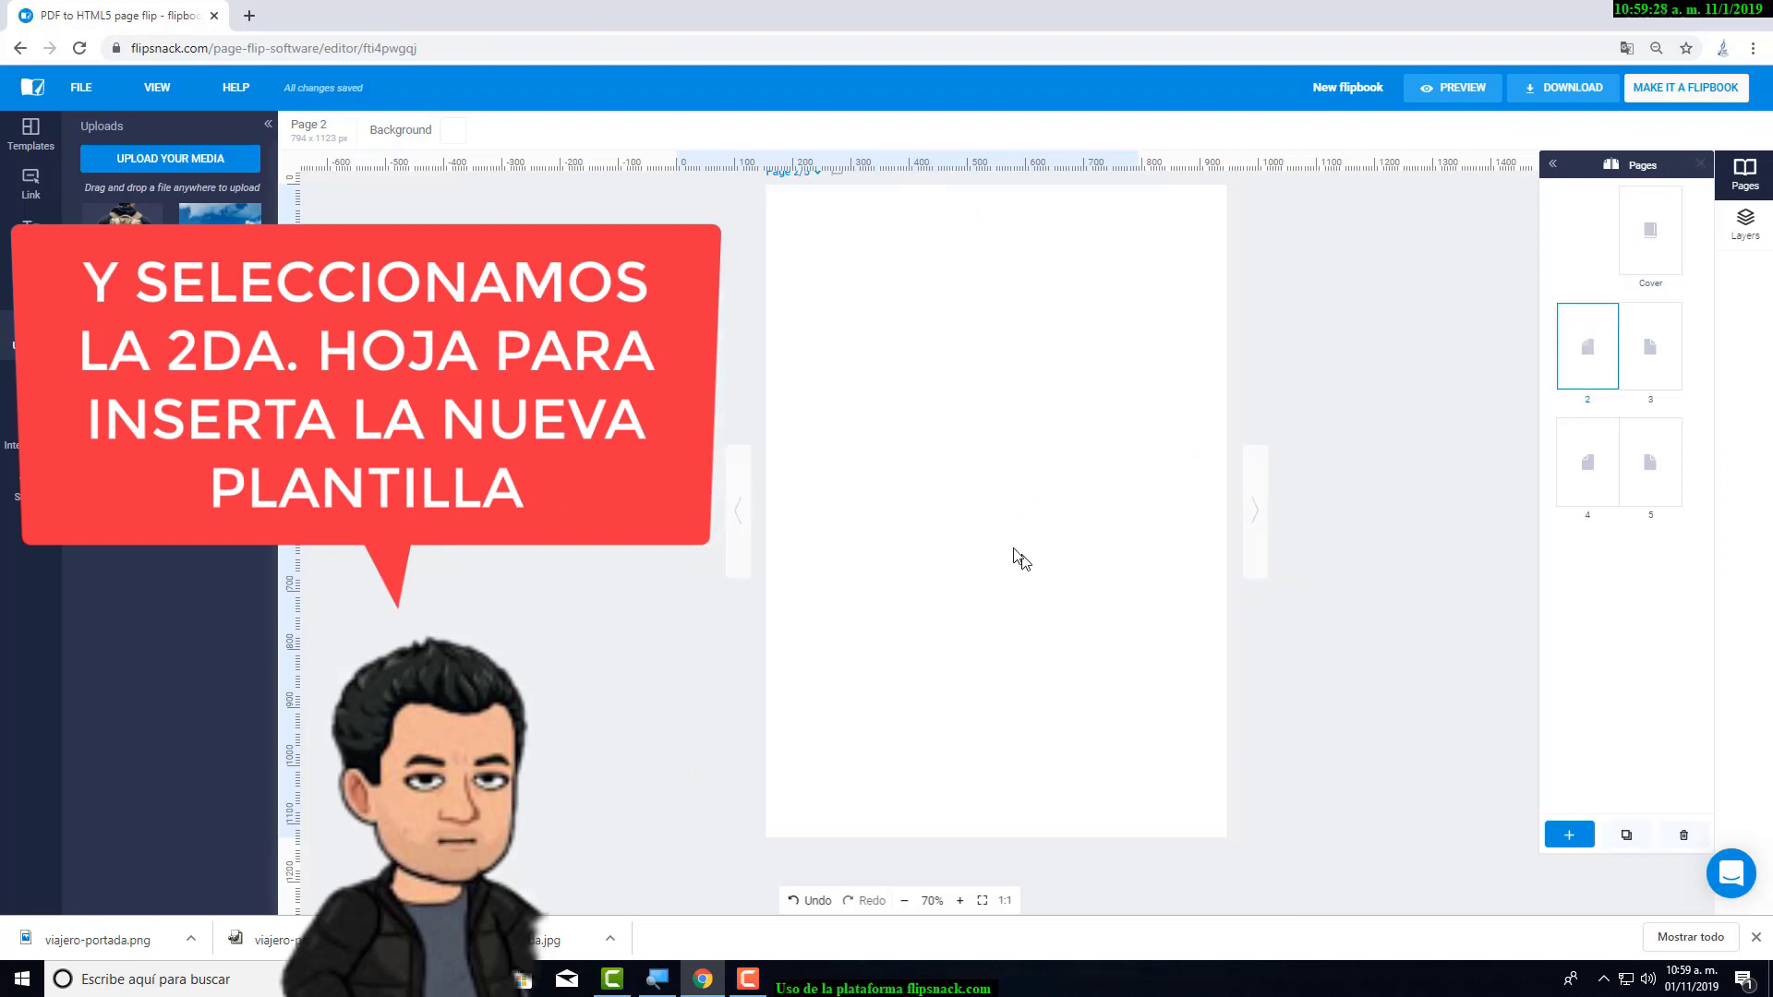
{"action": "left_click", "coordinate": [31, 152]}
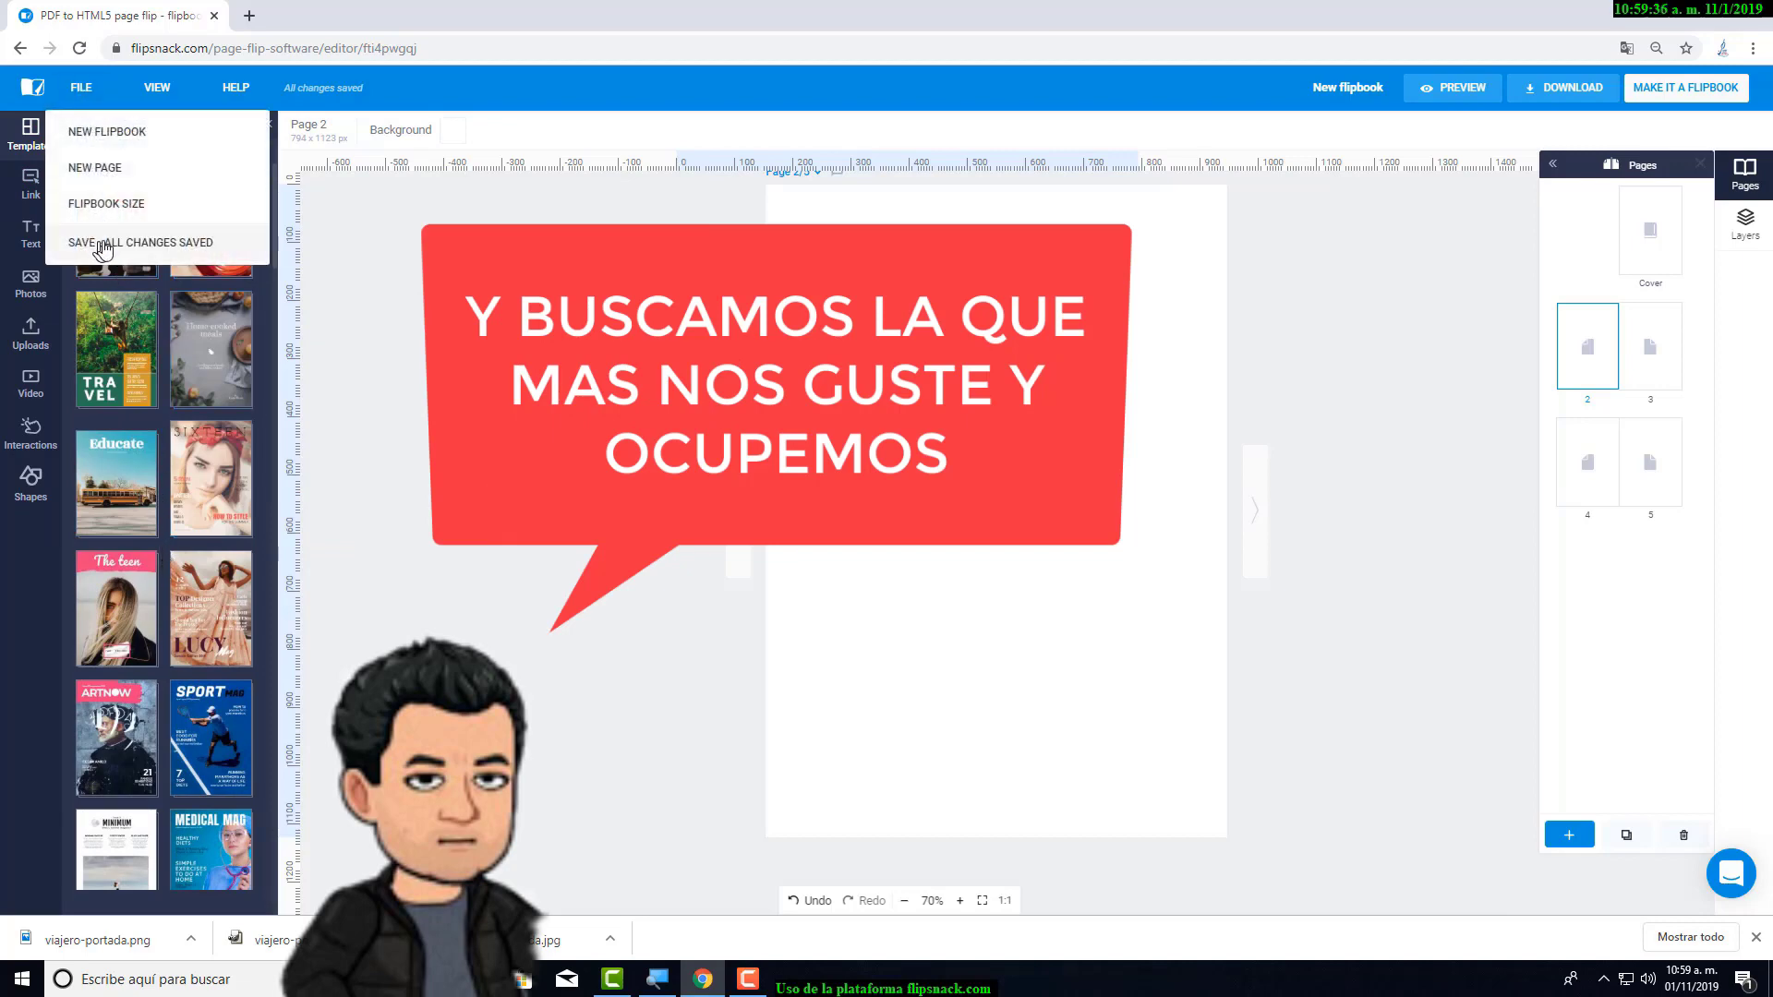
{"action": "scroll", "coordinate": [187, 547], "scroll_direction": "down", "scroll_amount": 3}
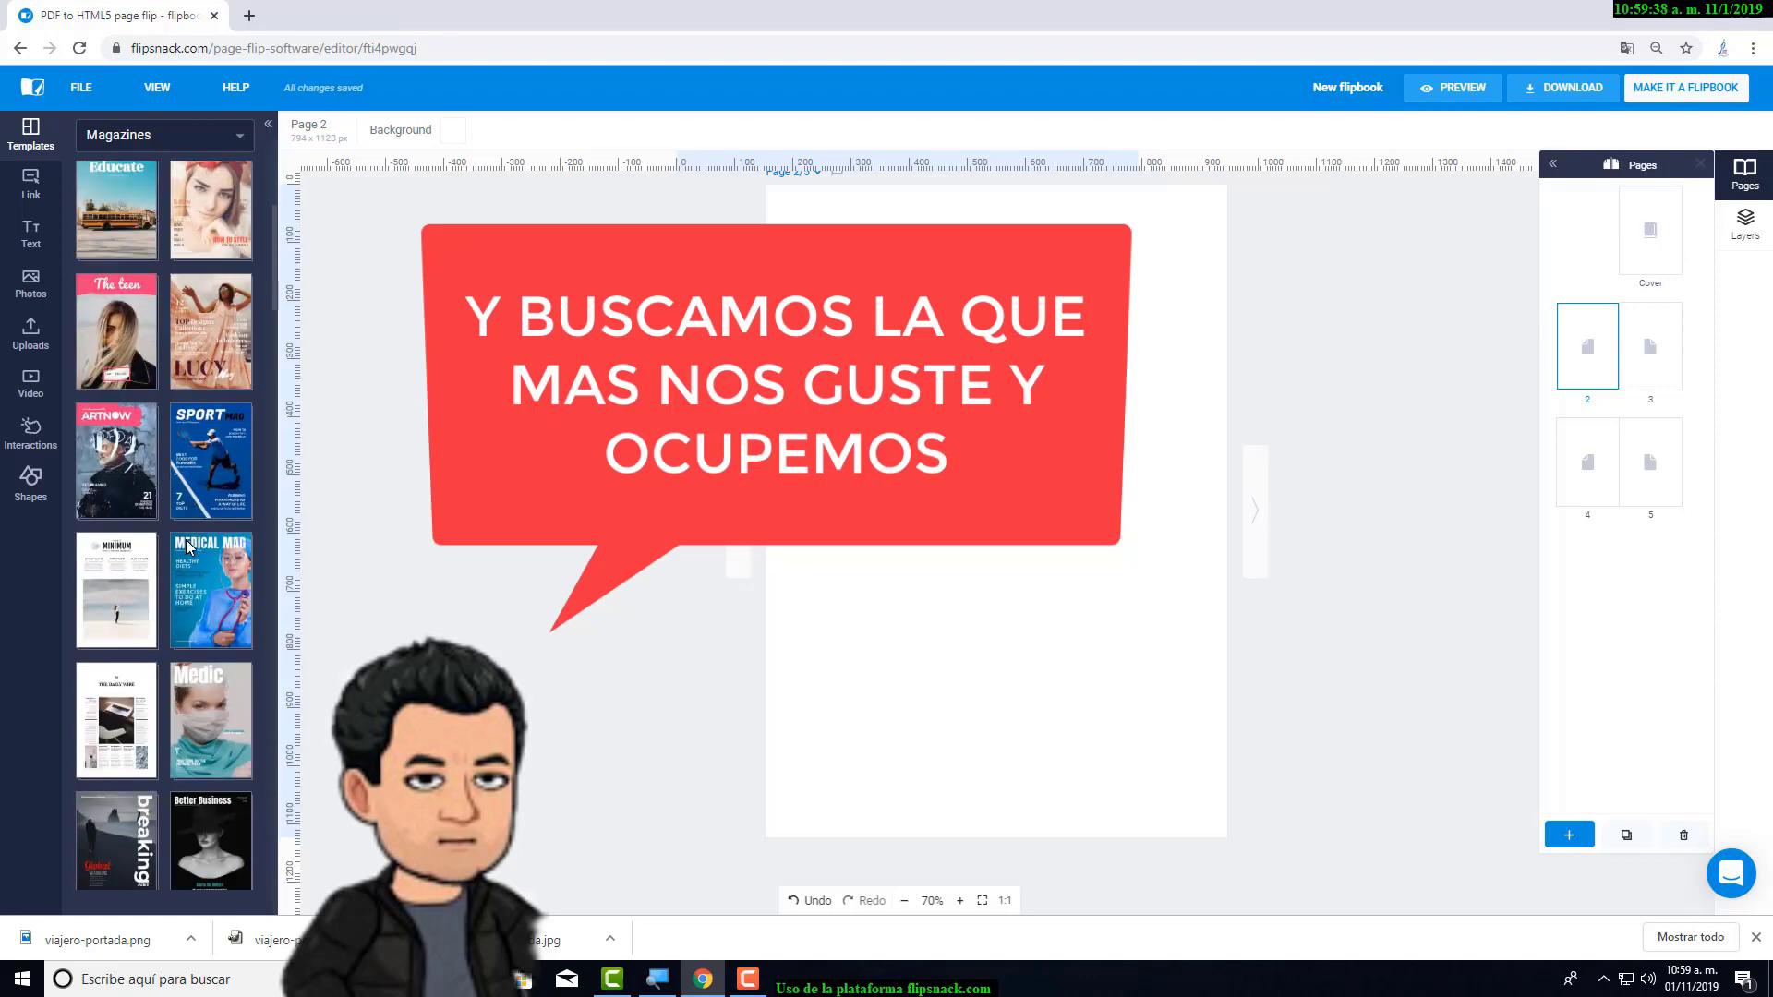
{"action": "scroll", "coordinate": [187, 517], "scroll_direction": "down", "scroll_amount": 2}
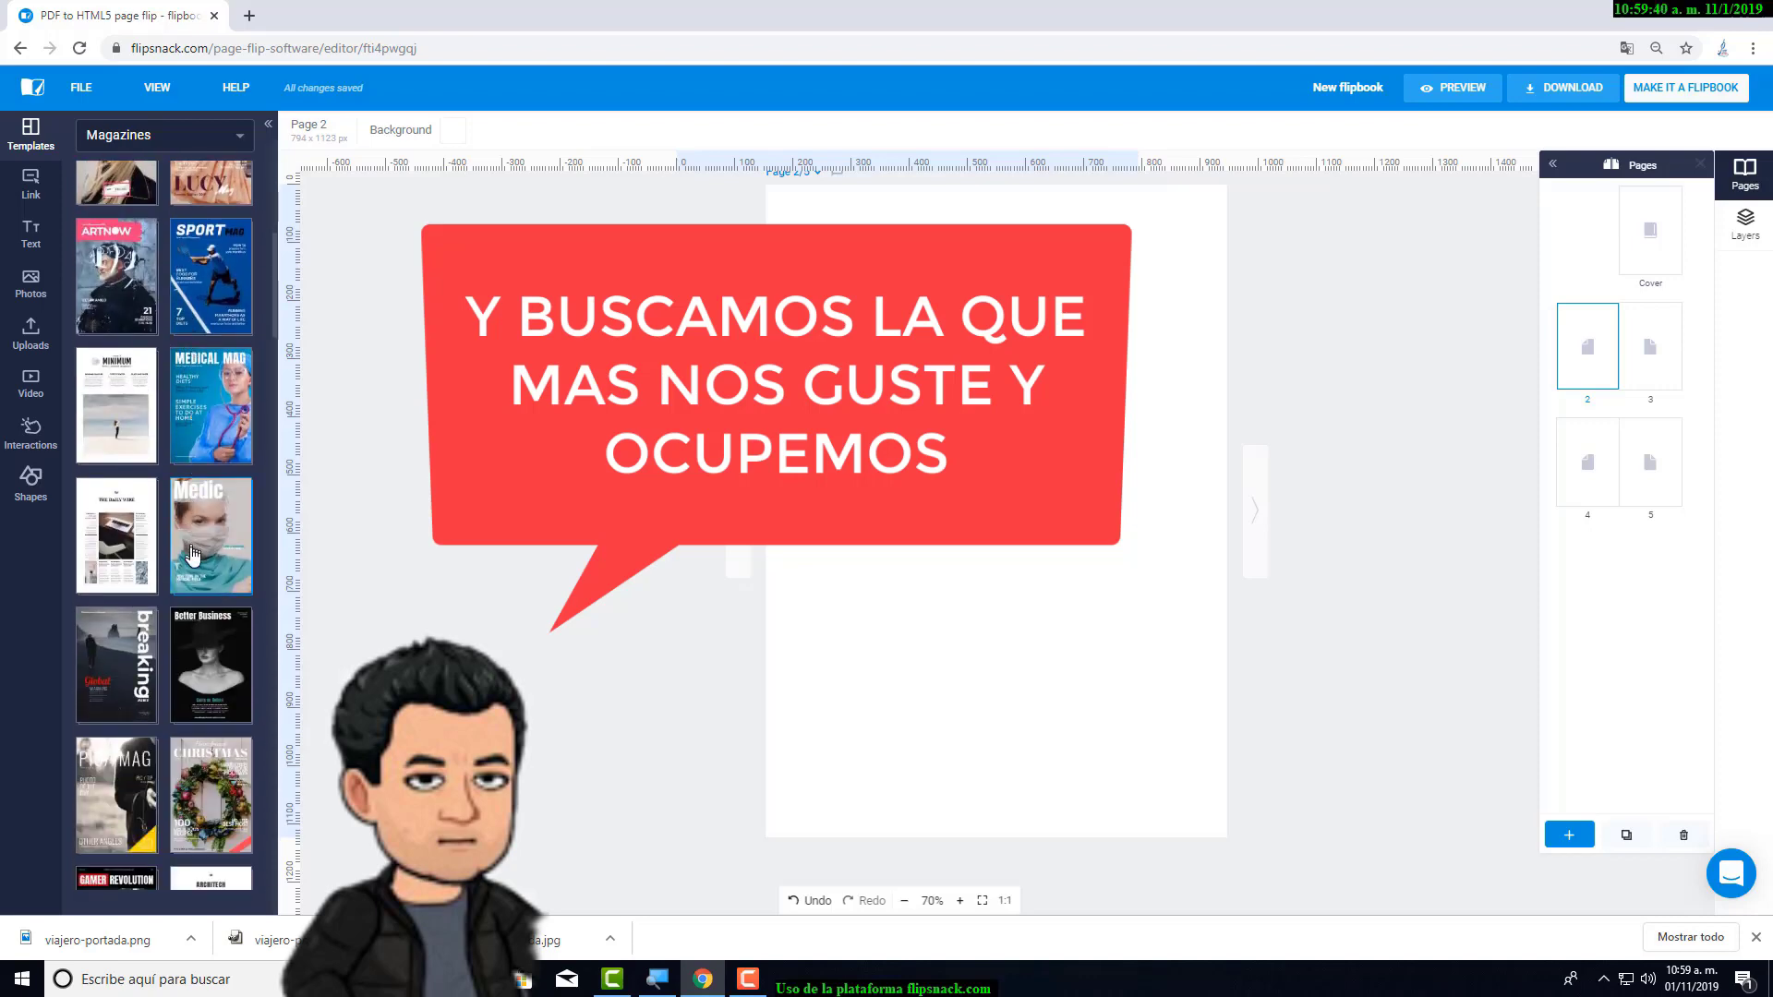
{"action": "left_click", "coordinate": [191, 553]}
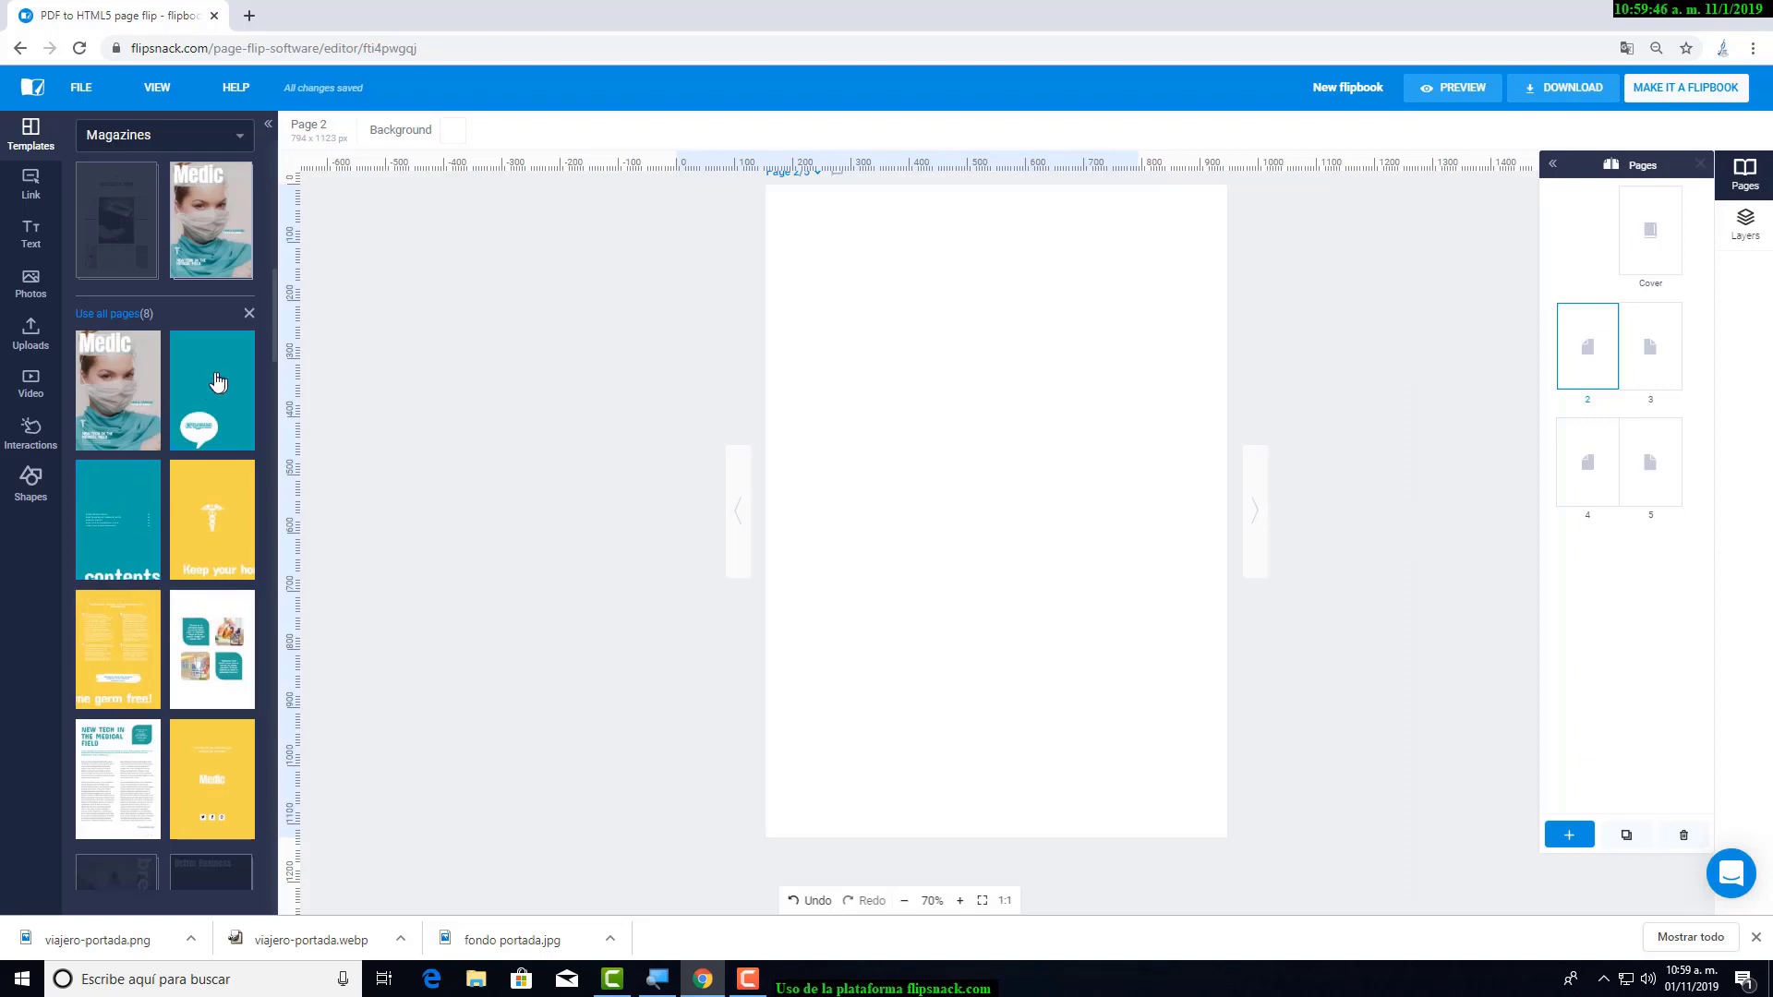
{"action": "left_click_drag", "start_coordinate": [184, 427], "coordinate": [922, 473]}
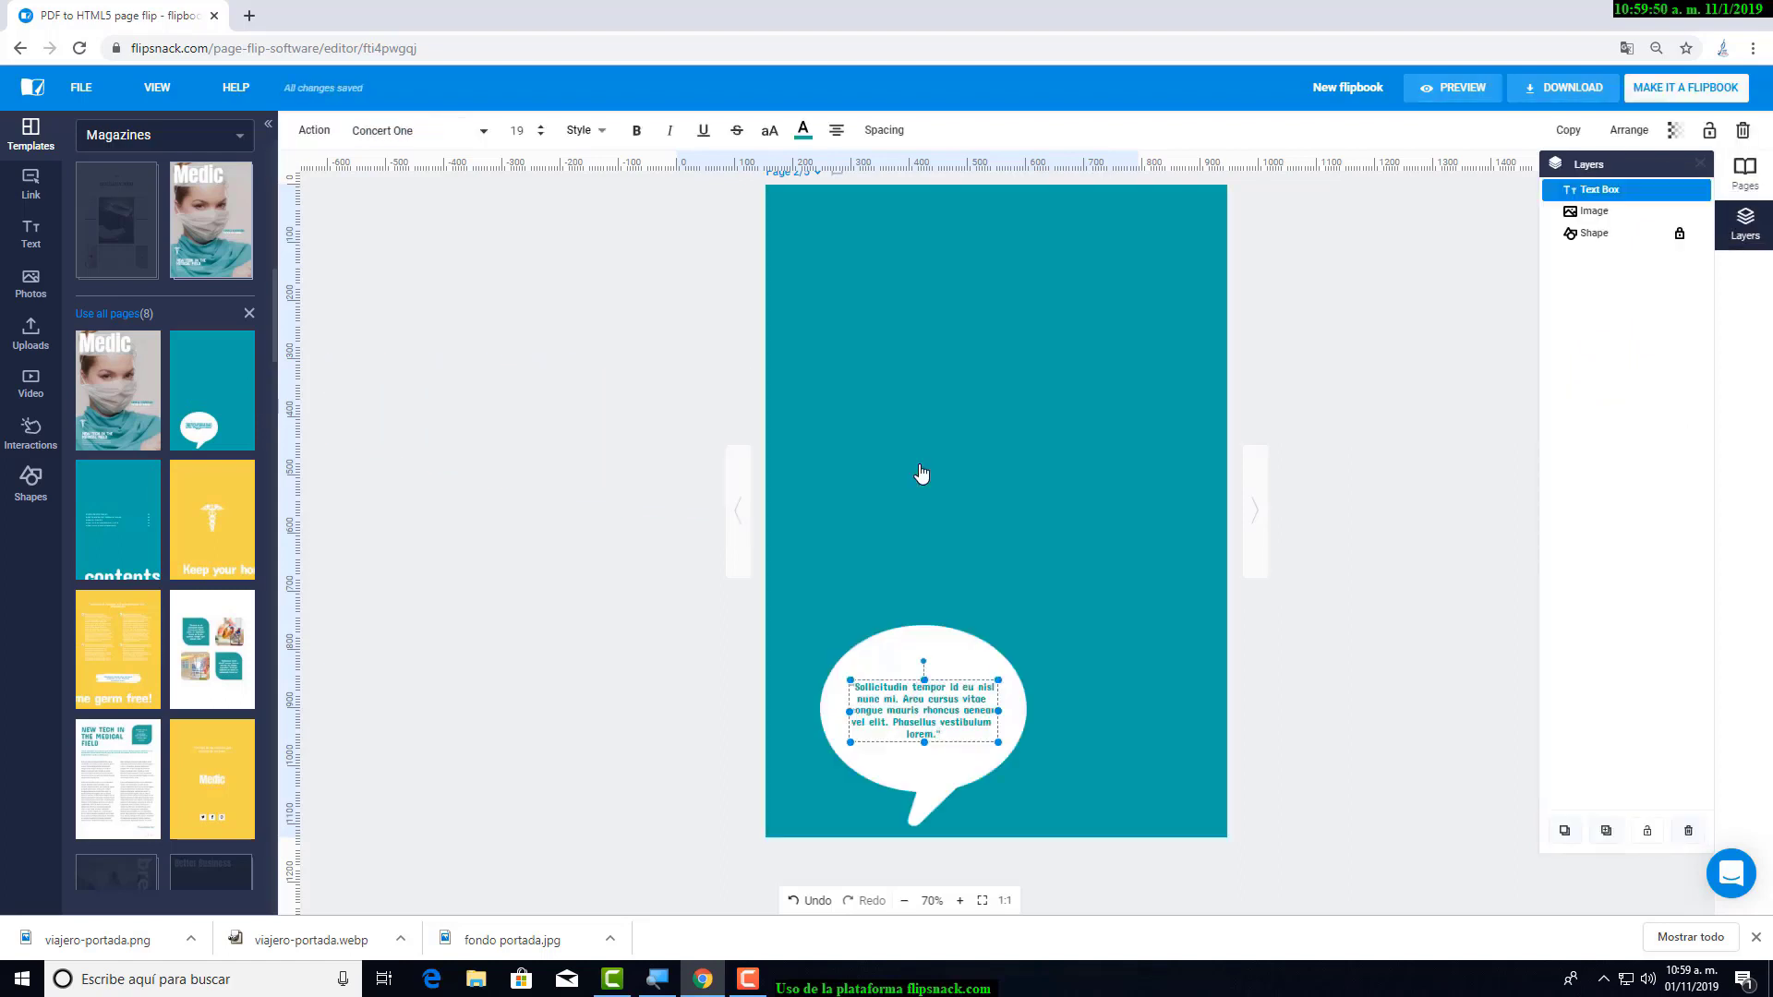
- Fill page 3 with the teal "contents" page from the Medic magazine template
{"action": "left_click", "coordinate": [1745, 172]}
{"action": "left_click", "coordinate": [1650, 232]}
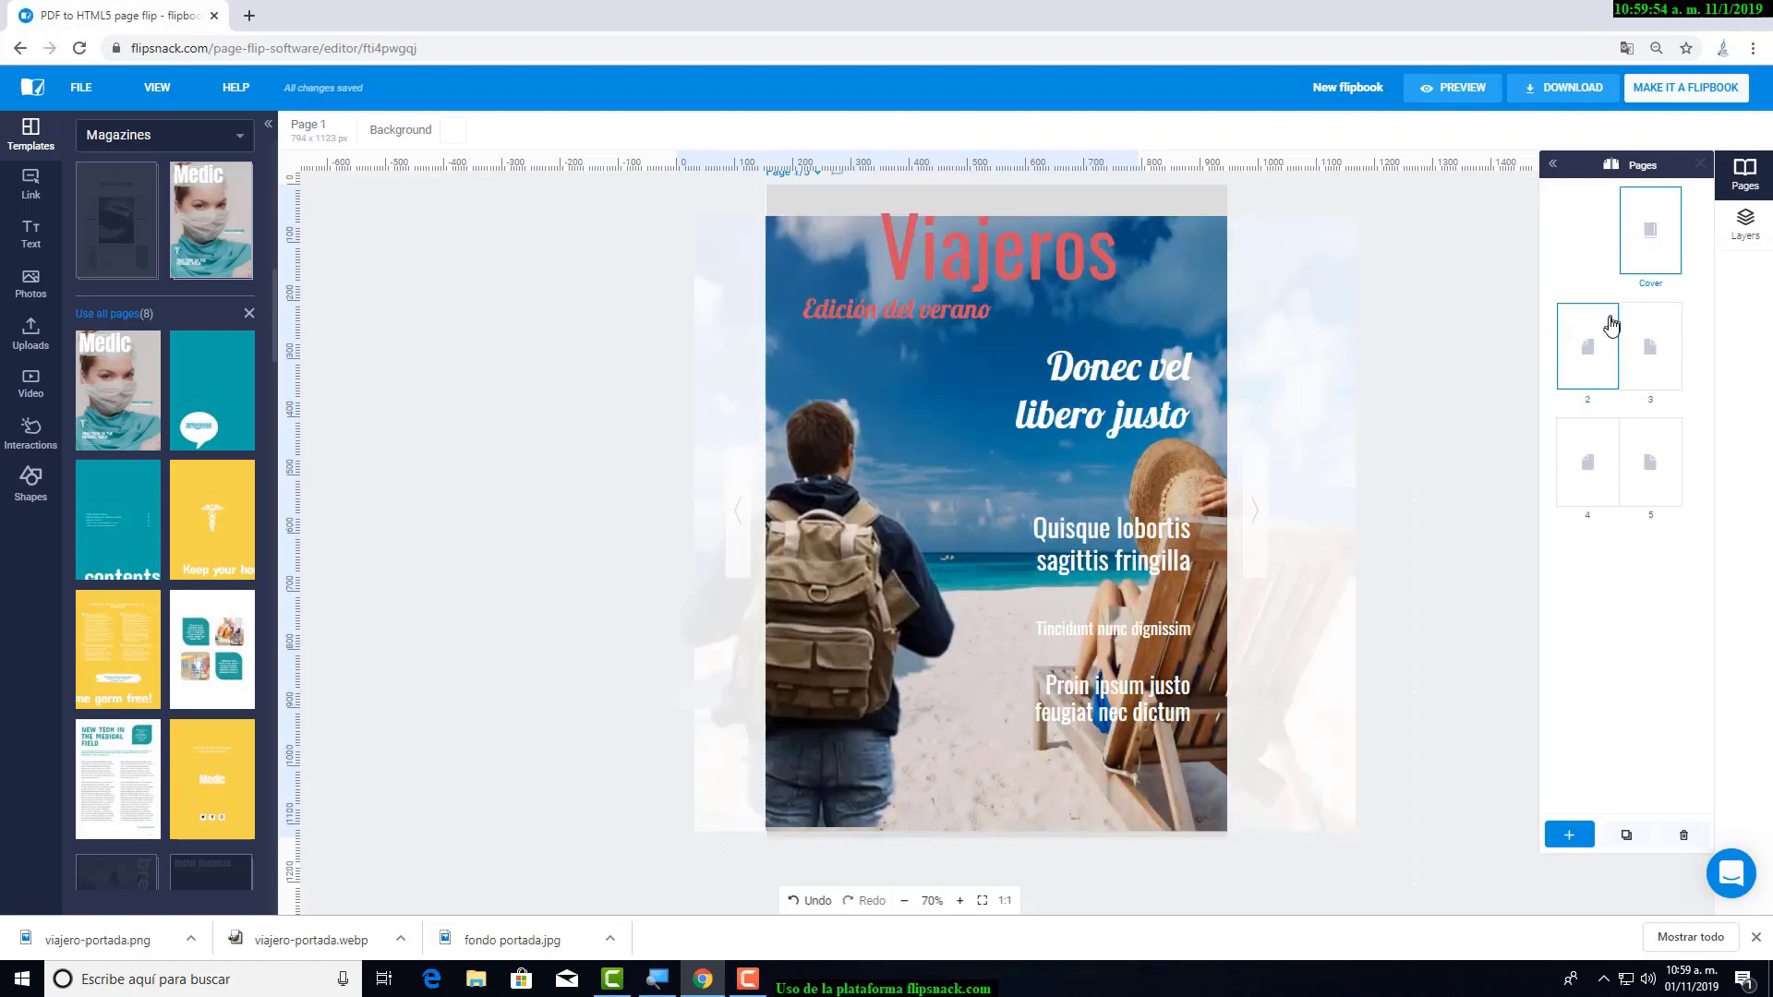
{"action": "left_click", "coordinate": [1599, 343]}
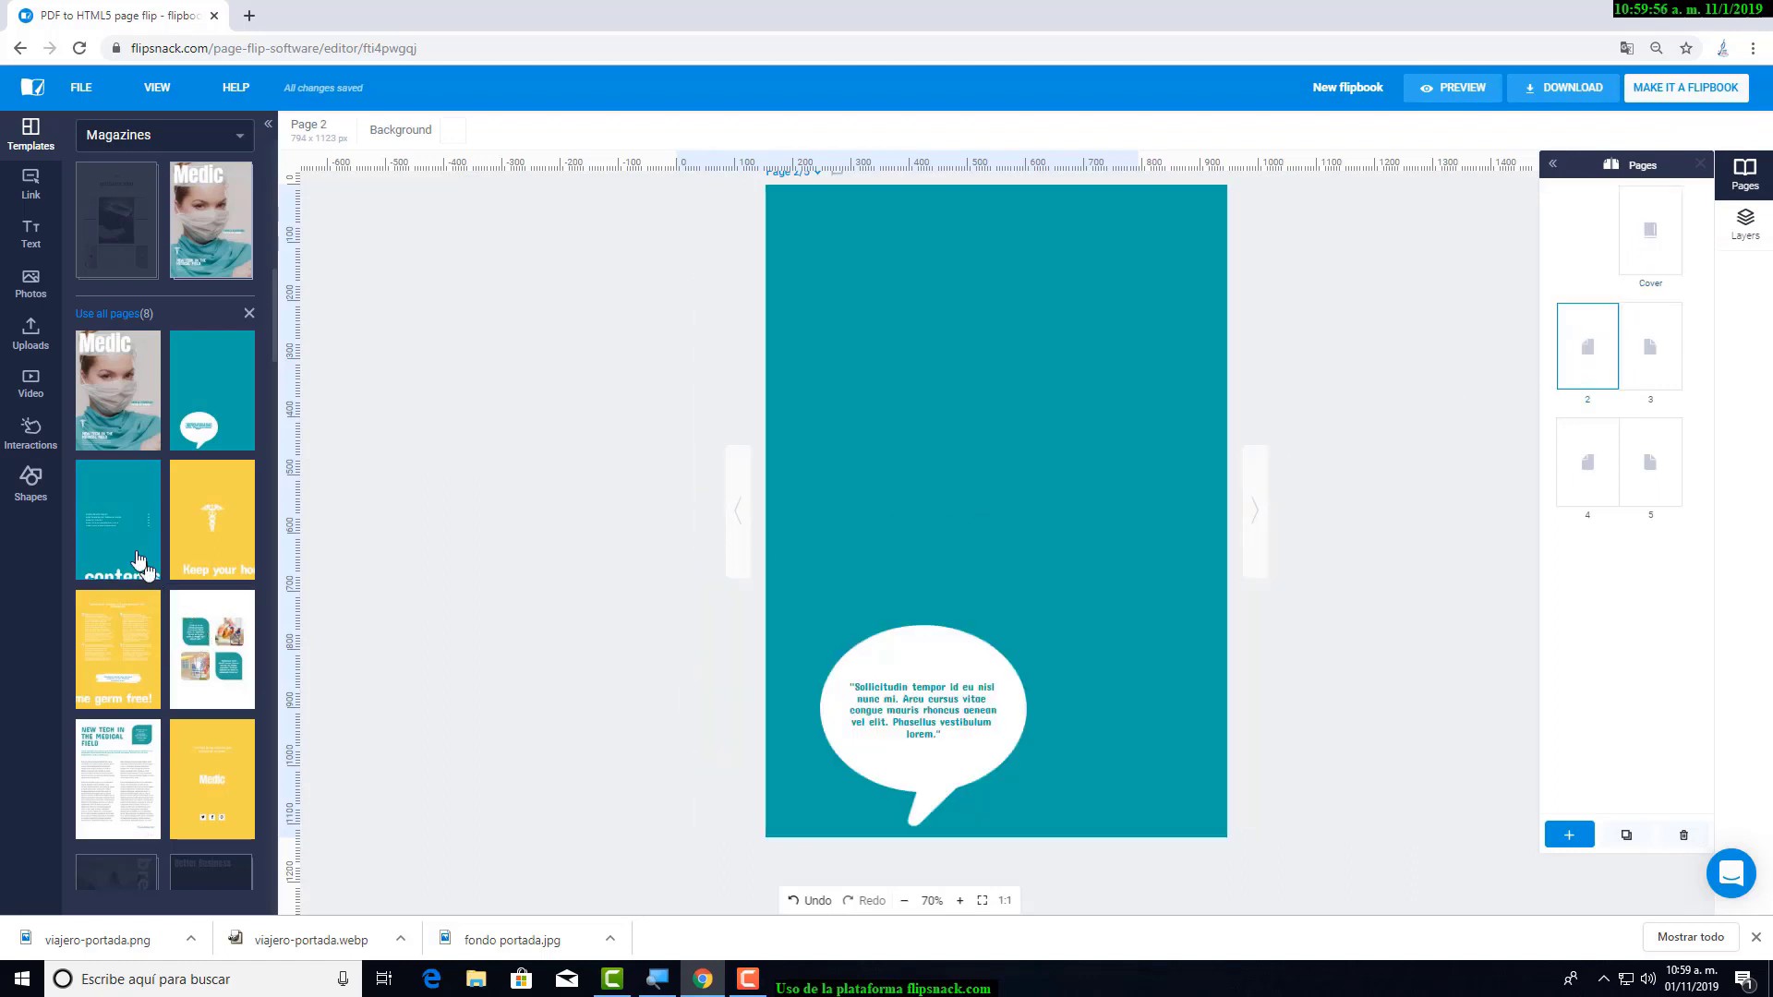
{"action": "left_click", "coordinate": [1652, 360]}
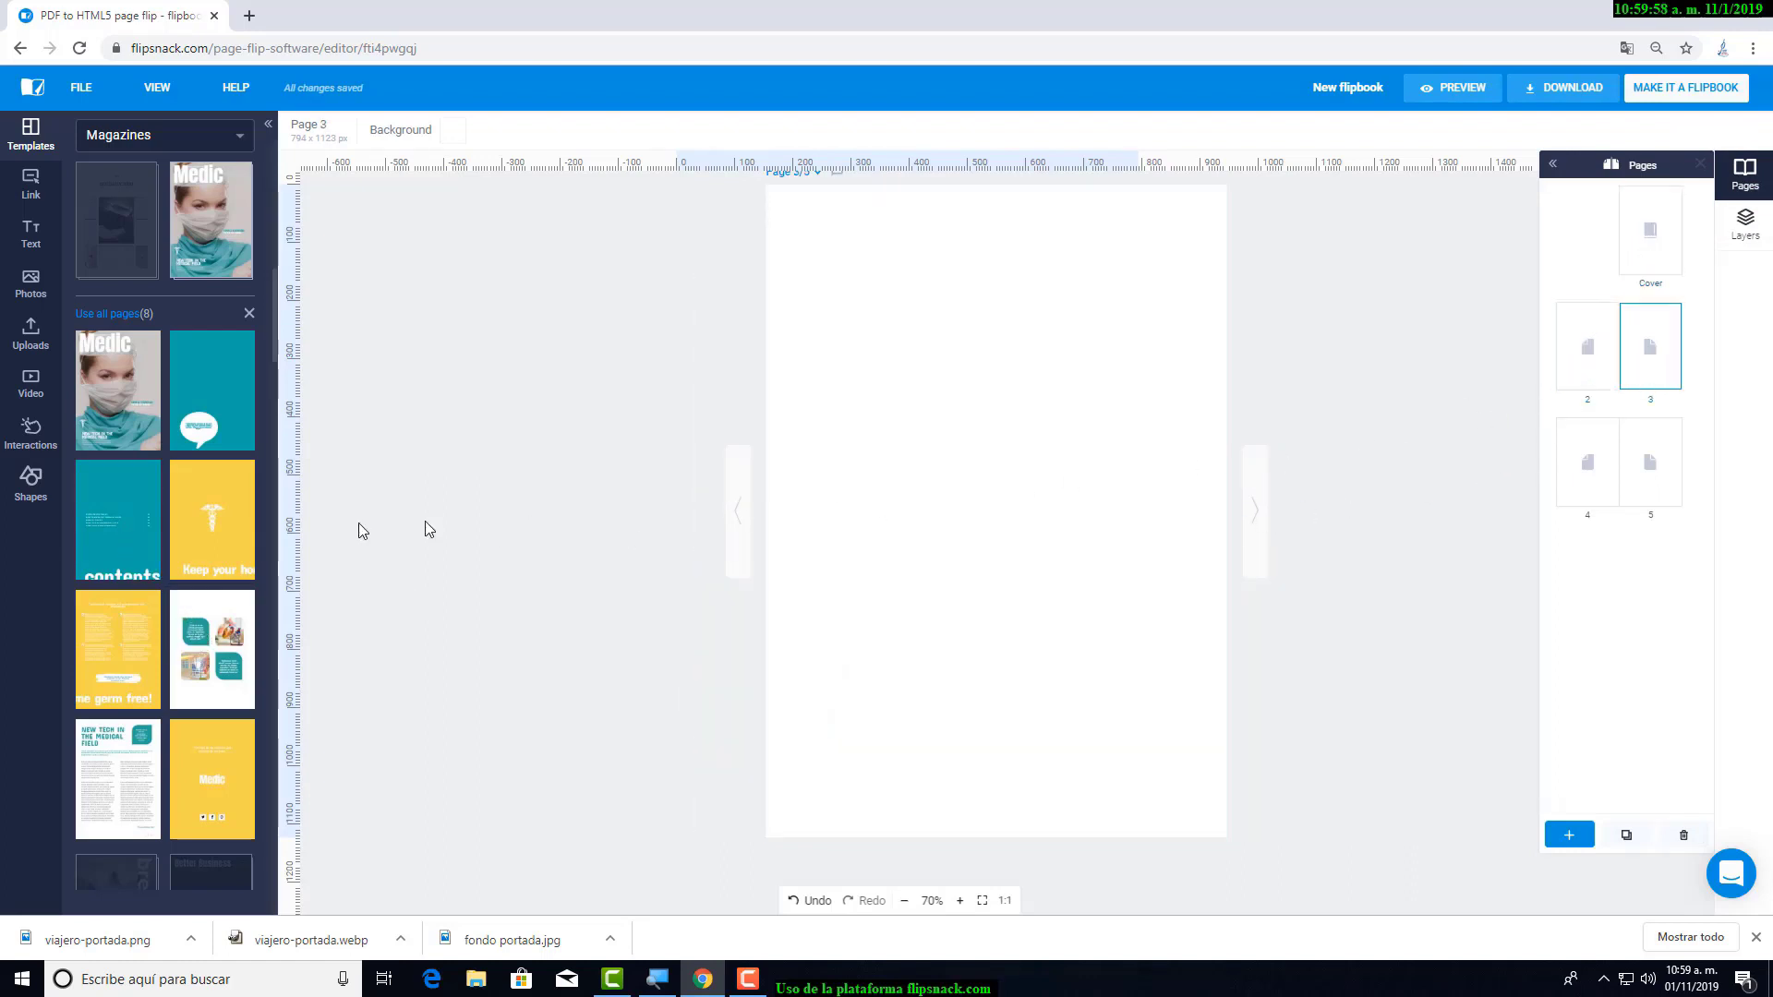
{"action": "left_click_drag", "start_coordinate": [118, 564], "coordinate": [940, 508]}
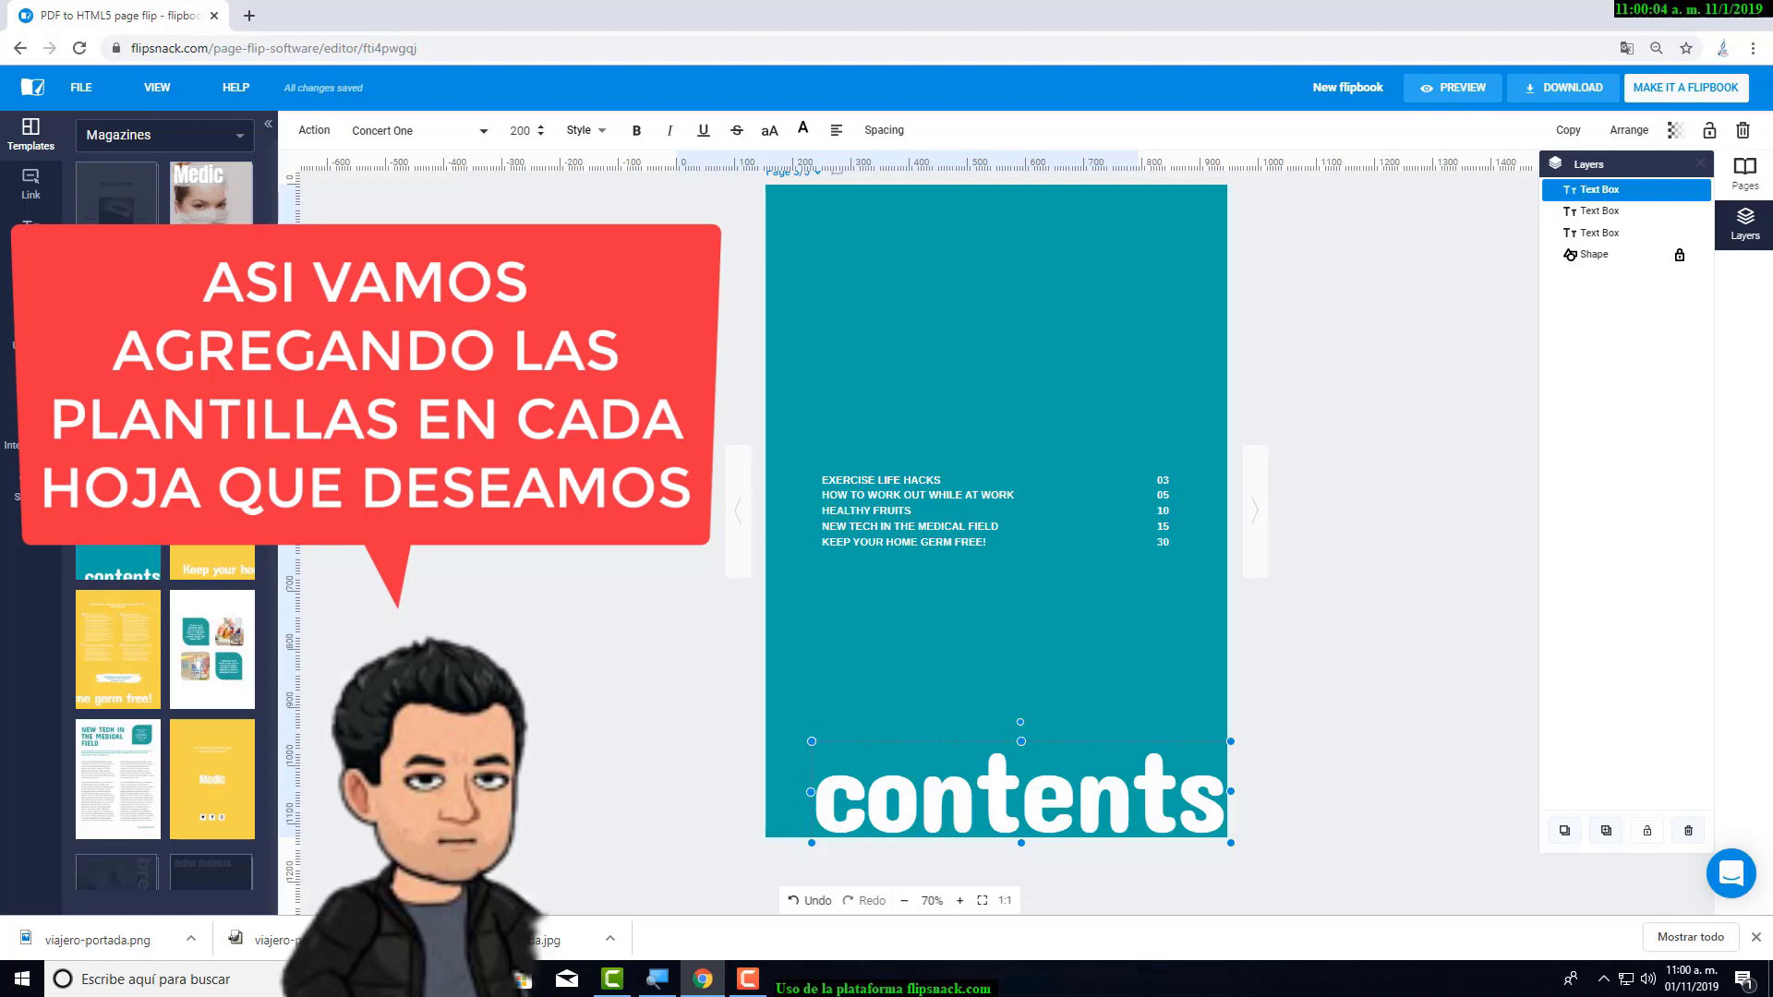
- Fill page 4 with the "Best Lenses for Landscape Photography" page from the photography magazine template
{"action": "scroll", "coordinate": [184, 565], "scroll_direction": "up", "scroll_amount": 5}
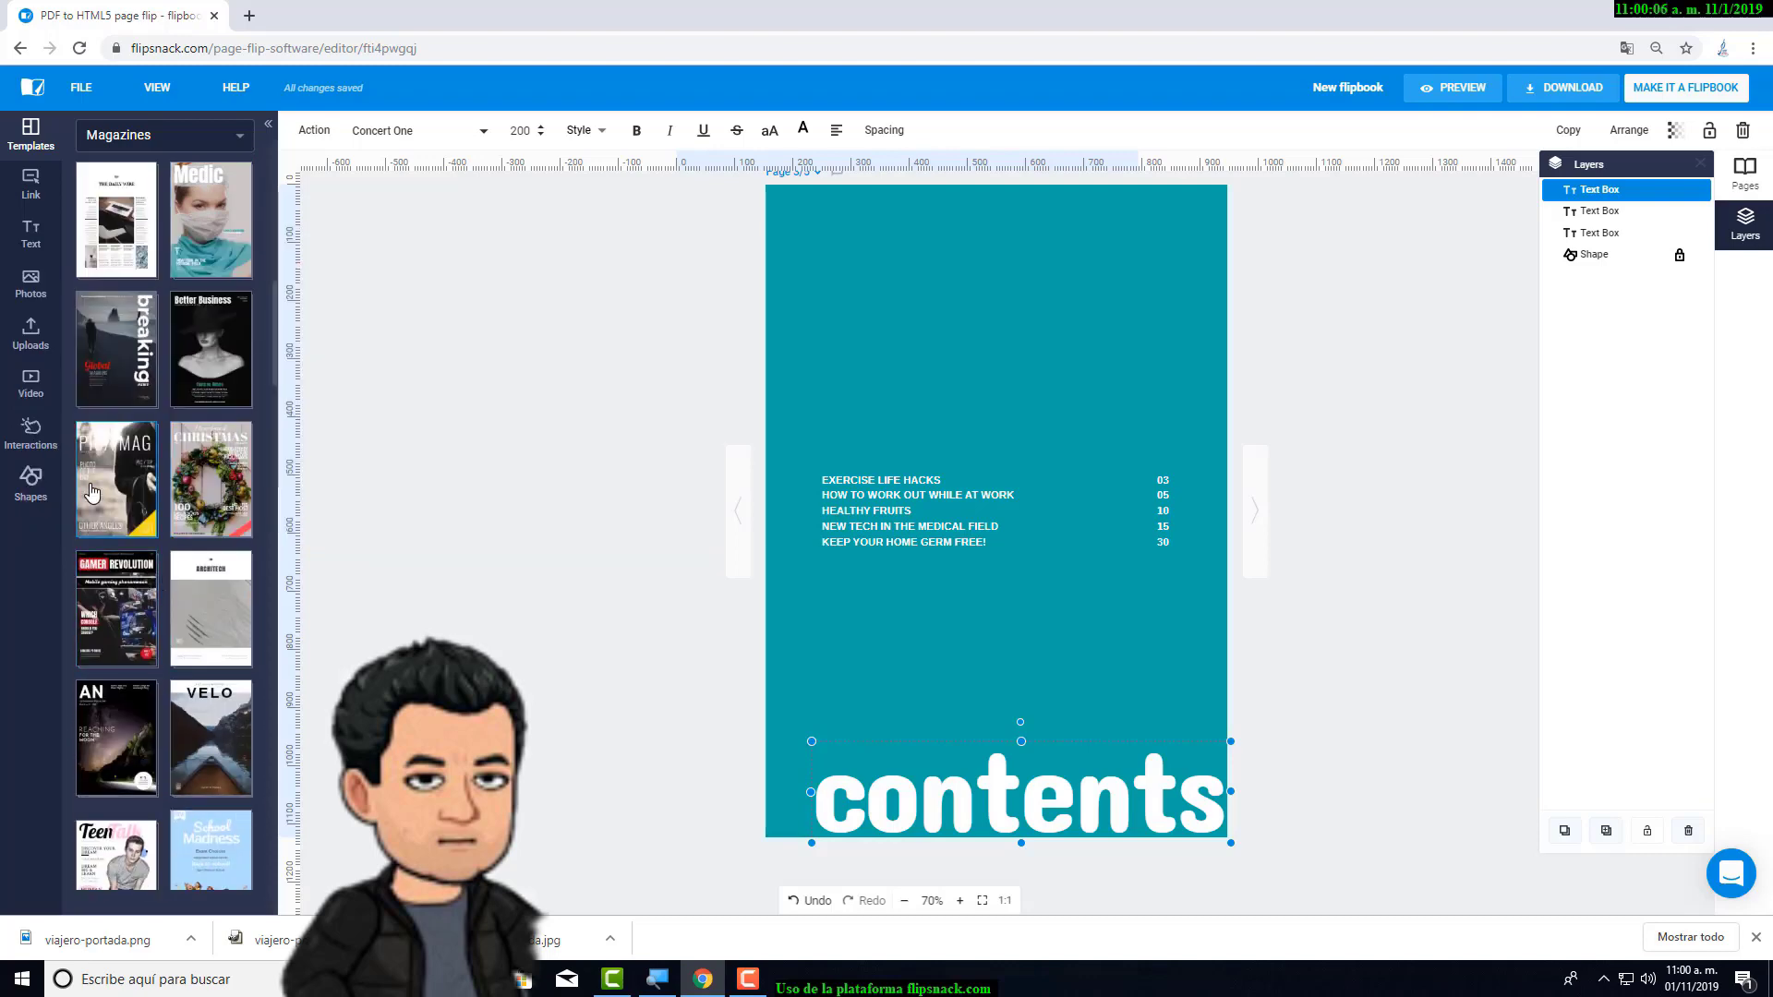
{"action": "scroll", "coordinate": [92, 494], "scroll_direction": "down", "scroll_amount": 3}
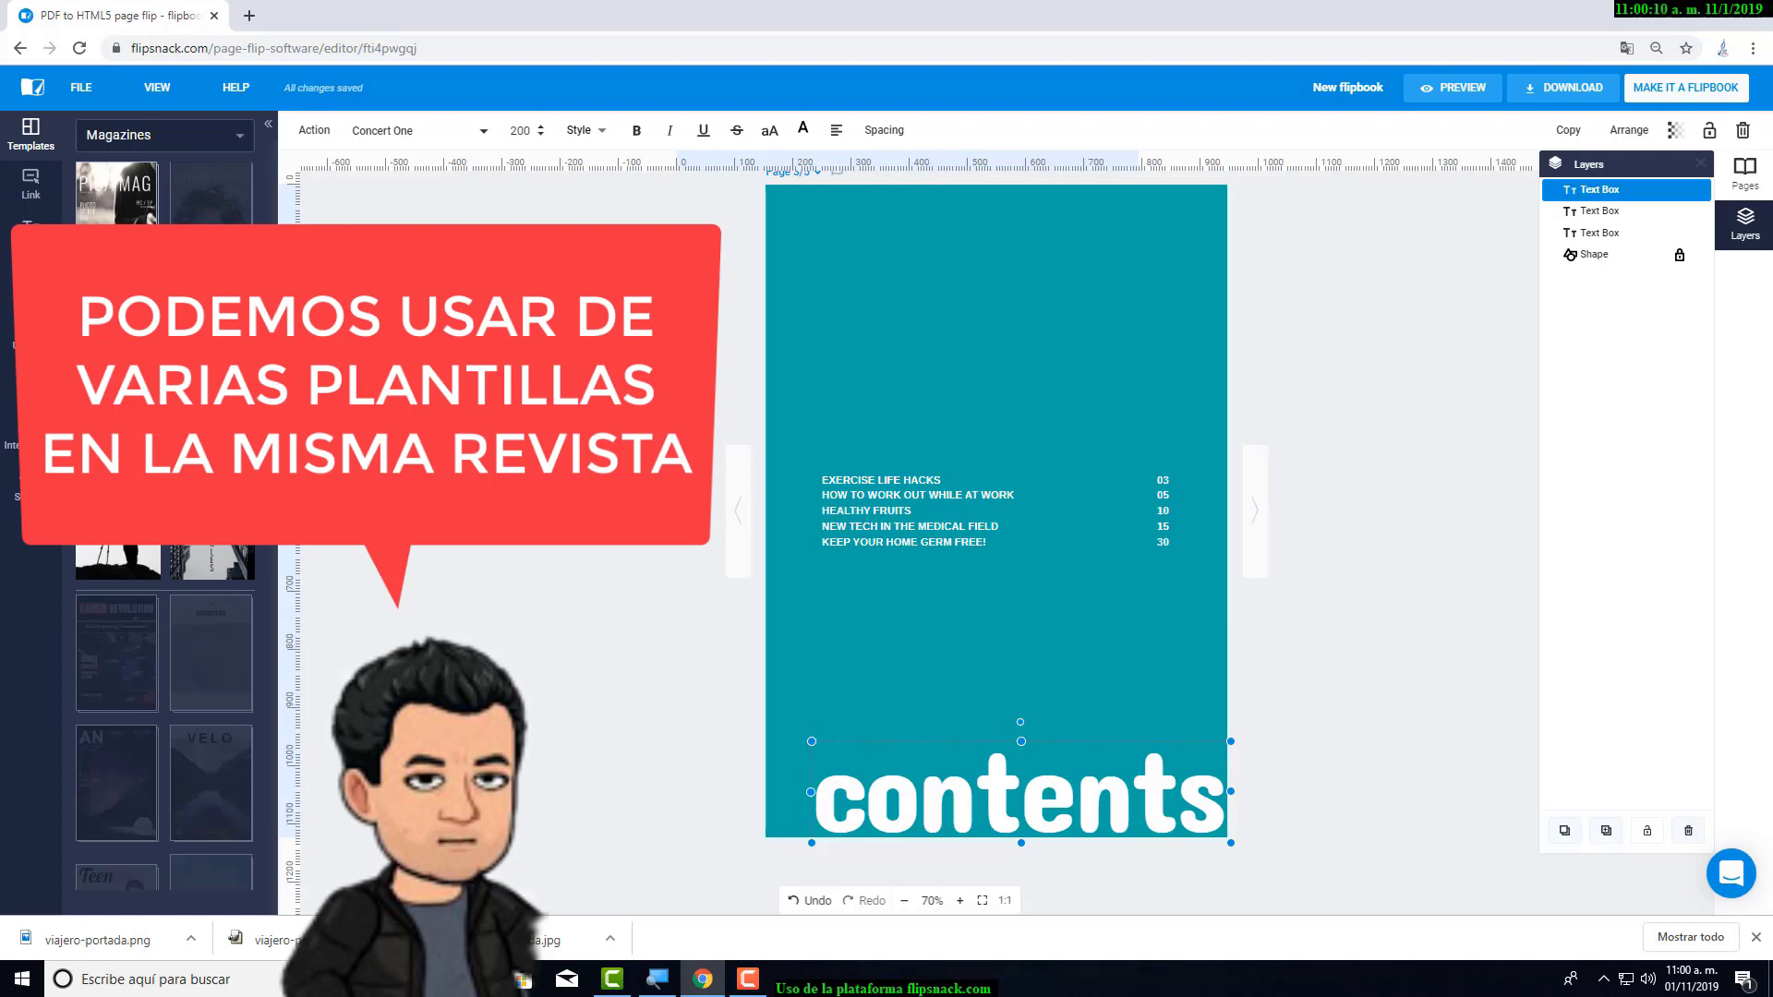
{"action": "left_click", "coordinate": [1740, 176]}
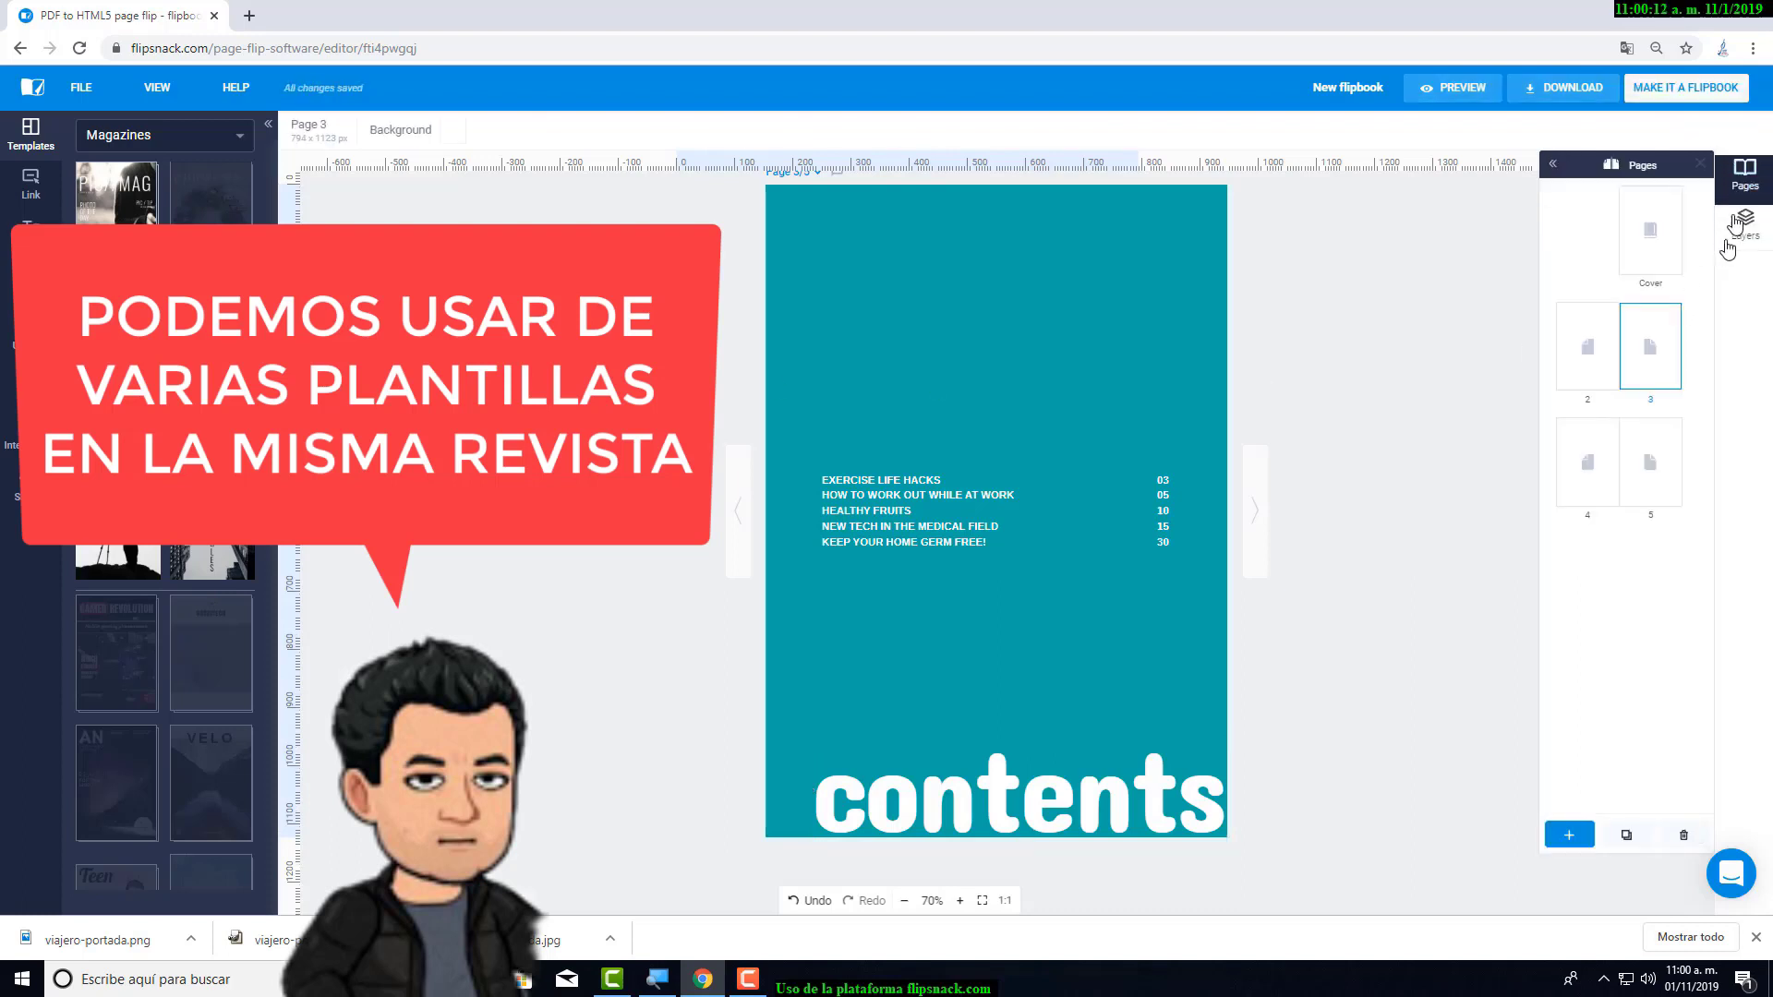
{"action": "left_click", "coordinate": [1588, 462]}
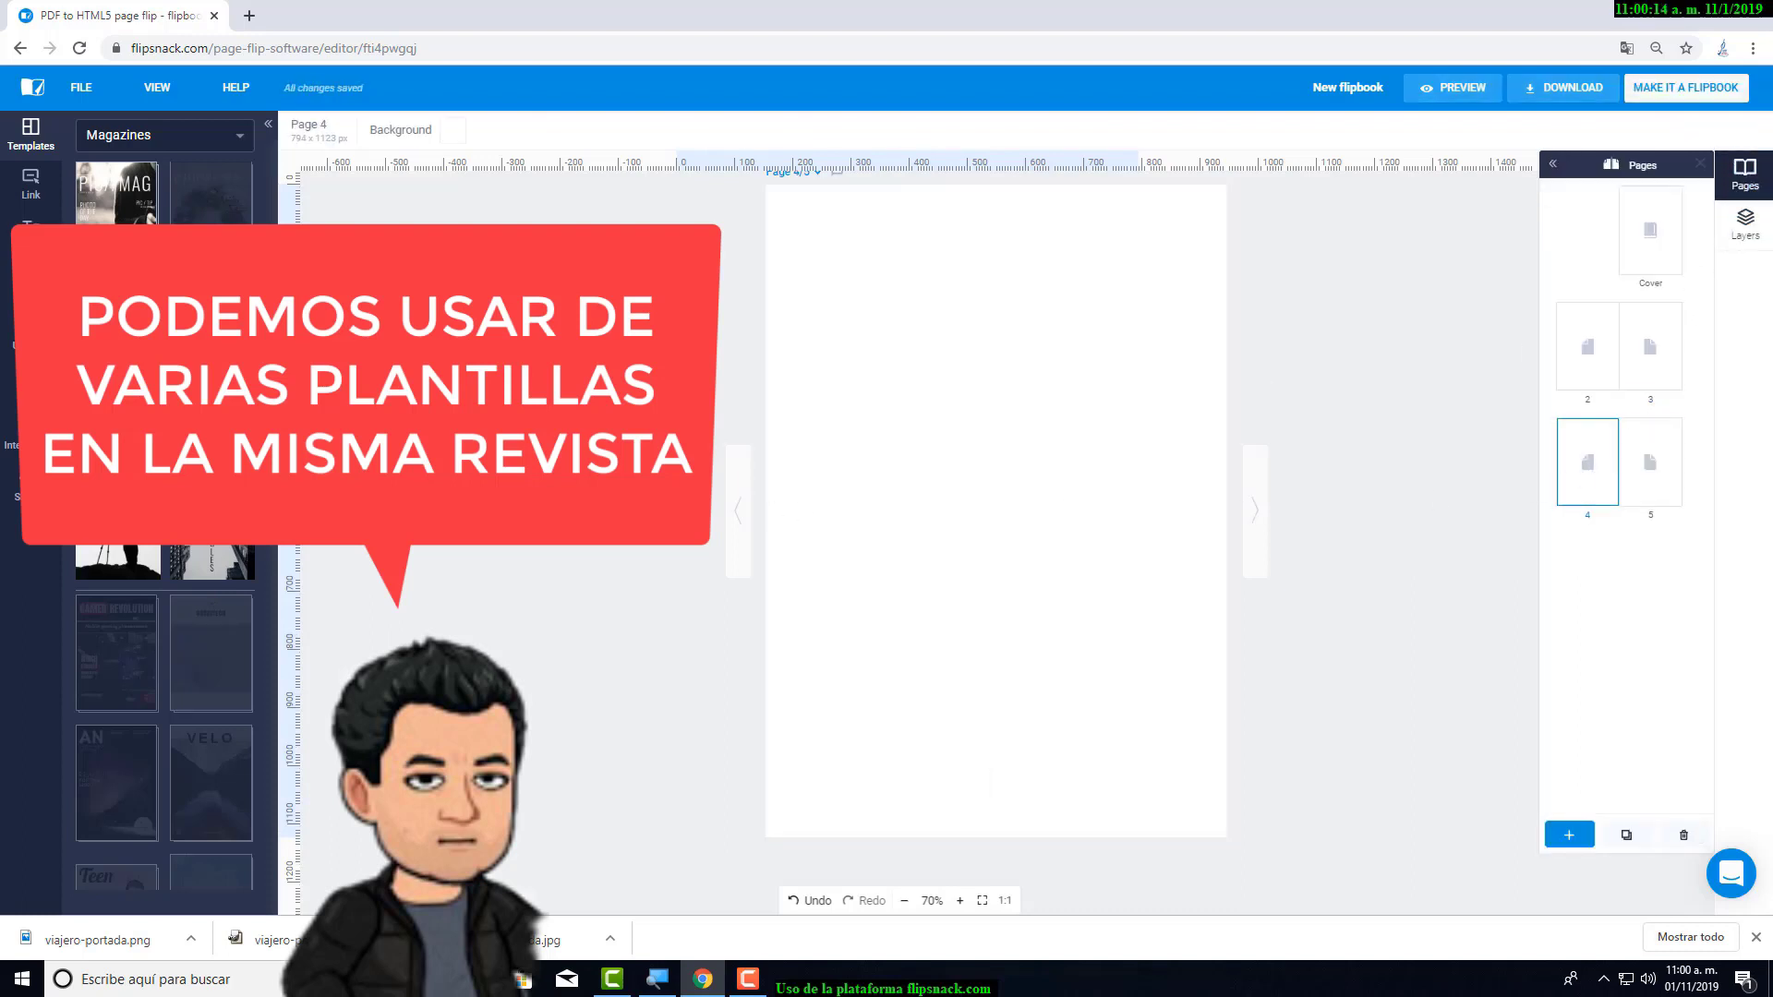
{"action": "left_click_drag", "start_coordinate": [211, 388], "coordinate": [975, 508]}
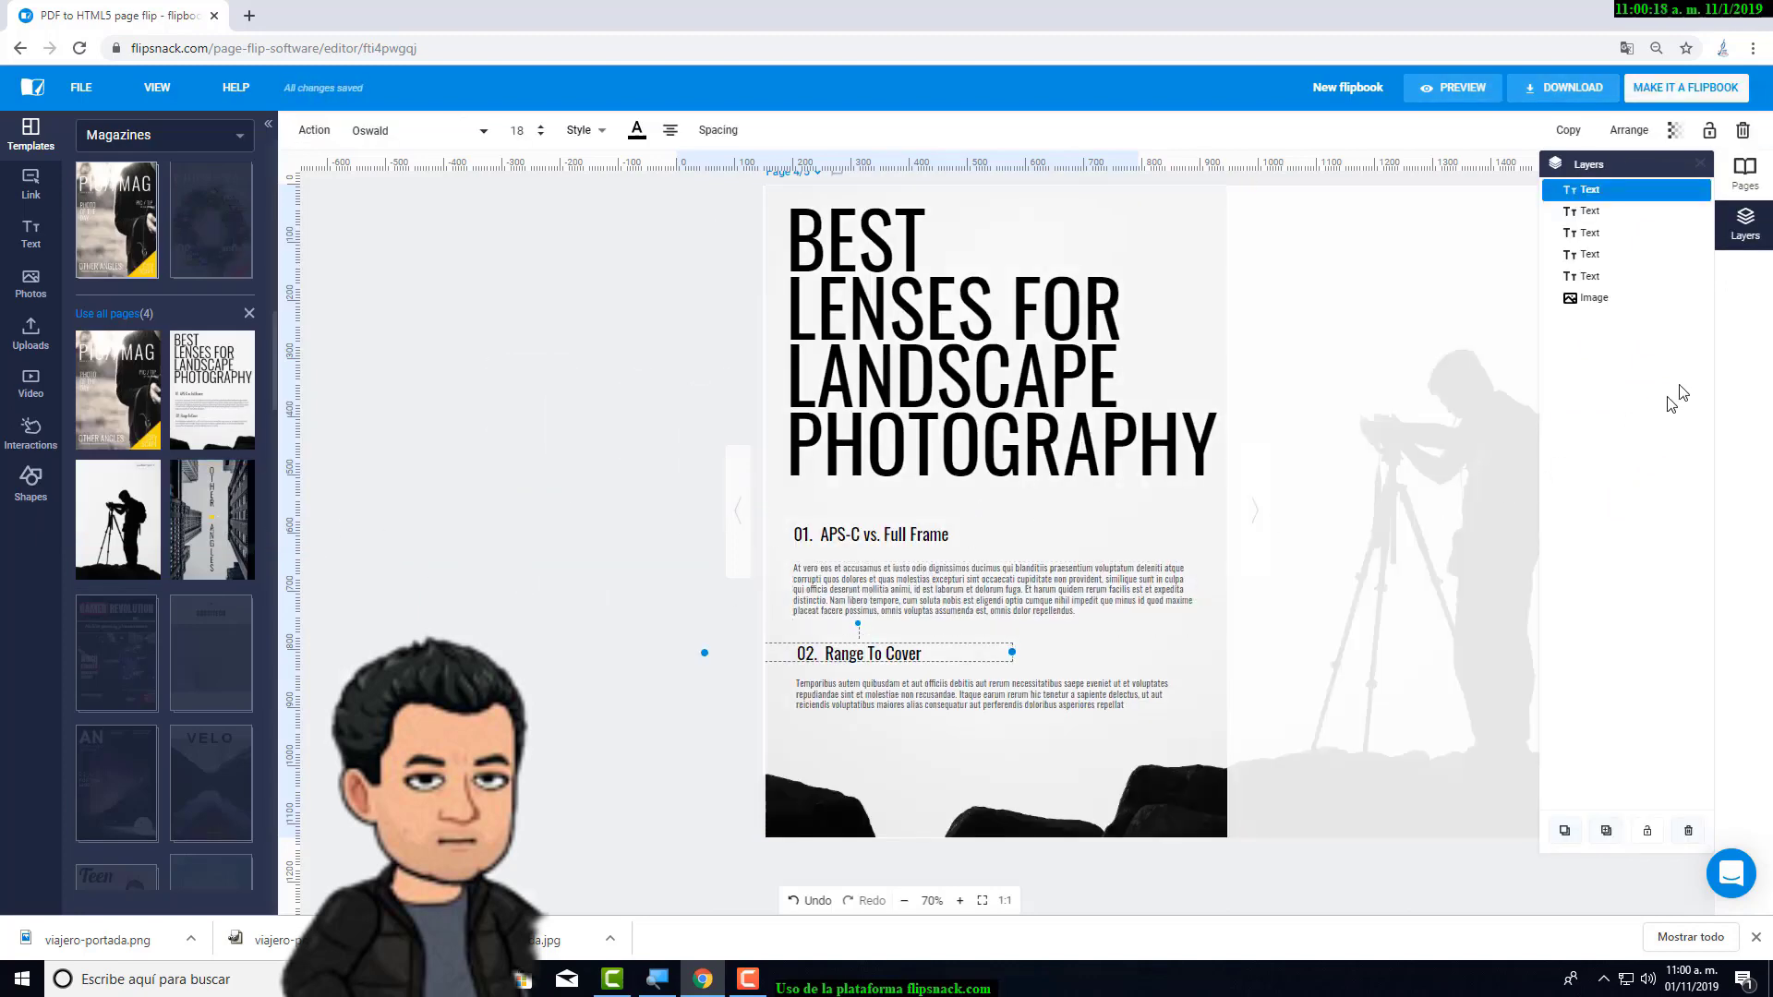
- Fill page 5 with the same "Best Lenses for Landscape Photography" template page and save the flipbook
{"action": "left_click", "coordinate": [1748, 180]}
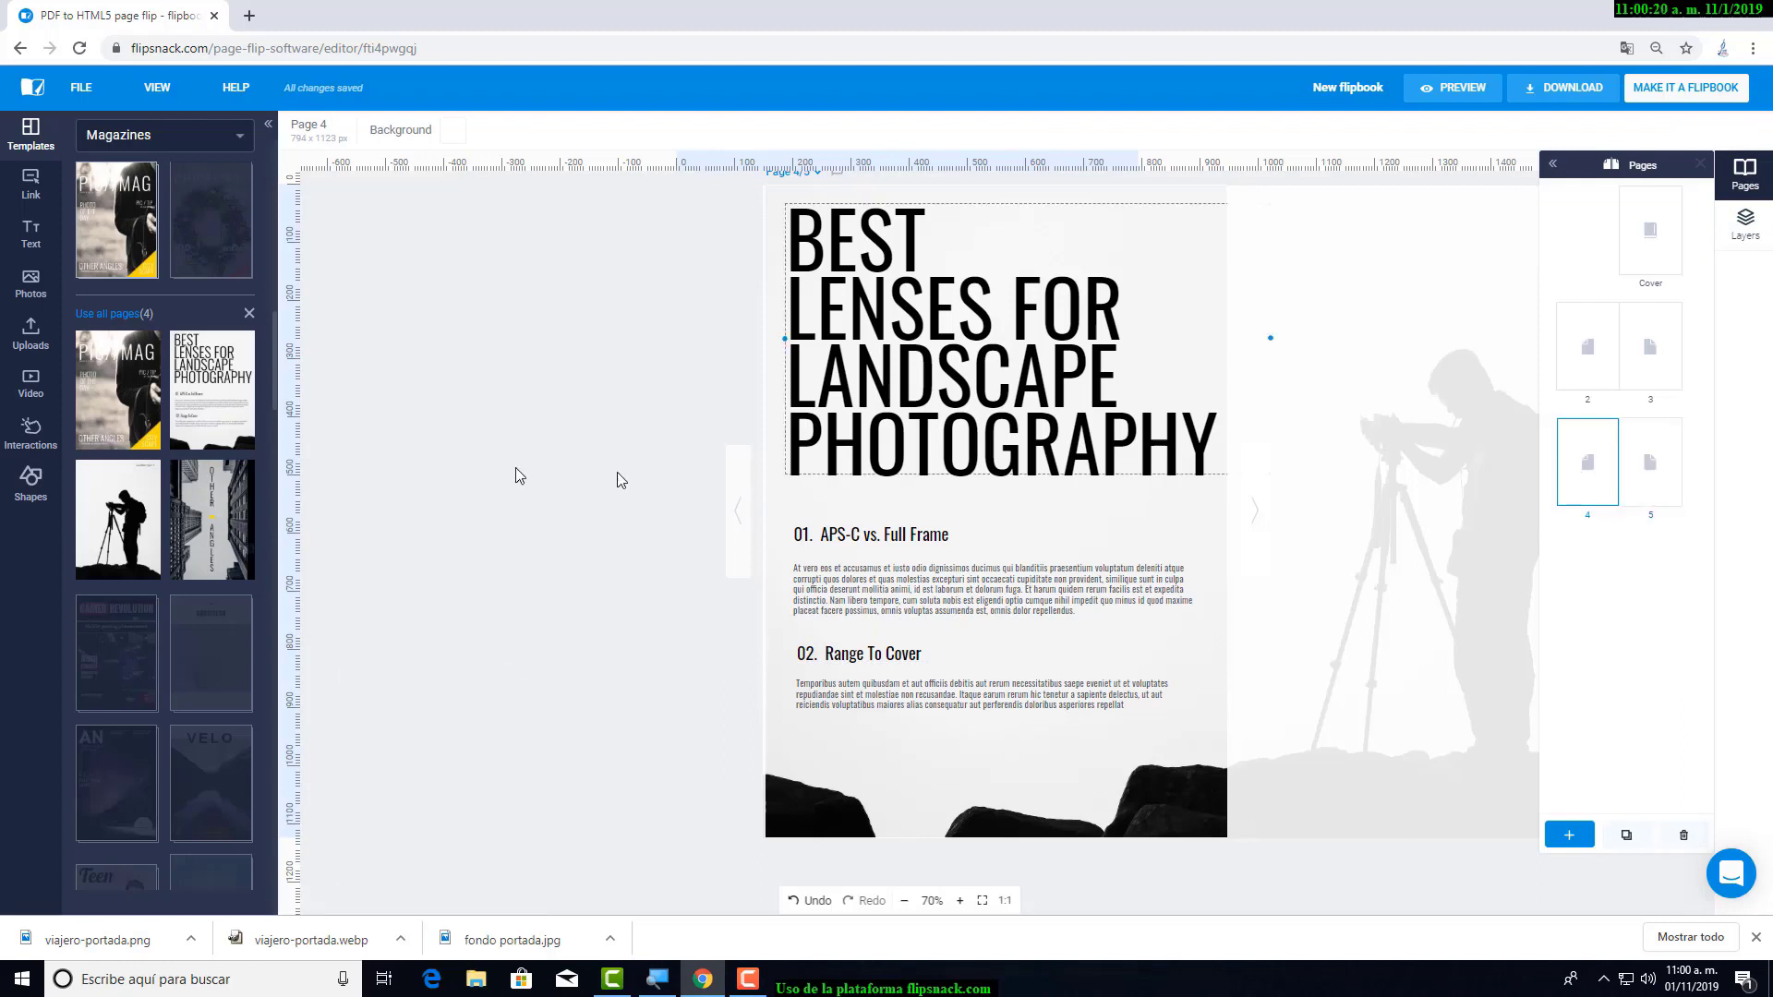
{"action": "left_click_drag", "start_coordinate": [211, 388], "coordinate": [1704, 467]}
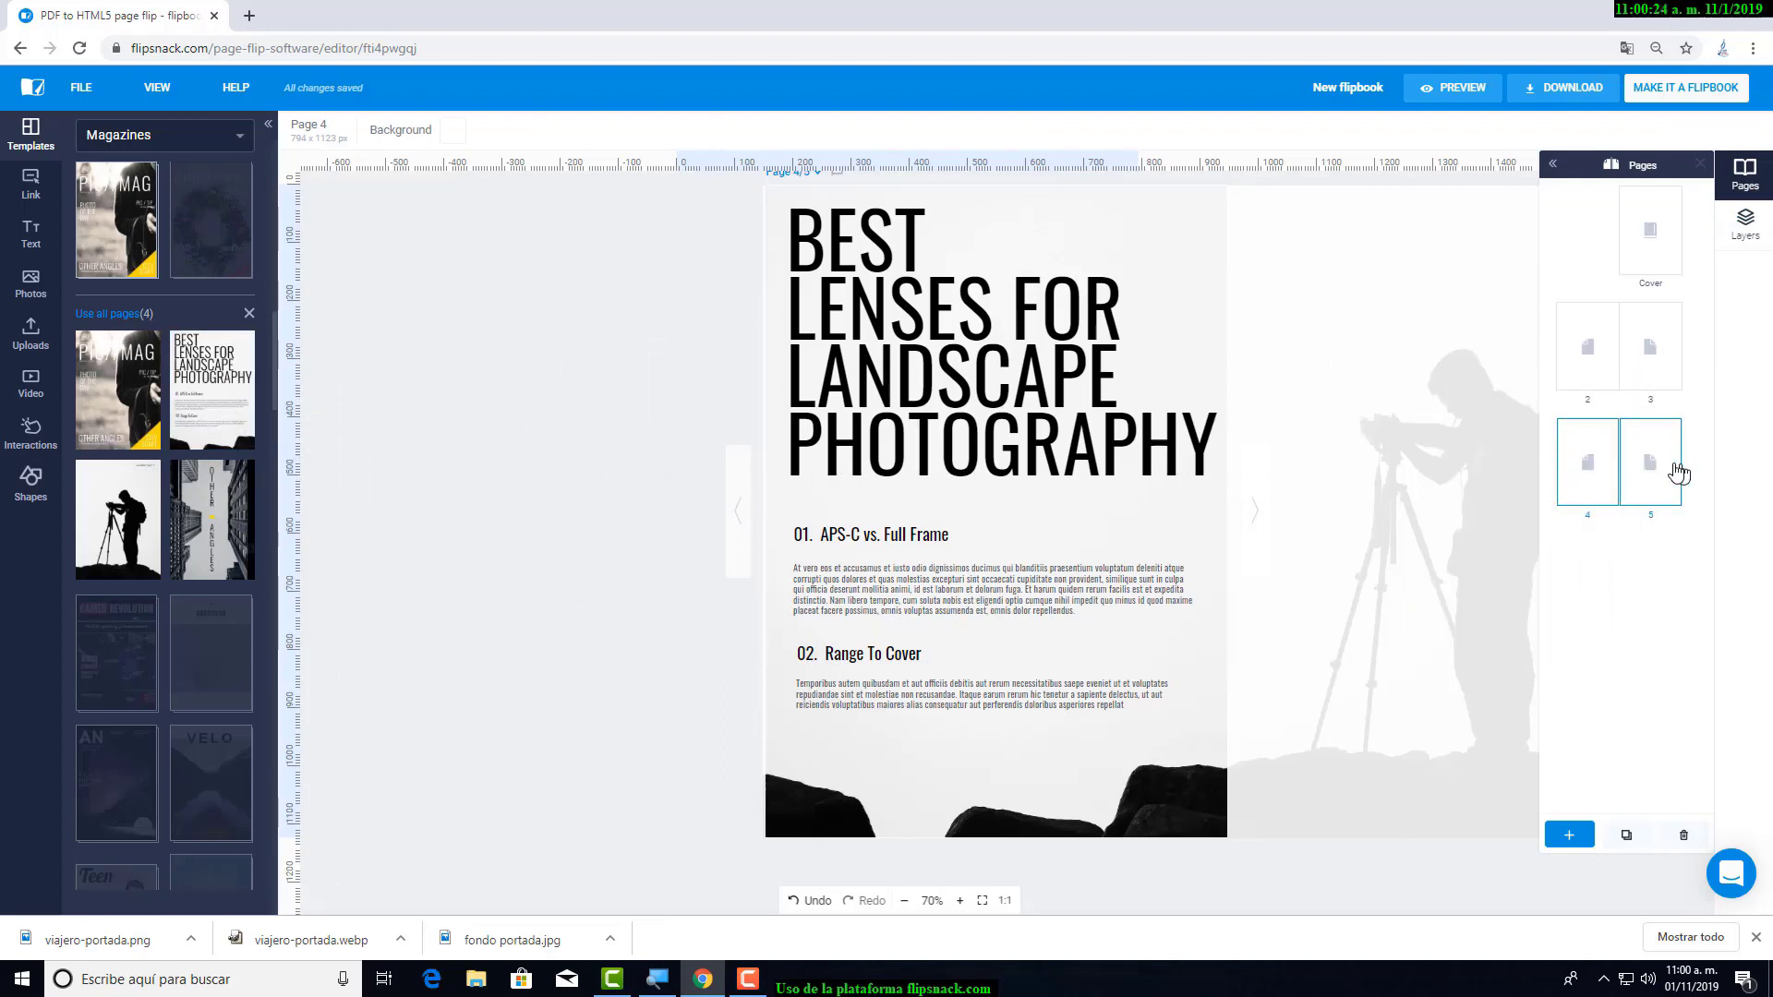
{"action": "left_click", "coordinate": [1635, 478]}
{"action": "left_click_drag", "start_coordinate": [212, 388], "coordinate": [883, 471]}
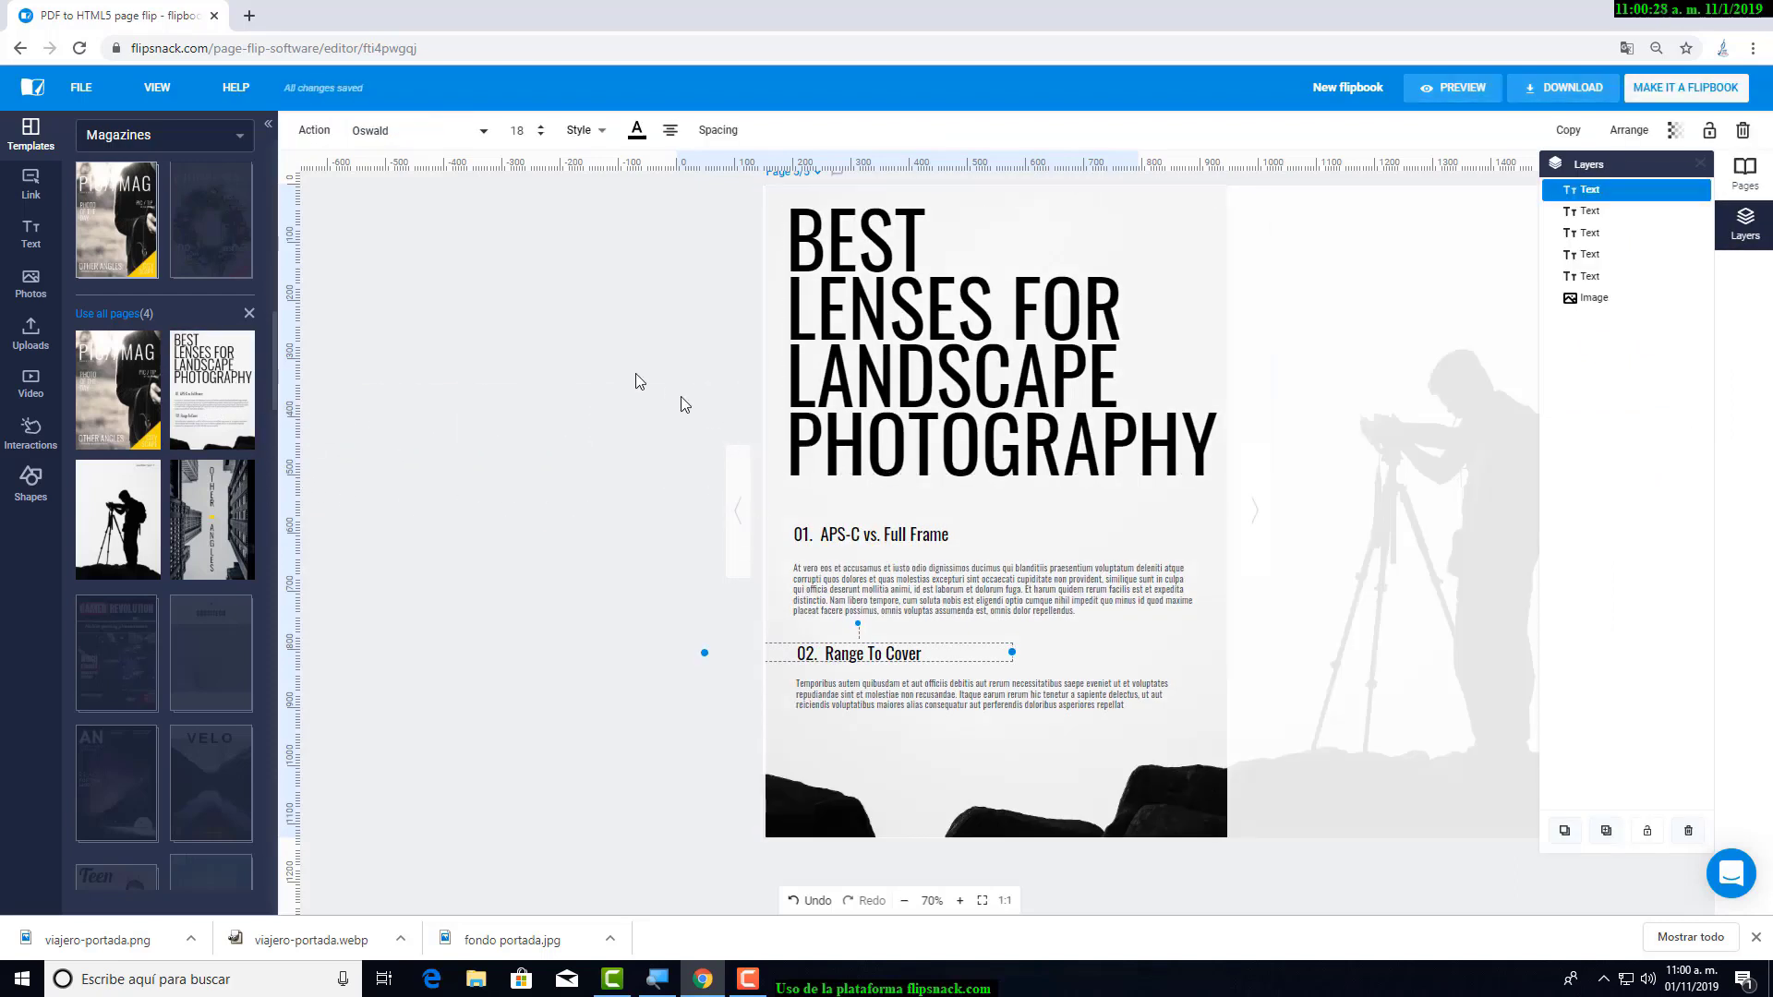
{"action": "left_click", "coordinate": [78, 90]}
{"action": "left_click", "coordinate": [117, 242]}
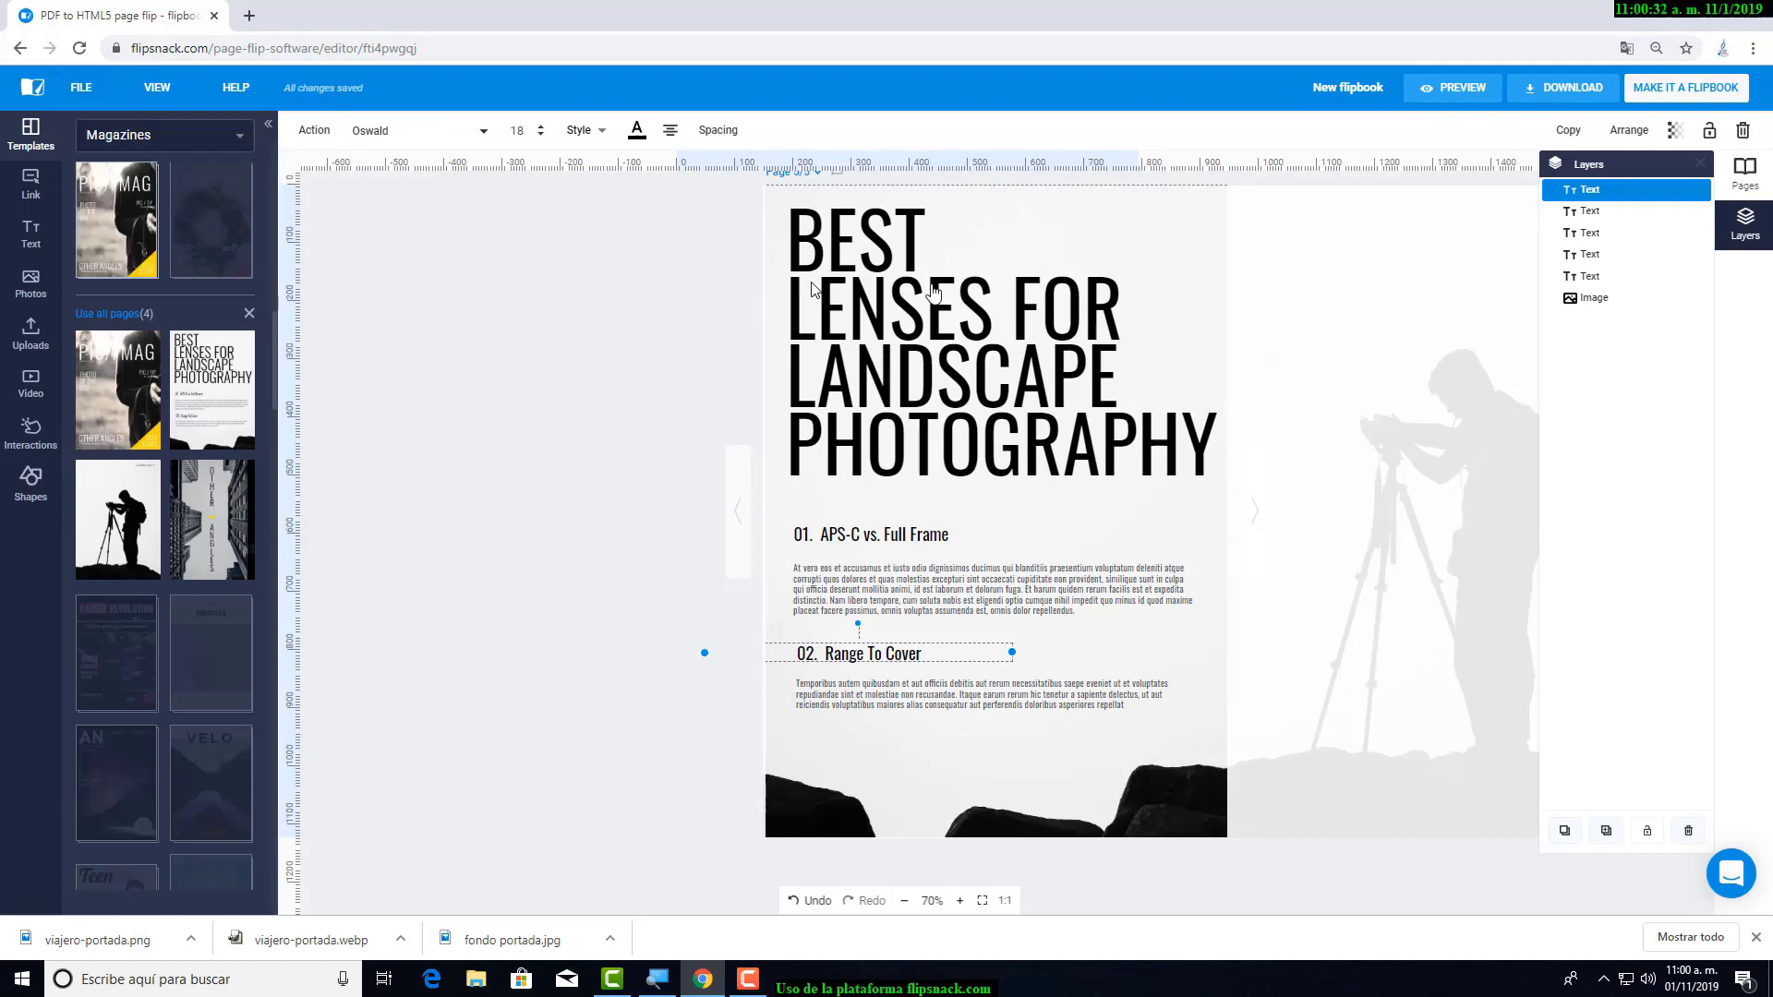
- Preview the flipbook, leaf back to the cover and forward to the contents spread, then close the preview
{"action": "left_click", "coordinate": [1447, 92]}
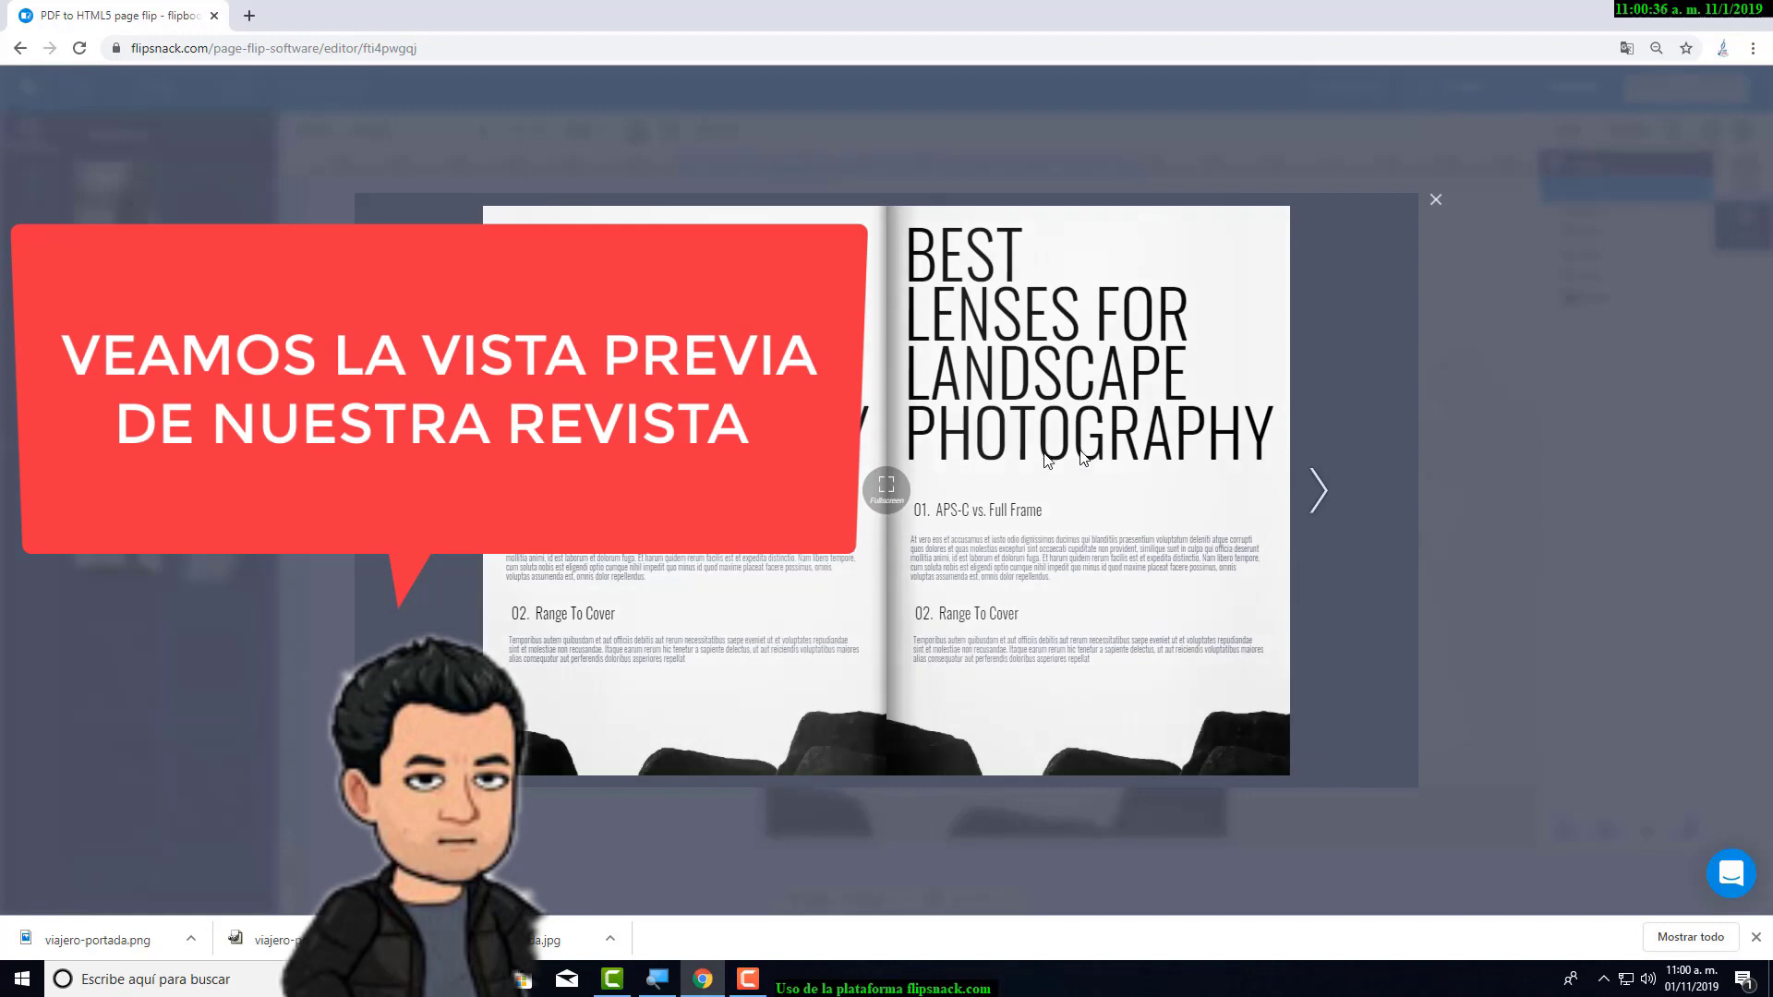
{"action": "left_click", "coordinate": [452, 492]}
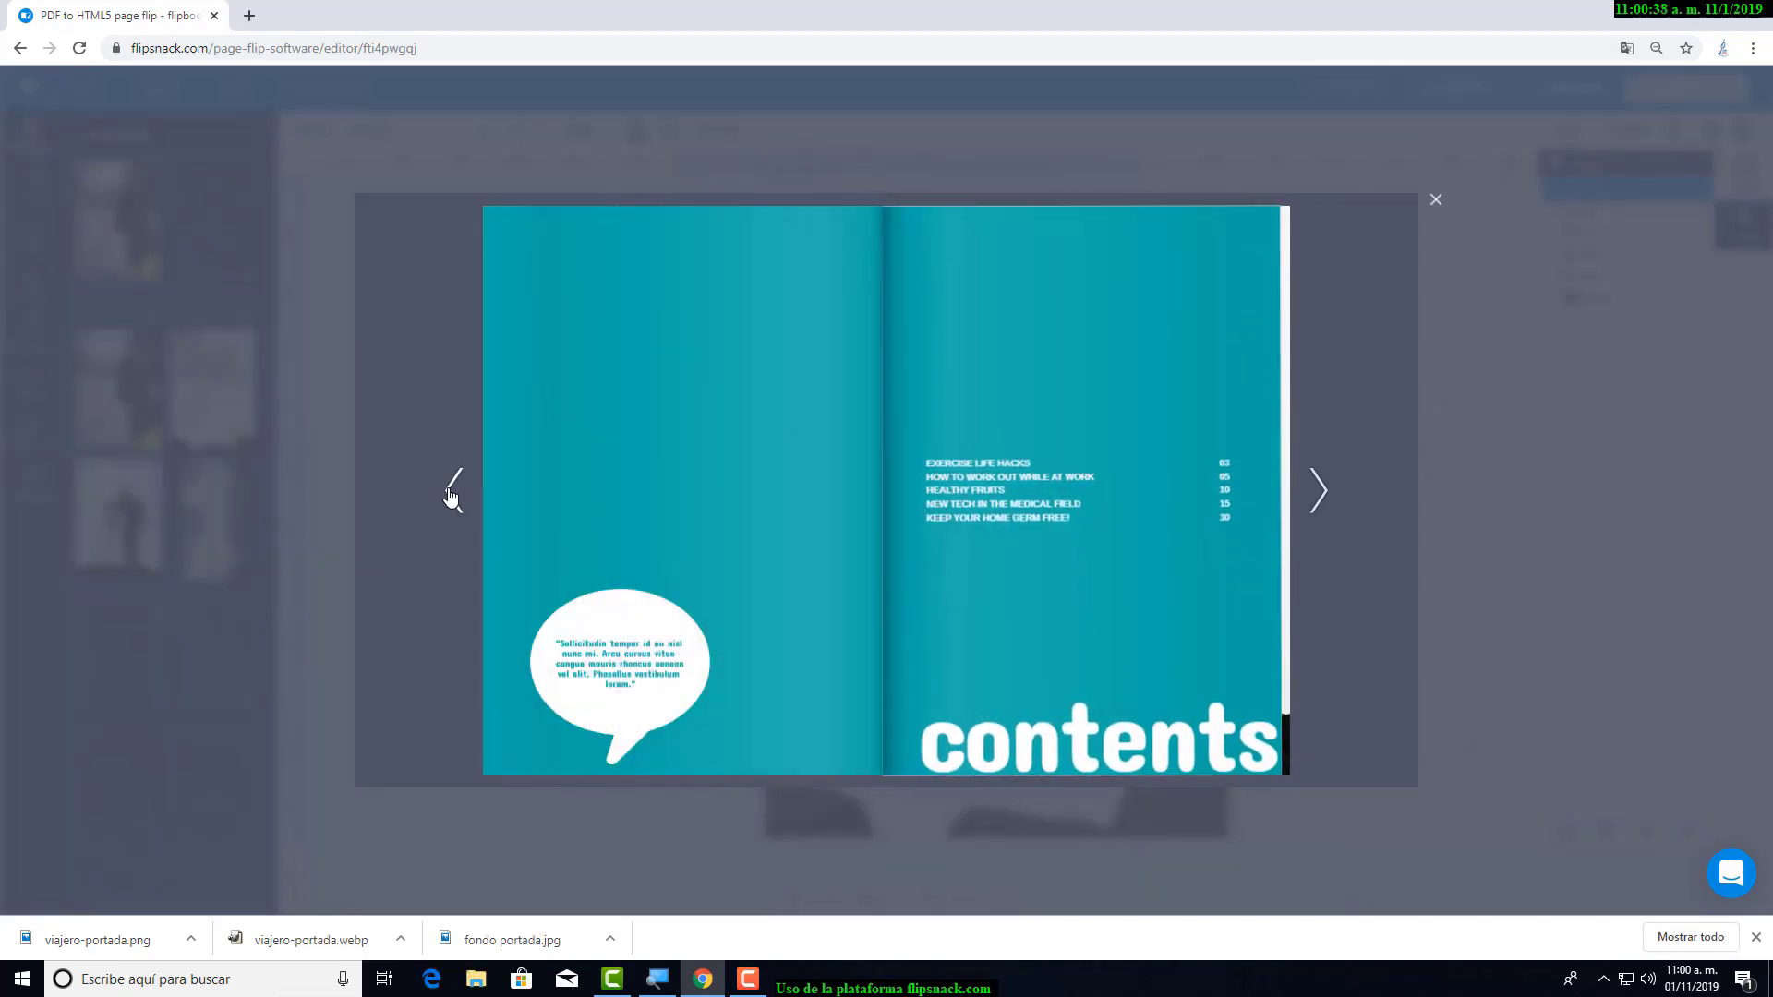
{"action": "left_click", "coordinate": [452, 496]}
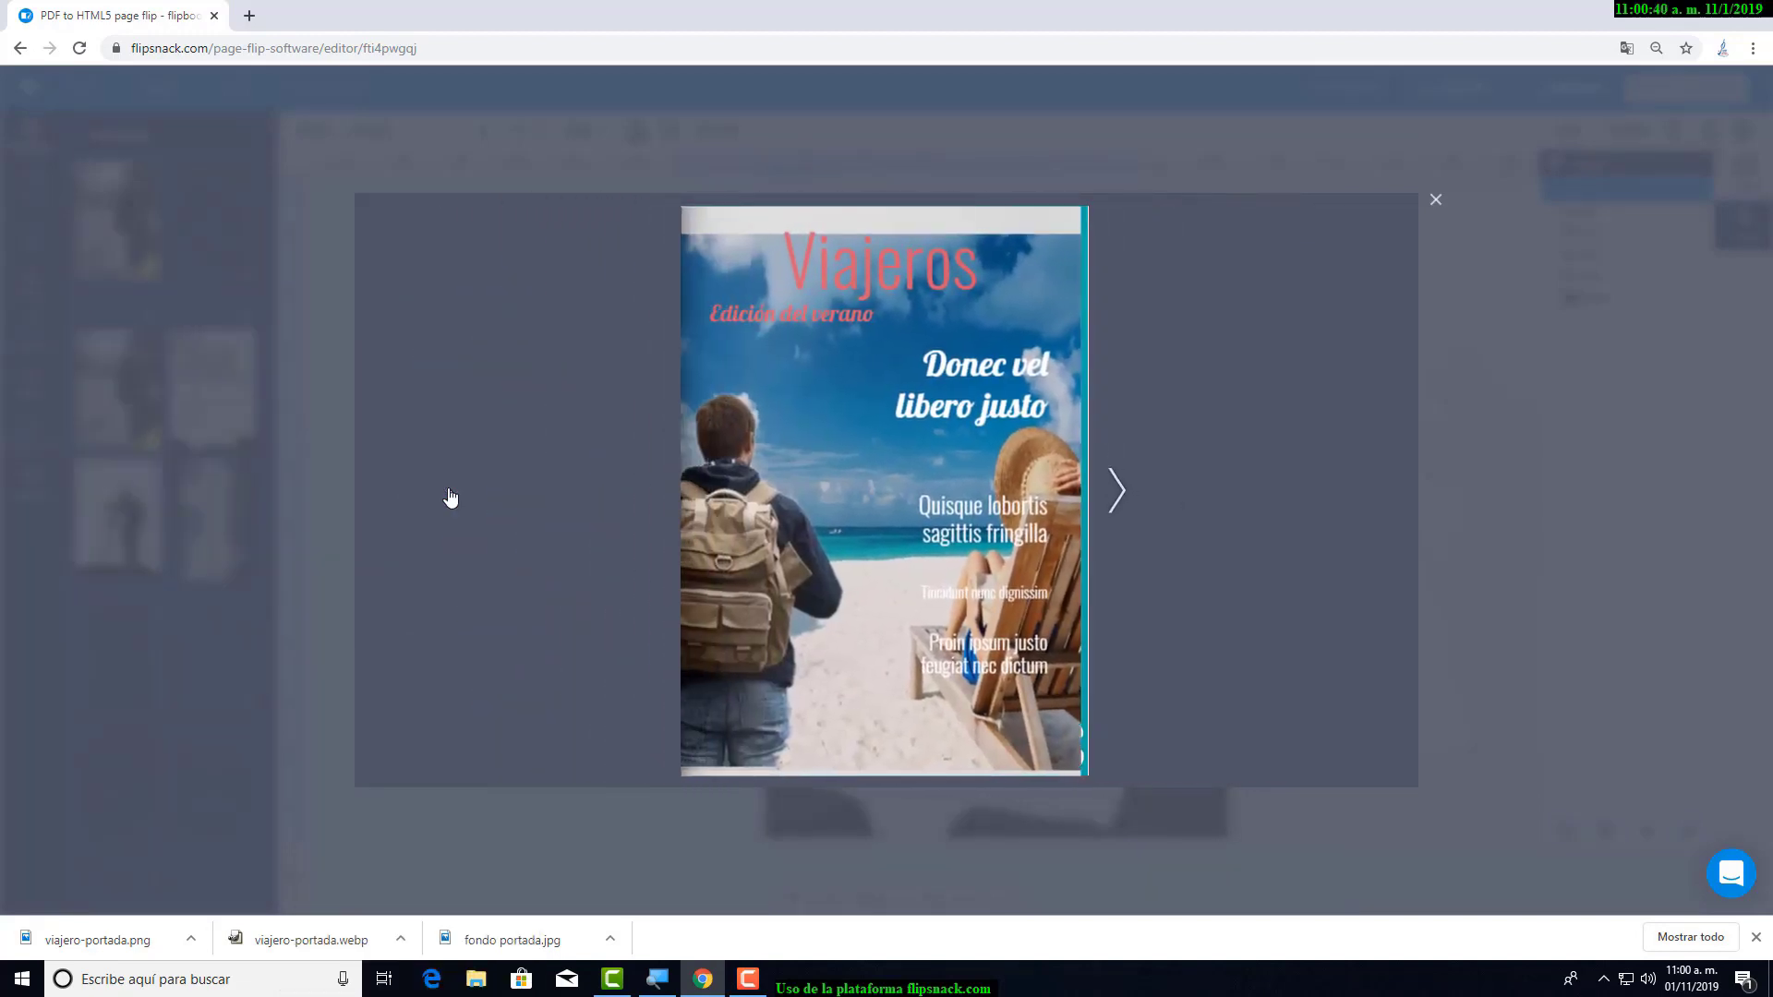
{"action": "left_click", "coordinate": [1120, 494]}
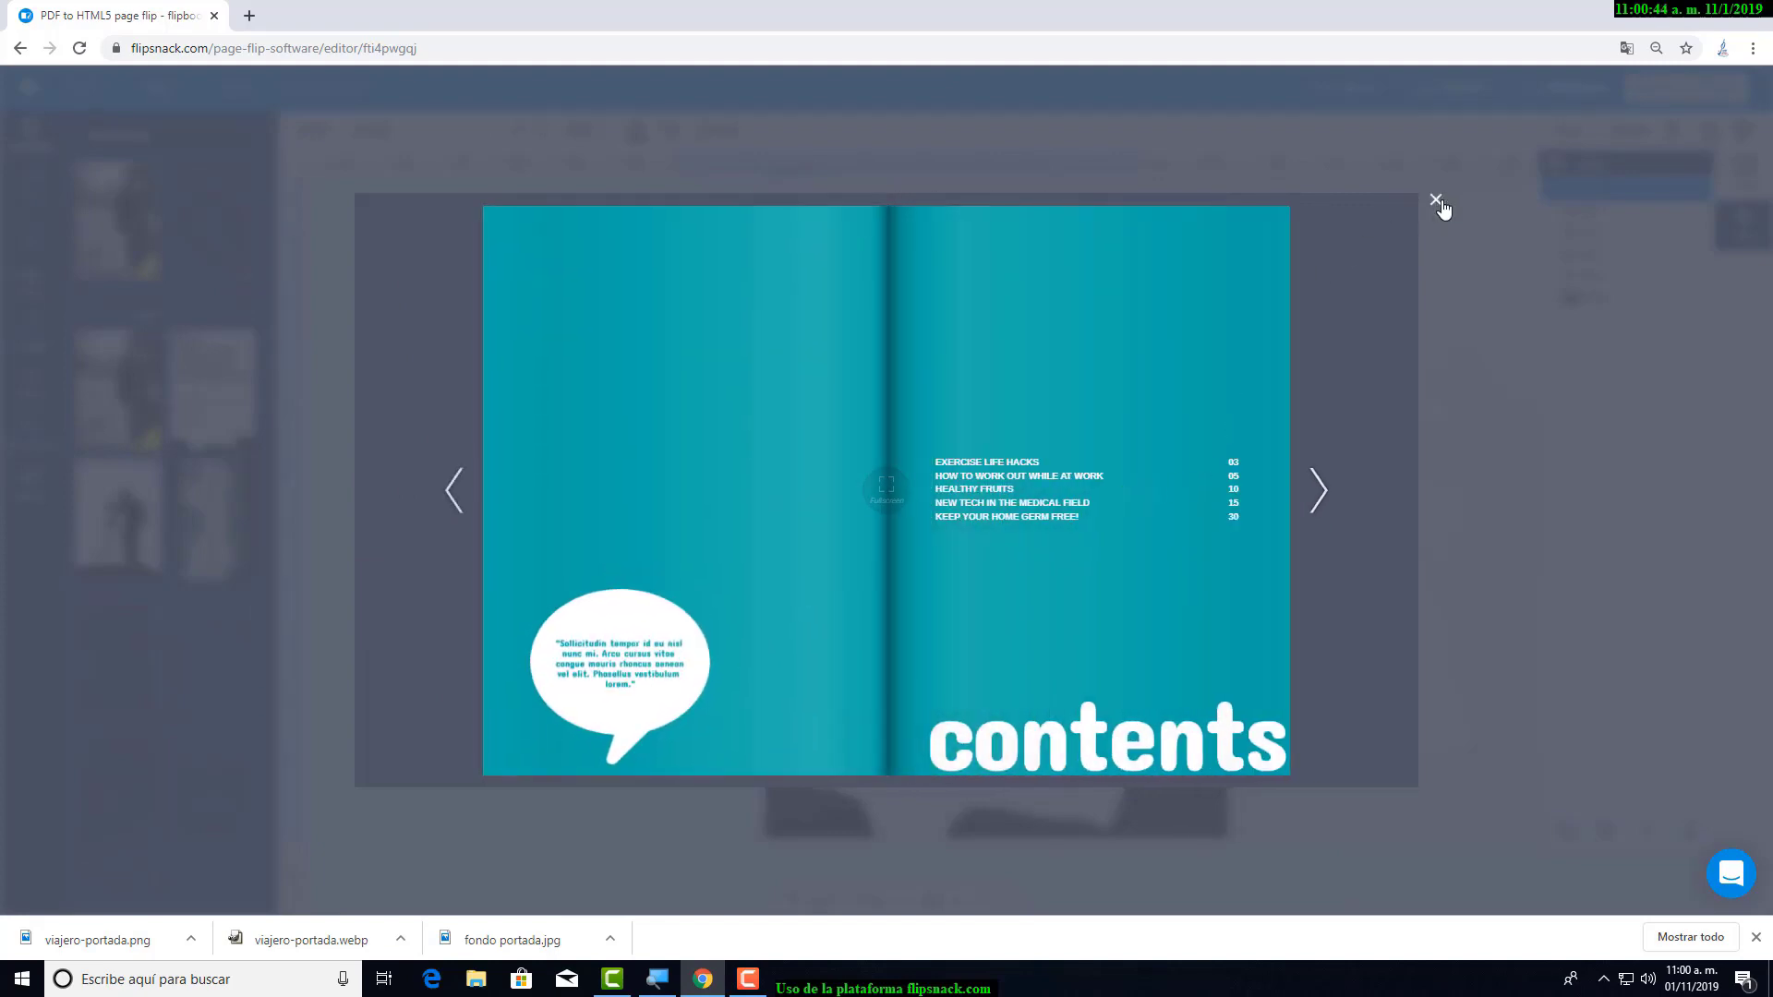
{"action": "left_click", "coordinate": [1438, 201]}
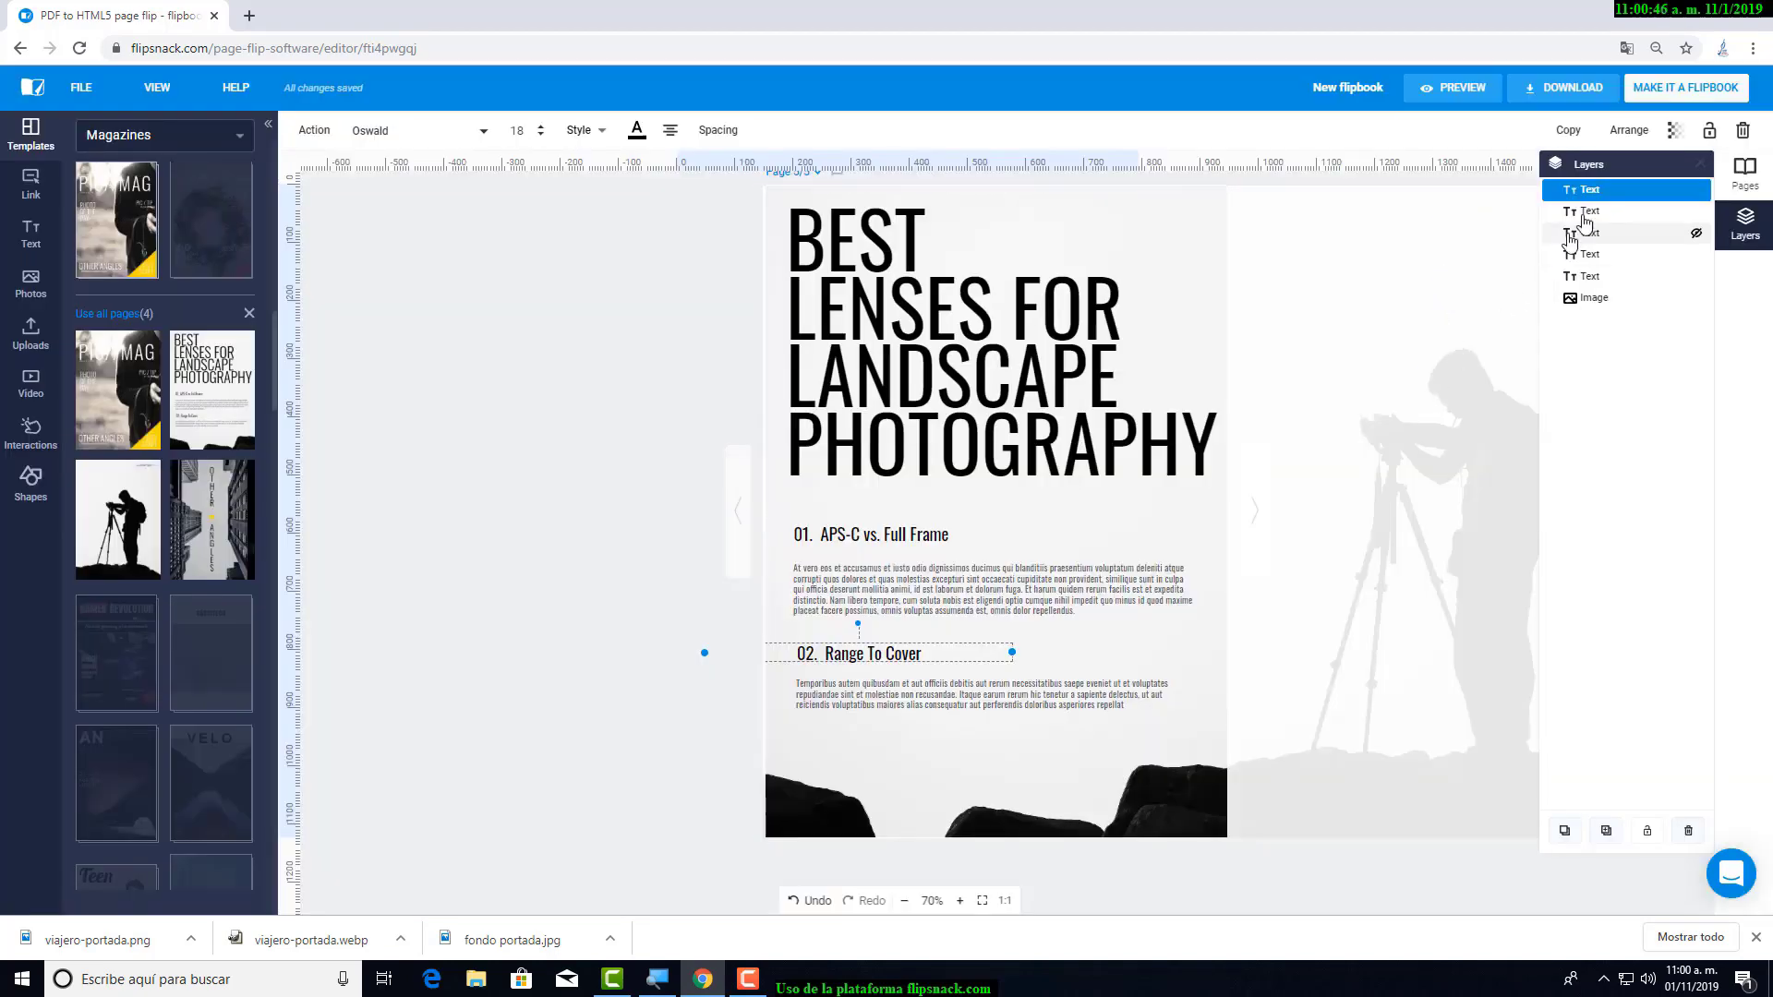
- Stretch the cover's beach background image upward to the page's top edge, to a height of about 1112 px
{"action": "left_click", "coordinate": [1745, 171]}
{"action": "left_click", "coordinate": [1633, 243]}
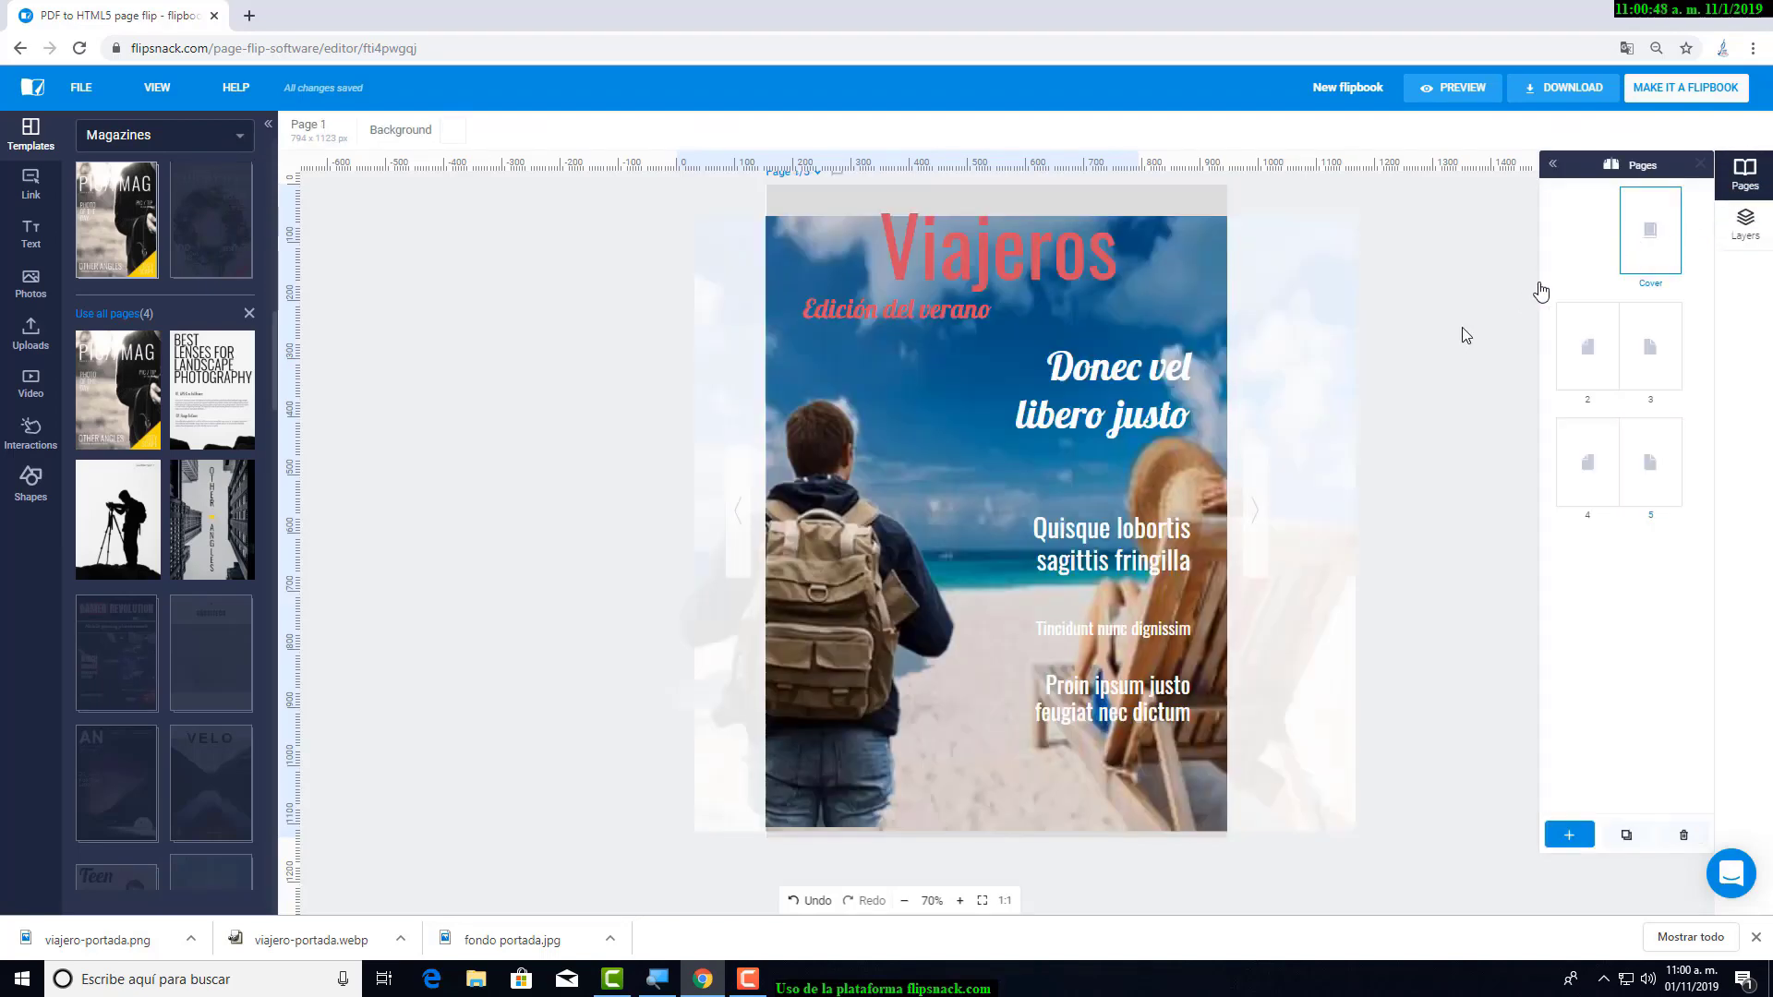
{"action": "left_click", "coordinate": [943, 396]}
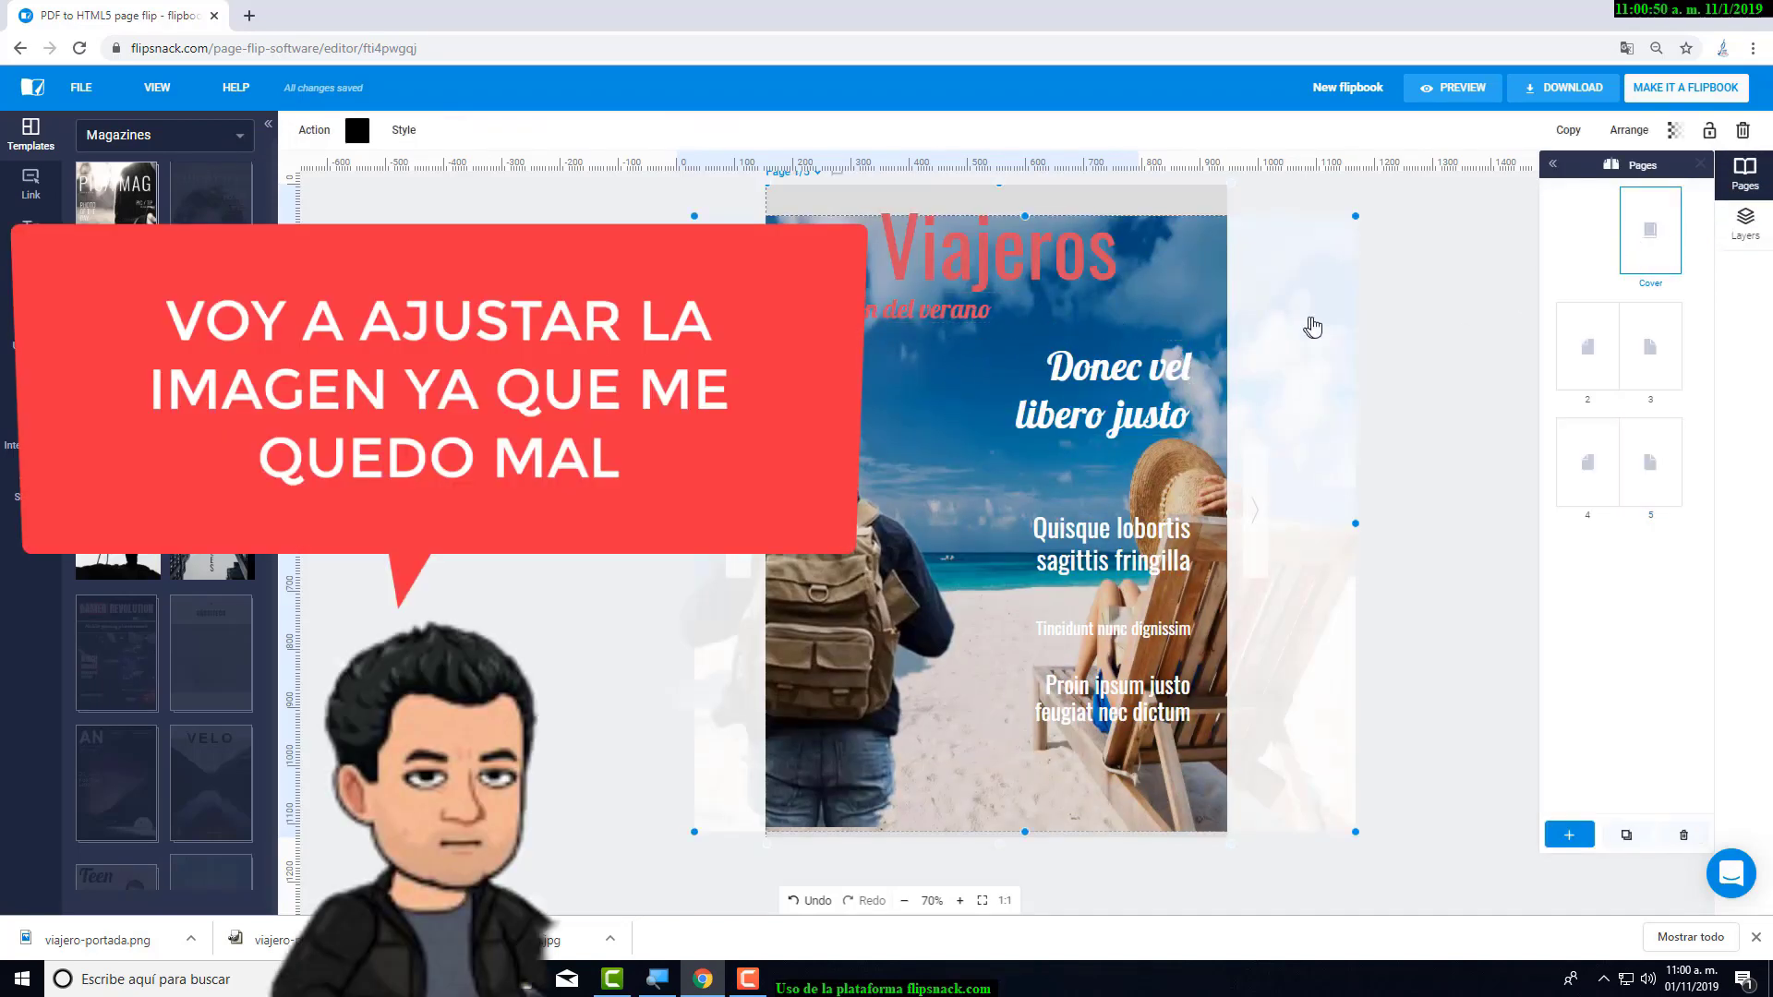
{"action": "scroll", "coordinate": [1308, 334], "scroll_direction": "up", "scroll_amount": 2}
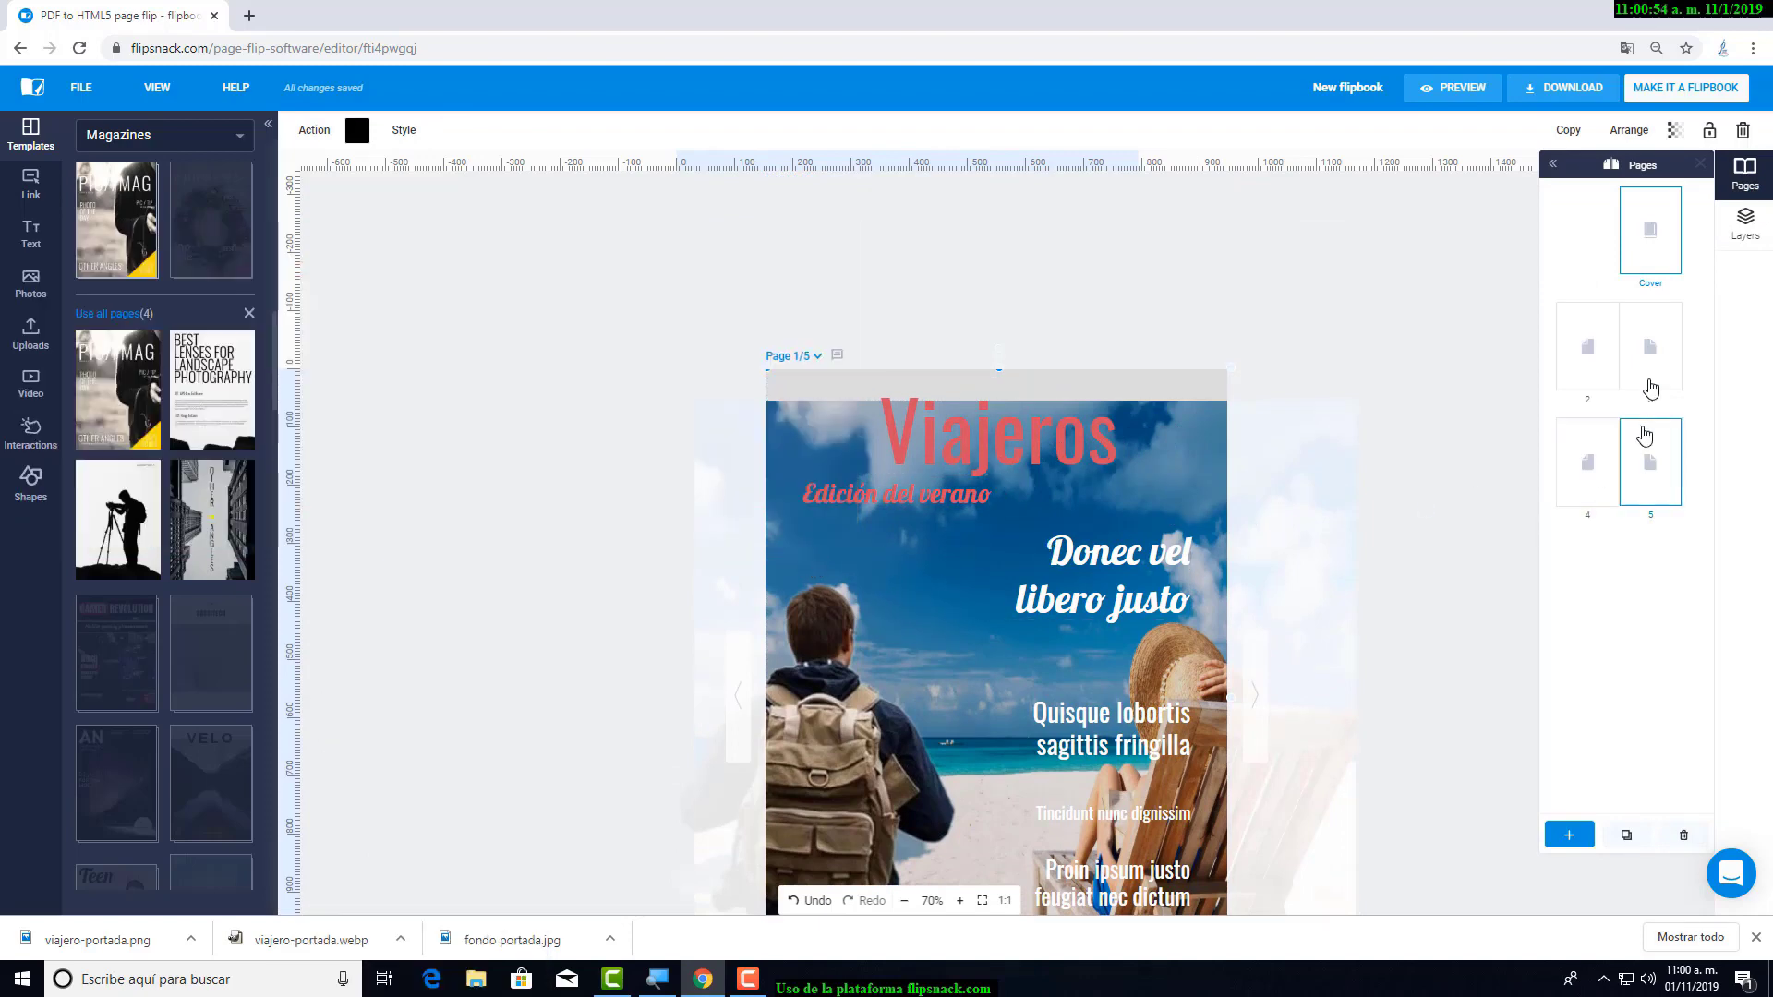
{"action": "left_click", "coordinate": [1744, 226]}
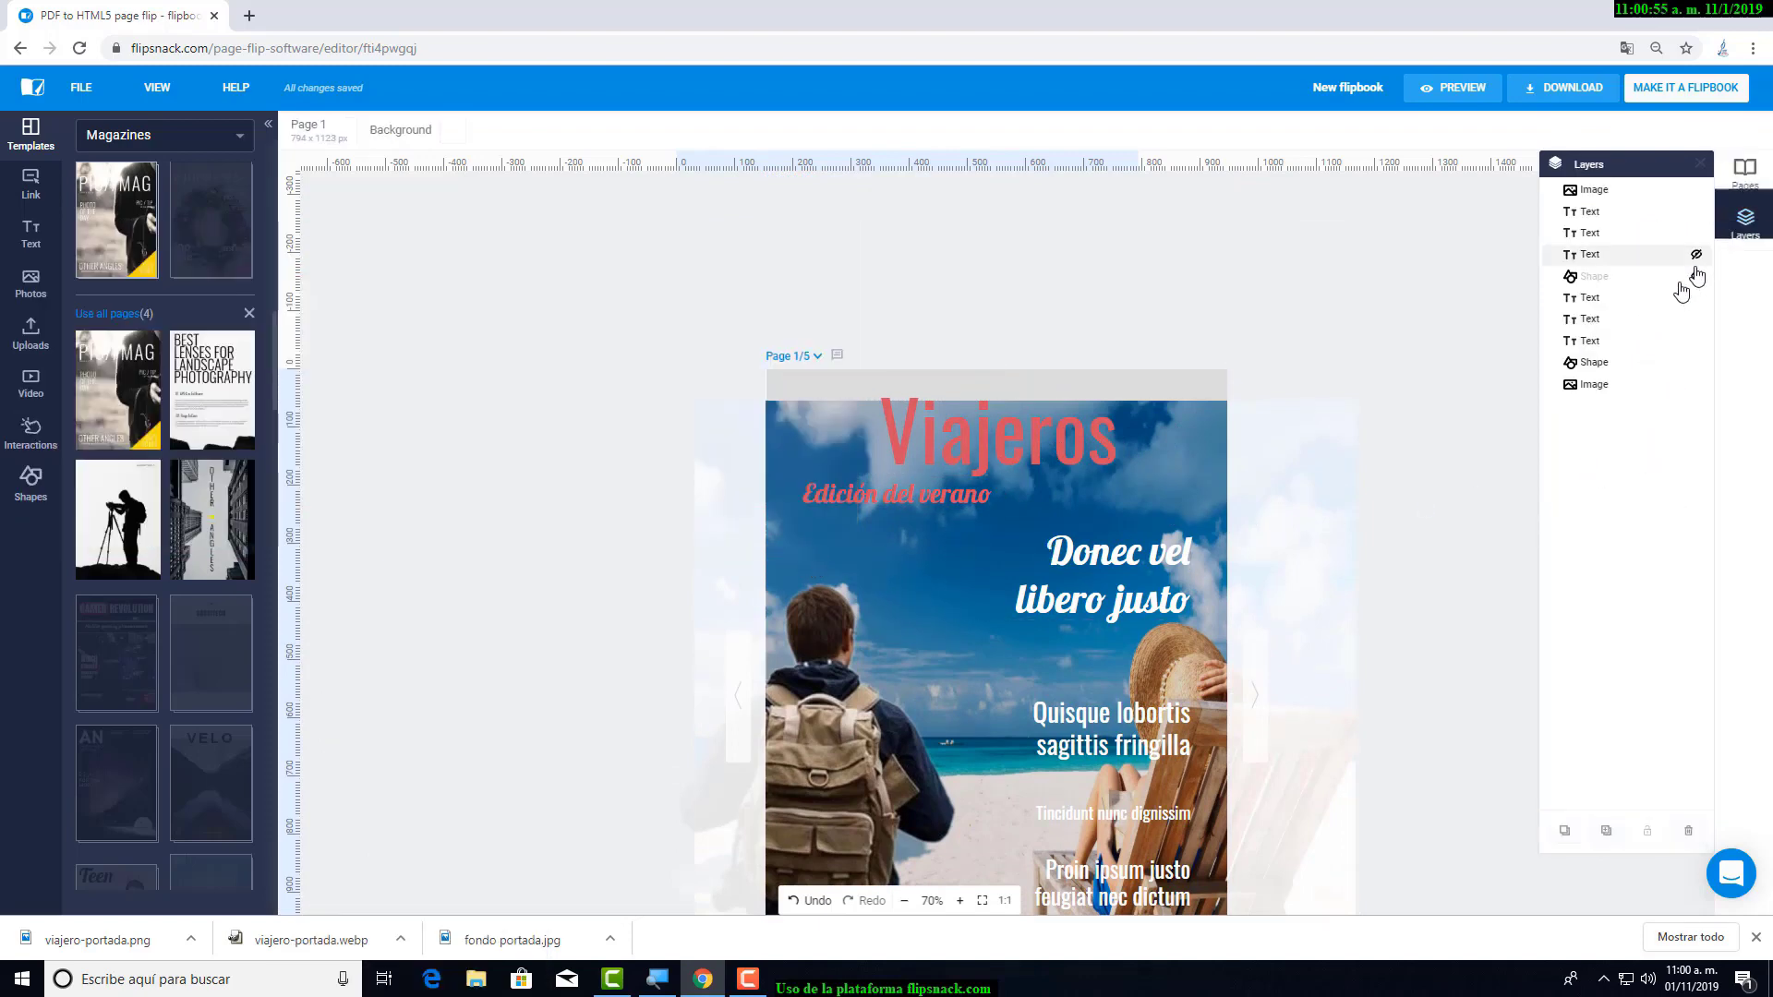
{"action": "left_click", "coordinate": [1595, 384]}
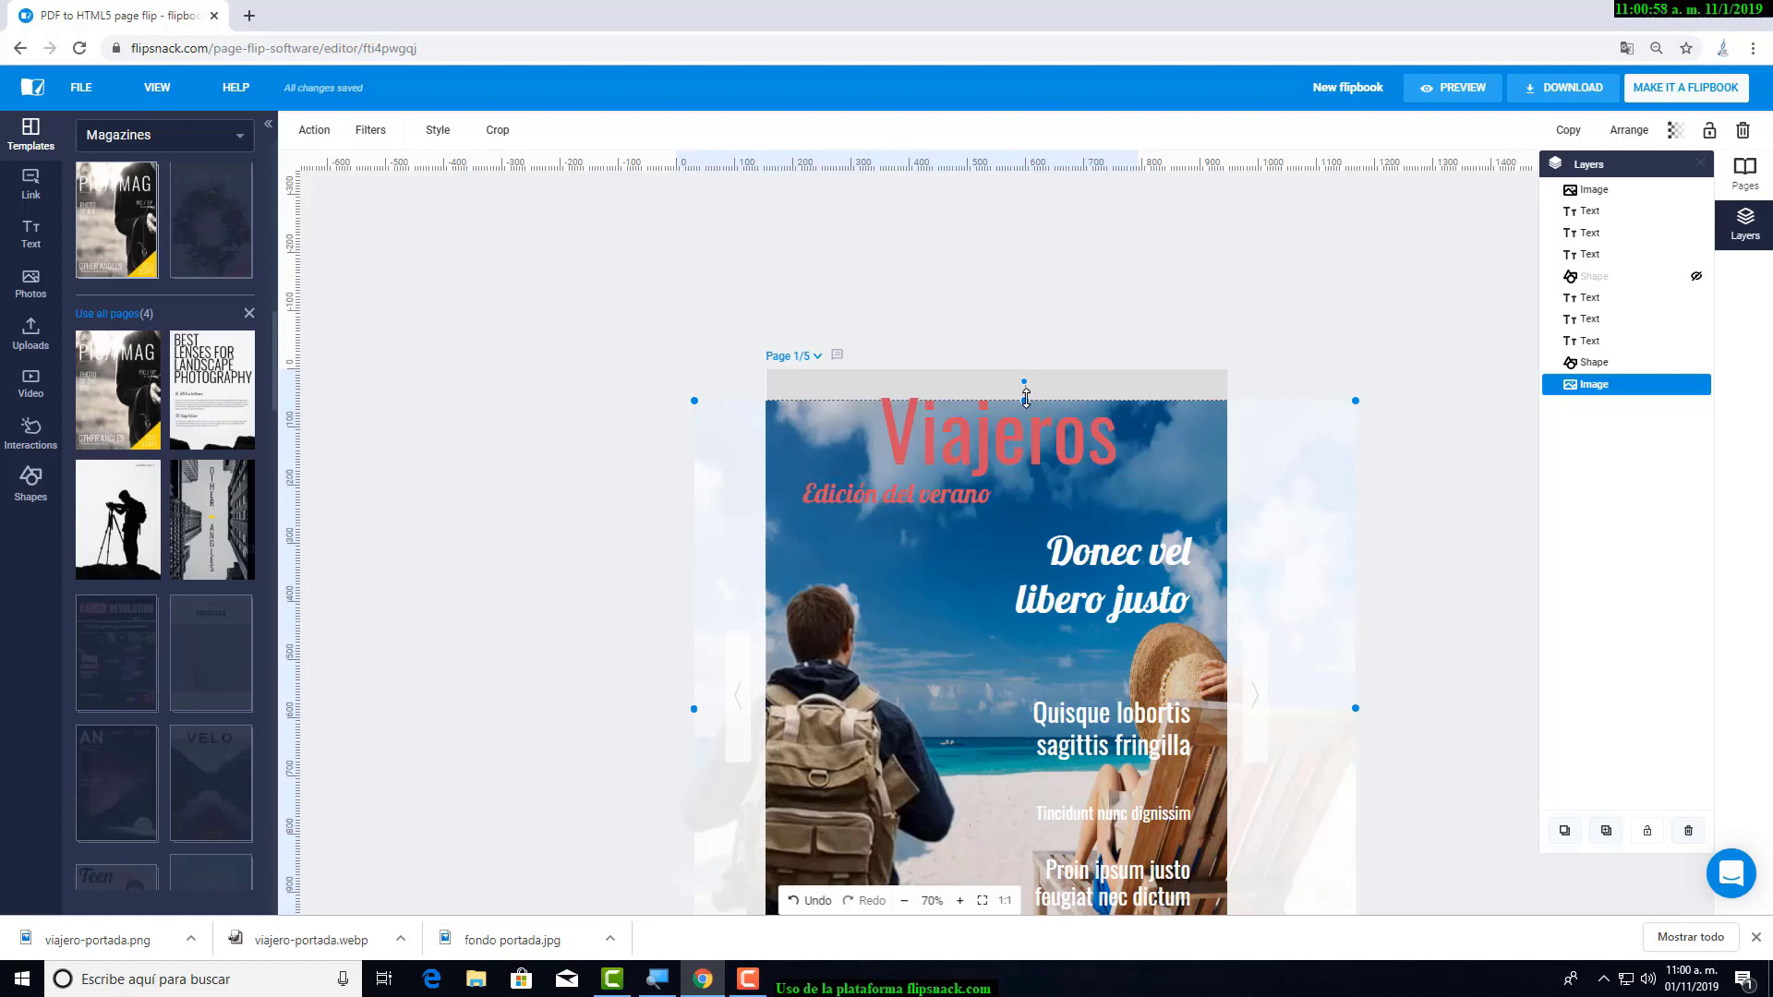
{"action": "left_click_drag", "start_coordinate": [1025, 400], "coordinate": [1031, 378]}
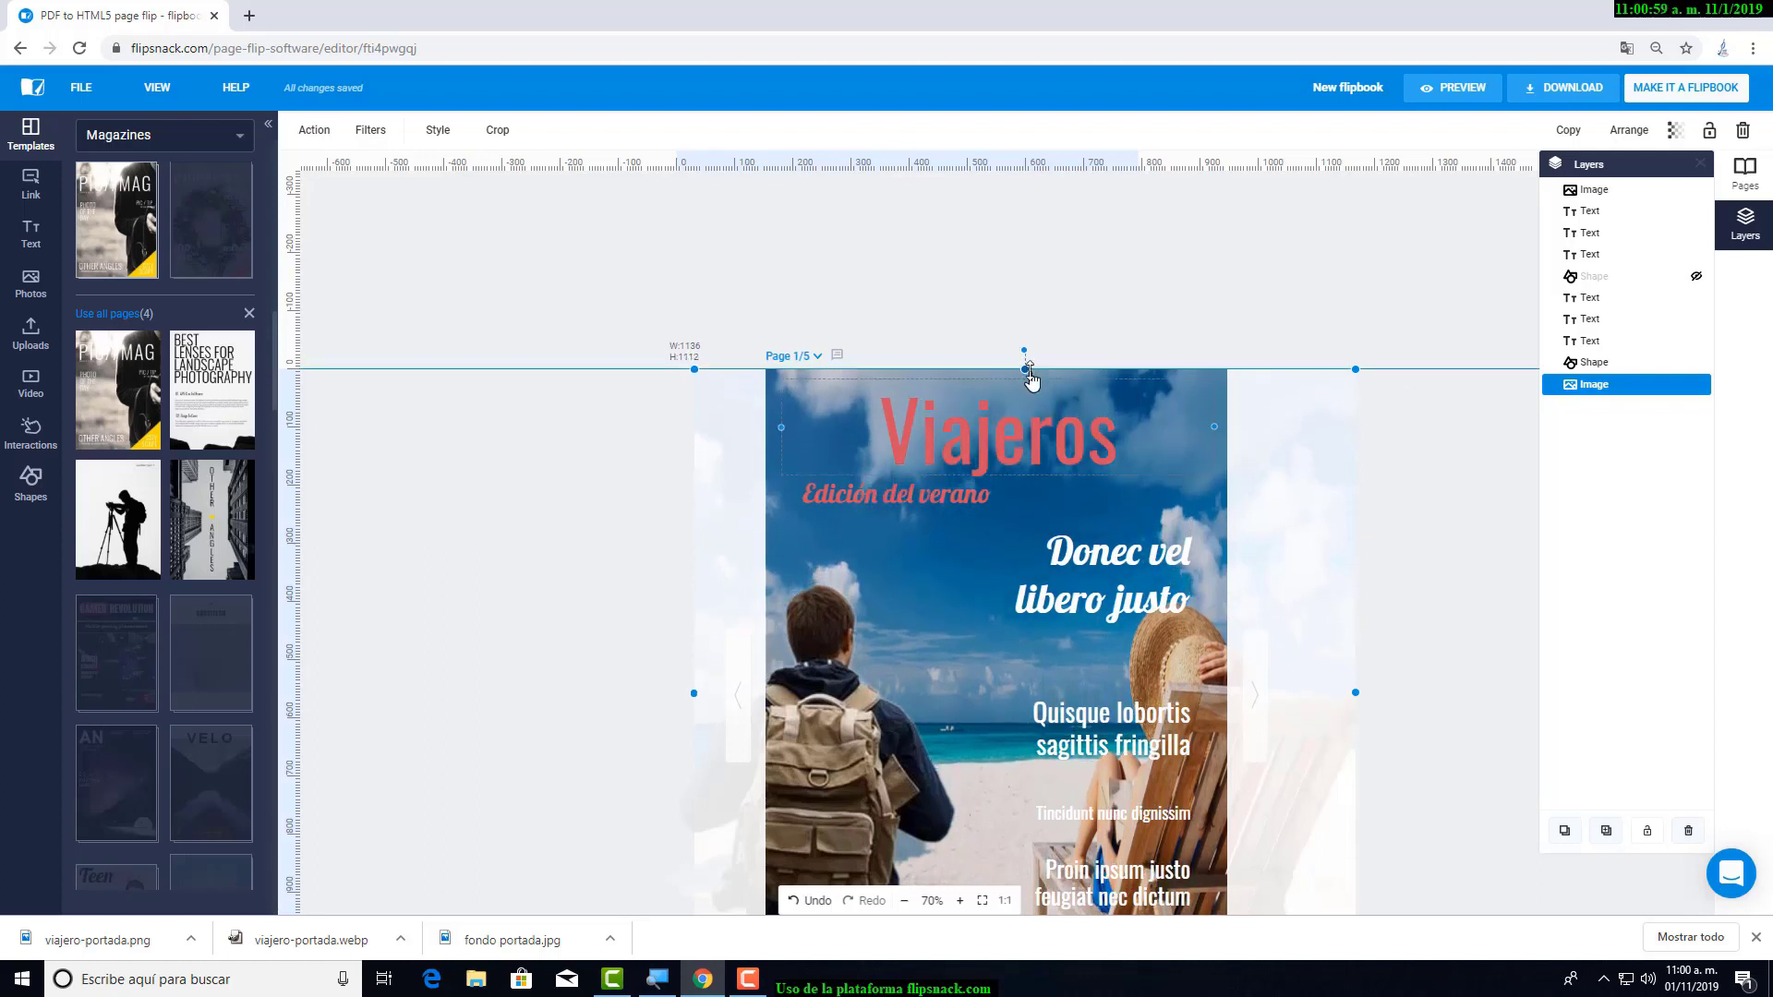
{"action": "left_click", "coordinate": [1298, 225]}
{"action": "scroll", "coordinate": [1338, 253], "scroll_direction": "down", "scroll_amount": 4}
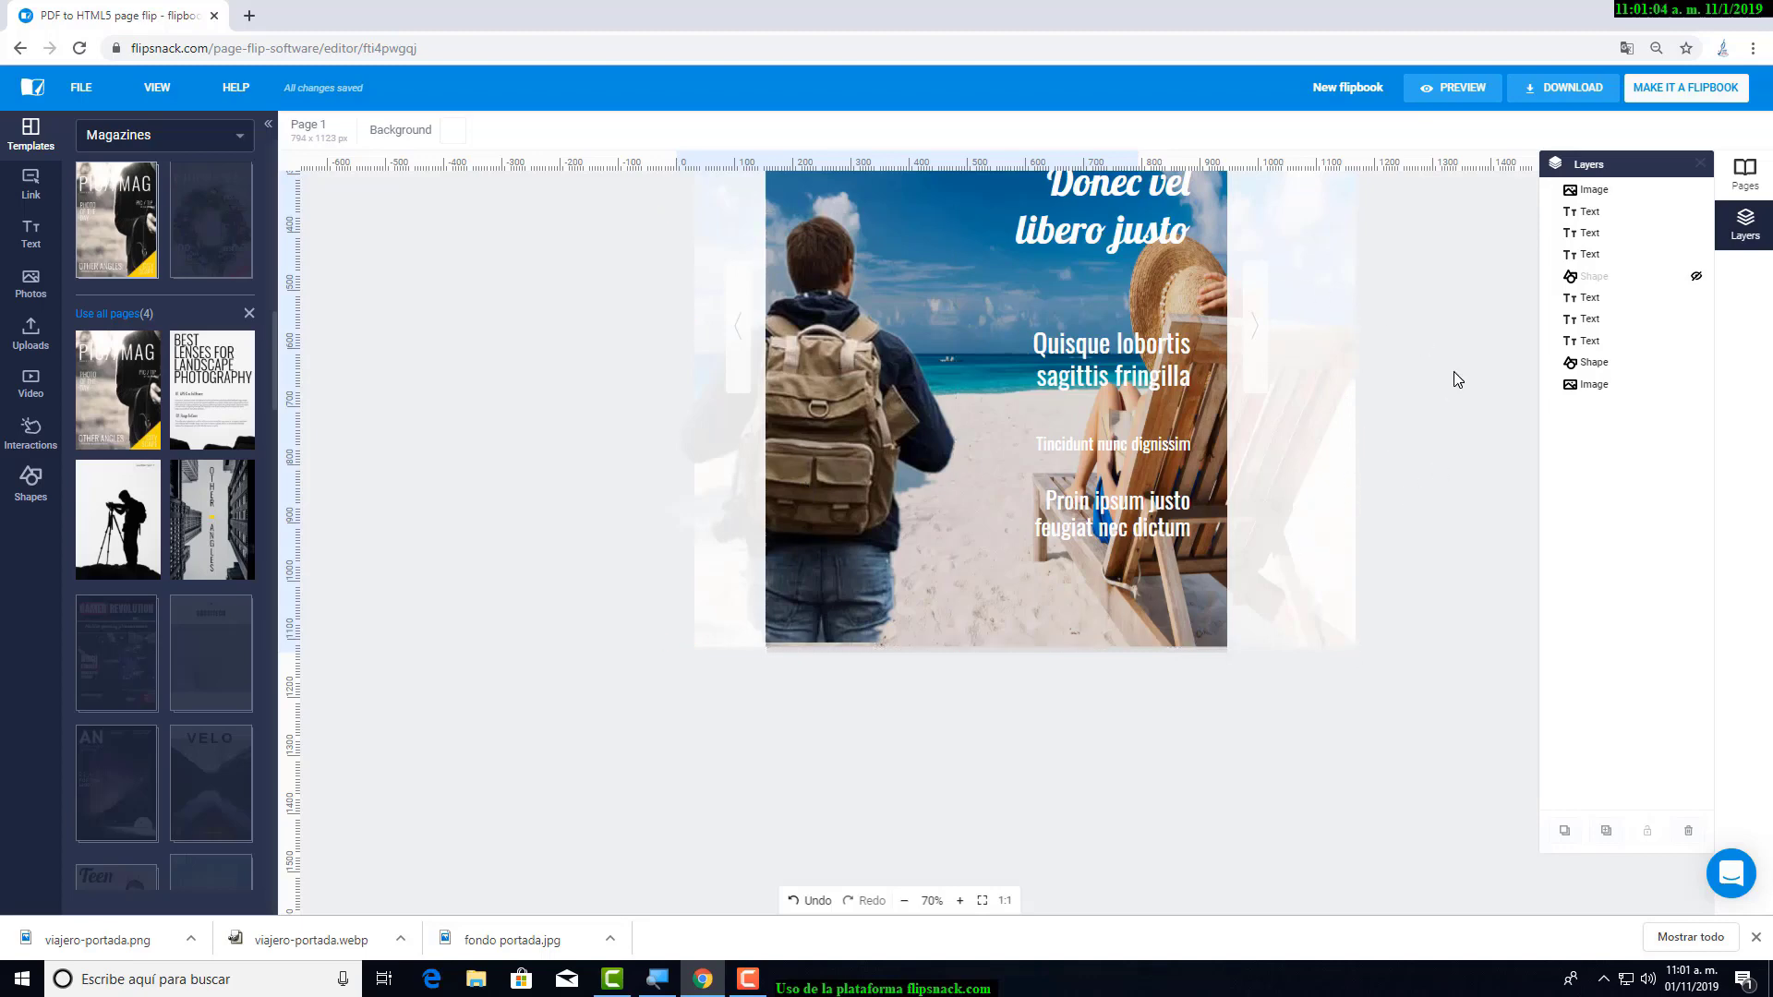
{"action": "scroll", "coordinate": [1457, 378], "scroll_direction": "up", "scroll_amount": 3}
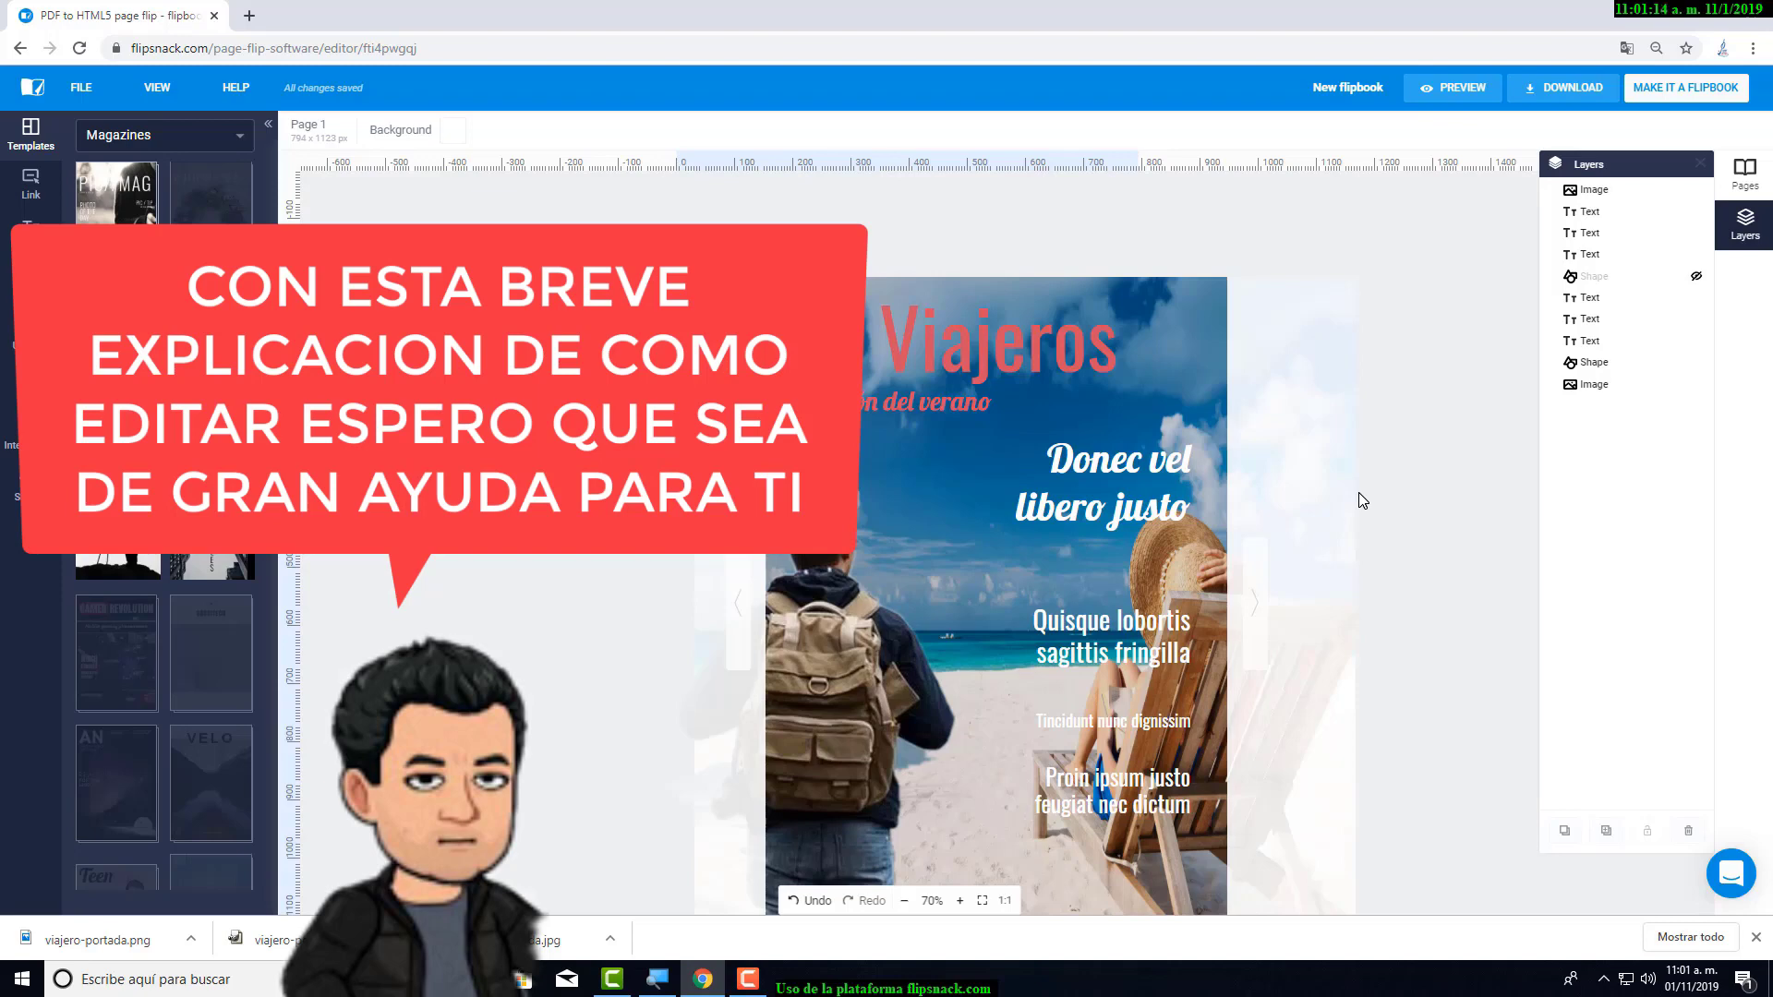
{"action": "left_click", "coordinate": [1352, 504]}
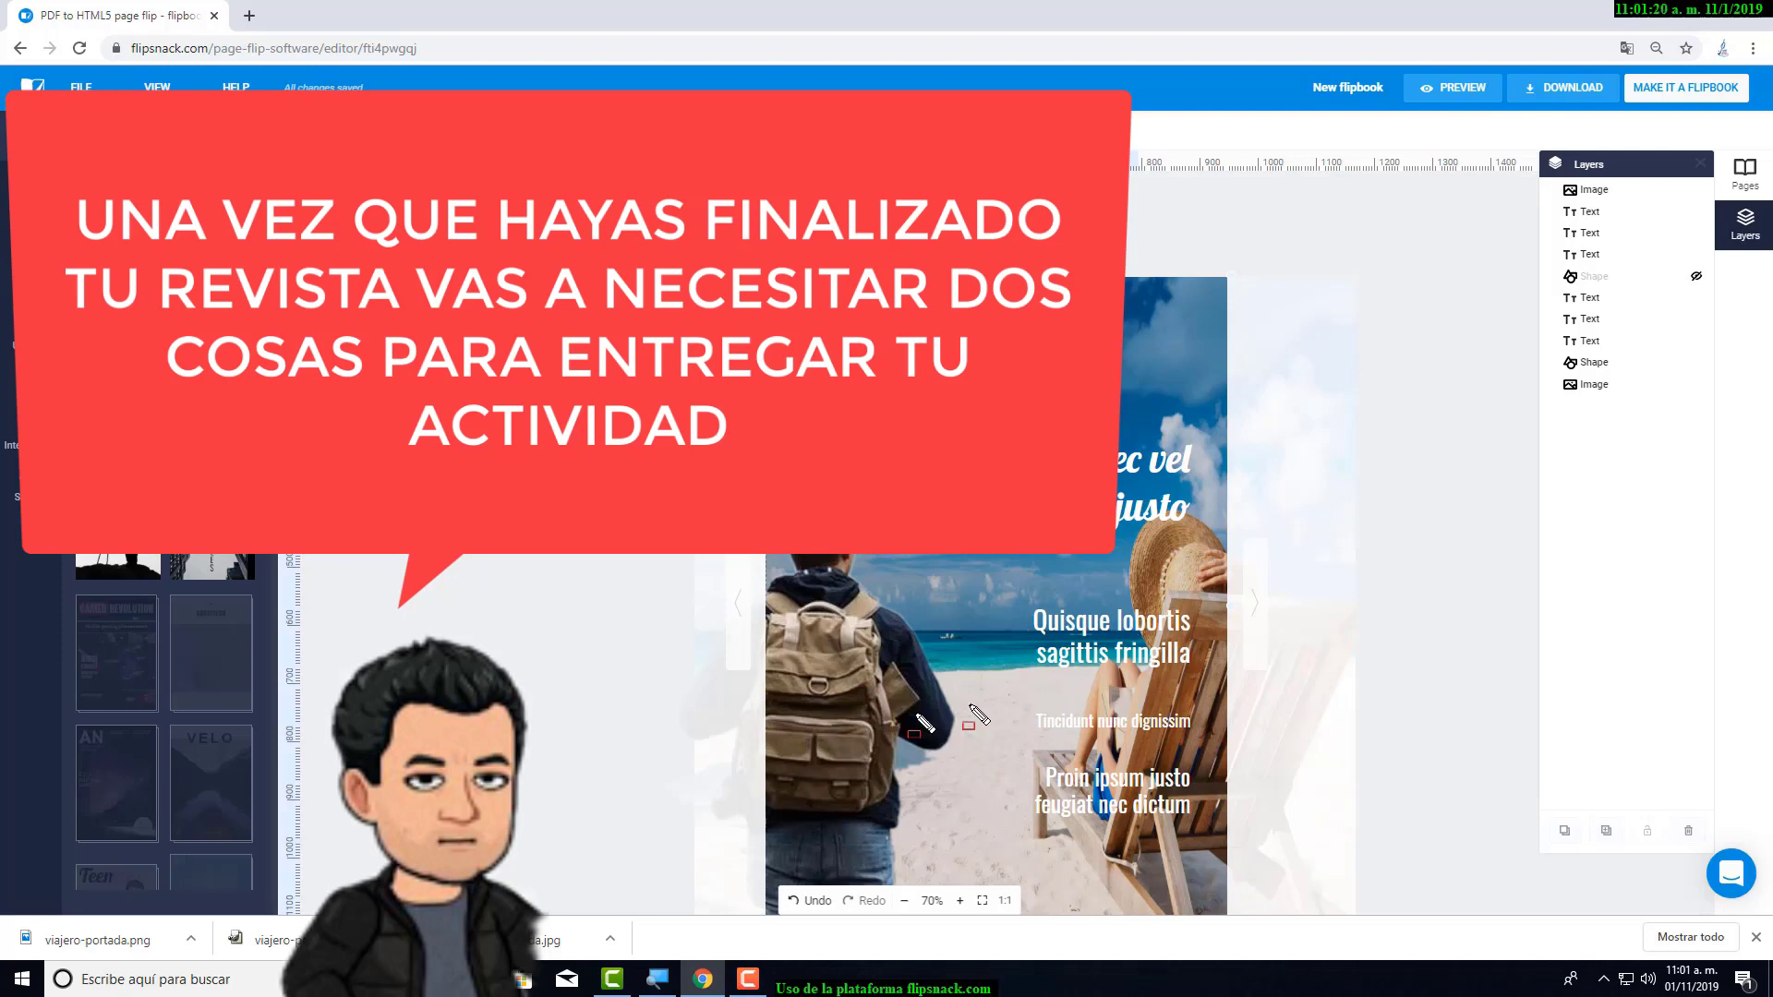
{"action": "left_click_drag", "start_coordinate": [514, 700], "coordinate": [1258, 227]}
{"action": "mouse_move", "coordinate": [1186, 279]}
{"action": "left_mouse_down"}
{"action": "mouse_move", "coordinate": [1274, 231]}
{"action": "mouse_move", "coordinate": [691, 540]}
{"action": "mouse_move", "coordinate": [557, 651]}
{"action": "mouse_move", "coordinate": [543, 685]}
{"action": "mouse_move", "coordinate": [1016, 397]}
{"action": "mouse_move", "coordinate": [1515, 148]}
{"action": "mouse_move", "coordinate": [1561, 95]}
{"action": "left_mouse_up"}
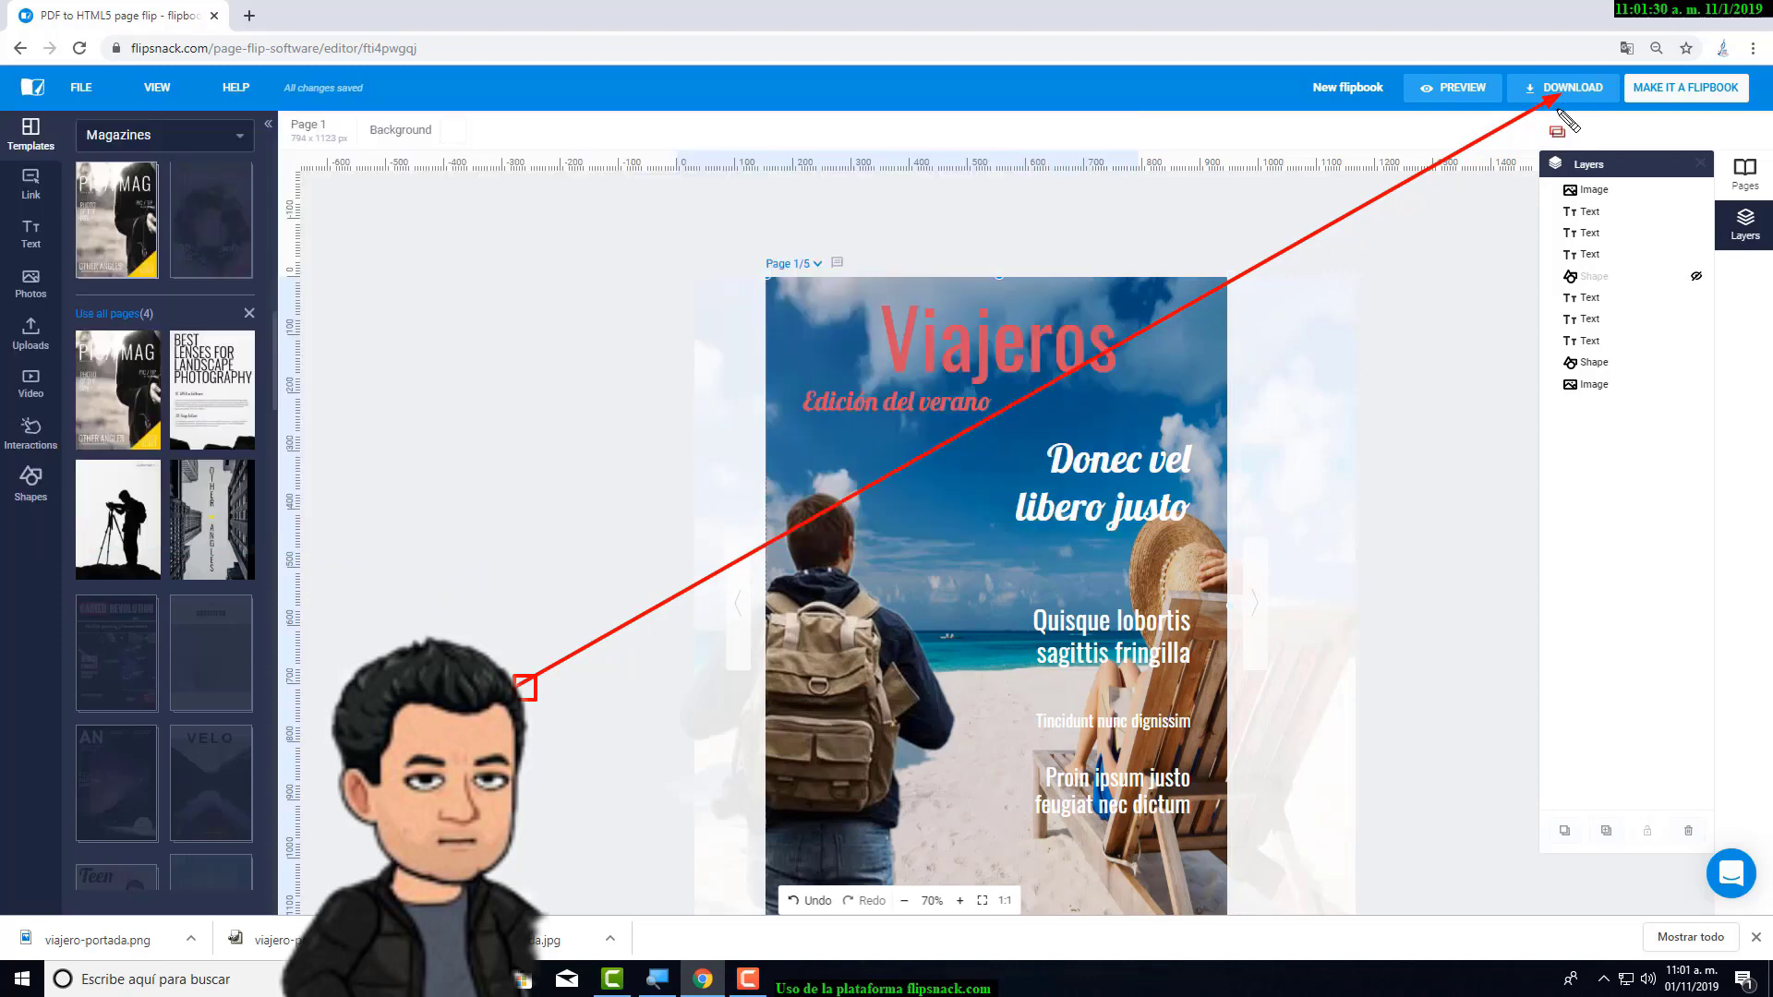
- Download all pages of the flipbook as a PDF - Web file
{"action": "mouse_move", "coordinate": [1503, 58]}
{"action": "left_mouse_down"}
{"action": "mouse_move", "coordinate": [1536, 119]}
{"action": "mouse_move", "coordinate": [1658, 119]}
{"action": "mouse_move", "coordinate": [1623, 111]}
{"action": "left_mouse_up"}
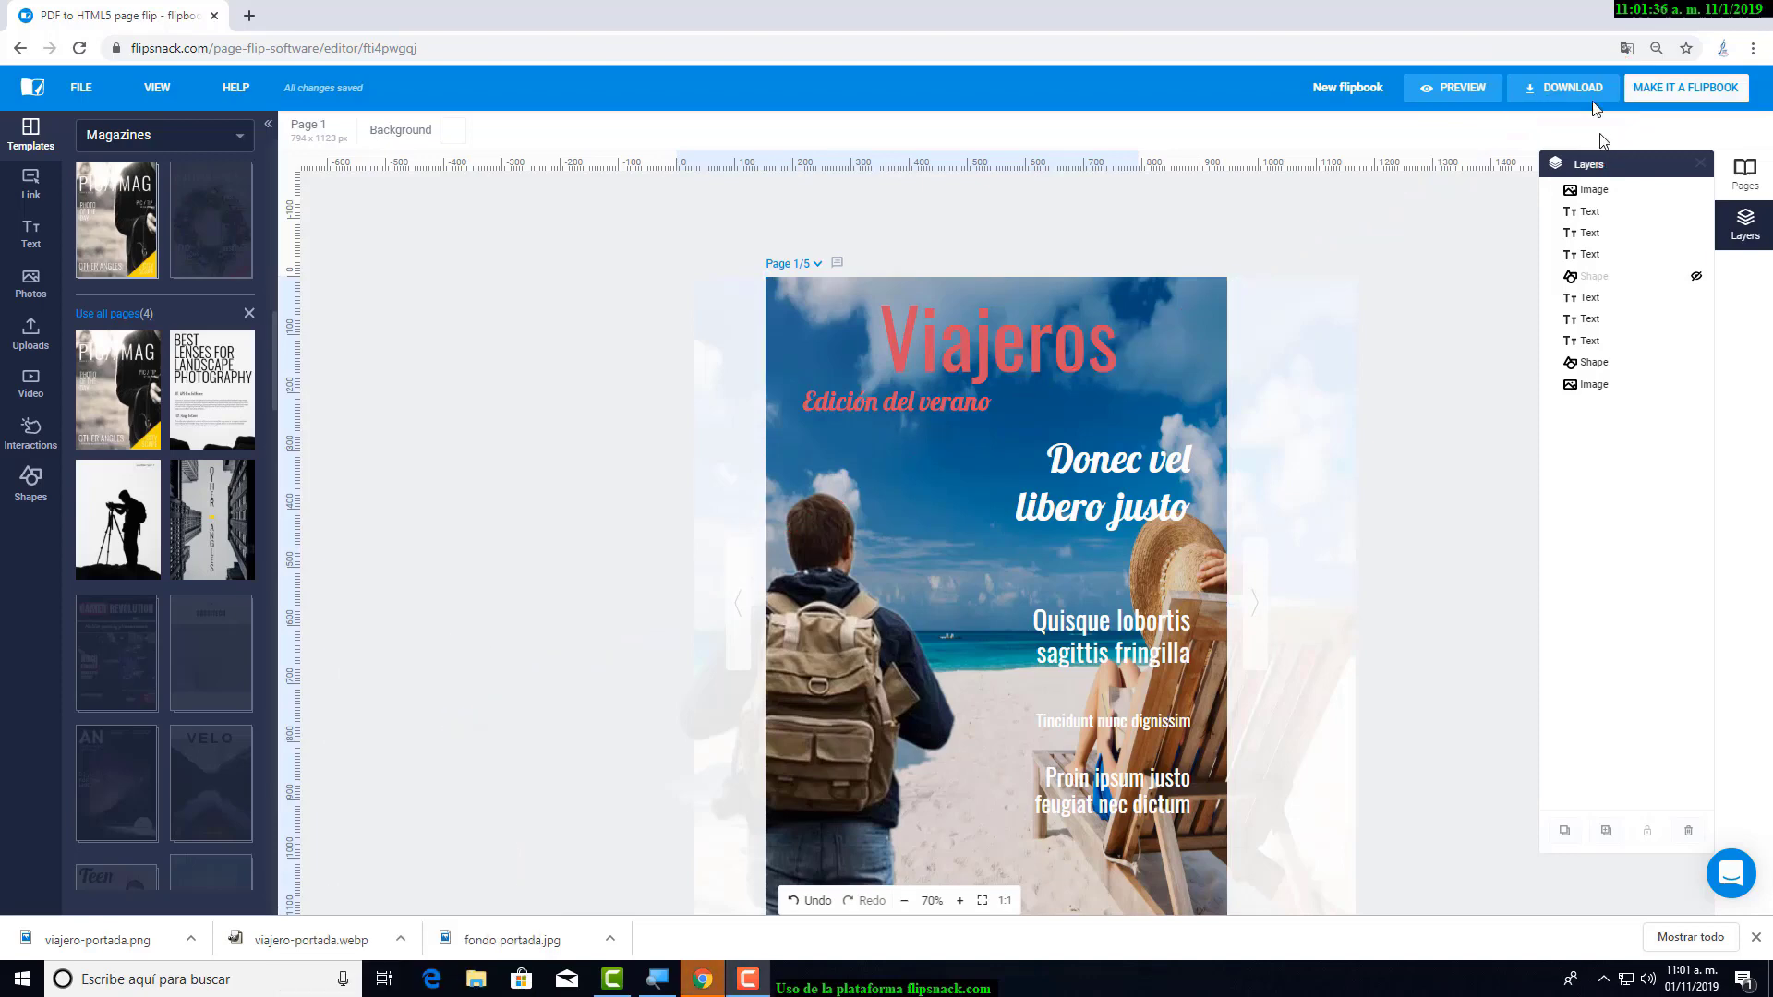
{"action": "left_click", "coordinate": [1584, 94]}
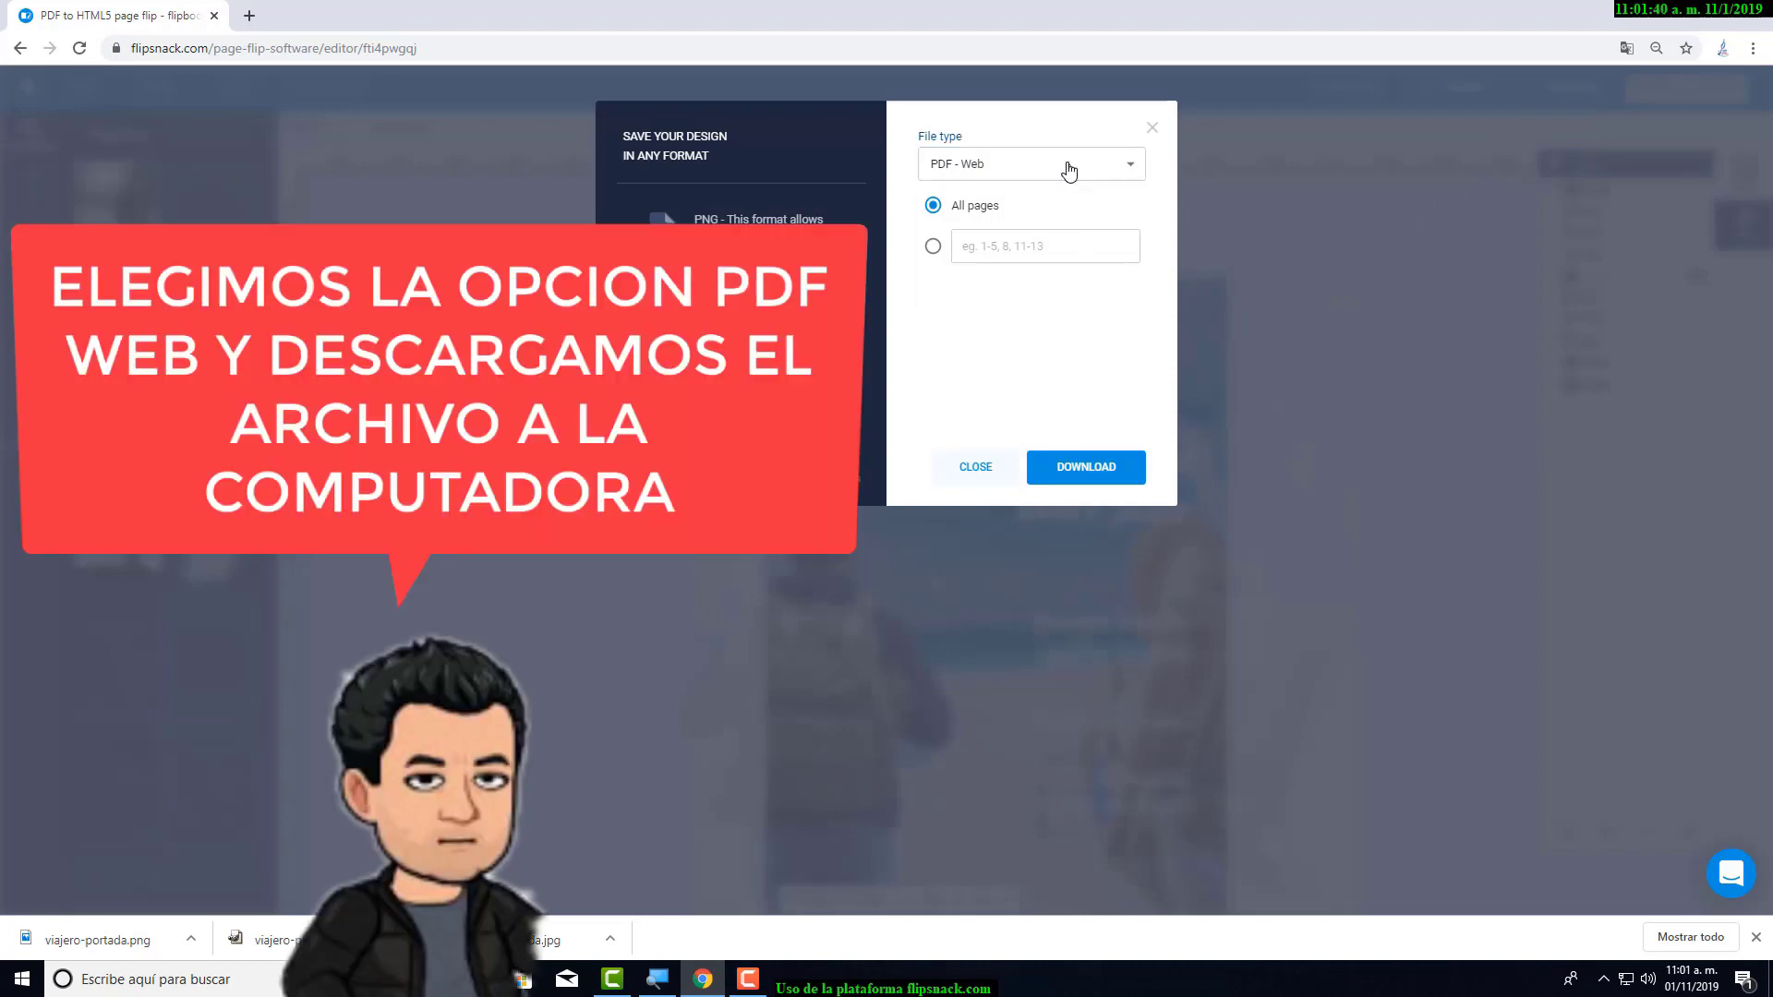
{"action": "left_click", "coordinate": [1034, 171]}
{"action": "left_click", "coordinate": [985, 201]}
{"action": "left_click", "coordinate": [1071, 469]}
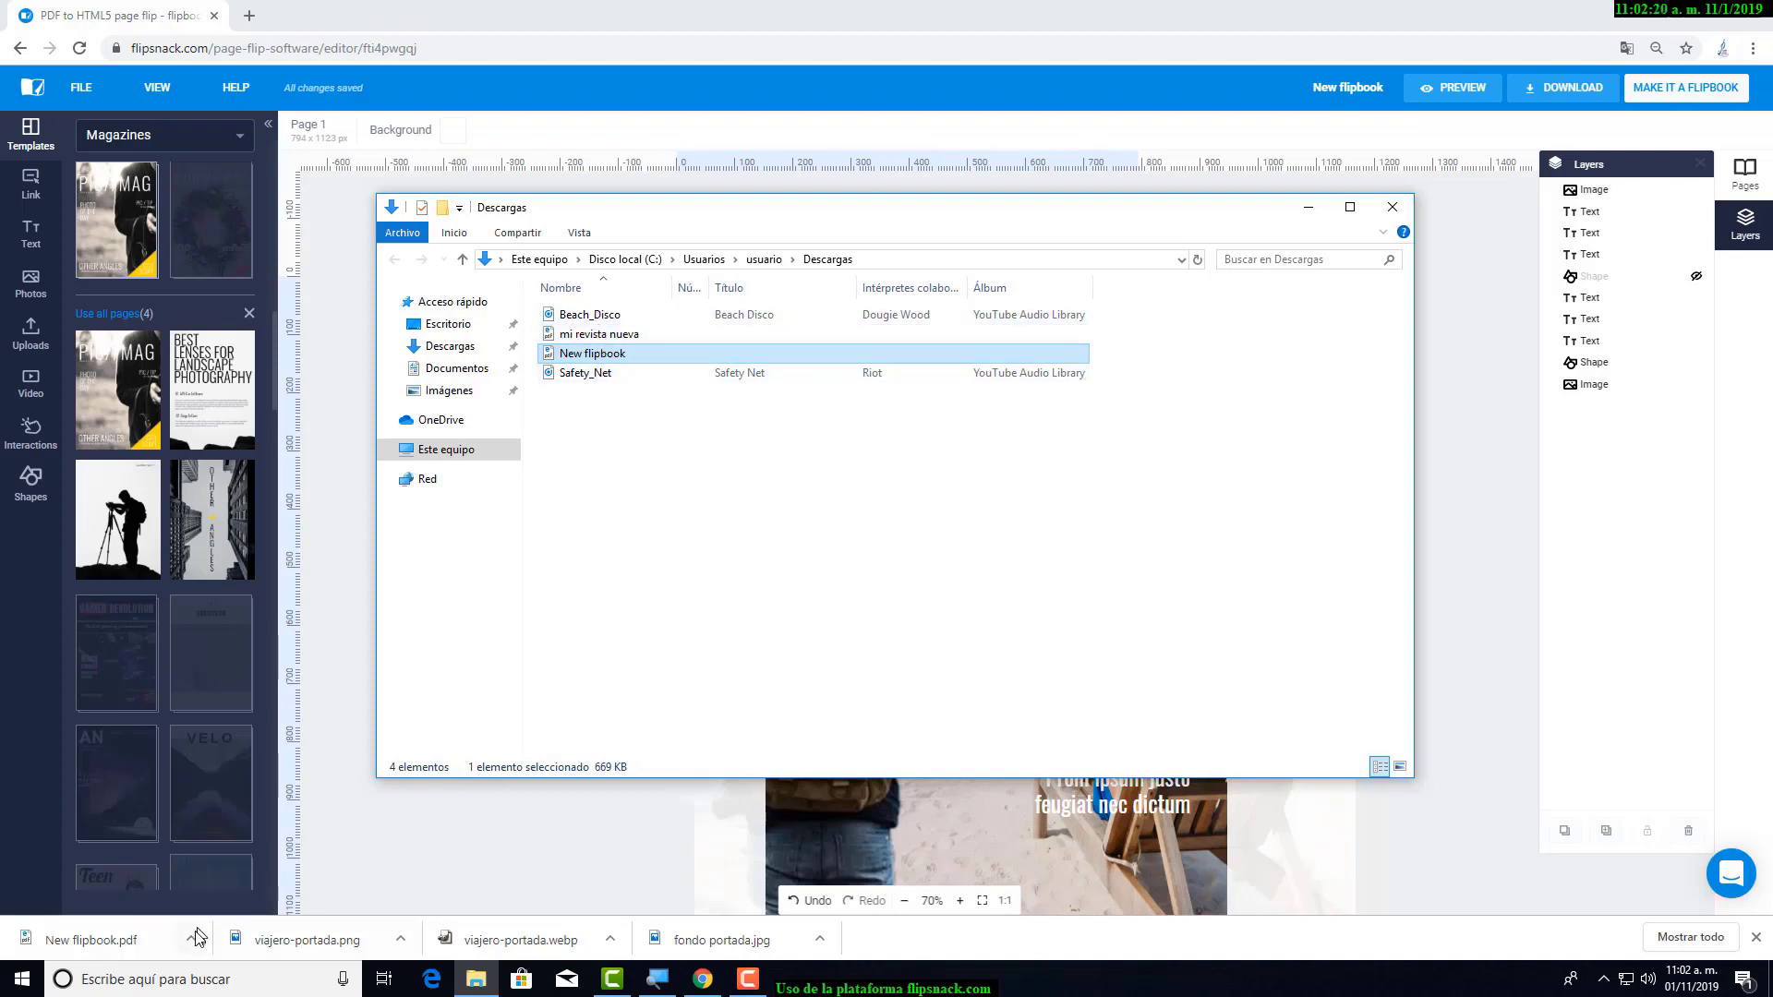
- Rename the downloaded "New flipbook" PDF in the Descargas folder as "mi revista"
{"action": "right_click", "coordinate": [582, 360]}
{"action": "left_click", "coordinate": [679, 783]}
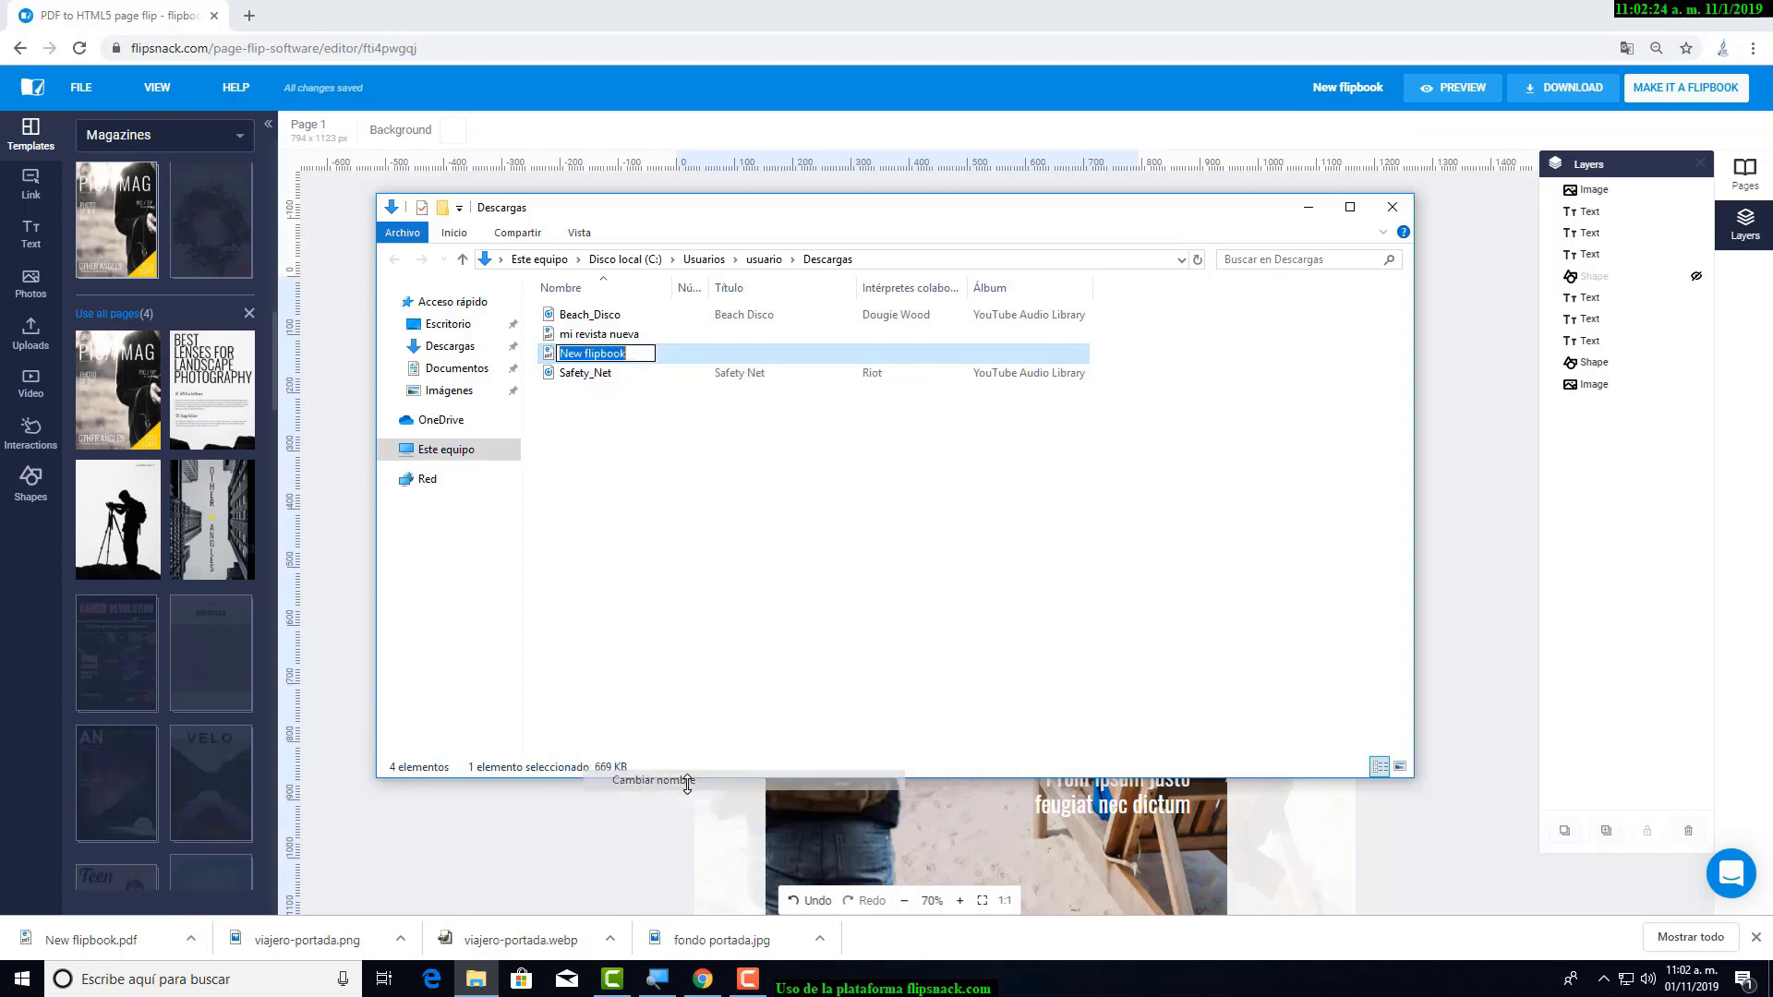
{"action": "type", "text": "mi revista"}
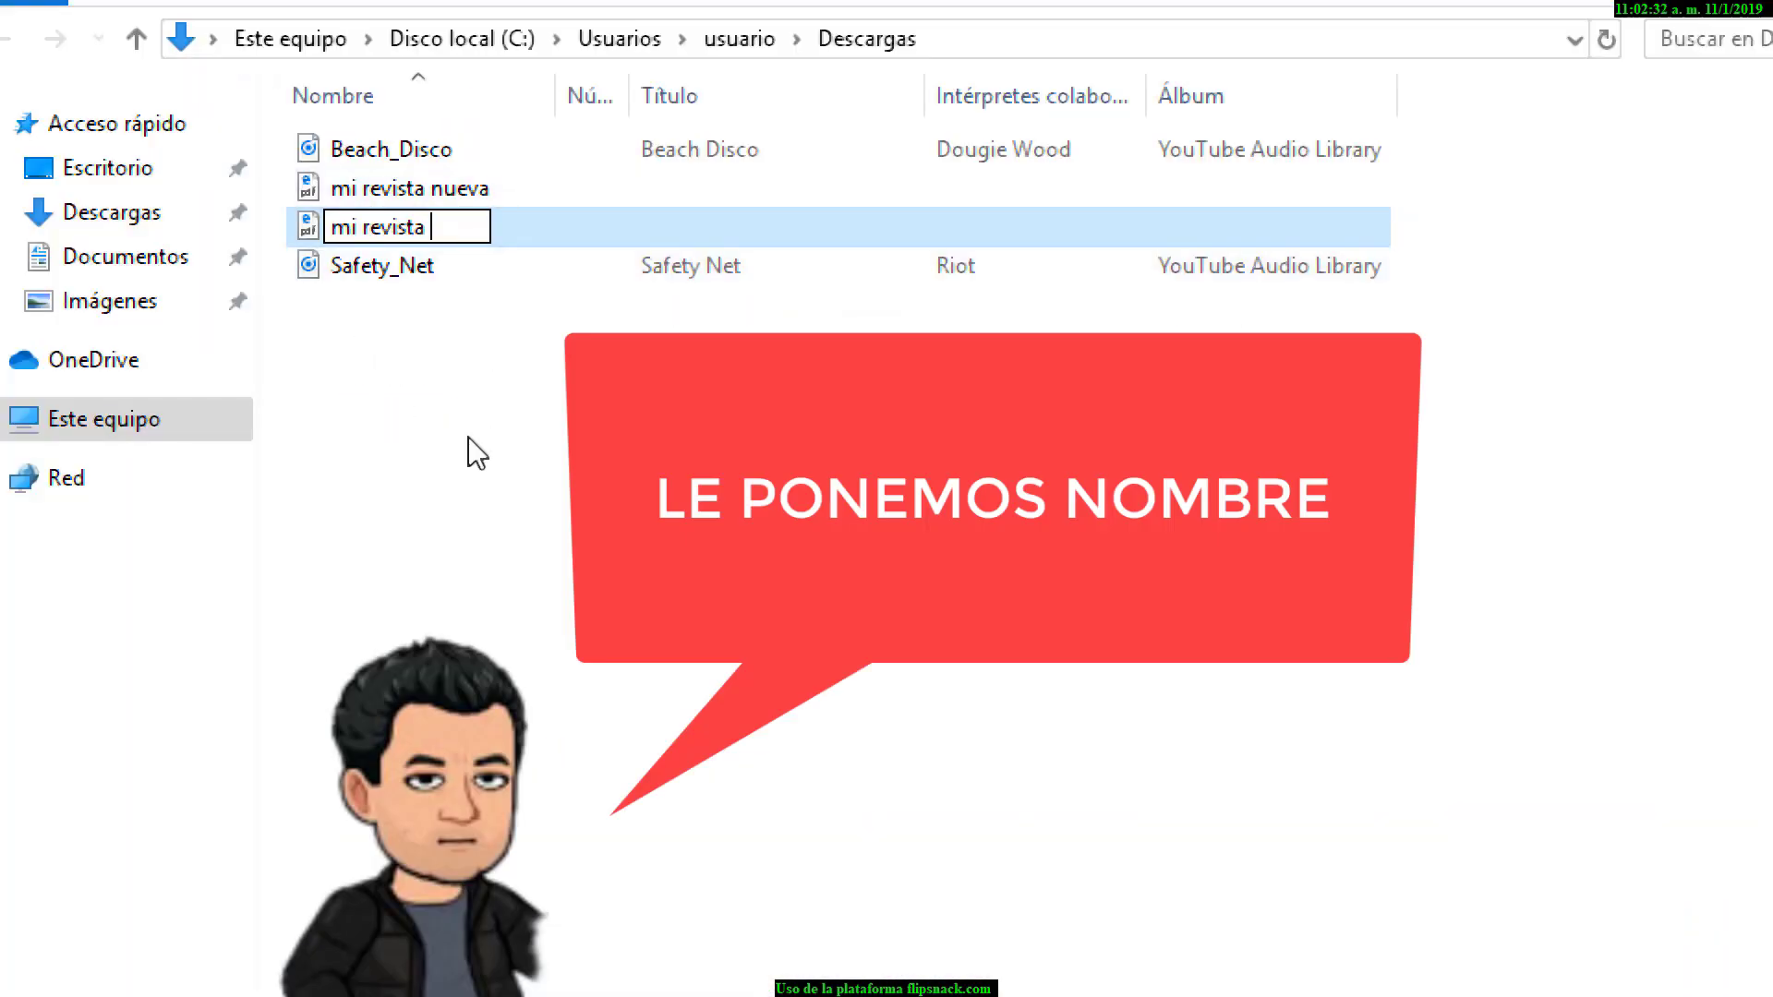
{"action": "left_click", "coordinate": [632, 465]}
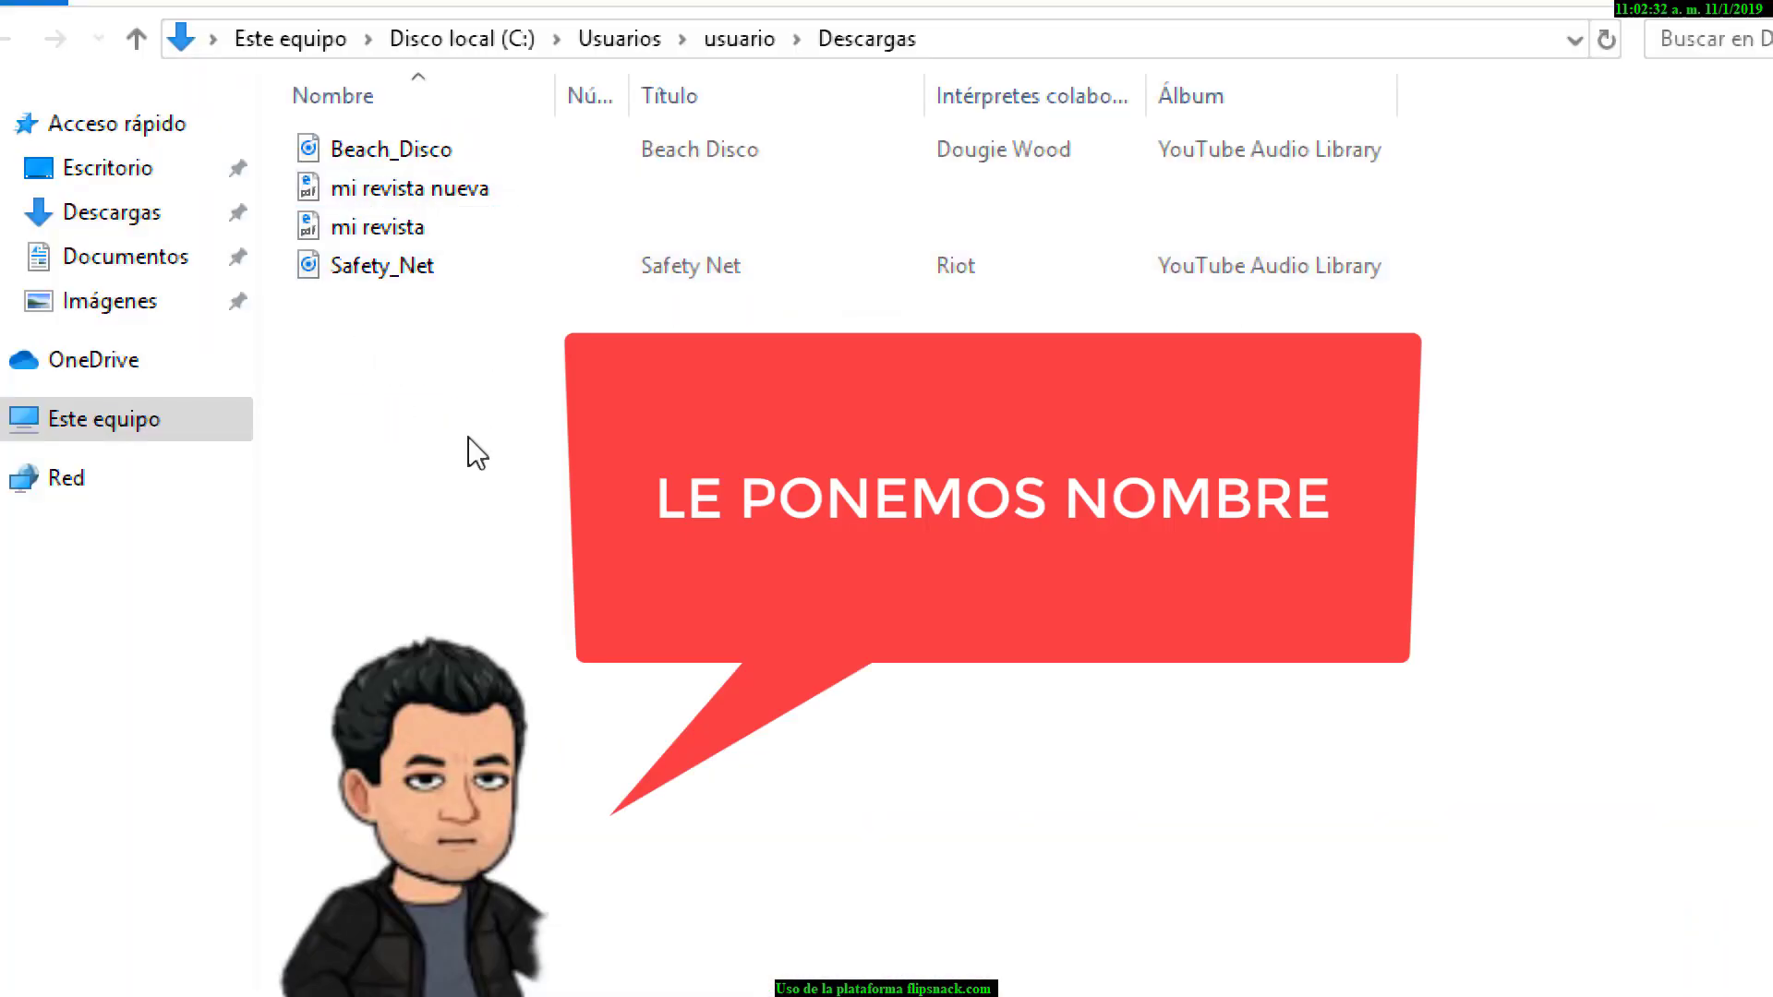
- Open the "mi revista" PDF, look through its pages from the cover to the lenses article, and close it
{"action": "left_click", "coordinate": [391, 229]}
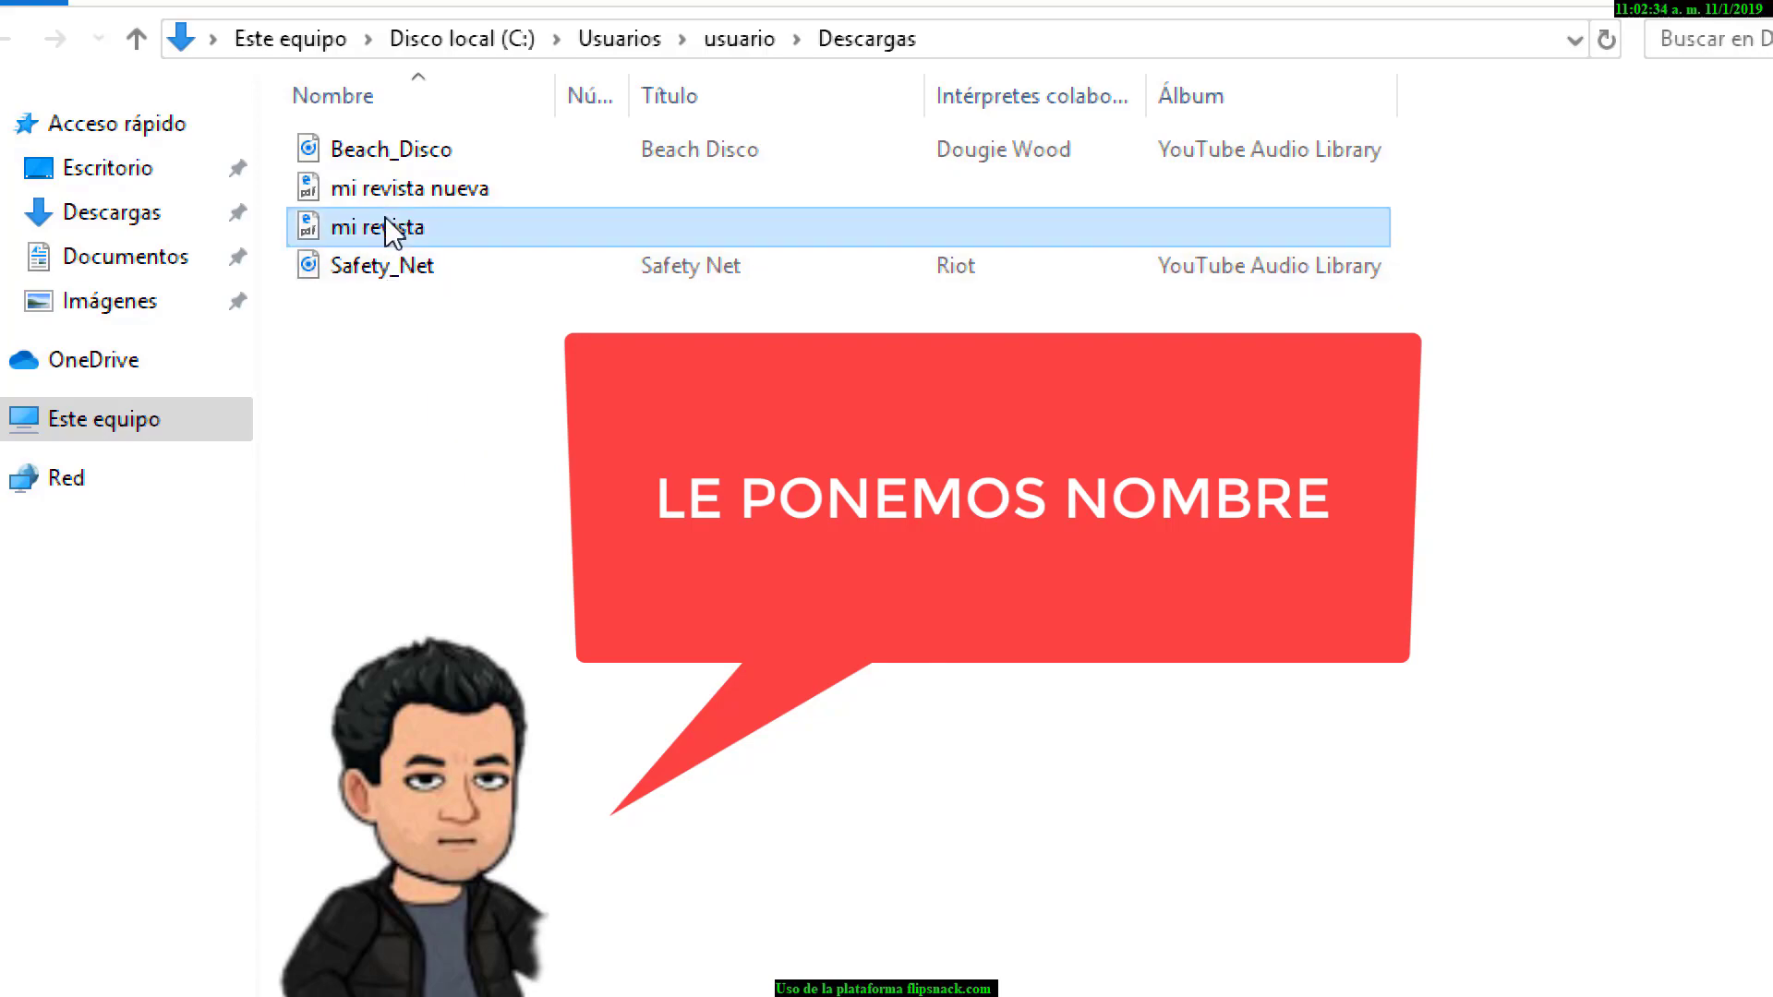
{"action": "double_click", "coordinate": [386, 231]}
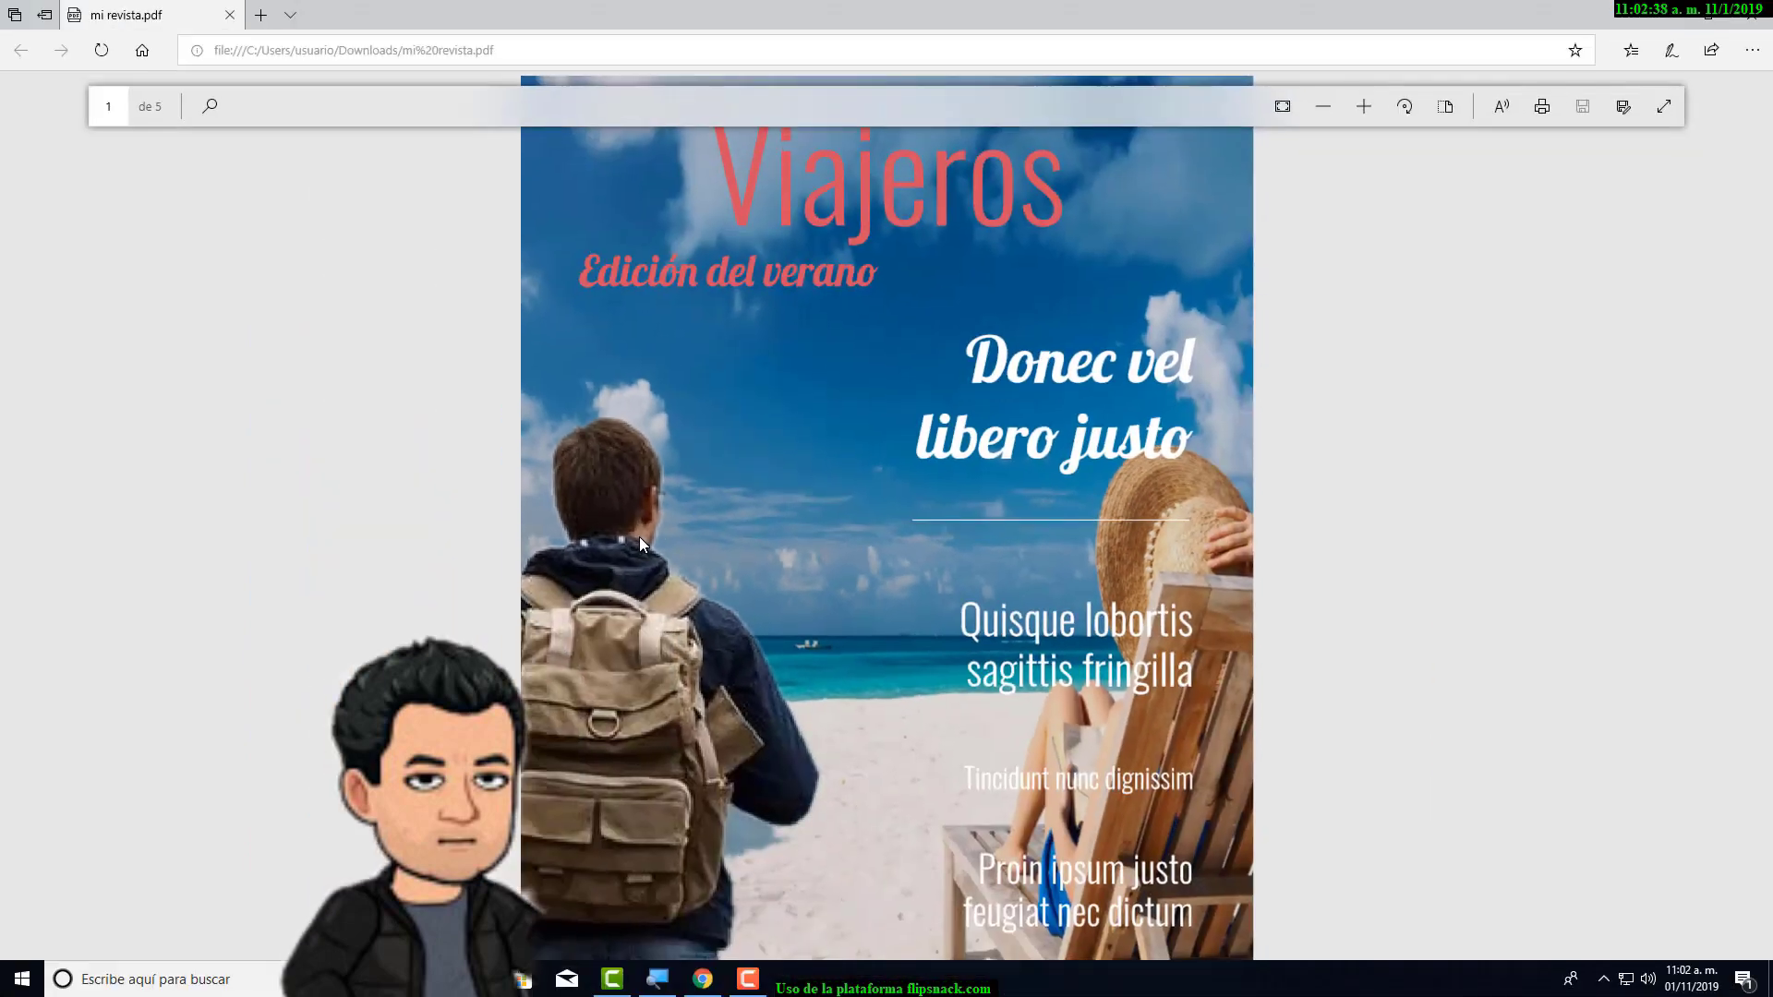
{"action": "scroll", "coordinate": [1286, 496], "scroll_direction": "down", "scroll_amount": 5}
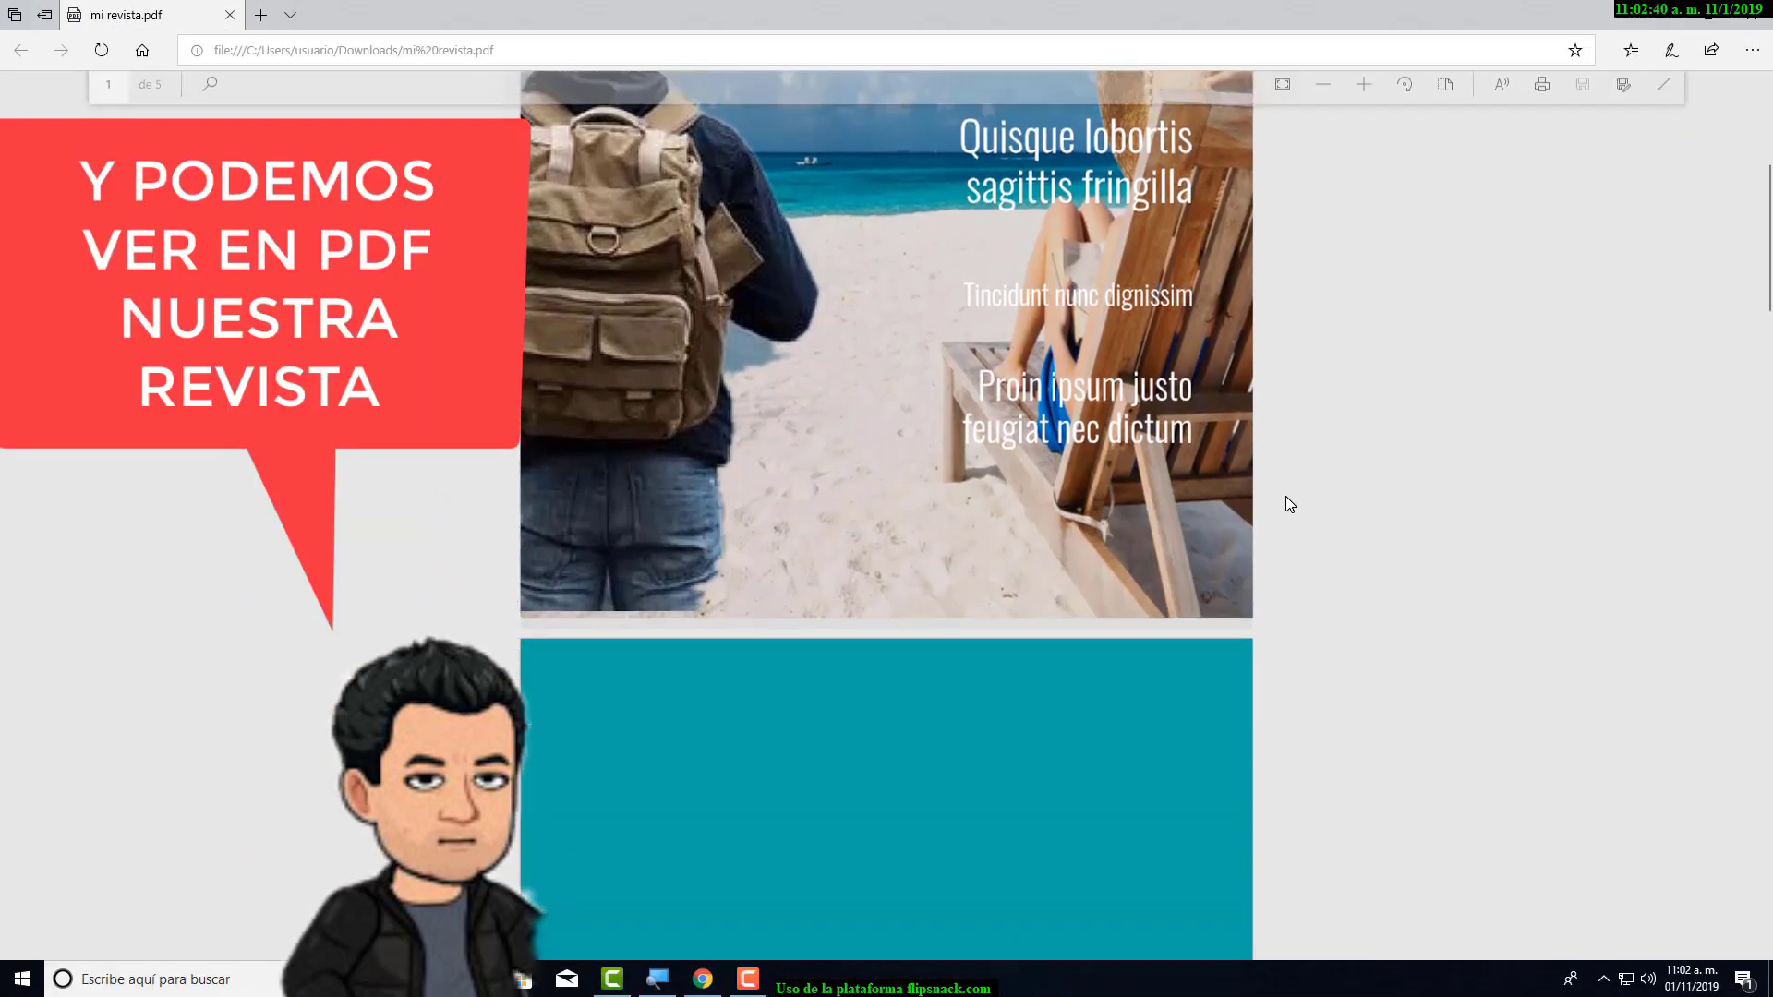
{"action": "scroll", "coordinate": [1286, 497], "scroll_direction": "down", "scroll_amount": 15}
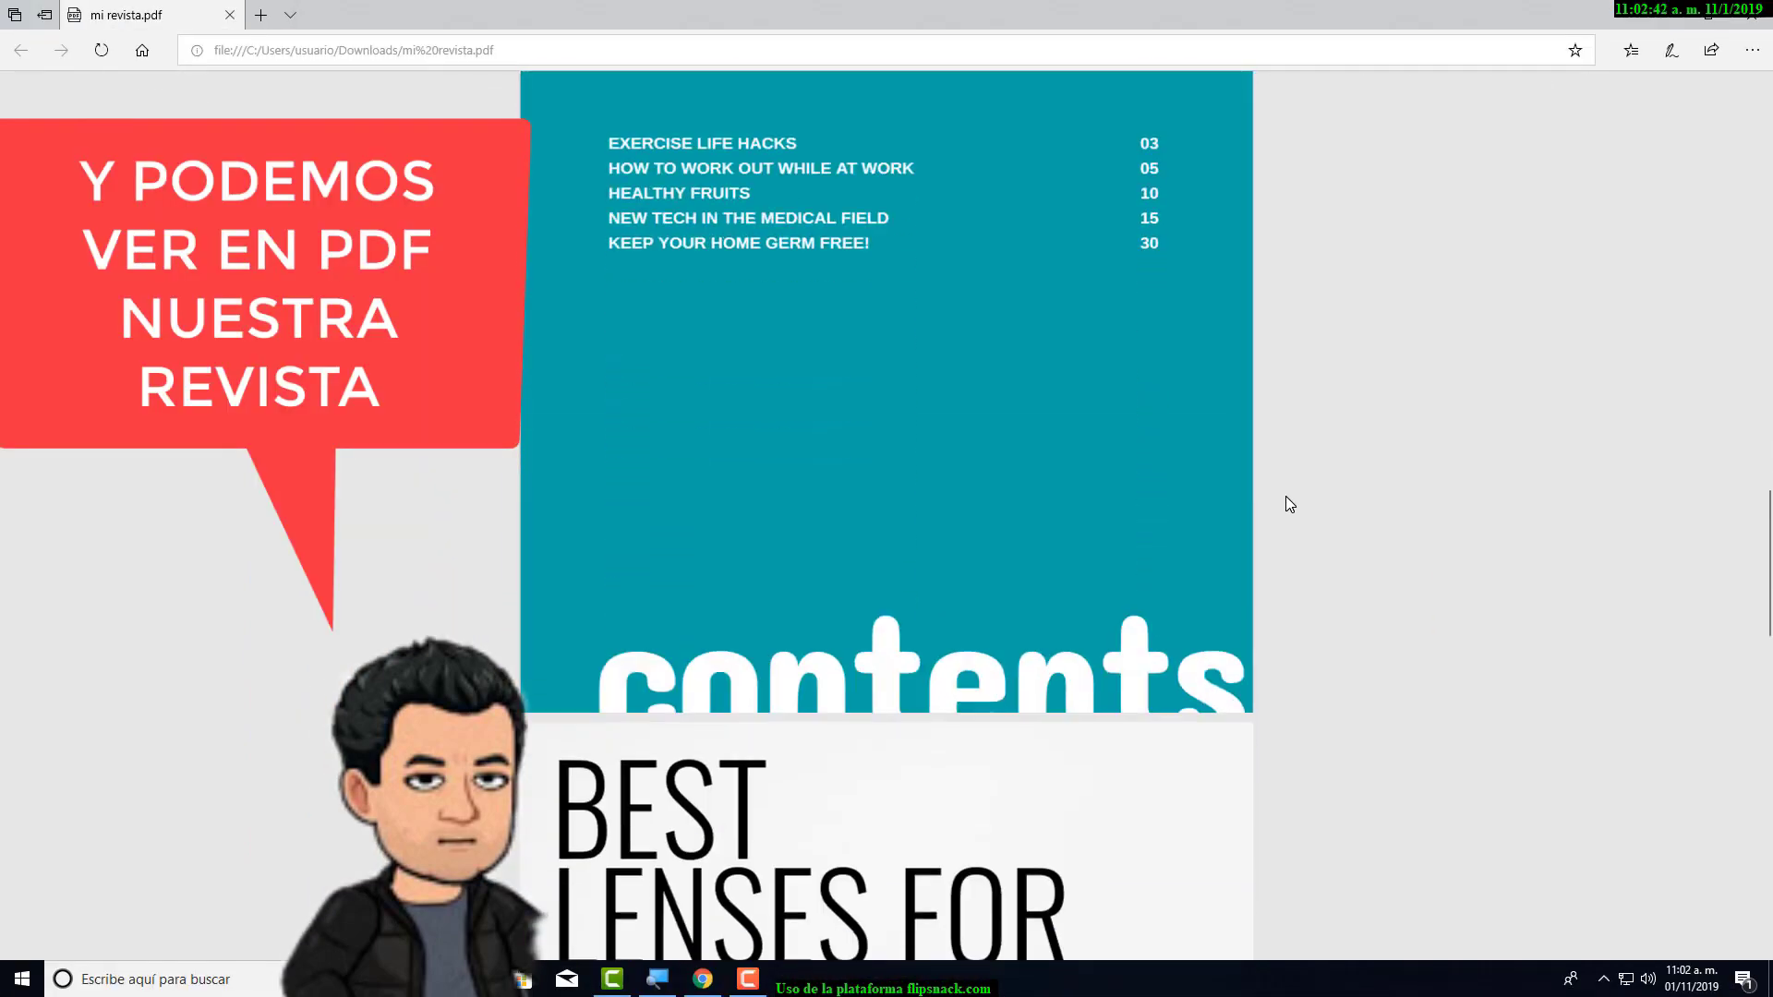
{"action": "scroll", "coordinate": [1286, 503], "scroll_direction": "down", "scroll_amount": 18}
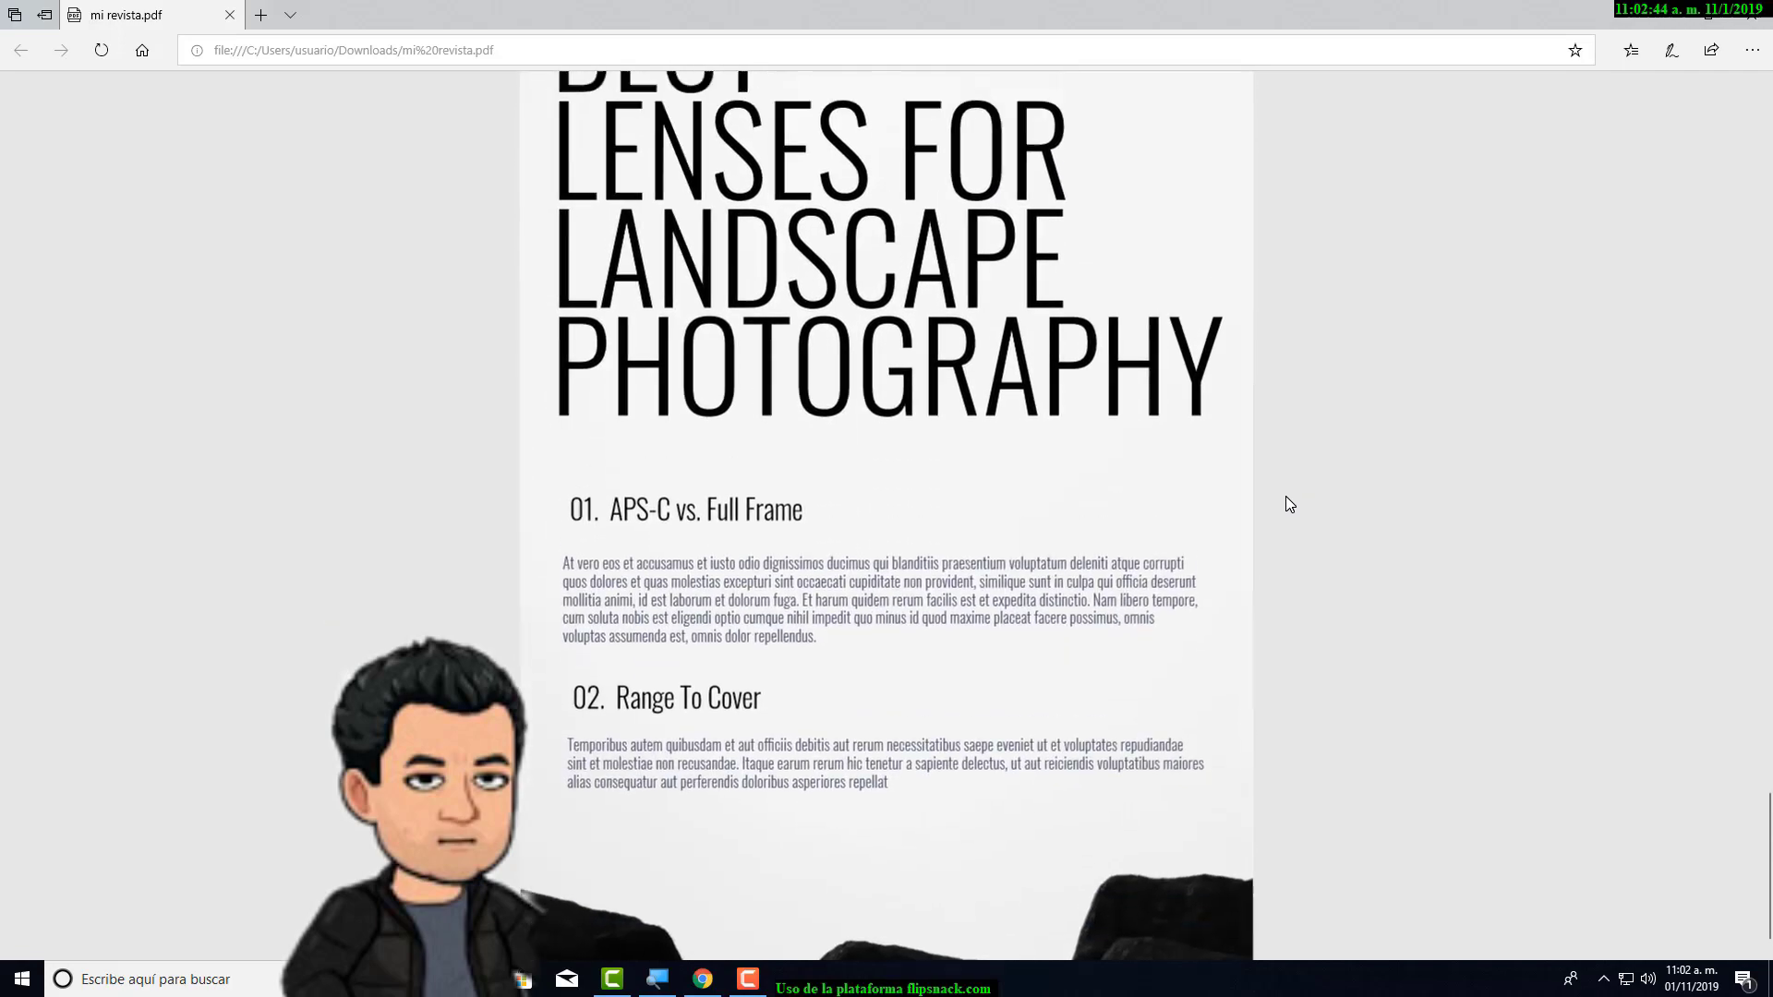
{"action": "scroll", "coordinate": [1285, 496], "scroll_direction": "up", "scroll_amount": 20}
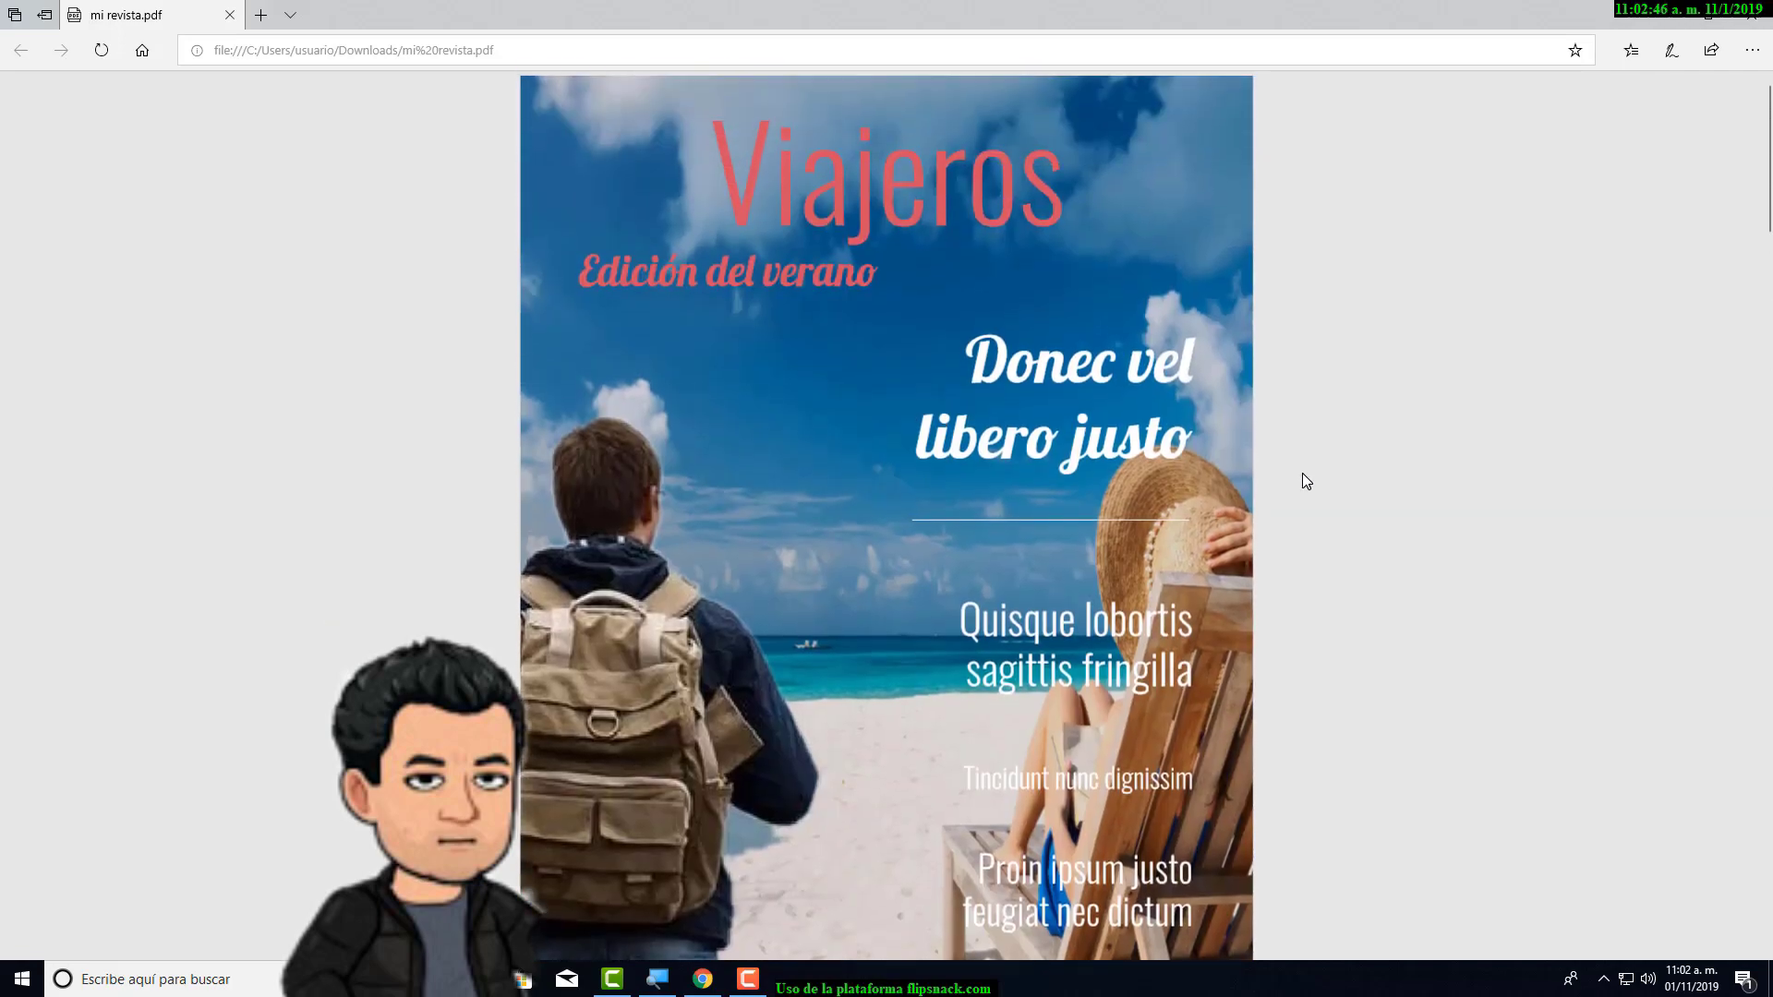
{"action": "left_click", "coordinate": [1766, 11]}
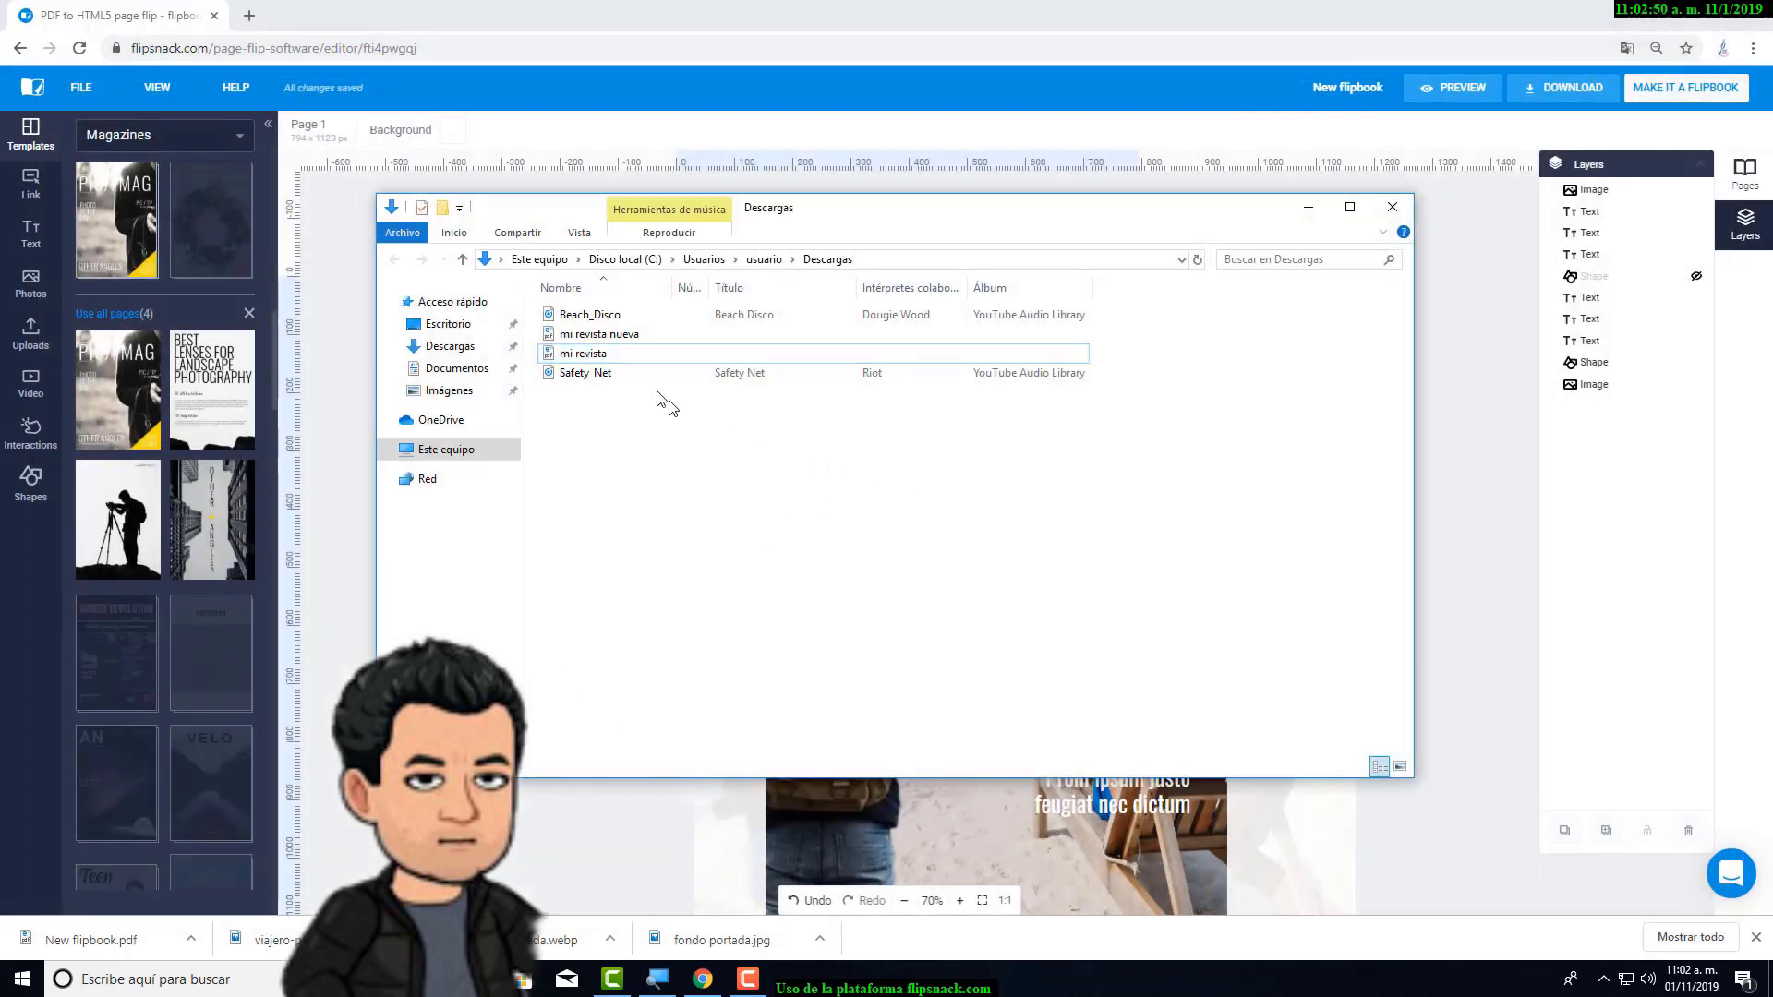
- Move the "mi revista" PDF from Descargas to the Escritorio folder, check it there, and close the file window
{"action": "left_click_drag", "start_coordinate": [585, 360], "coordinate": [467, 325]}
{"action": "left_click", "coordinate": [460, 324]}
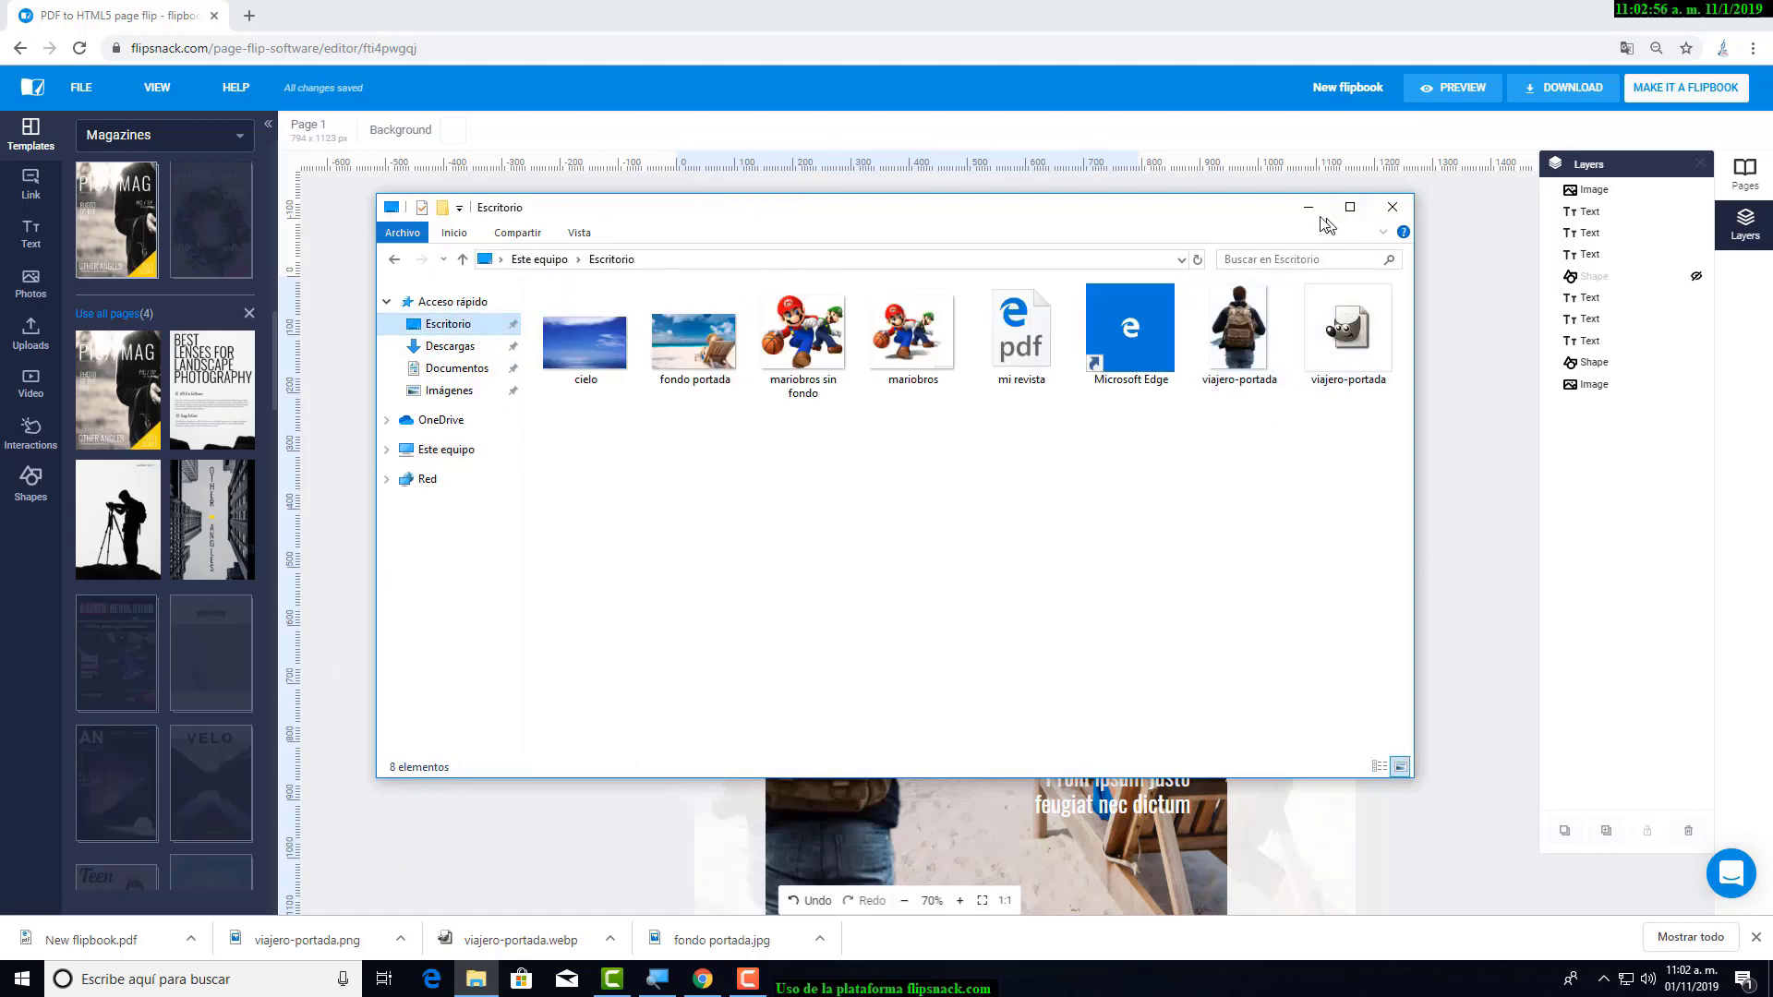
{"action": "left_click", "coordinate": [1392, 207]}
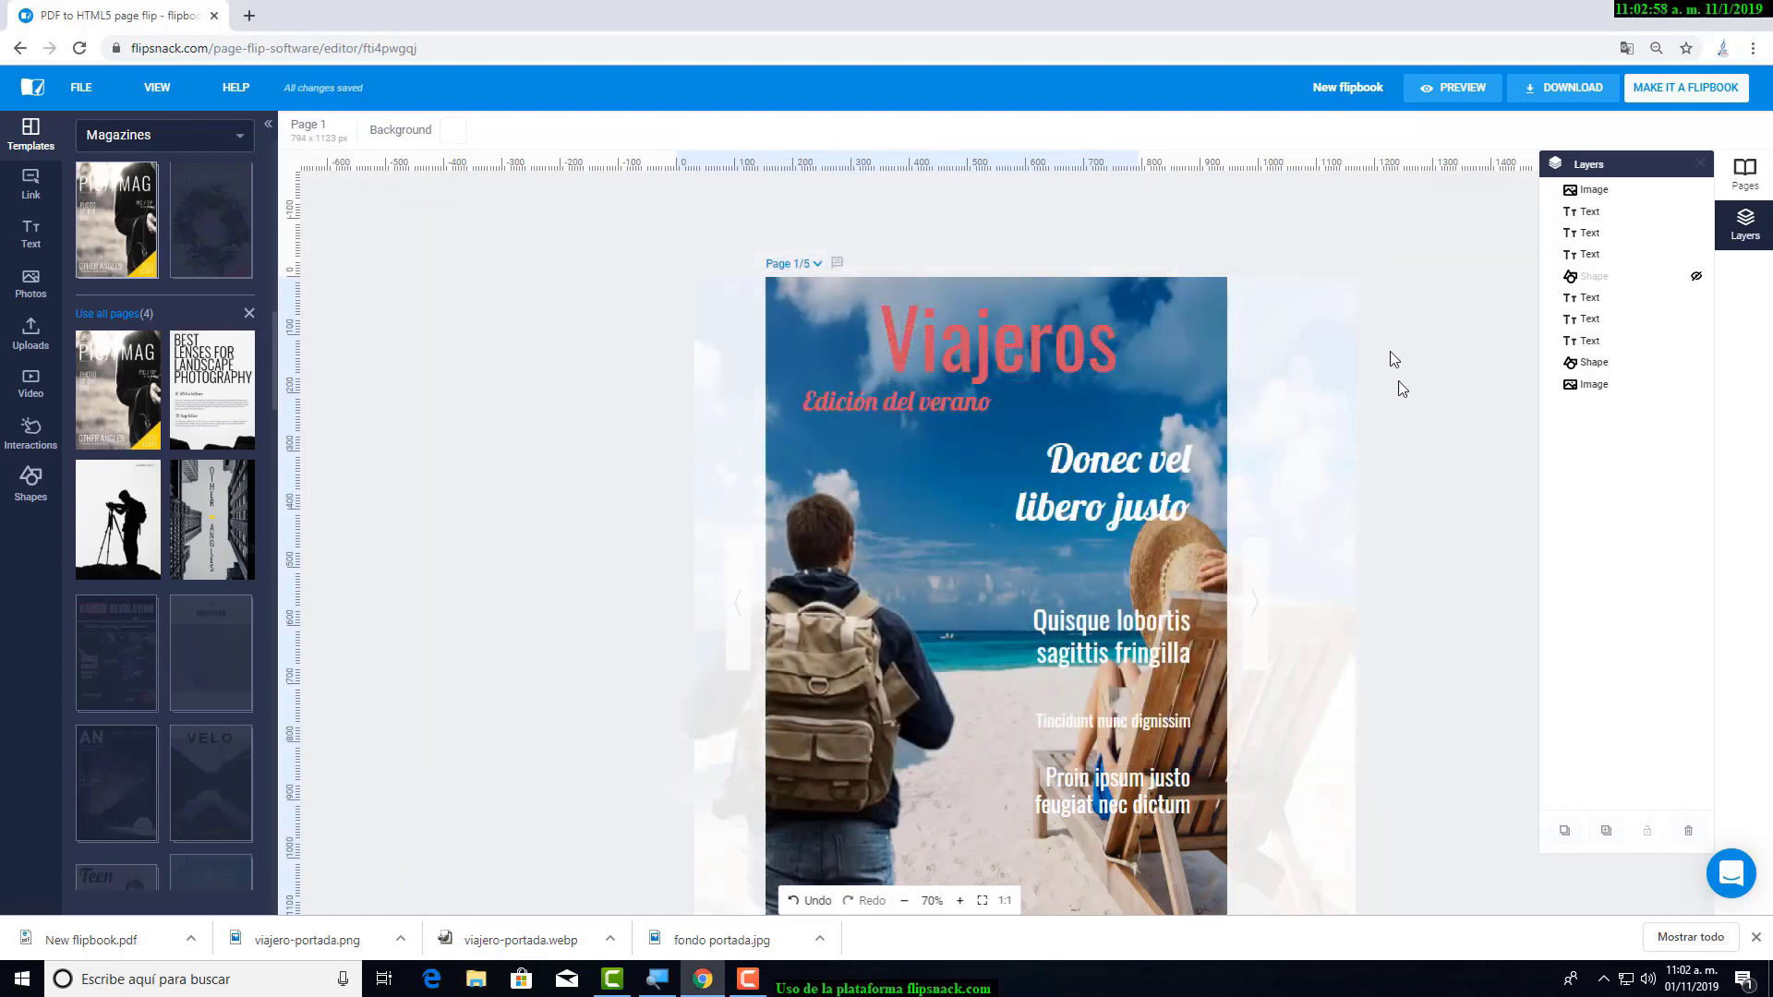
{"action": "left_click", "coordinate": [1306, 401]}
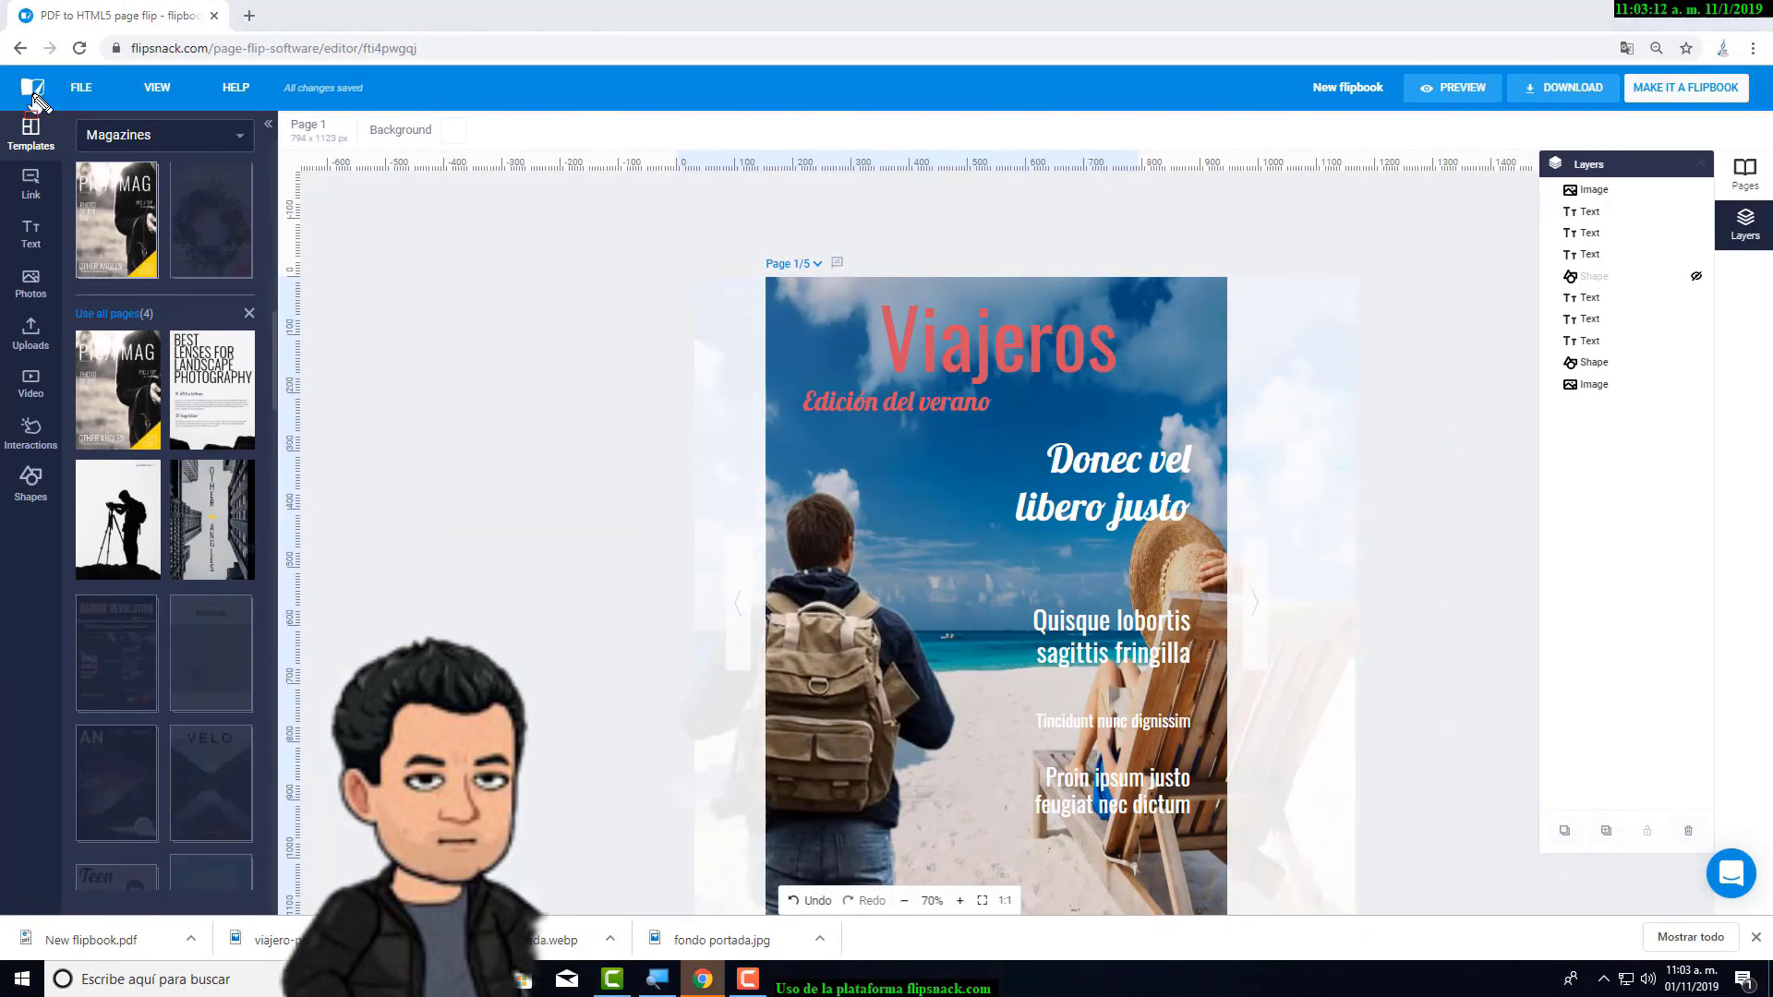
- Return to the My flipbooks list and open the publishing options of "New flipbook"
{"action": "left_click", "coordinate": [32, 92]}
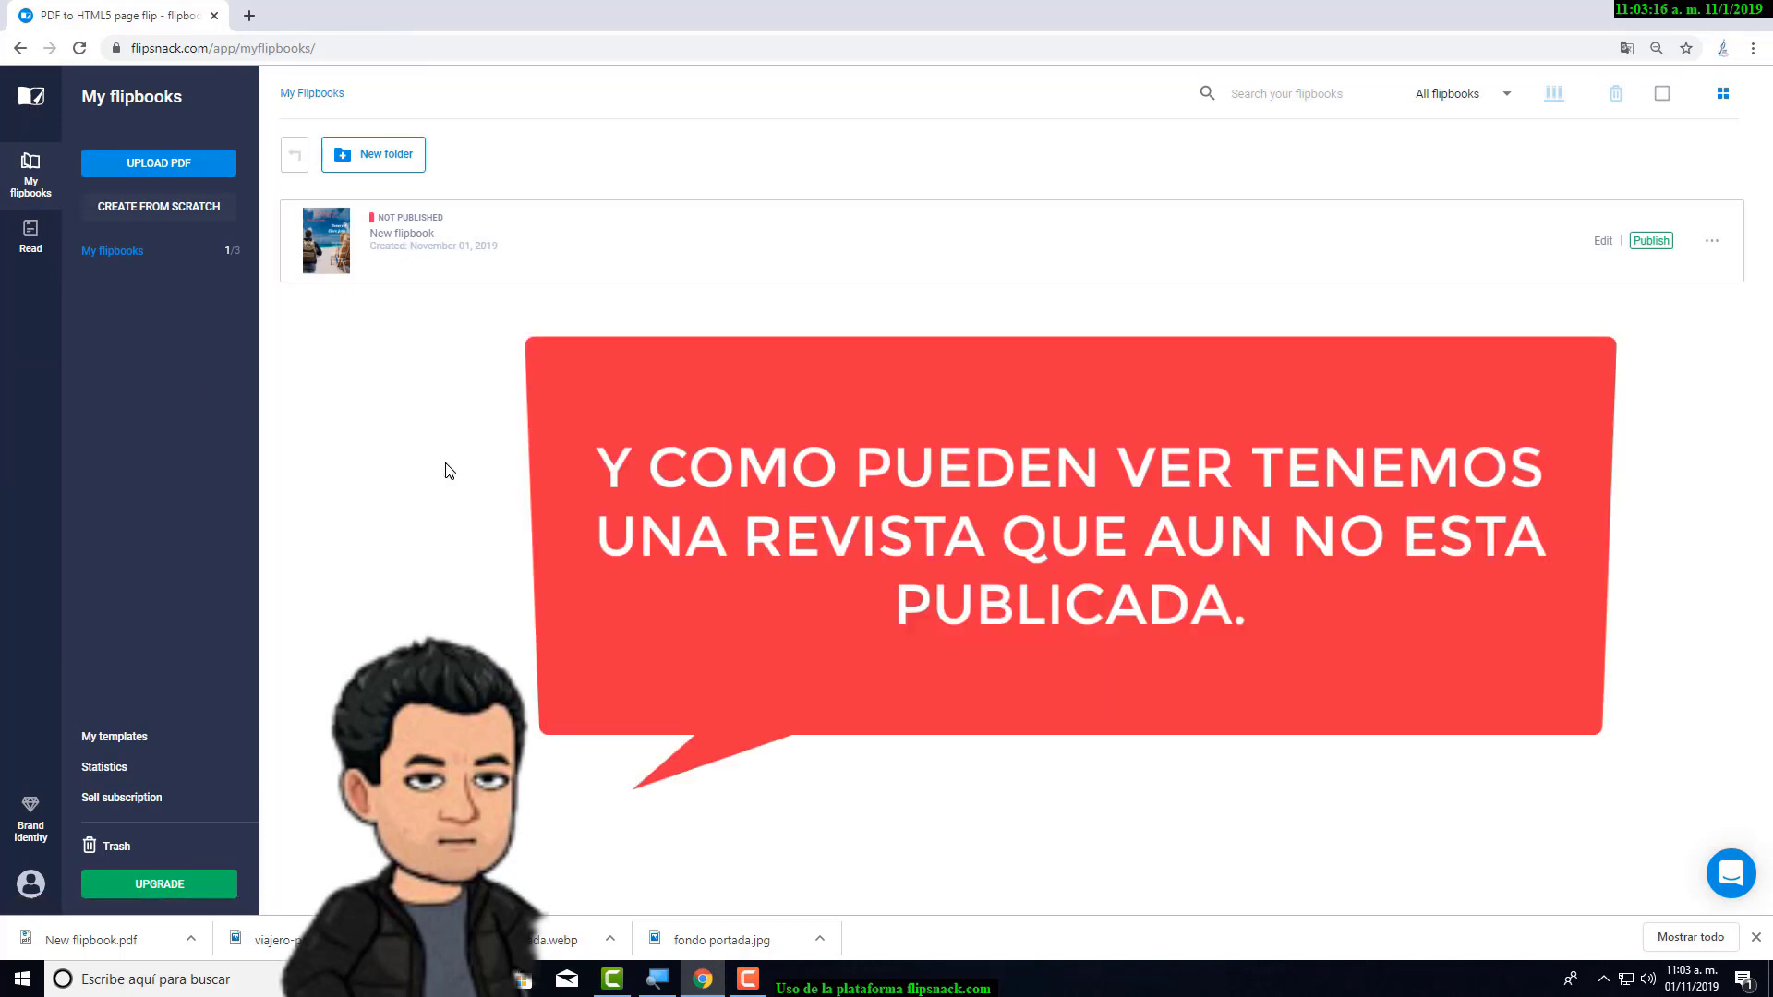
{"action": "mouse_move", "coordinate": [265, 180]}
{"action": "left_mouse_down"}
{"action": "mouse_move", "coordinate": [325, 270]}
{"action": "mouse_move", "coordinate": [1767, 321]}
{"action": "left_mouse_up"}
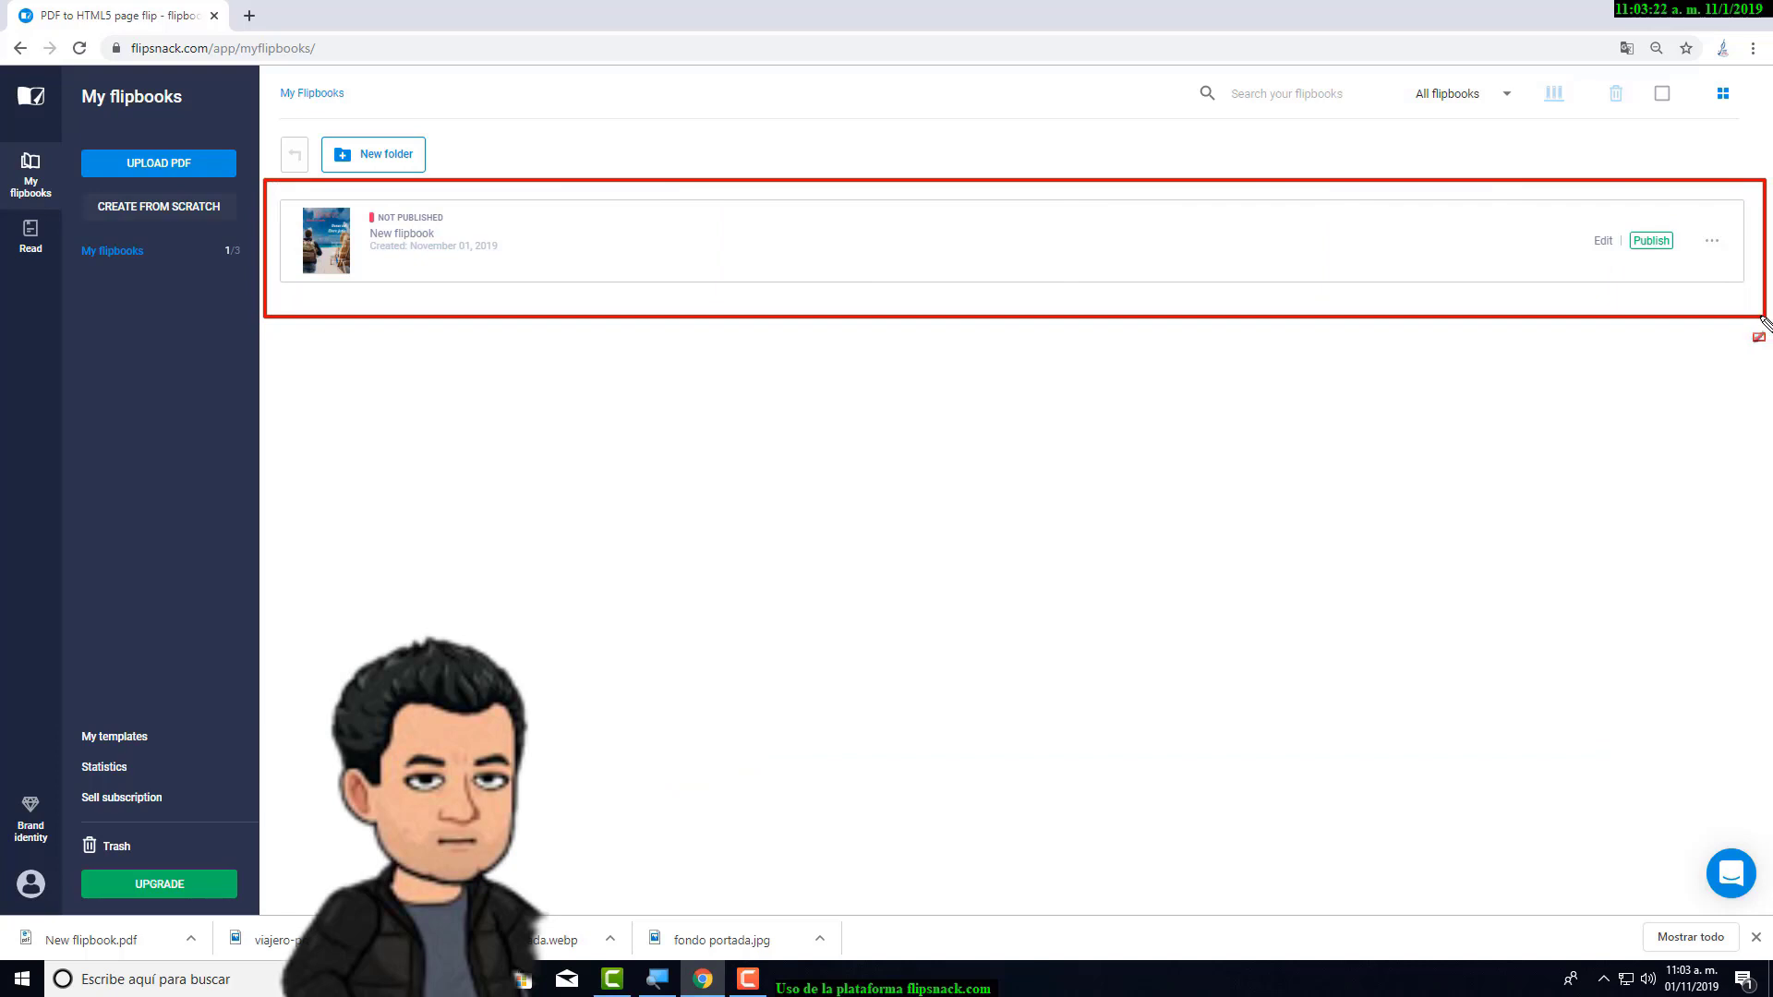
{"action": "left_click_drag", "start_coordinate": [1570, 336], "coordinate": [1647, 261]}
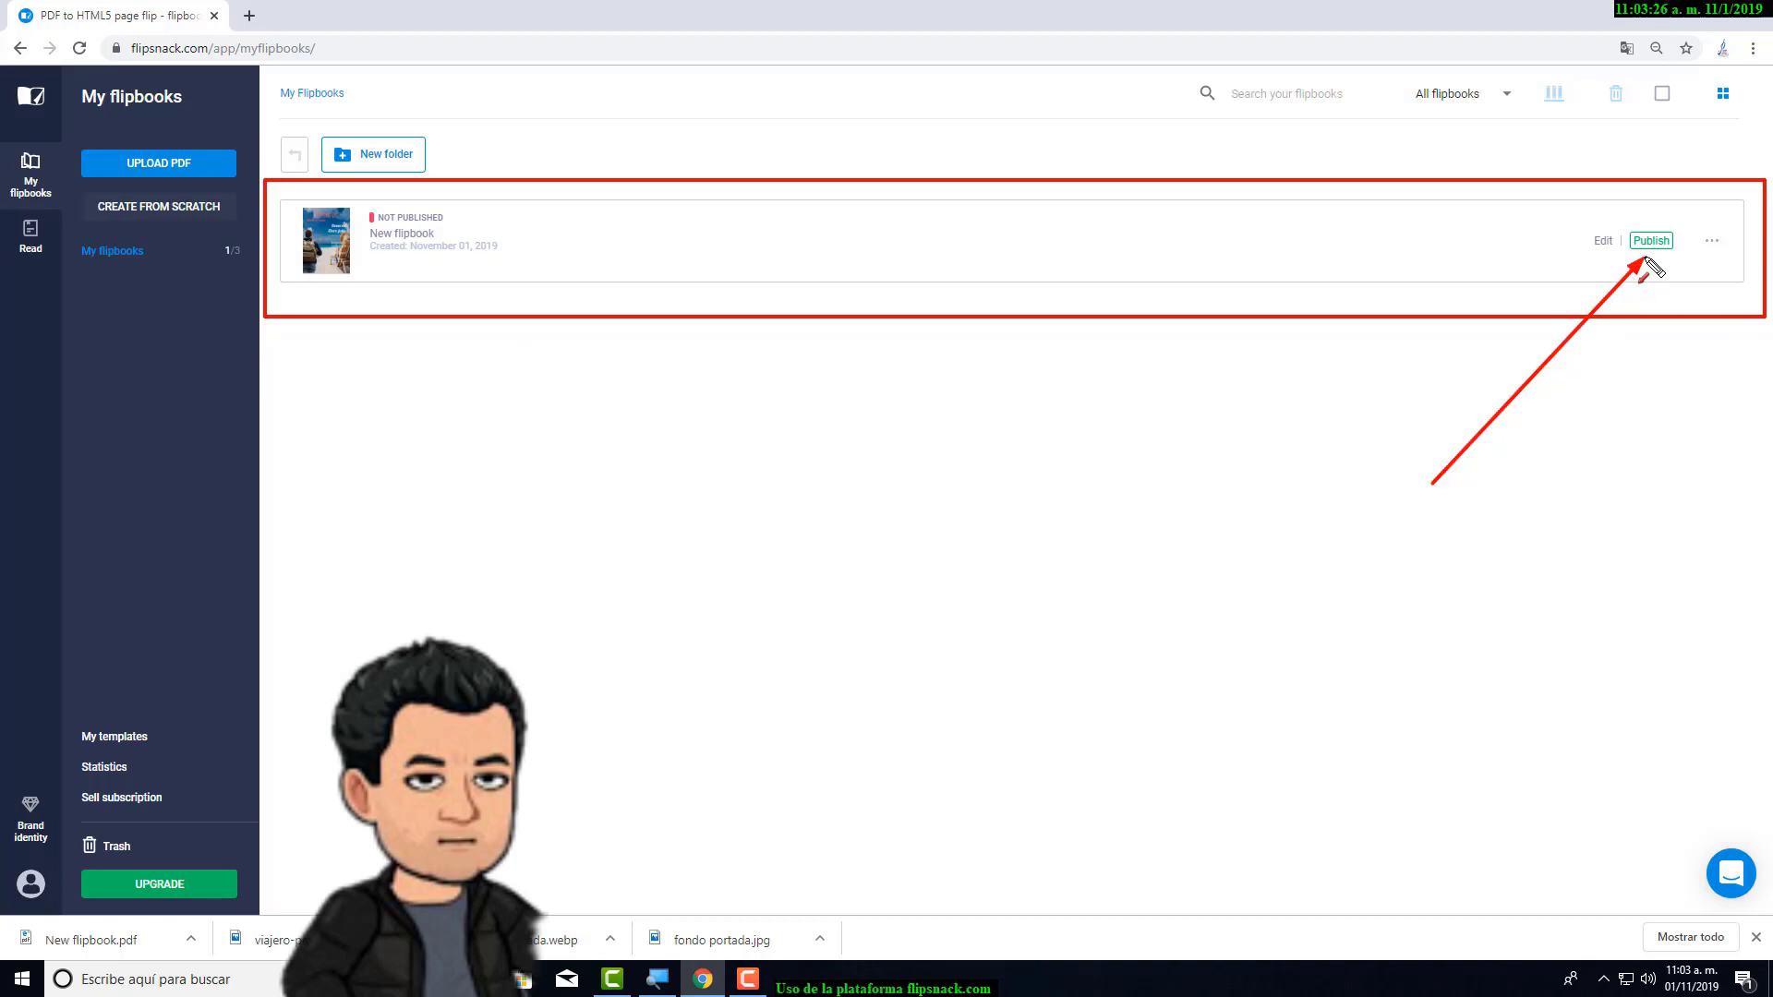
{"action": "mouse_move", "coordinate": [1633, 260]}
{"action": "left_mouse_down"}
{"action": "mouse_move", "coordinate": [1612, 227]}
{"action": "mouse_move", "coordinate": [1695, 278]}
{"action": "left_mouse_up"}
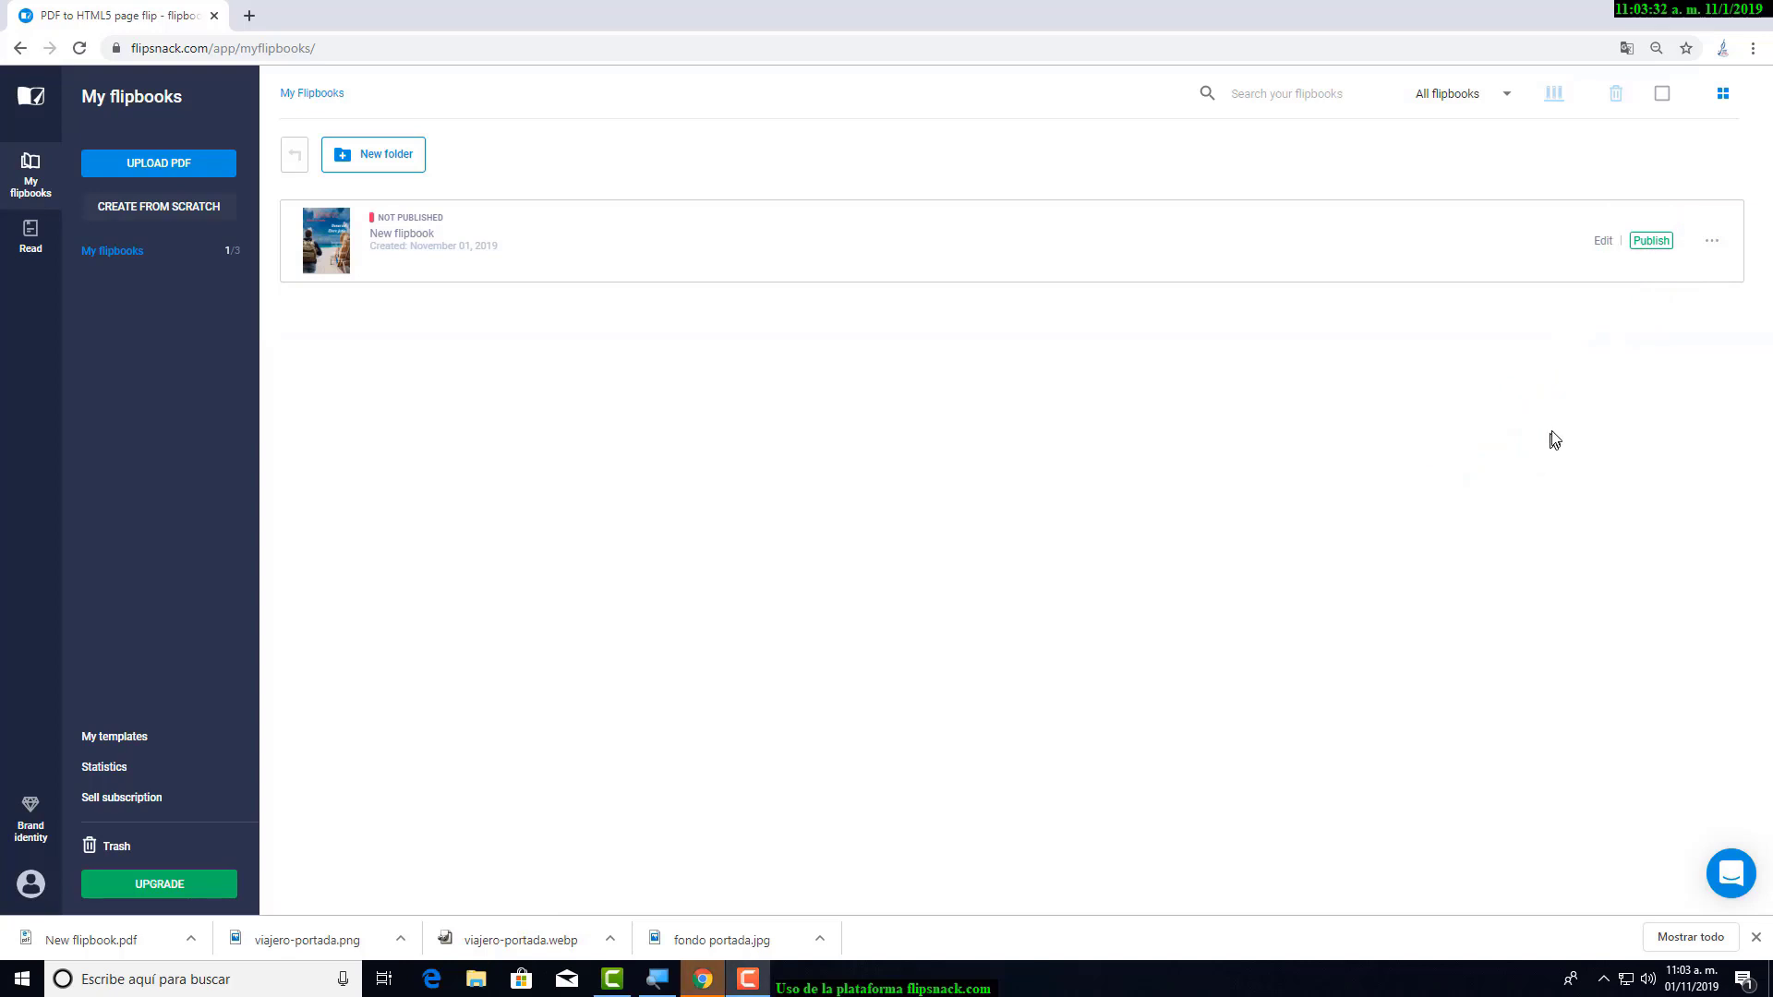
{"action": "left_click", "coordinate": [1650, 243]}
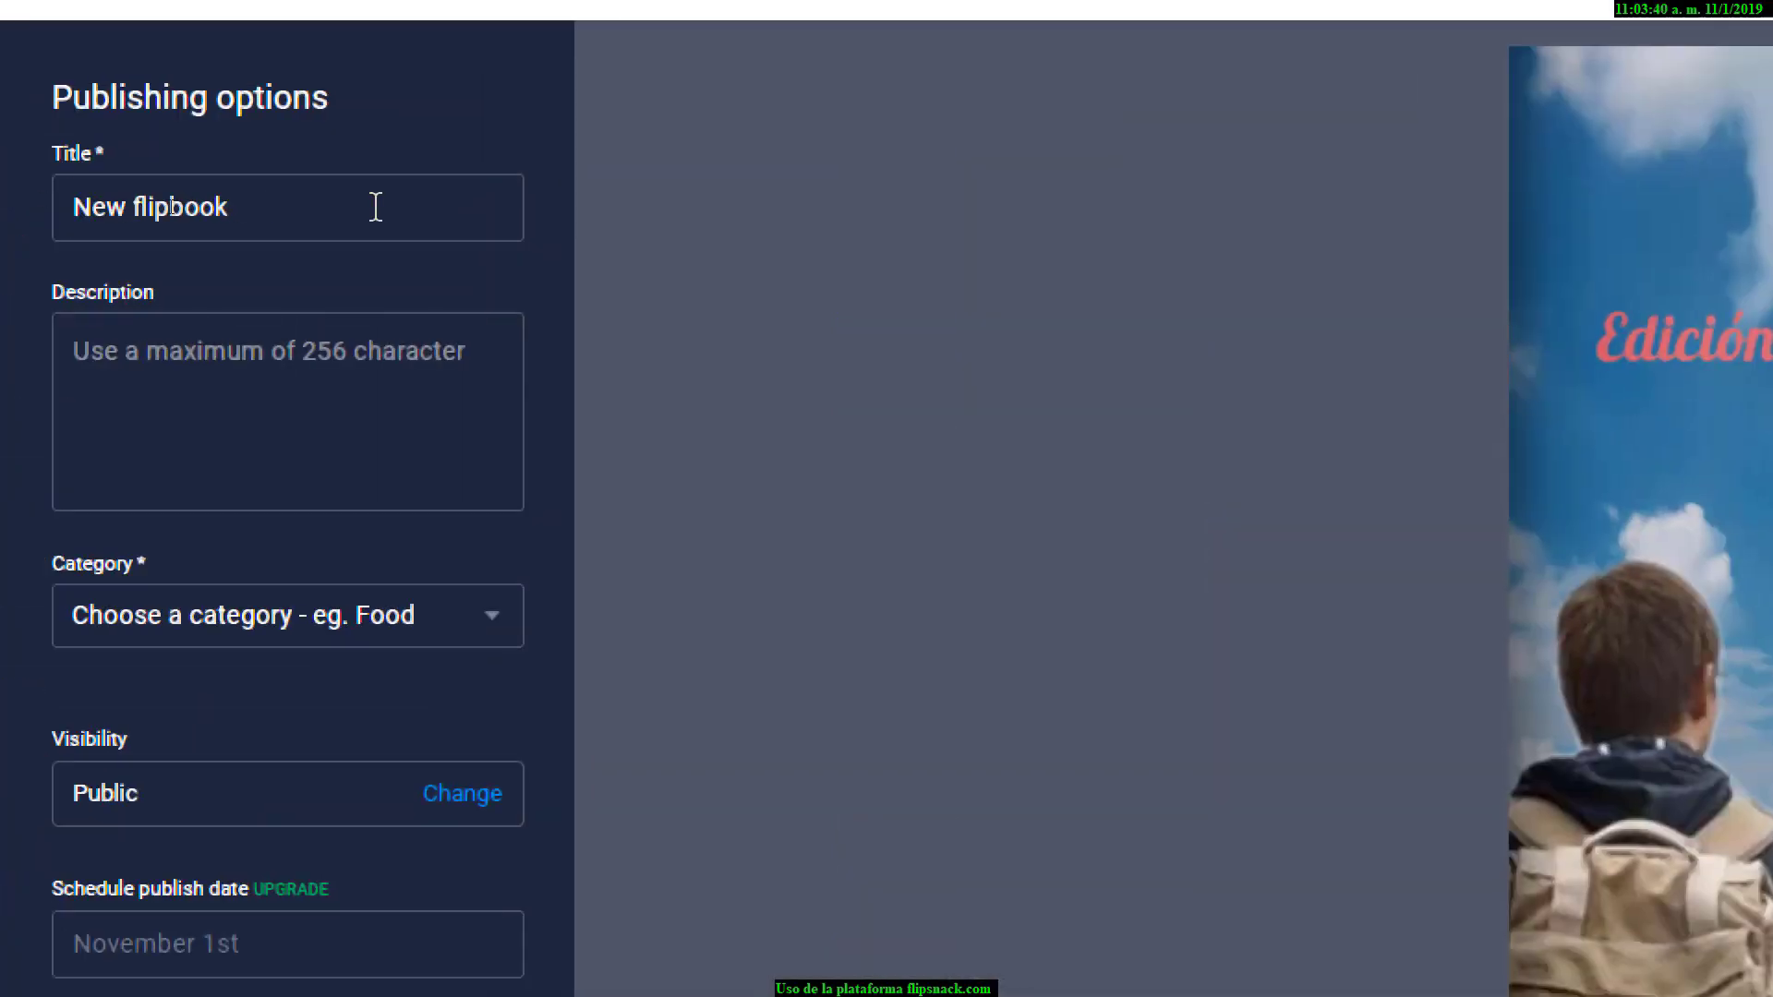
- Set the publication title to "mi revista ejemplo" and its description to "descripcion de mi revista"
{"action": "left_click", "coordinate": [376, 206]}
{"action": "type", "text": "mi re"}
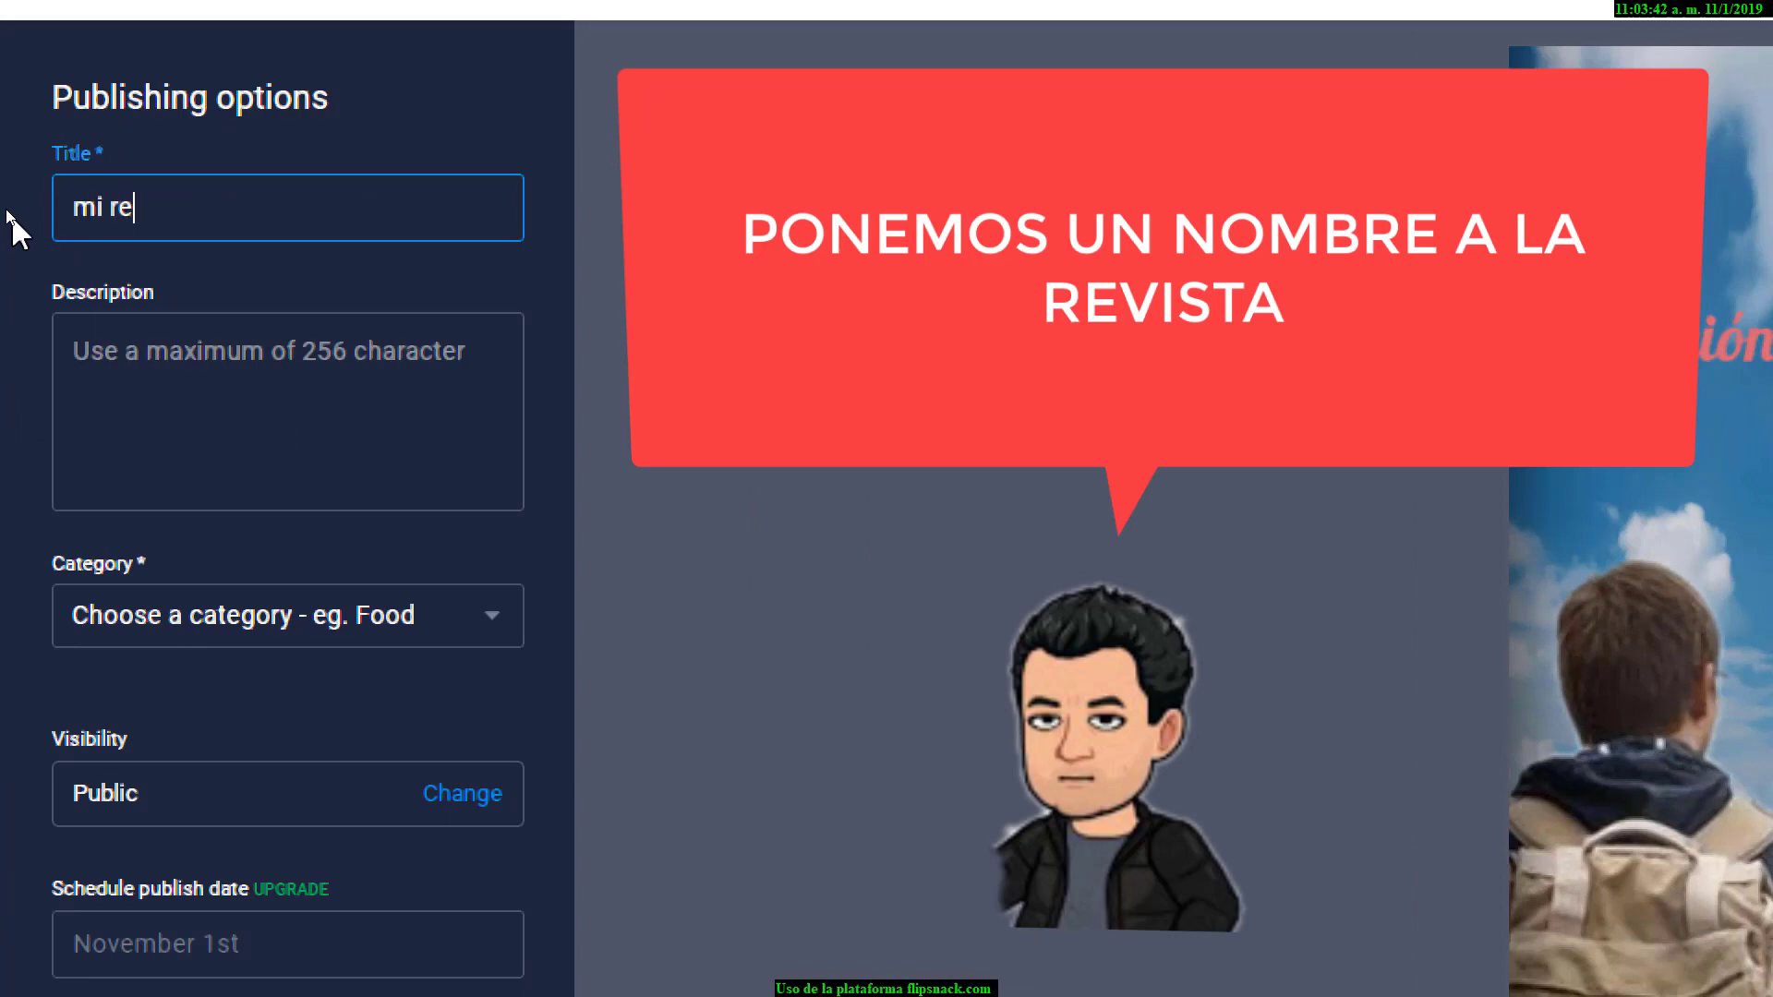
{"action": "type", "text": "vista ejemplo"}
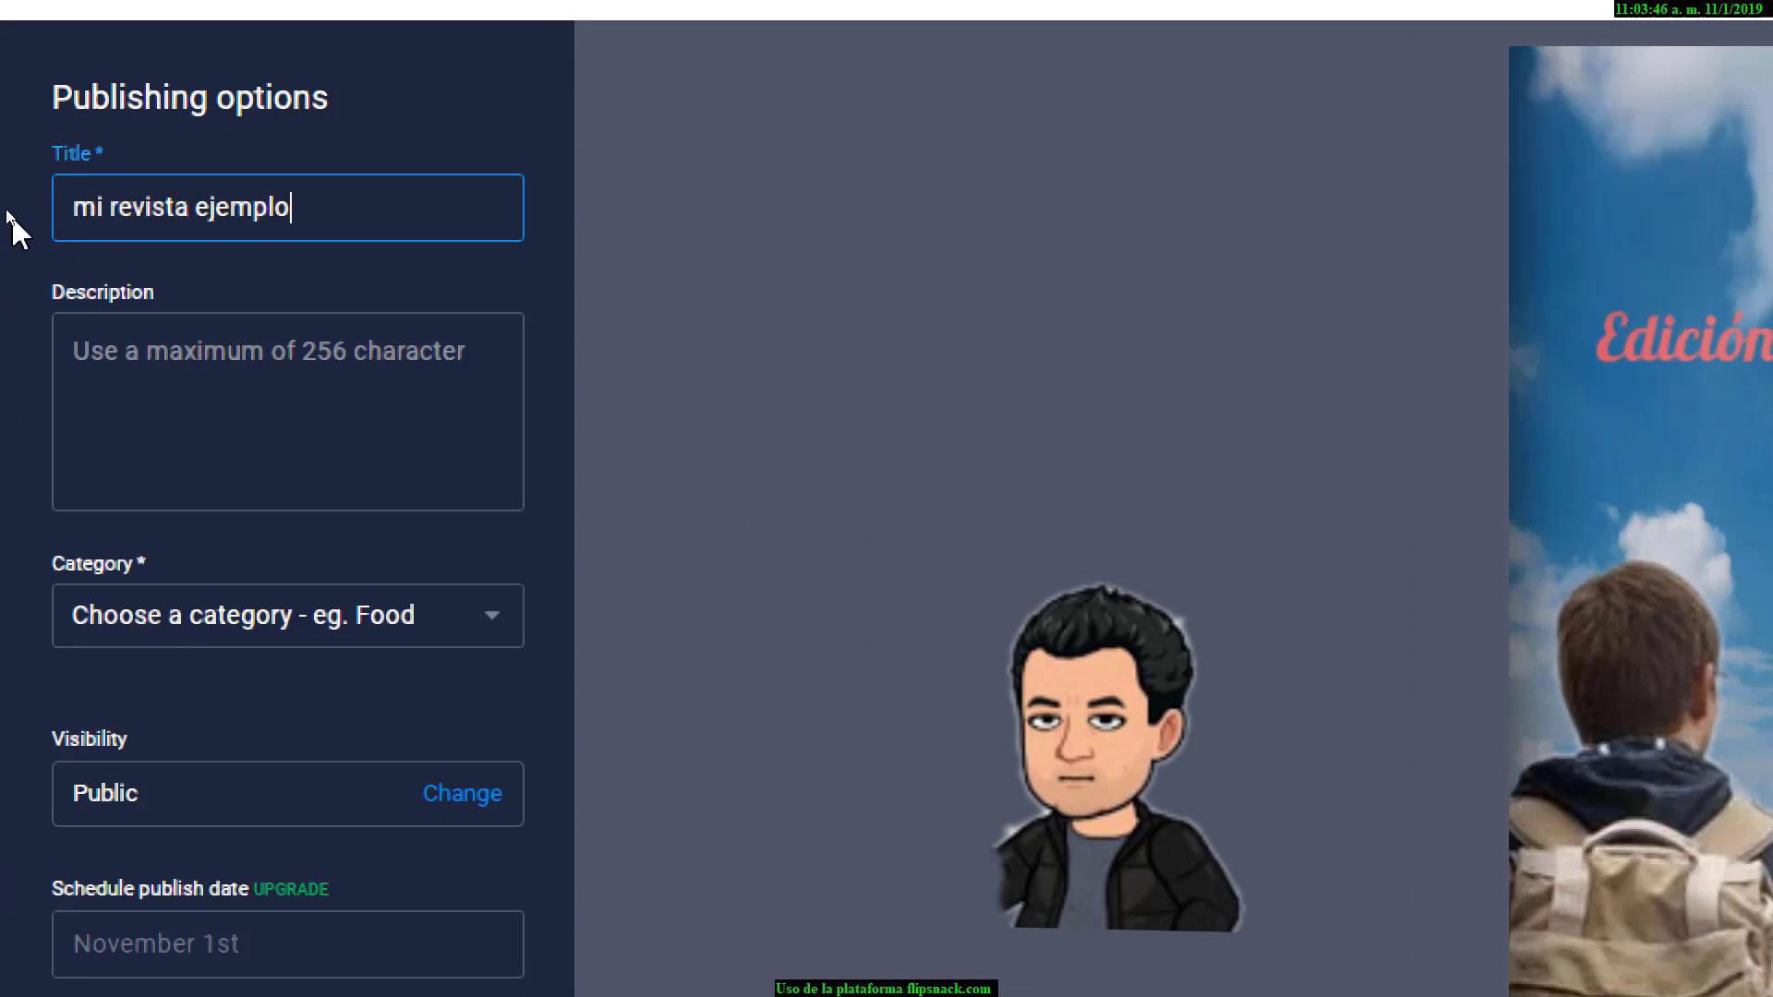
{"action": "left_click", "coordinate": [333, 432]}
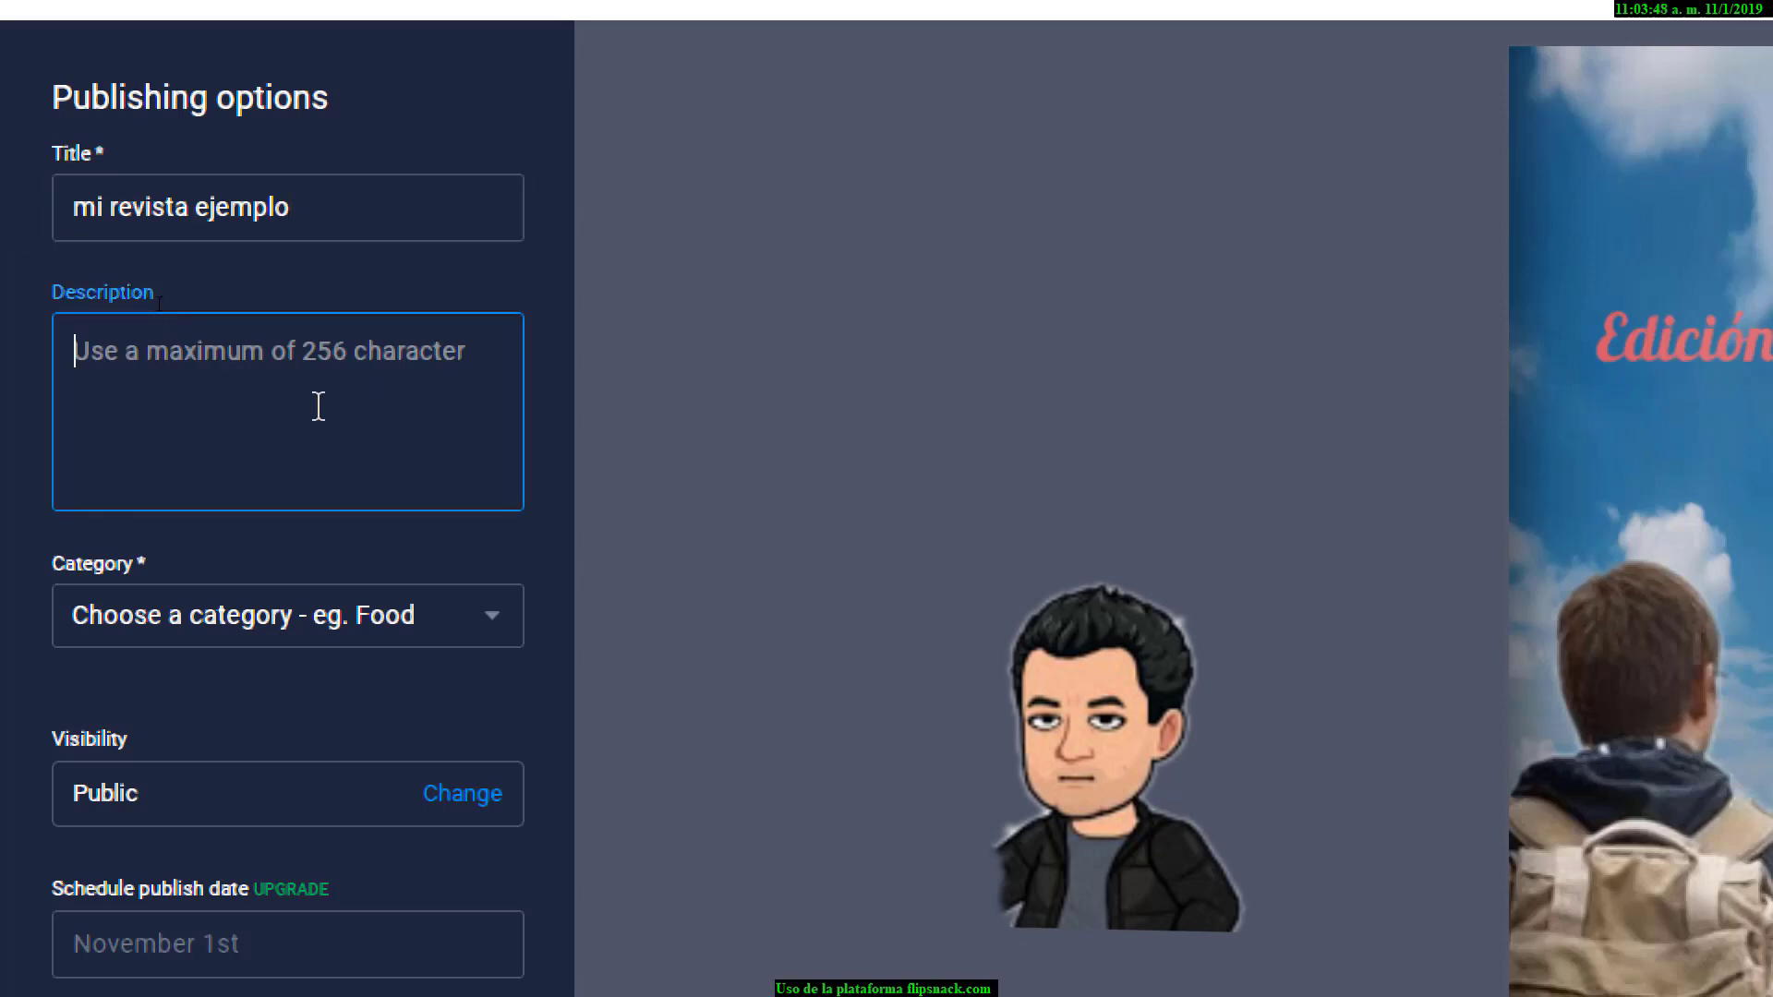
{"action": "type", "text": "des"}
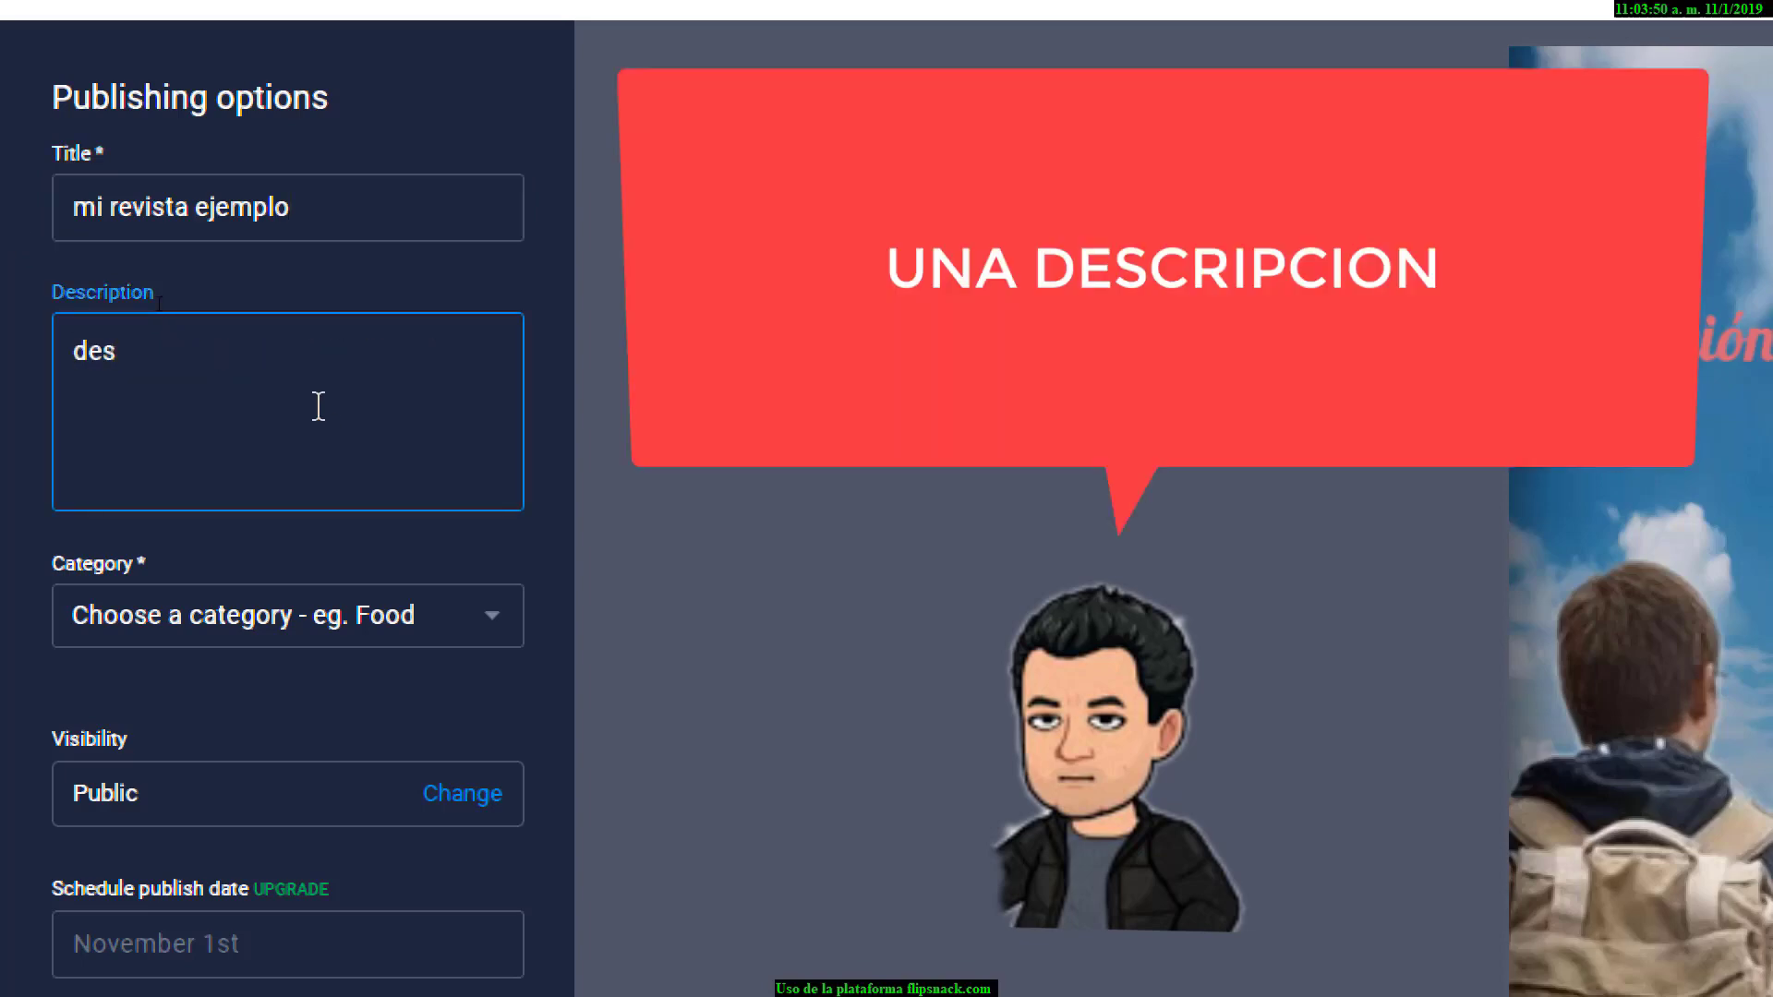
{"action": "type", "text": "cripcion de mi revista"}
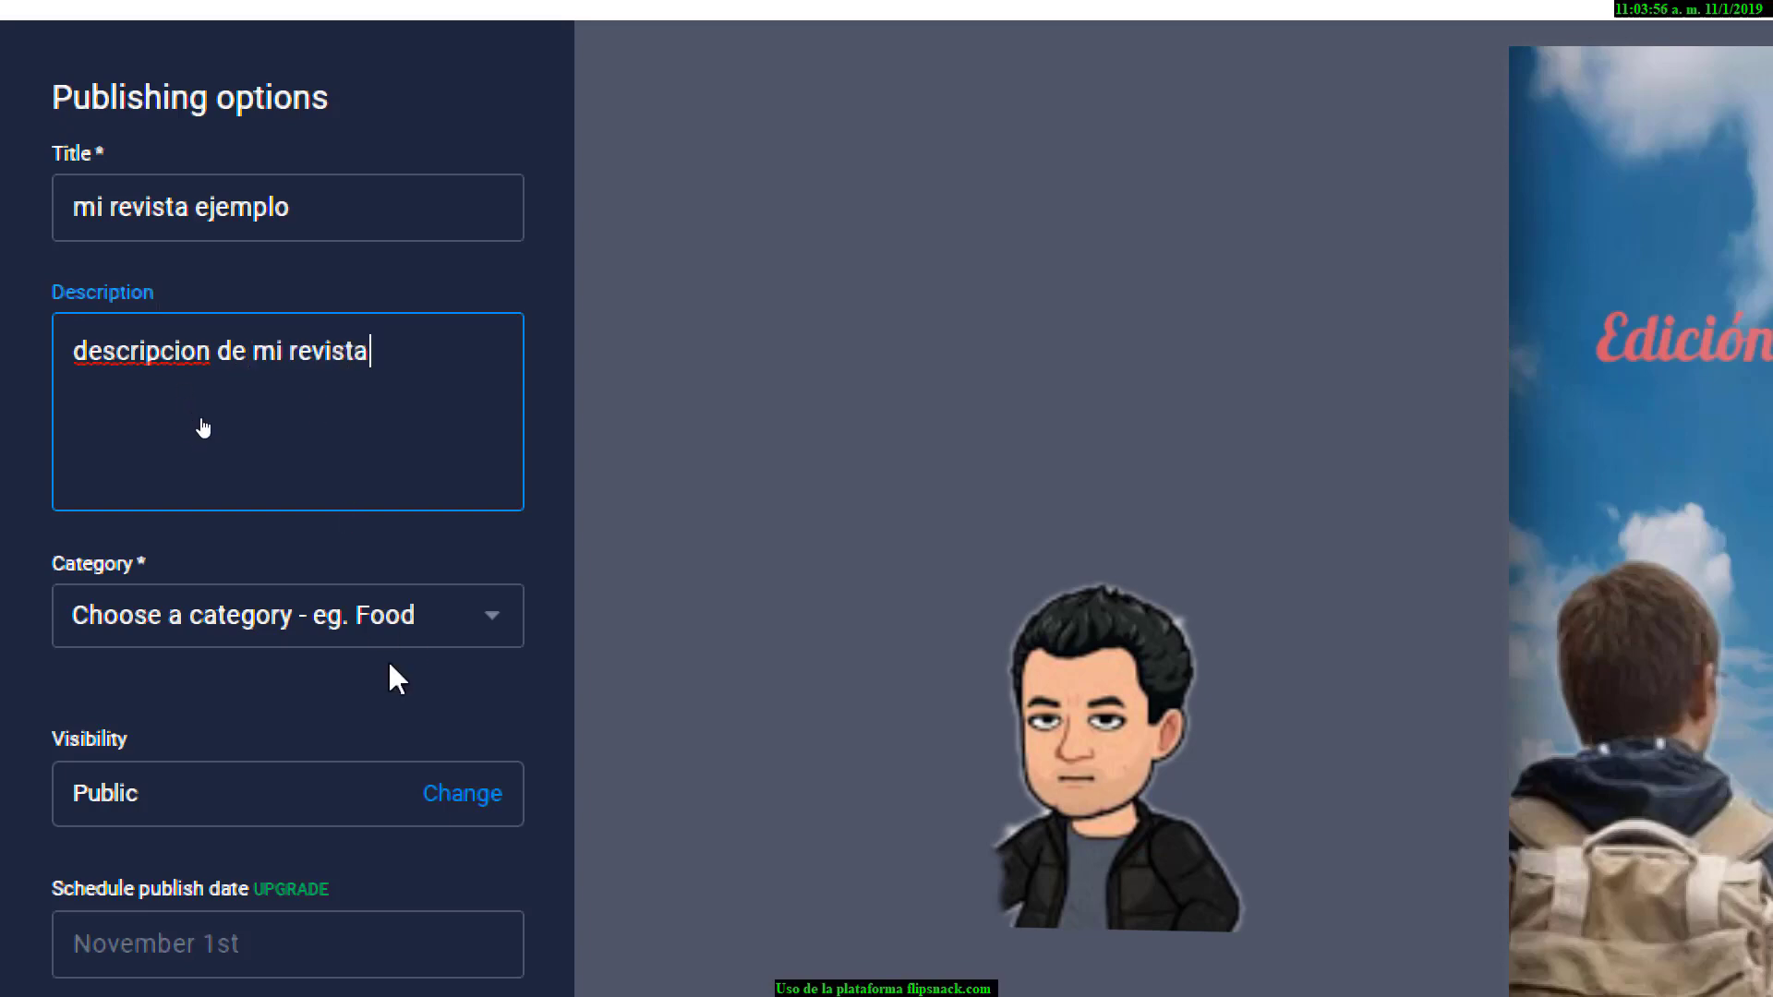
- Choose Travel as the flipbook's category and publish it now
{"action": "left_click", "coordinate": [399, 616]}
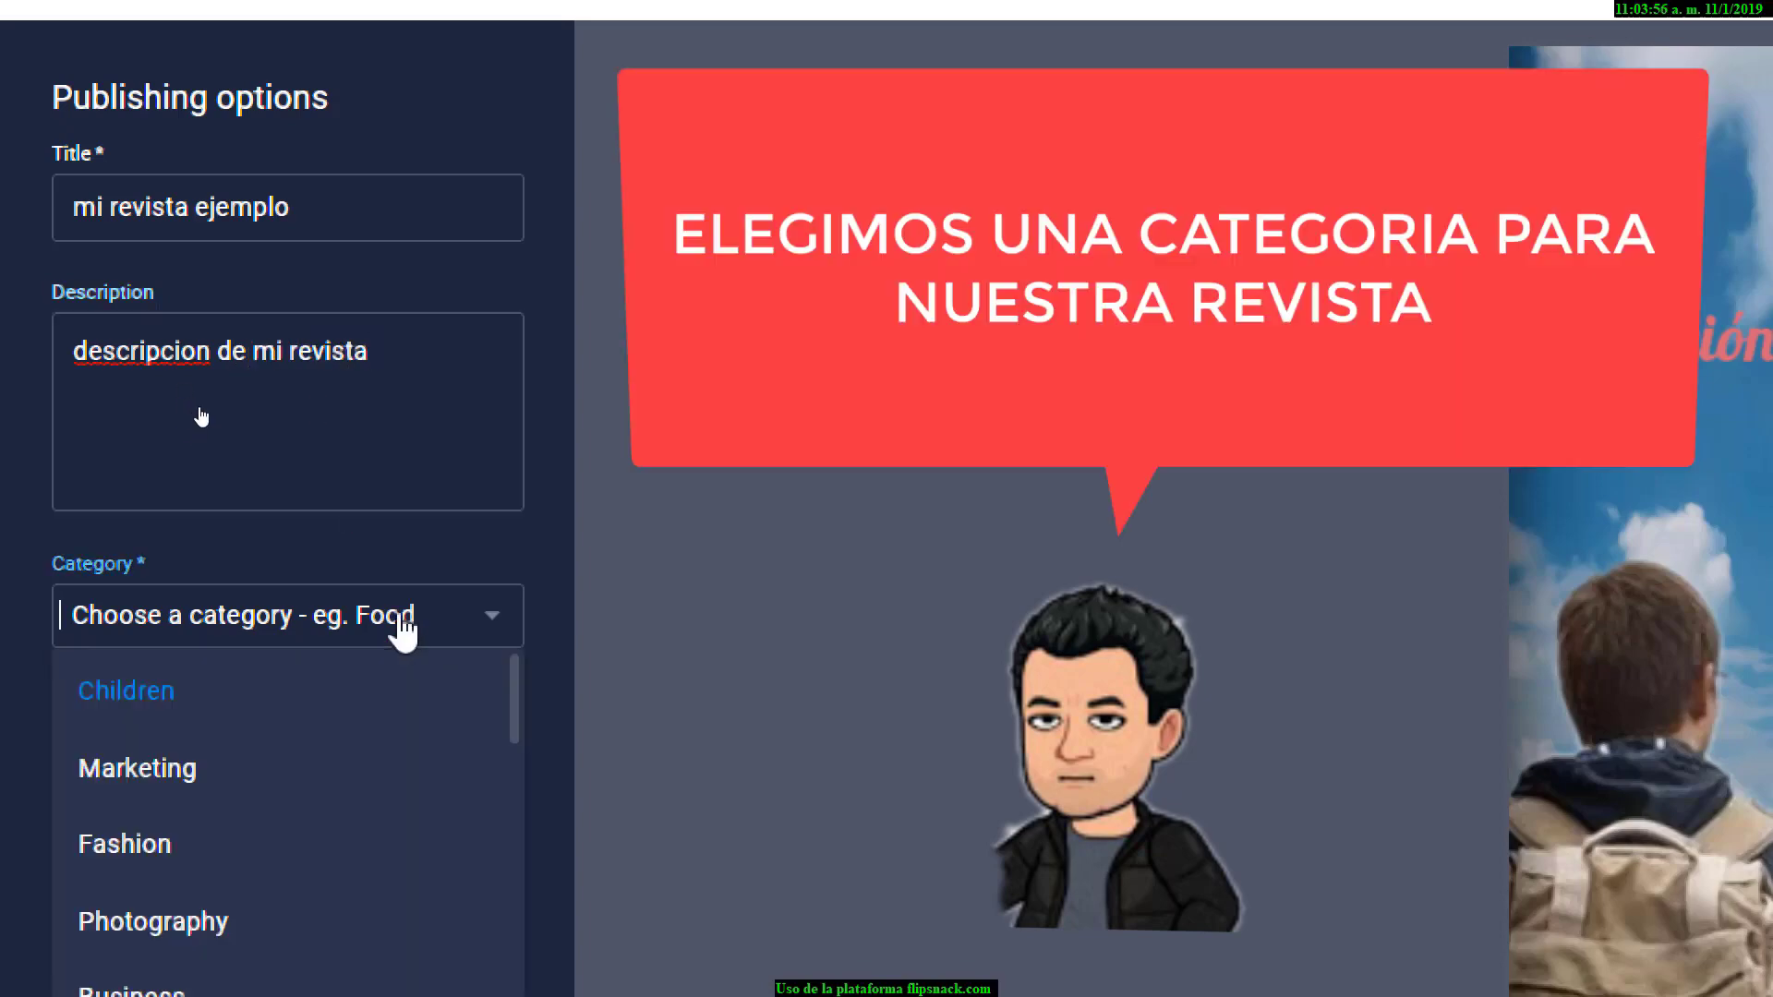
{"action": "scroll", "coordinate": [258, 857], "scroll_direction": "down", "scroll_amount": 4}
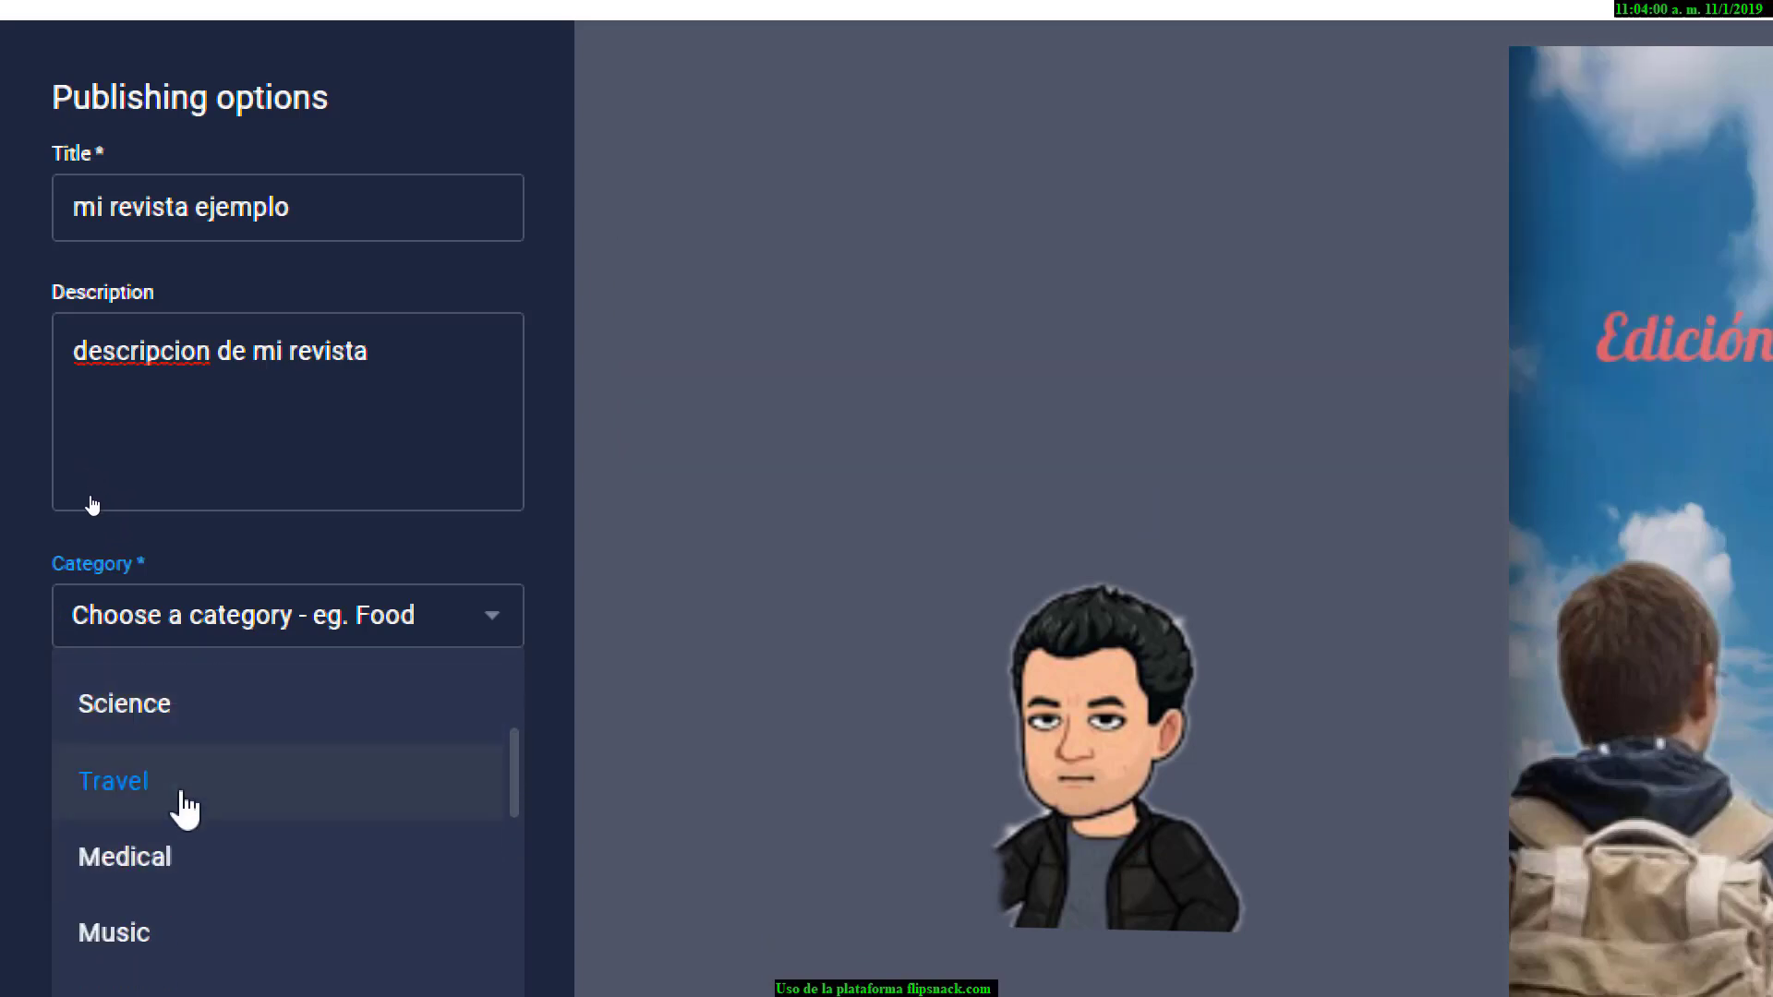
{"action": "left_click", "coordinate": [182, 785]}
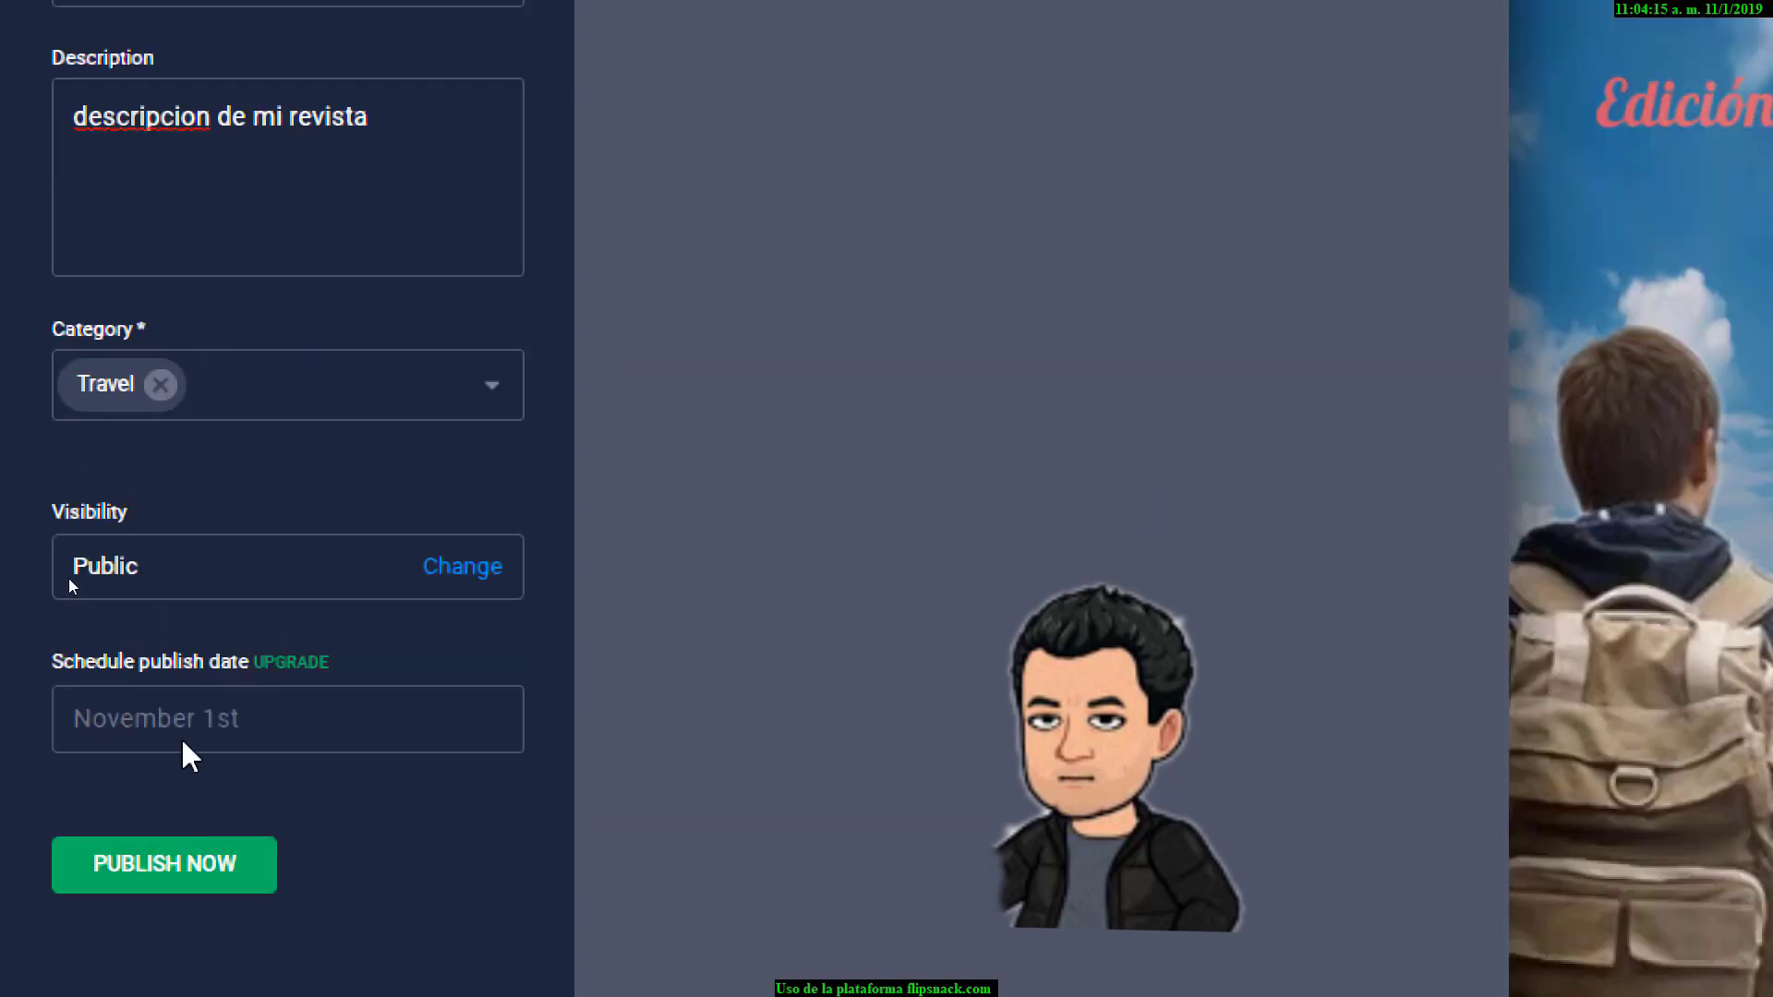
{"action": "left_click", "coordinate": [141, 873]}
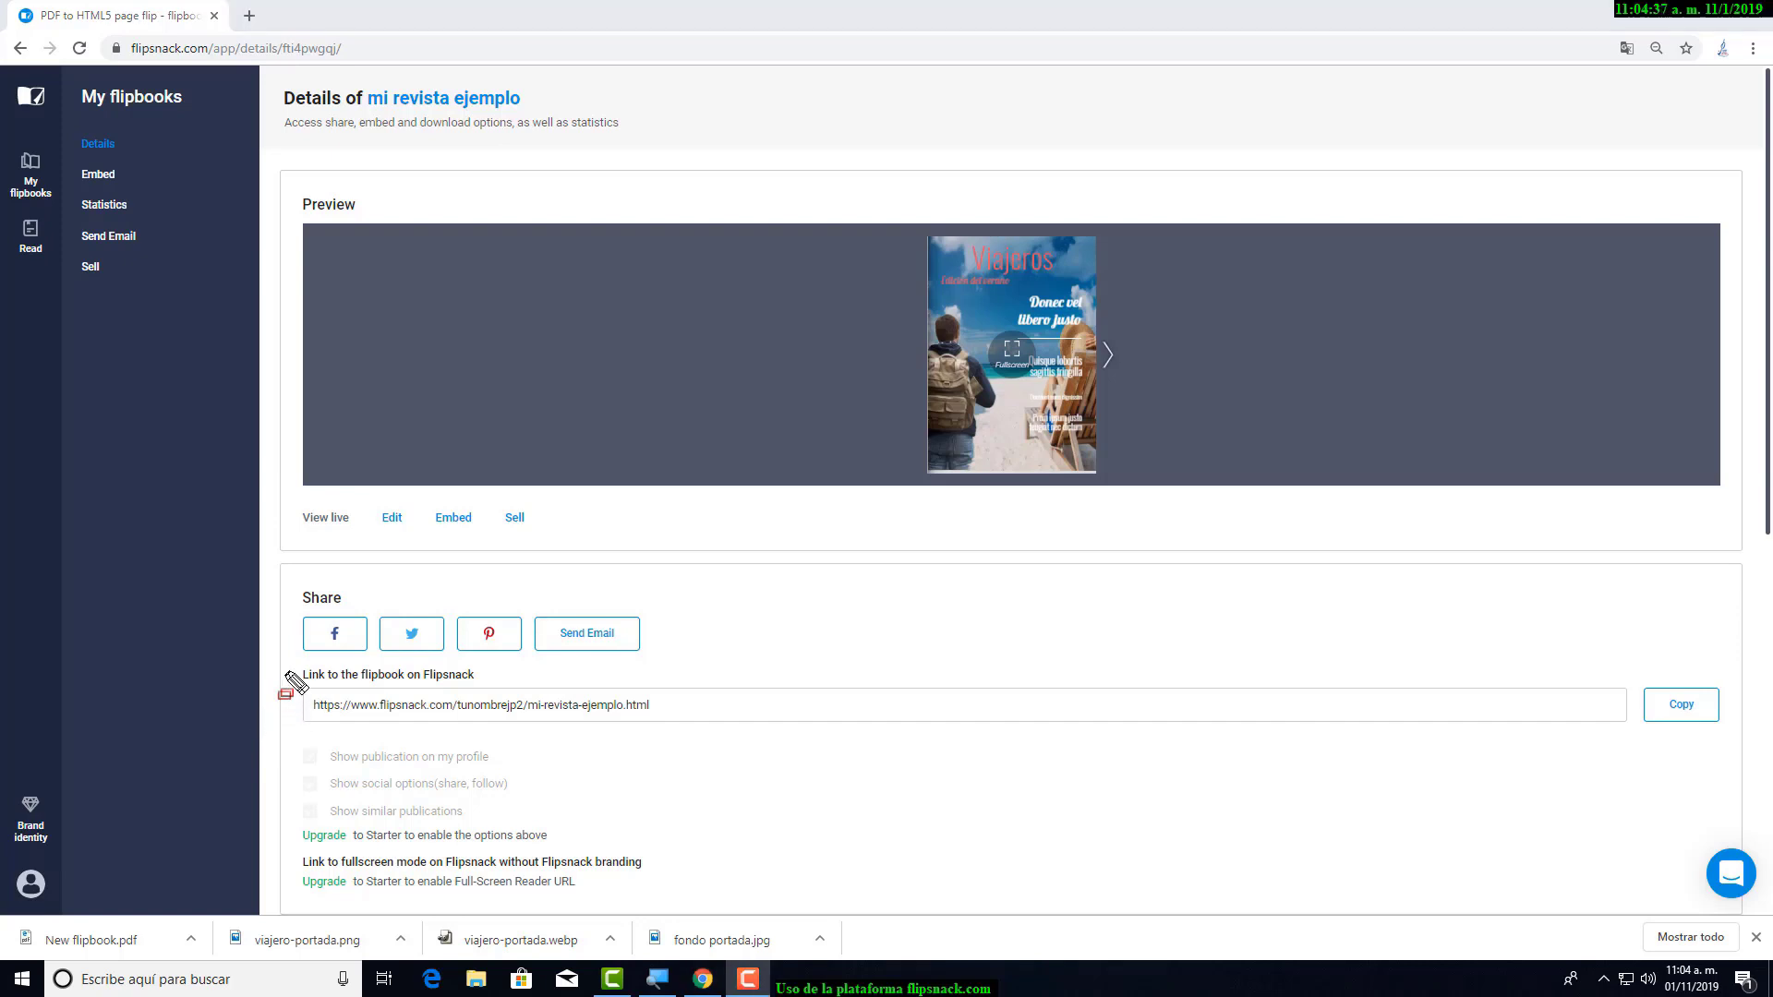
- Copy the link to the published flipbook from its sharing details
{"action": "mouse_move", "coordinate": [289, 662]}
{"action": "left_mouse_down"}
{"action": "mouse_move", "coordinate": [468, 748]}
{"action": "mouse_move", "coordinate": [824, 744]}
{"action": "left_mouse_up"}
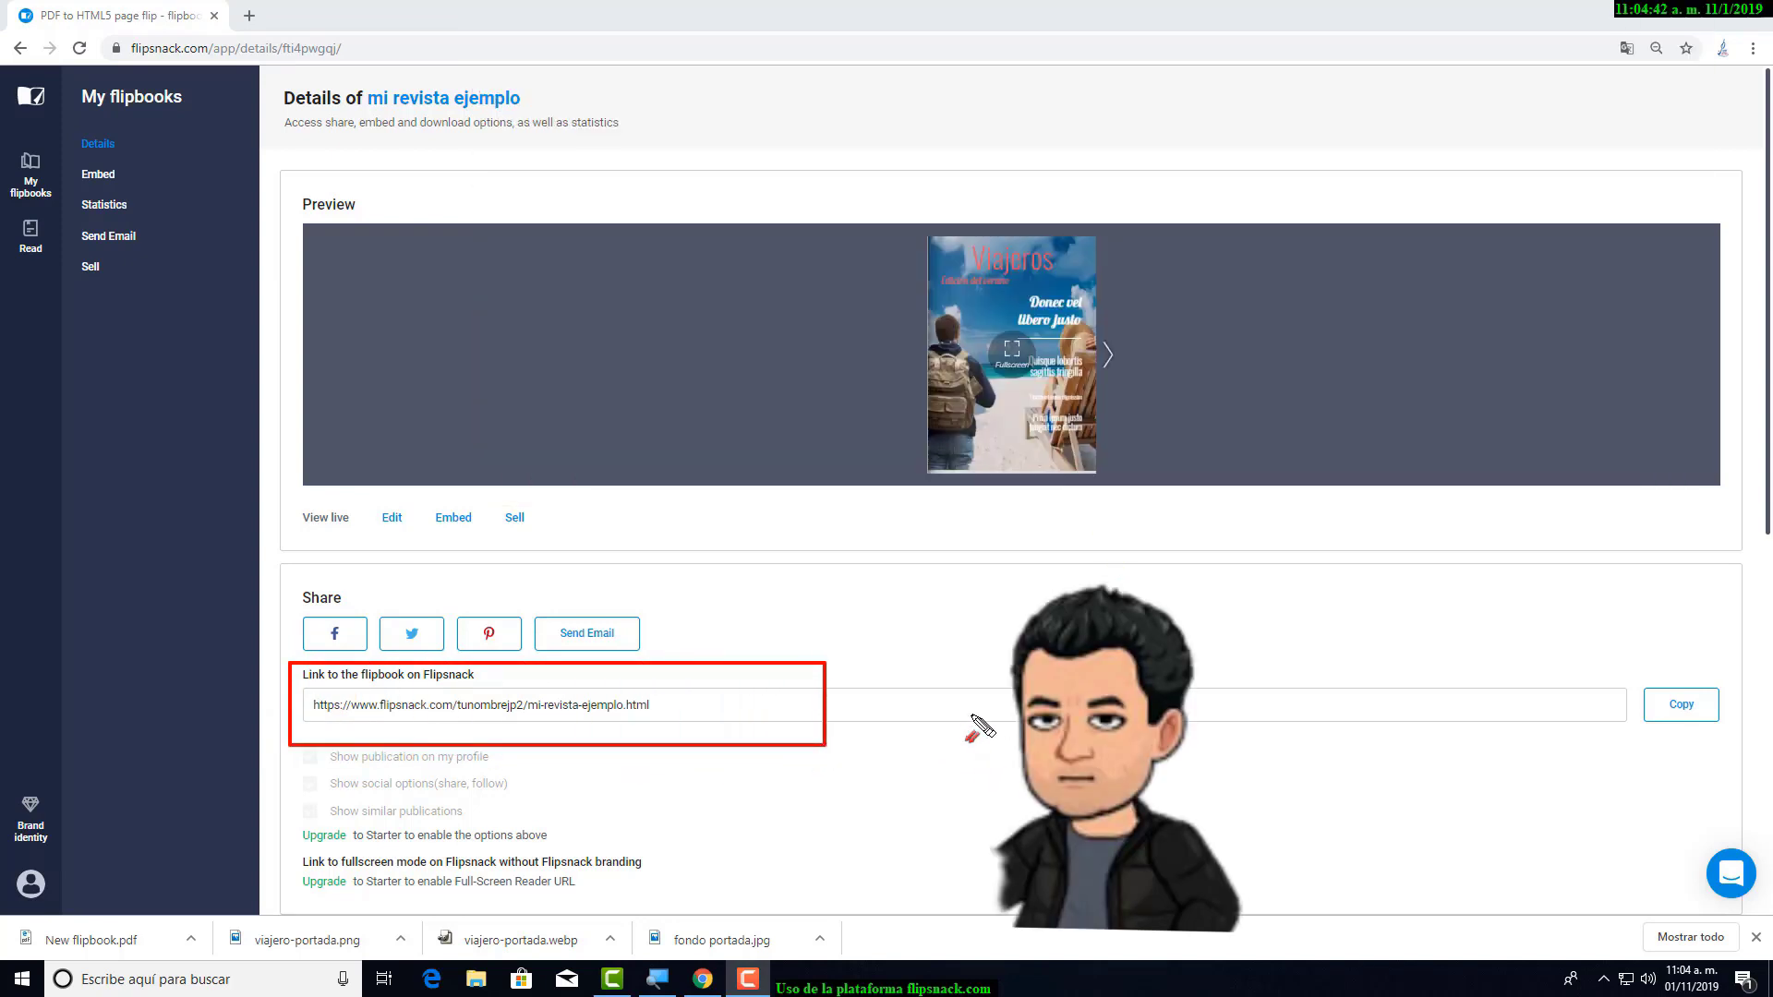
{"action": "mouse_move", "coordinate": [967, 695]}
{"action": "left_mouse_down"}
{"action": "mouse_move", "coordinate": [1376, 720]}
{"action": "mouse_move", "coordinate": [1630, 699]}
{"action": "left_mouse_up"}
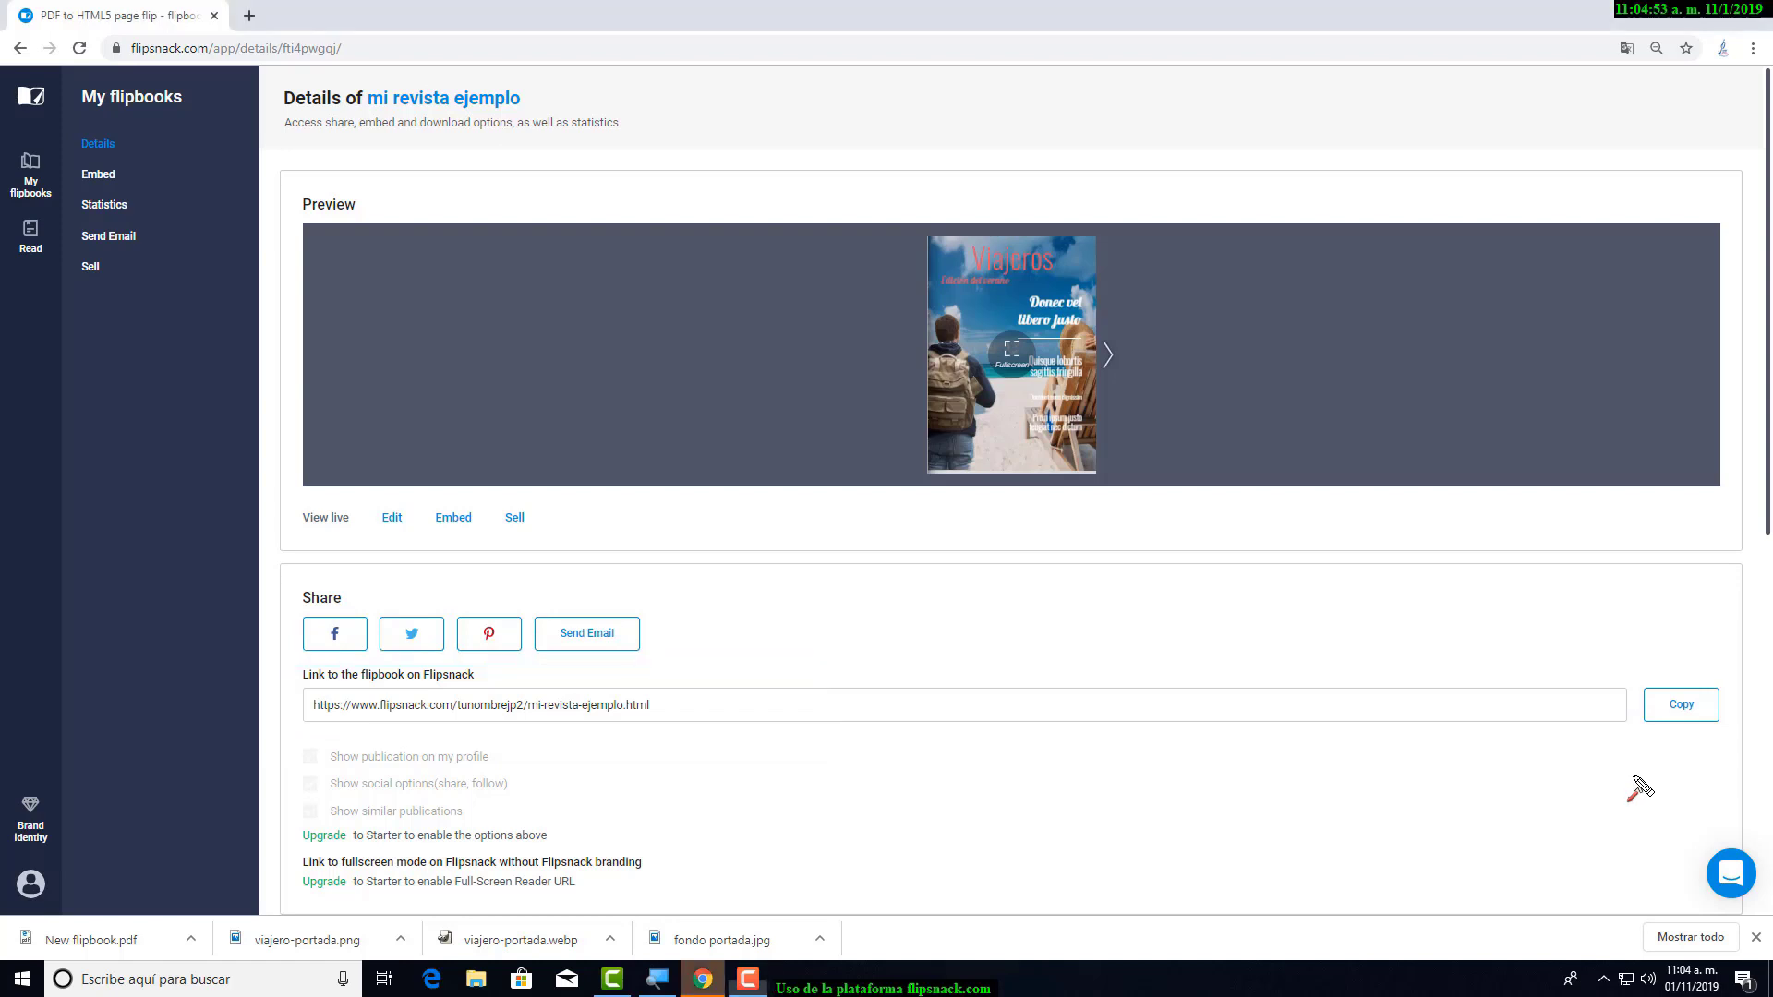
{"action": "left_click", "coordinate": [1684, 706]}
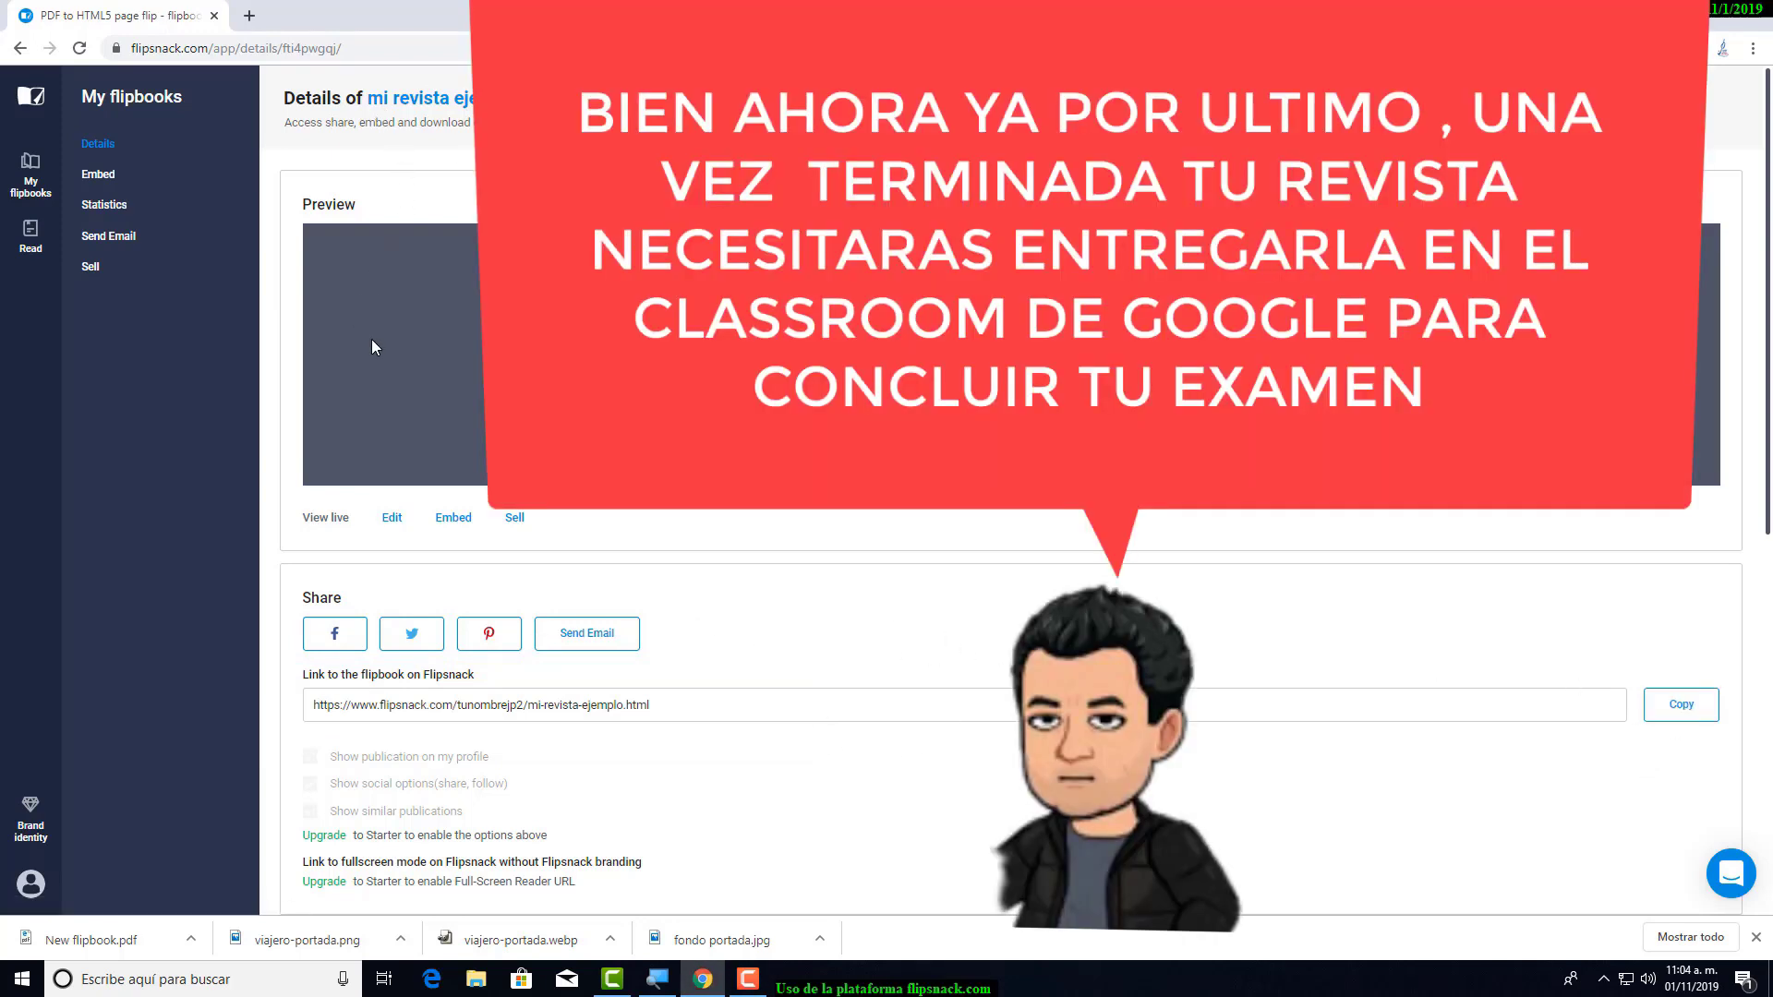
- Switch to the Google Classroom class "Clase de Prueba" and open the assignment "Trabajo para Evaluar 2do. Parcial - Revista Digital"
{"action": "left_click", "coordinate": [250, 17]}
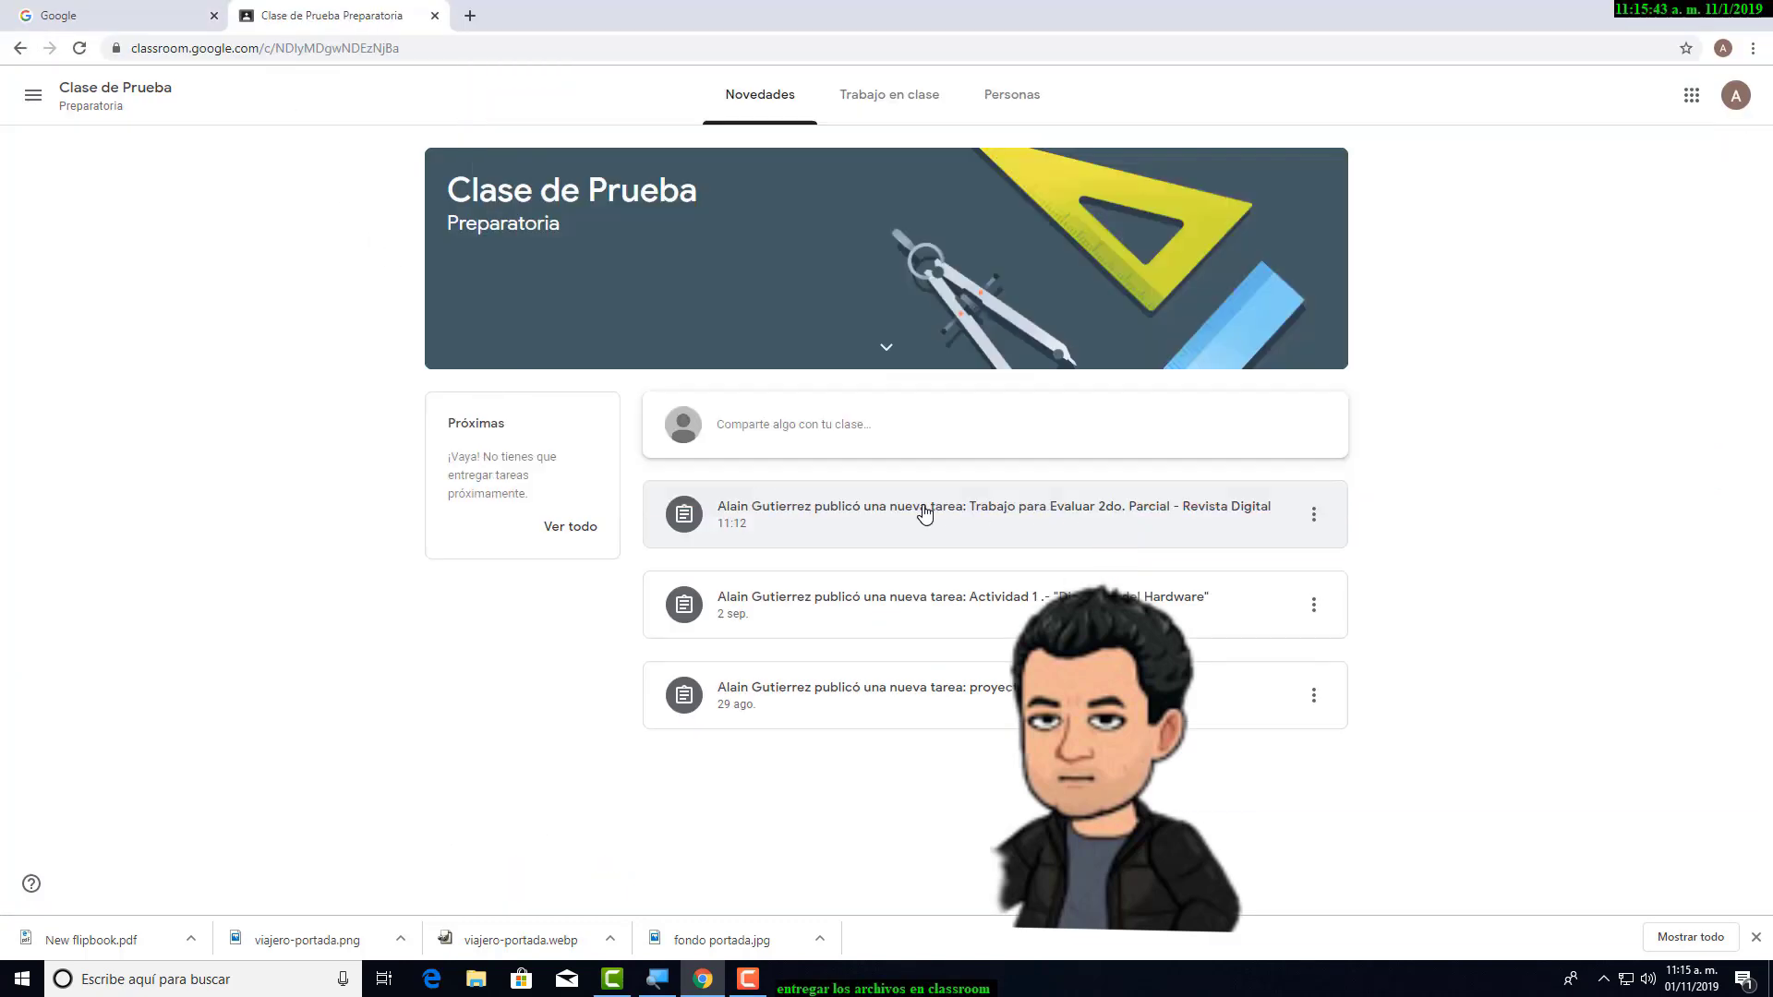
{"action": "left_click", "coordinate": [925, 514]}
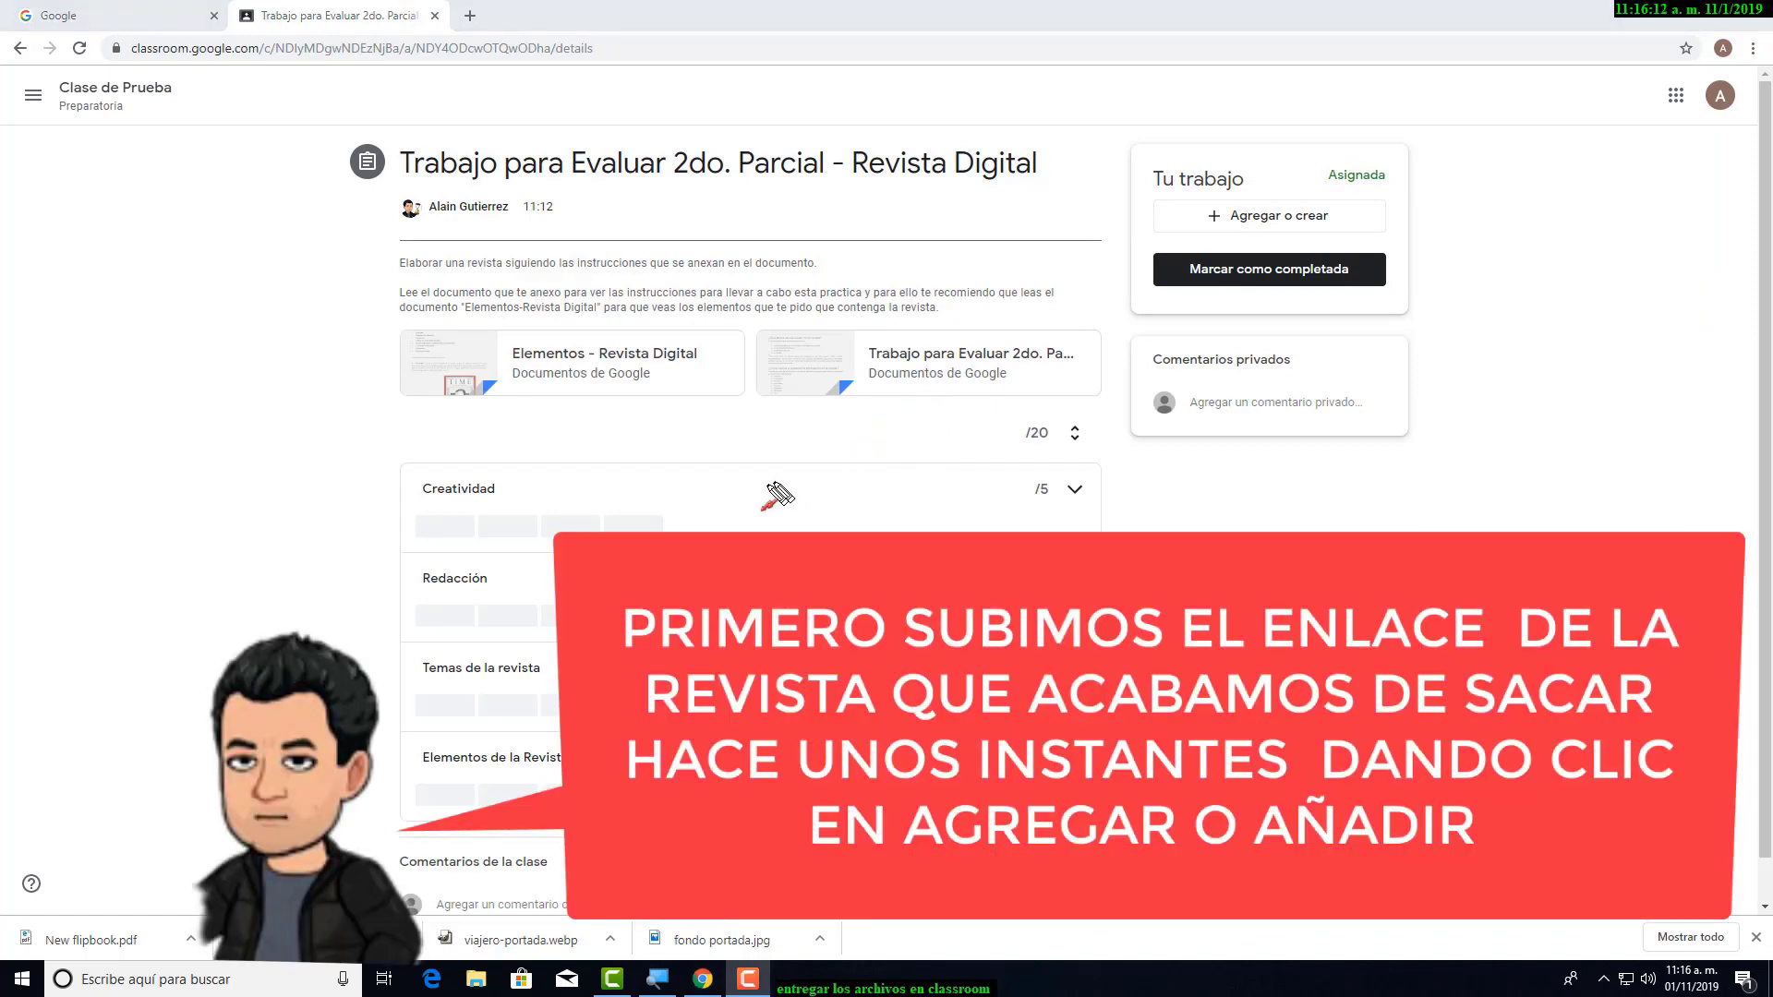
{"action": "mouse_move", "coordinate": [769, 483]}
{"action": "left_mouse_down"}
{"action": "mouse_move", "coordinate": [1154, 234]}
{"action": "mouse_move", "coordinate": [1420, 245]}
{"action": "left_mouse_up"}
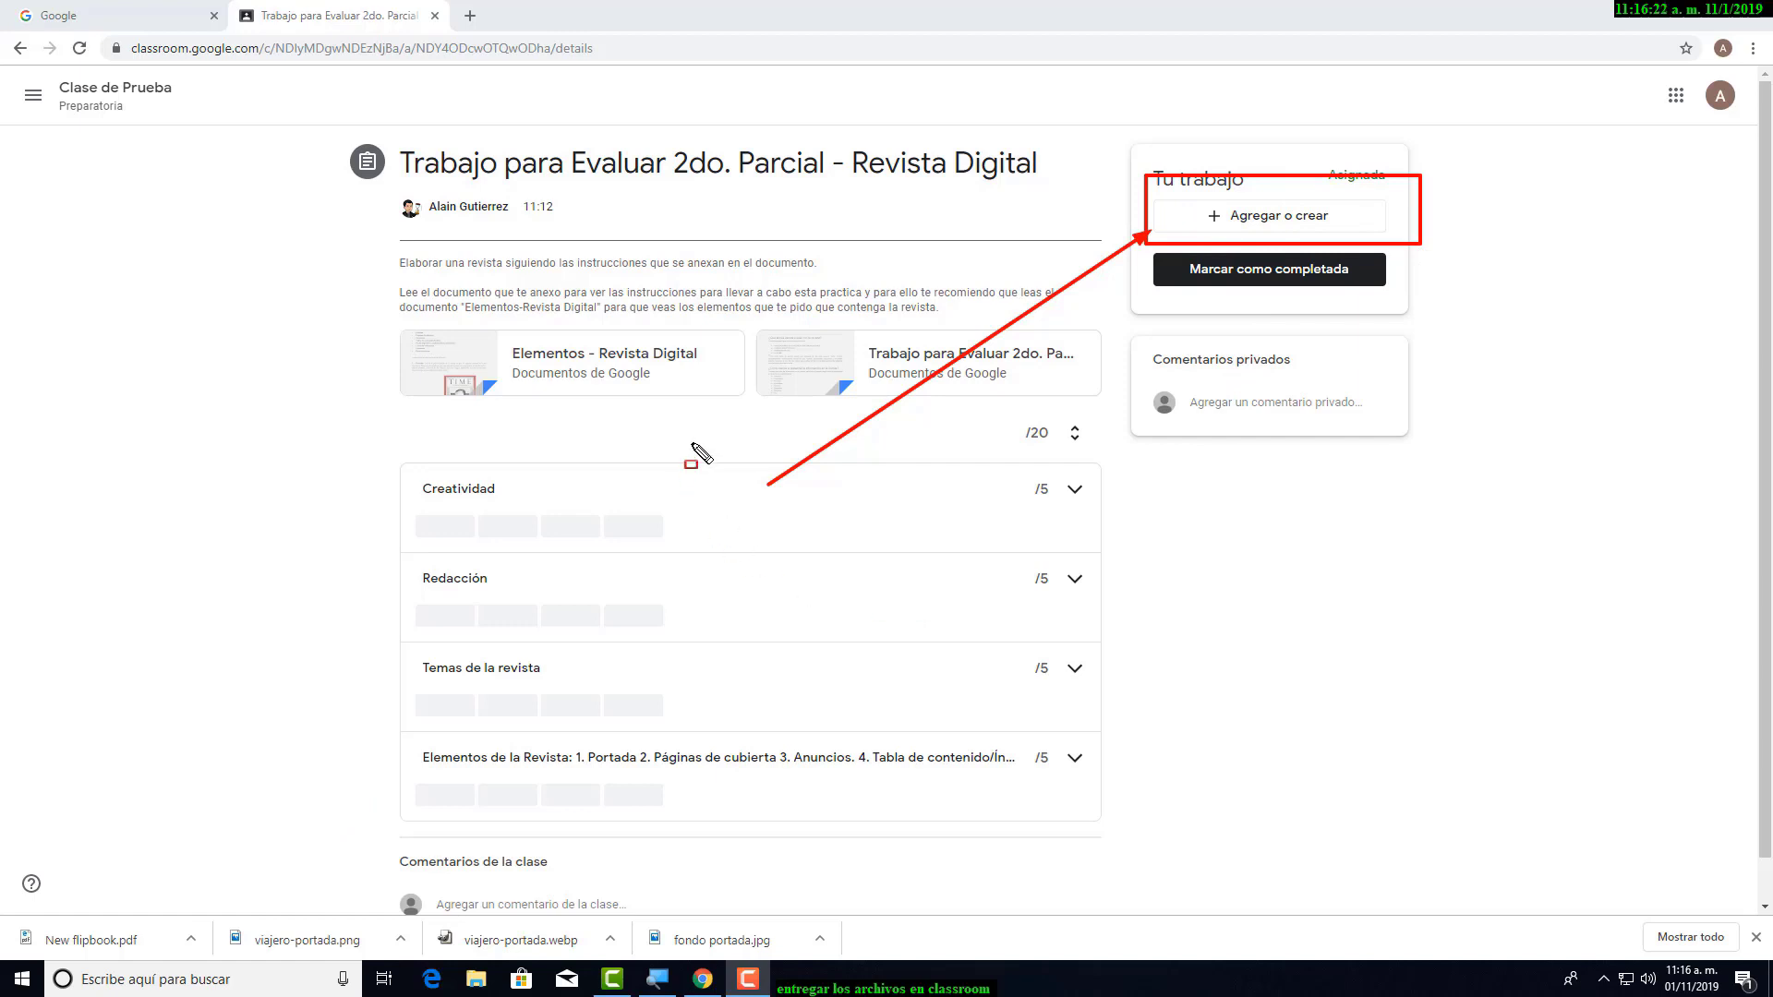
{"action": "key", "text": "Escape"}
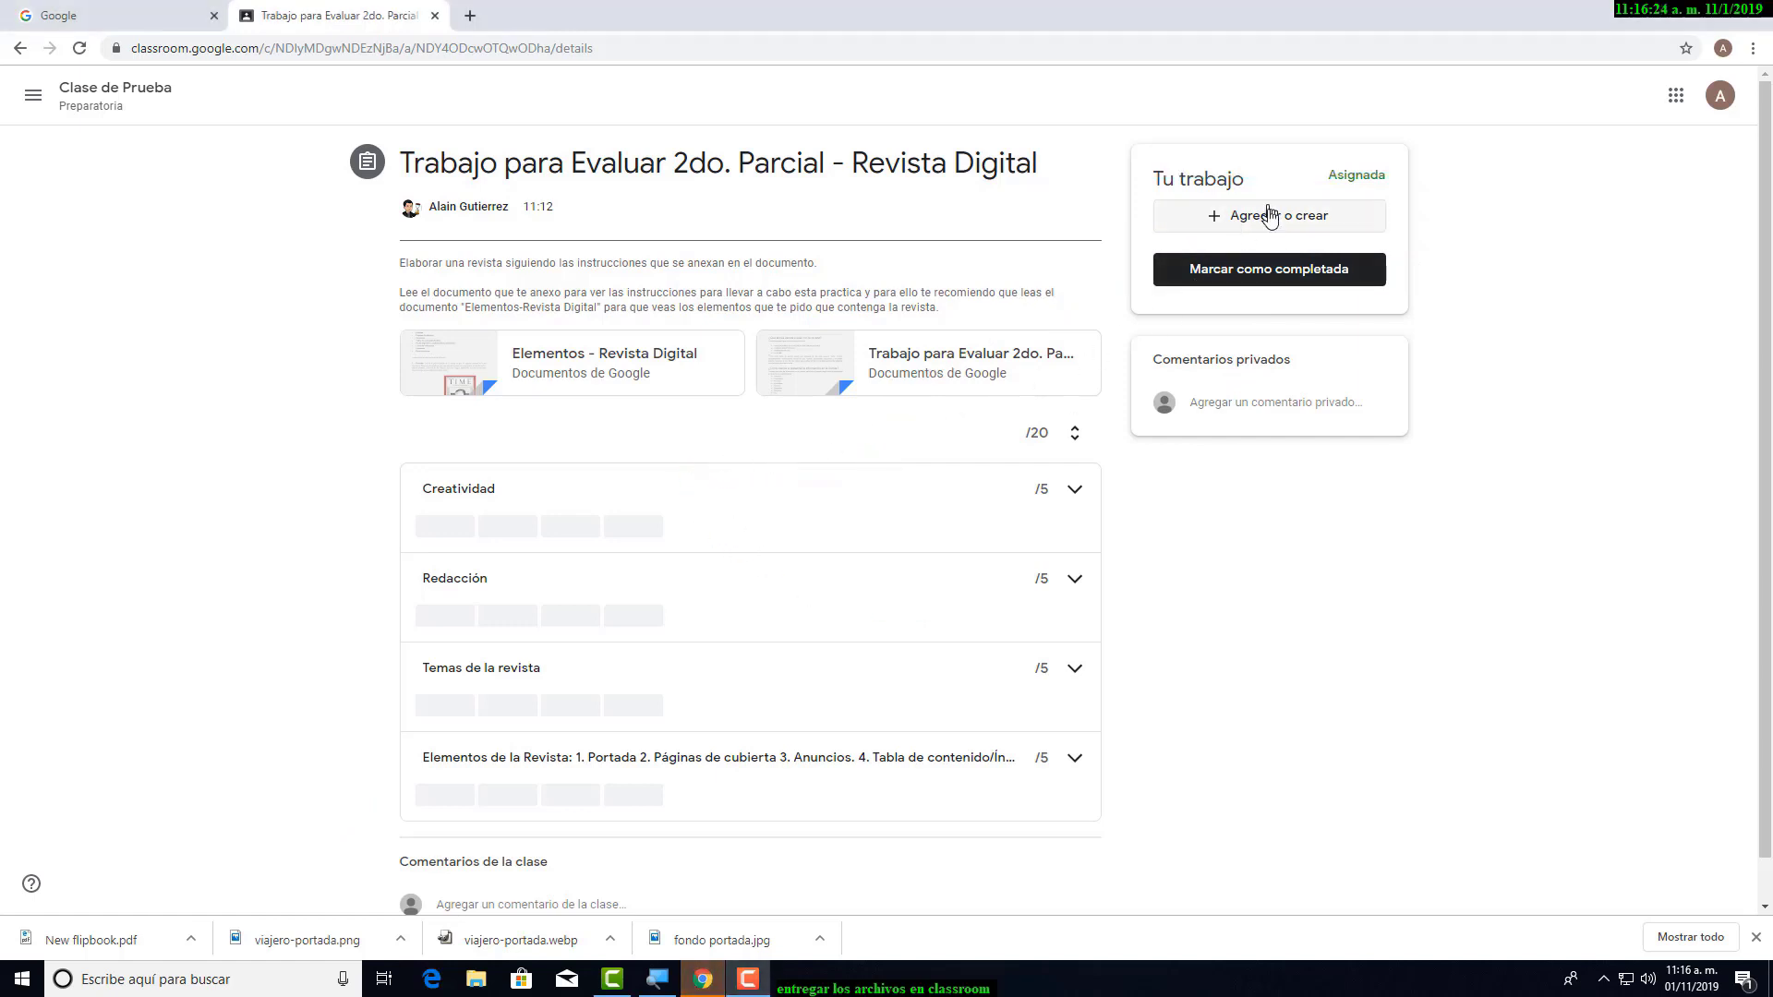
- Attach the copied link of the published flipbook to the student work of the assignment
{"action": "left_click", "coordinate": [1271, 217]}
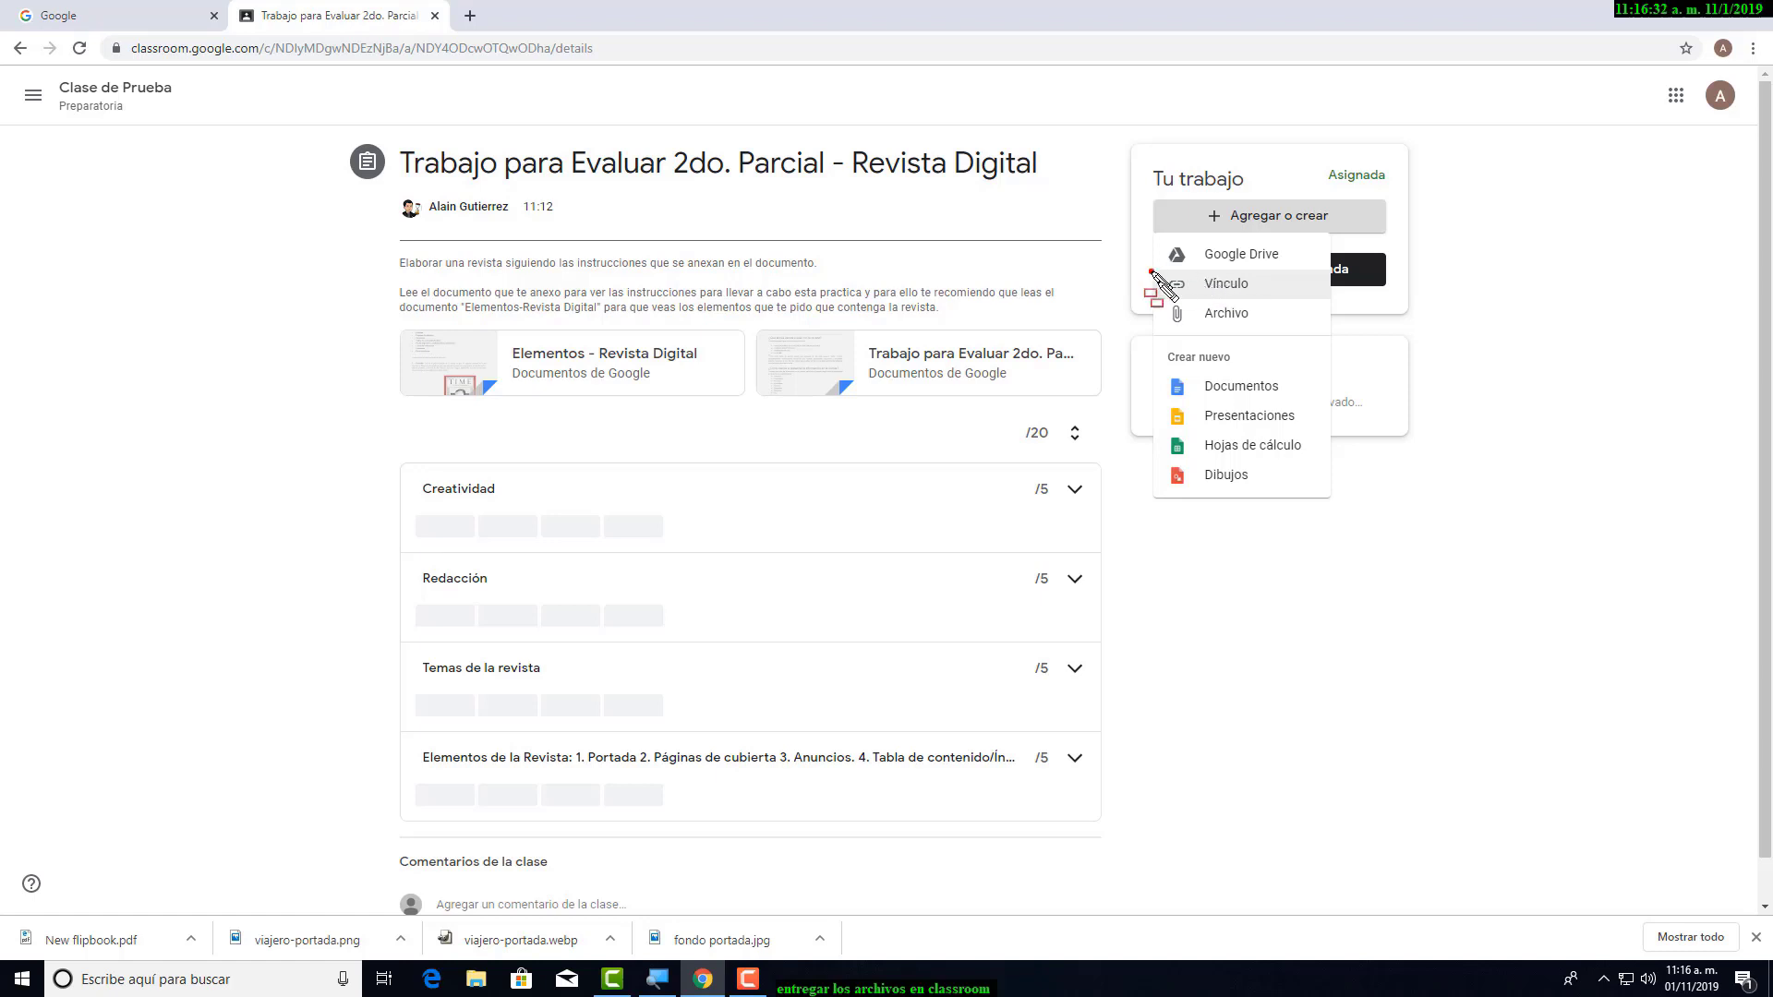
{"action": "left_click_drag", "start_coordinate": [1150, 271], "coordinate": [1313, 299]}
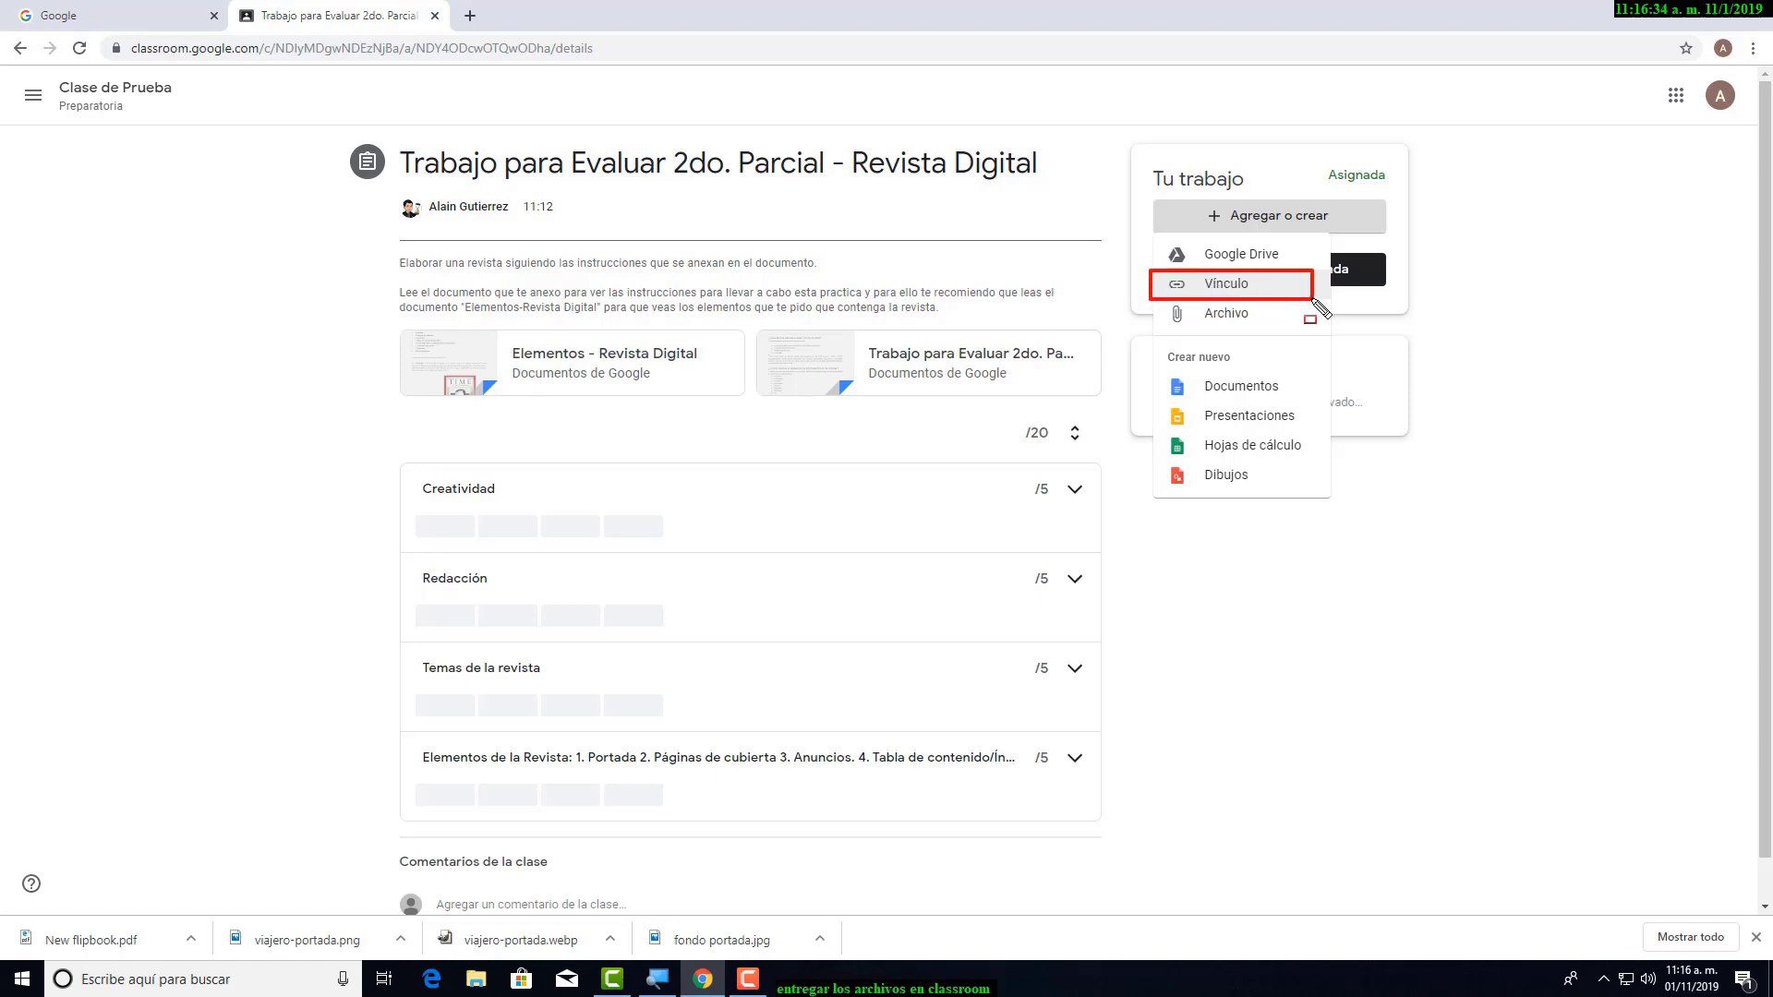
{"action": "left_click", "coordinate": [1236, 285]}
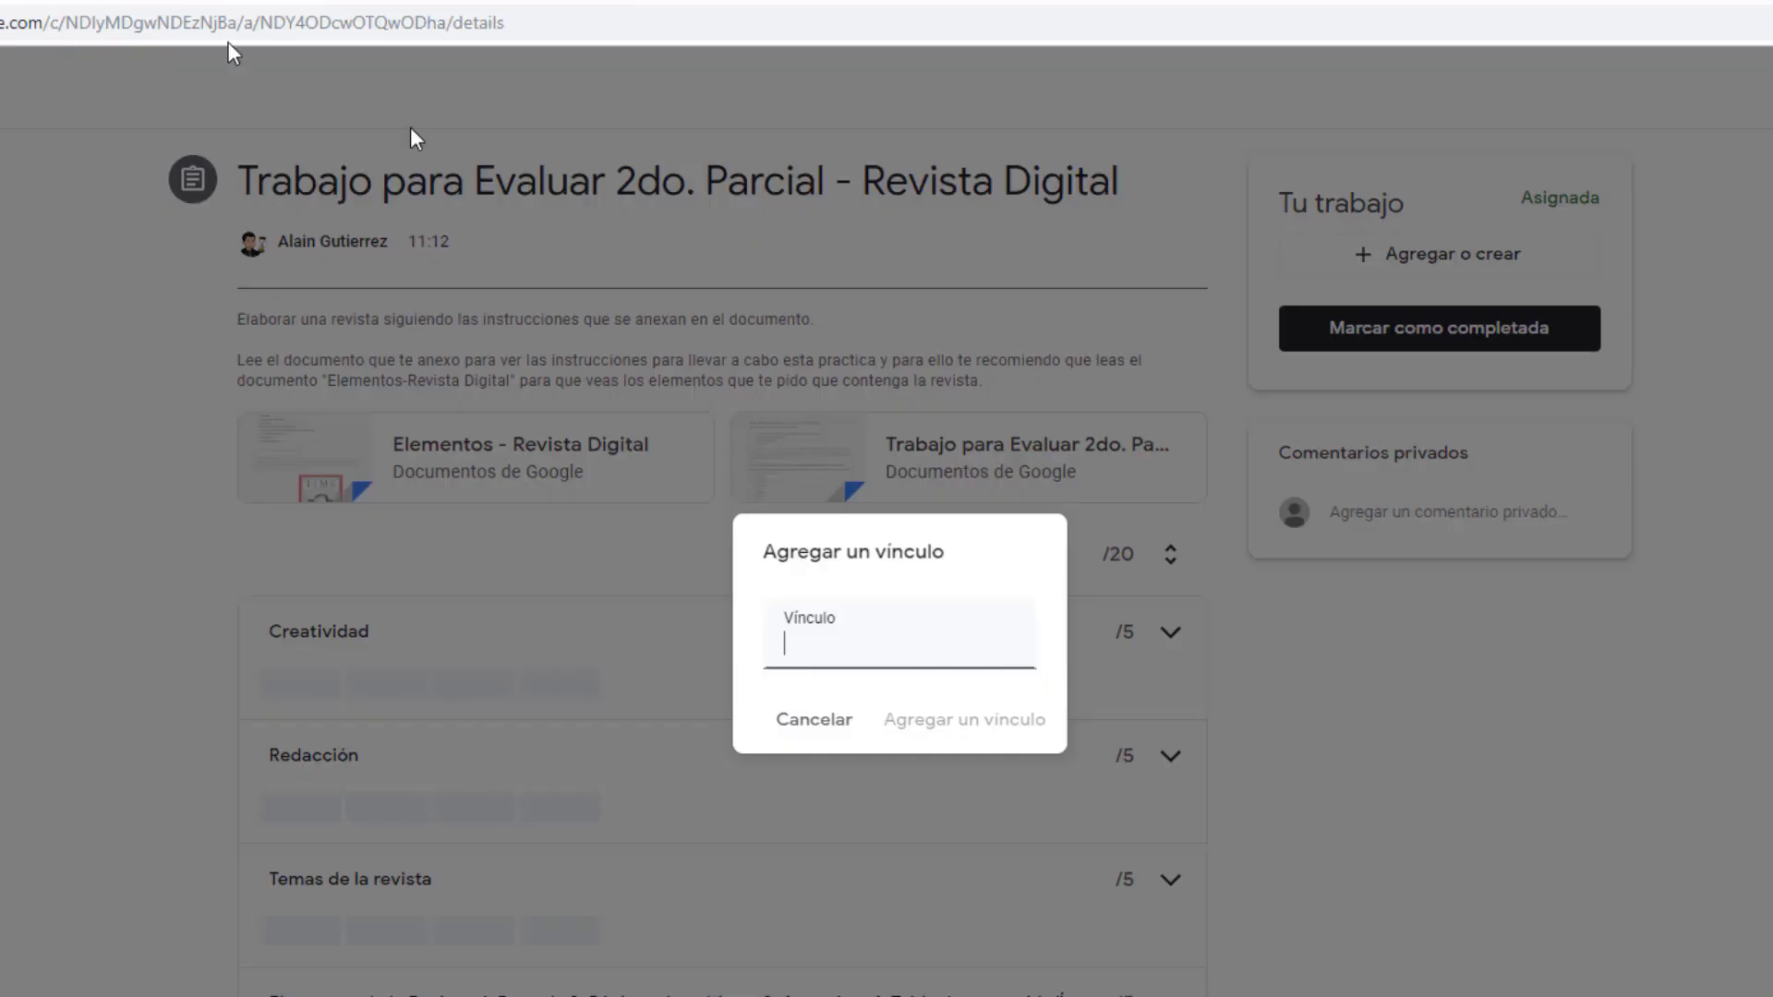
{"action": "right_click", "coordinate": [794, 643]}
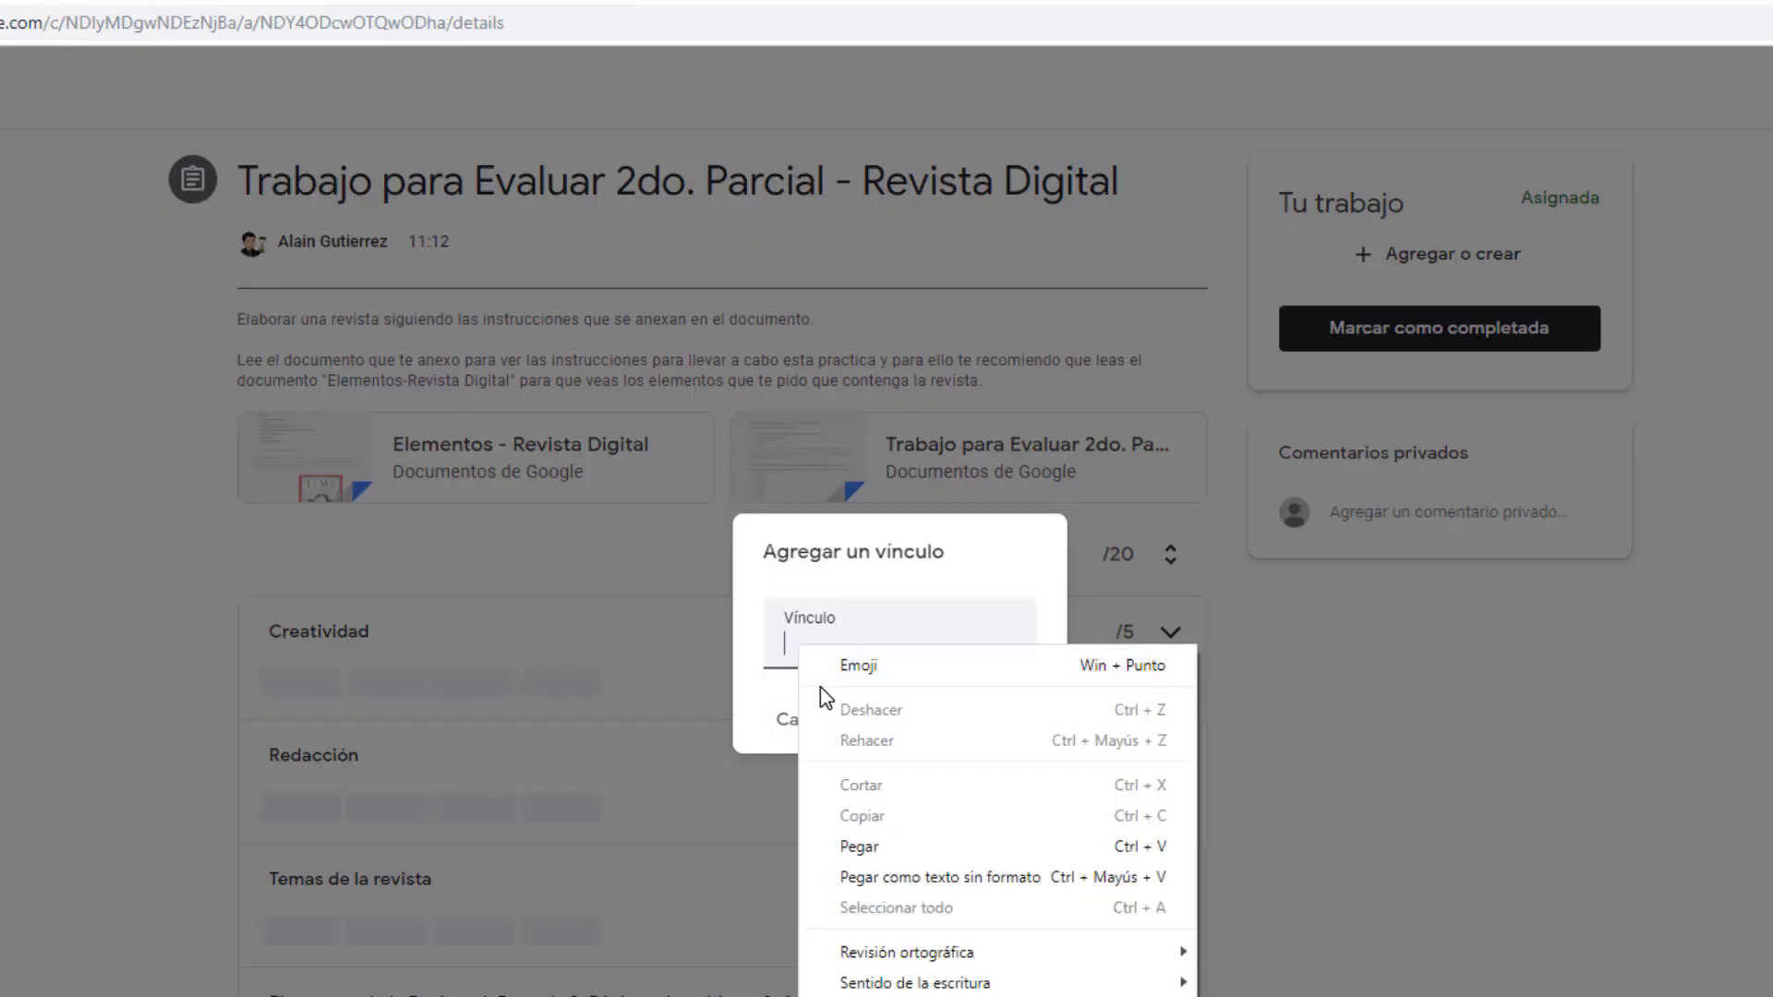
{"action": "left_click", "coordinate": [859, 847]}
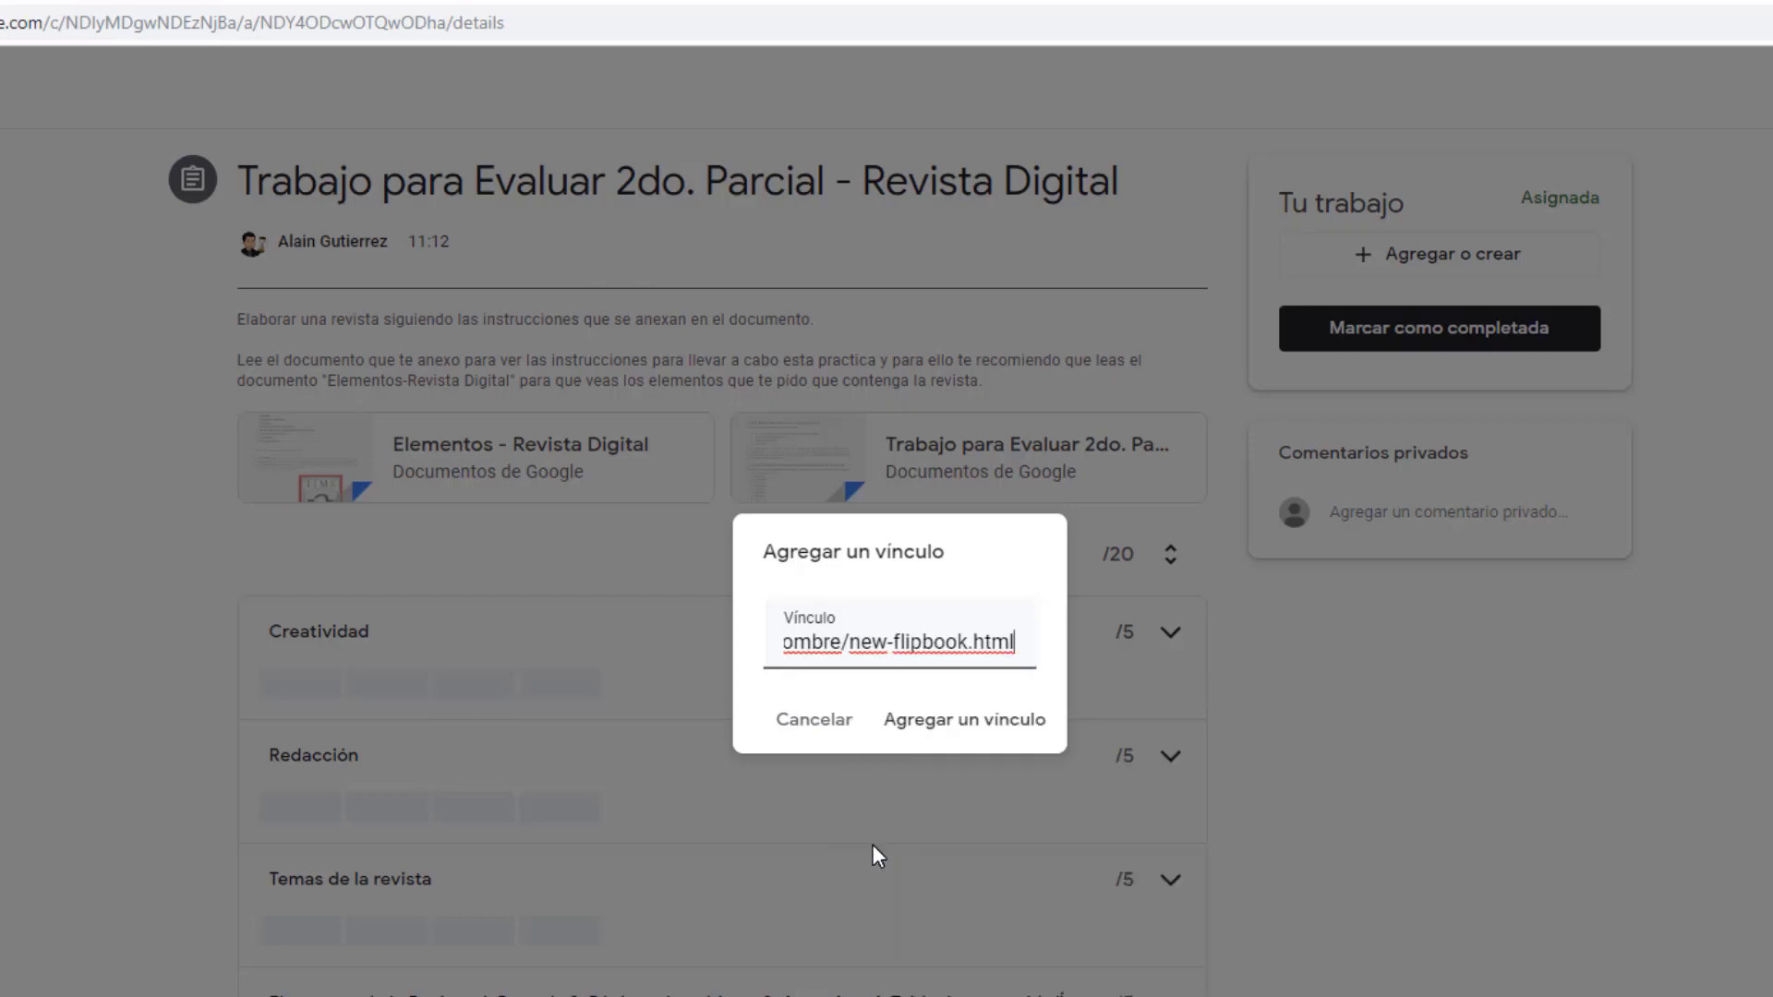
{"action": "left_click", "coordinate": [960, 732]}
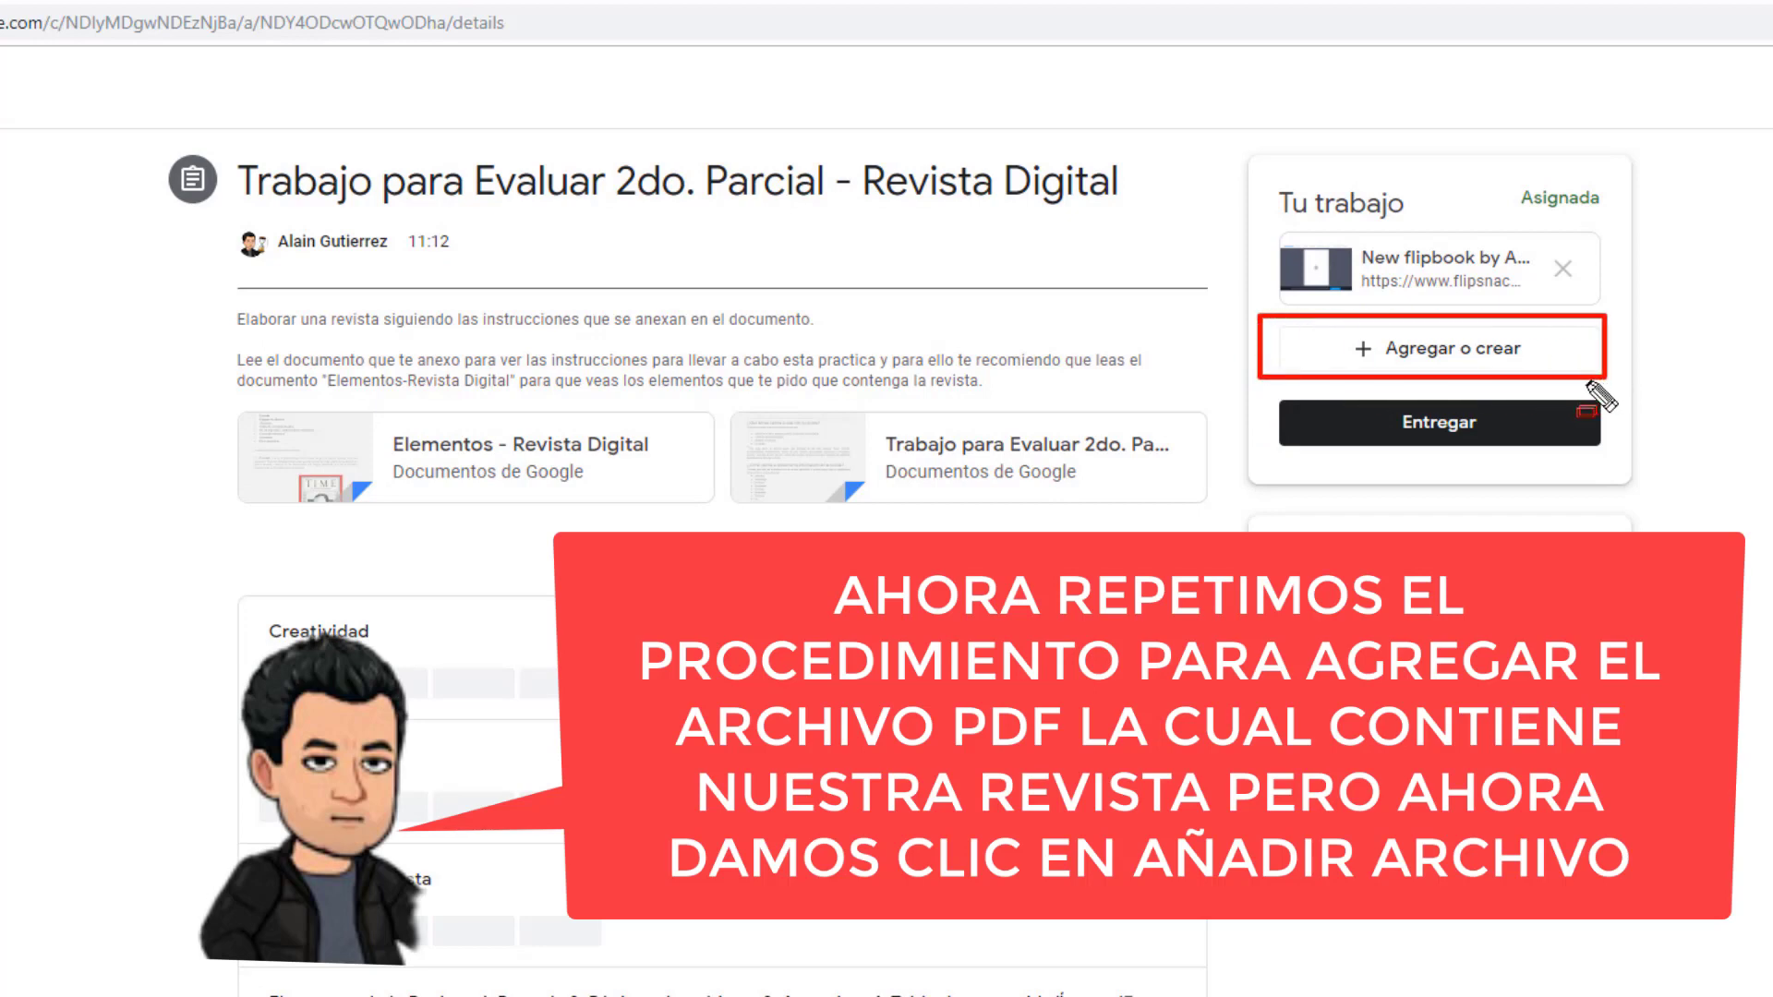
- Upload the file "mi revista.pdf" from the computer as an additional attachment to the assignment work
{"action": "left_click", "coordinate": [1429, 349]}
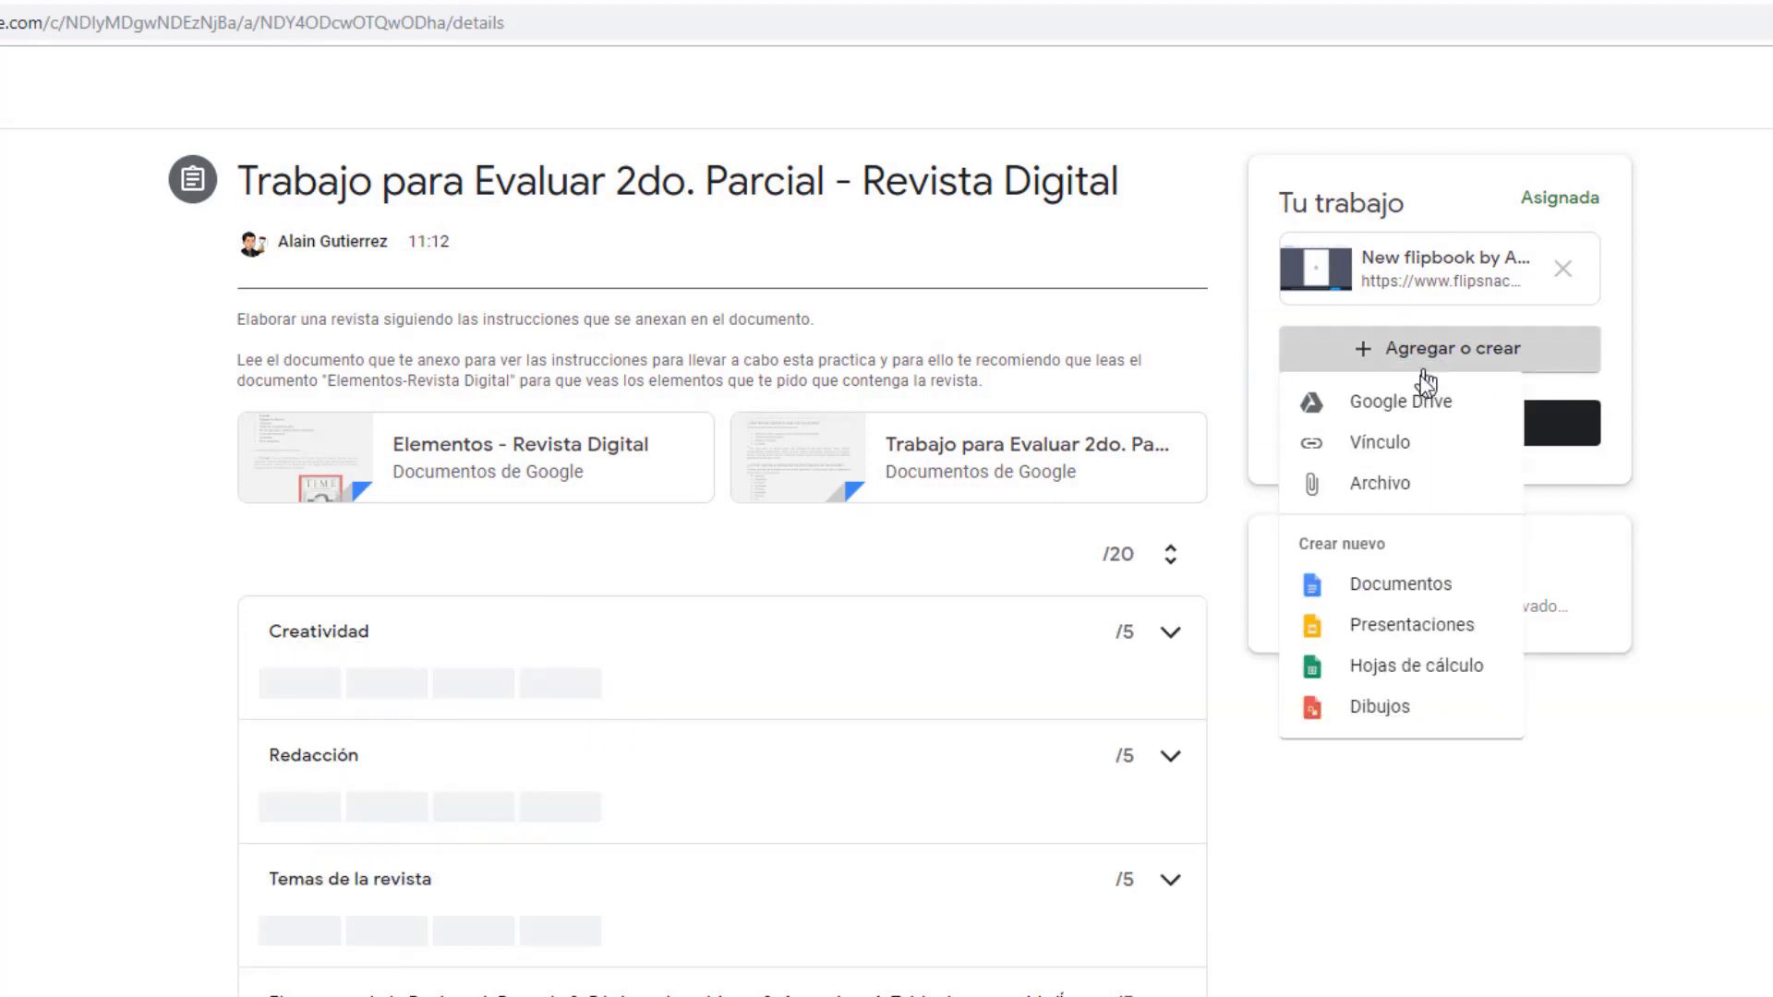
{"action": "left_click", "coordinate": [1386, 487]}
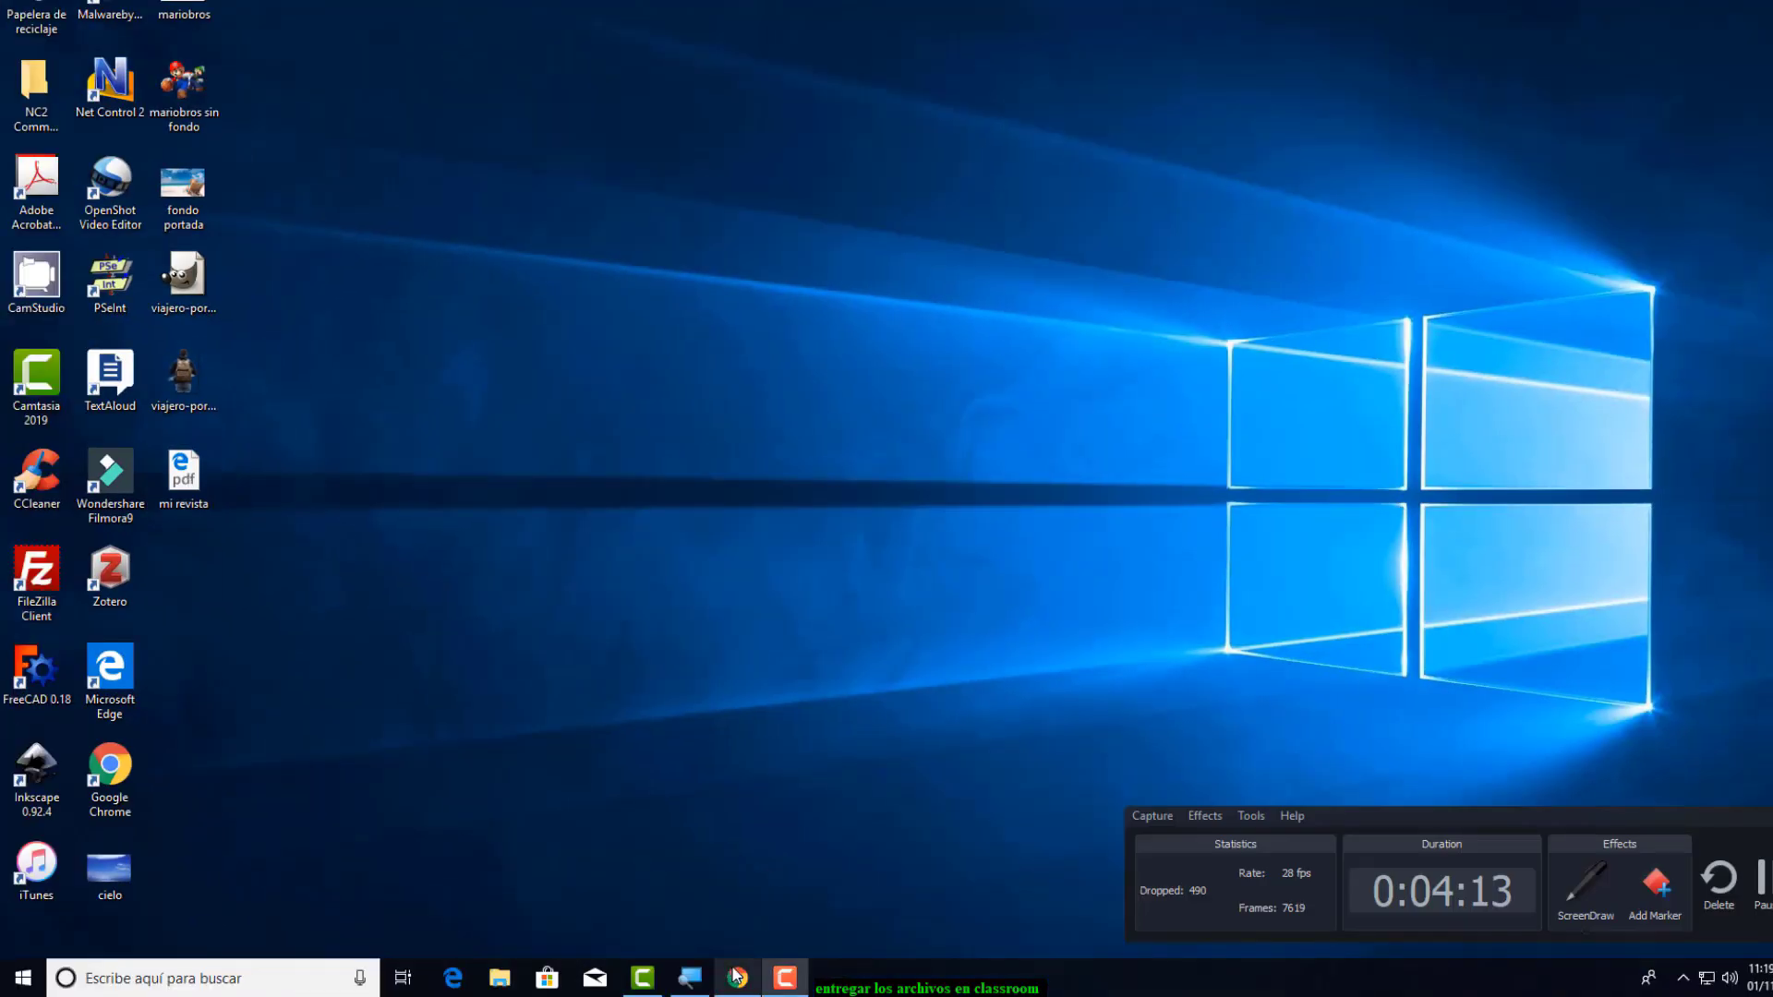
{"action": "left_click", "coordinate": [737, 978]}
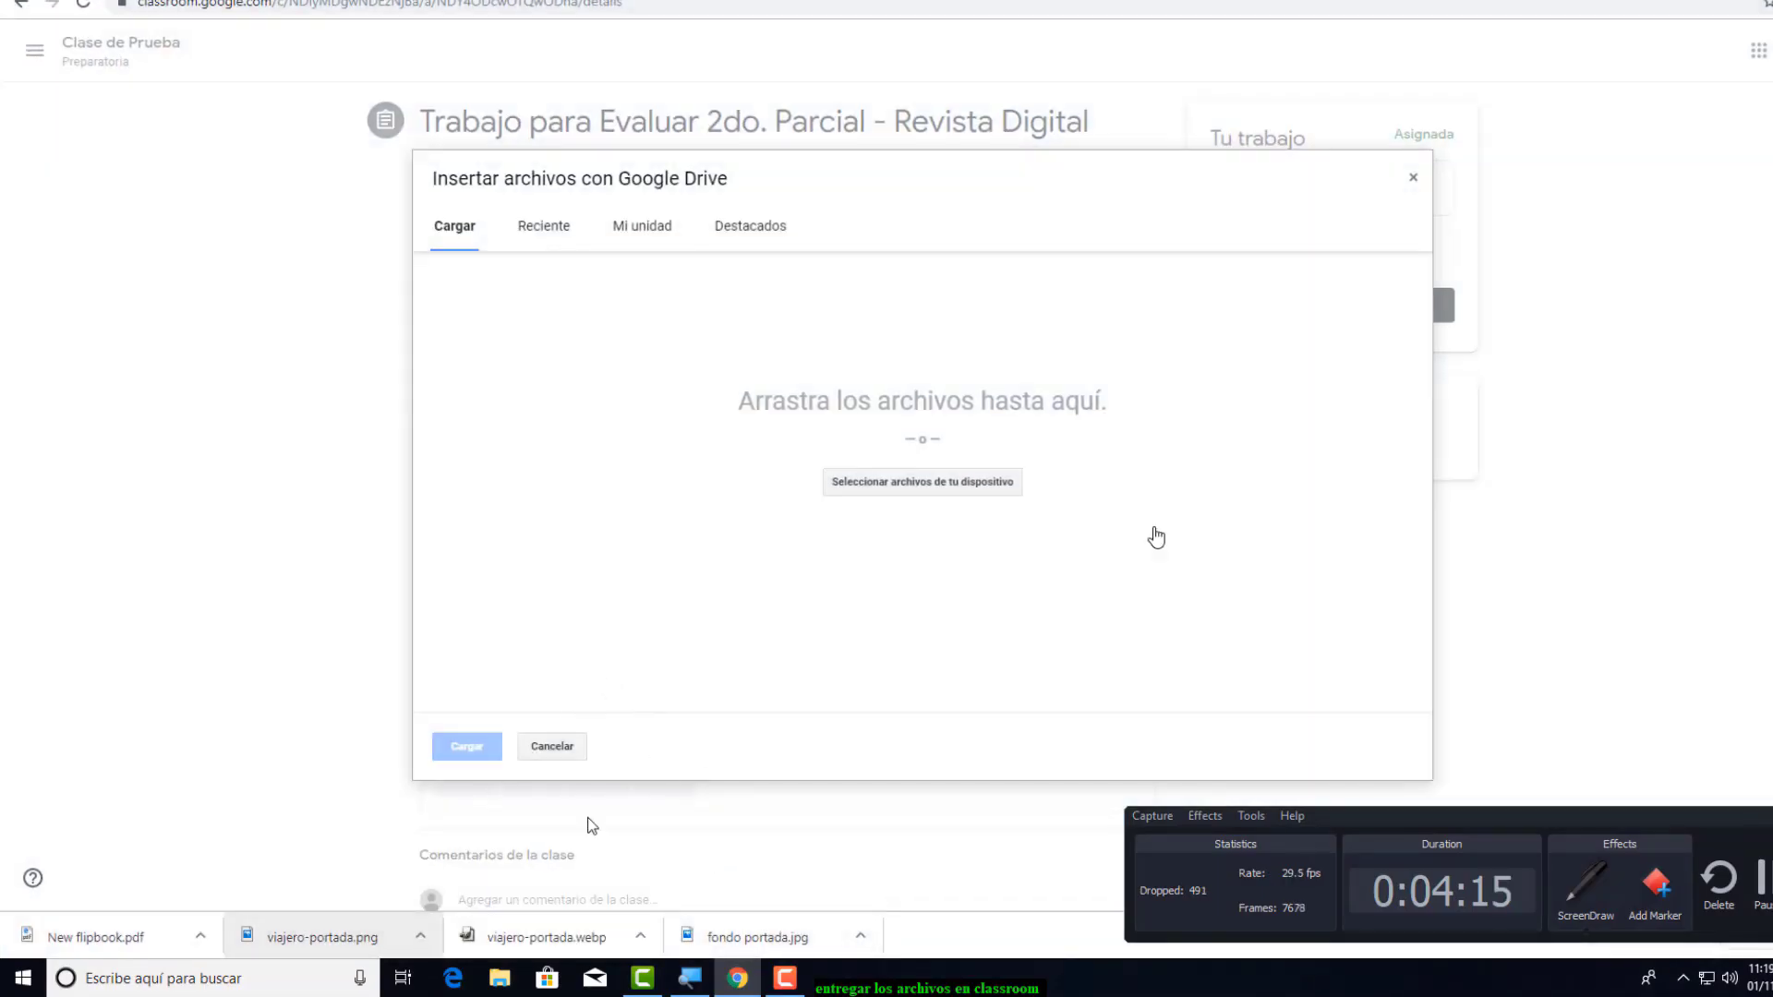
{"action": "left_click", "coordinate": [913, 484]}
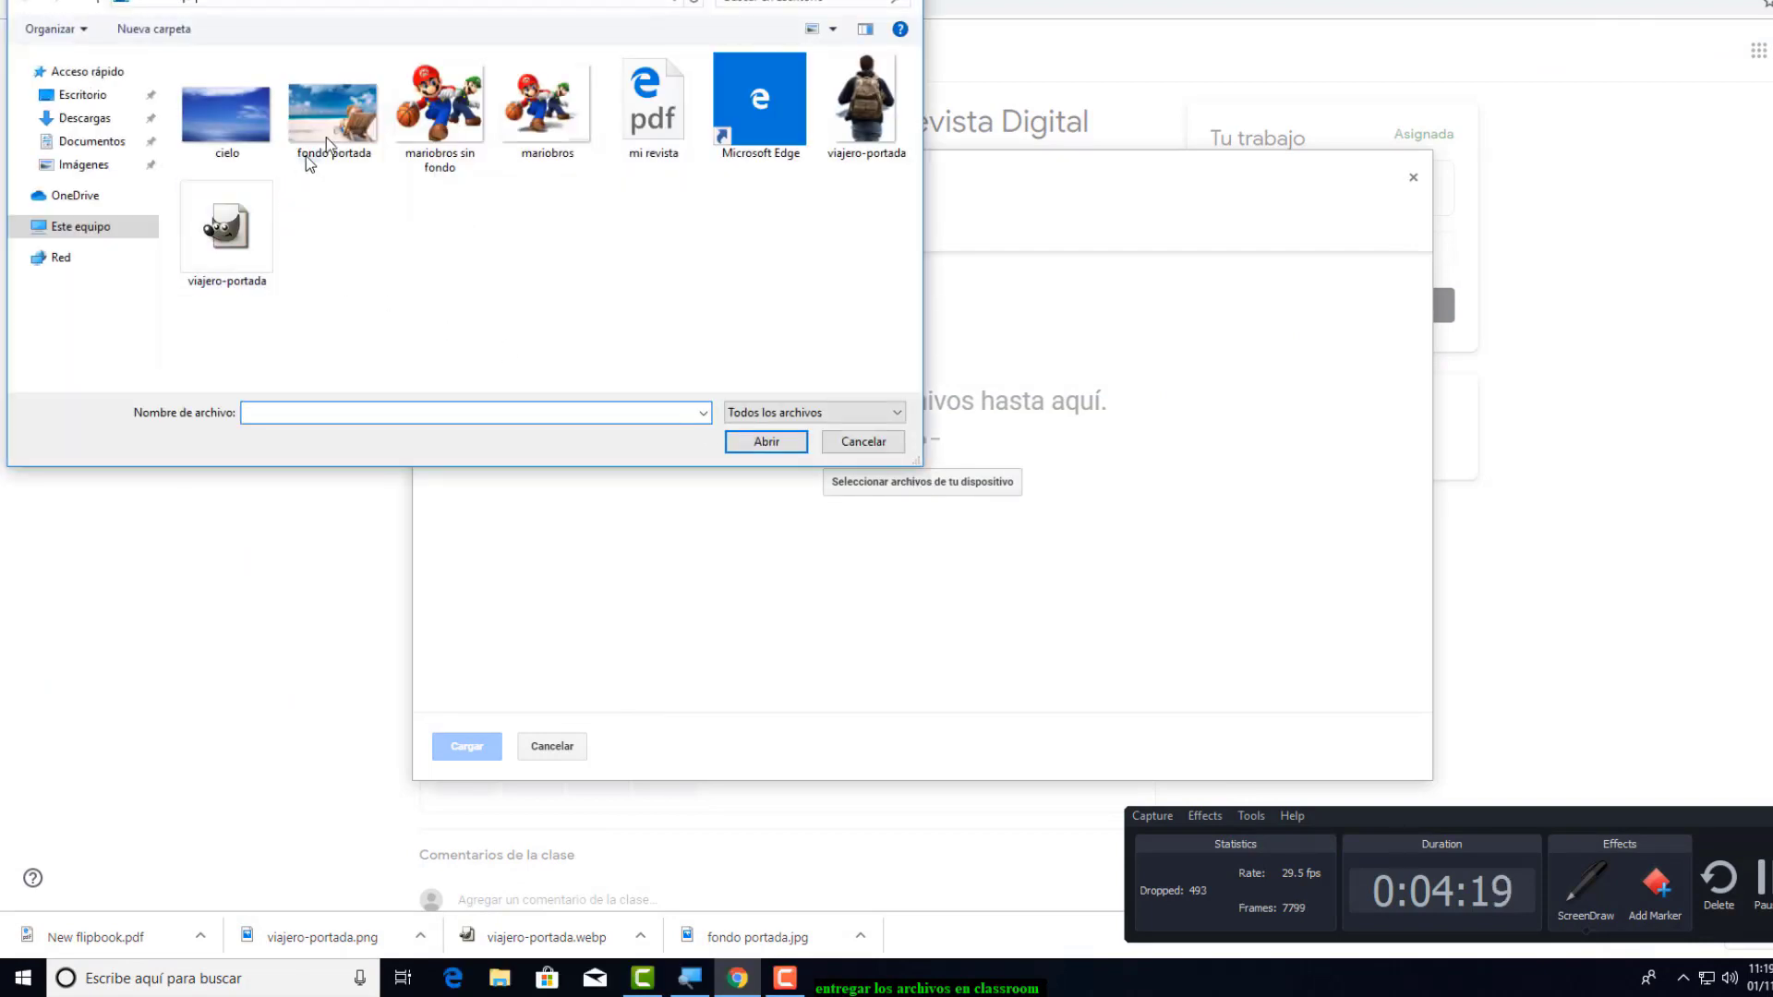
{"action": "left_click", "coordinate": [652, 101]}
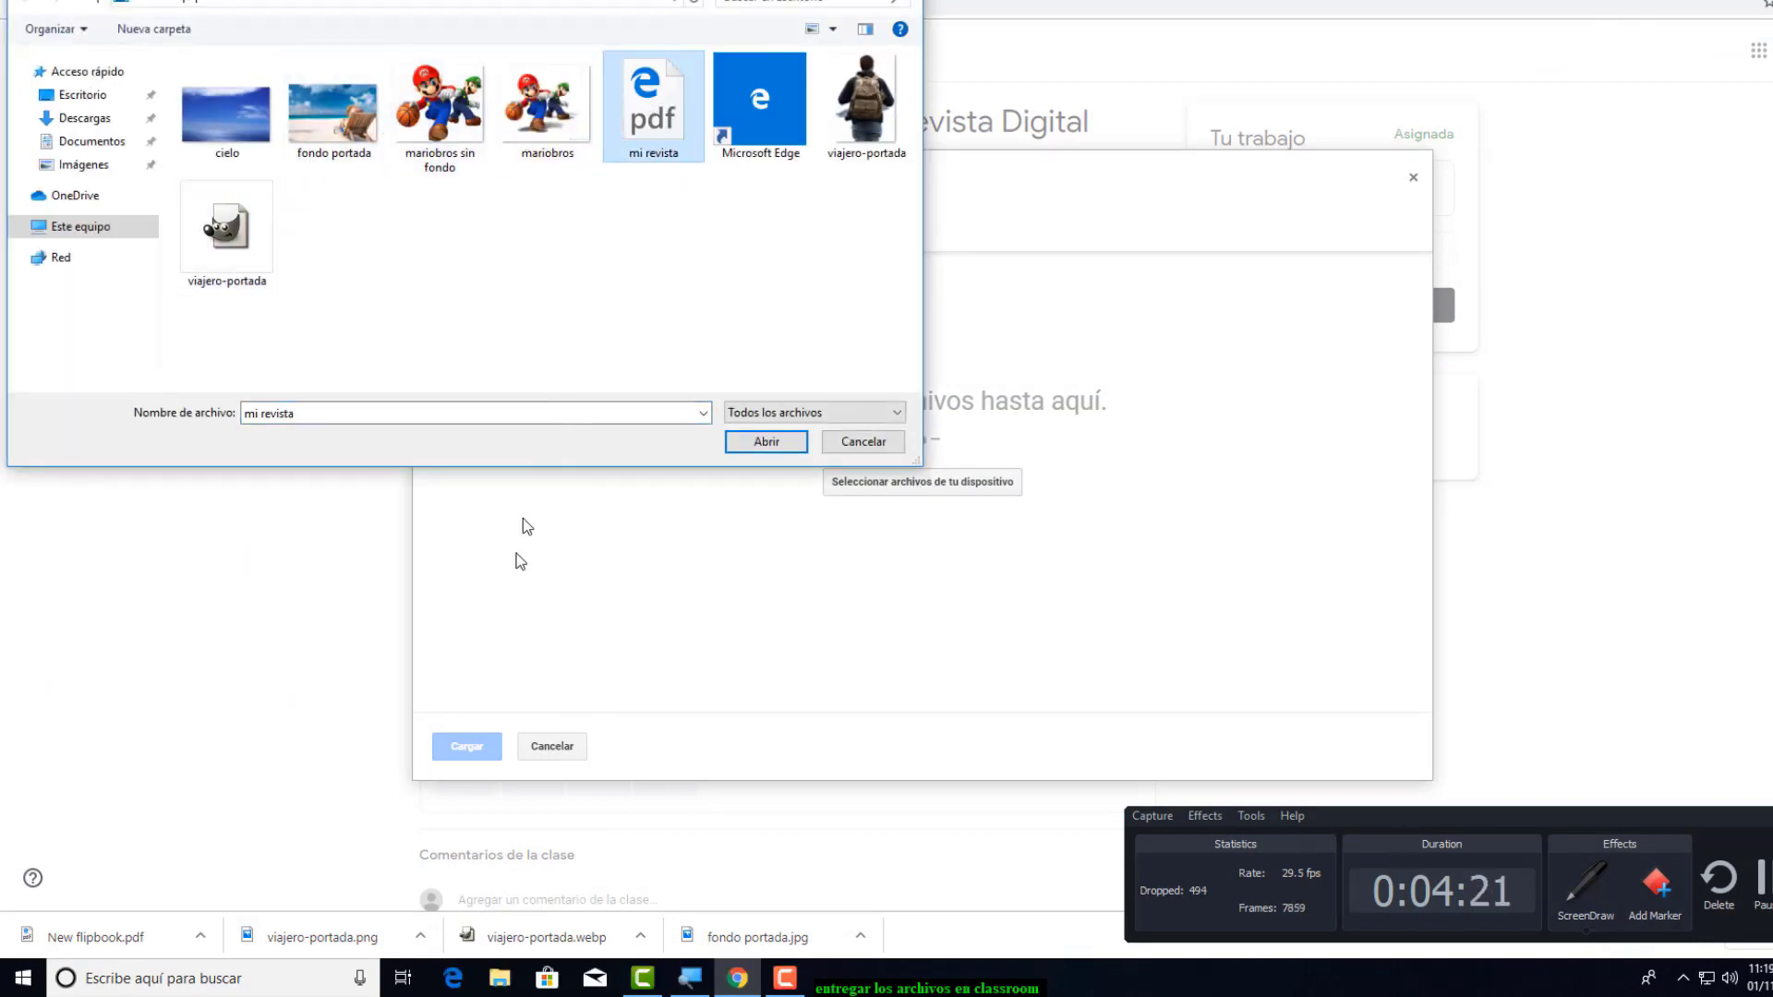
{"action": "left_click", "coordinate": [792, 443]}
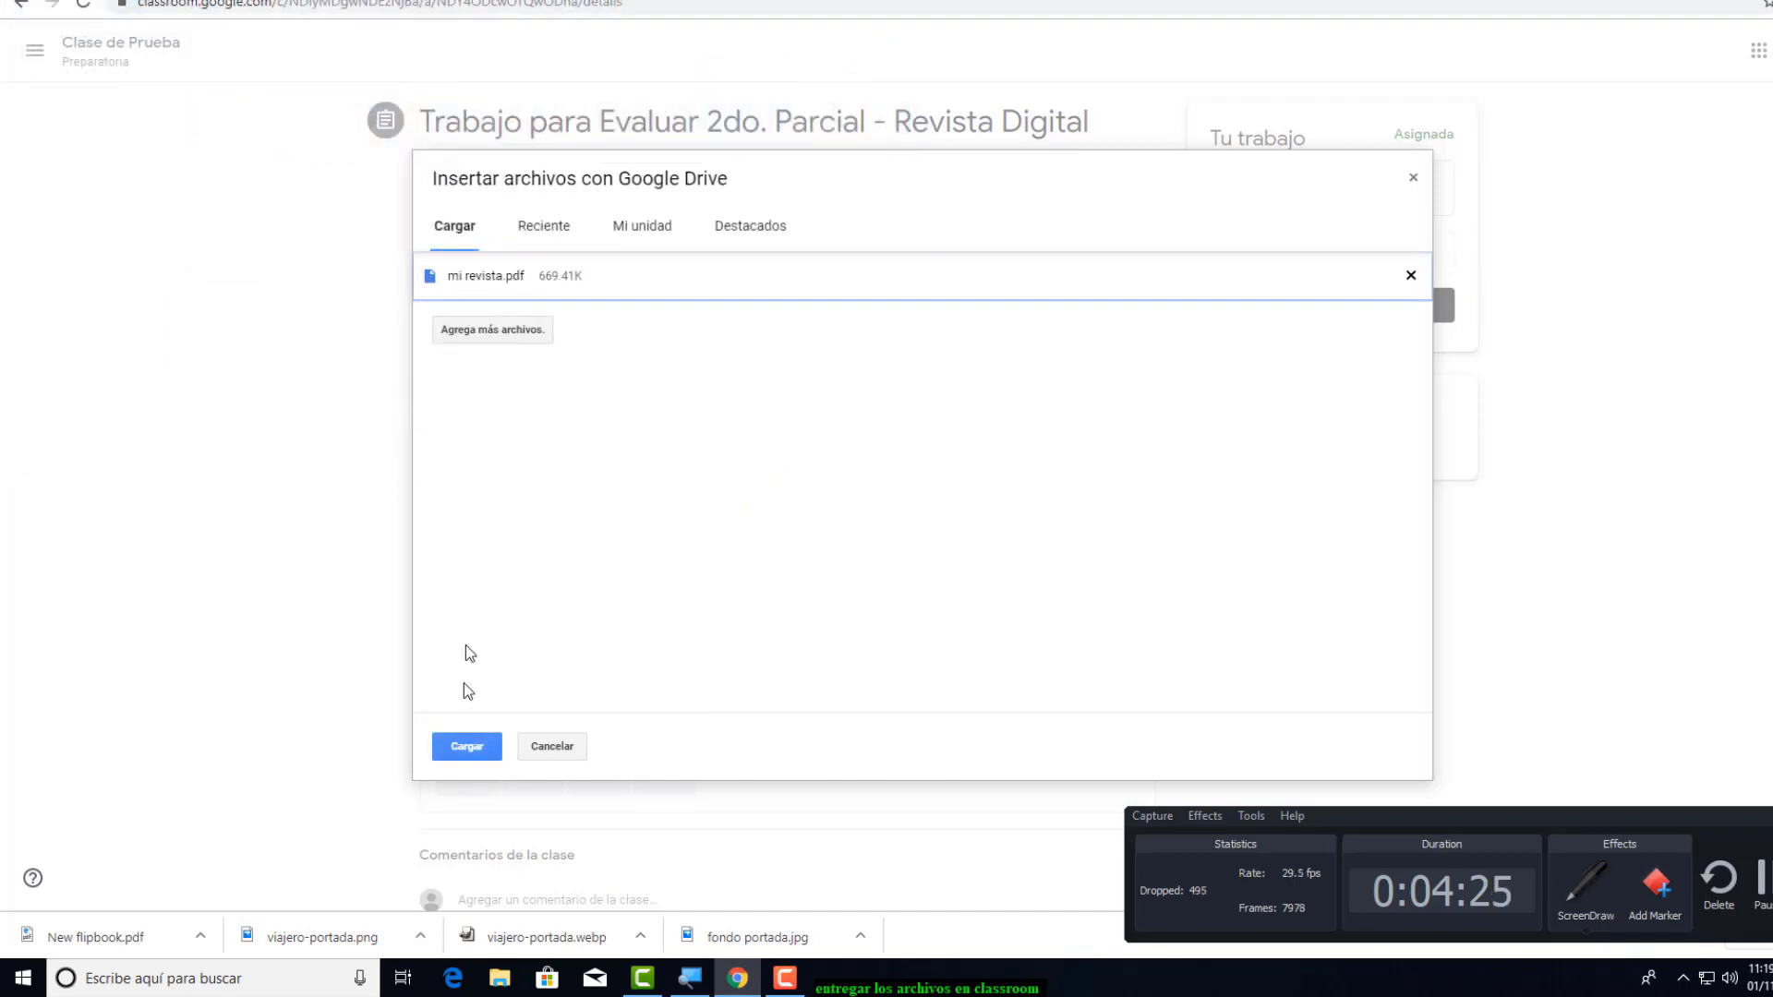
{"action": "left_click", "coordinate": [473, 748]}
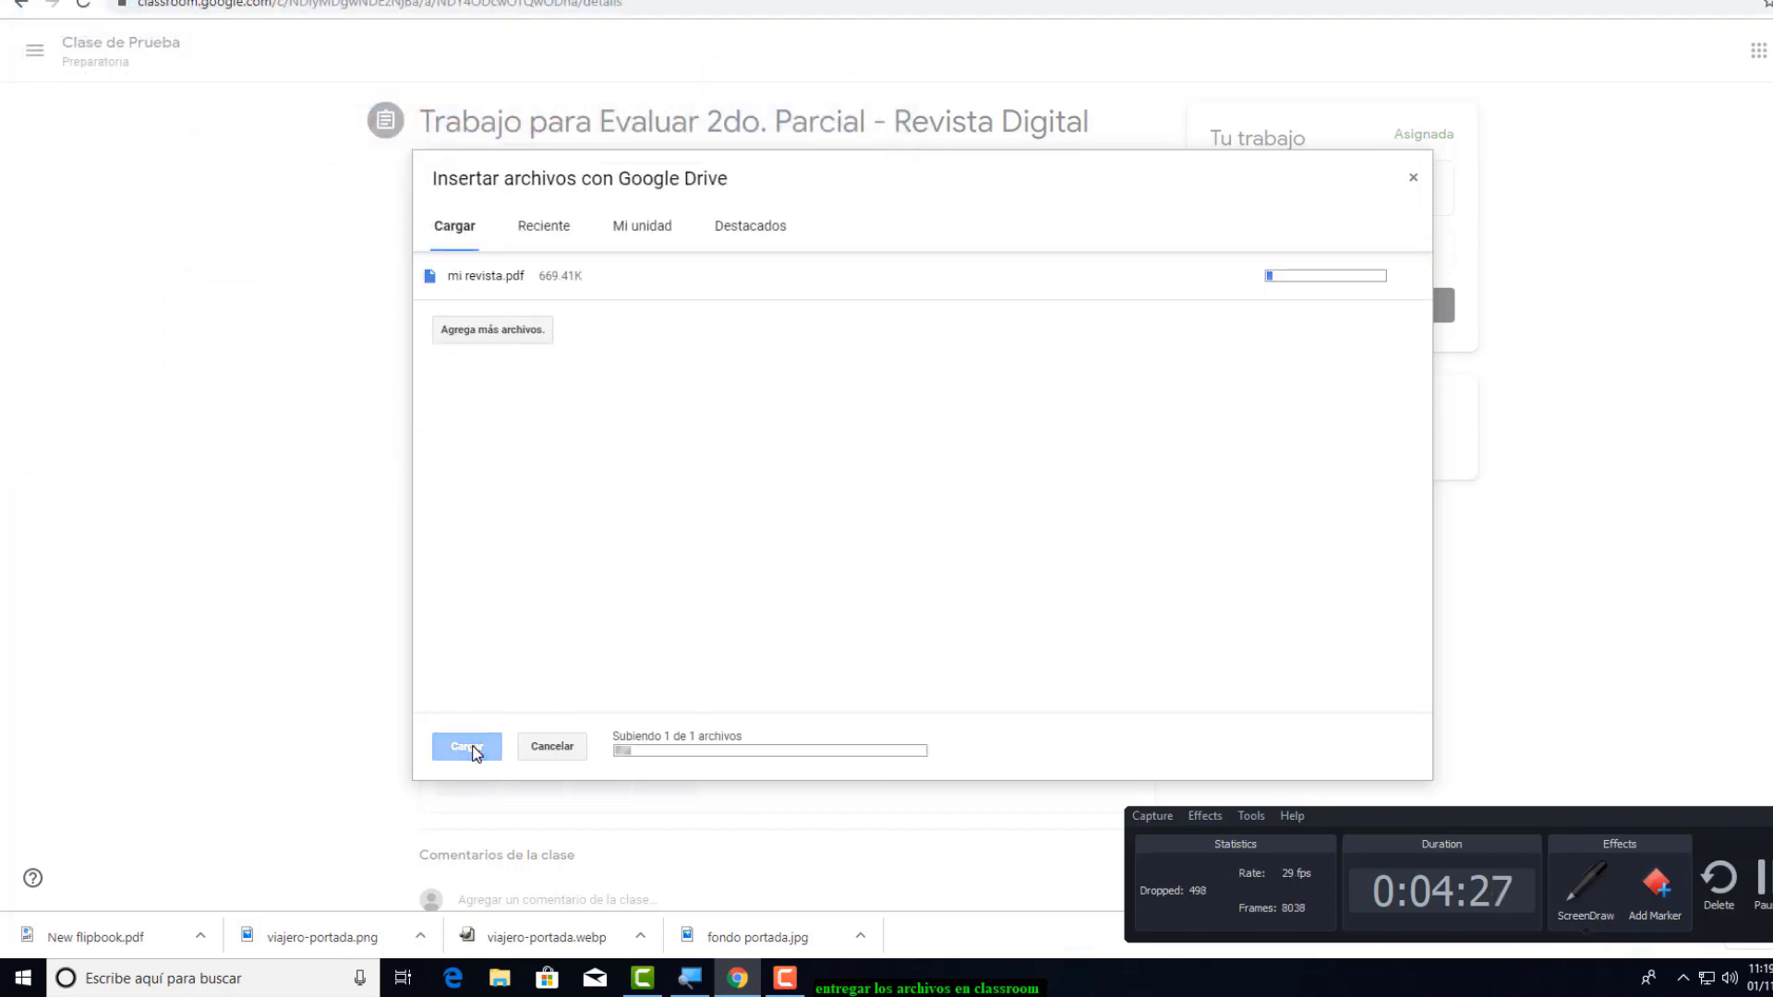